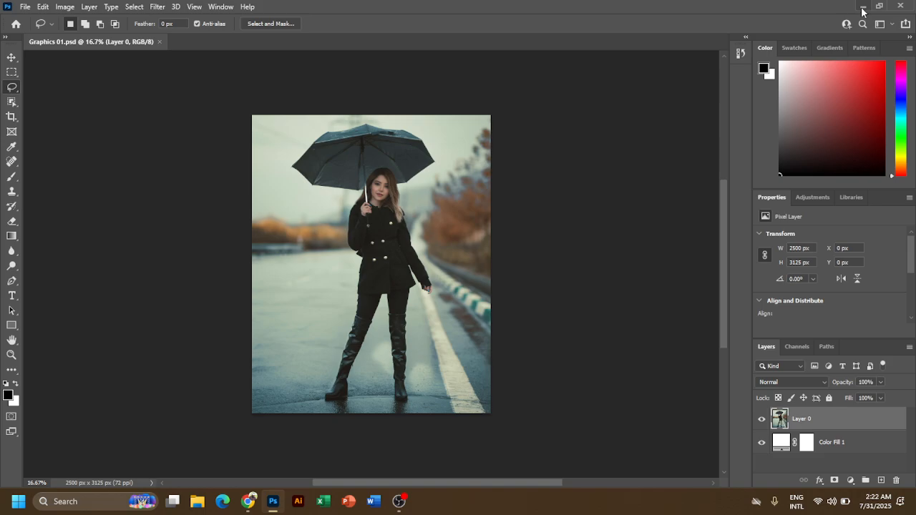
left_click(864, 6)
left_click(399, 501)
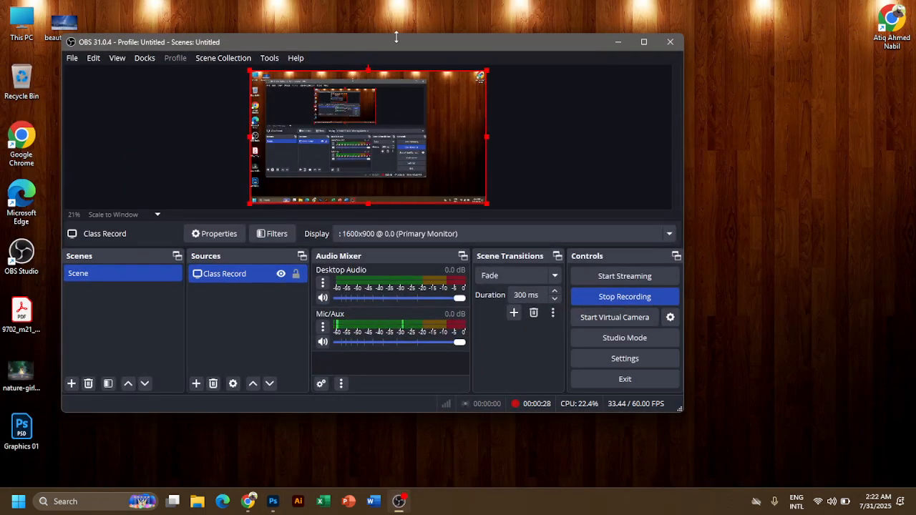
left_click_drag(396, 36, 481, 38)
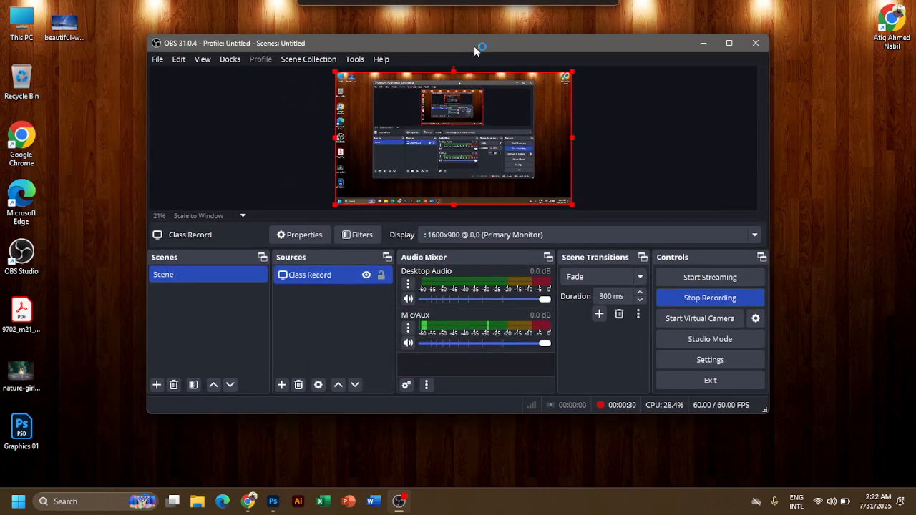
left_click(703, 45)
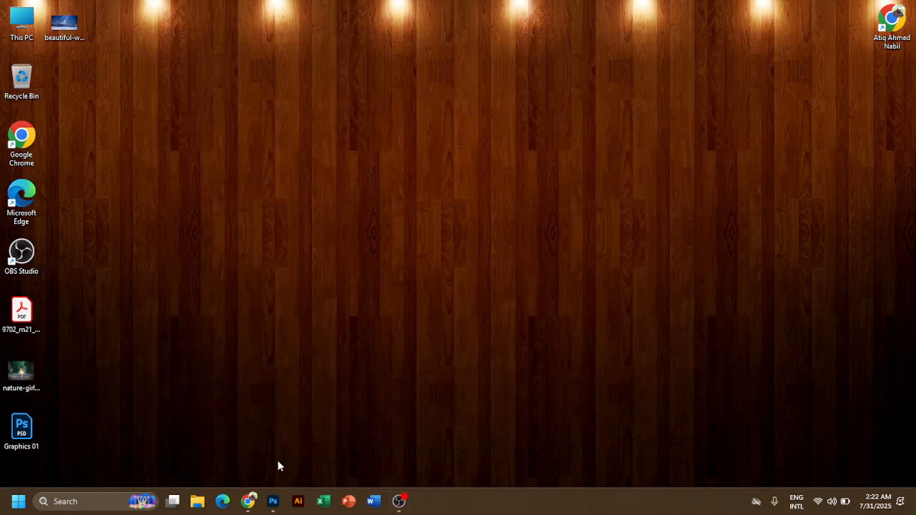
Close the Graphics 01.psd document in Photoshop and minimise the program.
left_click(273, 503)
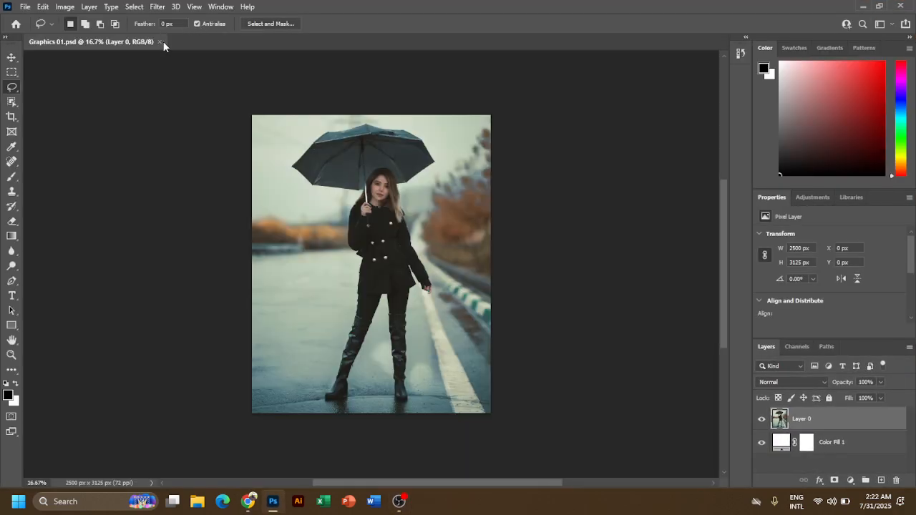
left_click(158, 41)
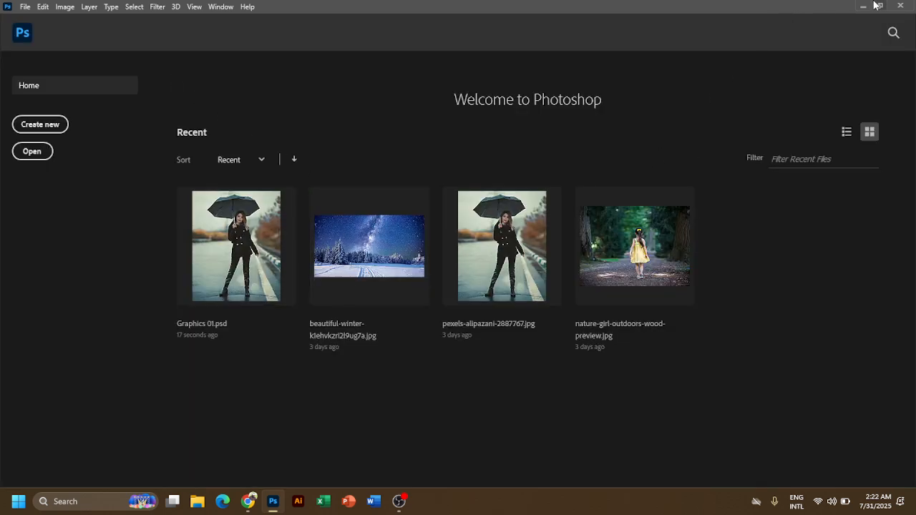
left_click(863, 6)
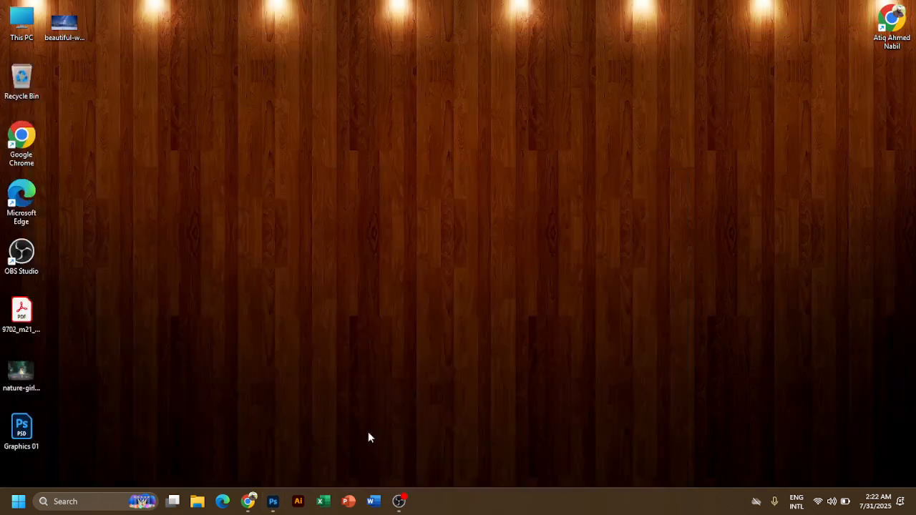
Switch to Chrome and search Google Images for "photo retouching".
left_click(248, 501)
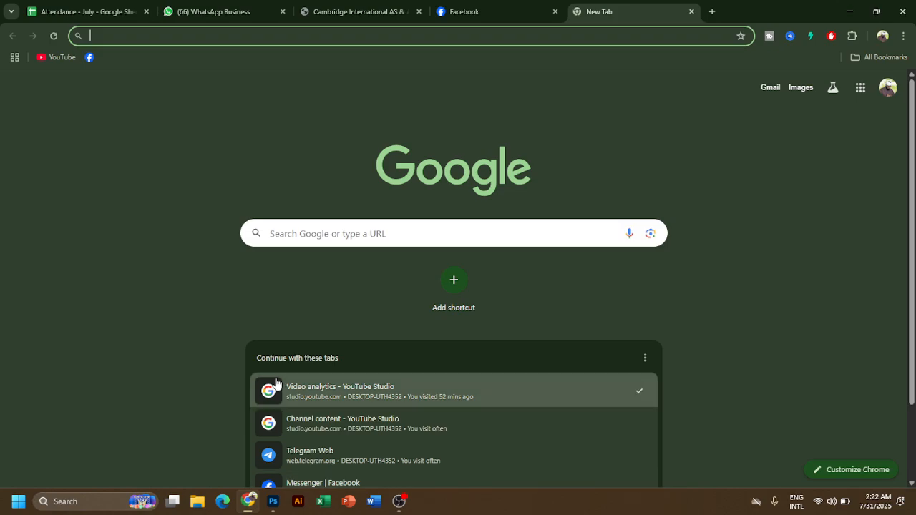
left_click(591, 39)
type("ph")
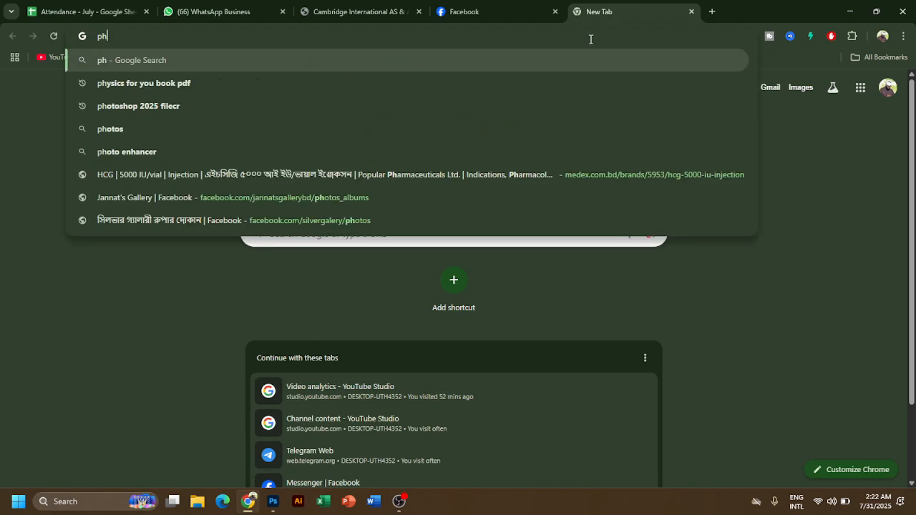
type("oto")
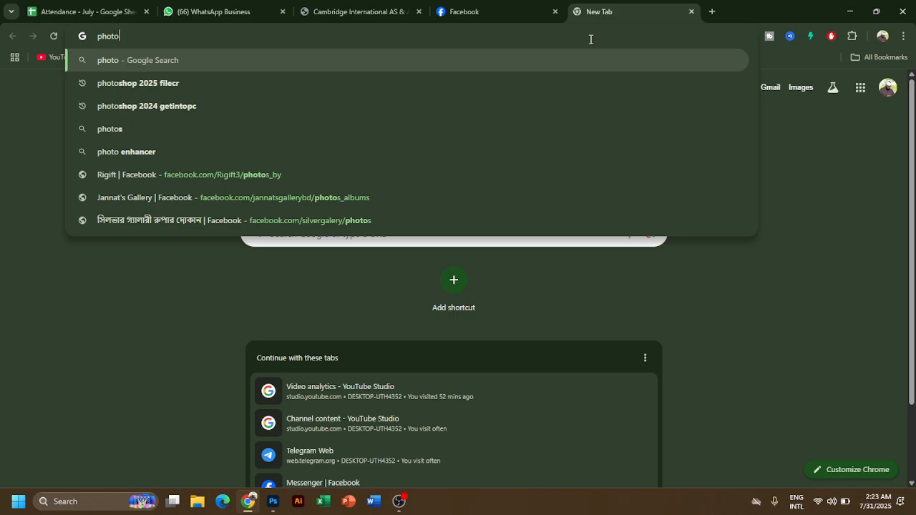
type(" retouch")
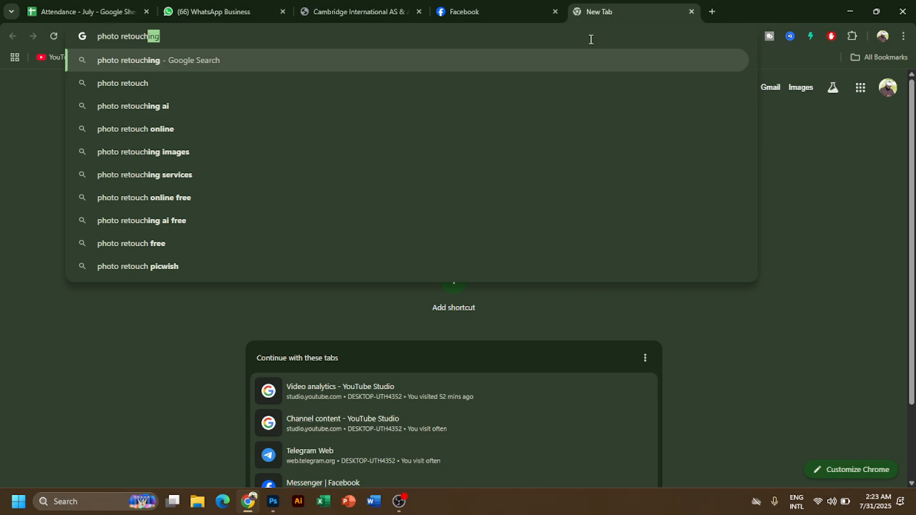
key("Return")
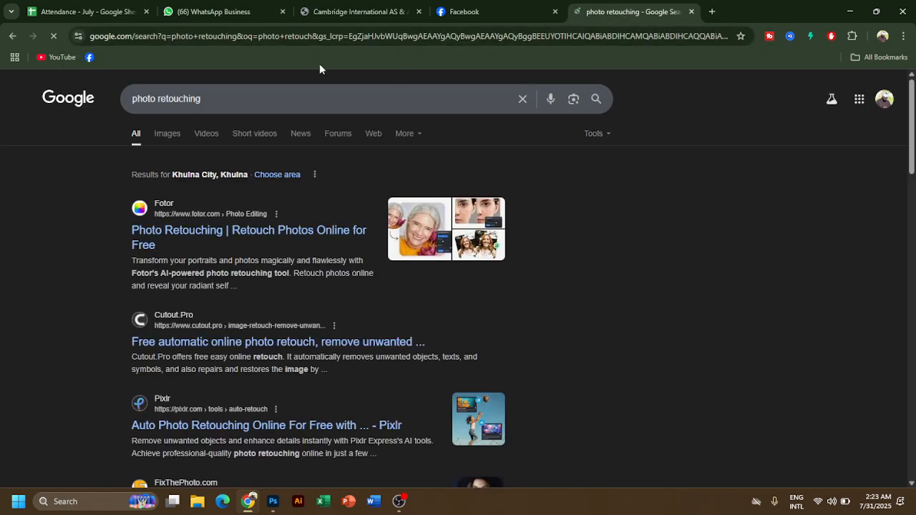
left_click(168, 134)
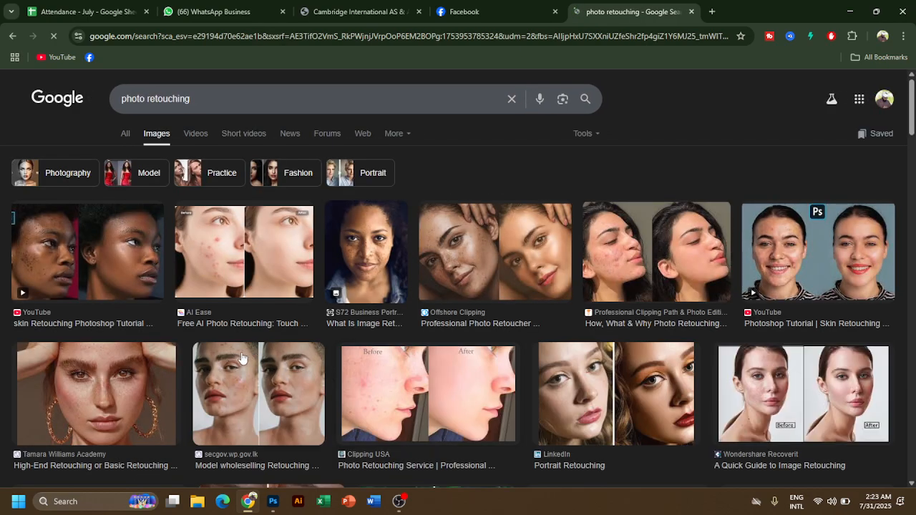
Preview the before-and-after acne photo from the clipping path site and look through the other retouching examples.
left_click(630, 268)
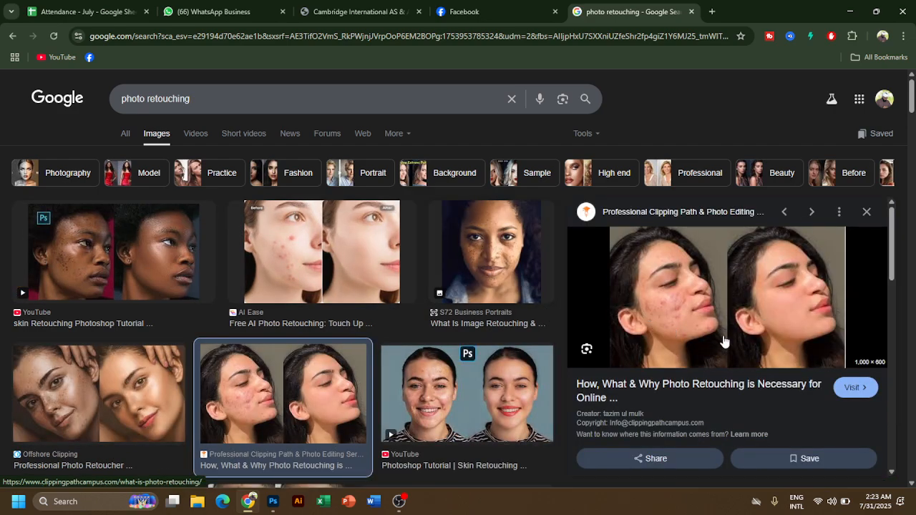
scroll(667, 337, "down", 1)
scroll(666, 332, "up", 1)
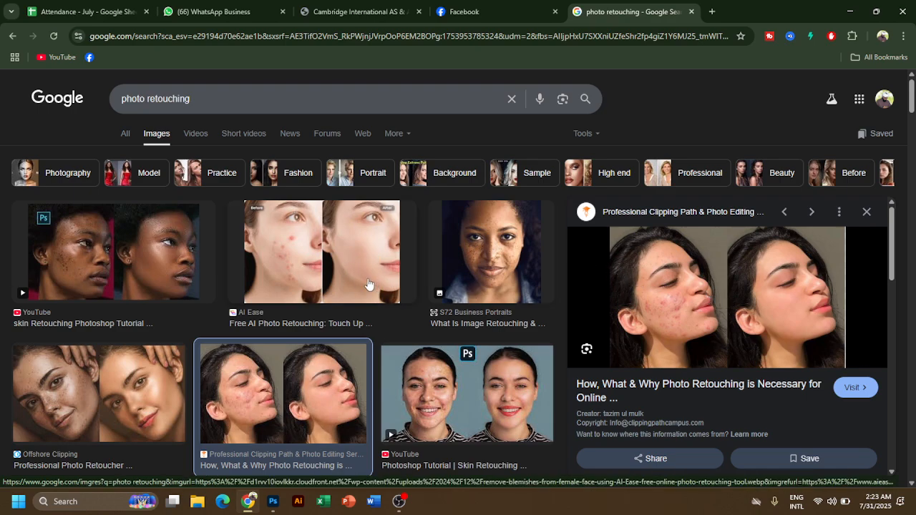
scroll(361, 283, "down", 4)
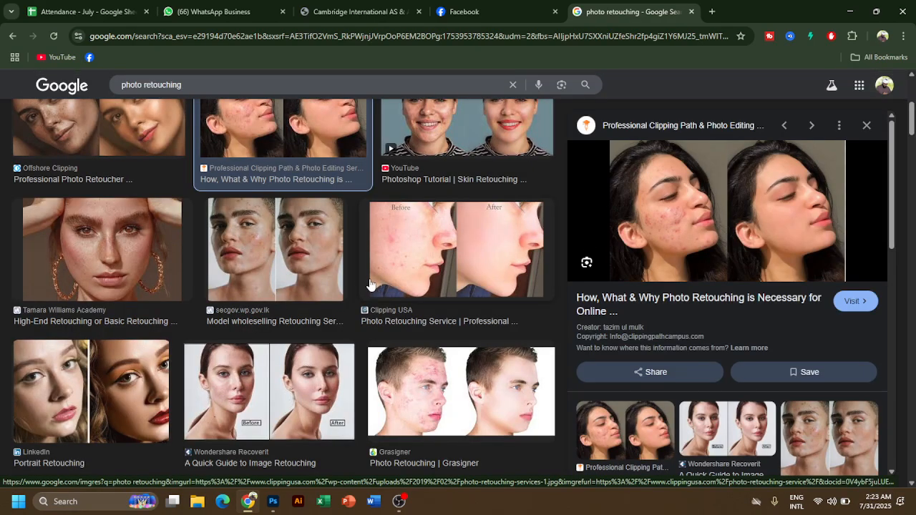
scroll(371, 285, "up", 4)
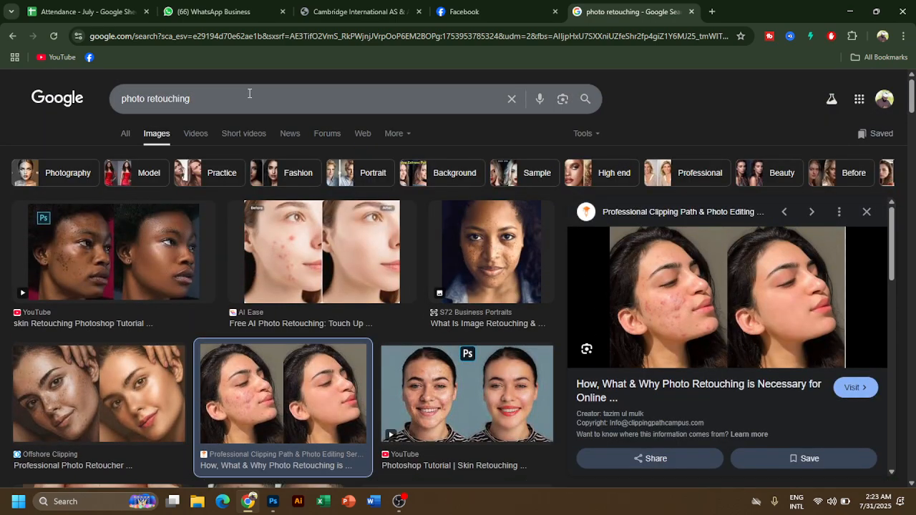
Replace the image search query with "female face with pimples" and run the search.
left_click_drag(250, 93, 0, 100)
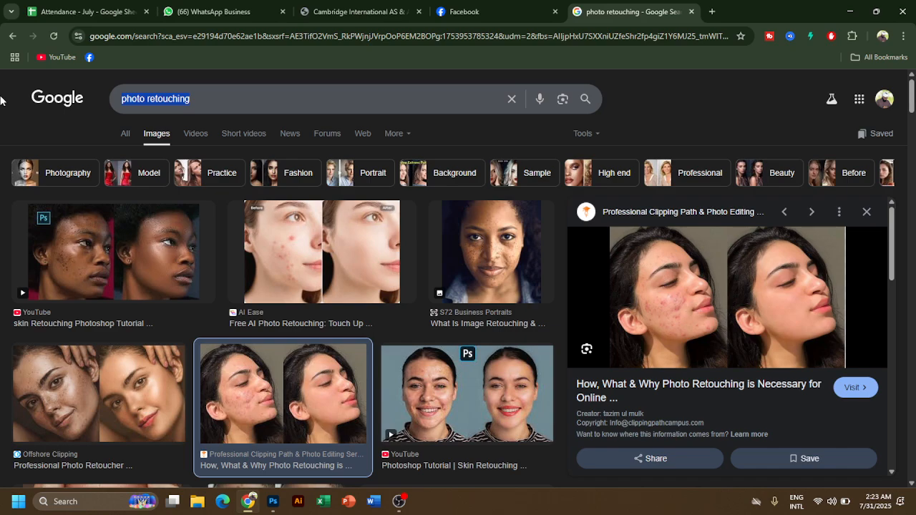
type("female")
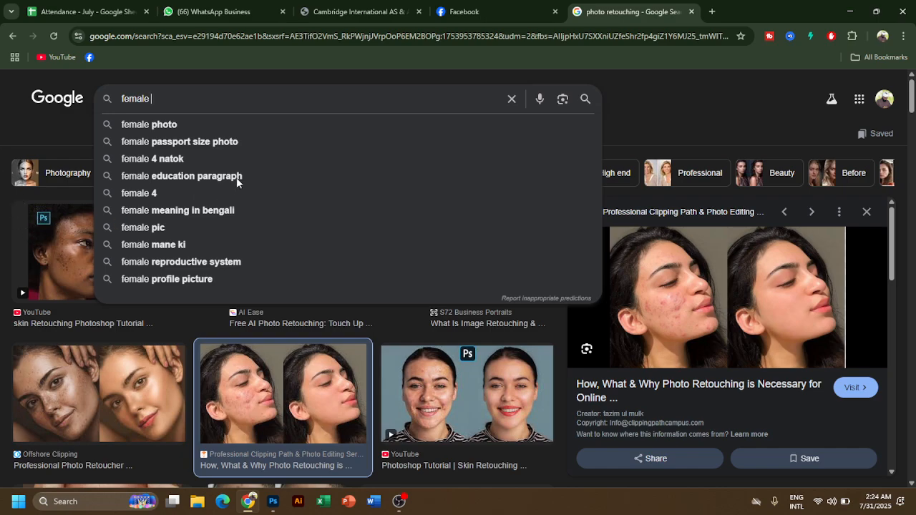
type("face with")
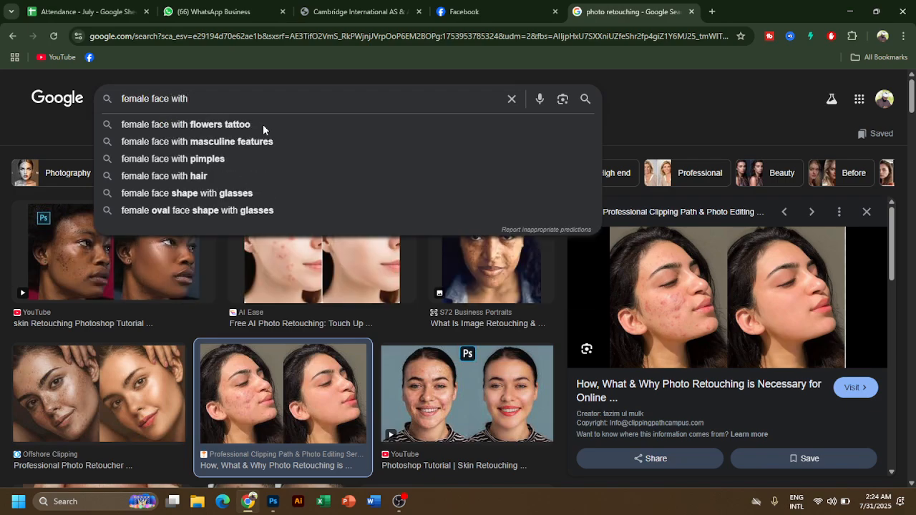
left_click(196, 166)
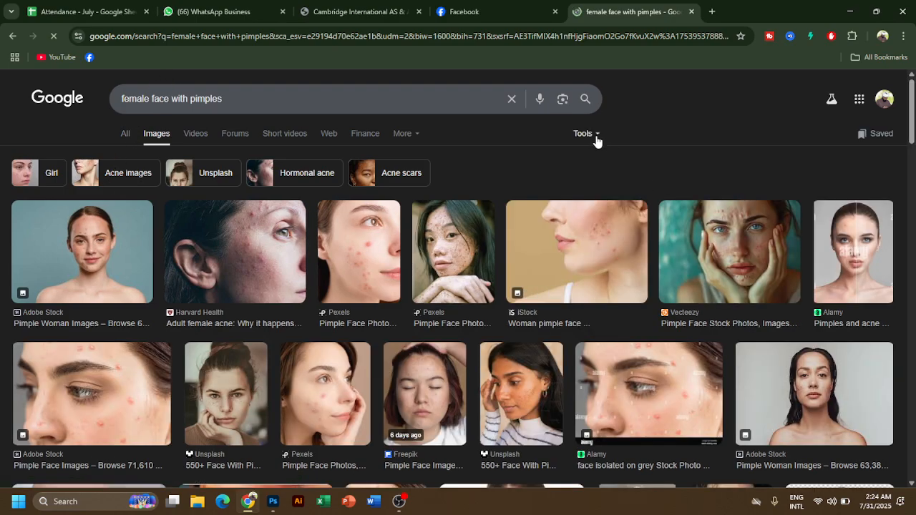
Filter the pimple face image results by size.
left_click(595, 141)
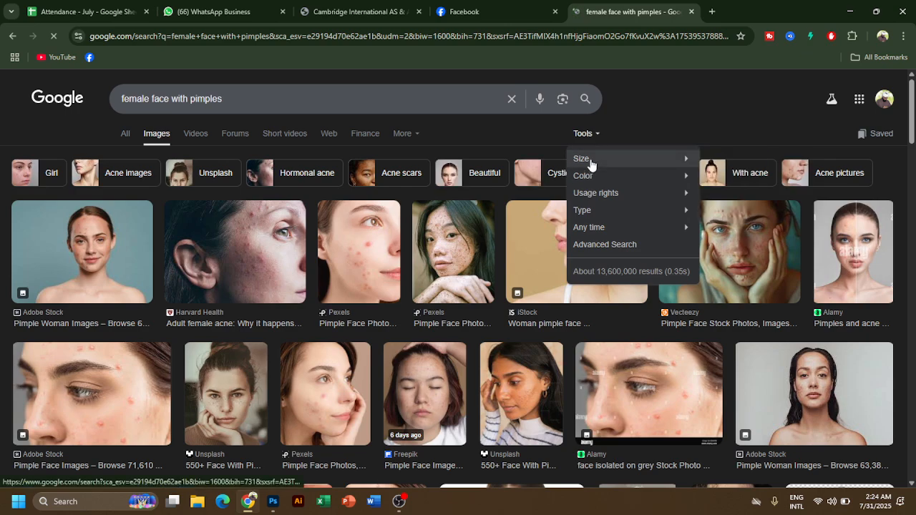
mouse_move(620, 159)
left_click(716, 176)
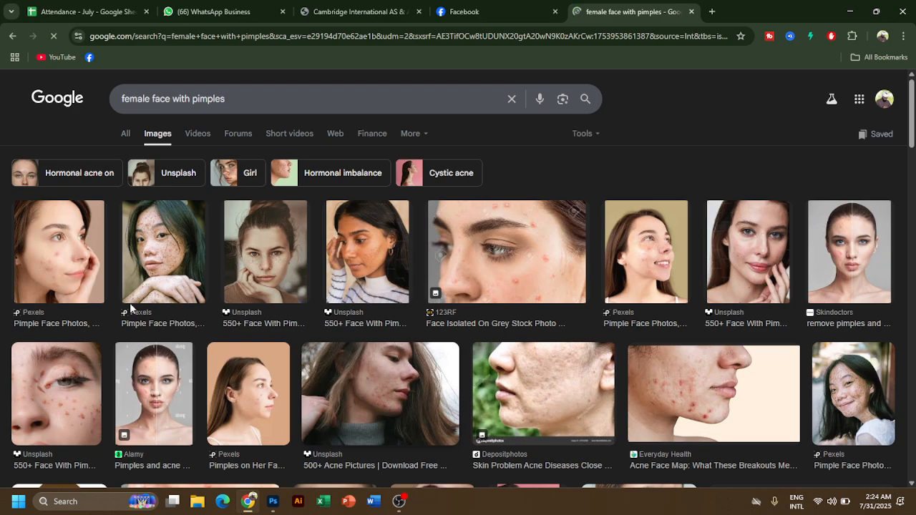
Open the first Pexels result, close the extension installer page, and save the preview picture to the Desktop as a JPEG named images.
left_click(33, 241)
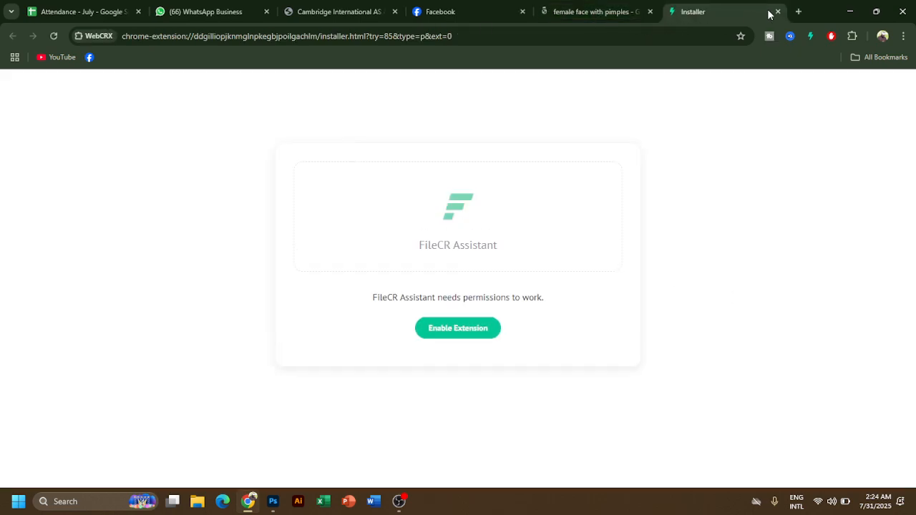
key("ctrl+w")
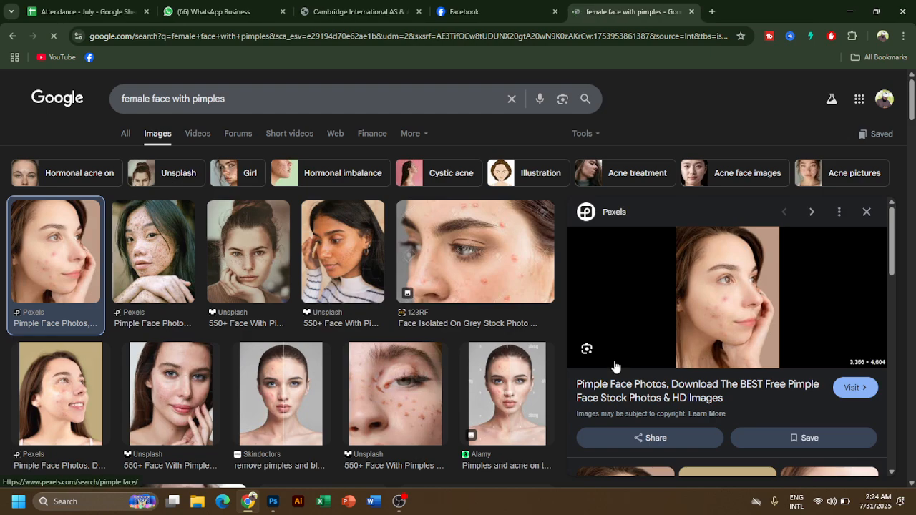
right_click(710, 303)
left_click(769, 213)
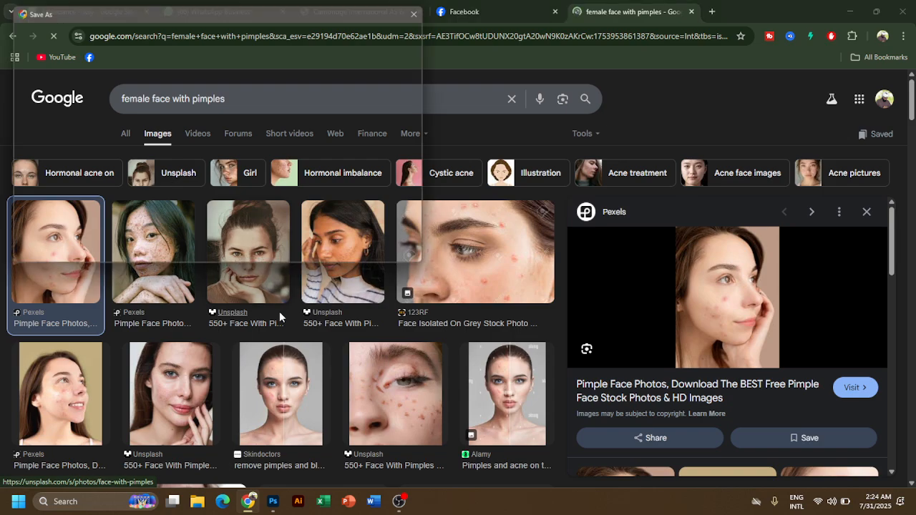
left_click(57, 153)
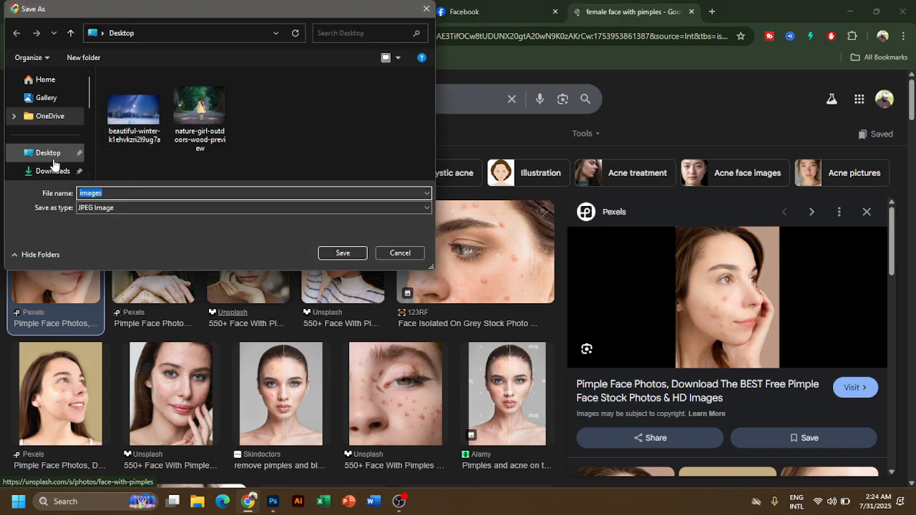
left_click(137, 192)
left_click(341, 256)
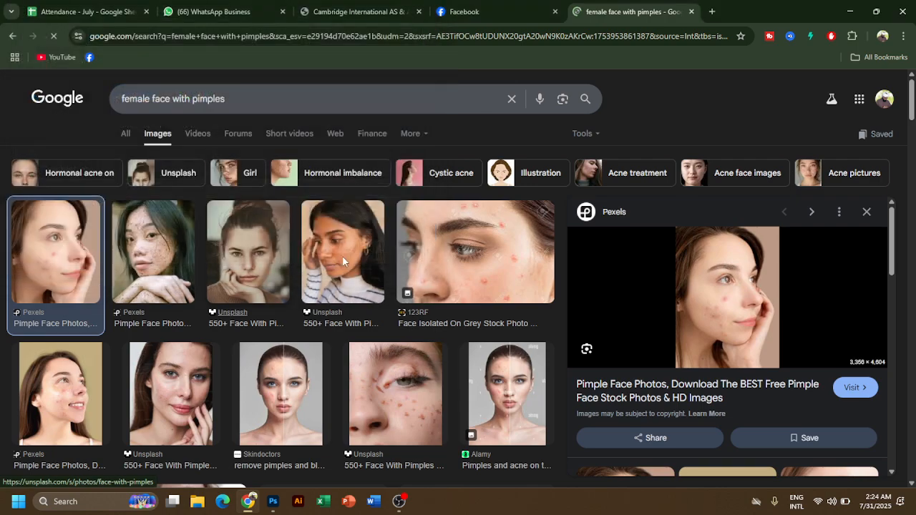
Open the saved images file from the desktop full-window and inspect the sharpness of the skin and blemishes up close.
left_click(850, 12)
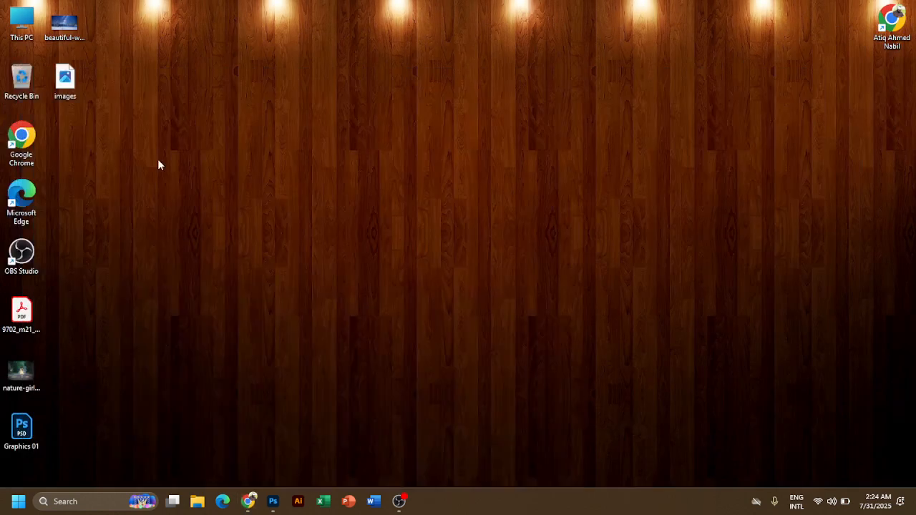
left_click(71, 83)
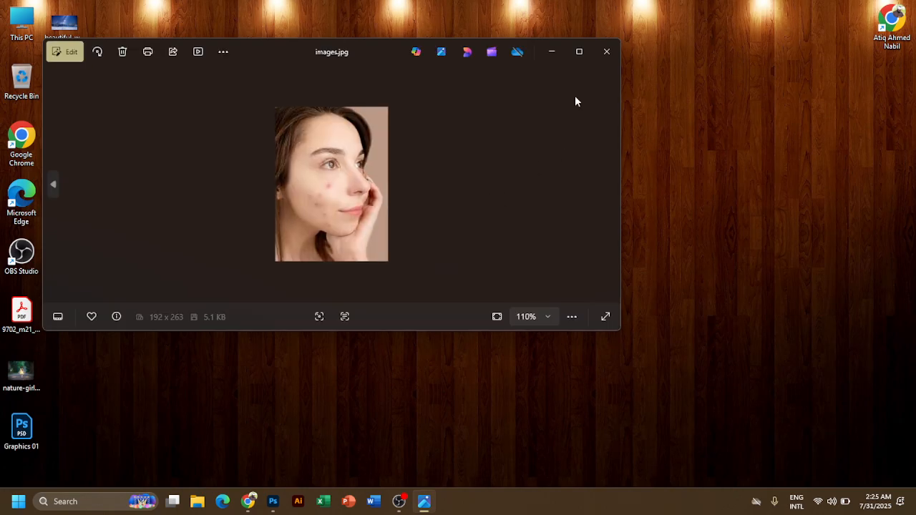
left_click(580, 51)
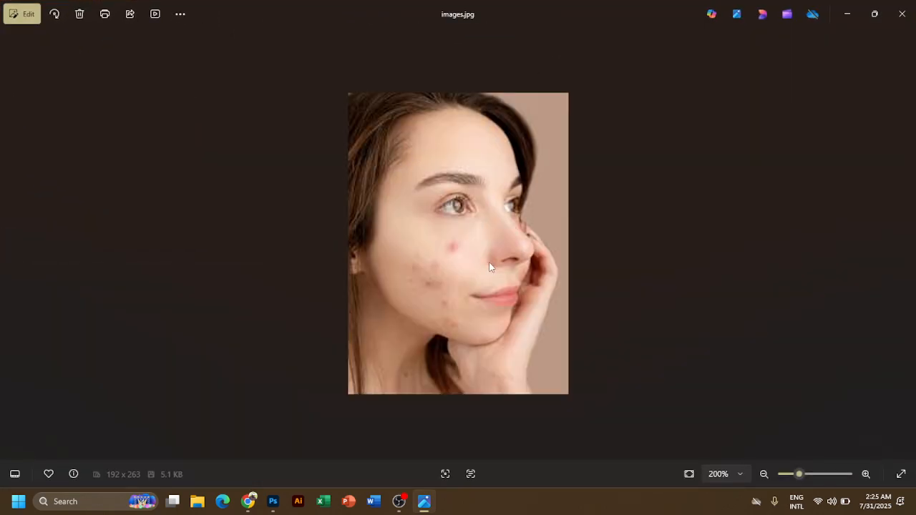
scroll(491, 267, "up", 5)
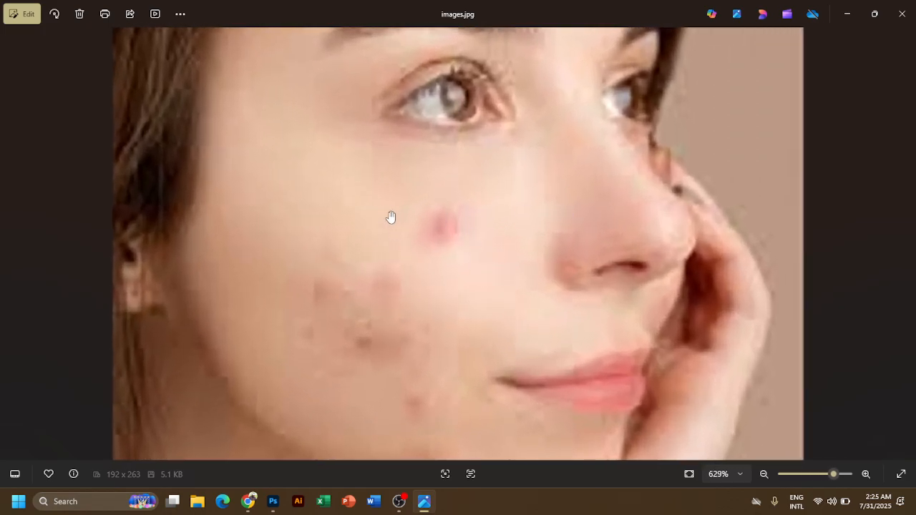
scroll(468, 255, "up", 2)
scroll(468, 255, "down", 3)
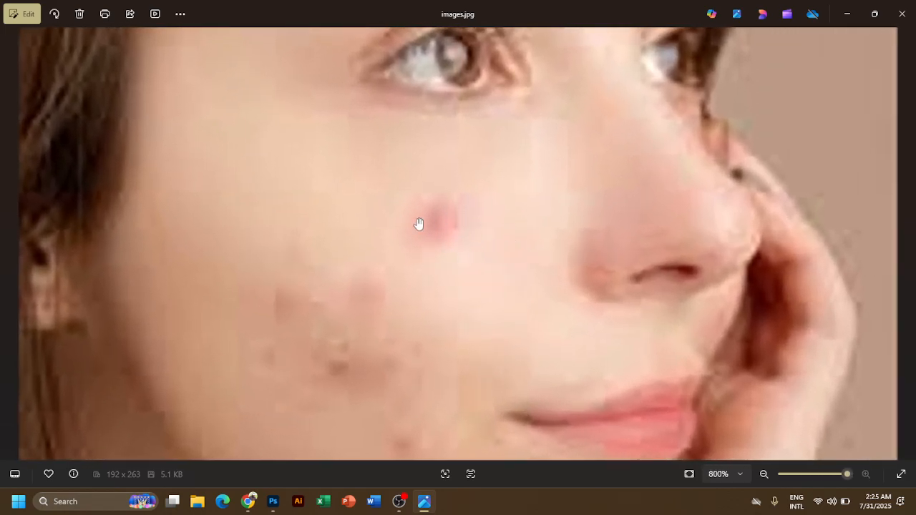
scroll(432, 266, "down", 2)
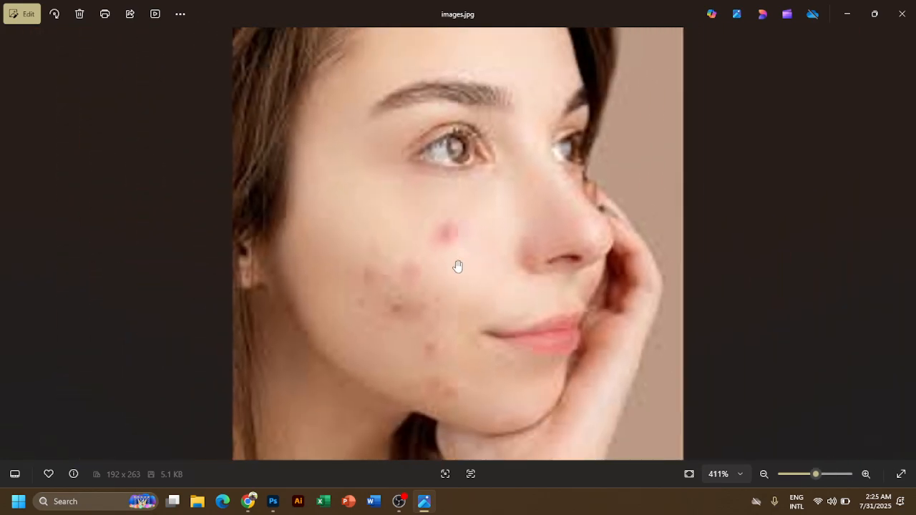
Close the image viewer and delete the images file from the desktop.
left_click(894, 19)
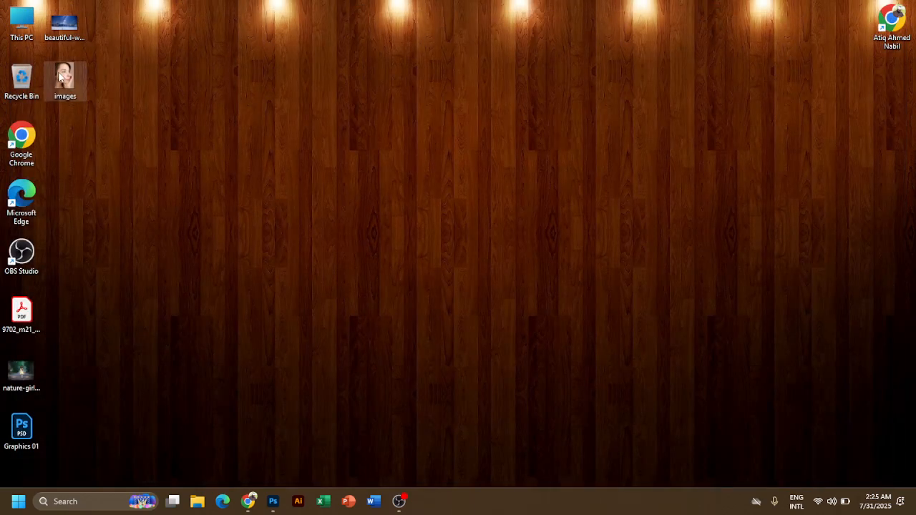
key("Delete")
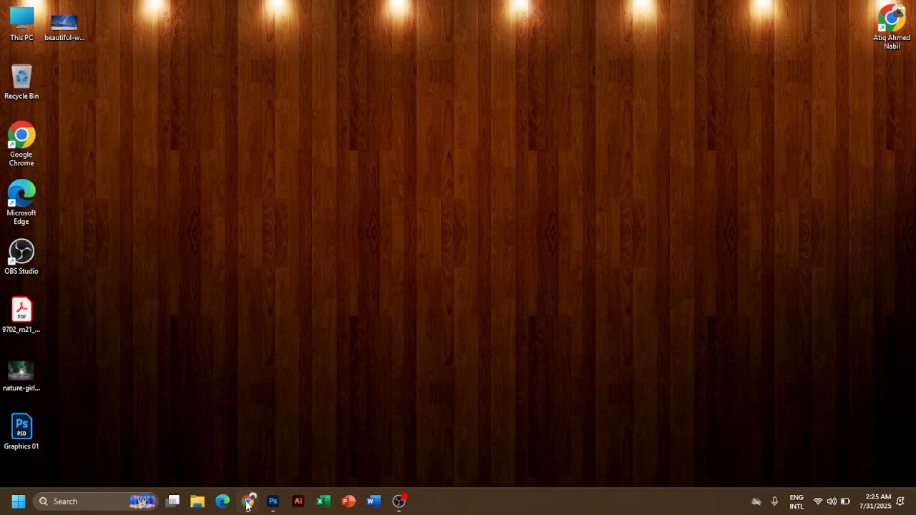
Switch back to Chrome and load pexels.com in place of the image search results.
left_click(248, 503)
left_click(572, 39)
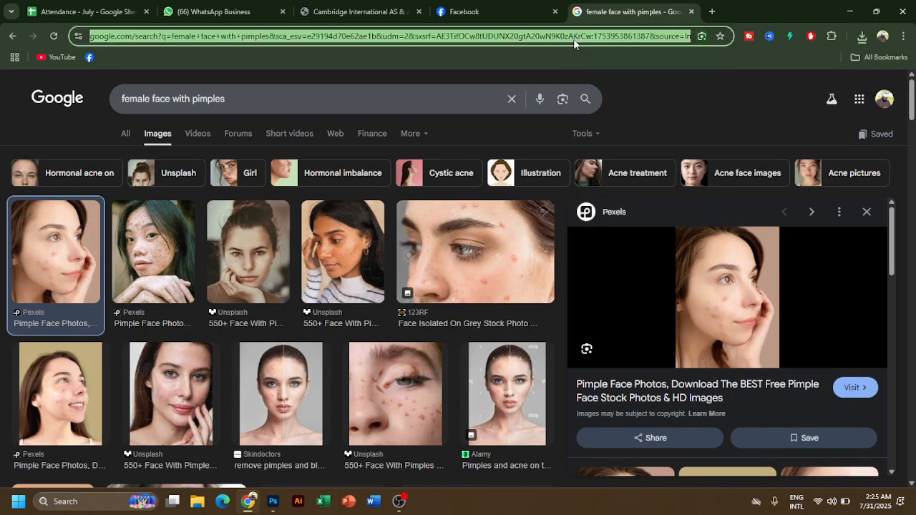
type("pexels")
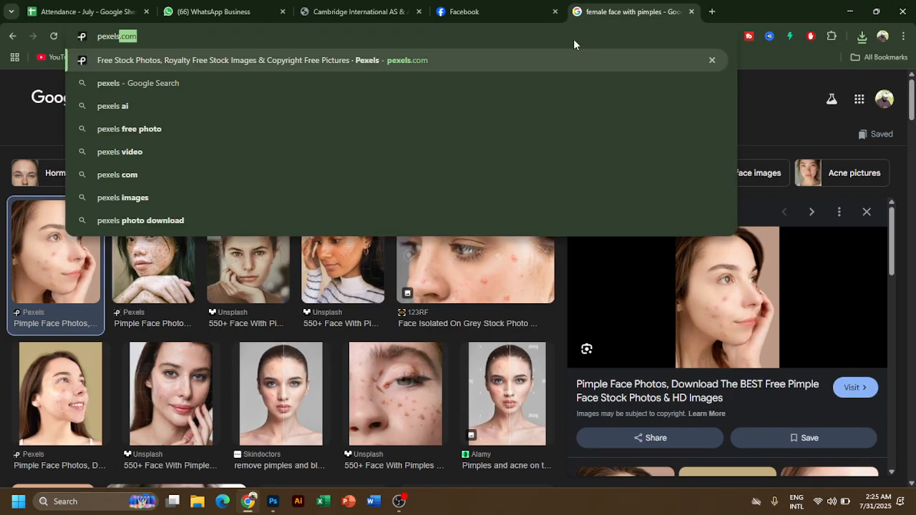
key("Return")
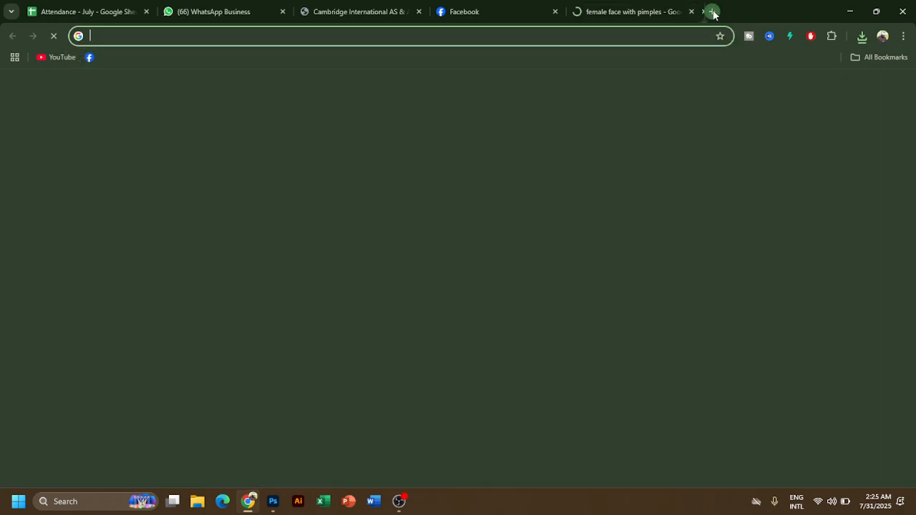
Try to open pixabay.com in a new browser tab.
left_click(712, 11)
type("pirxabay")
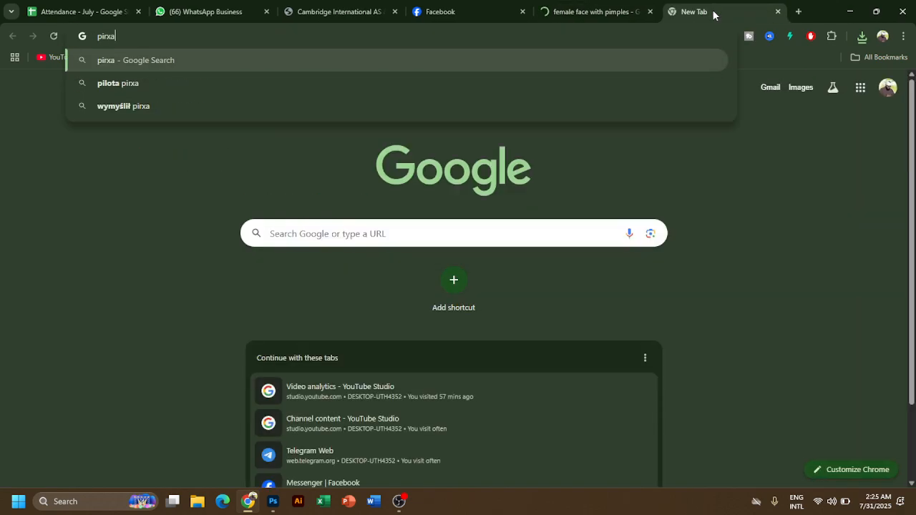
key("BackSpace")
key("BackSpace")
key("BackSpace")
key("BackSpace")
key("BackSpace")
key("BackSpace")
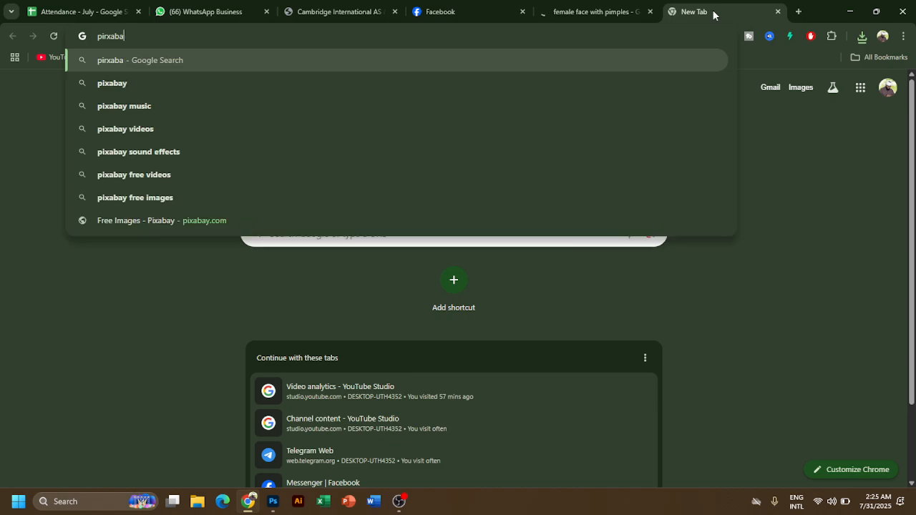
type("xabay.c")
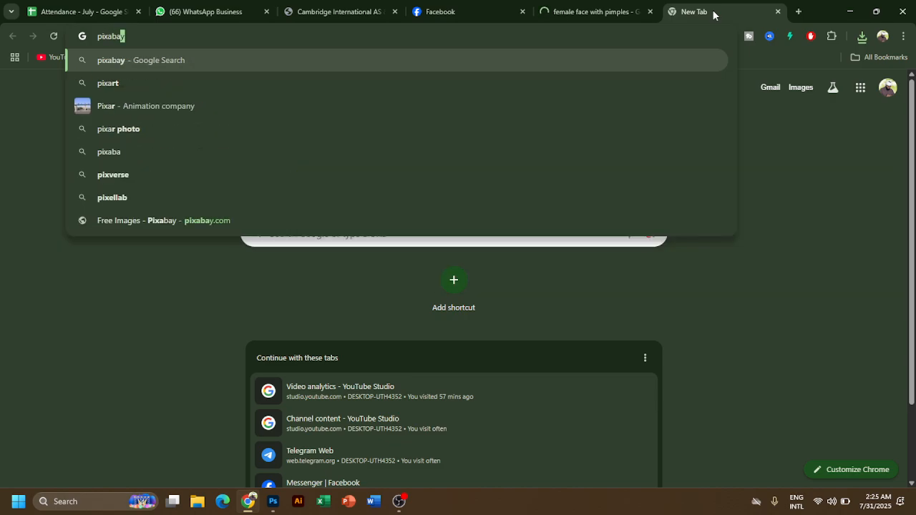
key("BackSpace")
type("com")
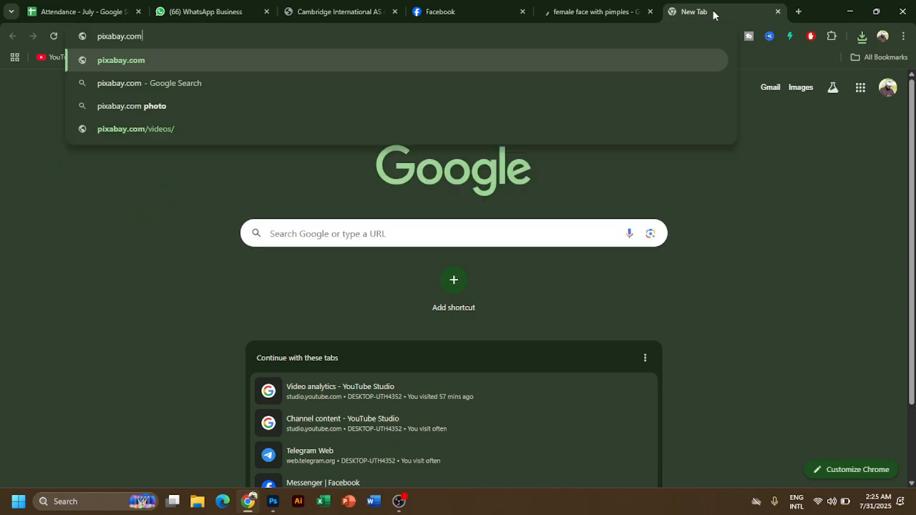
key("Return")
Open unsplash.com in another new browser tab.
left_click(799, 11)
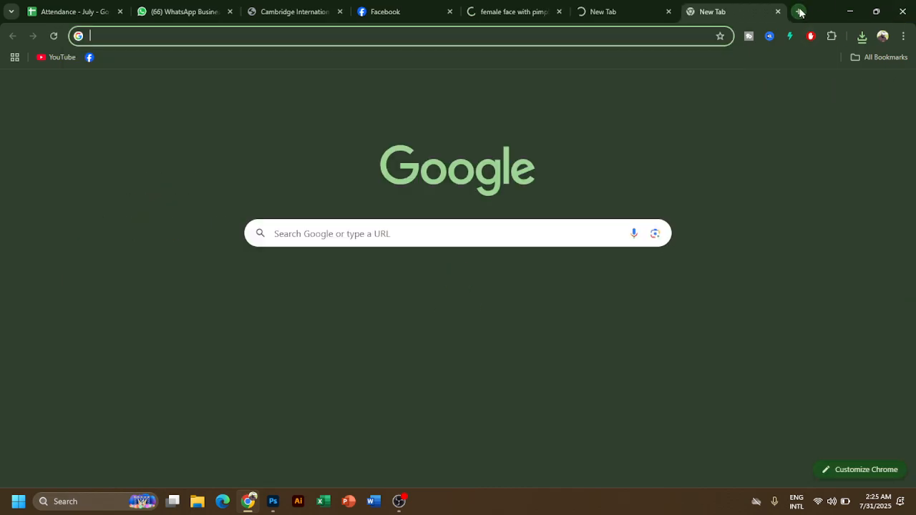
type("unsplash.com")
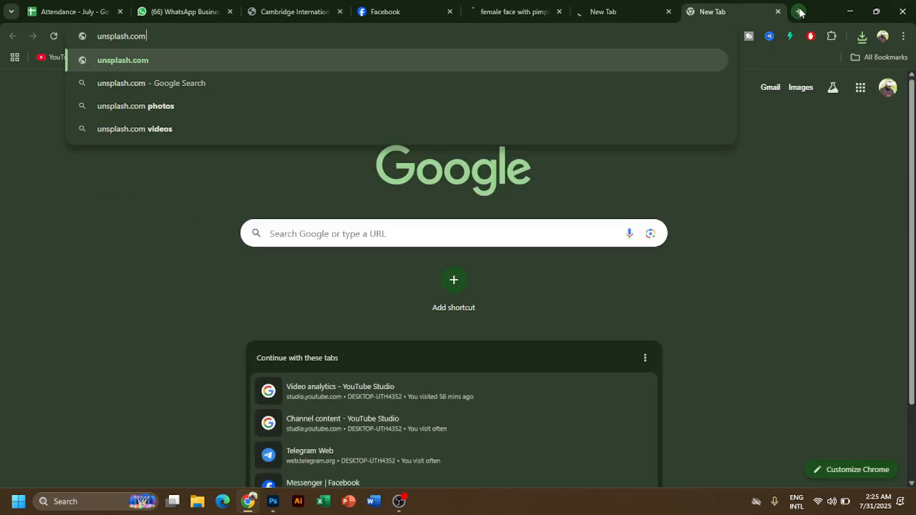
key("Return")
Check the loading of the Pexels and Pixabay pages and the computer's network connection.
left_click(501, 6)
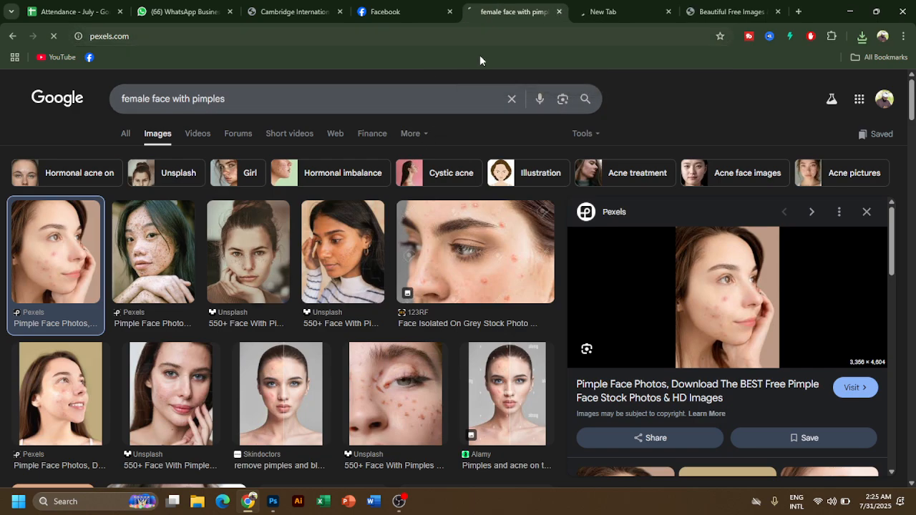
left_click(819, 501)
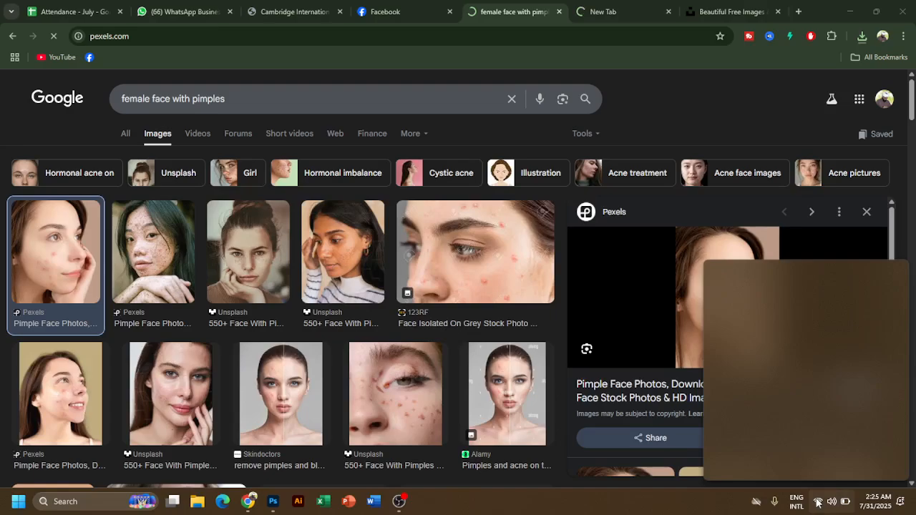
left_click(610, 12)
Search Unsplash for "female face with pimples".
left_click(705, 10)
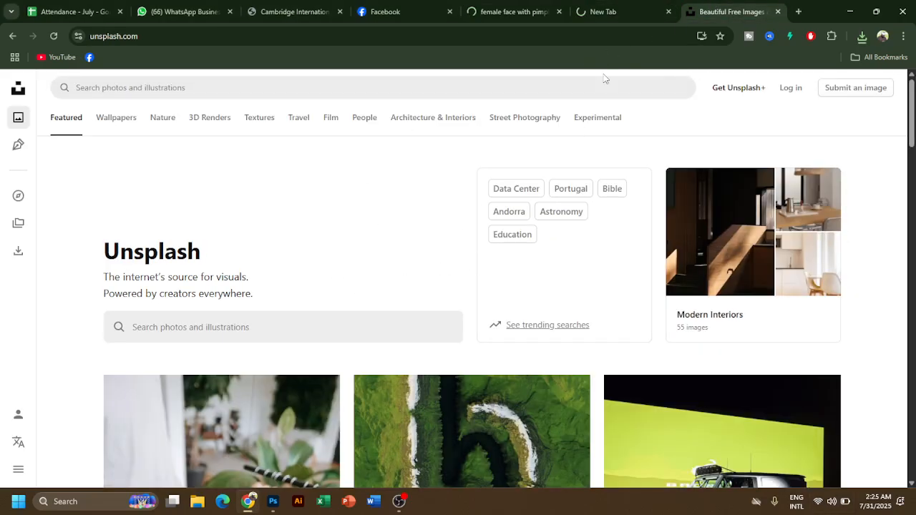
scroll(219, 251, "down", 3)
scroll(217, 325, "up", 3)
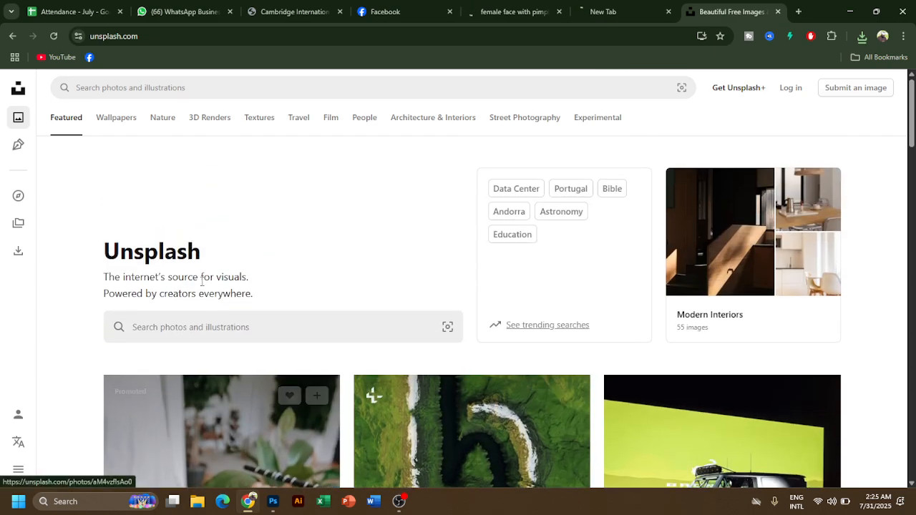
left_click(217, 329)
type("femal")
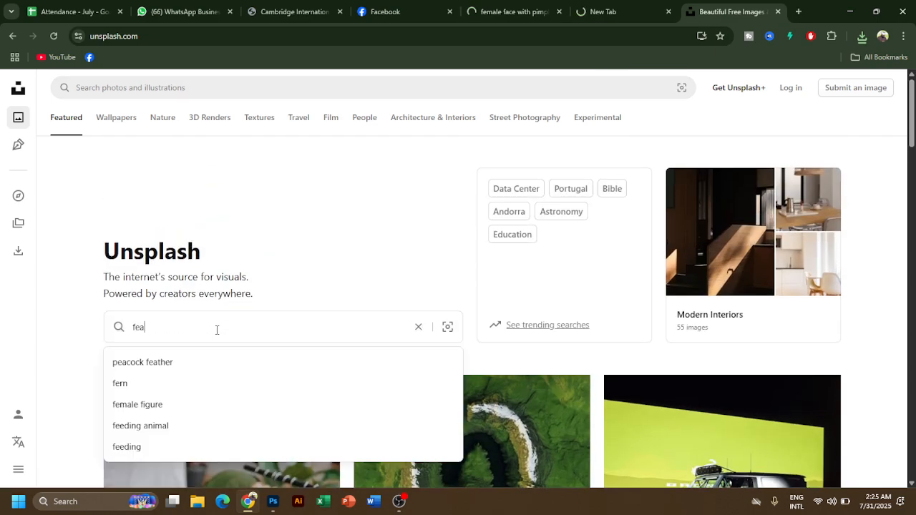
type("e face wit")
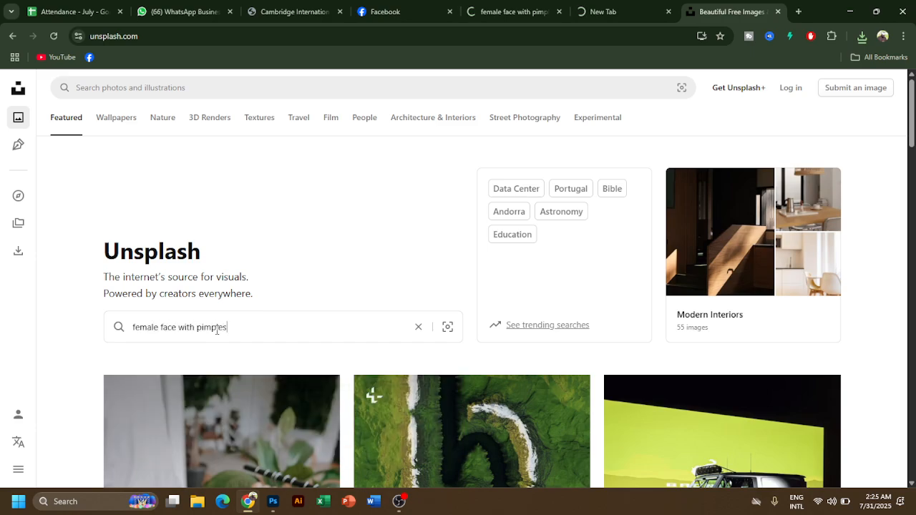
type("h pimples")
key("Return")
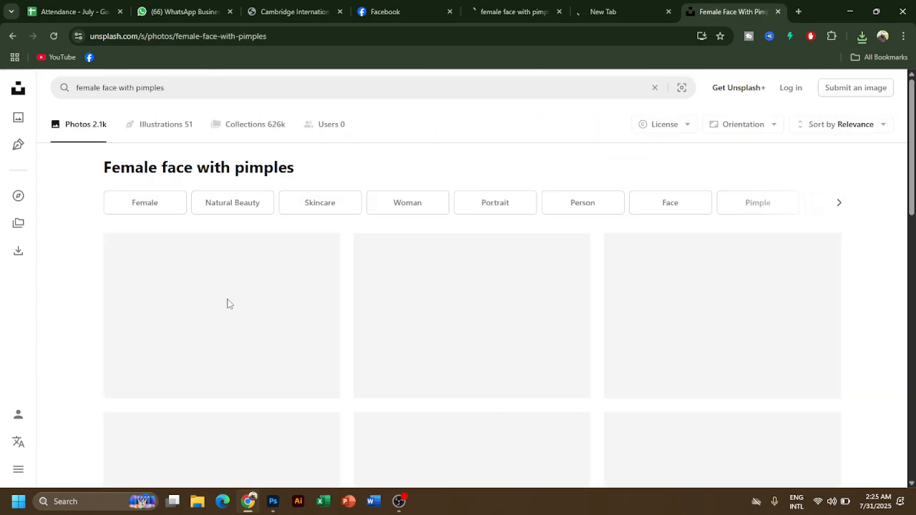
Browse the Unsplash photo results for a close-up female face with visible pimples or blemishes.
scroll(153, 267, "down", 5)
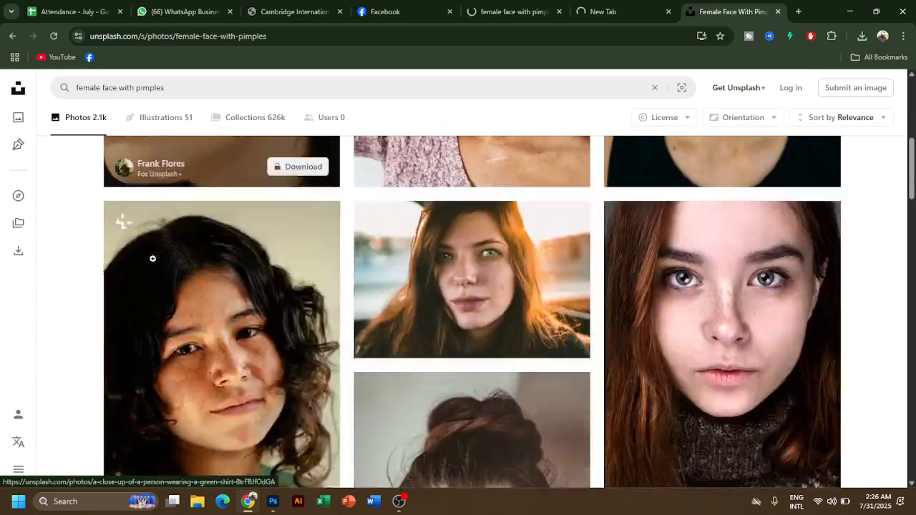
scroll(154, 258, "down", 2)
scroll(155, 258, "down", 4)
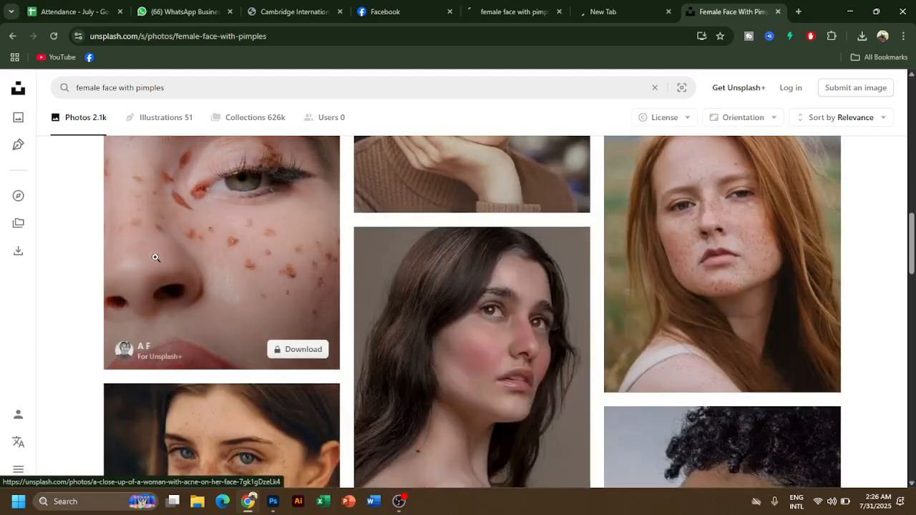
scroll(156, 257, "down", 5)
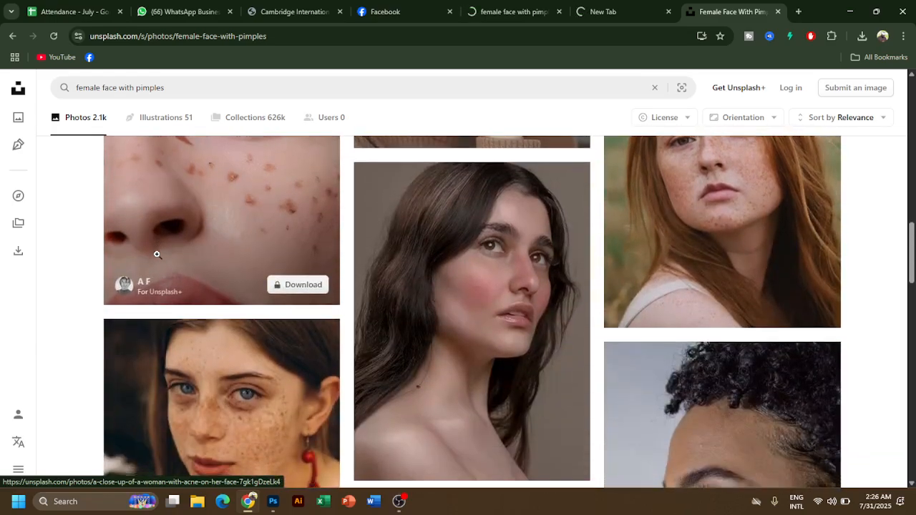
scroll(157, 254, "down", 10)
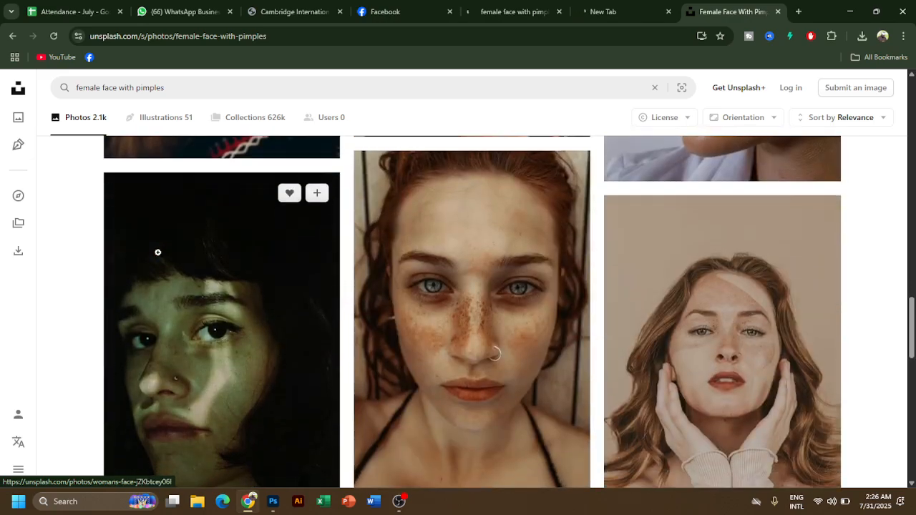
scroll(159, 253, "down", 10)
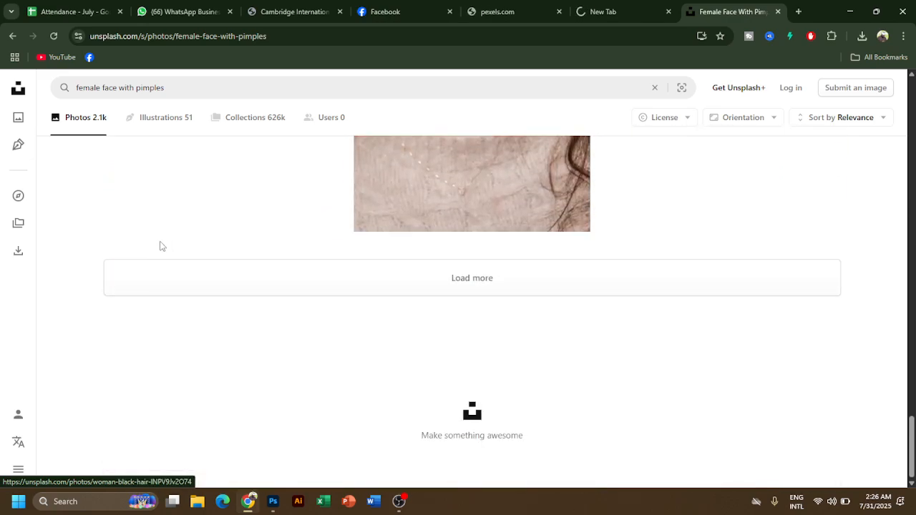
scroll(256, 260, "up", 10)
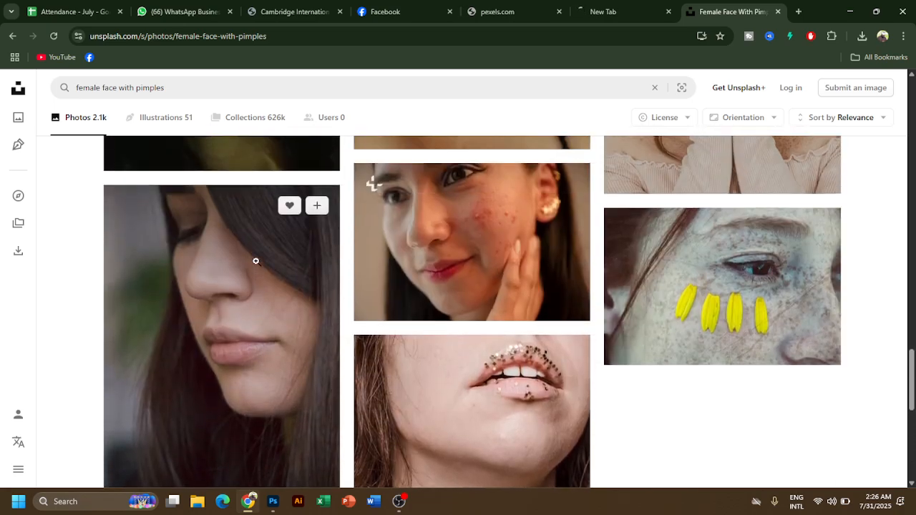
scroll(255, 260, "up", 10)
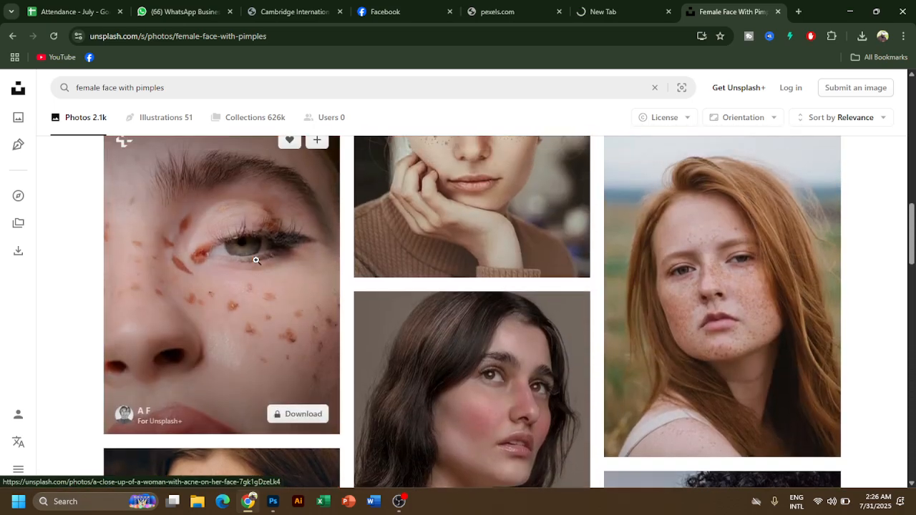
scroll(257, 262, "down", 2)
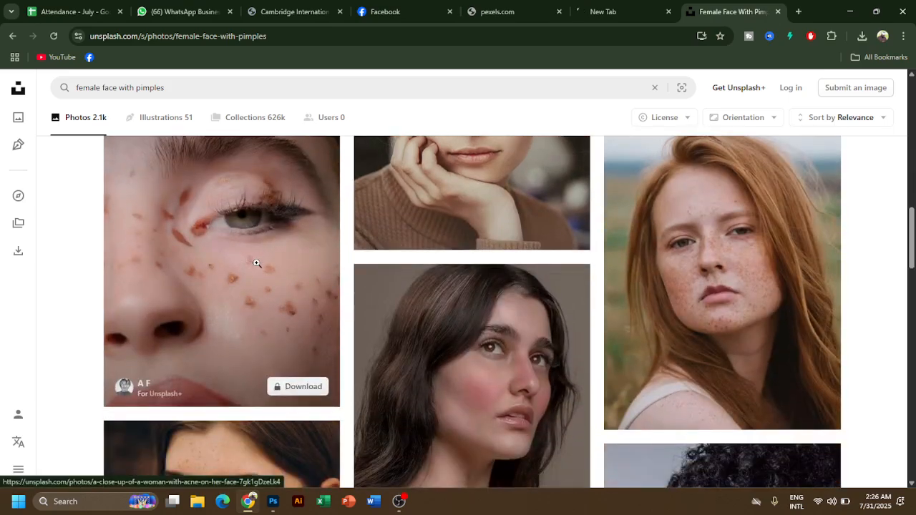
scroll(240, 265, "down", 4)
scroll(240, 266, "down", 5)
Check the Pixabay tab and try to load pexels.com again in its own tab.
left_click(604, 10)
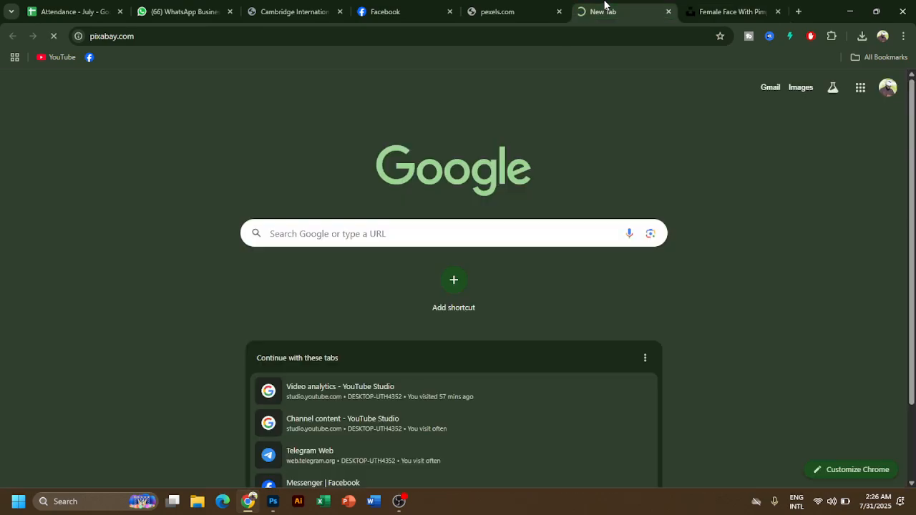
left_click(501, 11)
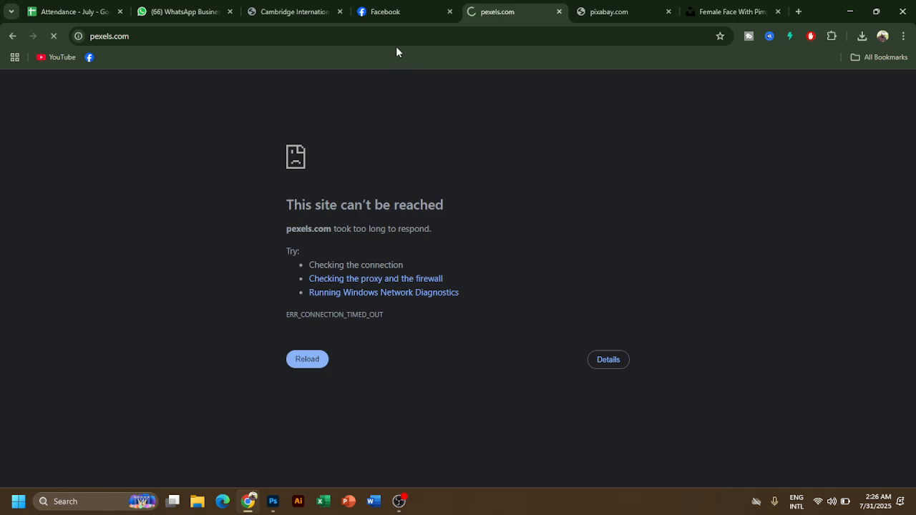
left_click(375, 36)
key("BackSpace")
key("BackSpace")
key("BackSpace")
key("BackSpace")
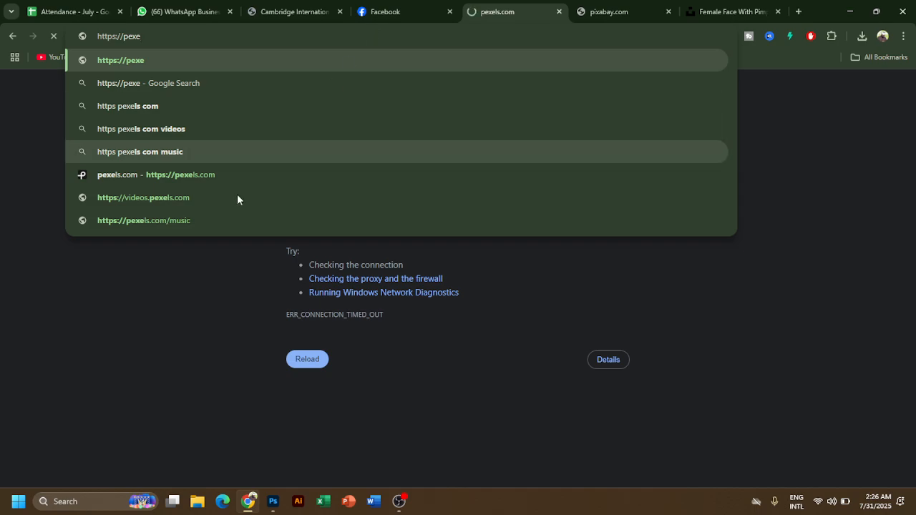
left_click(115, 184)
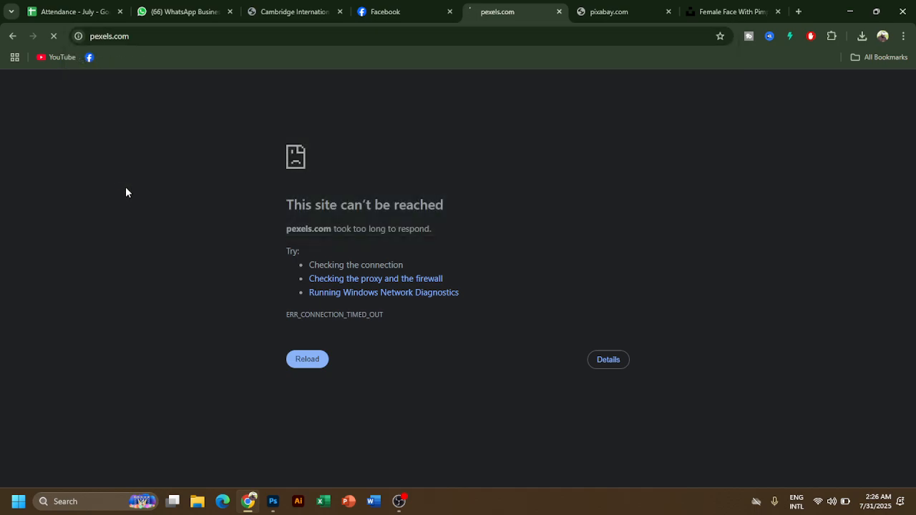
Try to load the Pixabay site again by shortening its address to "pixaba".
left_click(615, 8)
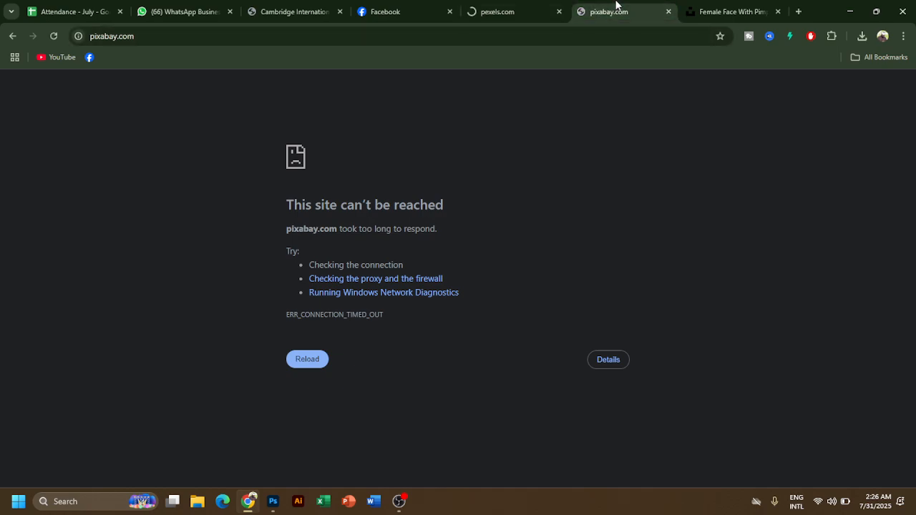
left_click(153, 39)
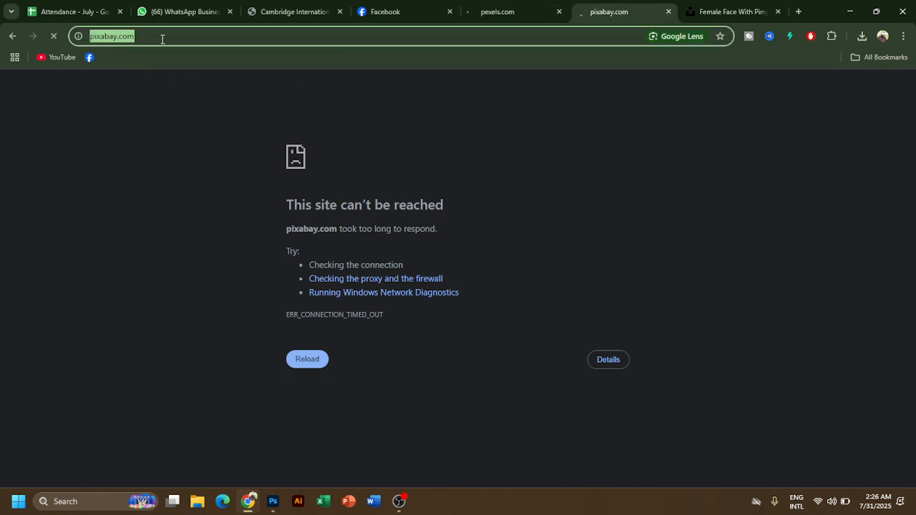
left_click(163, 39)
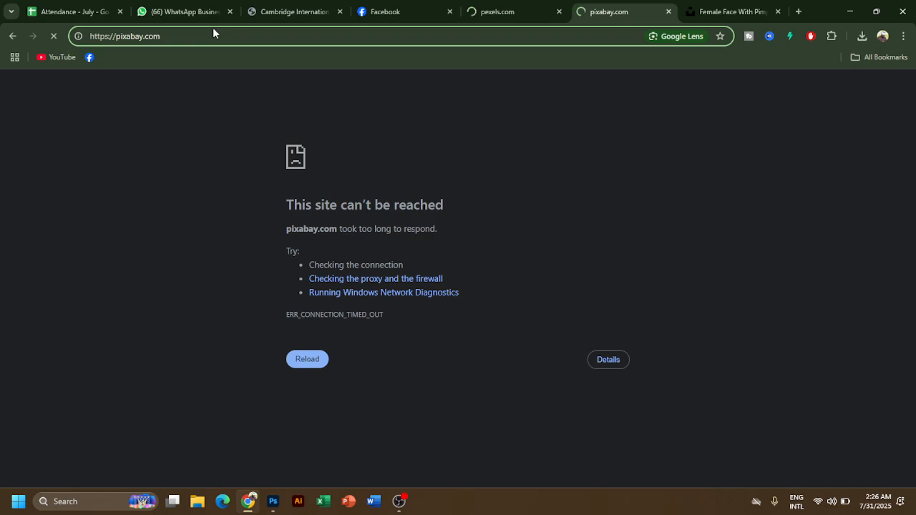
key("BackSpace")
key("BackSpace")
key("BackSpace")
key("BackSpace")
key("BackSpace")
key("Return")
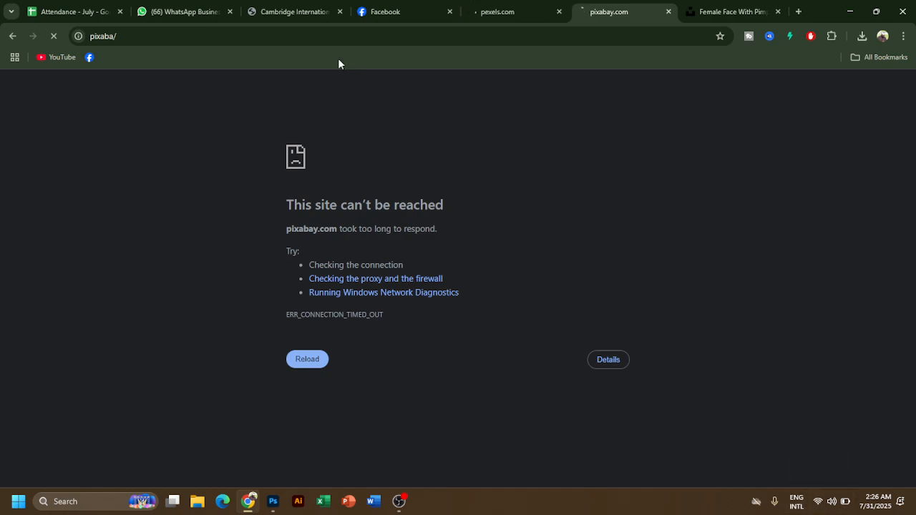
Reload the Facebook page to test the connection, and close the Pexels and Pixabay tabs.
left_click(386, 10)
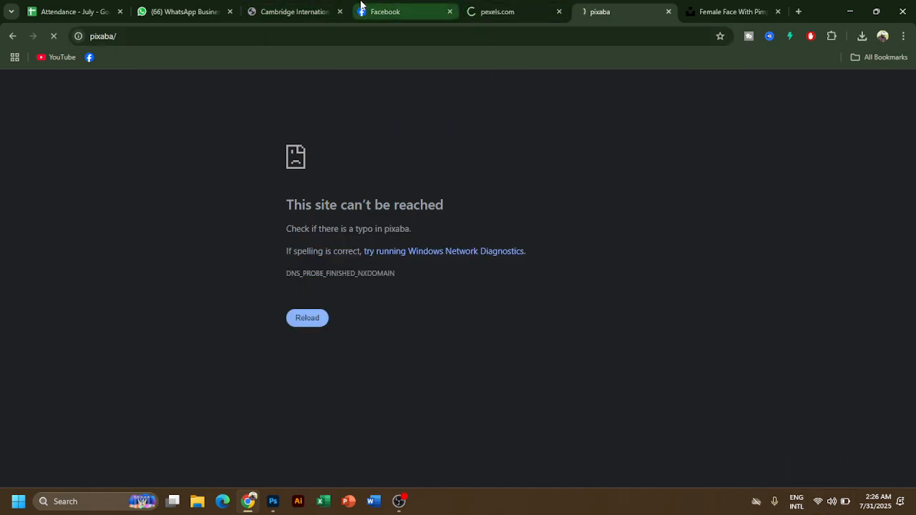
left_click(53, 38)
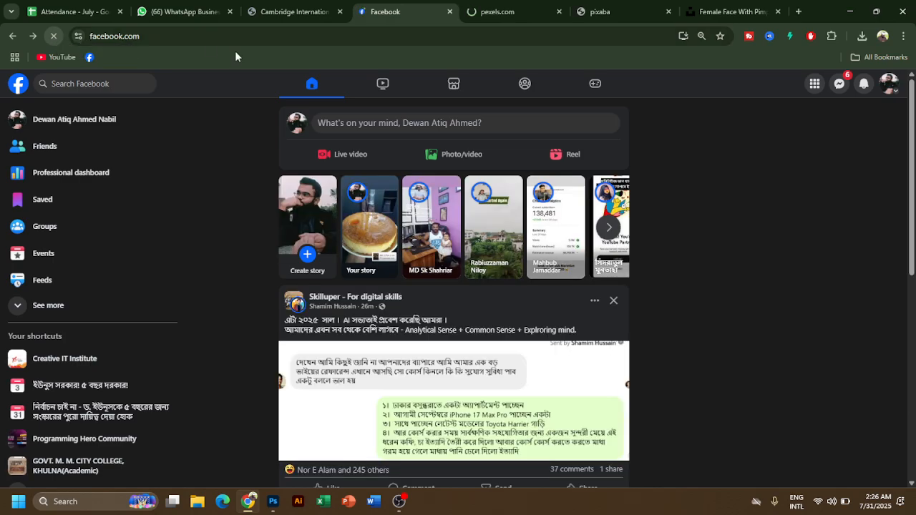
left_click(563, 13)
left_click(560, 12)
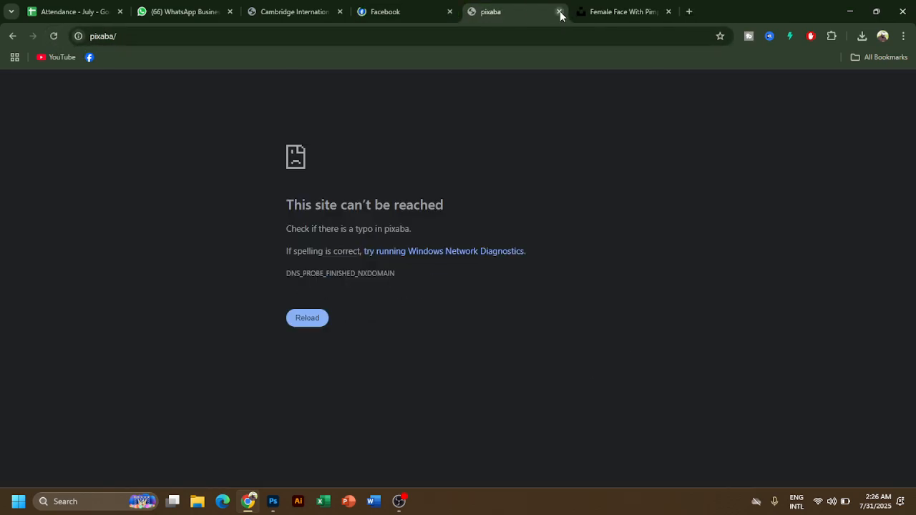
Close the unreachable Pixabay tab and open the Unsplash close-up of a woman's eye and cheek with reddish spots.
left_click(560, 13)
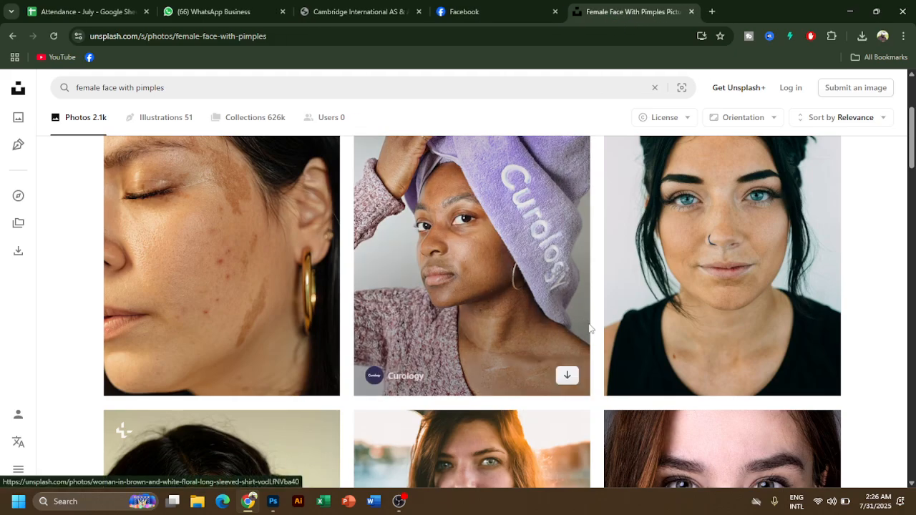
scroll(208, 330, "down", 4)
scroll(212, 322, "up", 5)
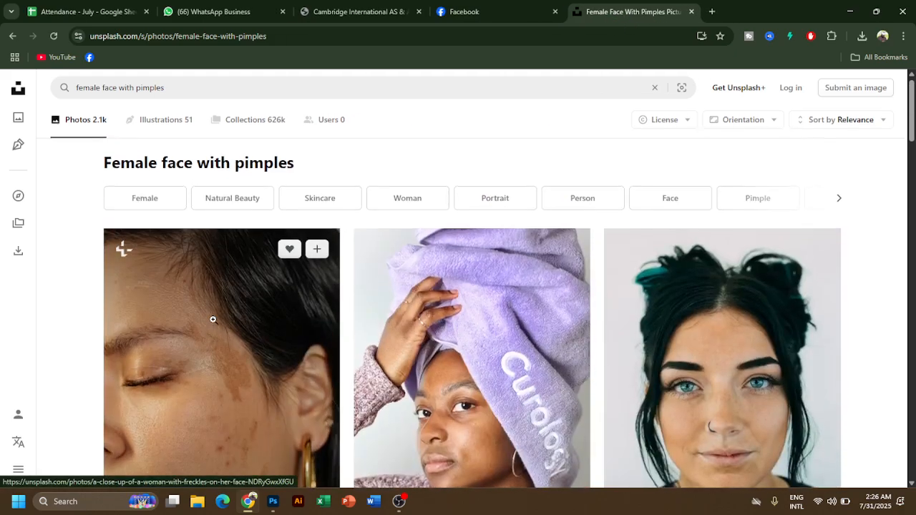
scroll(215, 315, "down", 7)
scroll(219, 308, "down", 2)
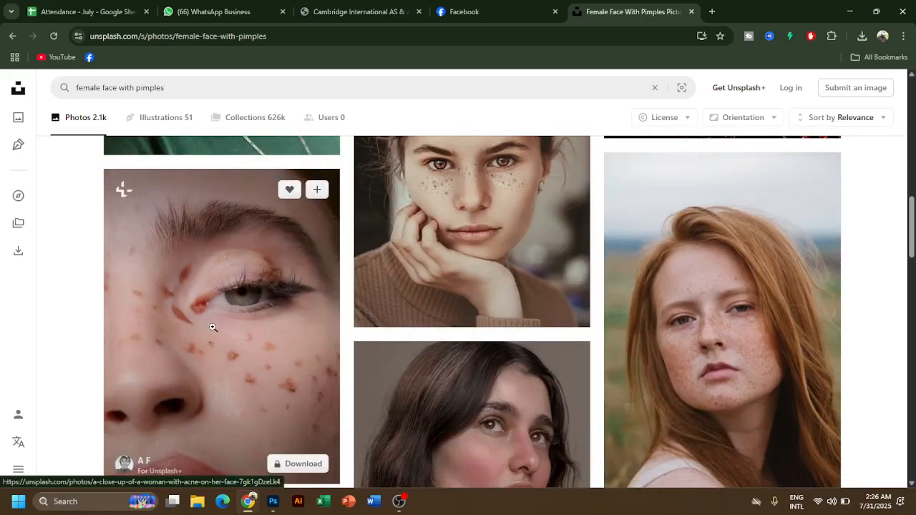
left_click(213, 327)
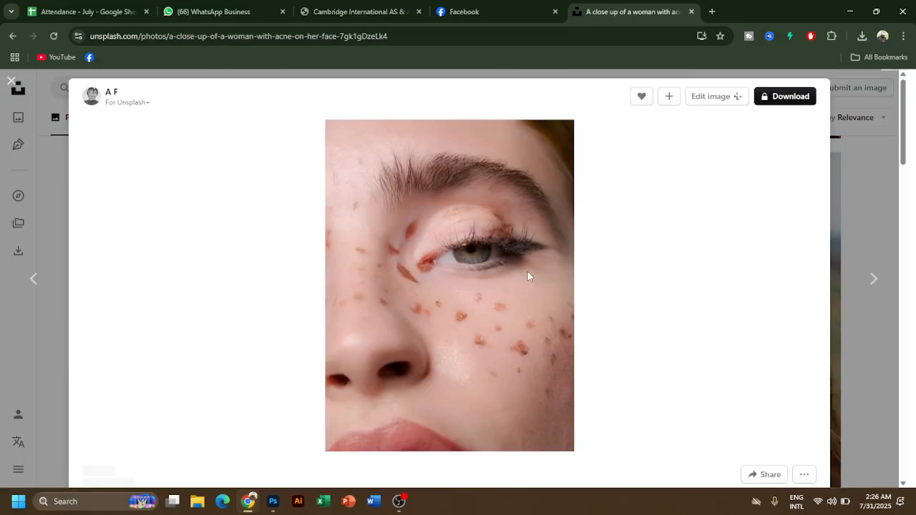
Browse the images related to the open close-up for a female face with clearly visible acne.
scroll(624, 327, "down", 6)
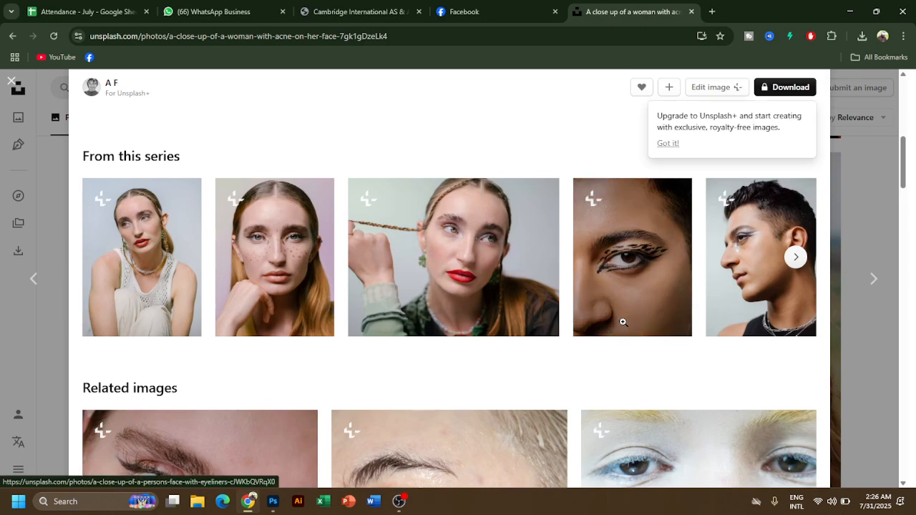
scroll(623, 323, "down", 4)
scroll(623, 323, "down", 3)
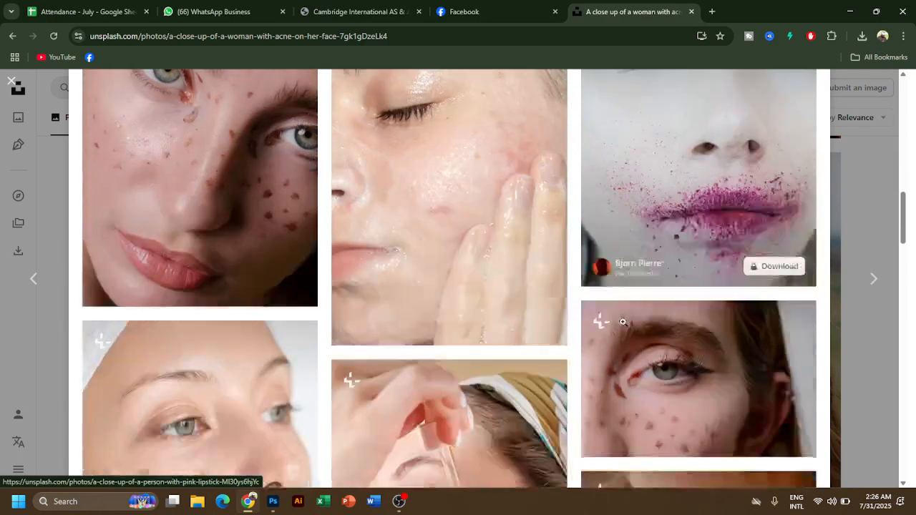
scroll(766, 402, "down", 2)
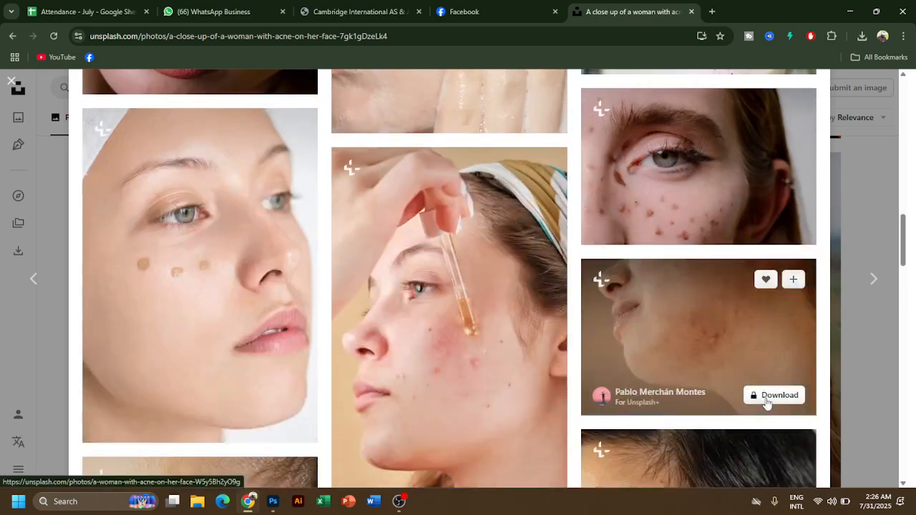
scroll(766, 401, "down", 6)
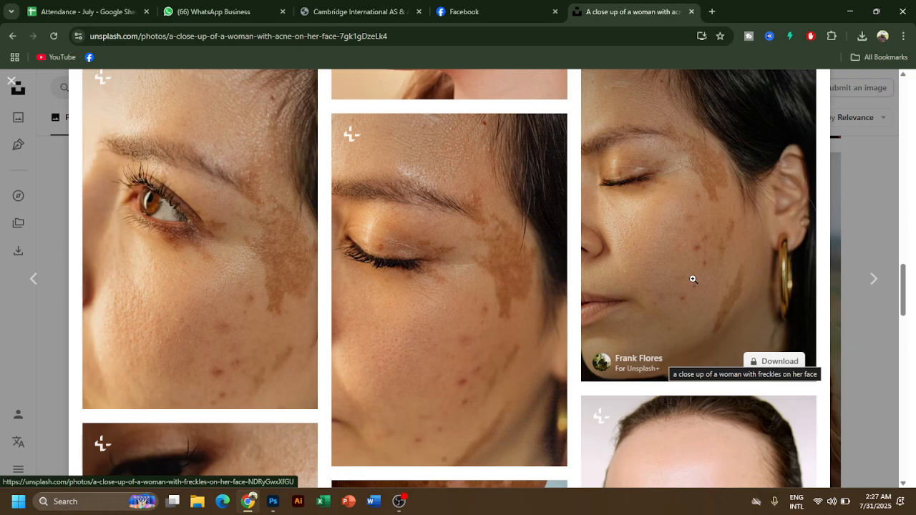
scroll(693, 279, "down", 2)
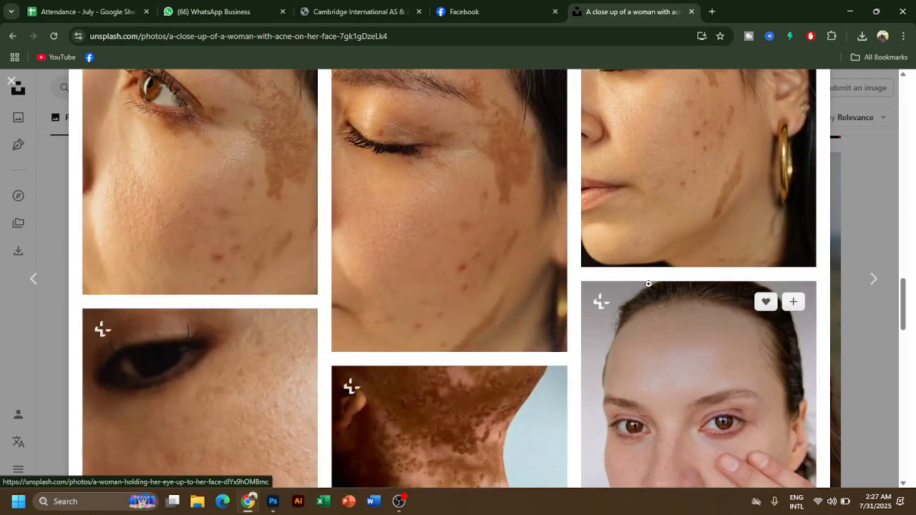
scroll(649, 284, "down", 5)
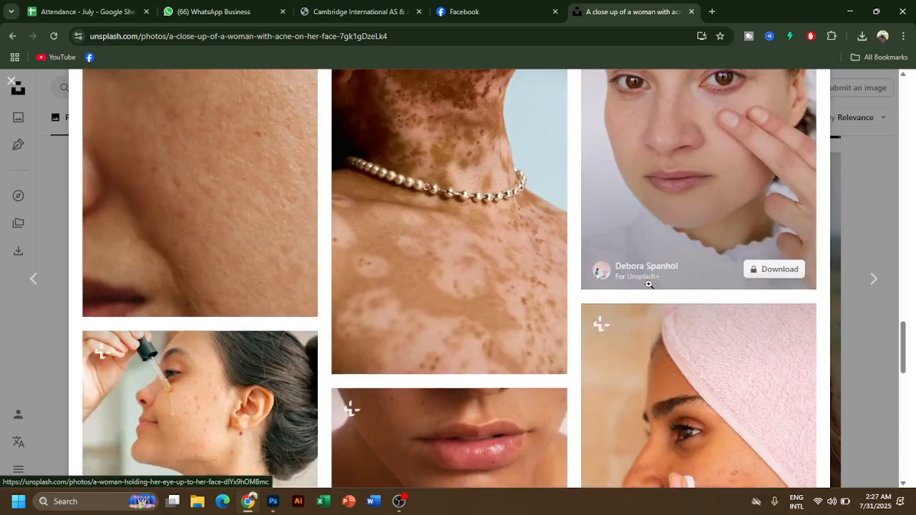
scroll(648, 285, "down", 3)
scroll(648, 282, "down", 4)
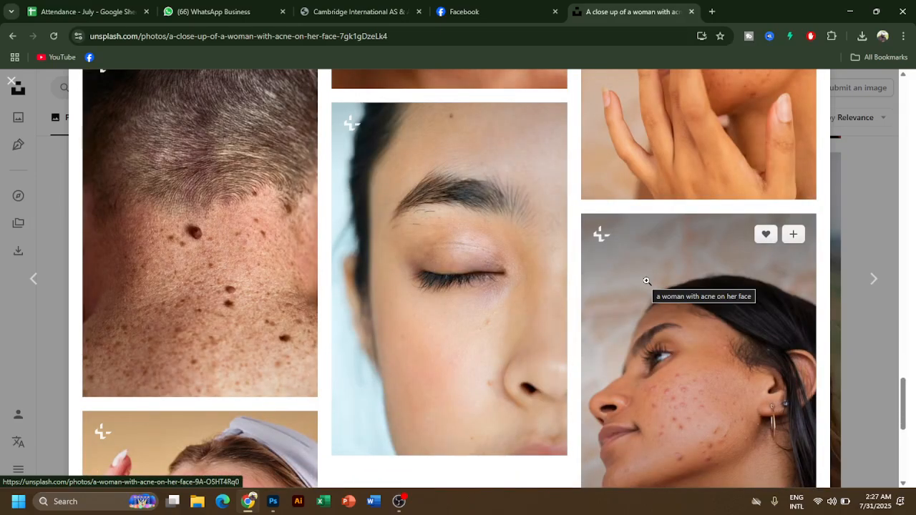
scroll(646, 280, "down", 3)
scroll(646, 281, "down", 4)
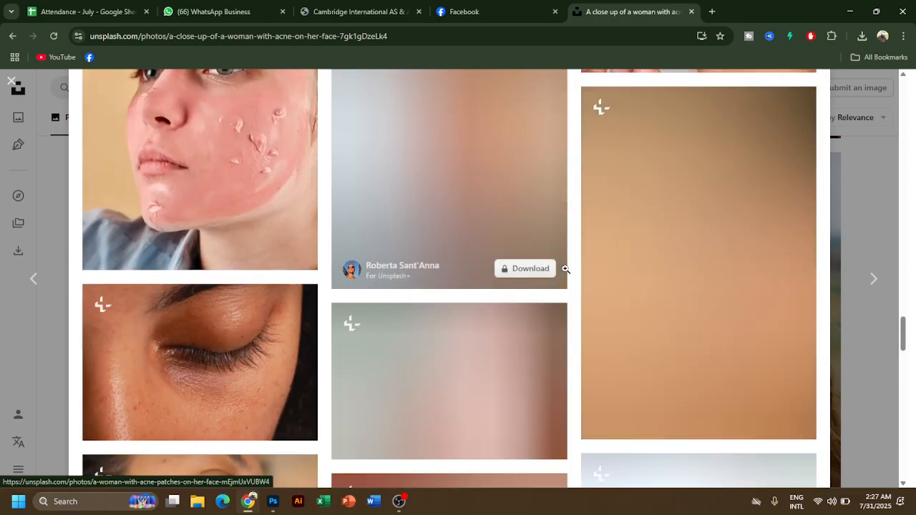
scroll(560, 272, "down", 10)
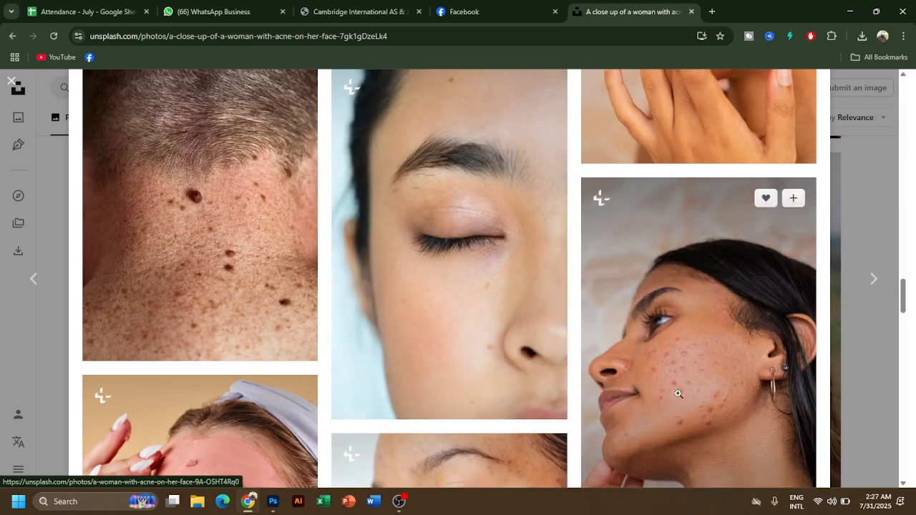
Open the related photo of the dark-haired woman in profile with acne on her cheek and try to download it.
left_click(680, 376)
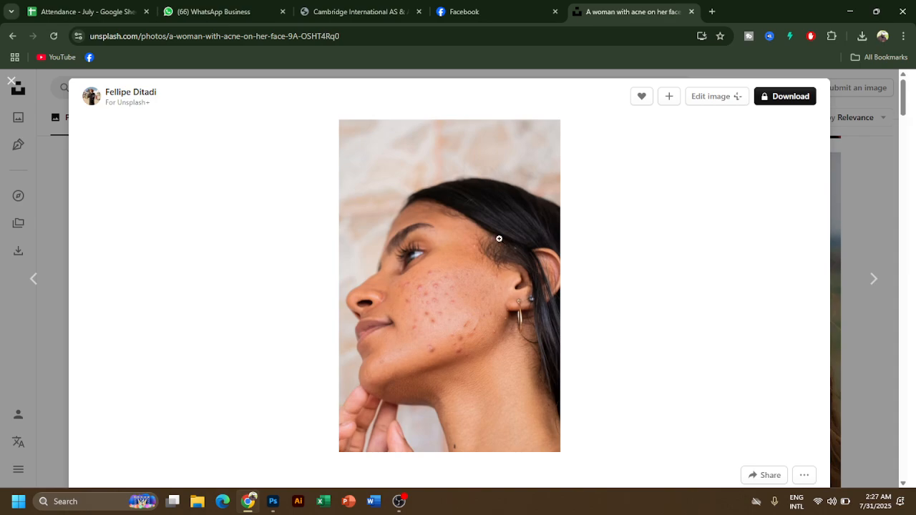
left_click(789, 100)
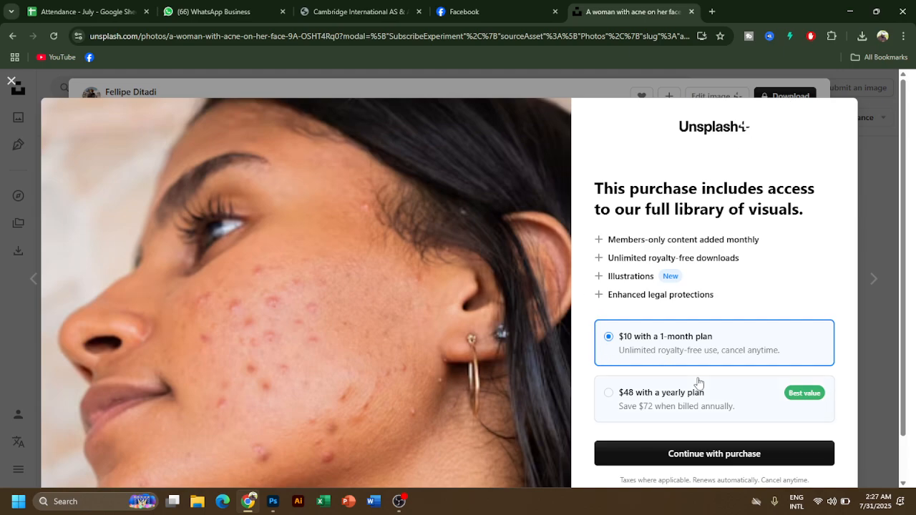
scroll(699, 383, "down", 1)
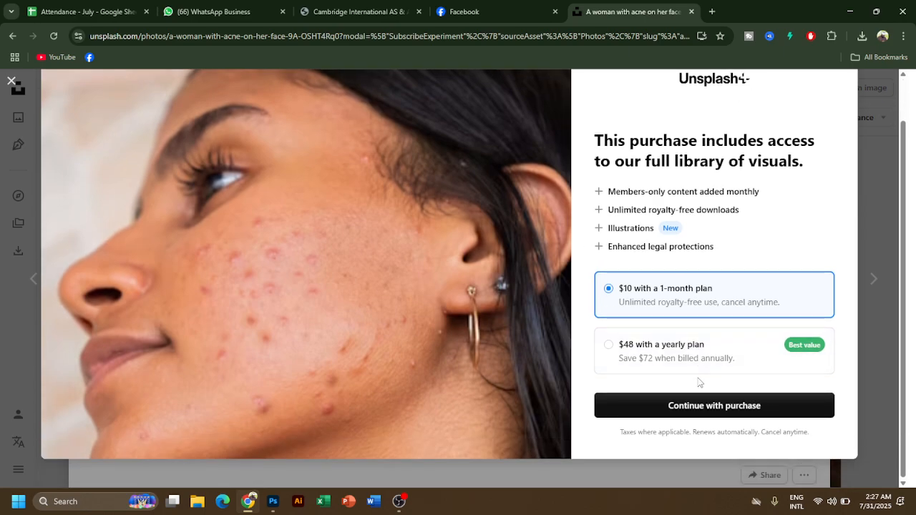
scroll(700, 384, "up", 1)
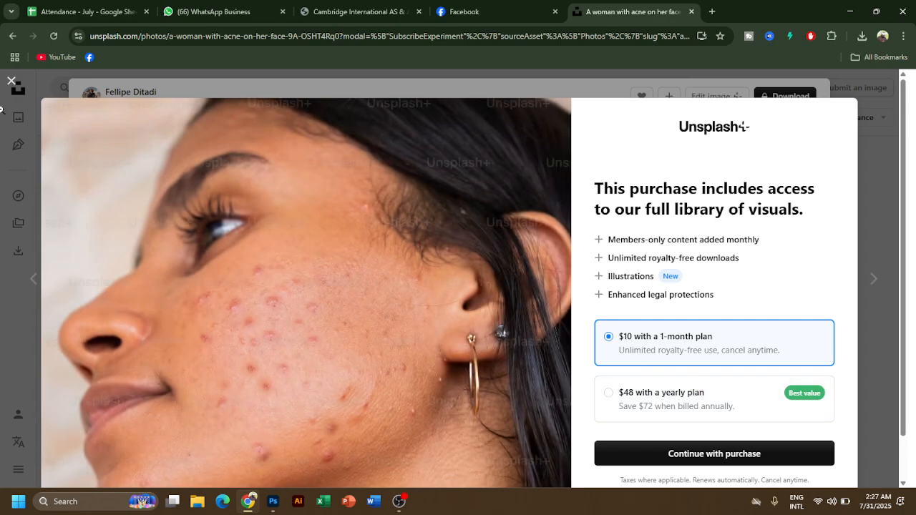
left_click(11, 81)
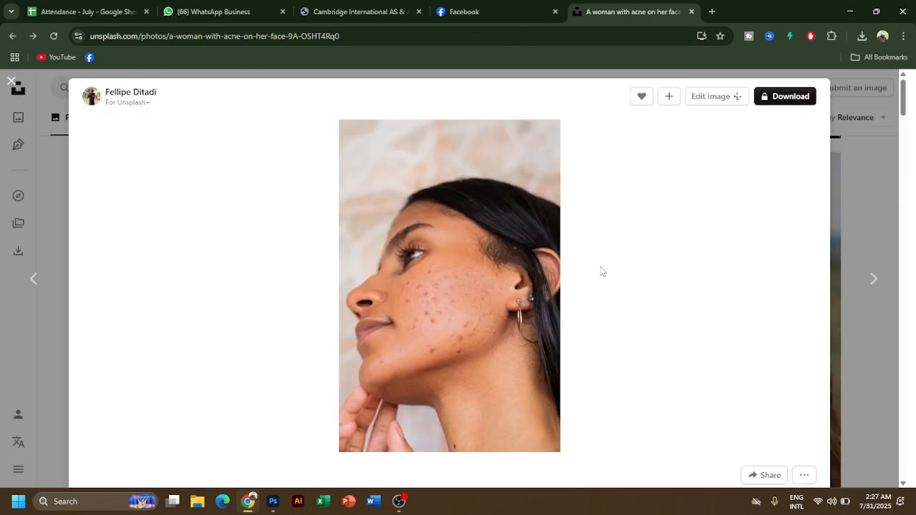
left_click(769, 97)
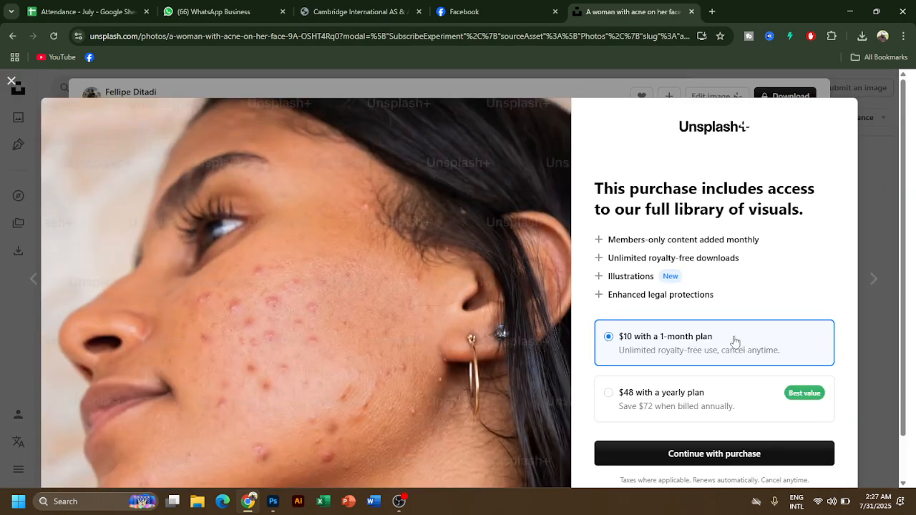
left_click(11, 82)
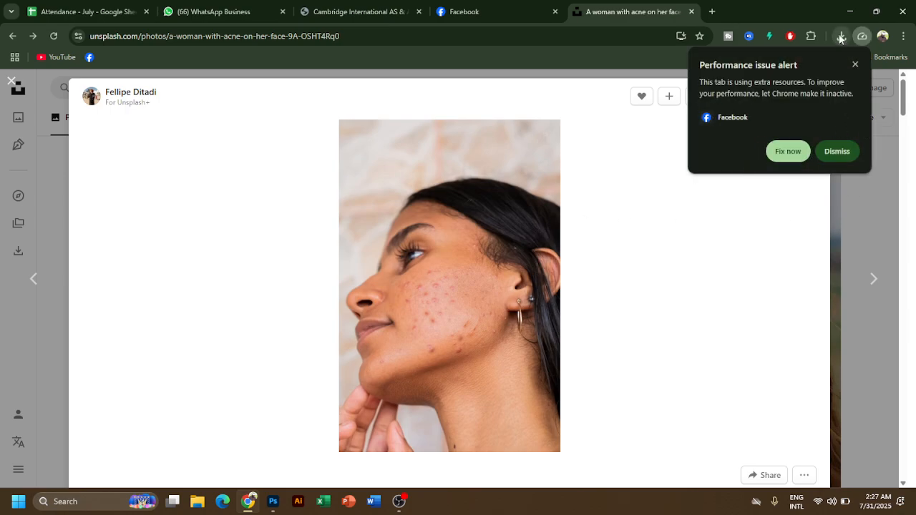
Check the browser's recent downloads and close the photo to return to the search results.
left_click(841, 36)
left_click(841, 36)
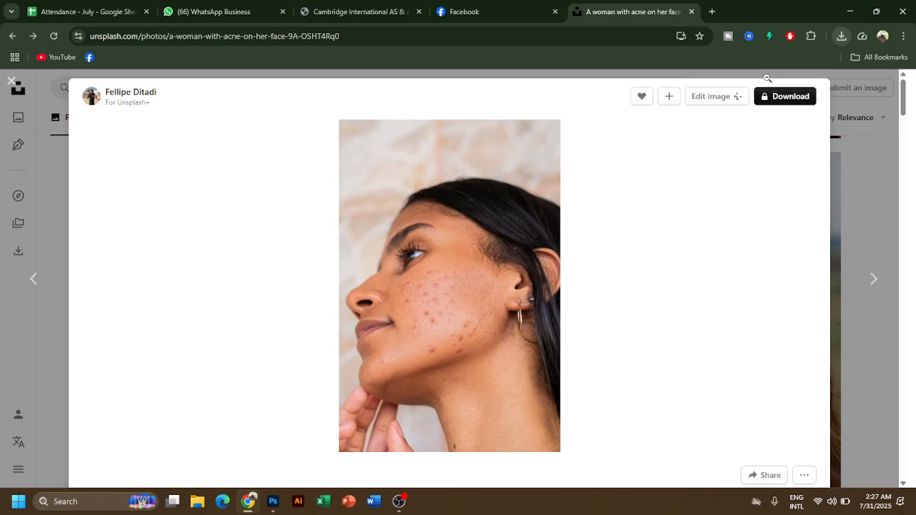
left_click(852, 153)
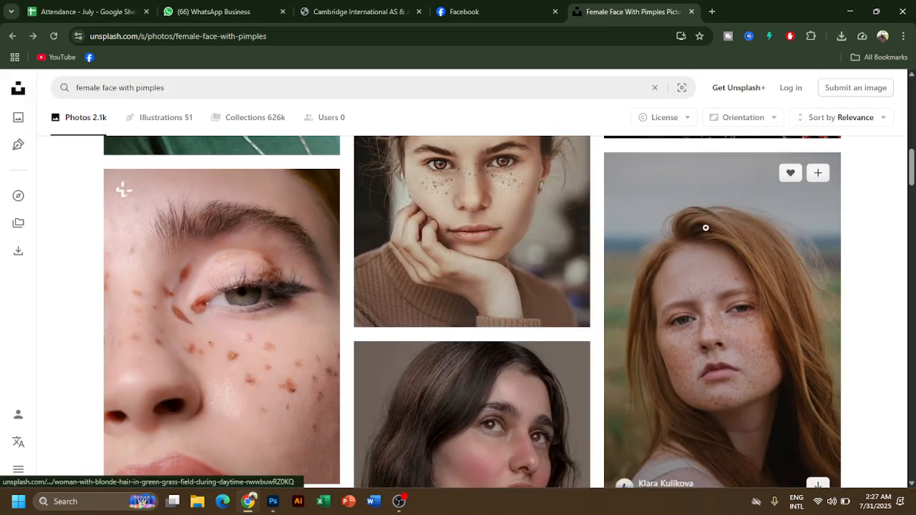
Filter the "female face with pimples" results to the Free license.
scroll(706, 228, "down", 10)
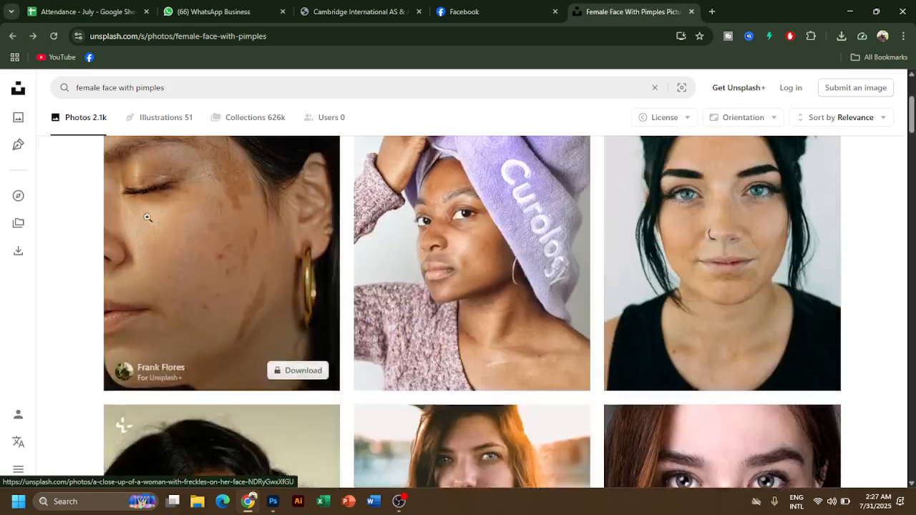
scroll(148, 217, "up", 3)
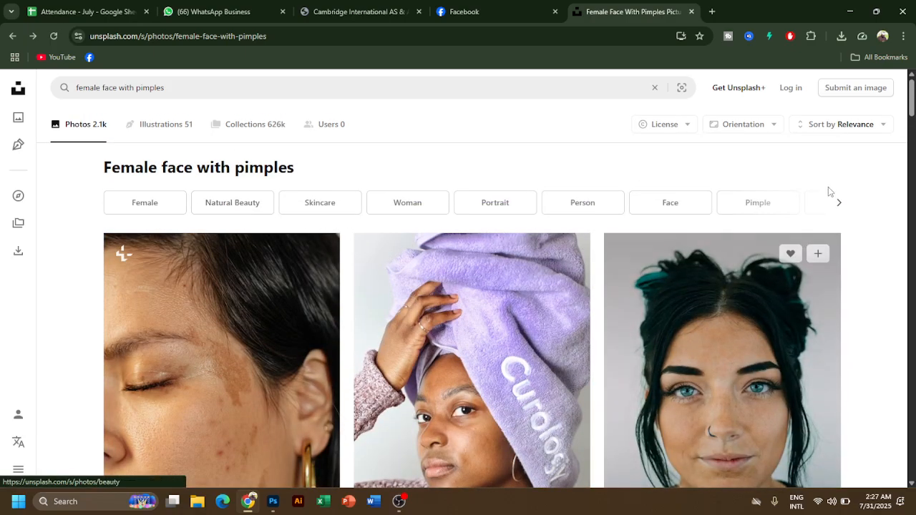
left_click(688, 127)
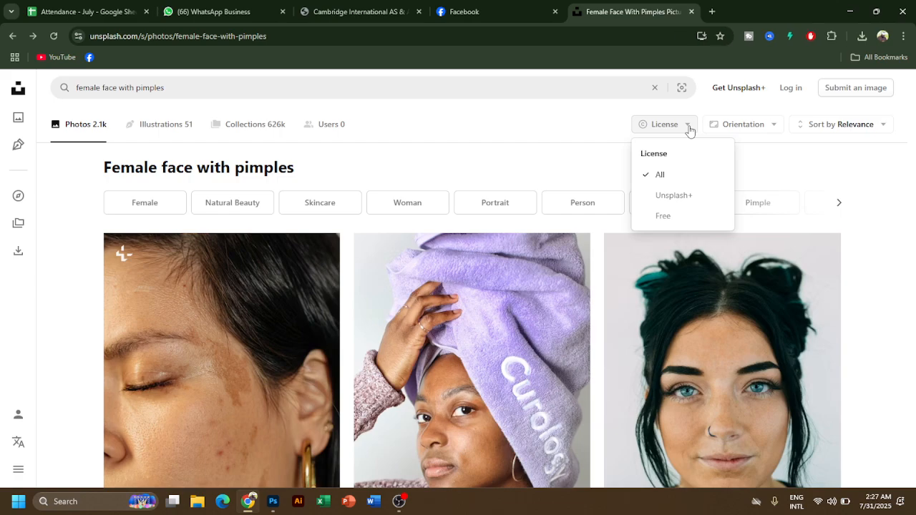
left_click(670, 219)
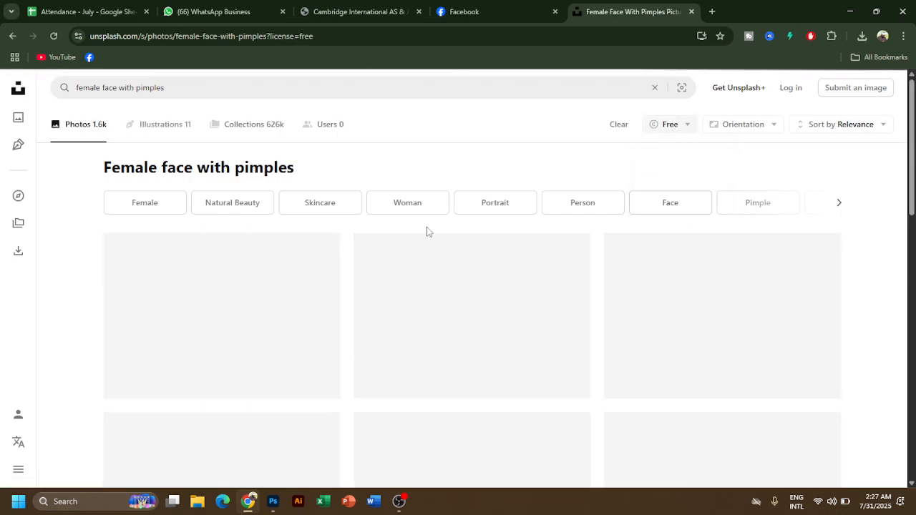
Look through the free photo results for a close-up female face with visible skin blemishes.
scroll(53, 266, "down", 5)
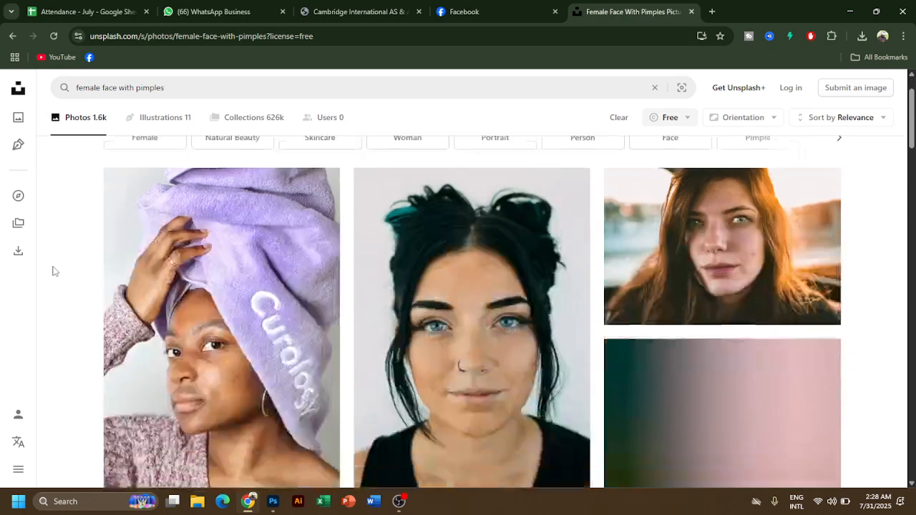
scroll(59, 268, "down", 1)
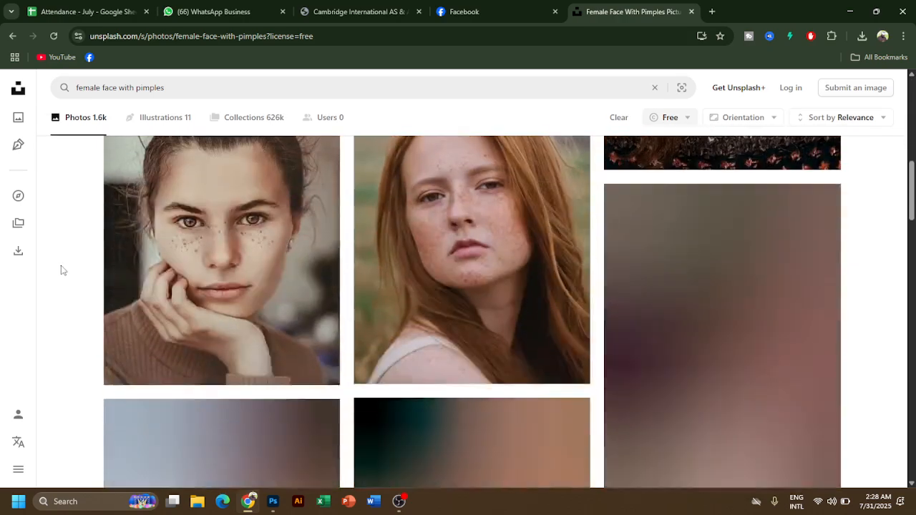
scroll(62, 271, "down", 4)
scroll(64, 272, "down", 4)
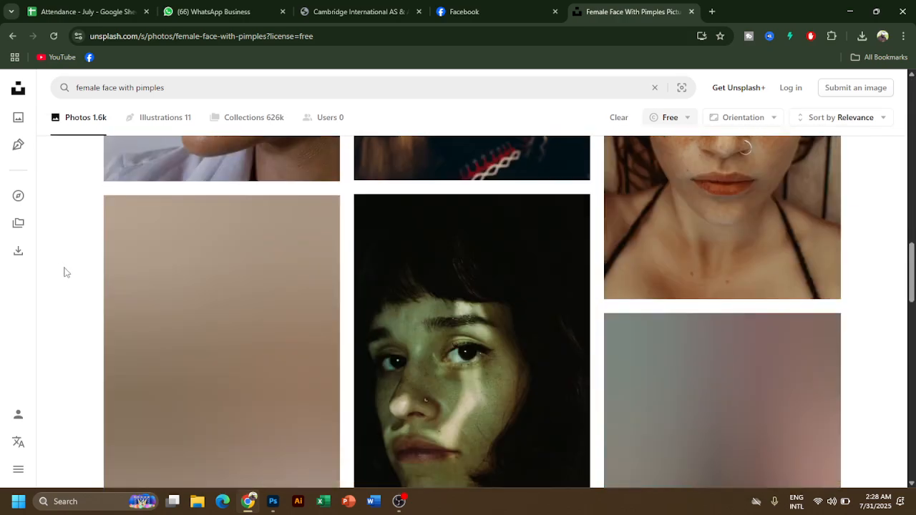
scroll(65, 272, "down", 4)
scroll(65, 272, "down", 8)
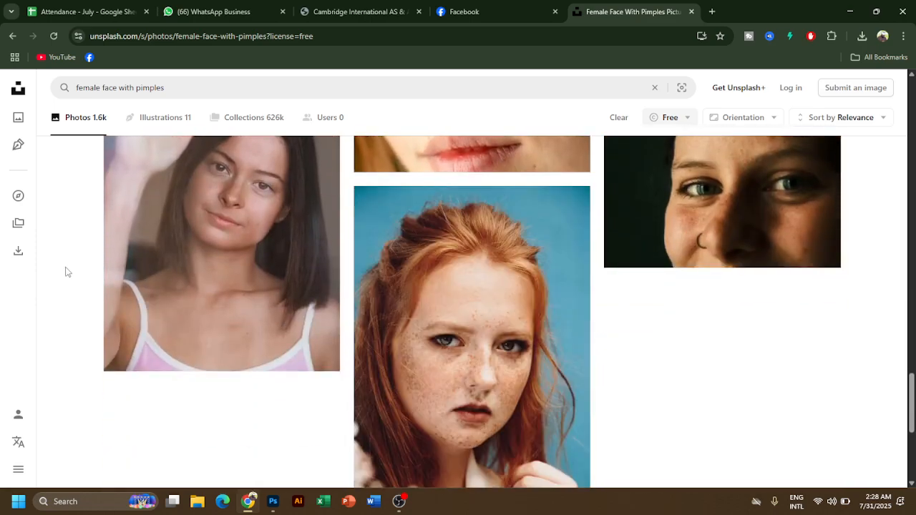
scroll(65, 272, "down", 4)
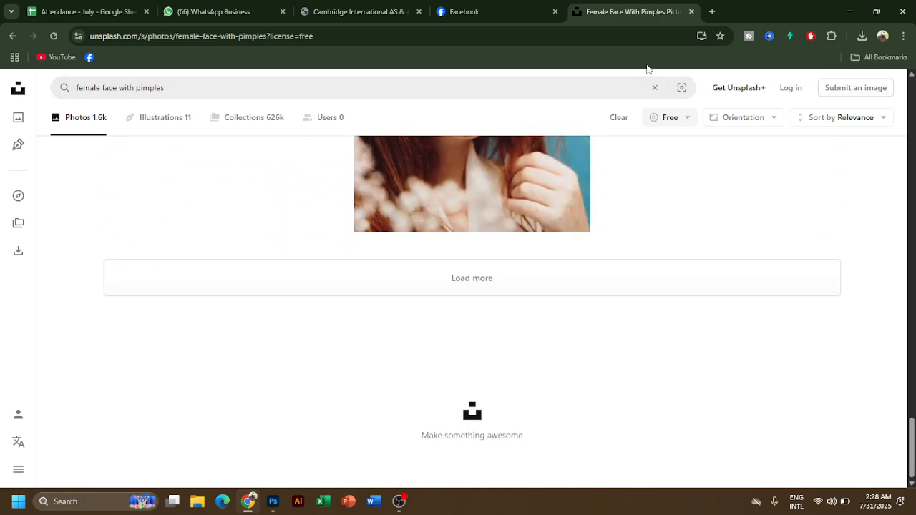
scroll(565, 182, "up", 10)
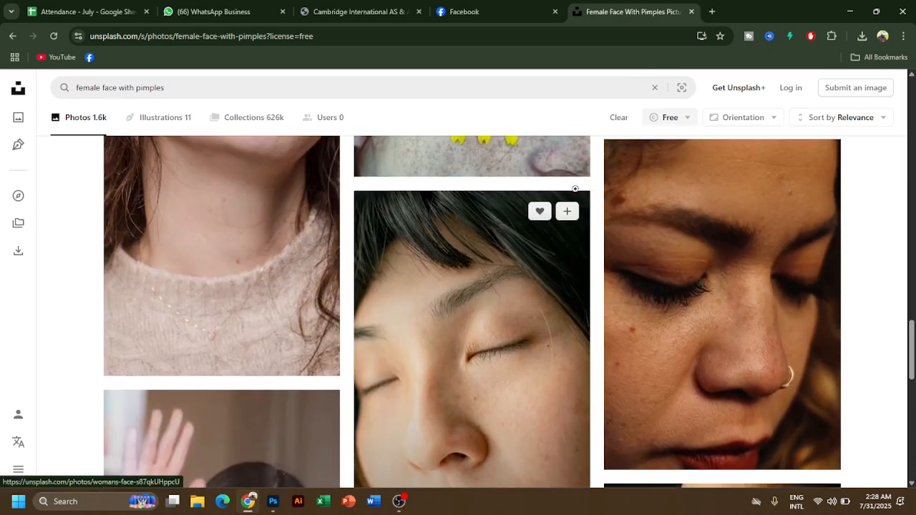
scroll(575, 188, "up", 3)
scroll(602, 227, "up", 8)
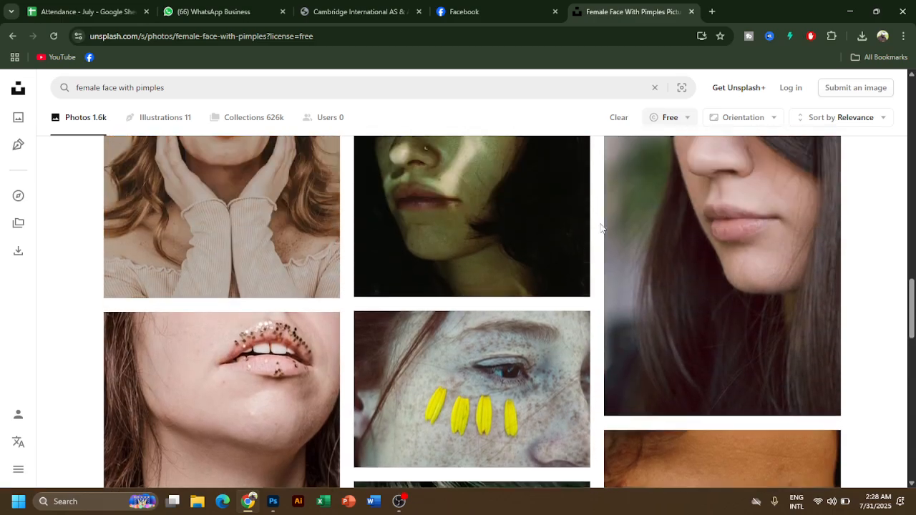
scroll(603, 223, "down", 12)
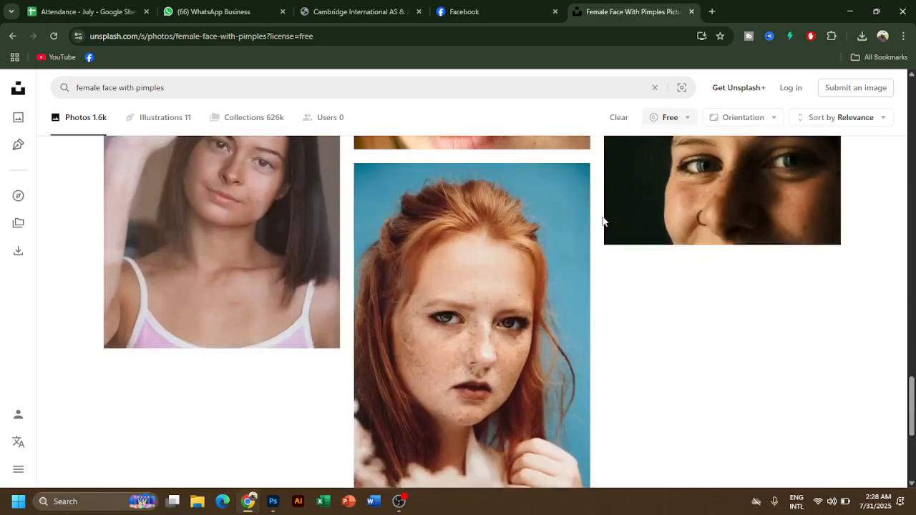
scroll(603, 223, "up", 5)
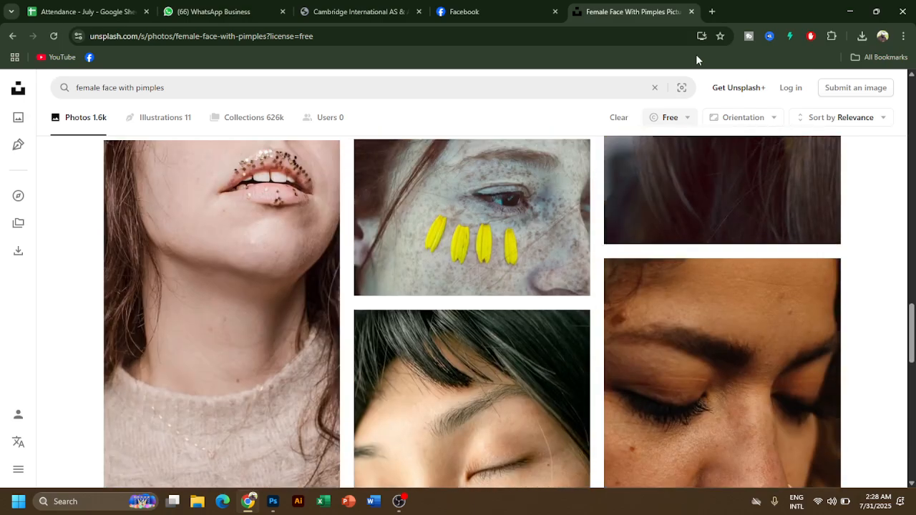
Search Google for "female face with pimples" in a new browser tab.
left_click(712, 12)
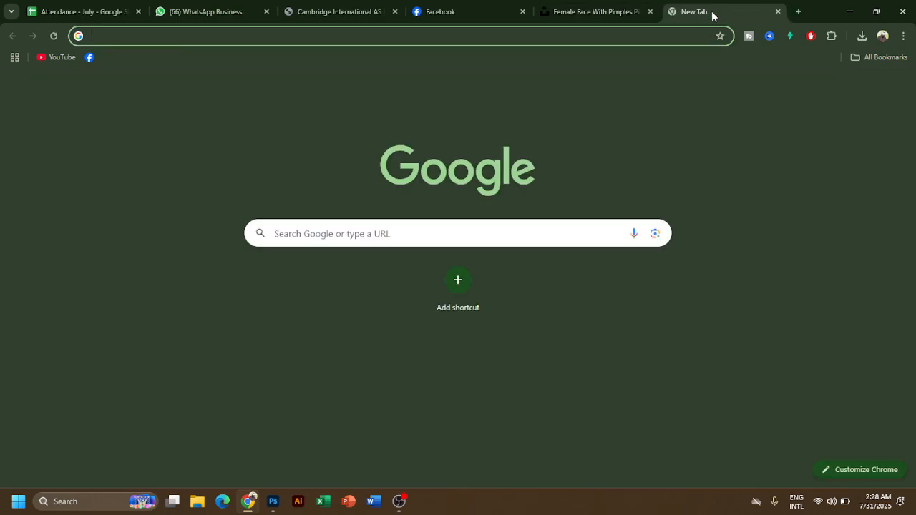
type("google.com")
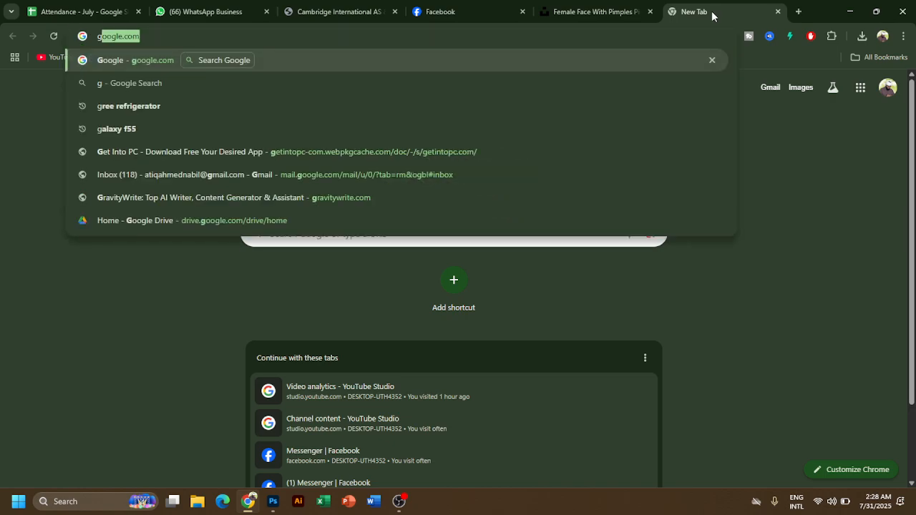
left_click_drag(202, 36, 12, 37)
type("female")
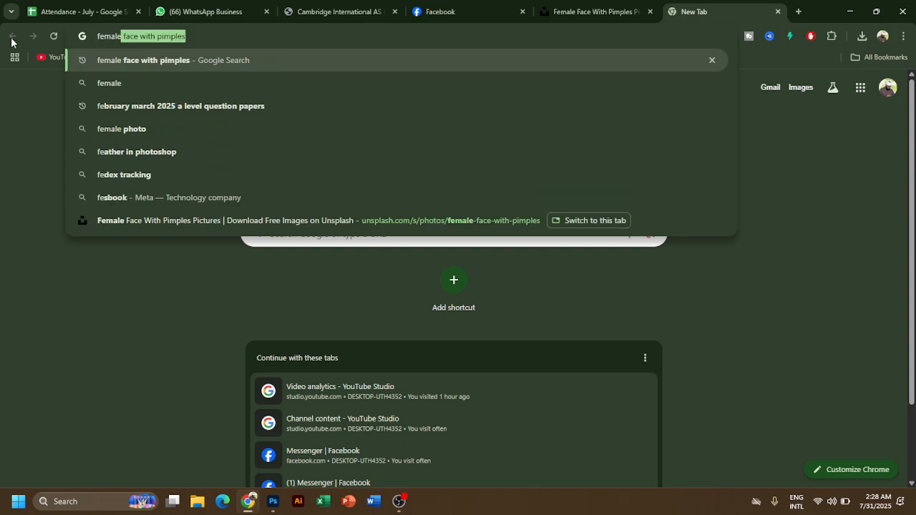
key("Return")
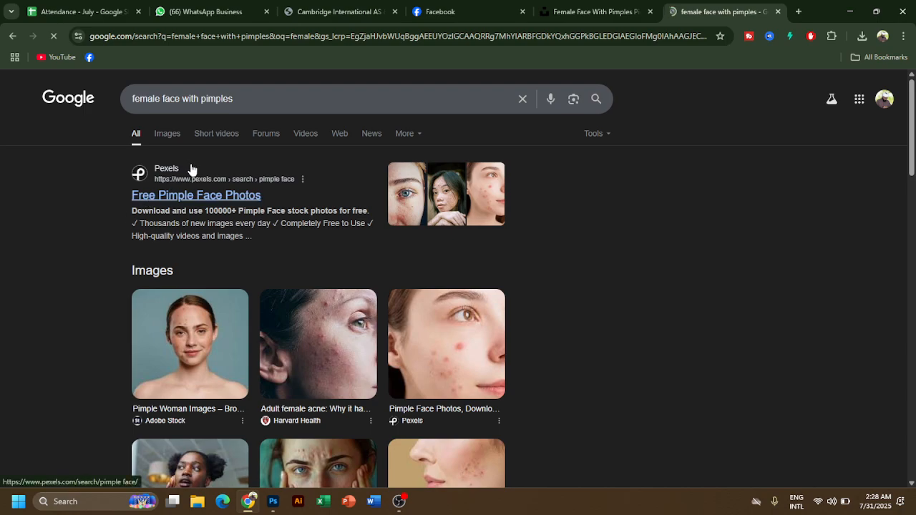
Open the Pexels "Free Pimple Face Photos" search result in a new tab and switch to it.
right_click(192, 200)
left_click(216, 209)
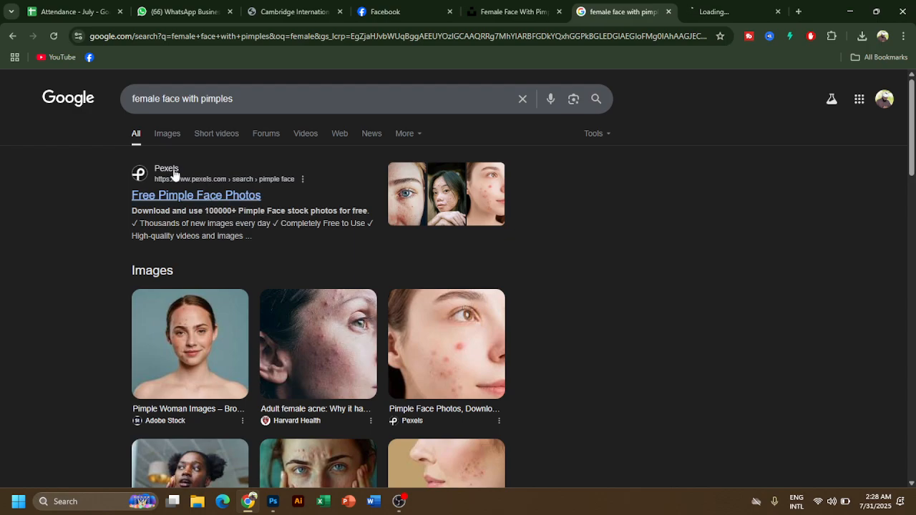
left_click(723, 11)
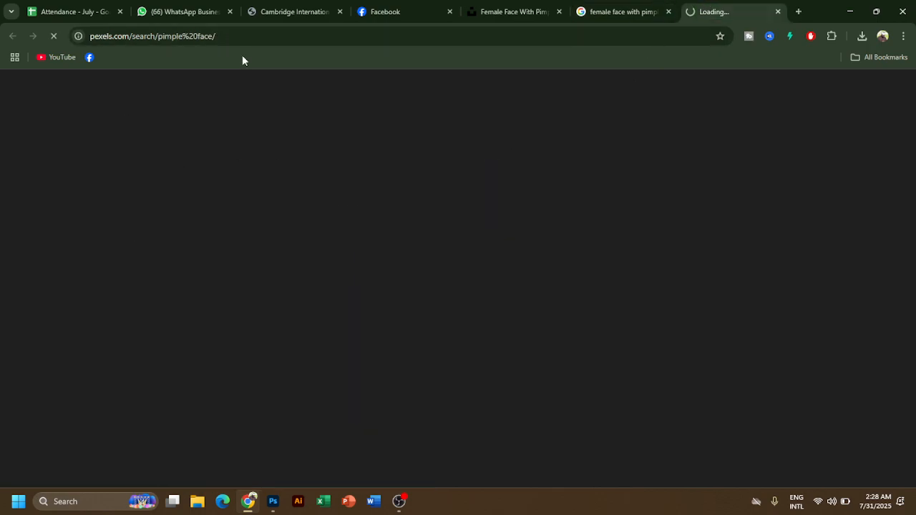
Copy the Pexels pimple face page address and try to load it in Microsoft Edge.
left_click(228, 35)
key("ctrl+c")
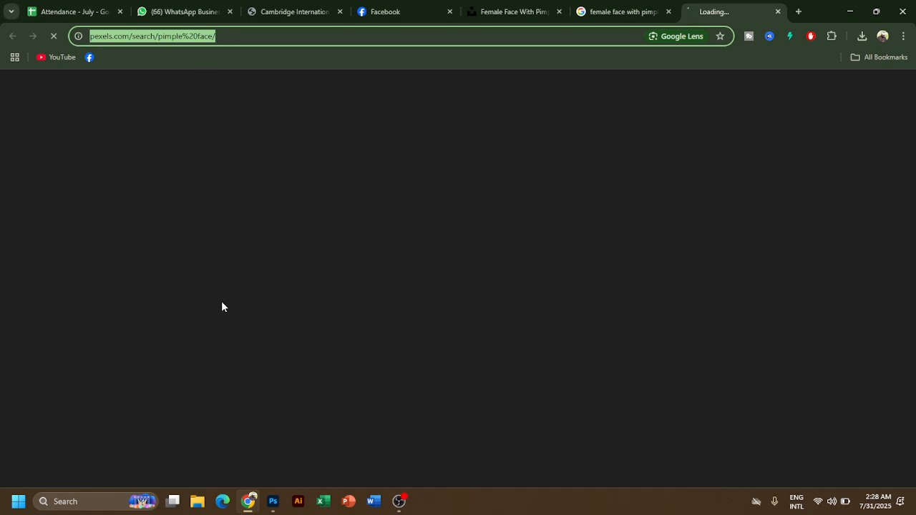
left_click(223, 501)
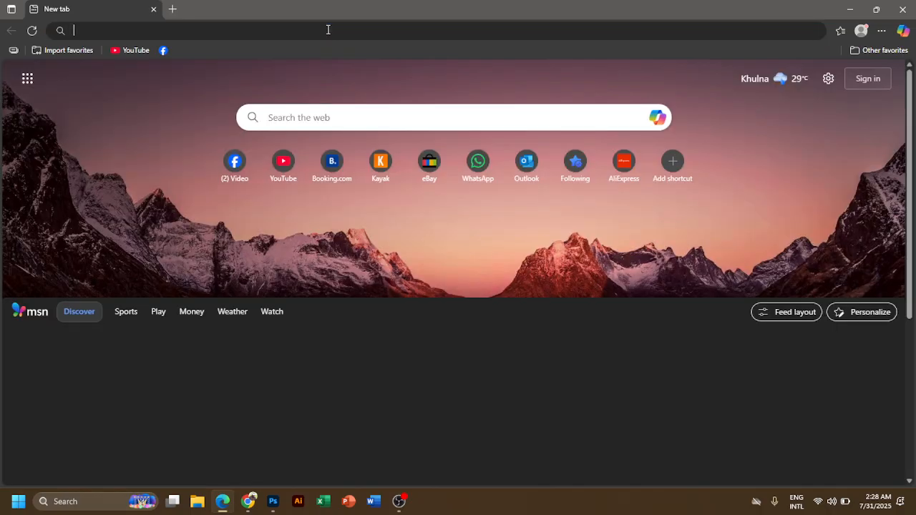
left_click(326, 31)
key("ctrl+v")
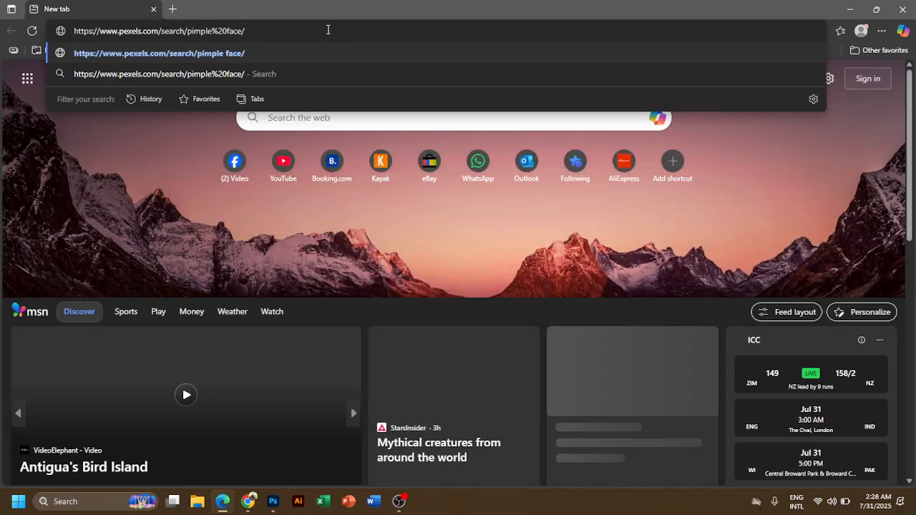
key("Return")
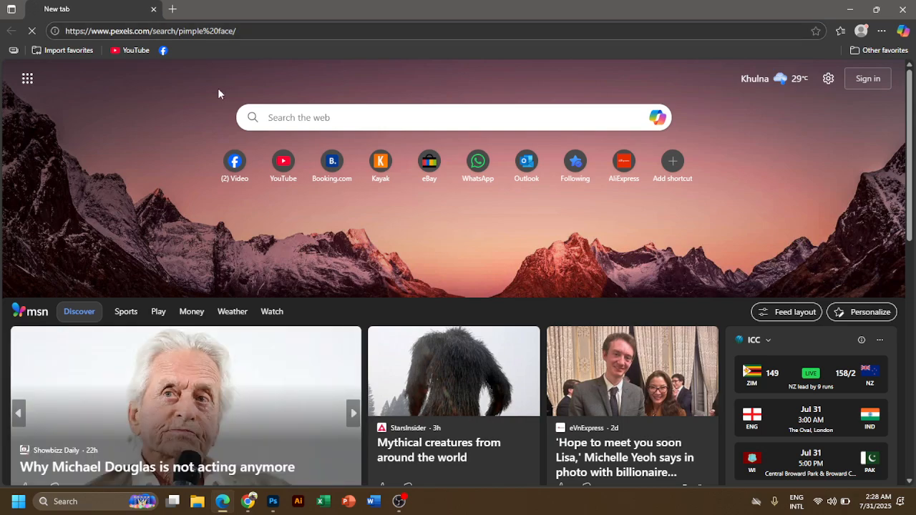
Switch back to Chrome and close the Pexels tab to return to the Google results.
left_click(248, 501)
left_click(629, 8)
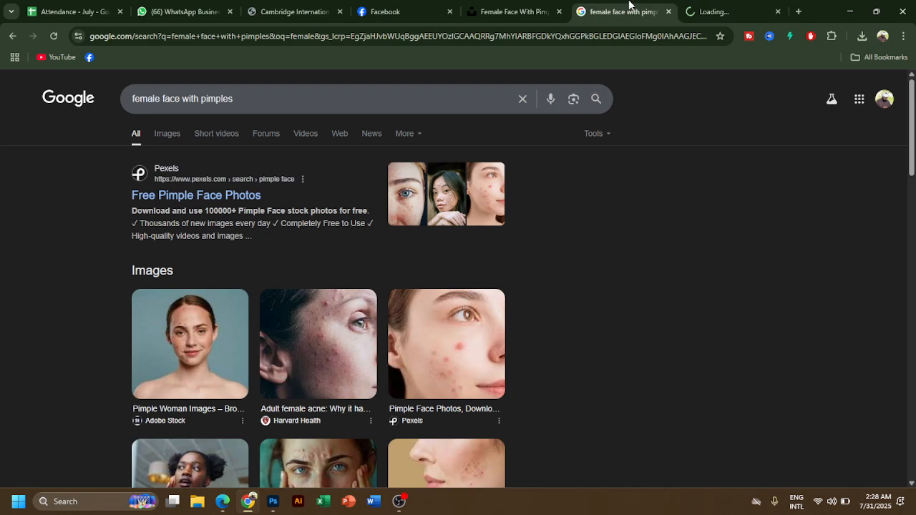
left_click(778, 12)
Open the Freepik "Pimple Face Images" result in a new tab, and close Microsoft Edge.
scroll(550, 348, "down", 3)
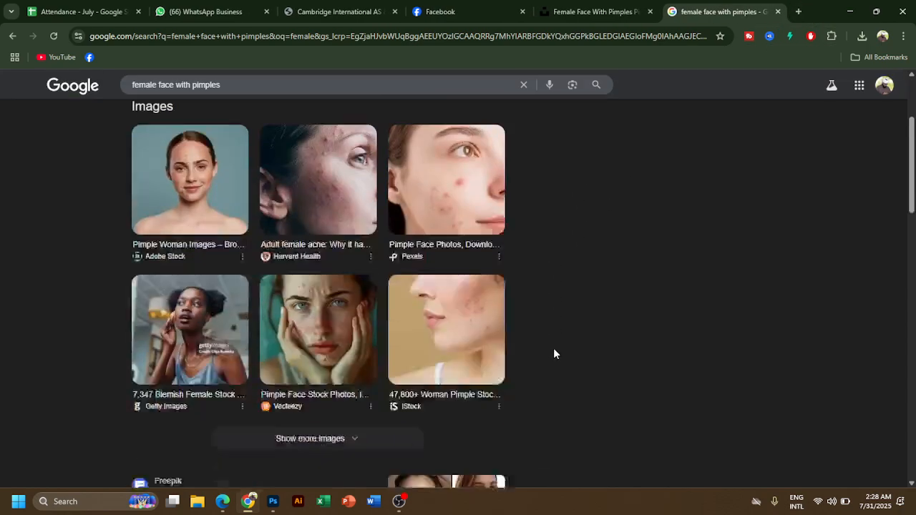
scroll(554, 353, "down", 2)
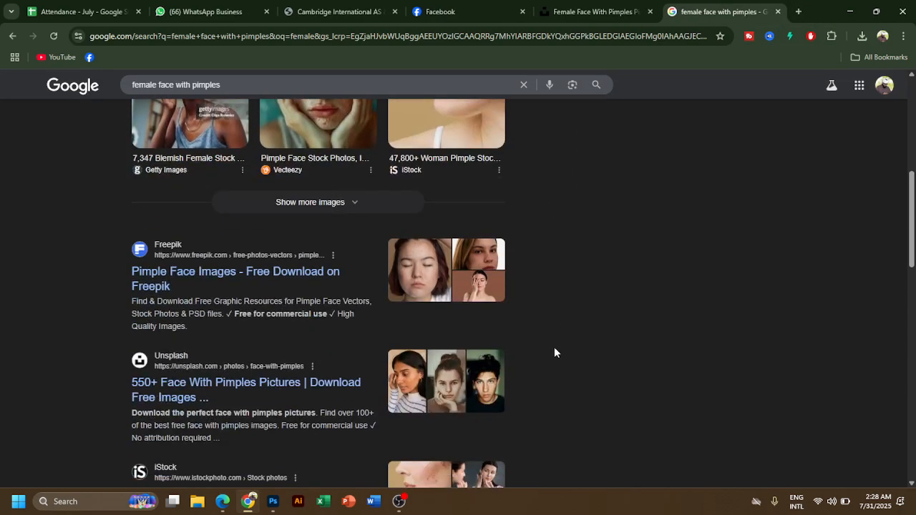
right_click(181, 281)
left_click(212, 290)
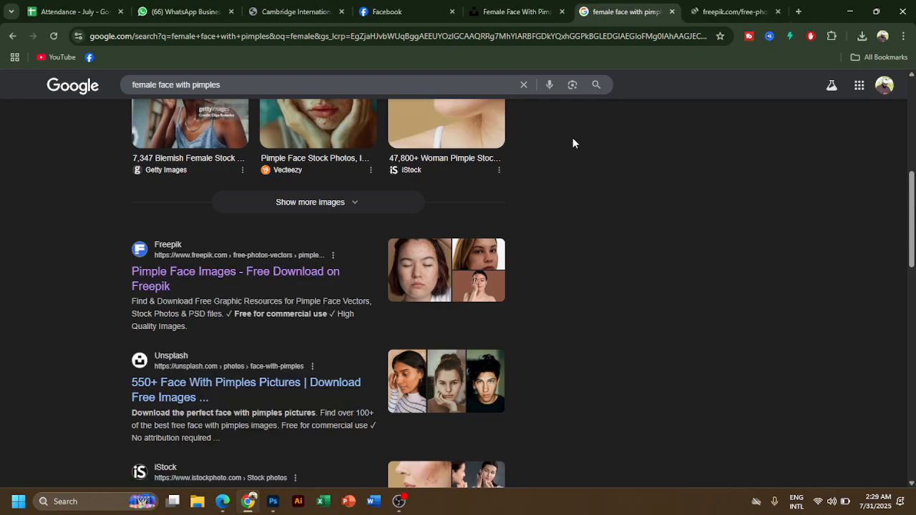
left_click(225, 508)
left_click(903, 9)
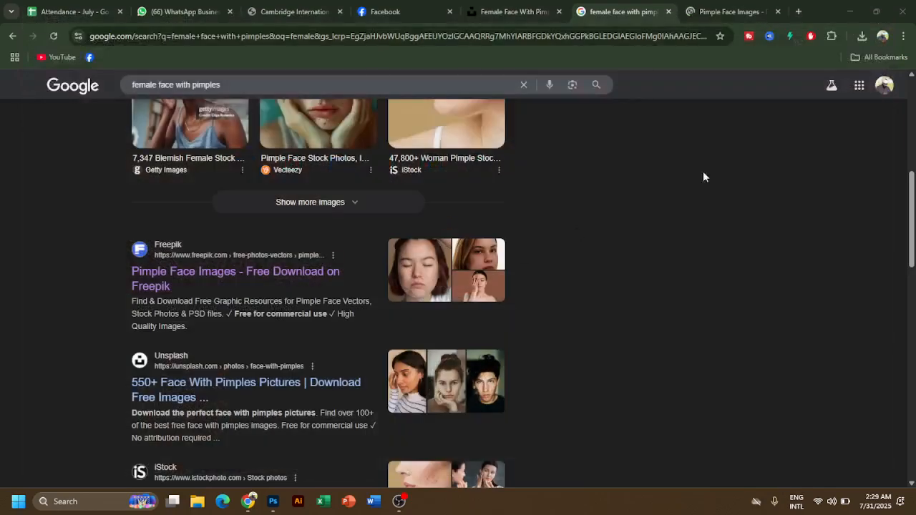
left_click(730, 11)
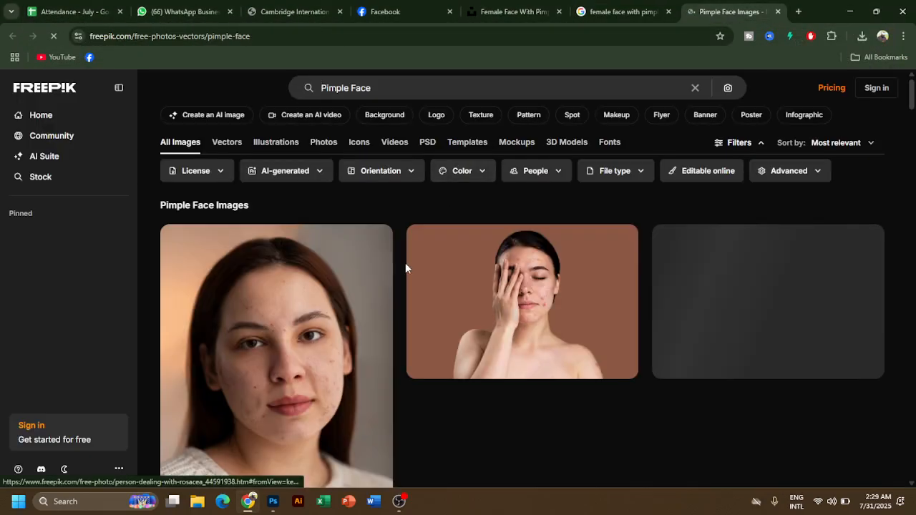
scroll(493, 337, "down", 3)
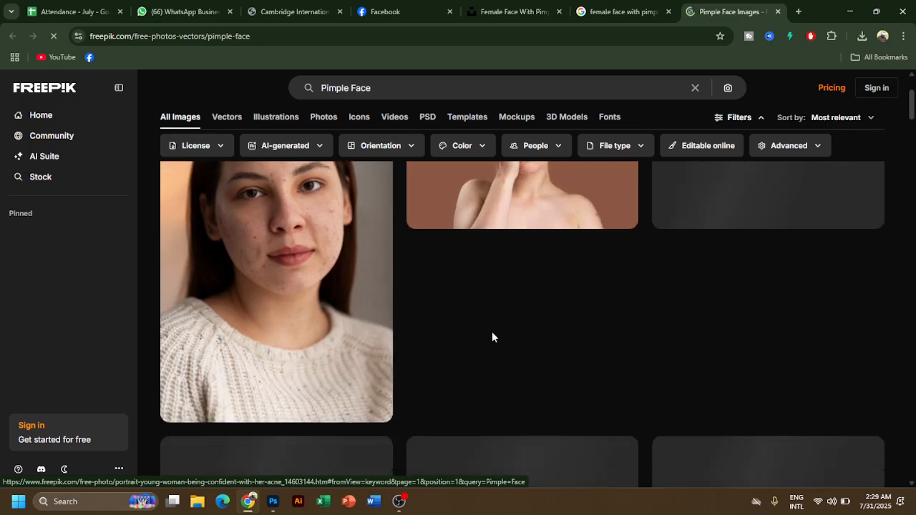
scroll(495, 325, "up", 3)
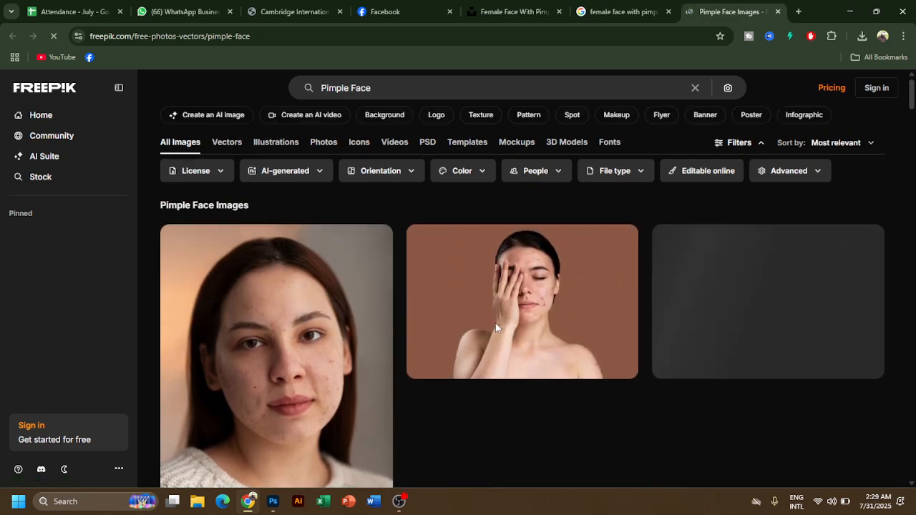
Check the Wi-Fi connection and test the internet speed on fast.com, closing the test to return to the Freepik page.
left_click(830, 502)
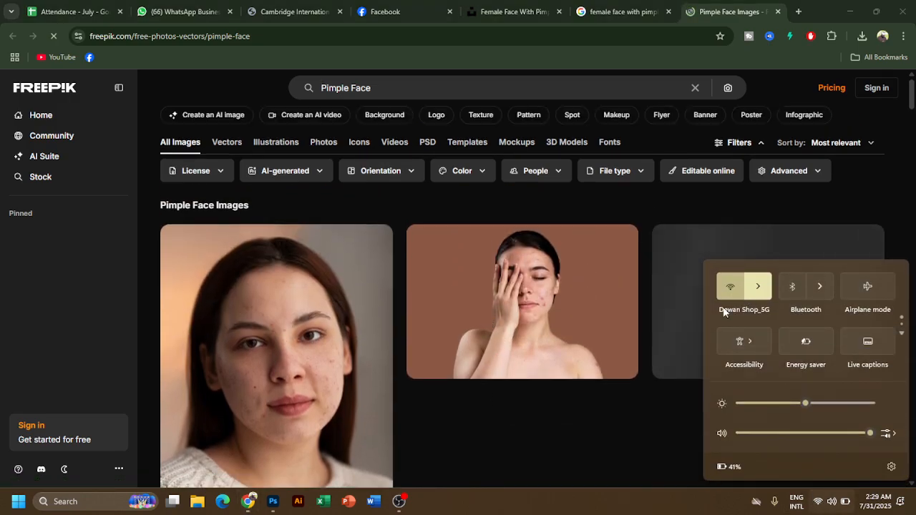
left_click(150, 207)
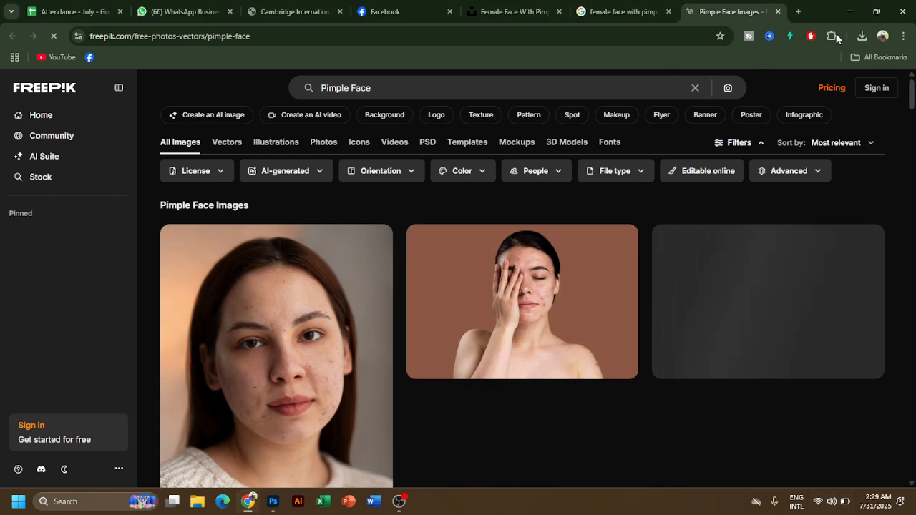
left_click(798, 11)
type("fas")
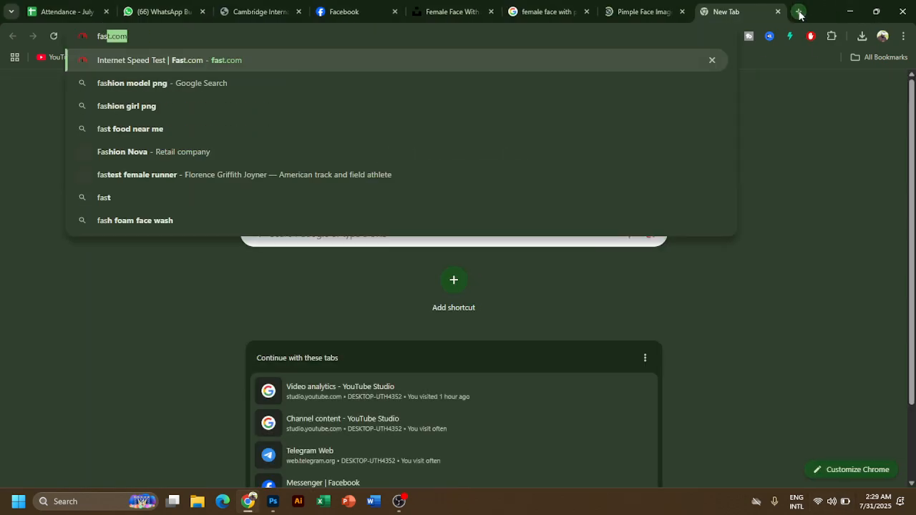
key("Return")
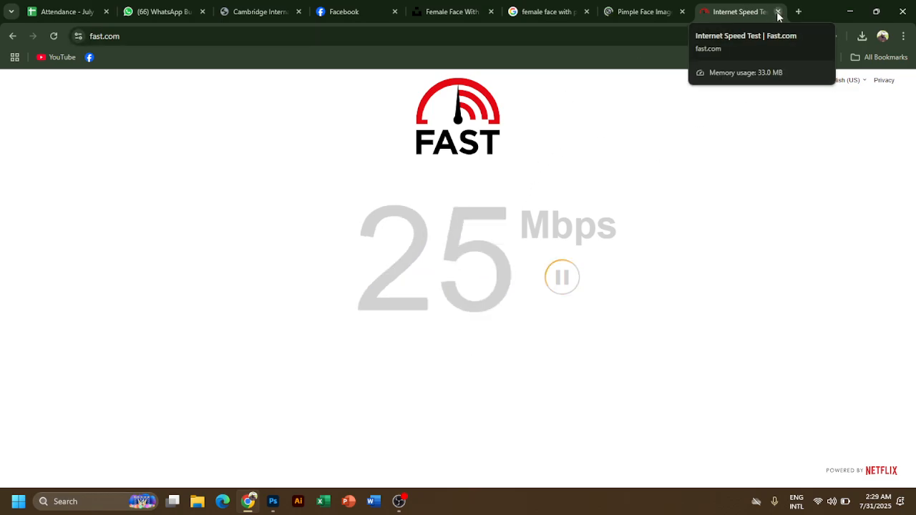
left_click(778, 12)
scroll(407, 317, "down", 5)
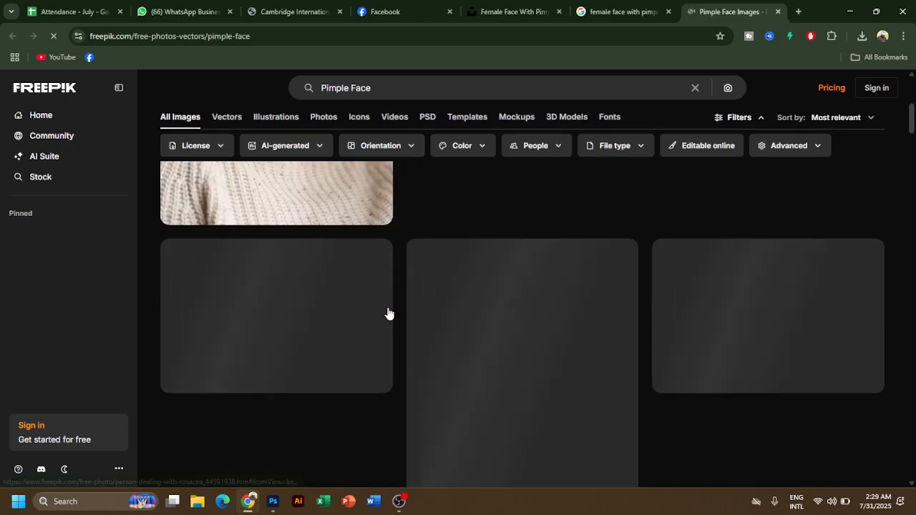
Show the image results of the Google search for "female face with pimples" and filter them to Large size.
left_click(620, 12)
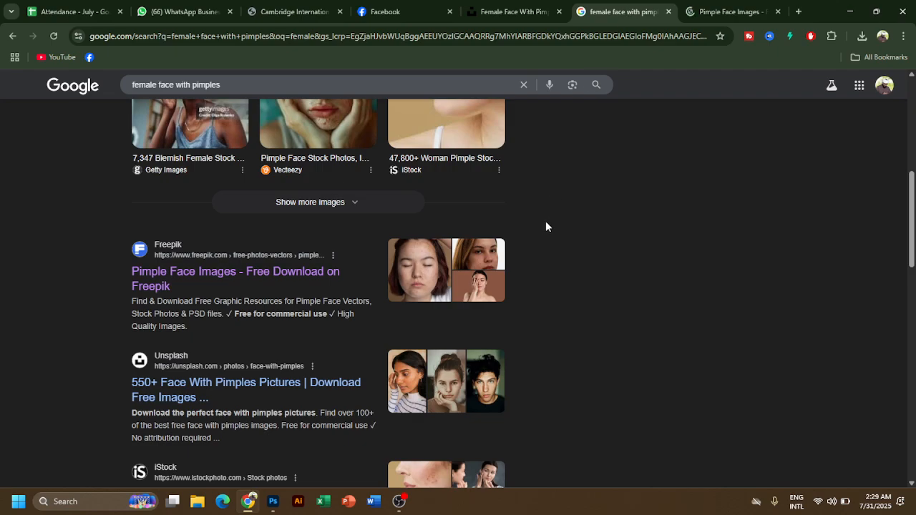
scroll(288, 182, "up", 4)
scroll(289, 182, "up", 3)
left_click(167, 134)
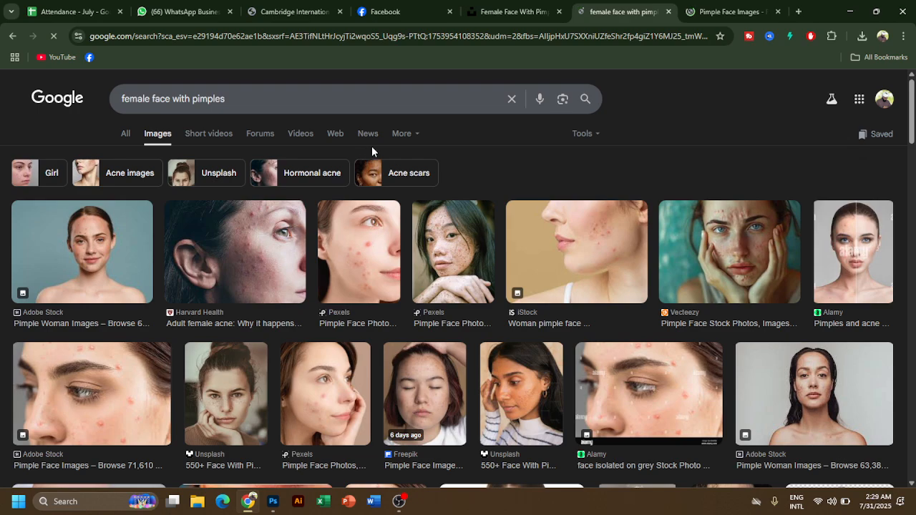
left_click(577, 134)
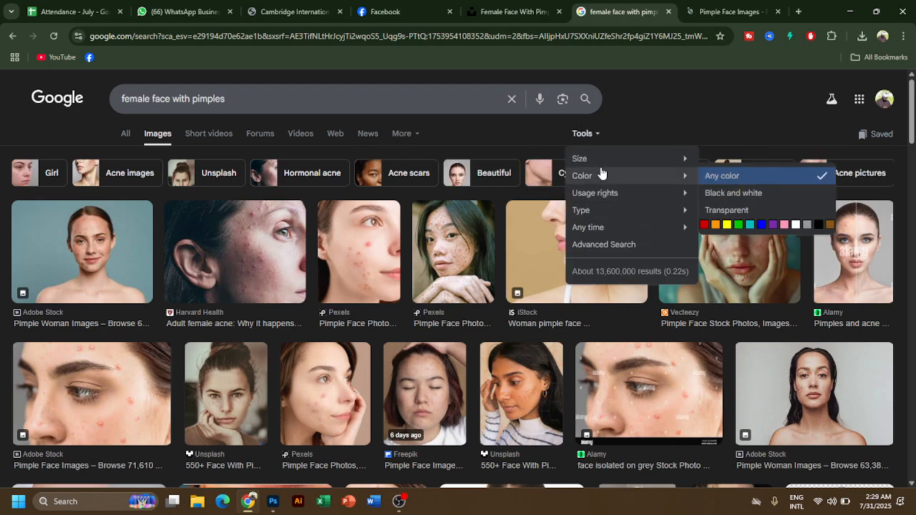
mouse_move(621, 164)
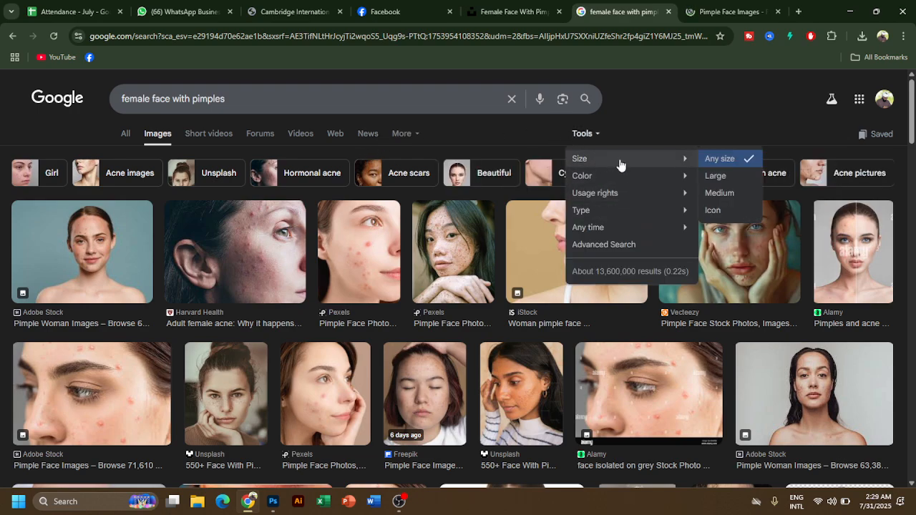
left_click(716, 177)
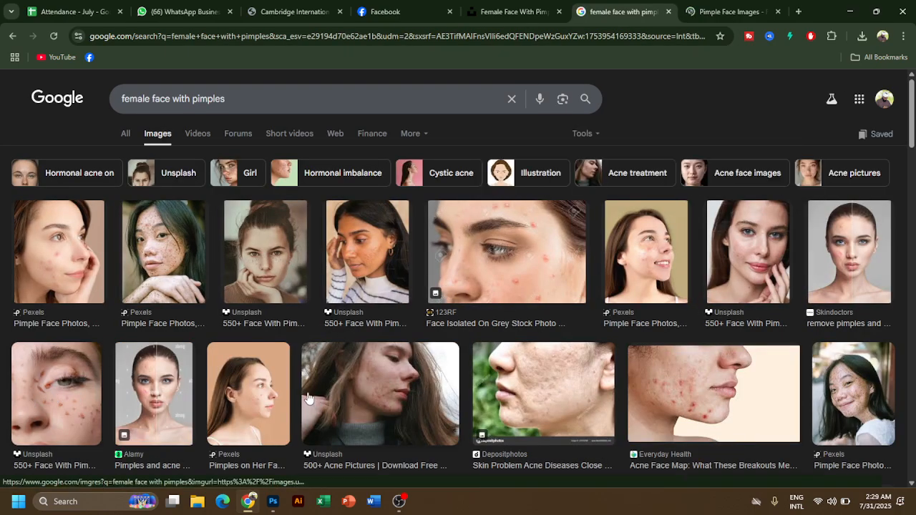
Browse the large image results and preview the first Pexels photo of the woman resting her face on her hand.
scroll(308, 399, "down", 3)
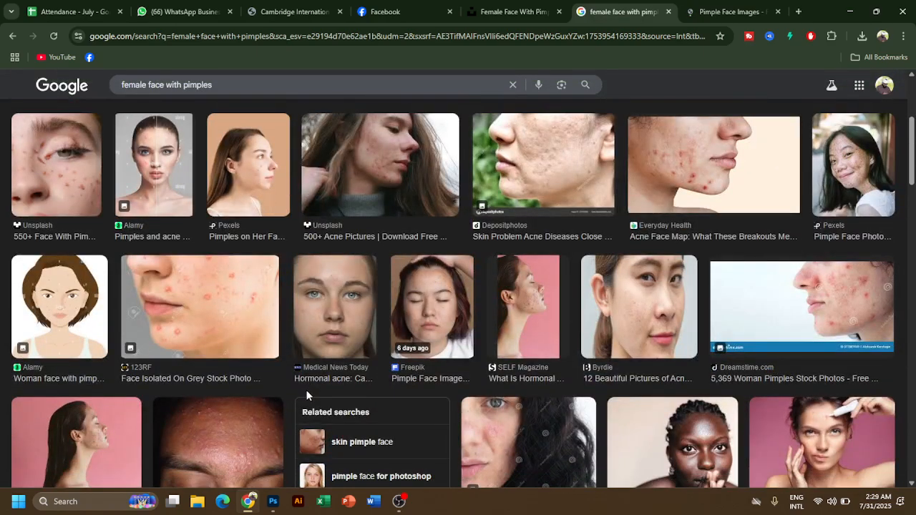
scroll(307, 394, "down", 4)
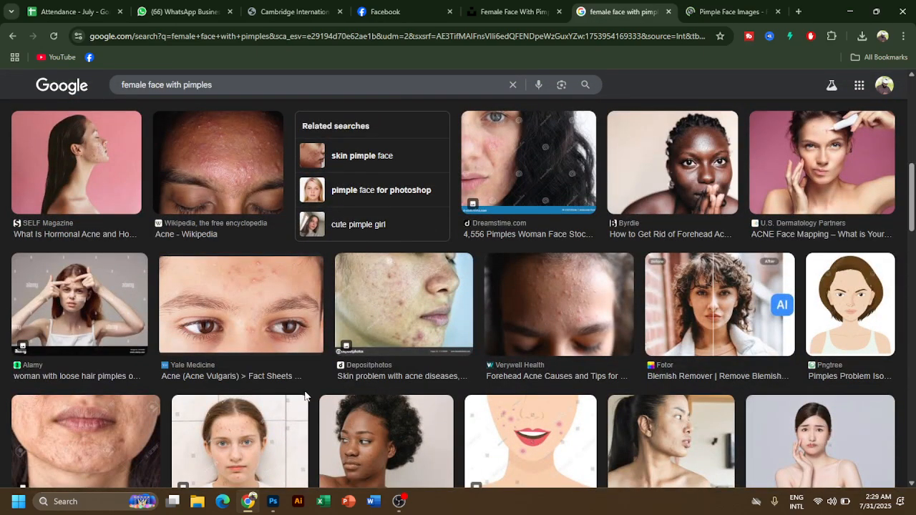
scroll(304, 394, "down", 3)
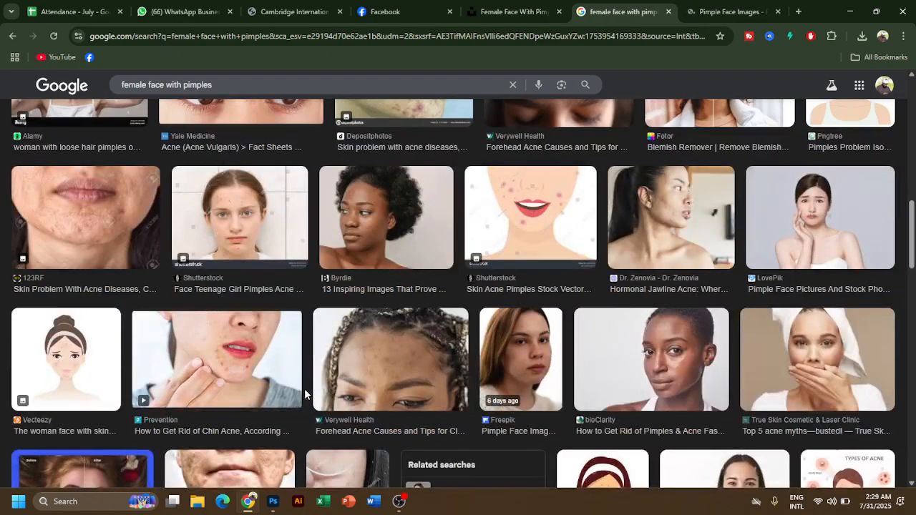
scroll(304, 391, "down", 4)
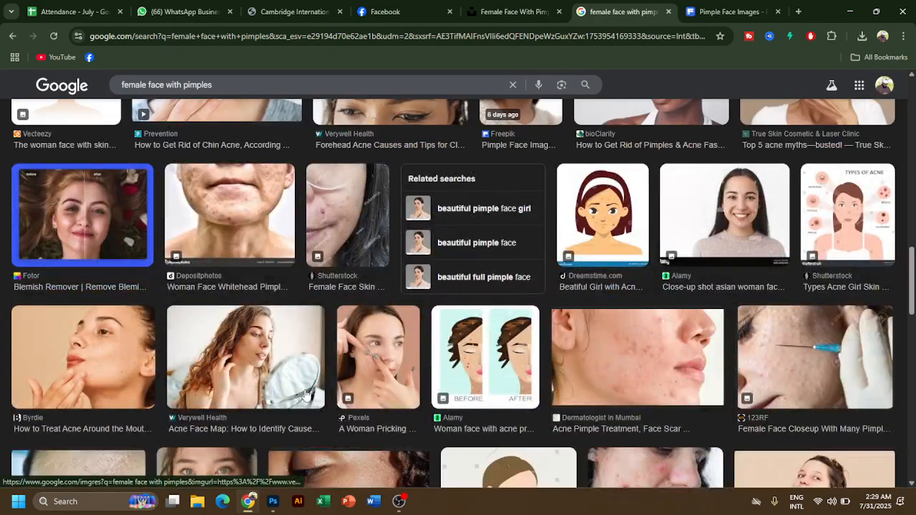
scroll(306, 393, "up", 12)
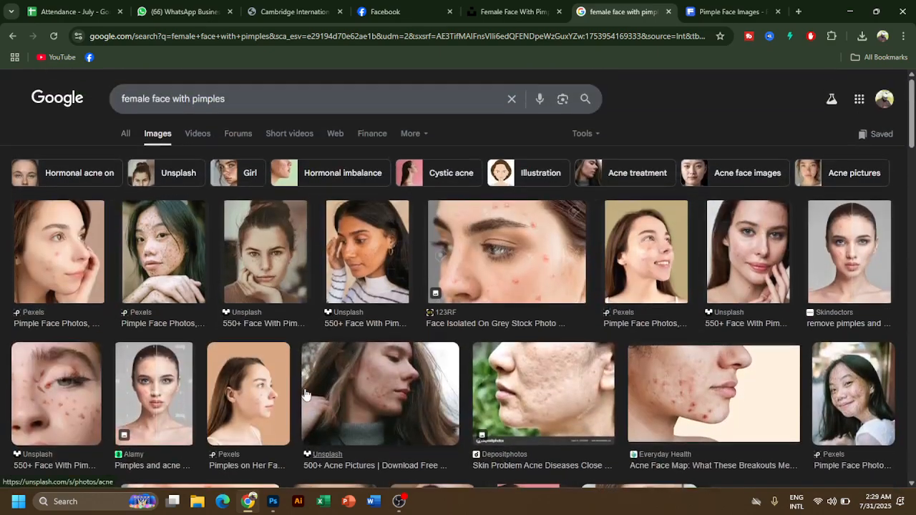
left_click(76, 273)
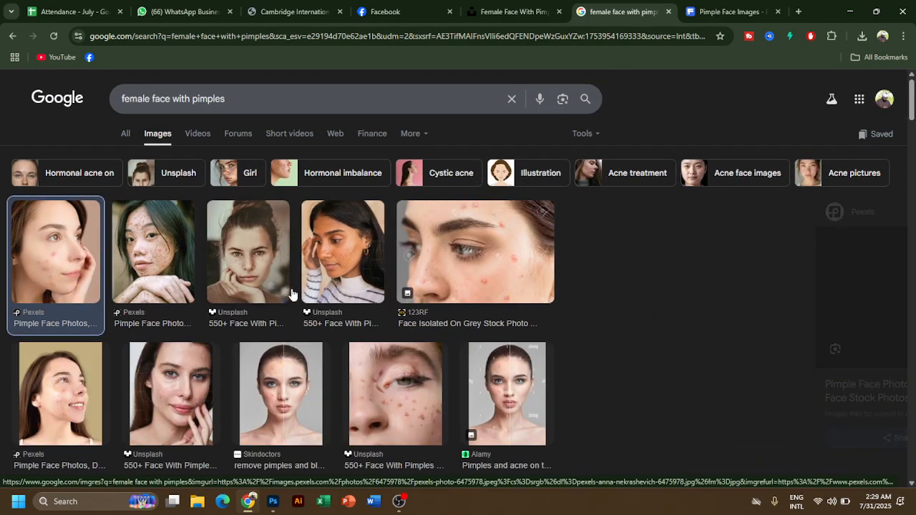
scroll(721, 329, "down", 2)
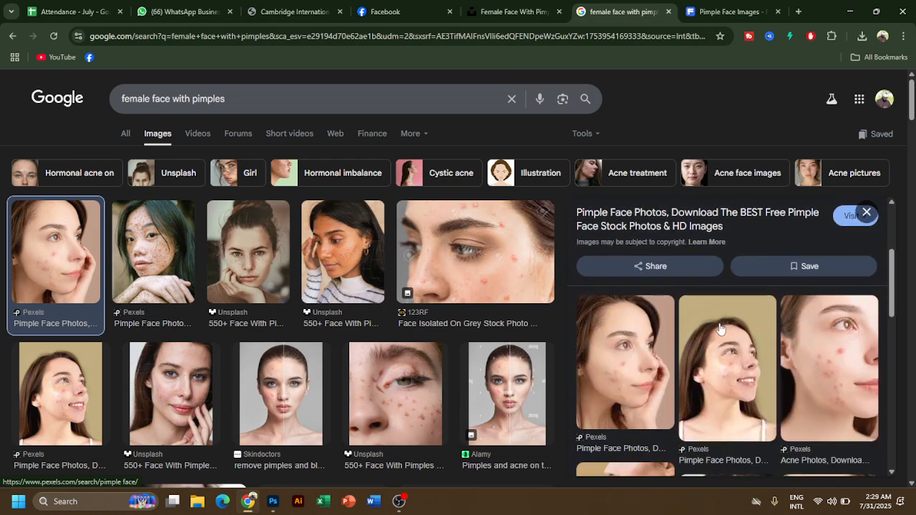
Close the current Pexels preview, and preview the 123RF close-up of a woman with pimples and the related Pexels pimples photo.
scroll(721, 329, "up", 2)
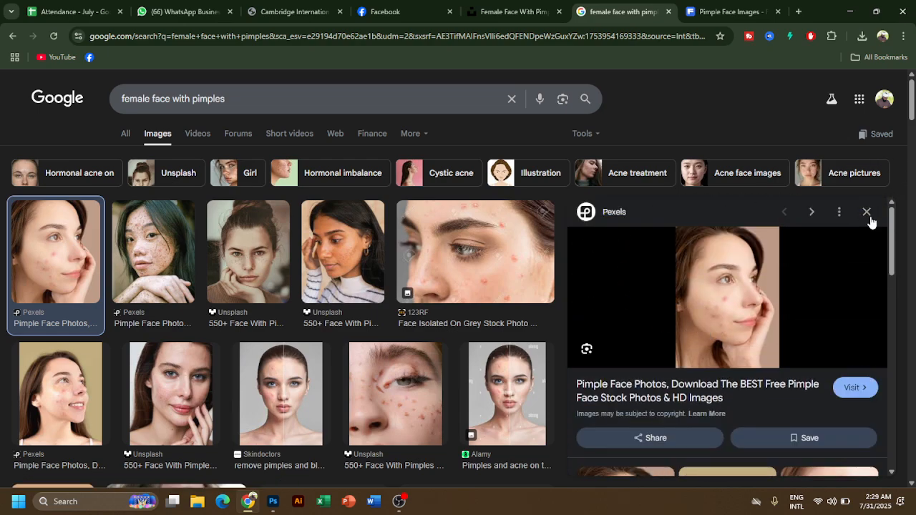
left_click(867, 212)
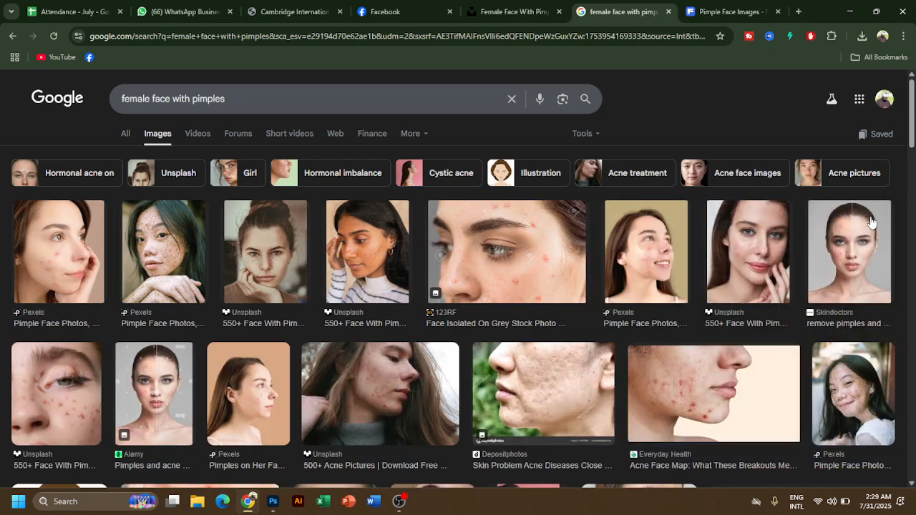
left_click(510, 261)
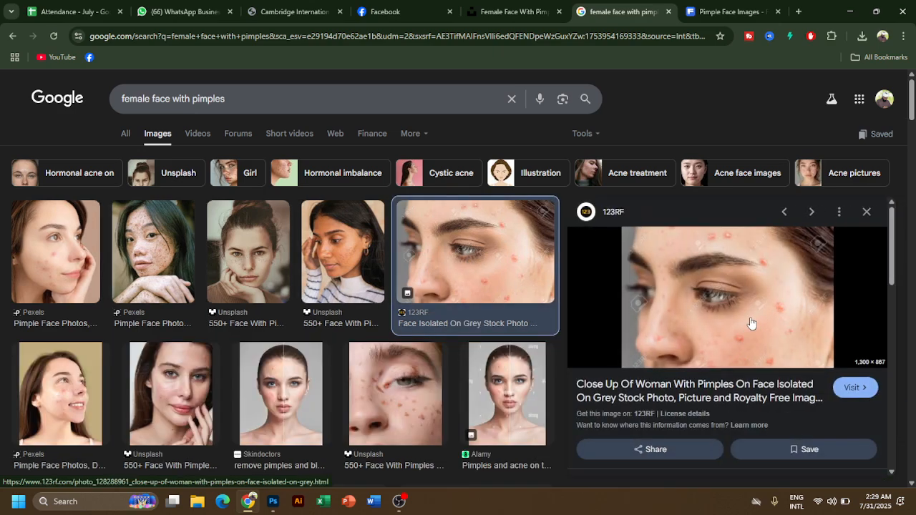
scroll(709, 344, "down", 5)
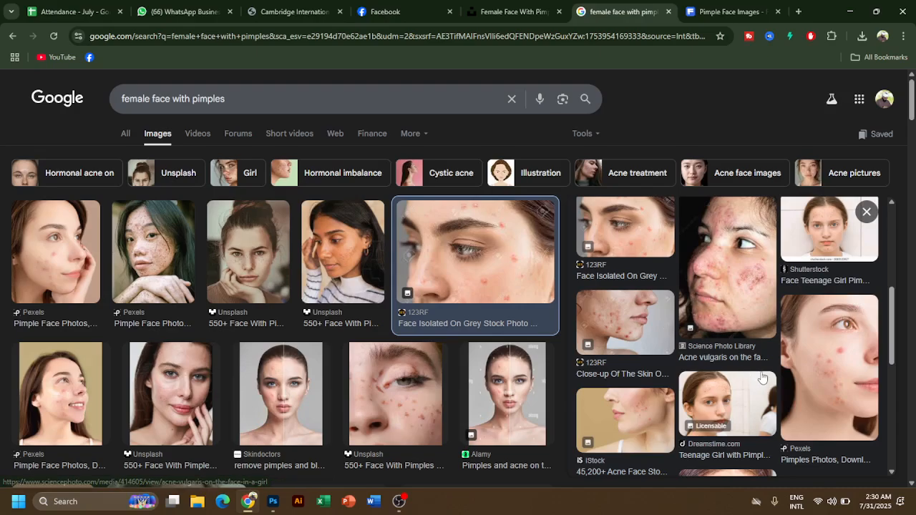
left_click(816, 373)
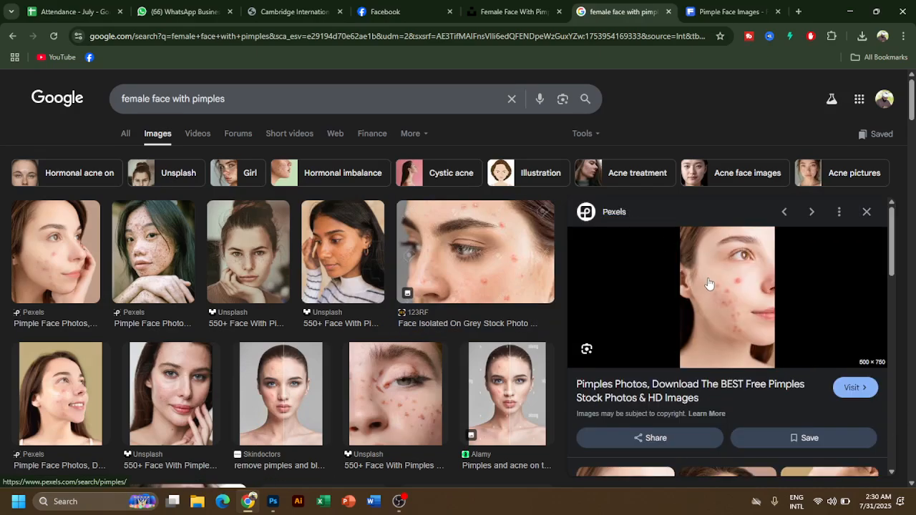
Browse the related images, previewing the dark-haired woman with facial pimples and the Ela De Pure cheek close-up to compare their suitability.
scroll(709, 283, "down", 5)
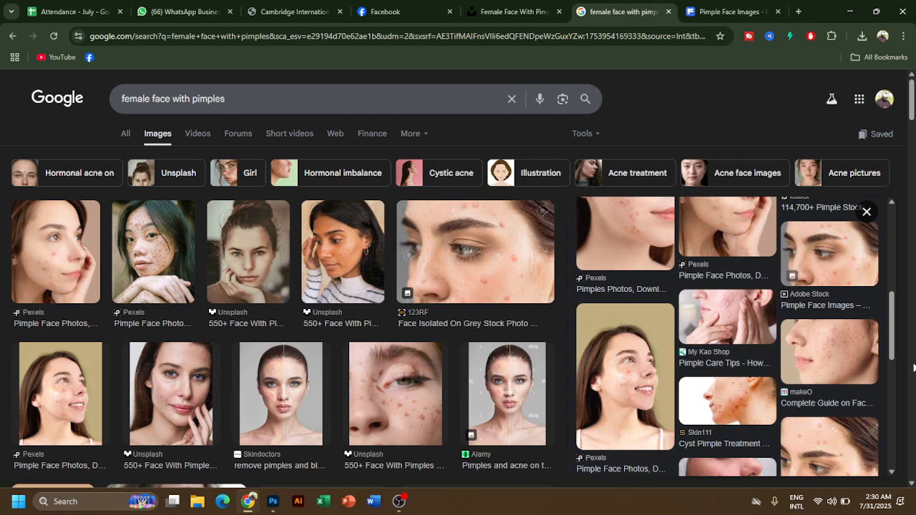
scroll(913, 367, "down", 1)
scroll(911, 367, "down", 1)
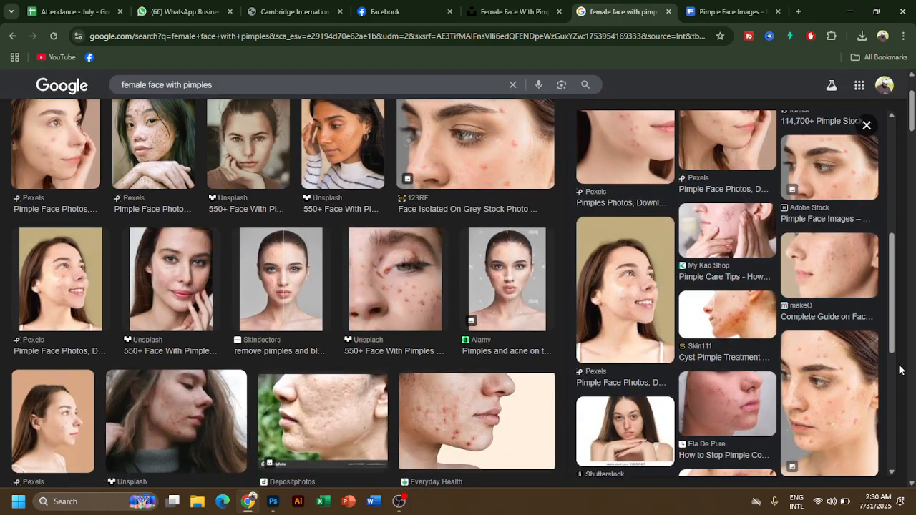
left_click(823, 421)
scroll(689, 254, "down", 5)
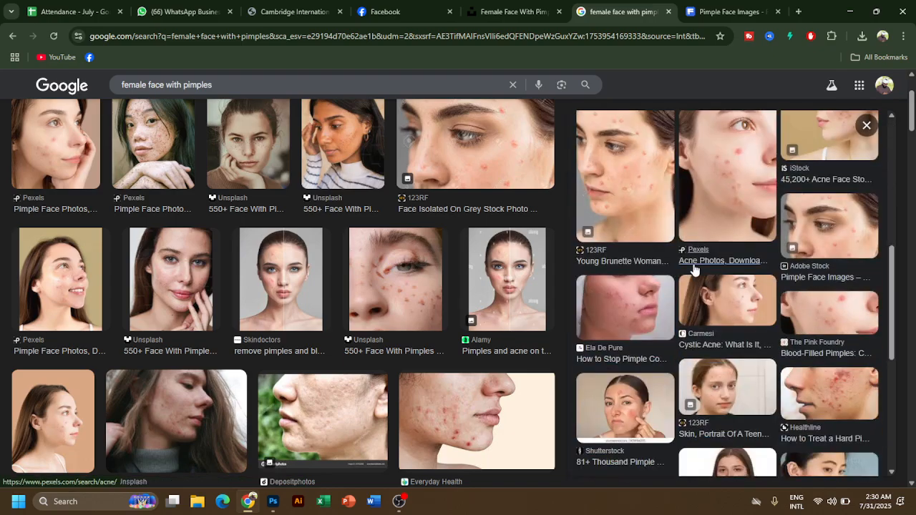
left_click(600, 323)
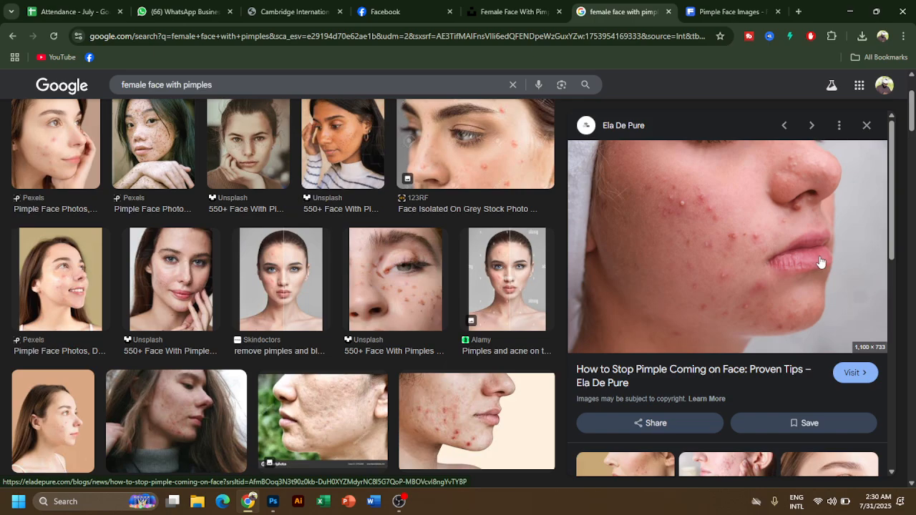
scroll(821, 262, "down", 3)
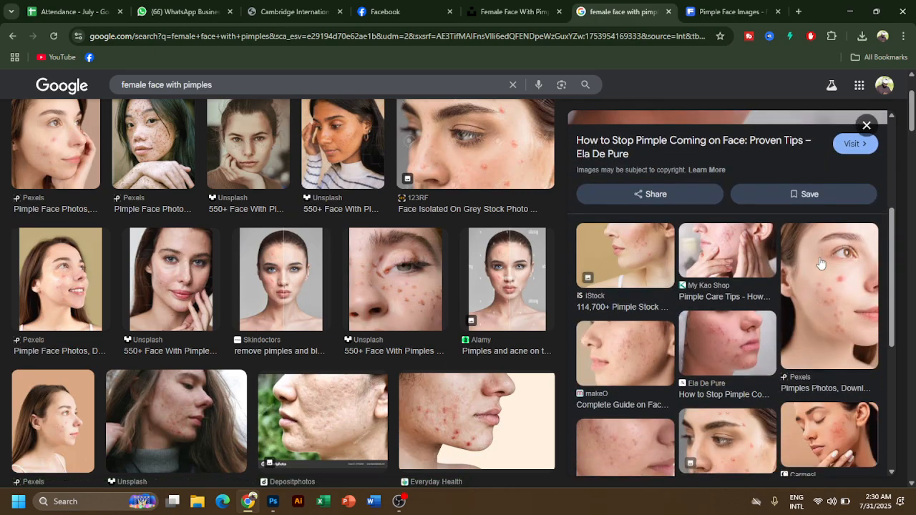
scroll(665, 325, "up", 3)
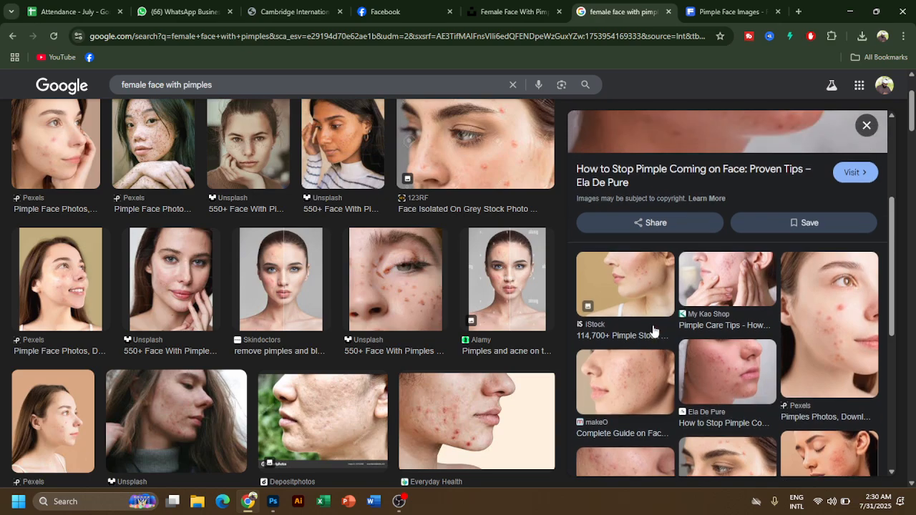
Look through the Freepik "Pimple Face" results and open the free photo "Close up woman with acne posing".
left_click(687, 10)
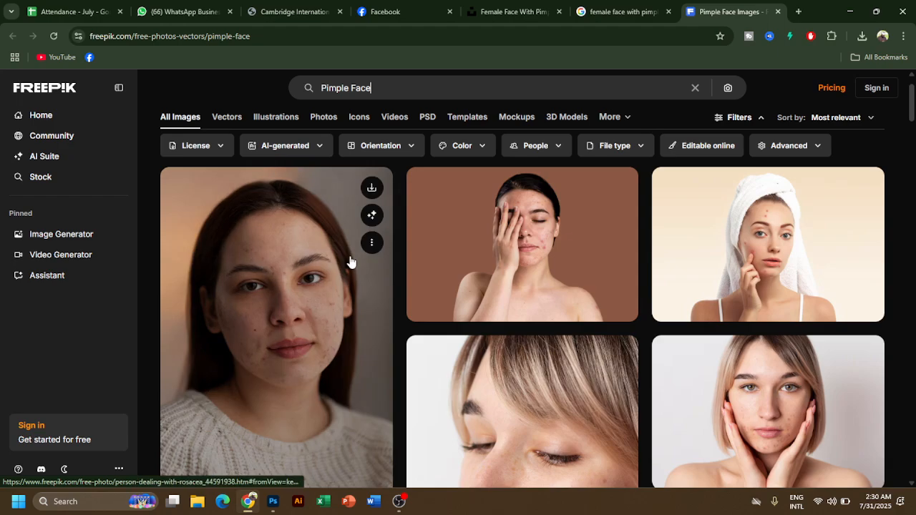
scroll(577, 233, "down", 3)
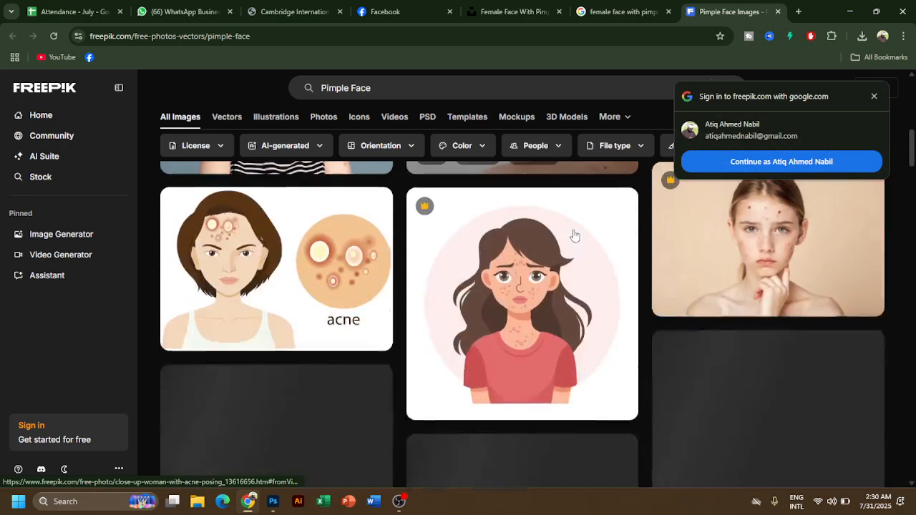
scroll(575, 235, "down", 2)
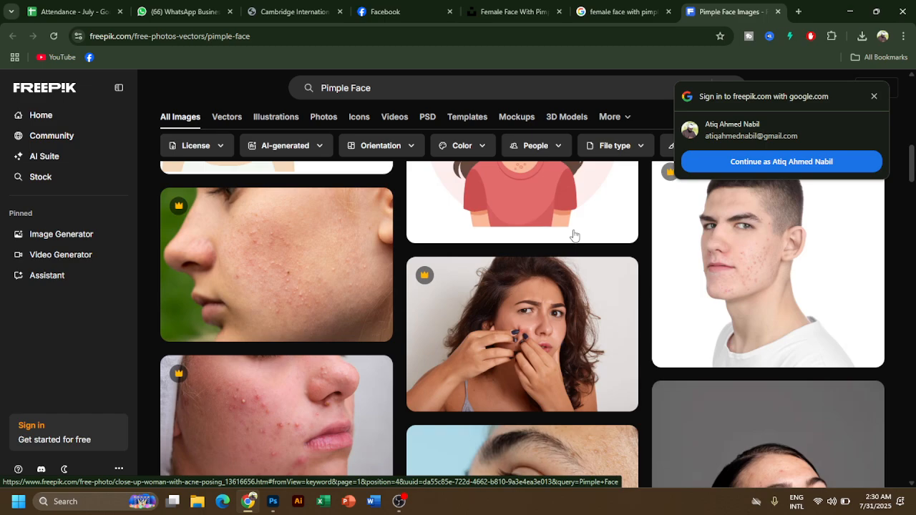
scroll(574, 236, "down", 3)
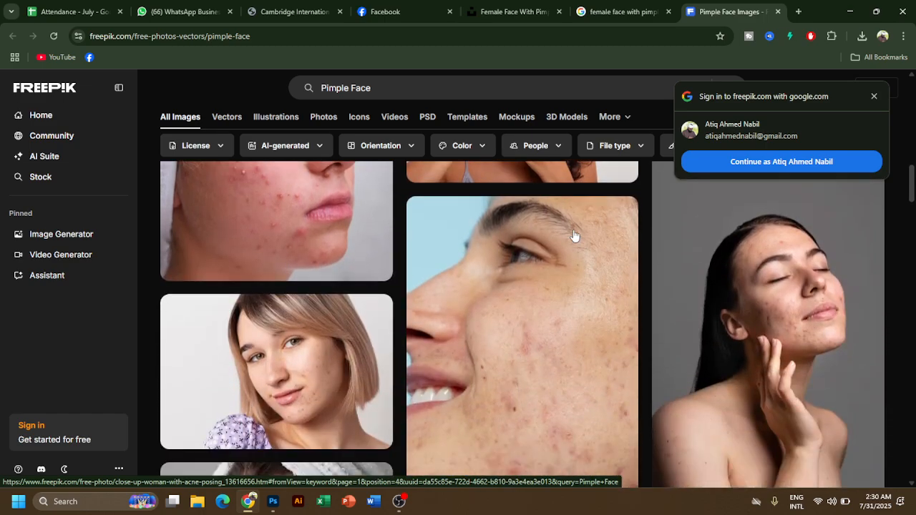
scroll(575, 236, "up", 2)
scroll(574, 235, "down", 8)
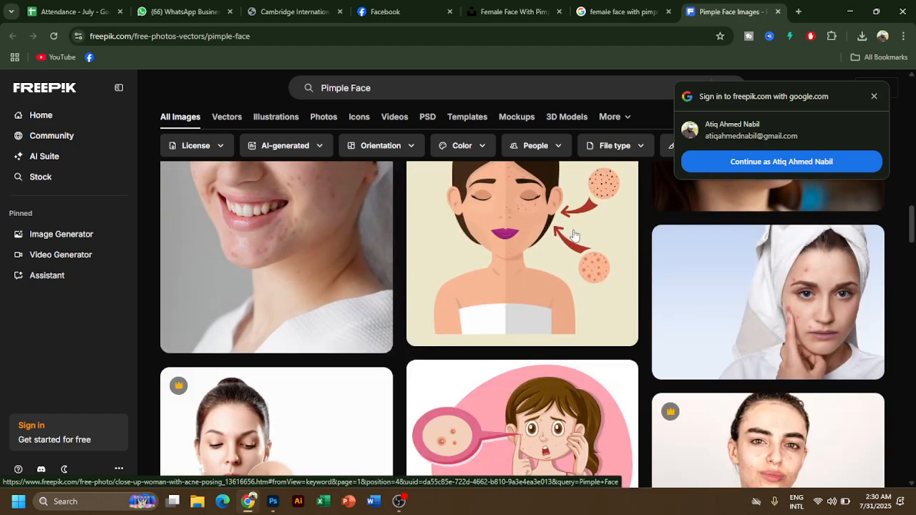
scroll(574, 235, "down", 10)
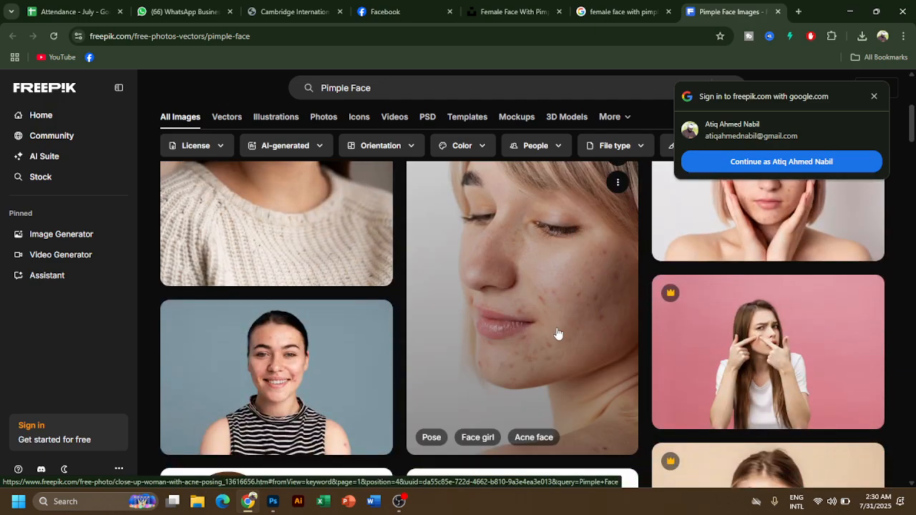
left_click(530, 309)
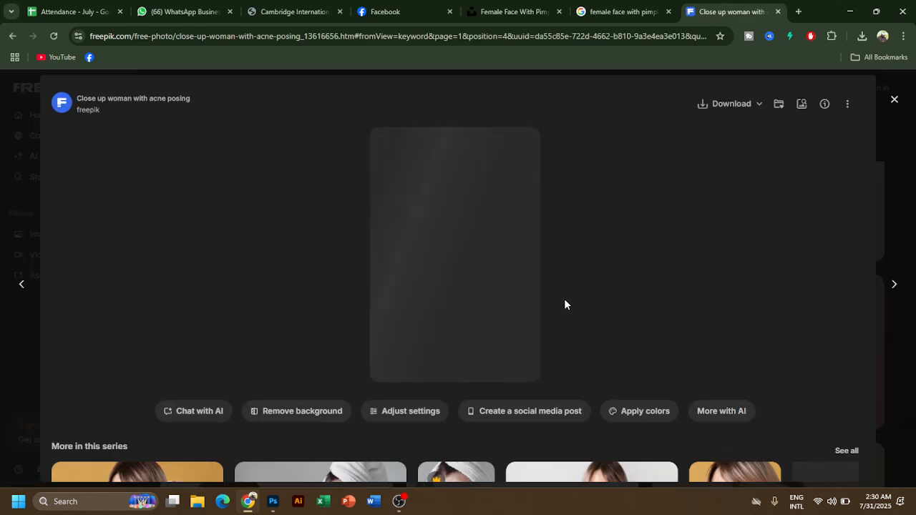
Download the "Close up woman with acne posing" photo in its Original size, 2424 × 3636px.
scroll(558, 305, "down", 3)
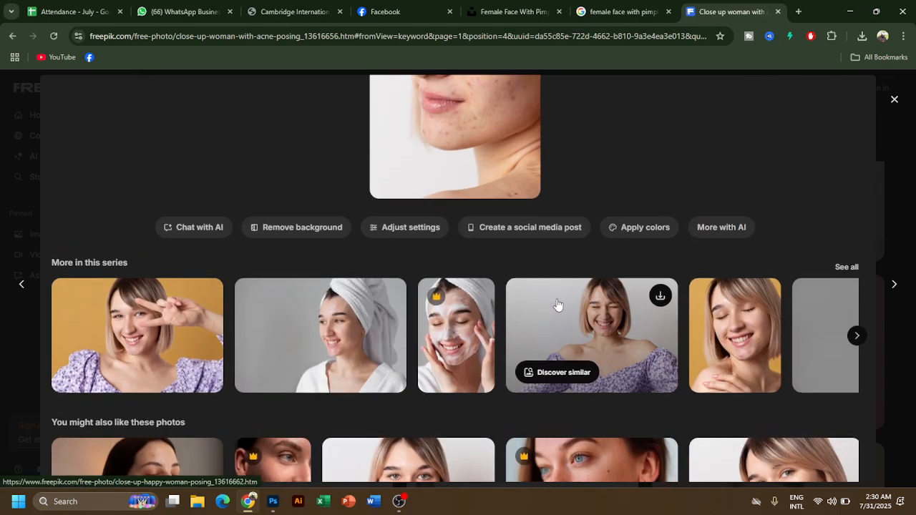
scroll(529, 286, "up", 3)
left_click(759, 105)
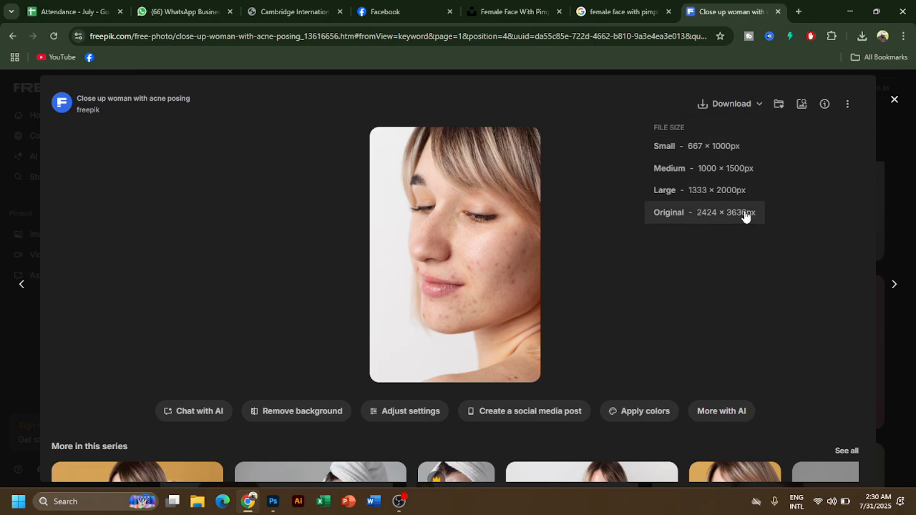
left_click(708, 215)
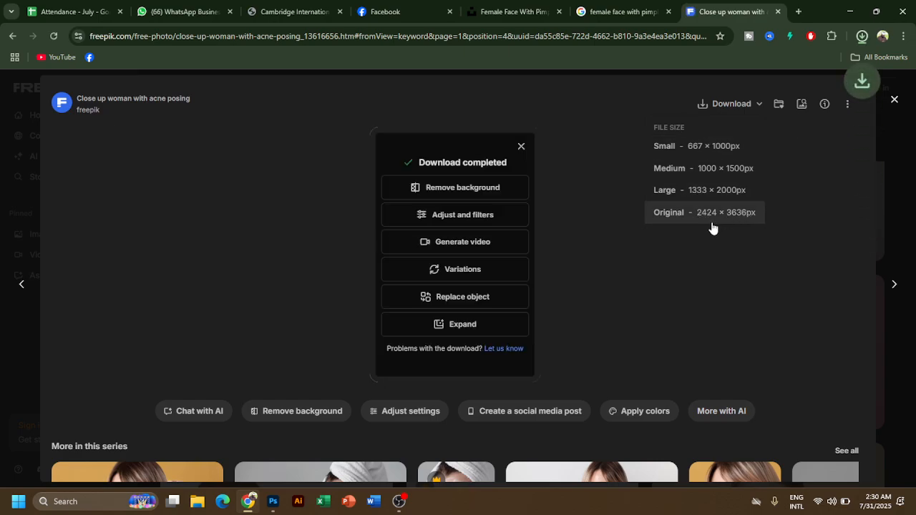
Open the downloaded close-up-woman-with-acne-posing.jpg from the download history, inspect its skin detail up close, and close the image viewer.
left_click(864, 37)
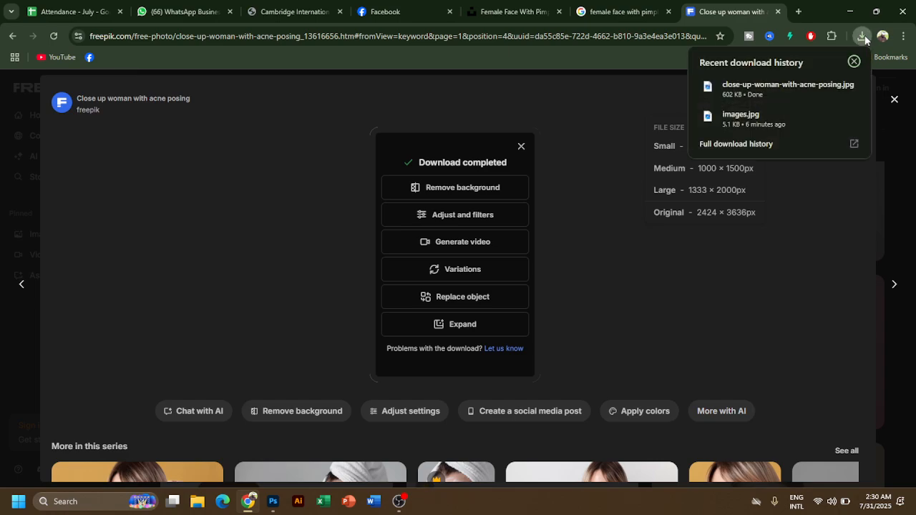
left_click(762, 92)
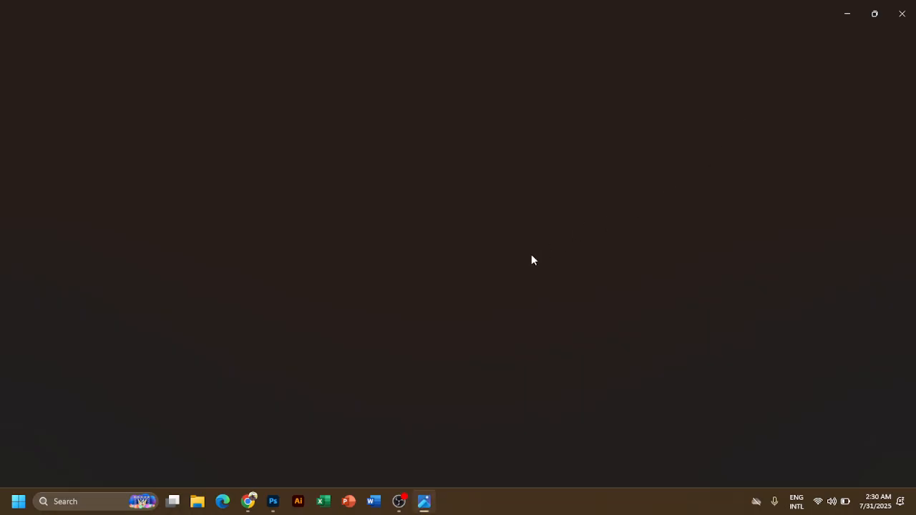
scroll(532, 260, "up", 5)
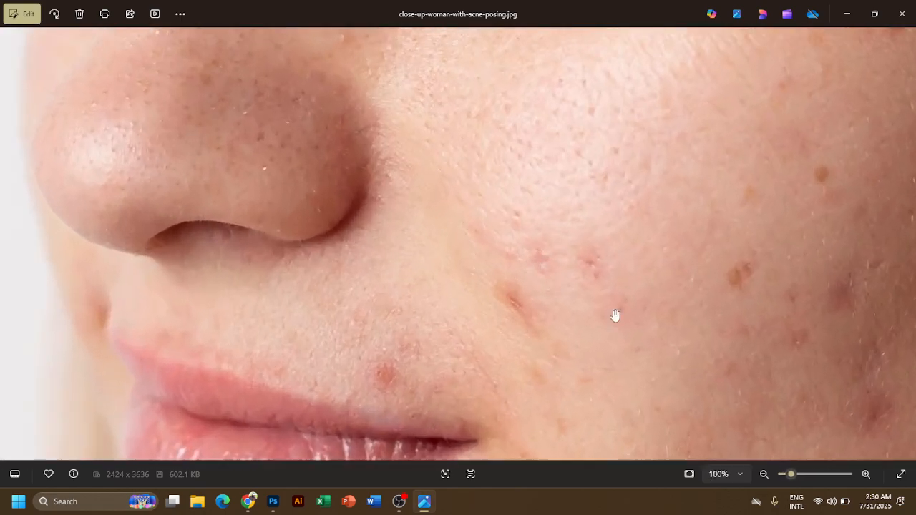
scroll(308, 190, "down", 6)
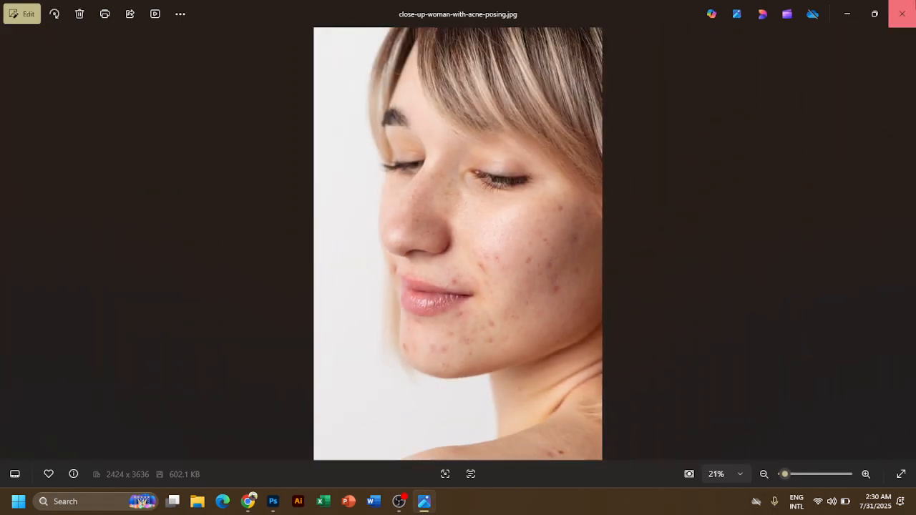
key("alt+F4")
Switch to Photoshop and open close-up-woman-with-acne-posing.jpg from the Downloads folder.
left_click(843, 18)
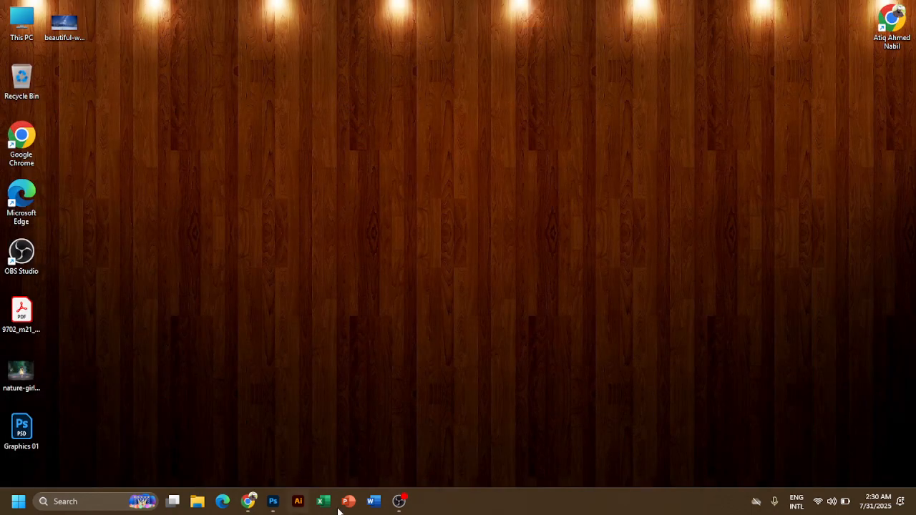
left_click(273, 501)
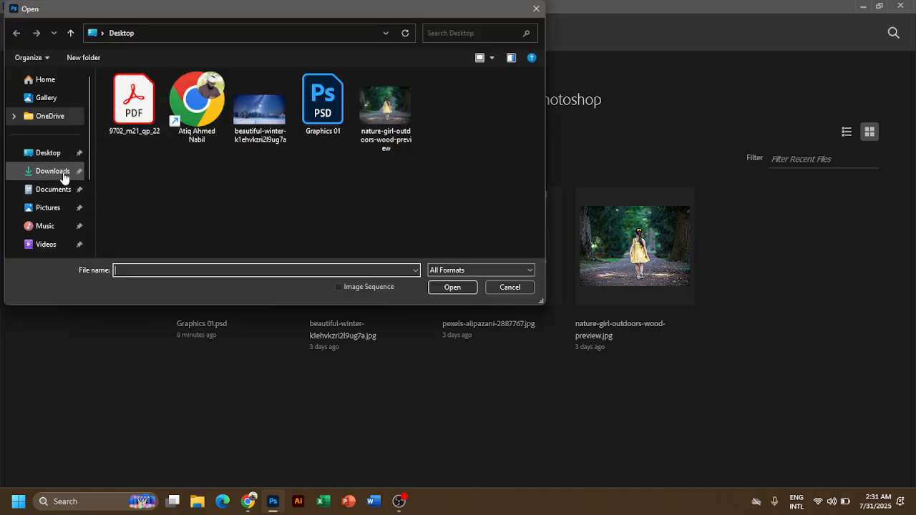
left_click(63, 177)
left_click(133, 133)
left_click(466, 289)
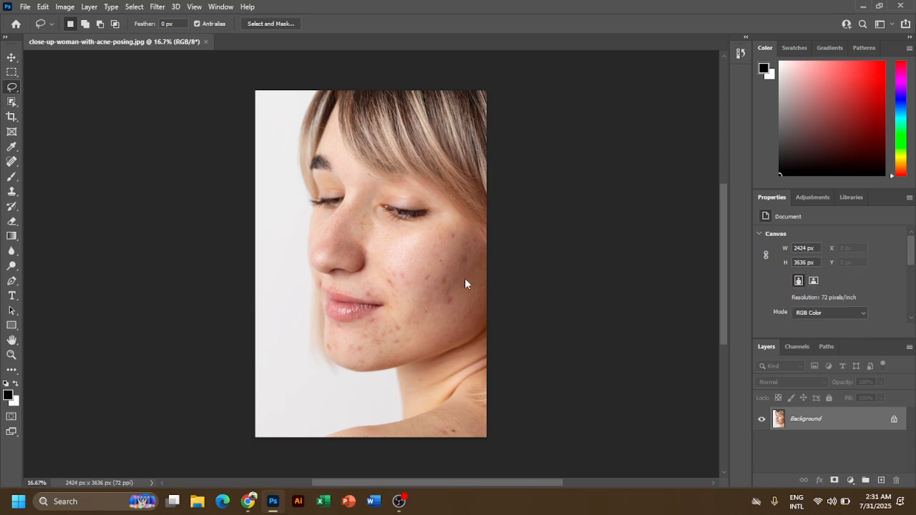
Unlock the Background layer and add a new empty layer above it.
left_click(894, 423)
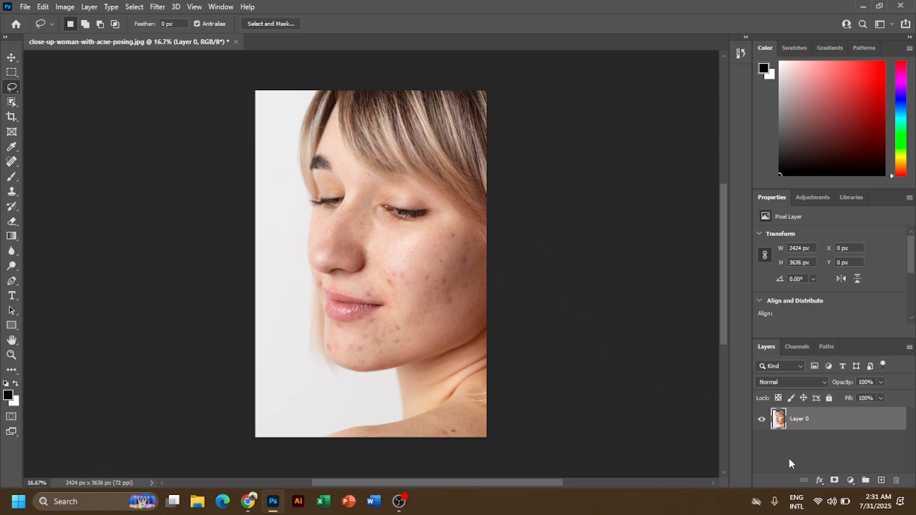
left_click(881, 481)
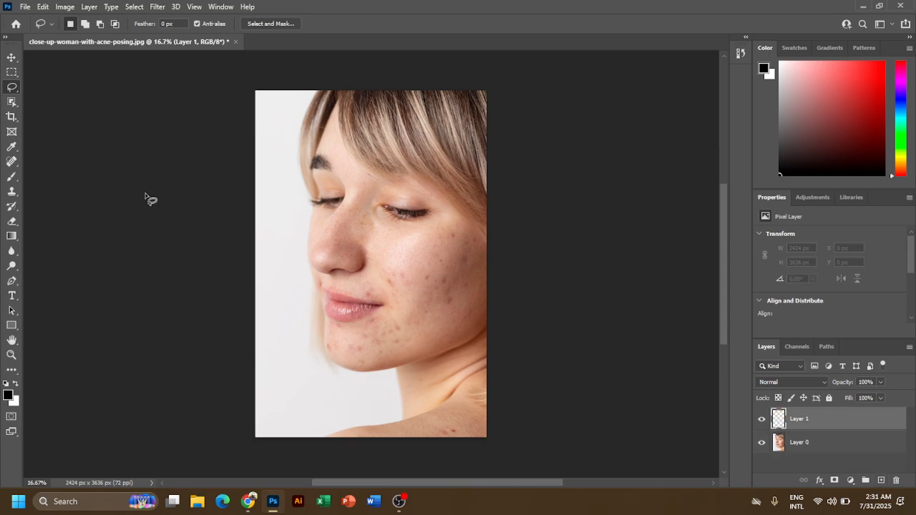
Enlarge the view of the woman's blemished cheek and activate the Spot Healing Brush Tool.
left_click(13, 57)
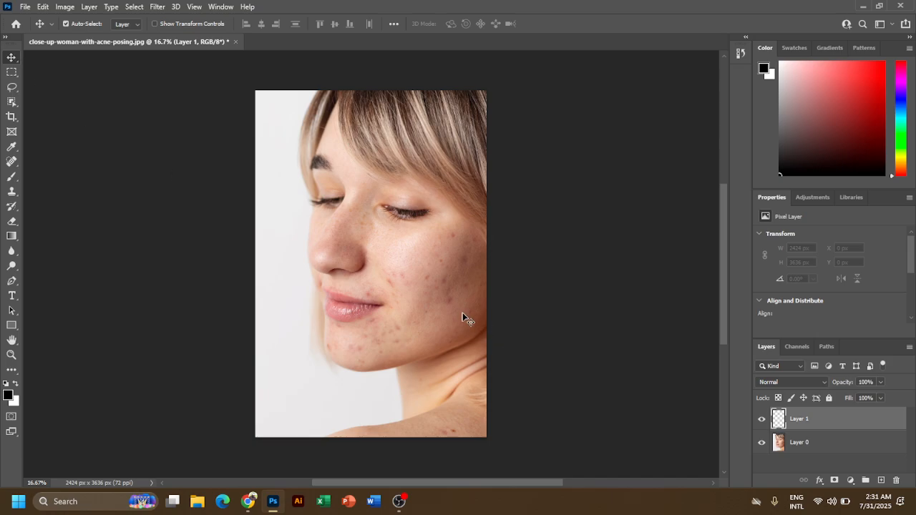
key("ctrl+space")
left_click_drag(440, 287, 473, 293)
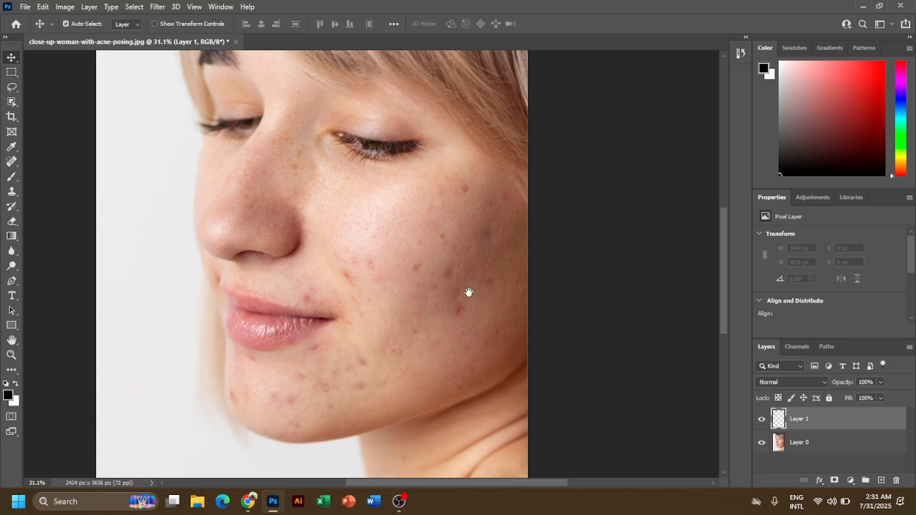
left_click_drag(421, 280, 461, 276)
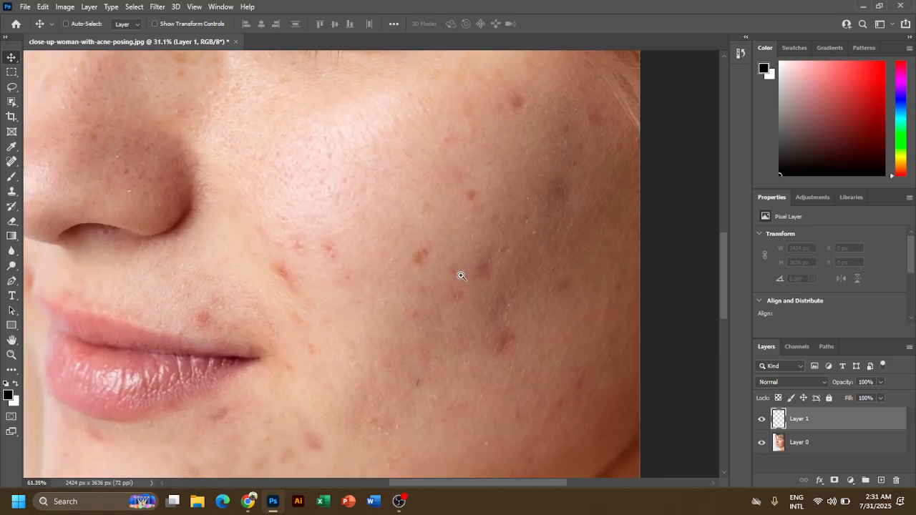
left_click(14, 161)
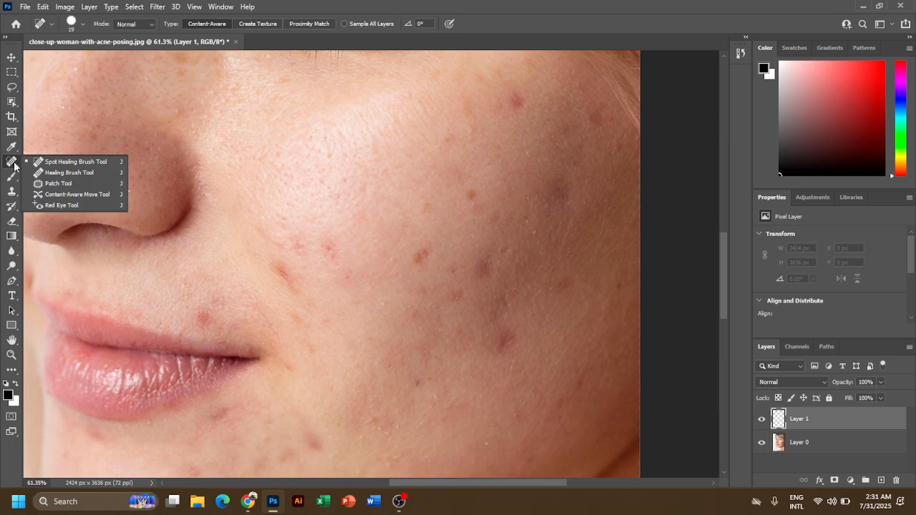
left_click(67, 163)
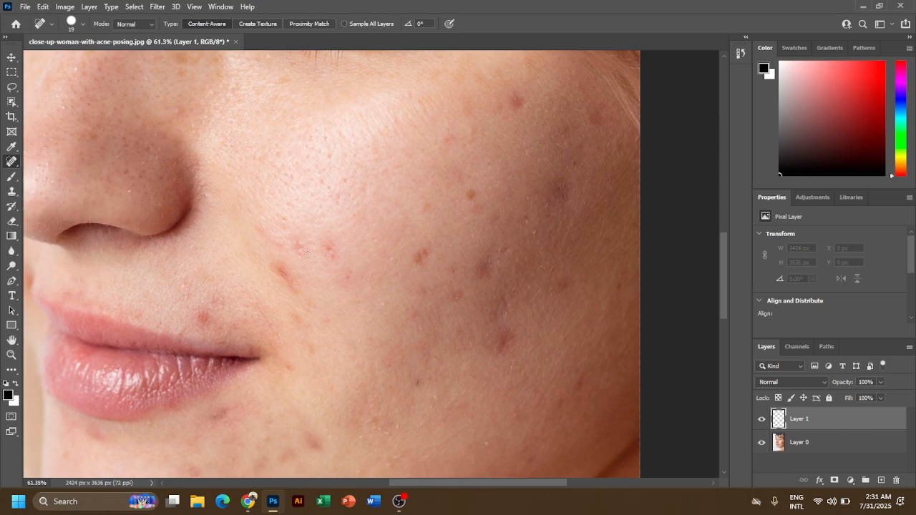
right_click(16, 170)
left_click(41, 166)
scroll(194, 228, "left", 1)
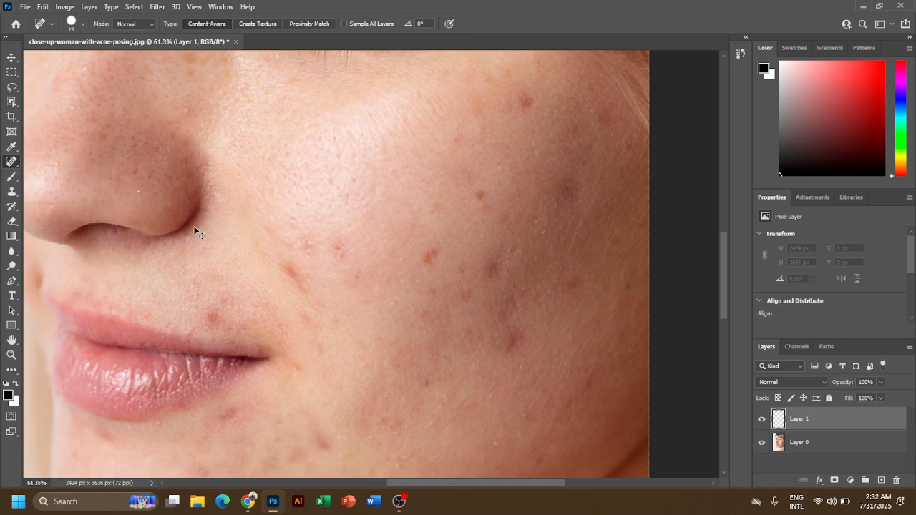
Minimize Photoshop and set the Windows display resolution to 1366 × 768 in the display settings.
left_click(864, 6)
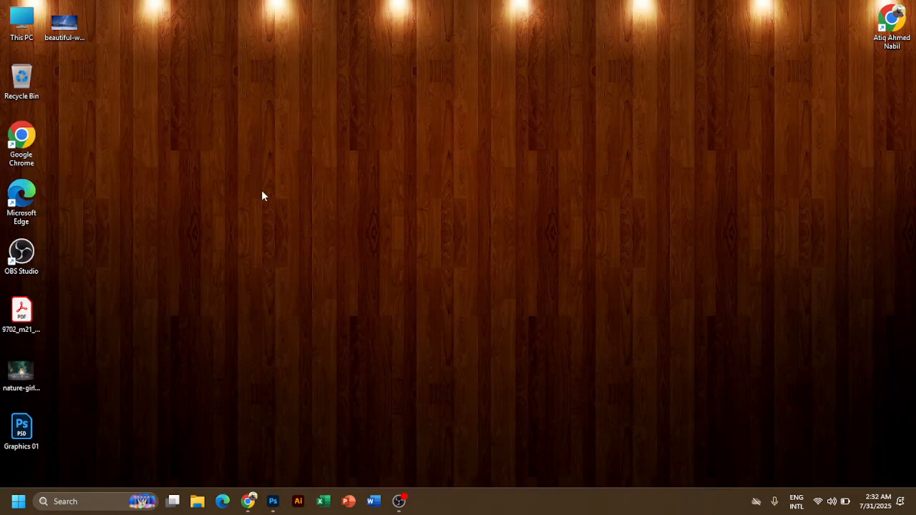
right_click(285, 226)
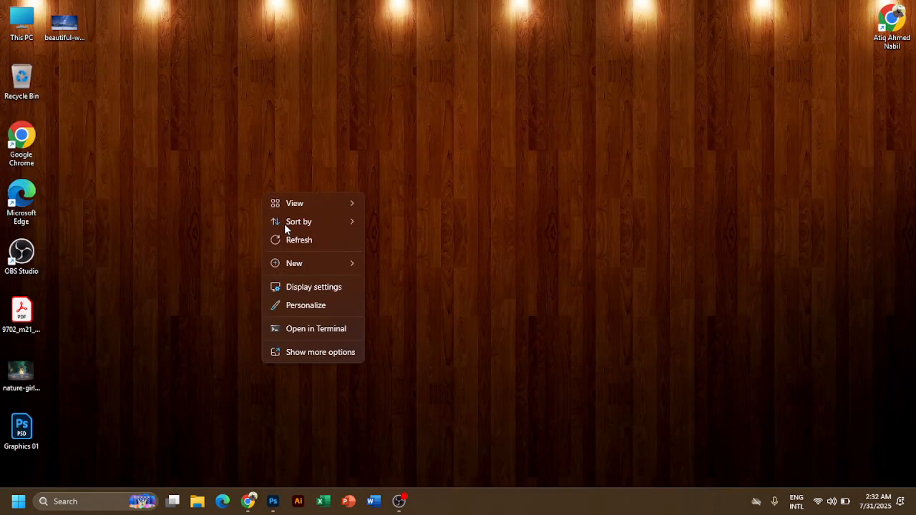
left_click(322, 288)
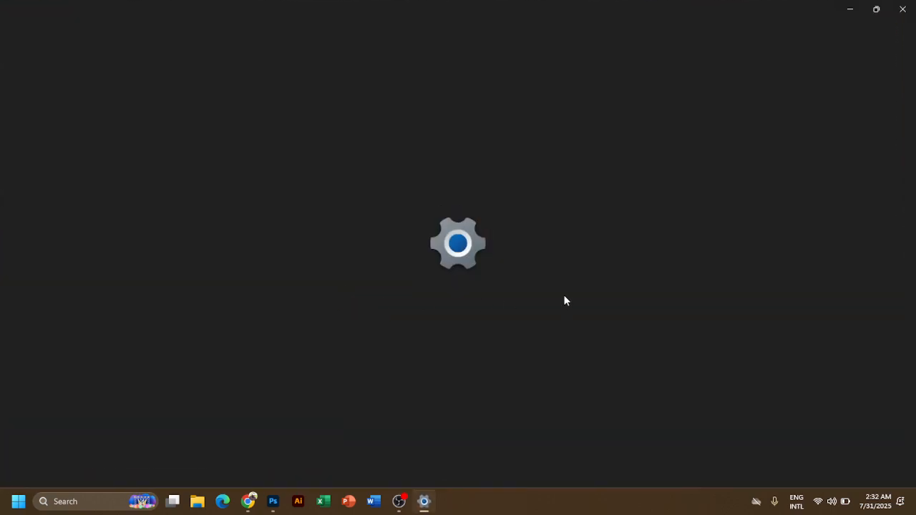
scroll(569, 294, "down", 5)
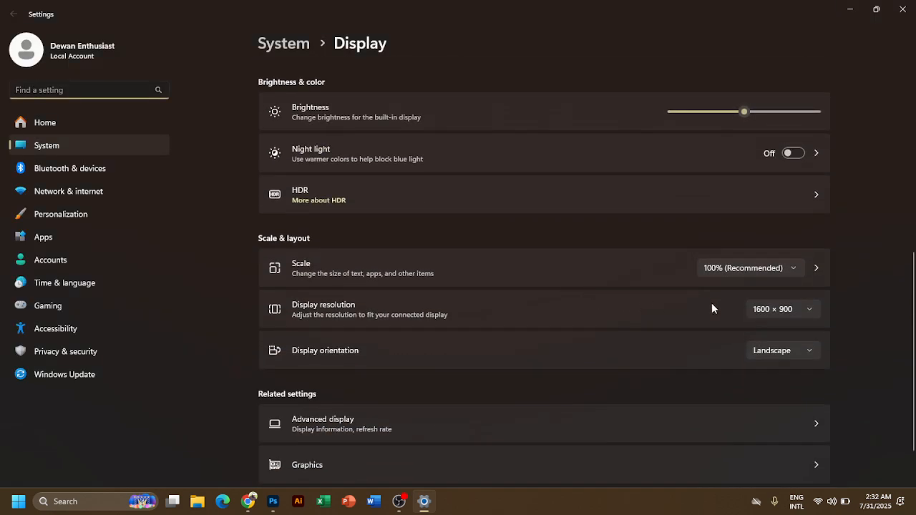
left_click(774, 310)
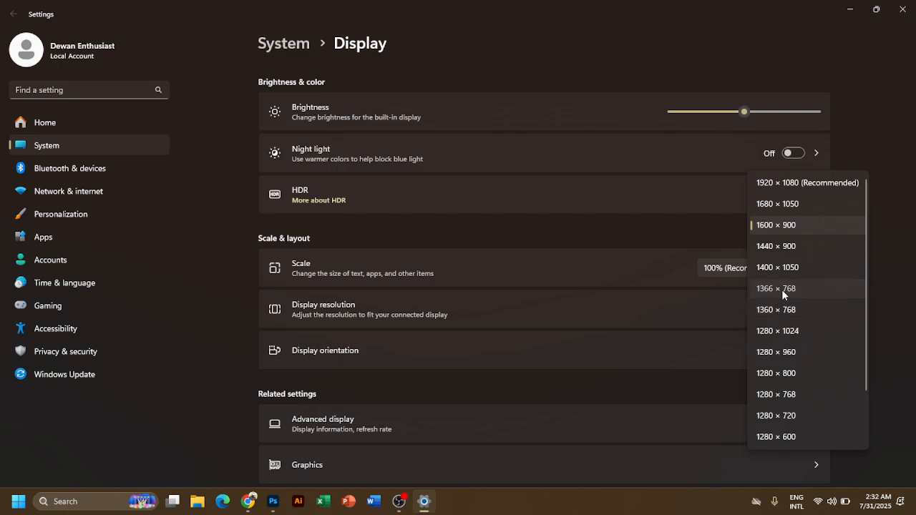
left_click(782, 289)
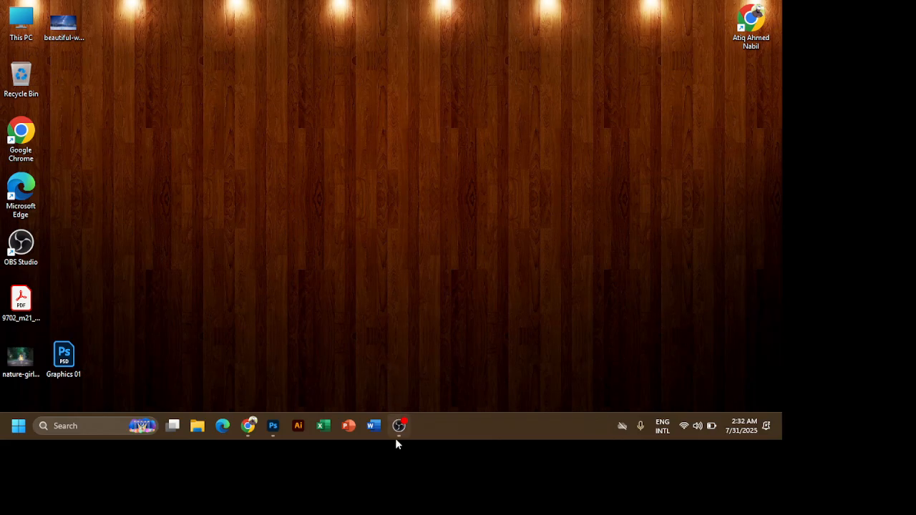
Switch to OBS Studio, stretch the Class Record source to fill the preview canvas, and minimize OBS Studio.
left_click(398, 429)
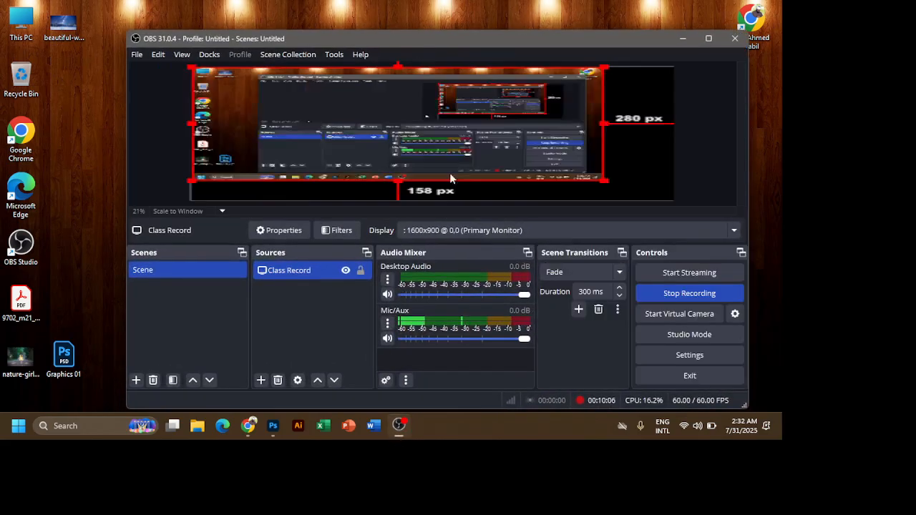
left_click_drag(516, 181, 548, 197)
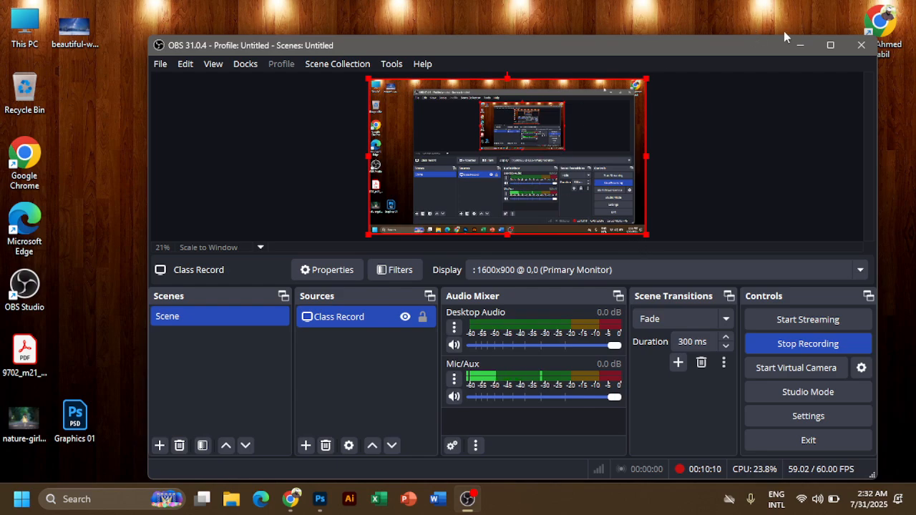
left_click(799, 45)
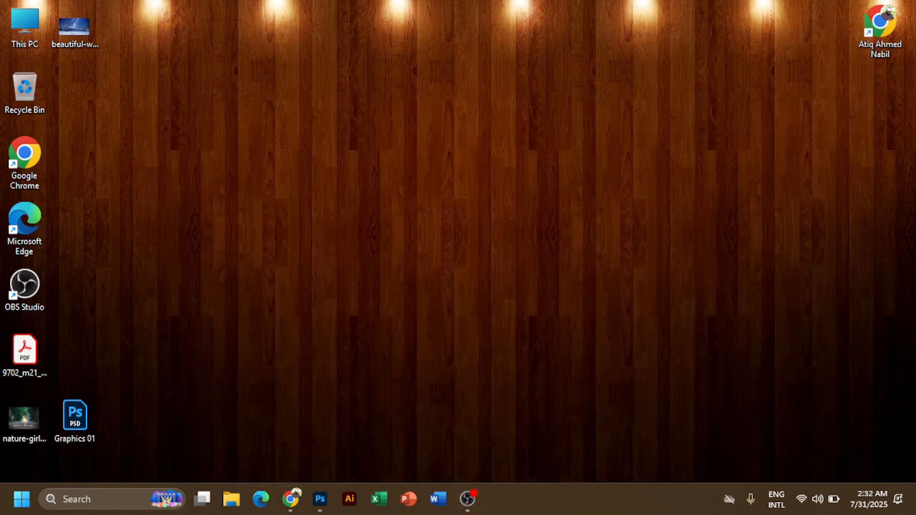
Return to Photoshop and activate the Spot Healing Brush Tool.
left_click(320, 499)
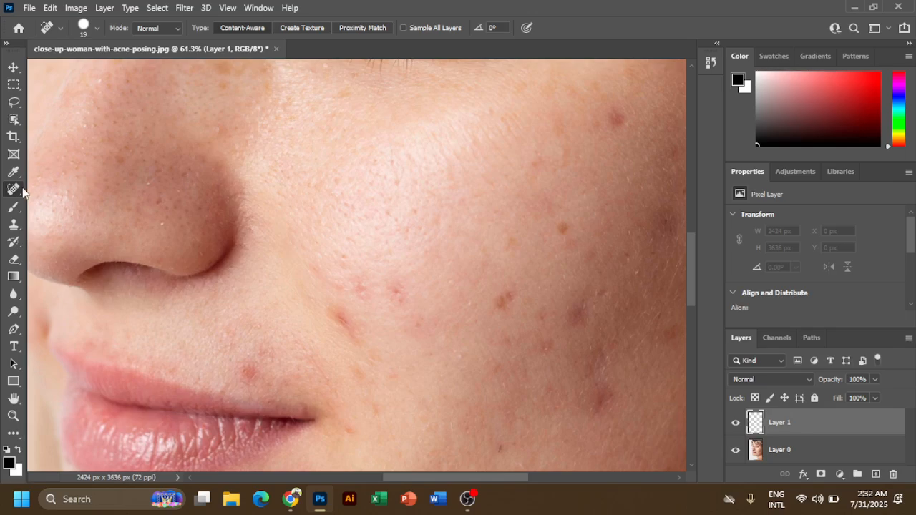
right_click(15, 190)
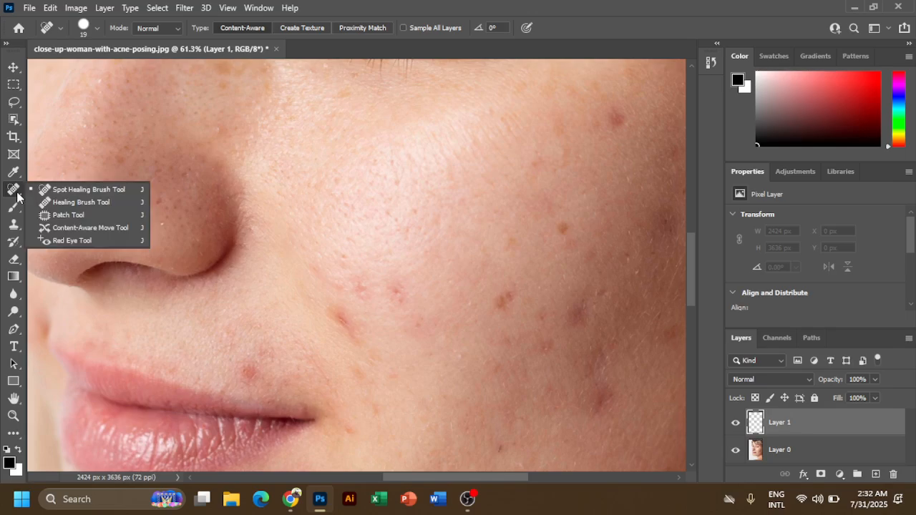
left_click(93, 191)
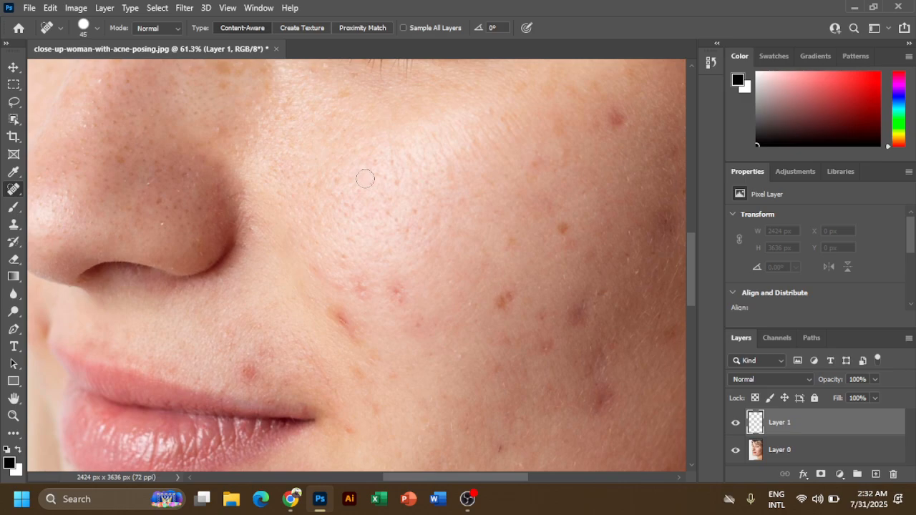
Set the brush size to 100 px and heal the dark double blemish in the middle of the cheek on Layer 0.
key("bracketright")
key("bracketright")
key("bracketright")
key("bracketright")
key("bracketright")
key("bracketright")
key("bracketleft")
key("bracketleft")
key("bracketleft")
key("bracketleft")
key("bracketleft")
key("bracketright")
key("bracketright")
key("bracketright")
key("bracketright")
key("bracketright")
key("bracketright")
key("bracketleft")
left_click(808, 454)
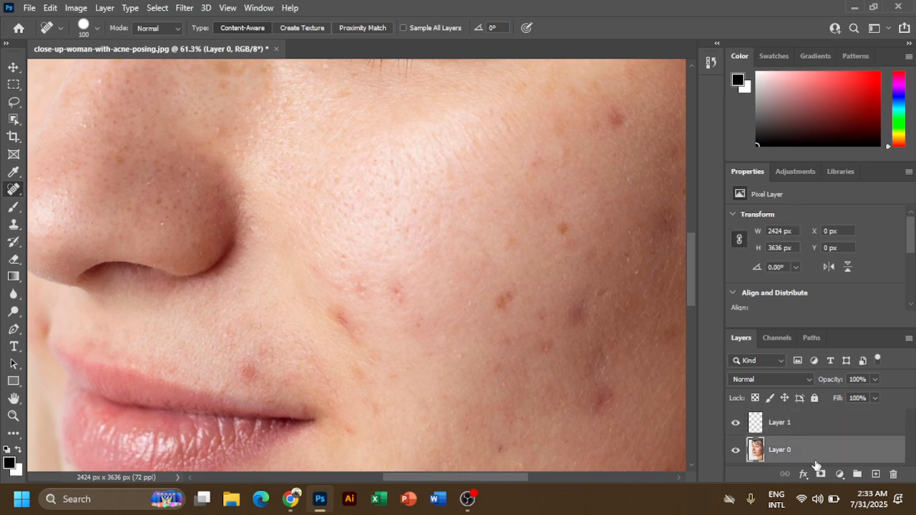
left_click(507, 302)
Reduce the brush size to 50 px and heal the small round brown spot on the cheek.
key("ctrl+space")
left_click_drag(486, 319, 501, 282)
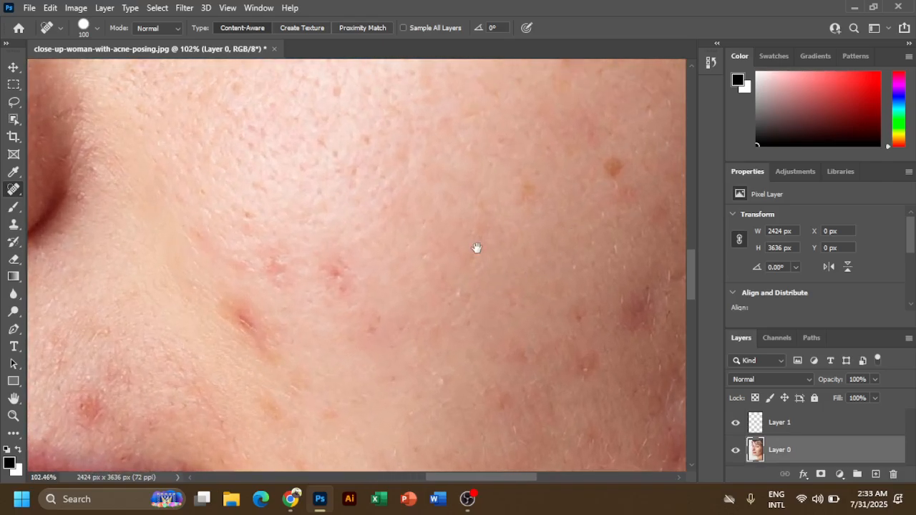
left_click_drag(476, 247, 337, 318)
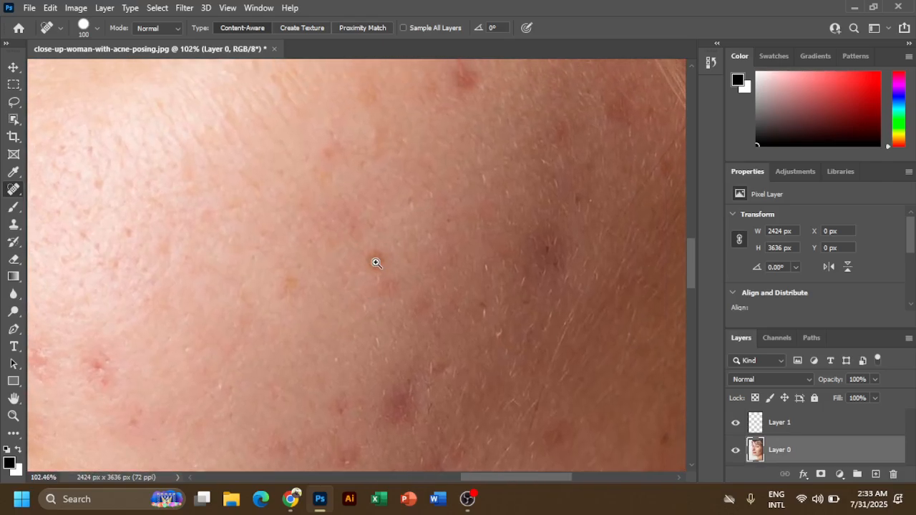
left_click_drag(376, 264, 396, 264)
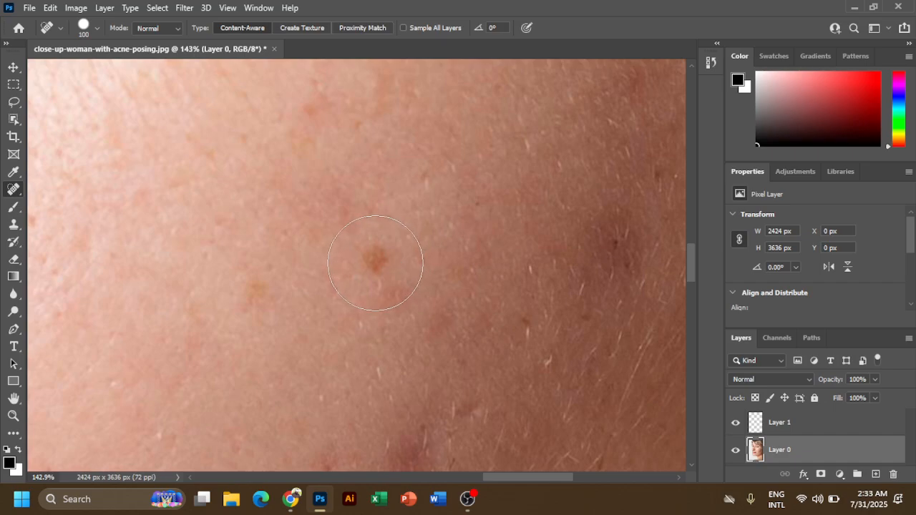
key("bracketleft")
key("bracketleft")
key("bracketleft")
key("bracketleft")
key("bracketleft")
left_click(376, 260)
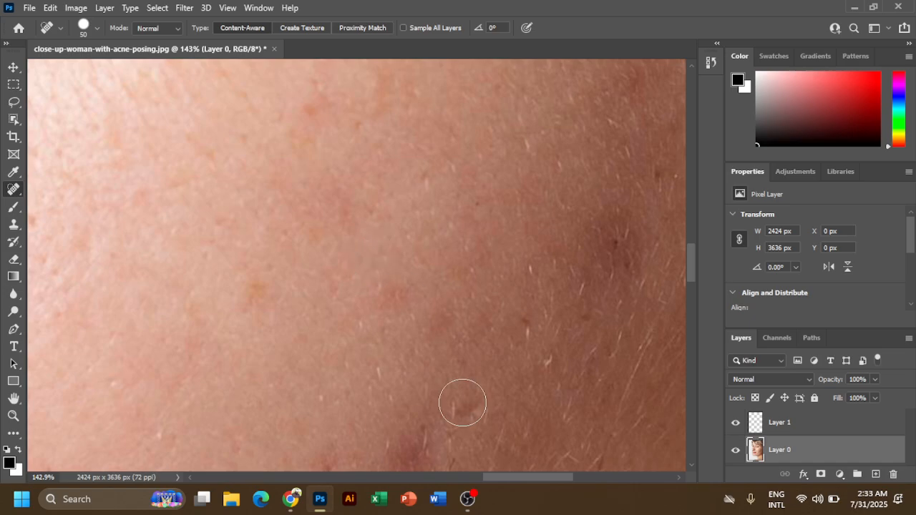
Inspect the remaining blemishes on the cheek, beside the nose and around the mouth.
left_click_drag(494, 342, 546, 160)
left_click_drag(492, 287, 446, 279)
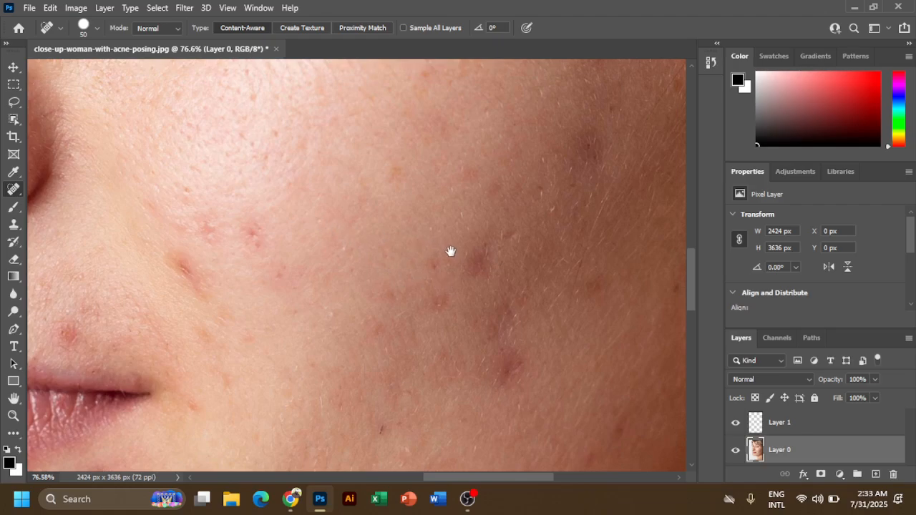
left_click_drag(278, 268, 400, 282)
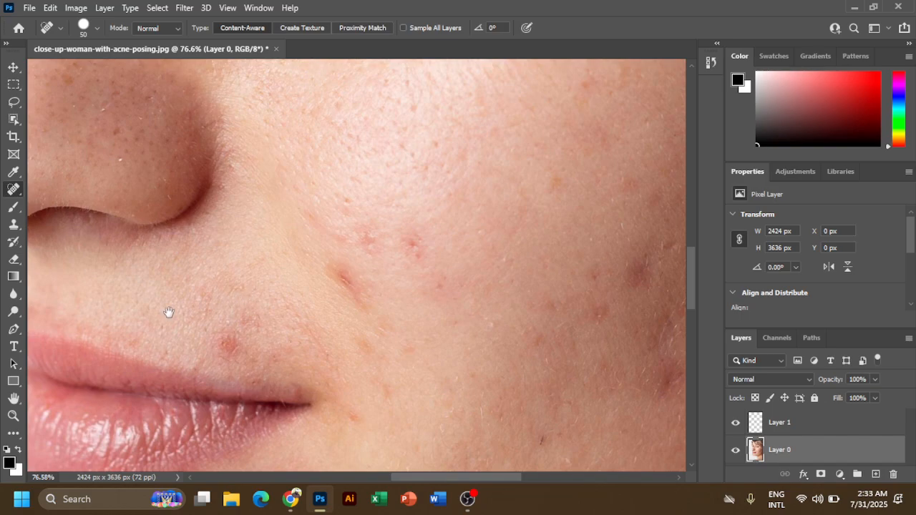
left_click_drag(375, 284, 402, 280)
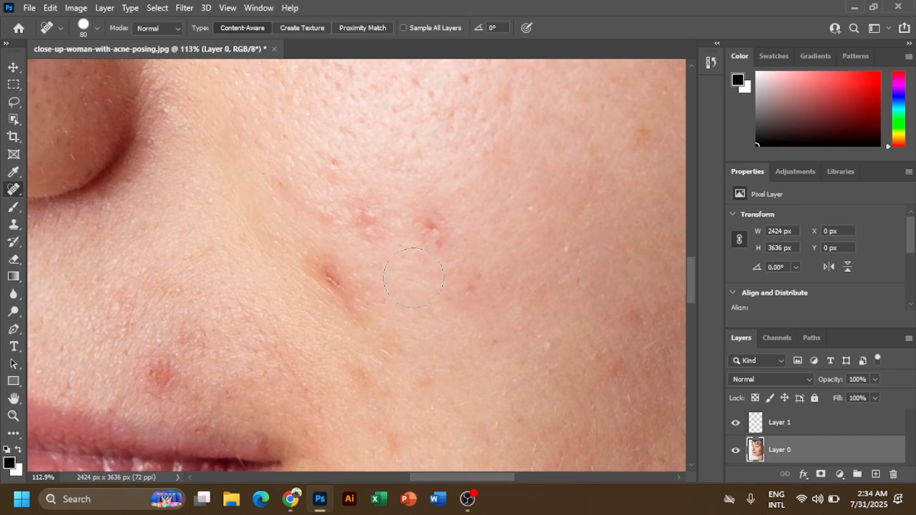
left_click_drag(409, 280, 364, 262)
left_click_drag(513, 310, 527, 197)
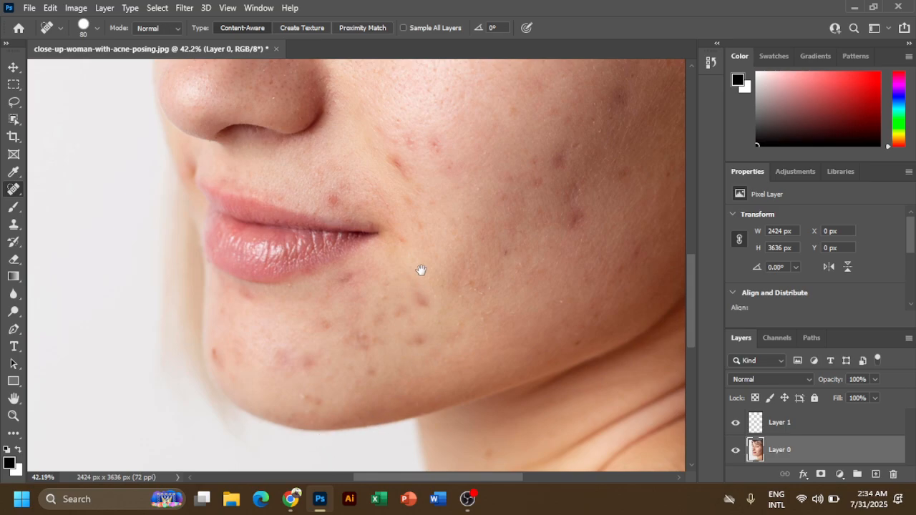
Try to heal the group of blemishes below the corner of the mouth in one dab with a 300 px brush.
left_click_drag(421, 270, 482, 158)
left_click_drag(466, 265, 495, 224)
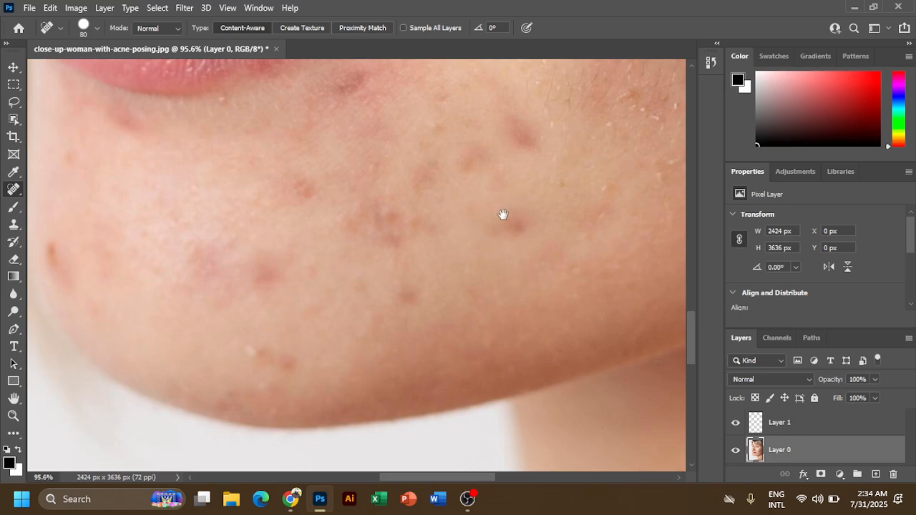
left_click_drag(501, 214, 459, 320)
key("]")
key("]")
key("]")
key("]")
key("]")
key("]")
key("]")
key("]")
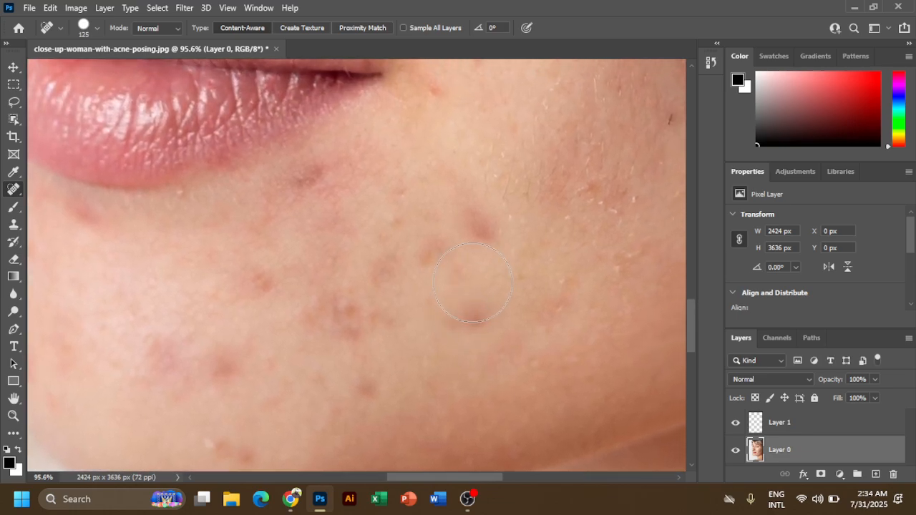
left_click(469, 274)
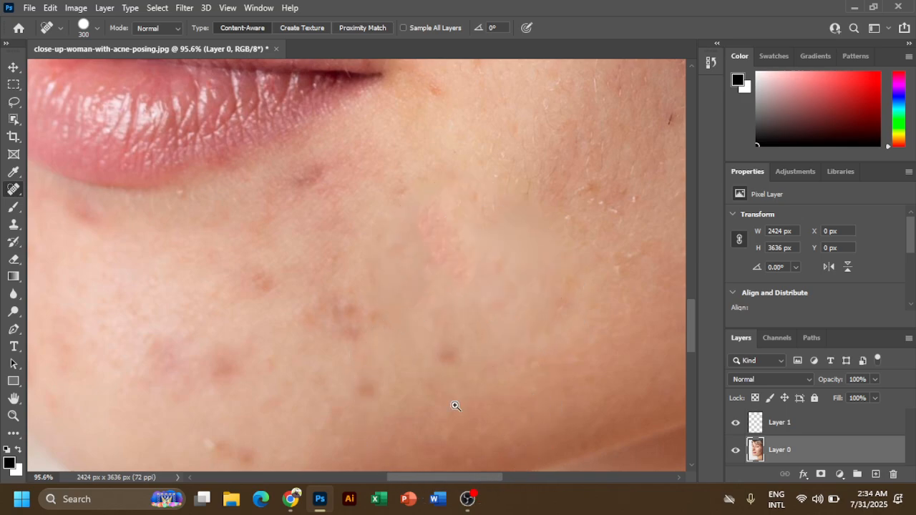
Reduce the brush size to 100 px and undo the oversized healing dab on the chin.
scroll(442, 389, "down", 3)
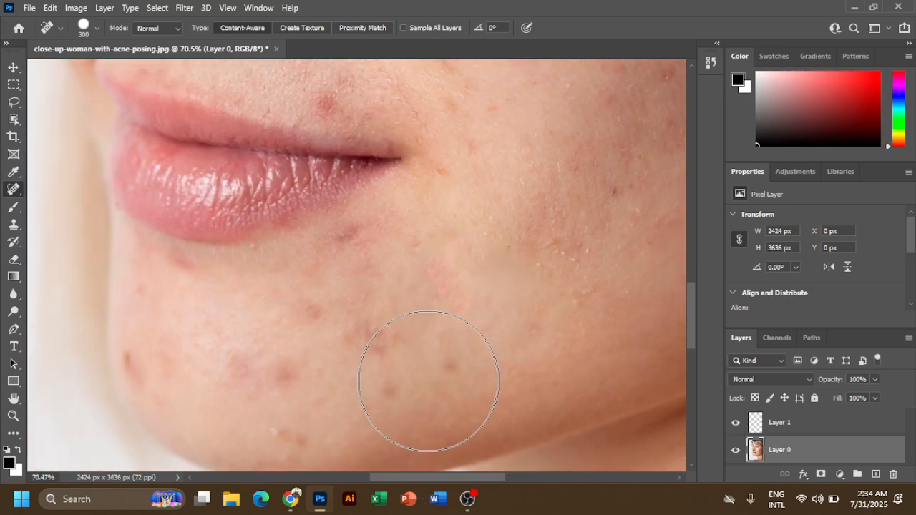
key("bracketleft")
key("bracketleft")
key("bracketleft")
key("bracketleft")
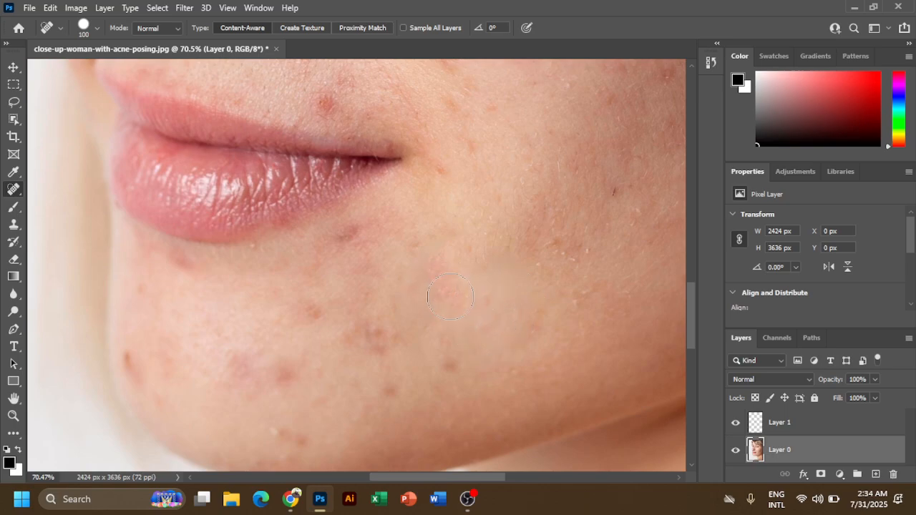
key("ctrl+z")
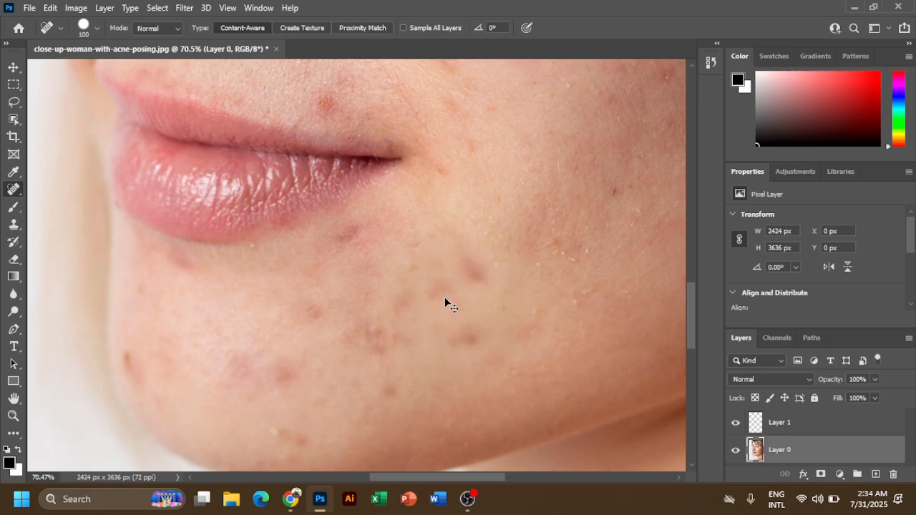
Set the brush size to 80 px and heal three blemishes one by one below the corner of the mouth.
left_click_drag(476, 286, 520, 275)
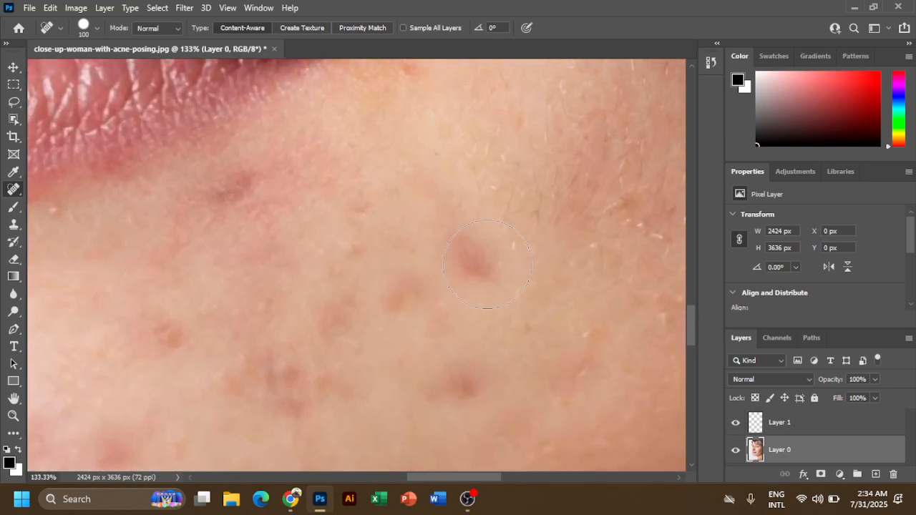
key("bracketleft")
key("bracketleft")
left_click(476, 259)
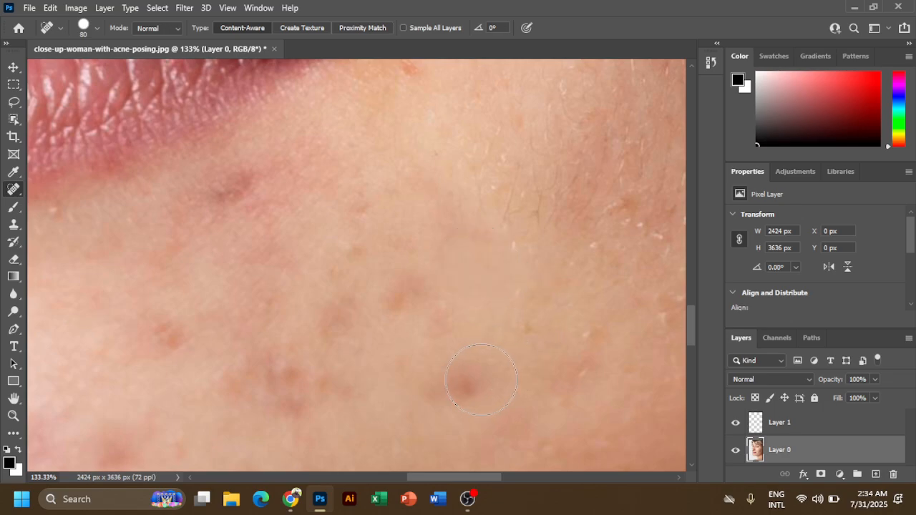
left_click(458, 383)
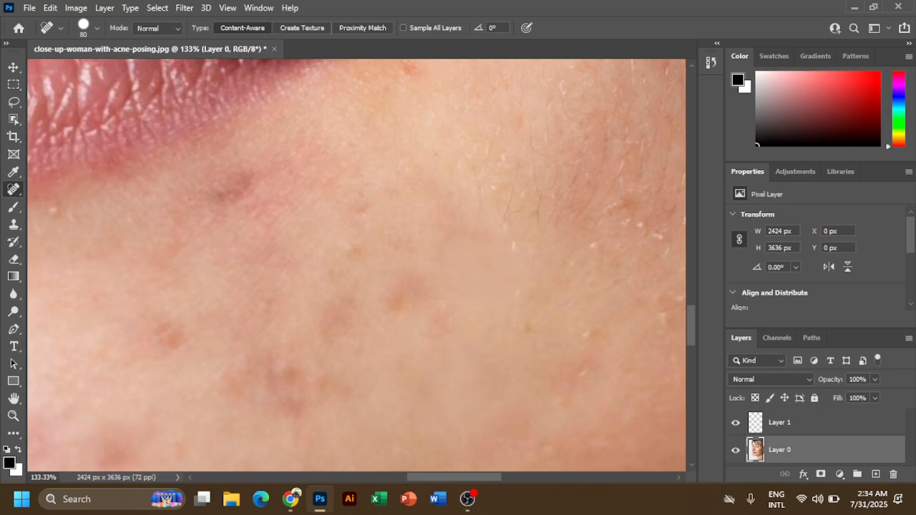
left_click(398, 295)
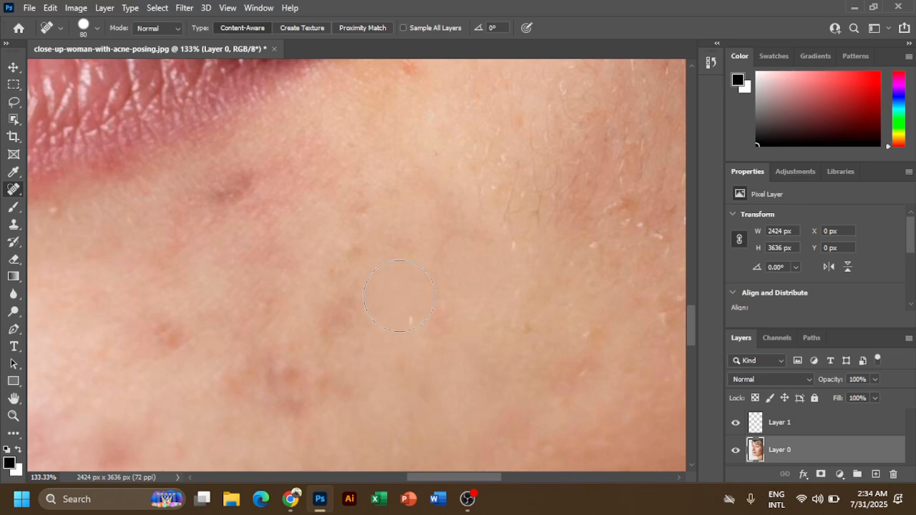
Heal the two red blemishes on the upper cheek near the hairline with a 70 px brush.
left_click_drag(494, 340, 257, 387)
left_click(415, 173)
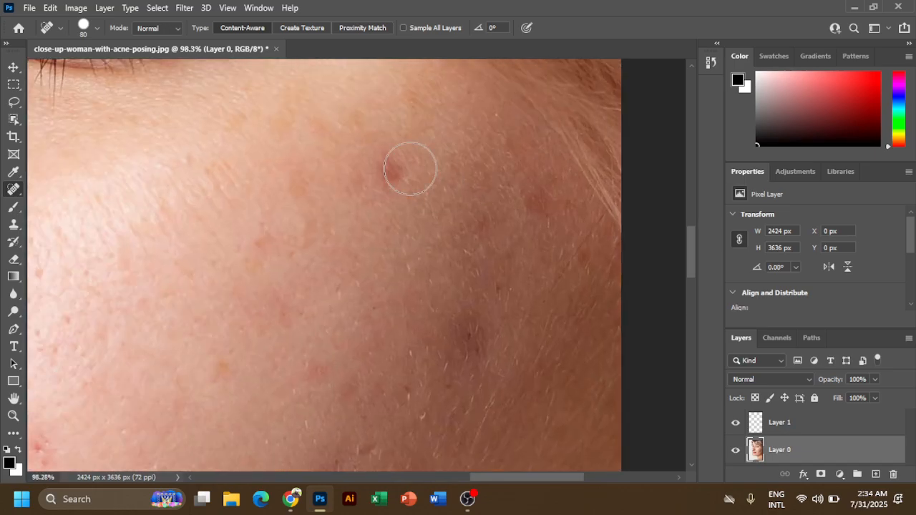
left_click(391, 168)
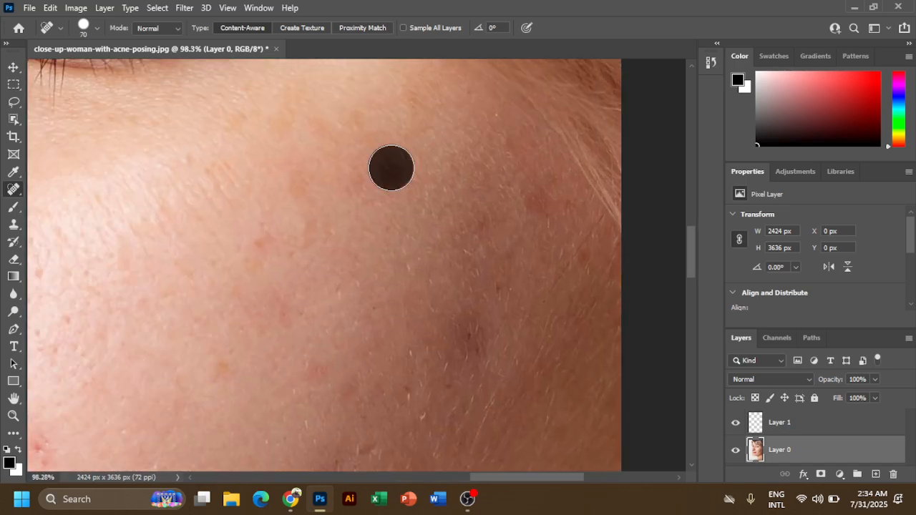
key("bracketleft")
left_click(538, 202)
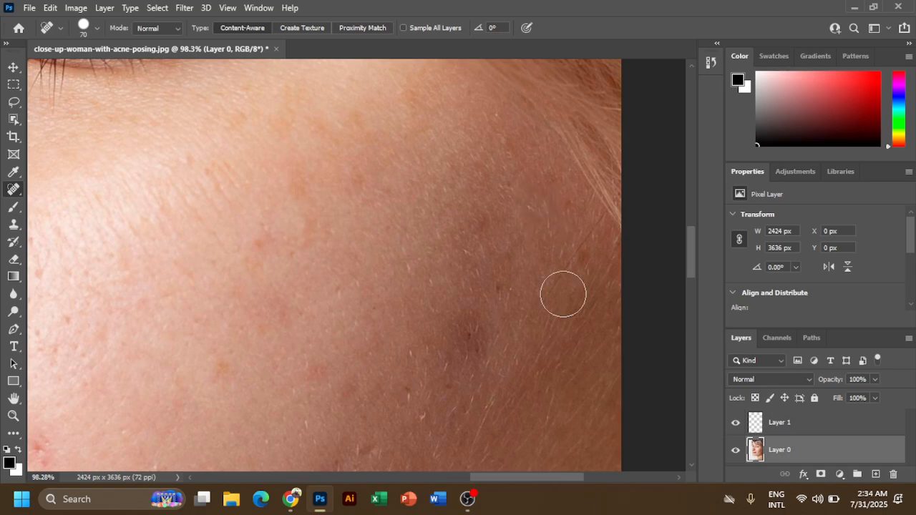
Heal five dark and red blemishes one by one across the outer and middle cheek with the 70 px brush.
left_click(466, 333)
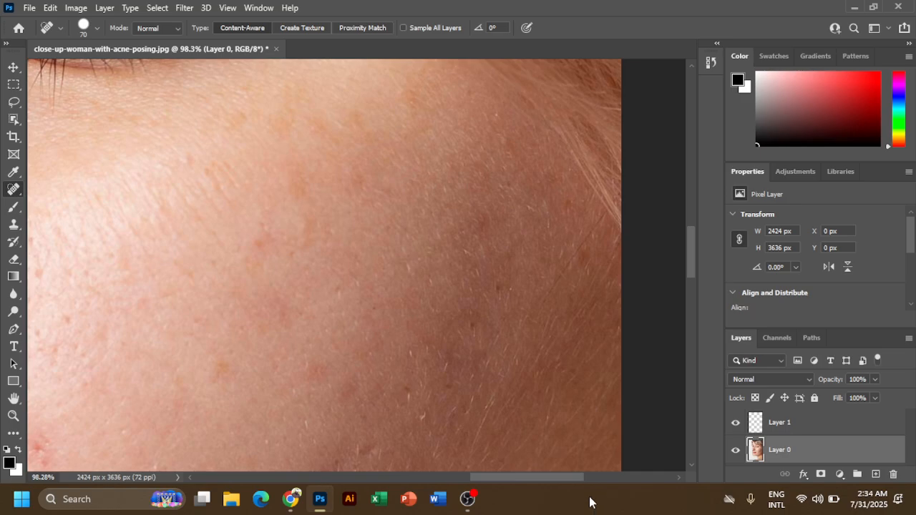
mouse_move(563, 432)
left_mouse_down()
mouse_move(563, 266)
mouse_move(613, 171)
mouse_move(602, 121)
left_mouse_up()
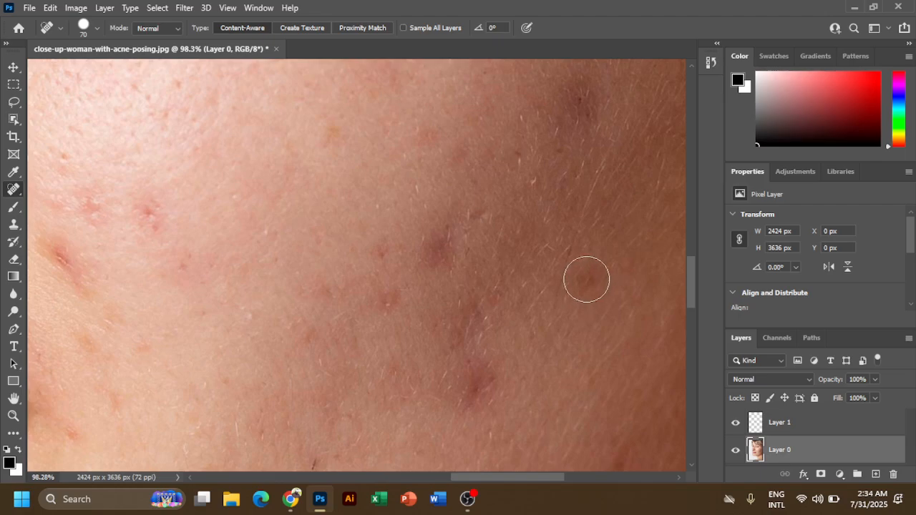
left_click(589, 281)
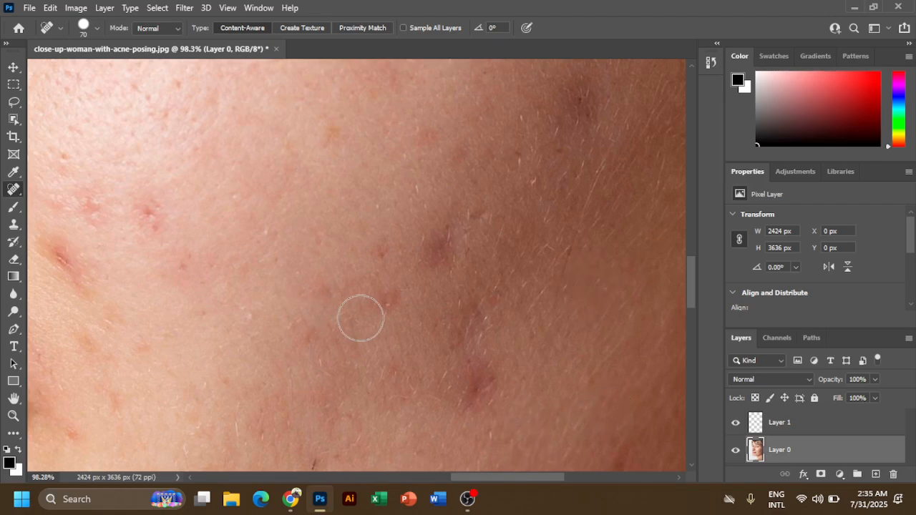
left_click(392, 301)
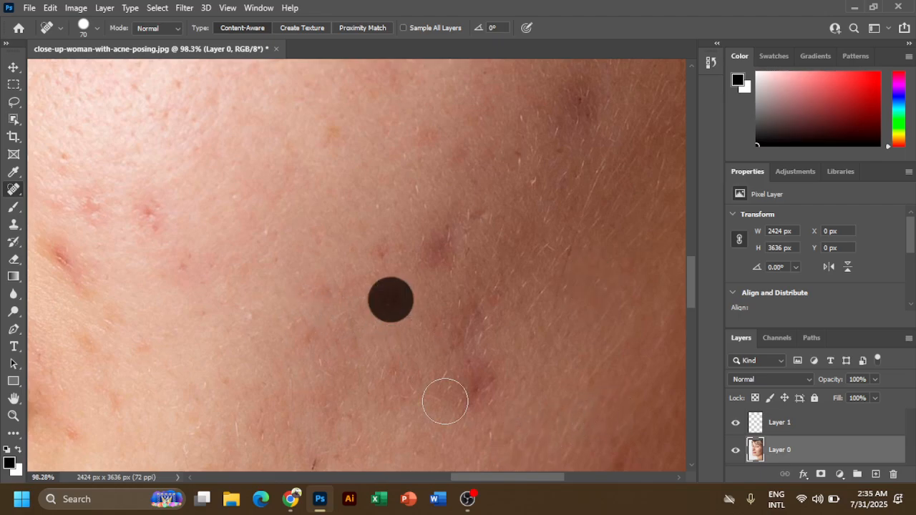
left_click(385, 250)
left_click(442, 254)
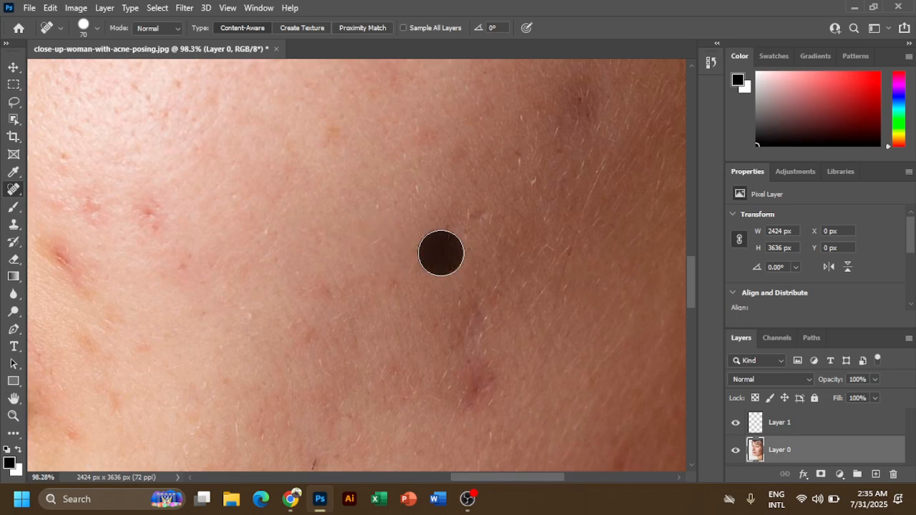
Set the brush size to 100 px and heal the larger red blemish on the lower cheek.
key("bracketright")
key("bracketright")
key("bracketright")
left_click(481, 384)
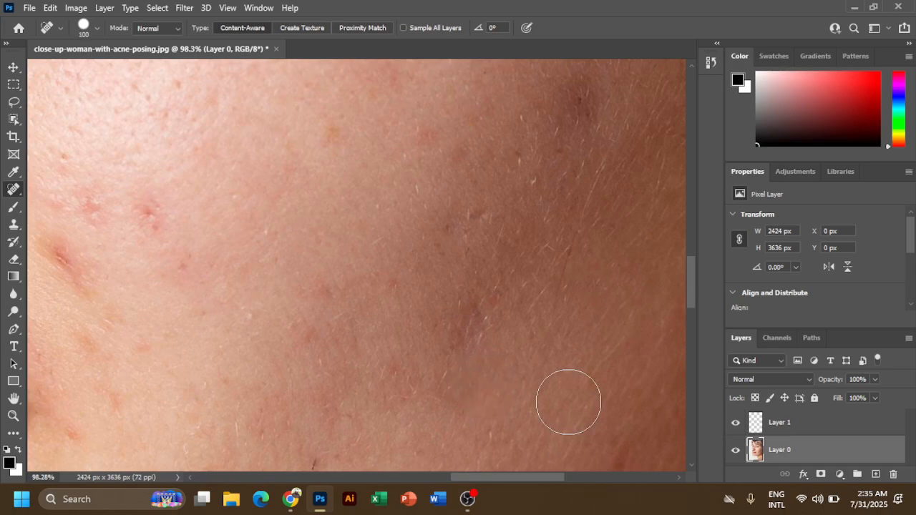
Heal the elongated red scar between nose and cheek at 100 px and the two red patches beside it at 90 px.
key("space")
left_click_drag(569, 303, 552, 443)
left_click_drag(266, 355, 502, 300)
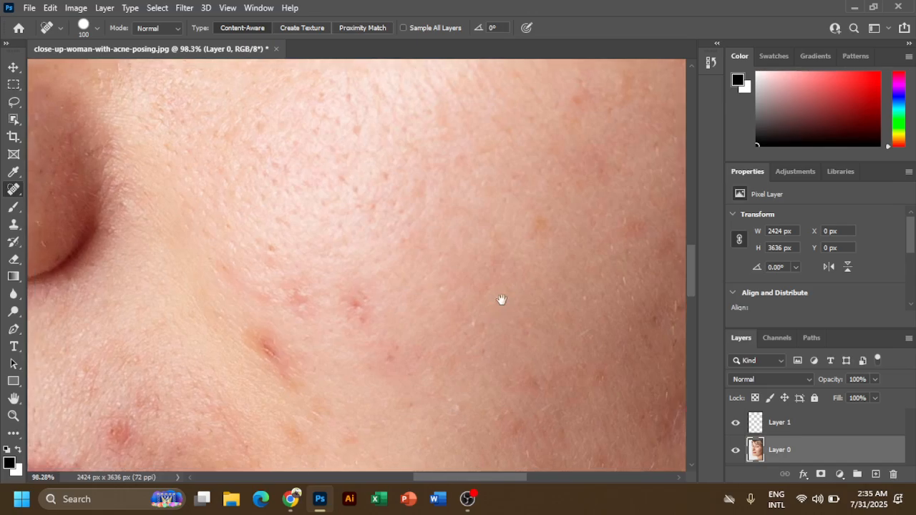
scroll(301, 342, "up", 2)
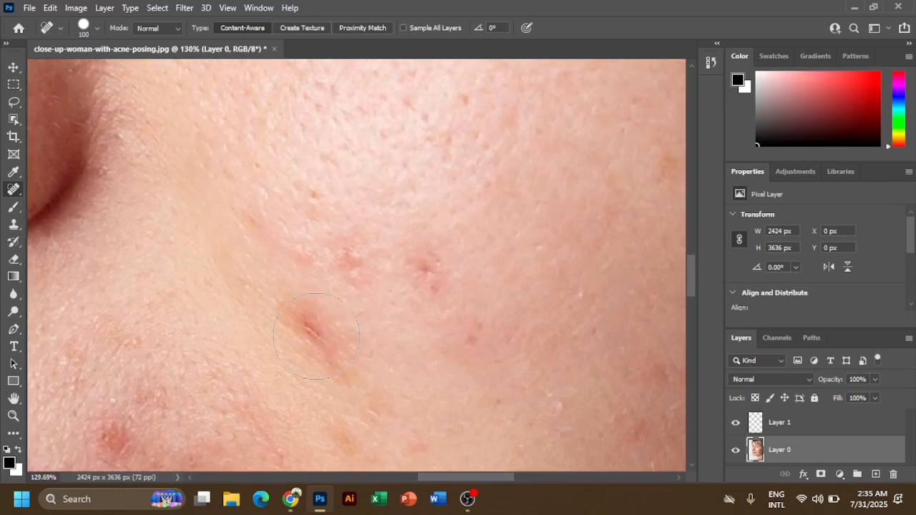
left_click(316, 336)
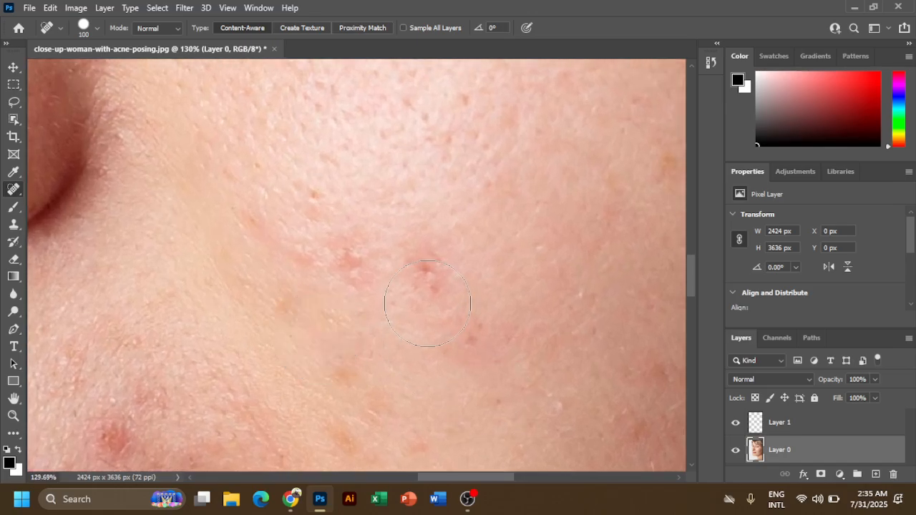
key("bracketleft")
left_click(425, 269)
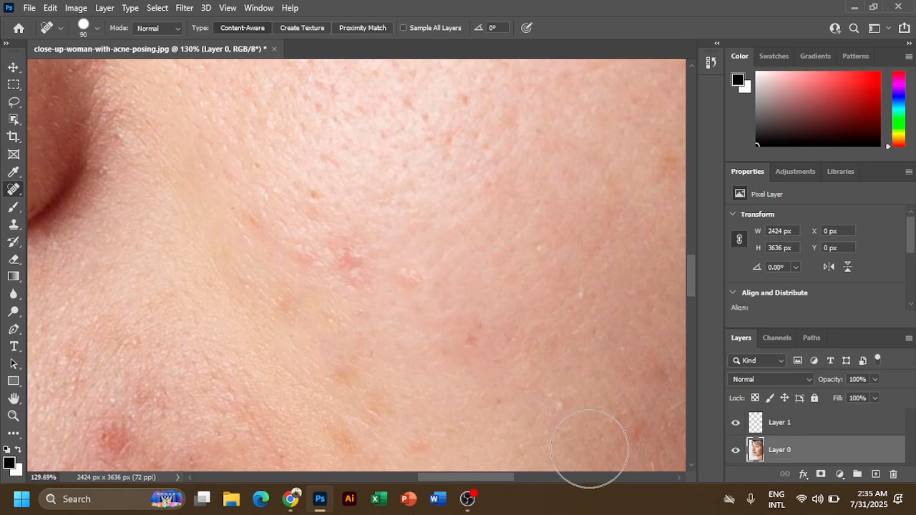
left_click(346, 265)
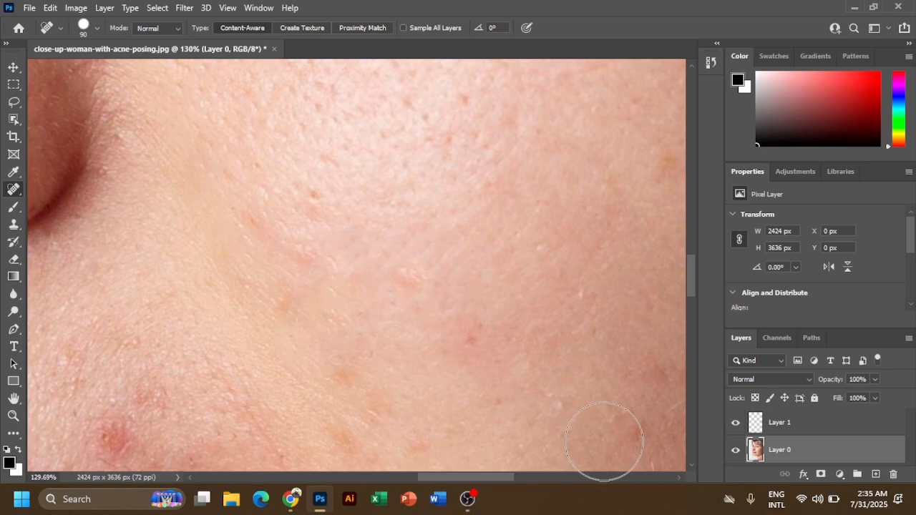
Set the brush size to 80 px and heal the blemishes on the chin's front edge, below the mouth corner and on the mid-chin.
left_click_drag(484, 323, 402, 321)
left_click_drag(582, 343, 527, 274)
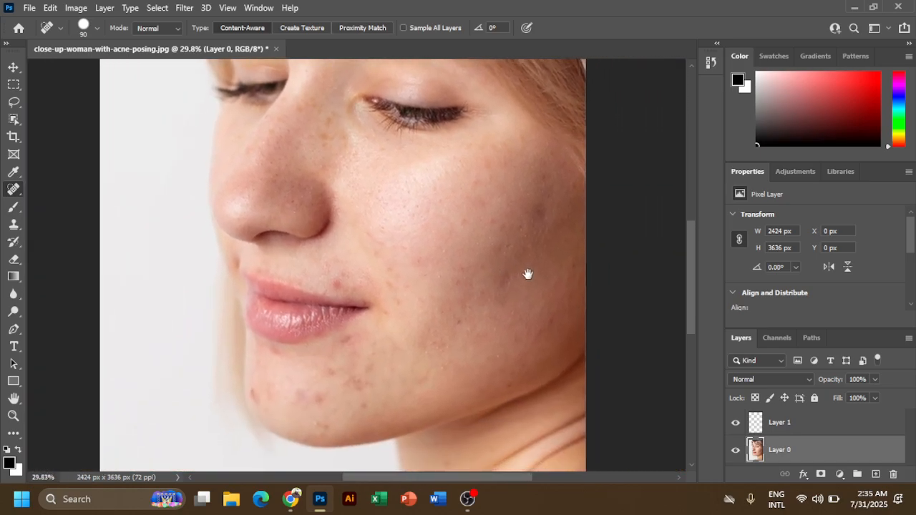
left_click_drag(280, 380, 339, 373)
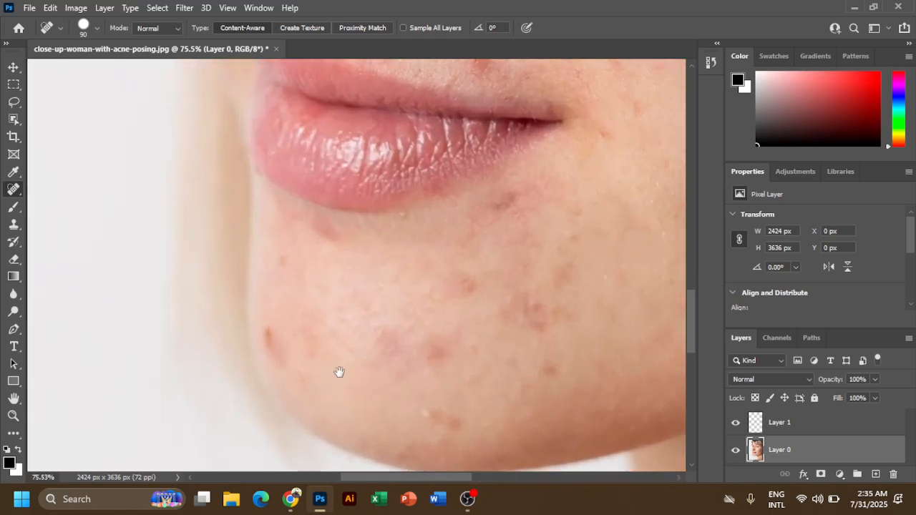
key("[")
left_click(268, 333)
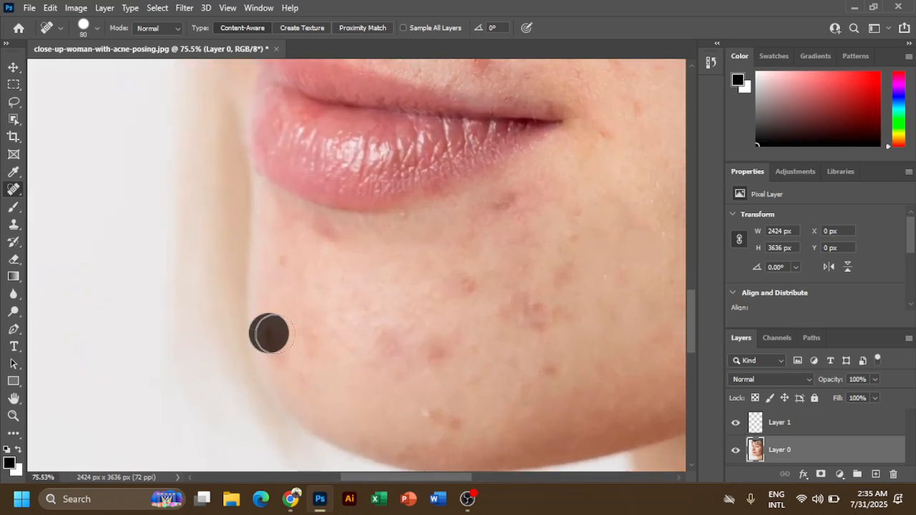
left_click(508, 201)
left_click(470, 286)
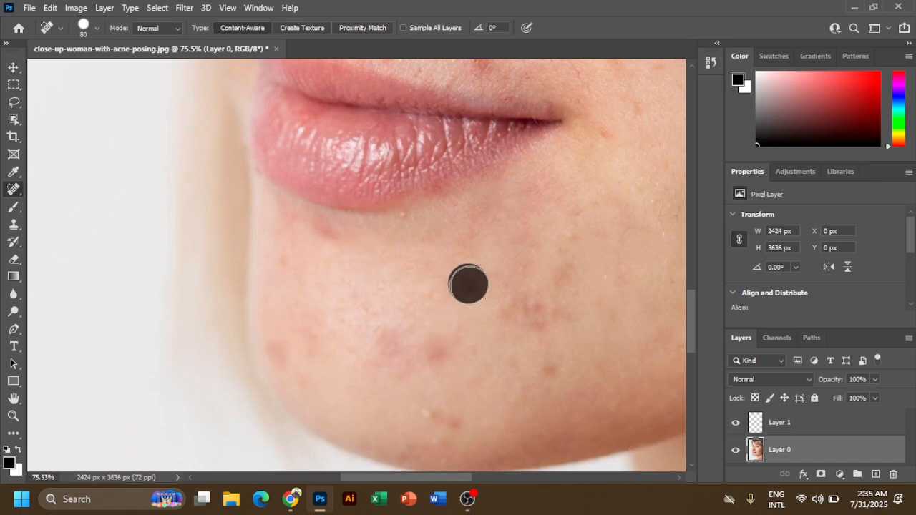
left_click(438, 357)
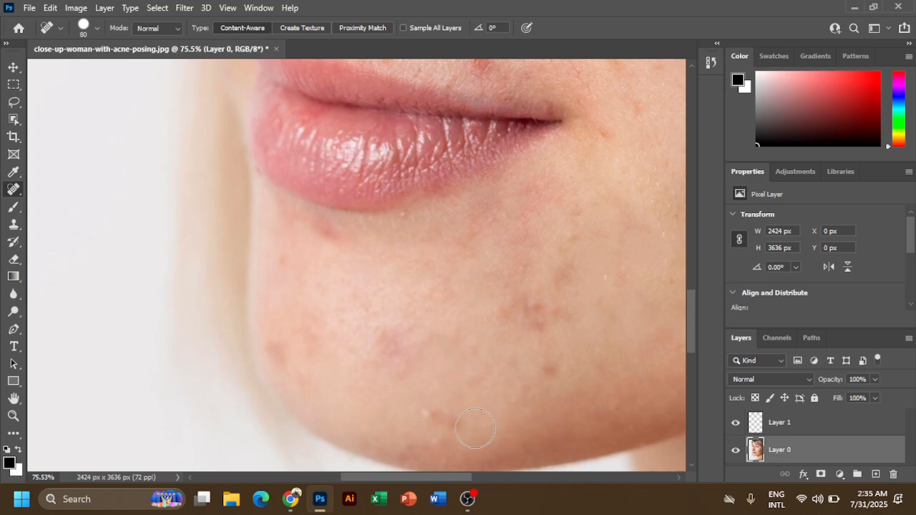
Heal the two spots near the bottom of the chin, the one toward the jaw and the one below the lip's front end.
left_click(433, 419)
left_click(459, 426)
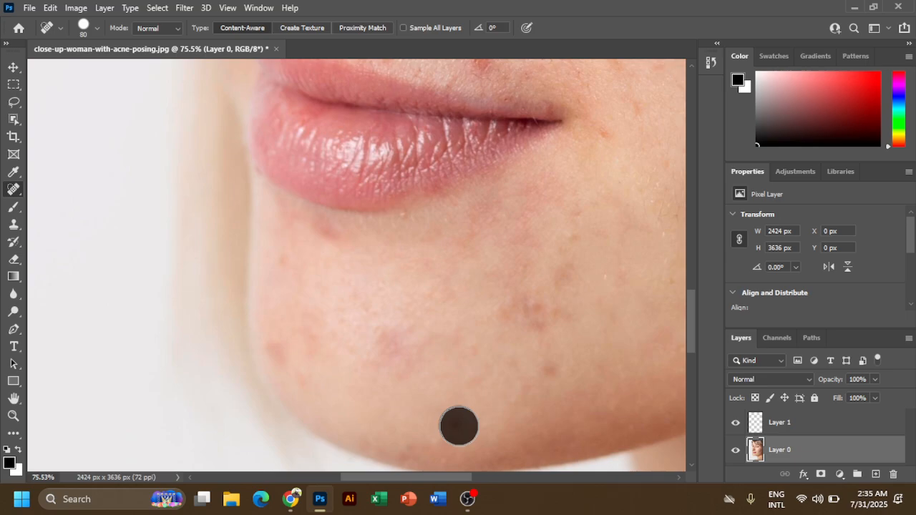
left_click(551, 367)
left_click(289, 262)
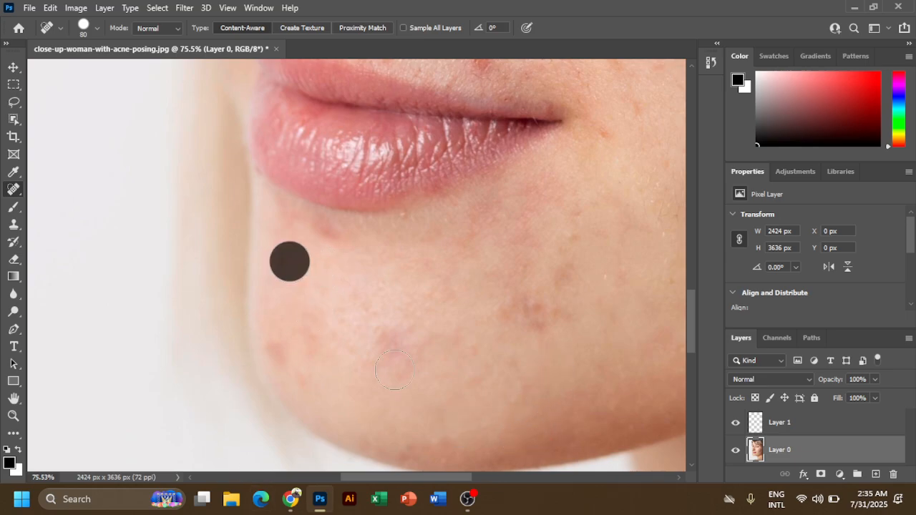
Heal the cluster of red spots below the mouth corner and the remaining mark on the chin's front edge.
left_click(532, 311)
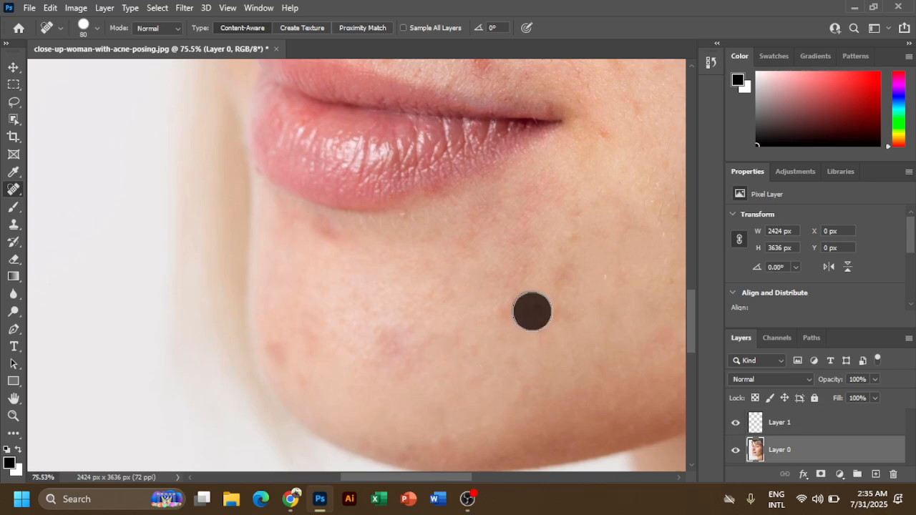
left_click(506, 308)
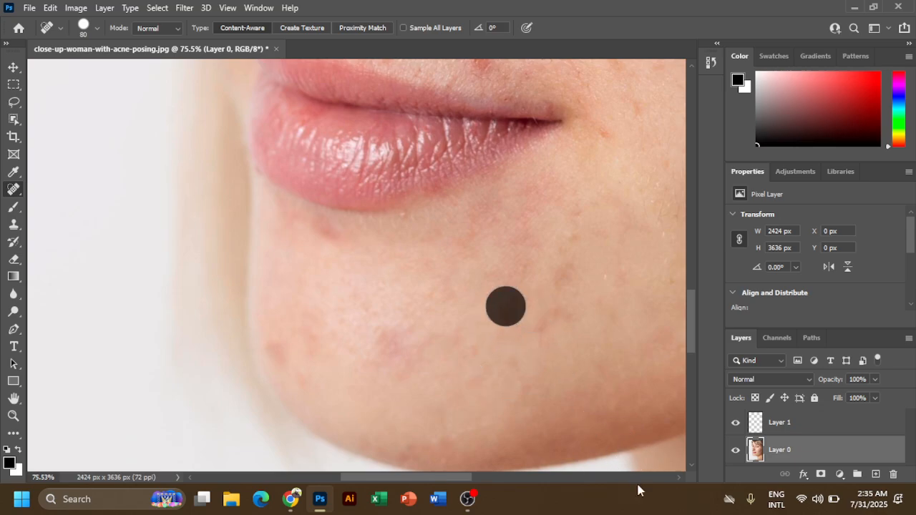
left_click(539, 326)
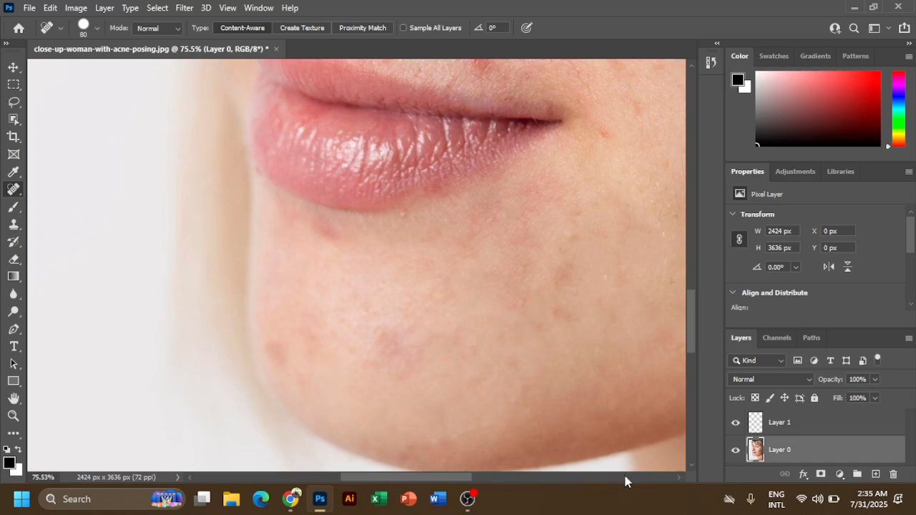
left_click(563, 315)
left_click(566, 272)
left_click(274, 353)
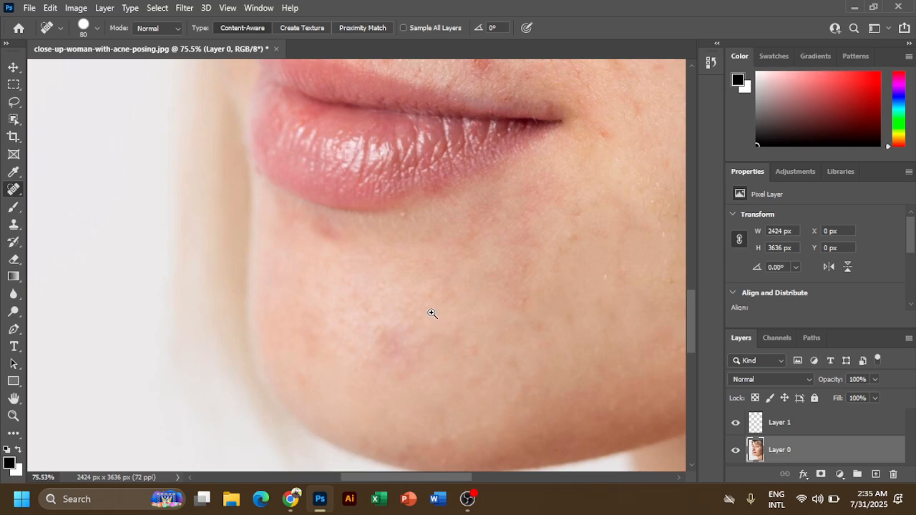
Heal the red blemish on the upper lip area near the corner of the mouth with the 80 px brush.
left_click_drag(433, 313, 360, 278)
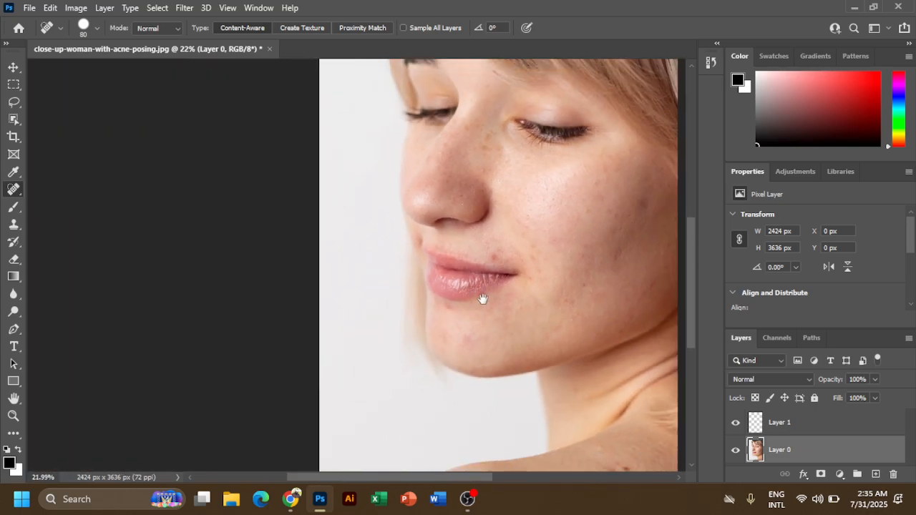
left_click_drag(483, 300, 439, 307)
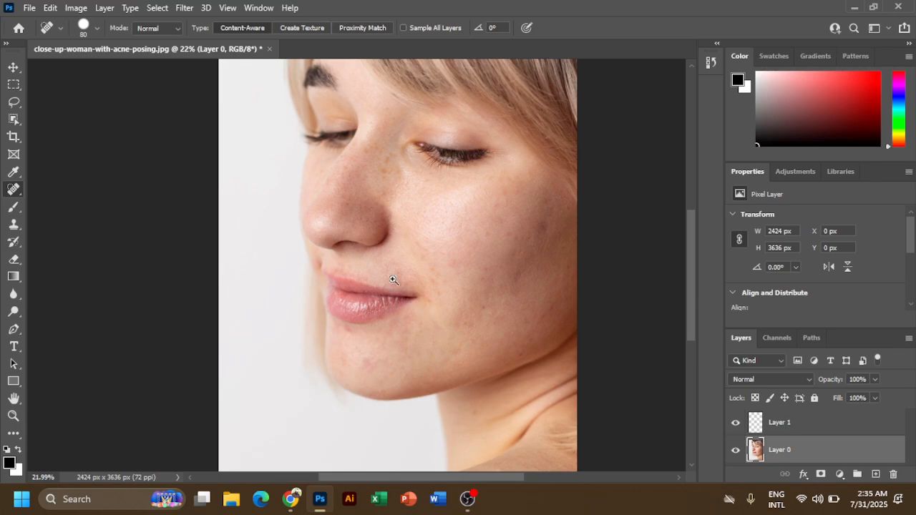
mouse_move(393, 280)
left_mouse_down()
mouse_move(426, 272)
mouse_move(458, 287)
left_mouse_up()
left_click(409, 318)
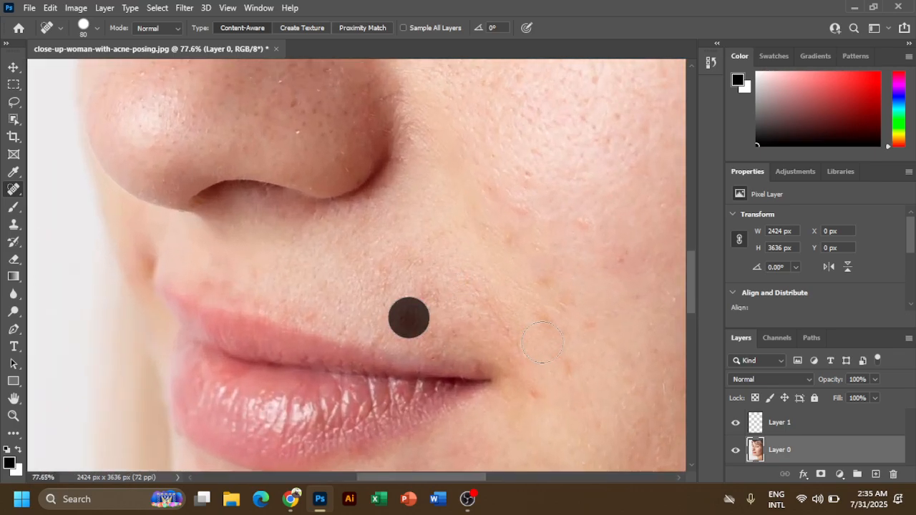
Heal the purplish mark on the front of the chin and, with a smaller brush, the tiny dark spot along the jawline.
mouse_move(522, 317)
left_mouse_down()
mouse_move(508, 294)
mouse_move(479, 286)
mouse_move(477, 313)
mouse_move(368, 291)
mouse_move(358, 268)
mouse_move(377, 246)
left_mouse_up()
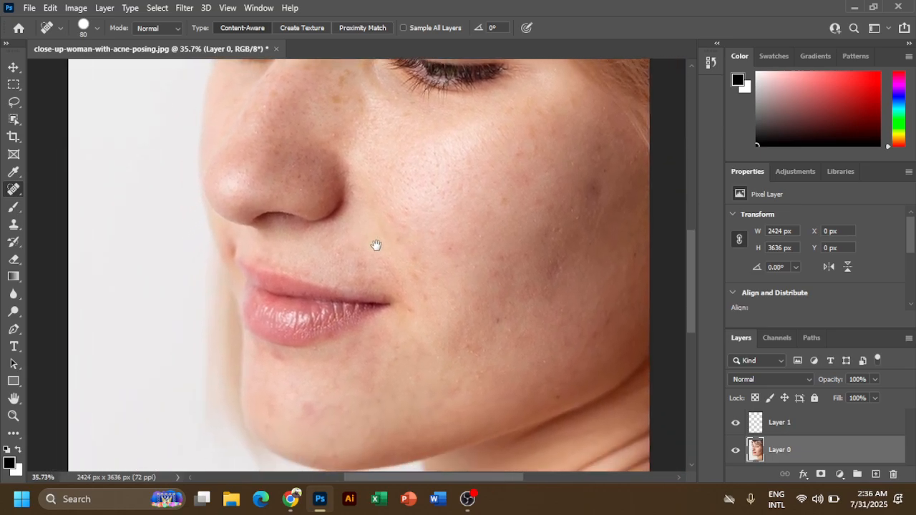
left_click(309, 411)
key("bracketleft")
key("bracketleft")
key("bracketleft")
key("bracketleft")
left_click(558, 397)
Enlarge the brush to 150 px and heal the dark patch on the outer cheek near the hairline.
key("bracketright")
key("bracketright")
key("bracketright")
key("bracketright")
key("bracketright")
key("bracketright")
left_click(596, 191)
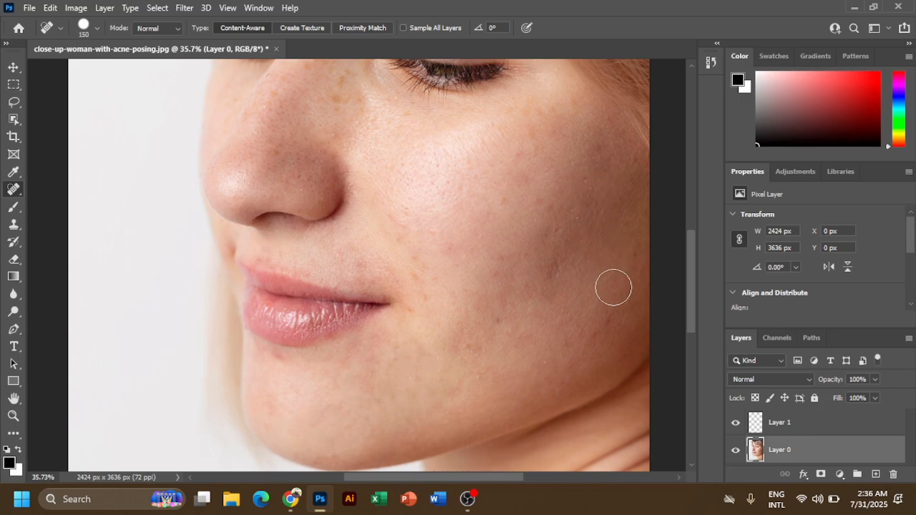
Adjust the brush size and heal the dark blemish on the mid-cheek, level with the upper lip.
key("bracketleft")
key("bracketleft")
key("bracketright")
key("bracketright")
left_click(557, 276)
Heal the small spots on the cheek beside the mouth corner and the mark just under the lower lip with a 90 px brush.
left_click(416, 276)
left_click(424, 298)
left_click(425, 270)
left_click(416, 257)
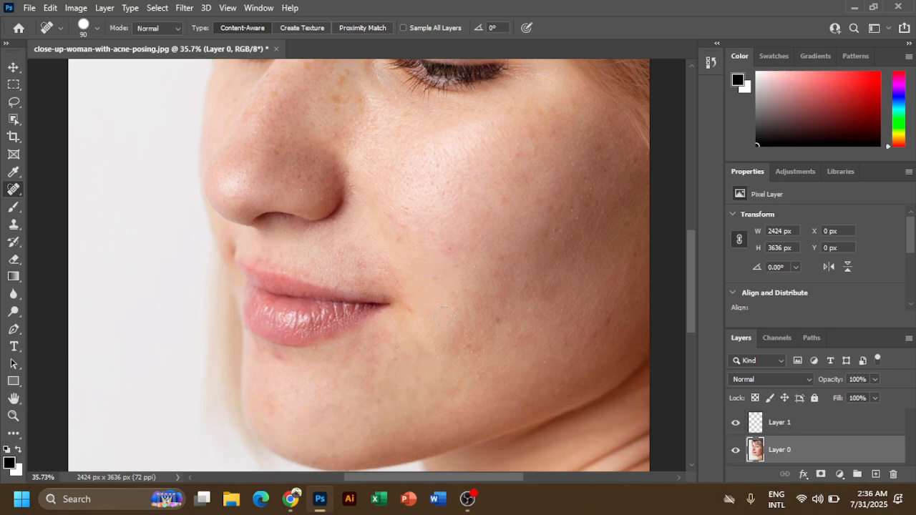
left_click(434, 279)
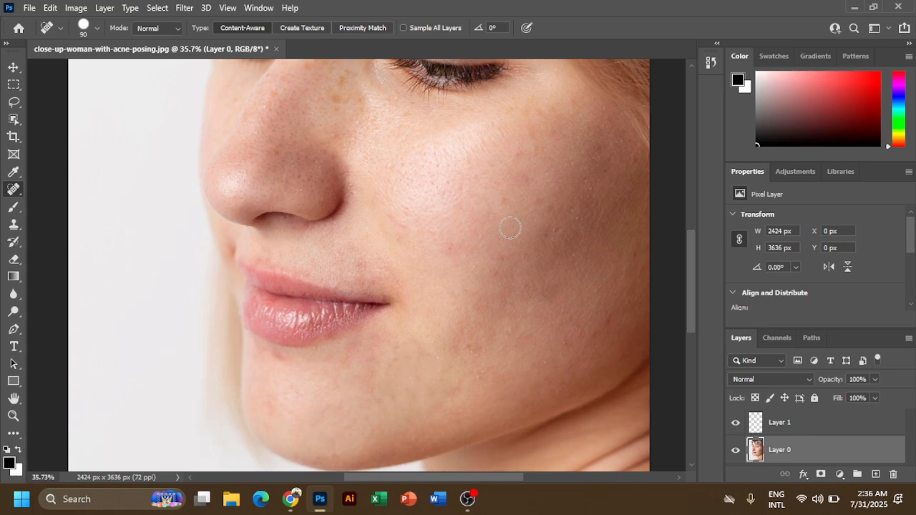
left_click(279, 360)
Heal the brown freckles between the side of the nose and the inner eye corner with an 80 px brush.
left_click_drag(381, 156, 392, 267)
left_click_drag(361, 200, 413, 266)
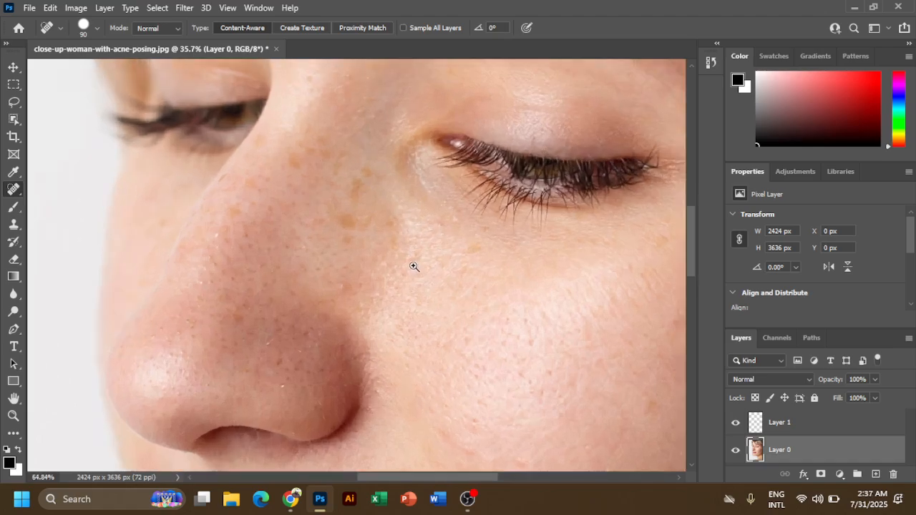
left_click(349, 225)
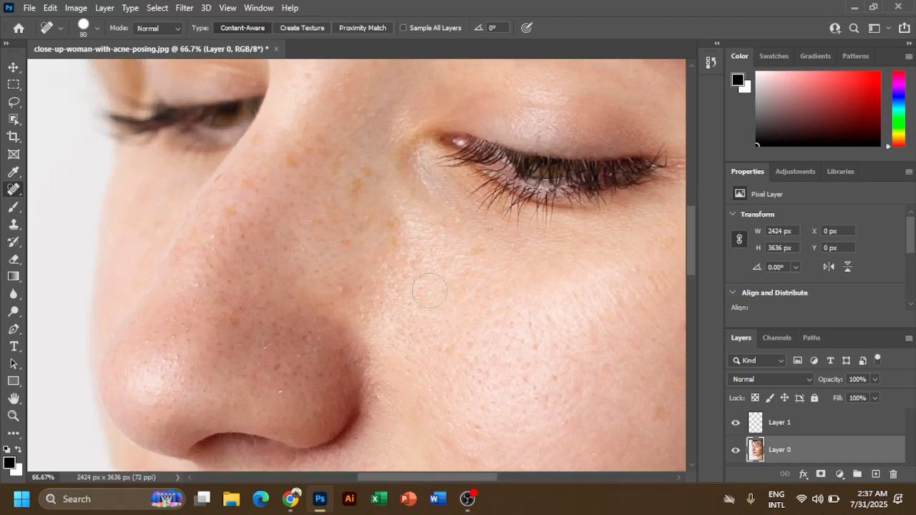
left_click(348, 245)
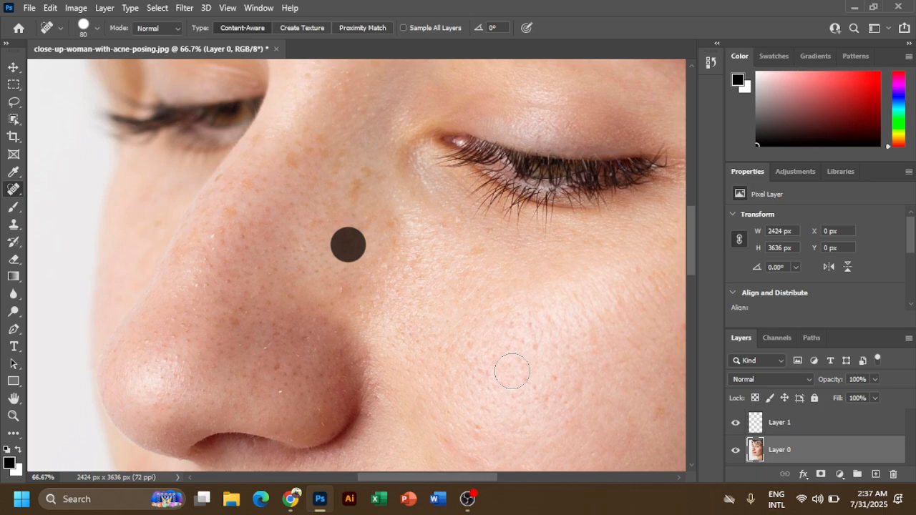
left_click(356, 191)
left_click(368, 174)
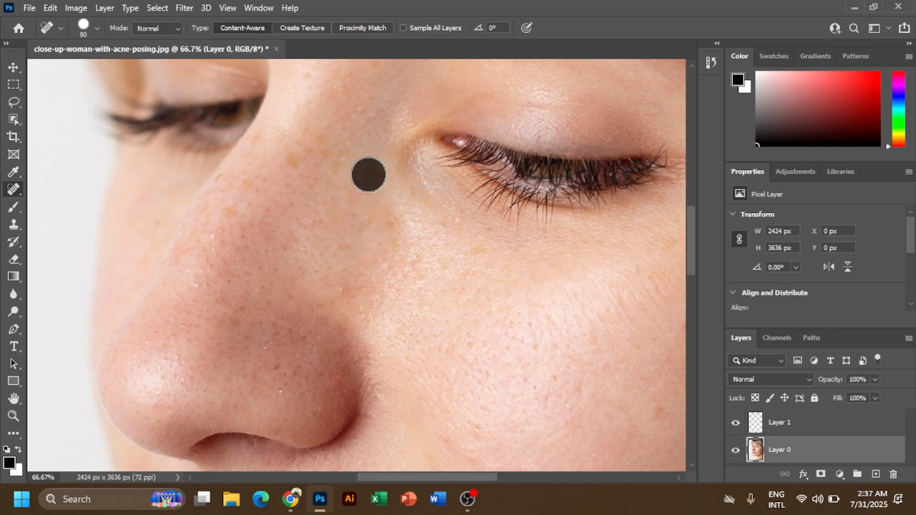
Heal four freckles along the bridge of the nose with the 80 px brush.
left_click(296, 159)
left_click(233, 208)
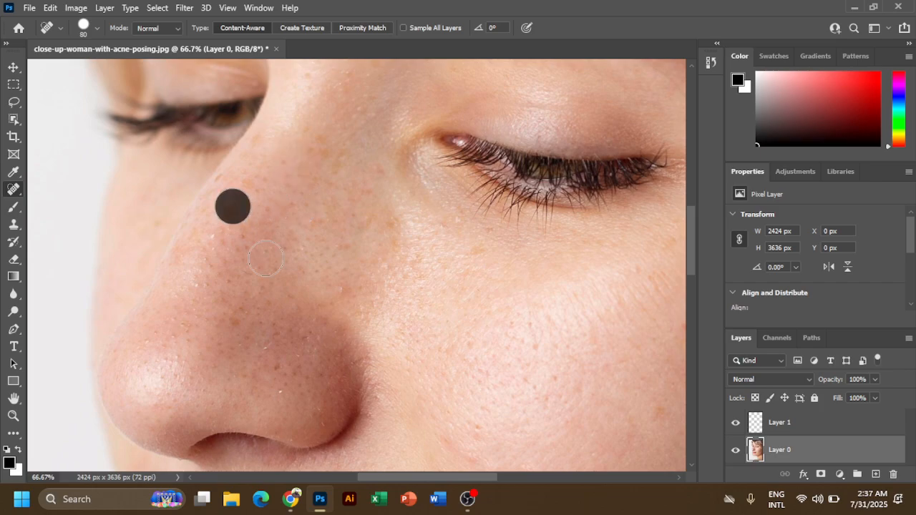
left_click(252, 189)
left_click(260, 138)
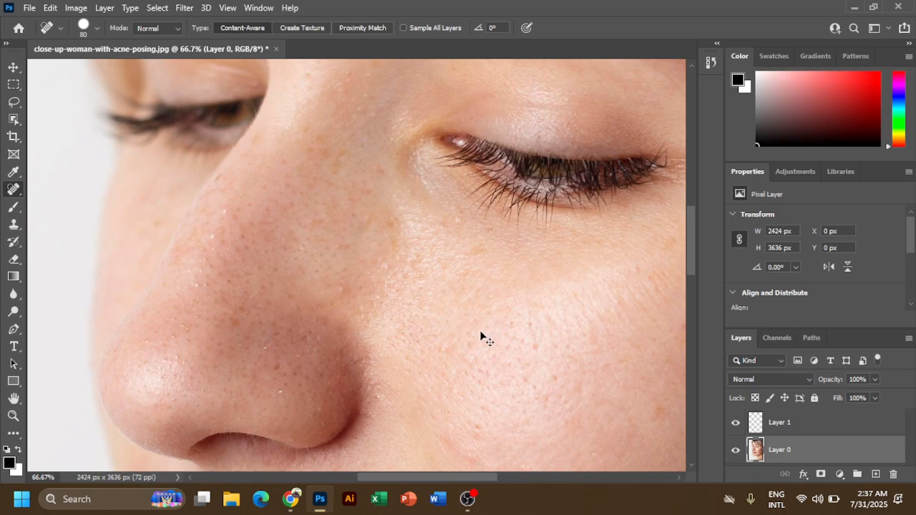
Heal the brown freckle on the upper nose bridge beside the far eye with a 50 px brush.
left_click(250, 134)
left_click_drag(247, 136, 312, 184)
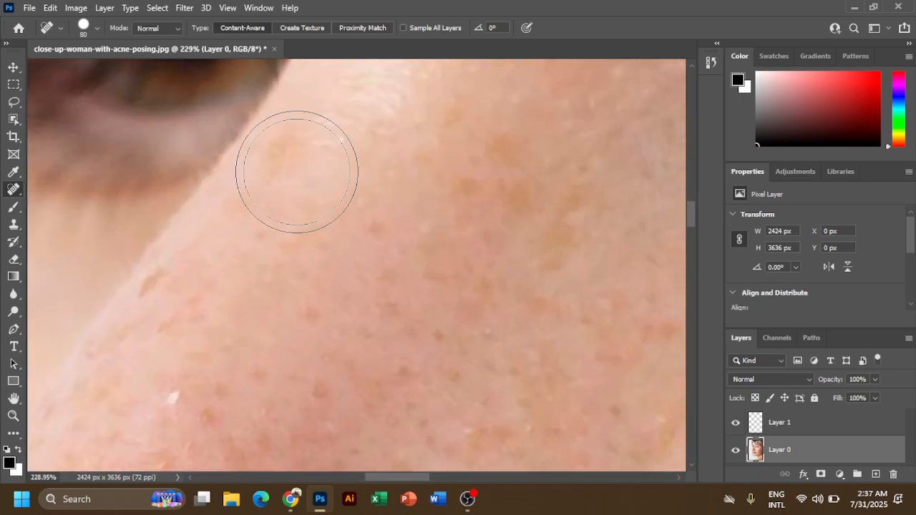
key("bracketleft")
key("bracketleft")
key("bracketleft")
left_click(289, 160)
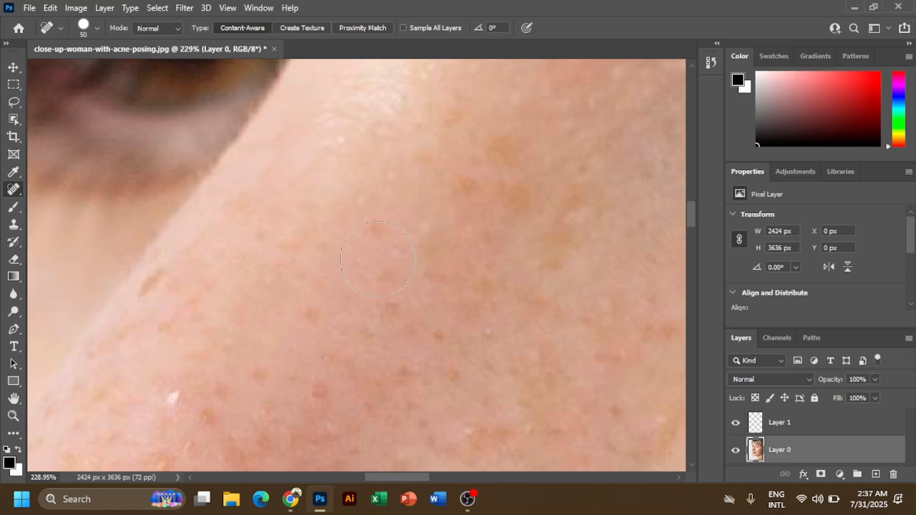
Heal the freckles between the nose bridge and the inner eye corner, plus a spot under the eye, with the 50 px brush.
left_click_drag(386, 267, 298, 116)
left_click(393, 239)
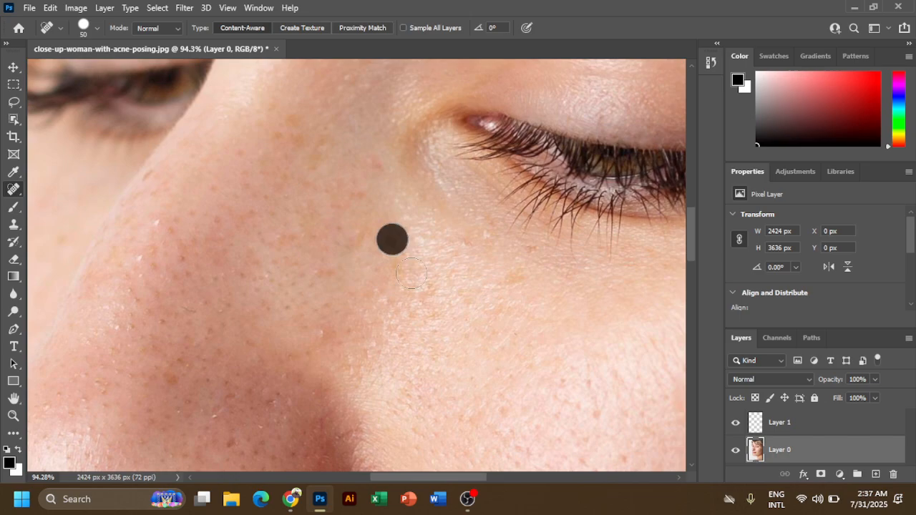
left_click(511, 279)
left_click(389, 268)
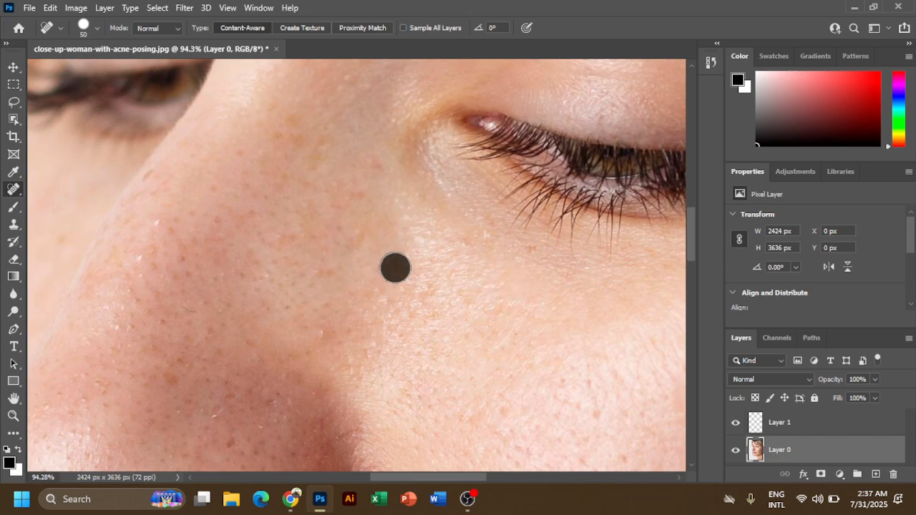
left_click(298, 143)
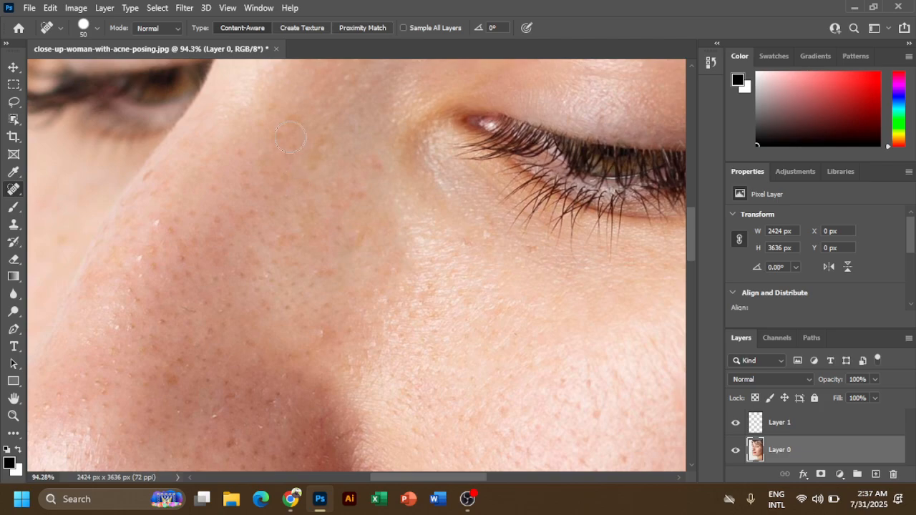
left_click_drag(371, 265, 368, 266)
Heal the small dark spots on the side and lower part of the nose with the 50 px brush.
left_click_drag(223, 348, 332, 228)
left_click(281, 256)
mouse_move(282, 294)
left_mouse_down()
mouse_move(337, 283)
mouse_move(310, 277)
left_mouse_up()
left_click_drag(353, 343, 353, 247)
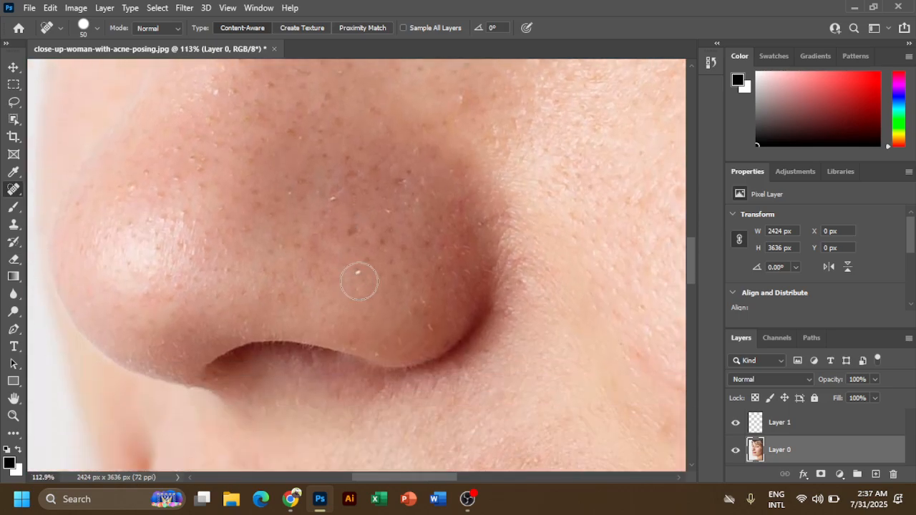
left_click(353, 231)
left_click(287, 140)
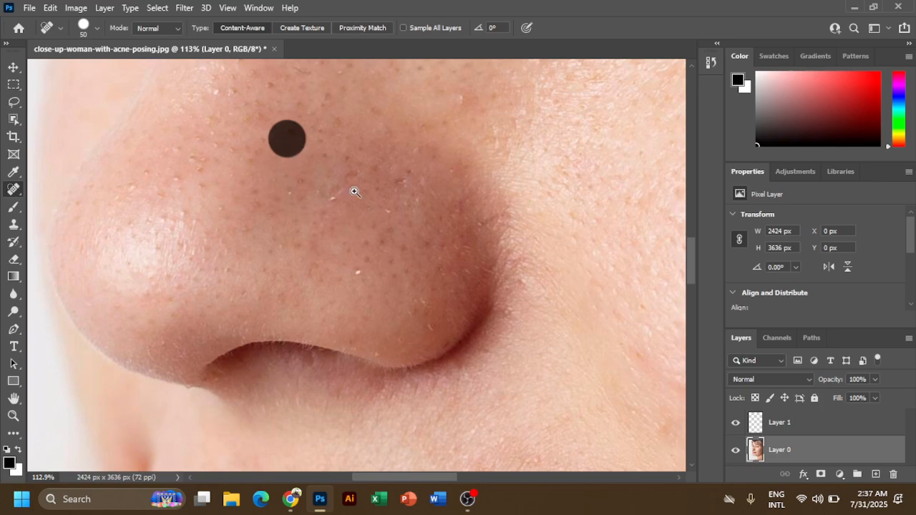
Heal the reddish spots on the middle and upper cheek below the outer eye corner.
mouse_move(419, 215)
left_mouse_down()
mouse_move(354, 205)
mouse_move(391, 216)
mouse_move(315, 391)
mouse_move(317, 466)
left_mouse_up()
left_click_drag(264, 308, 375, 425)
left_click_drag(391, 136, 351, 309)
left_click_drag(559, 296, 339, 137)
left_click_drag(559, 297, 405, 106)
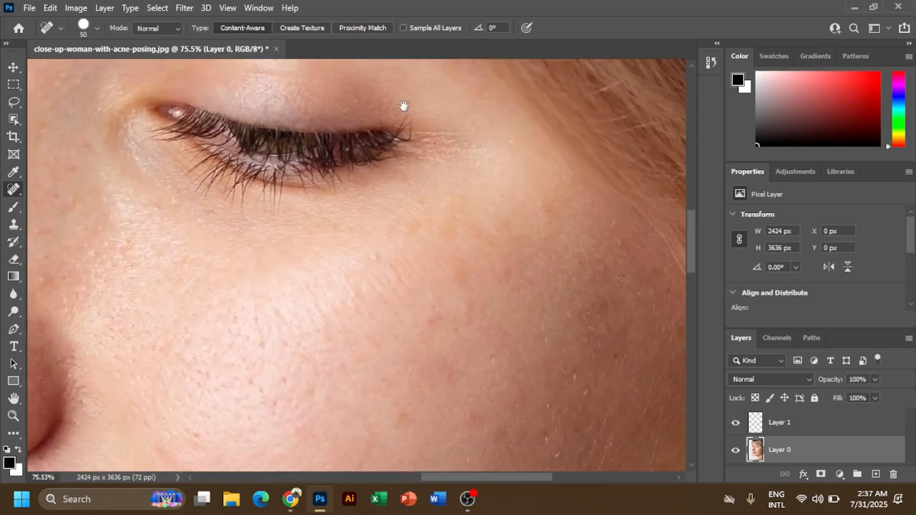
left_click_drag(558, 311, 481, 198)
left_click(327, 313)
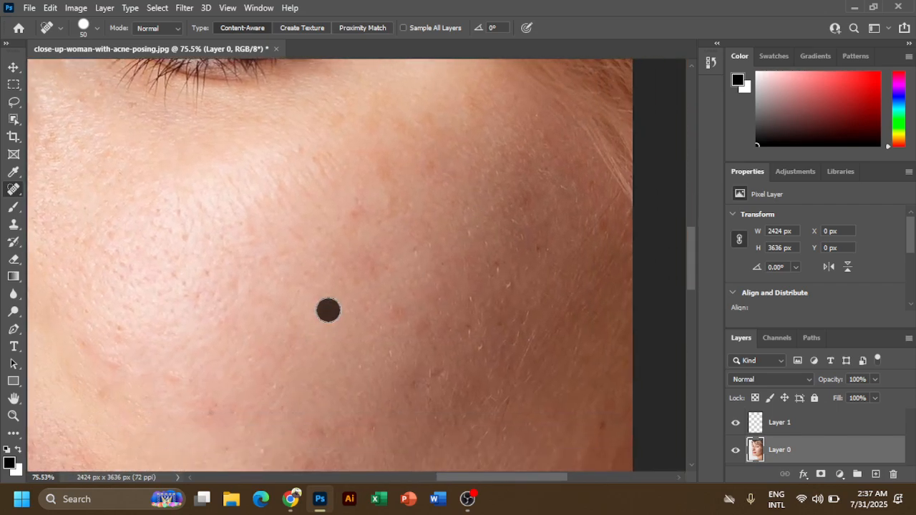
left_click(401, 314)
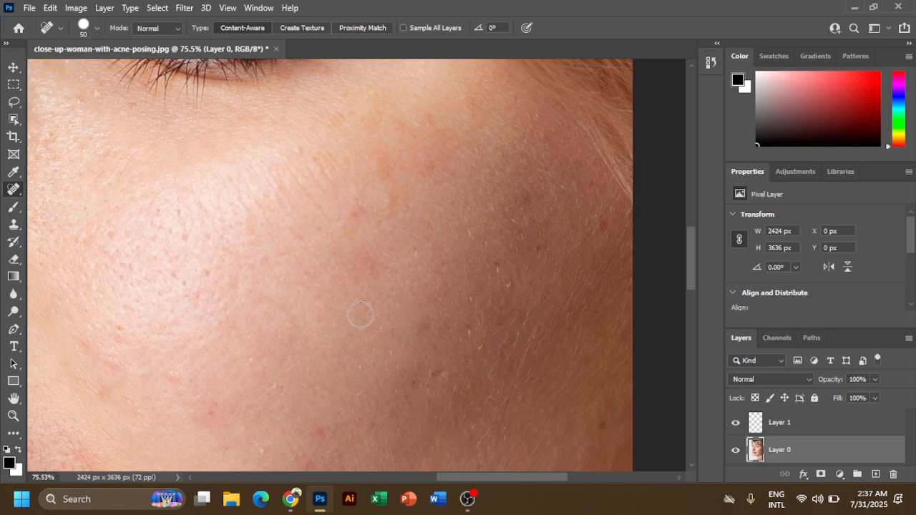
left_click(355, 209)
left_click(384, 170)
Heal the row of light brown freckles just below the outer eye corner, out toward the hairline.
left_click_drag(398, 177, 394, 272)
left_click(332, 245)
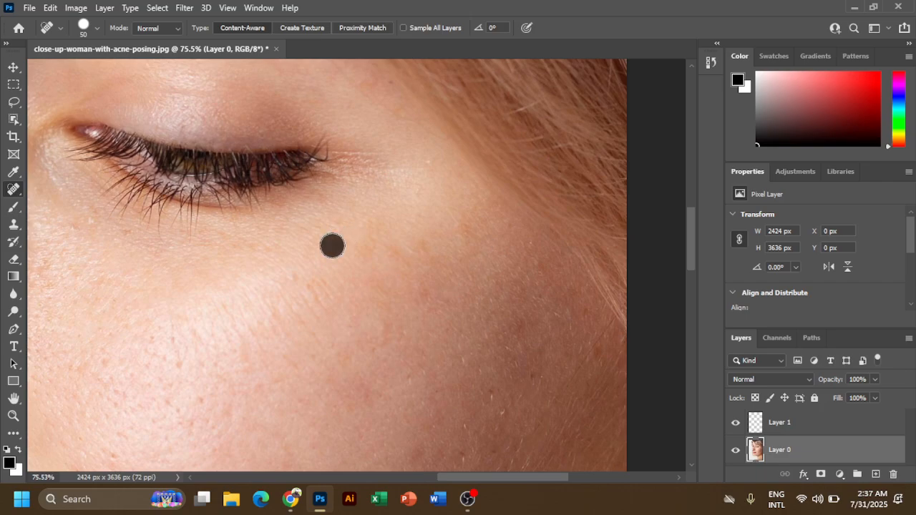
left_click(367, 247)
left_click(394, 250)
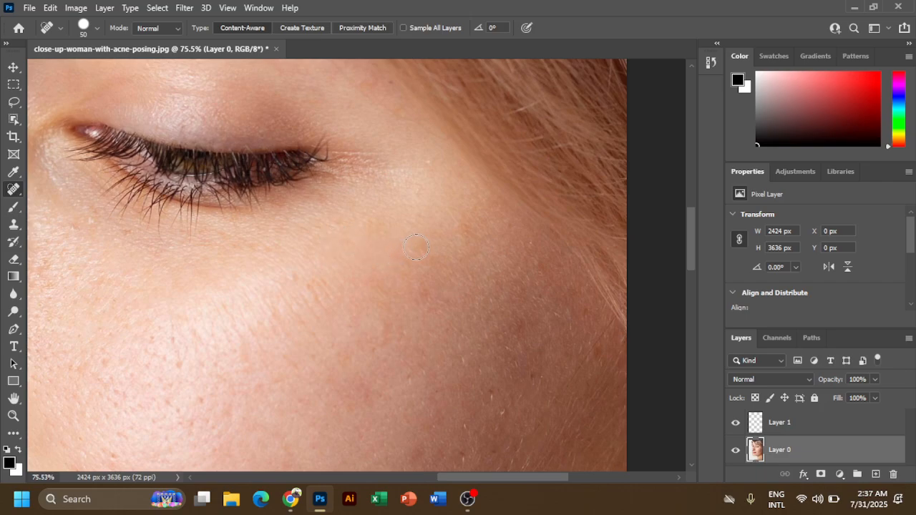
left_click(422, 247)
left_click(465, 231)
Heal the dark spots and small bumps on the shaded outer cheek with the 50 px brush.
left_click_drag(456, 270, 416, 116)
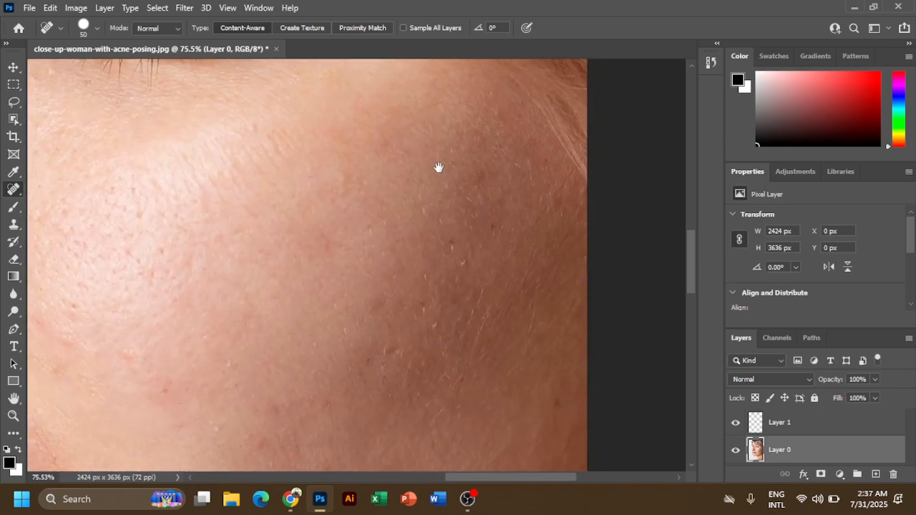
left_click(494, 224)
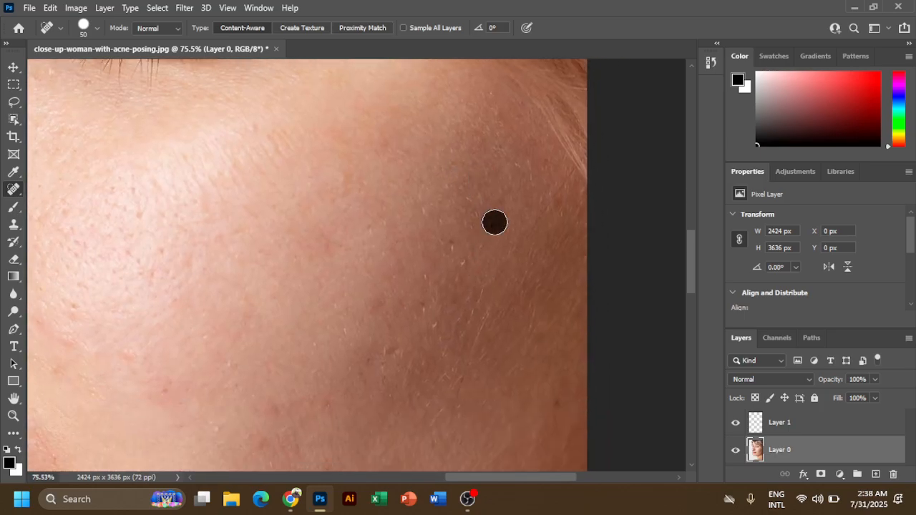
left_click(450, 238)
left_click(459, 305)
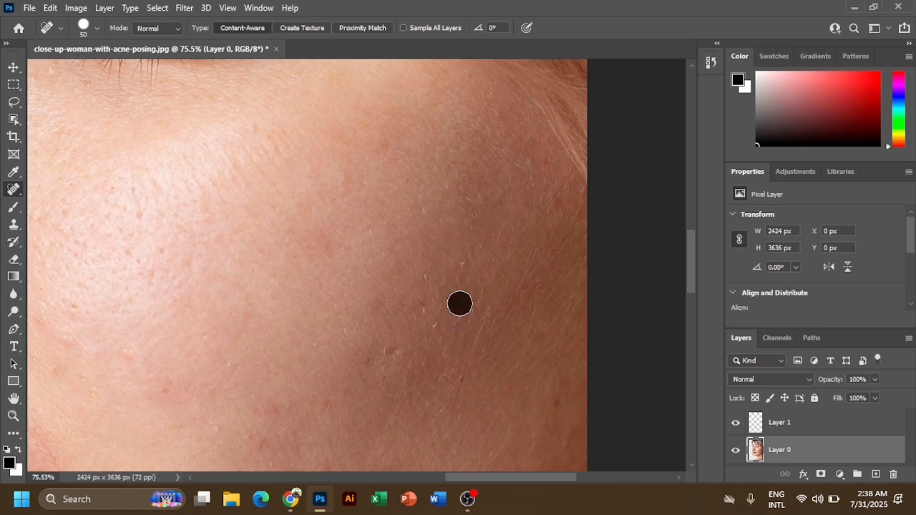
left_click(419, 309)
left_click(390, 352)
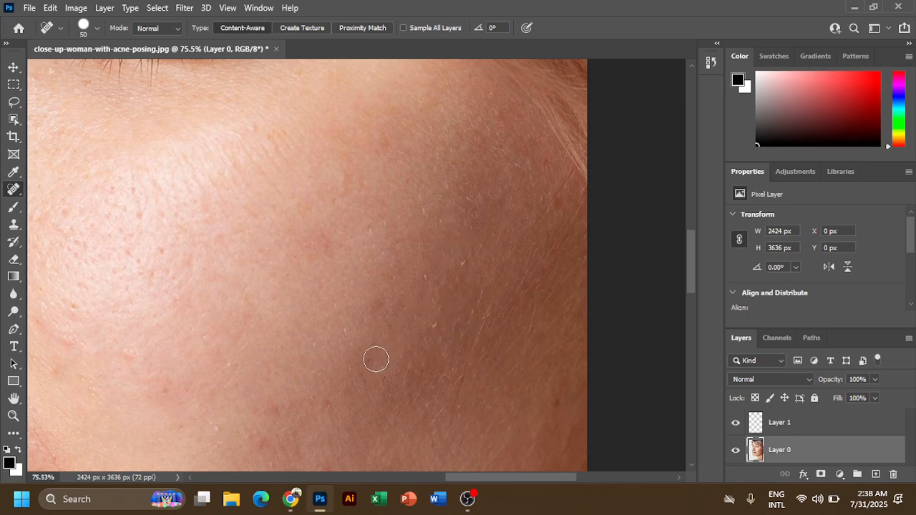
left_click(375, 360)
Heal the marks on the lower cheek and the red spots between the cheek and the upper lip.
left_click_drag(375, 365, 458, 164)
left_click(404, 215)
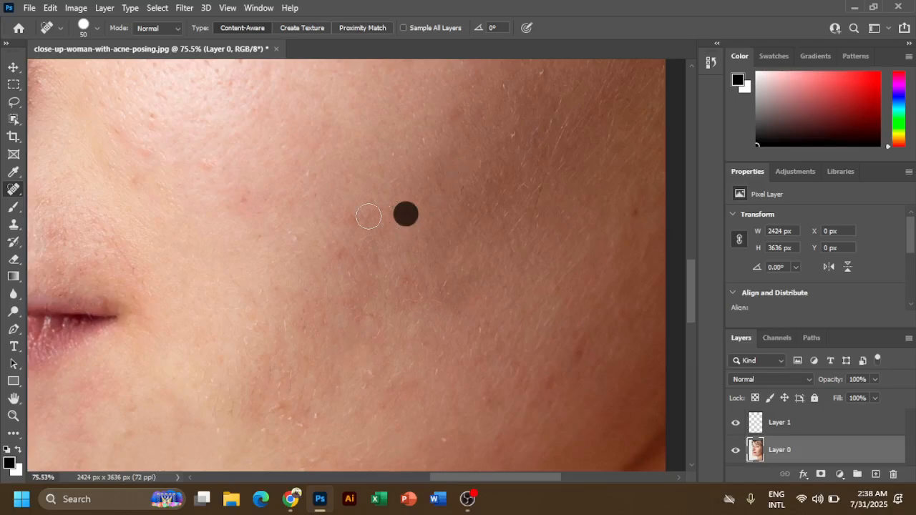
left_click(358, 220)
left_click(336, 255)
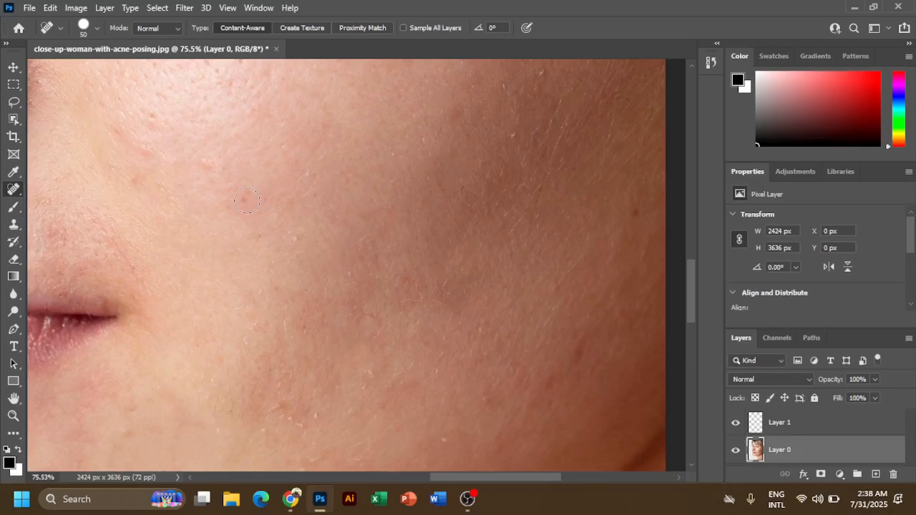
left_click(247, 200)
left_click(211, 164)
left_click(149, 148)
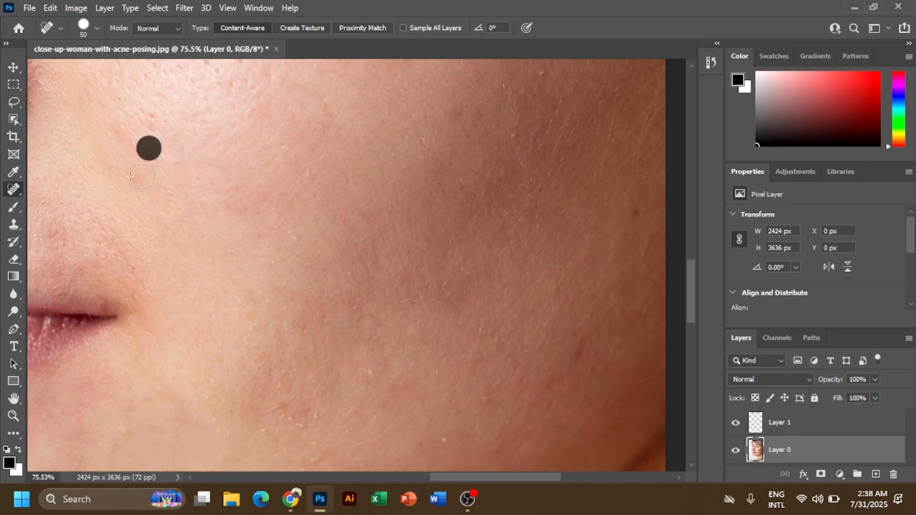
left_click(135, 186)
Heal the remaining spots along the jaw and on the cheek beside the mouth.
left_click_drag(305, 327, 376, 174)
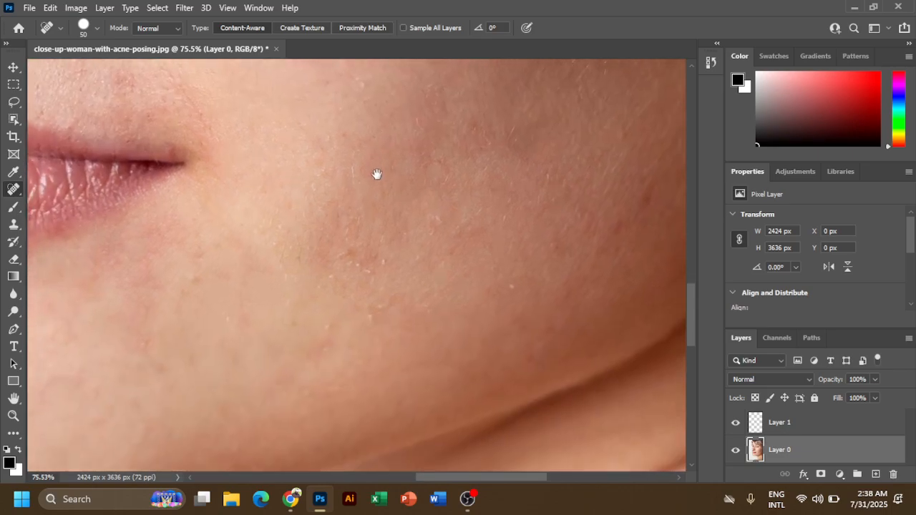
left_click(346, 254)
left_click(647, 199)
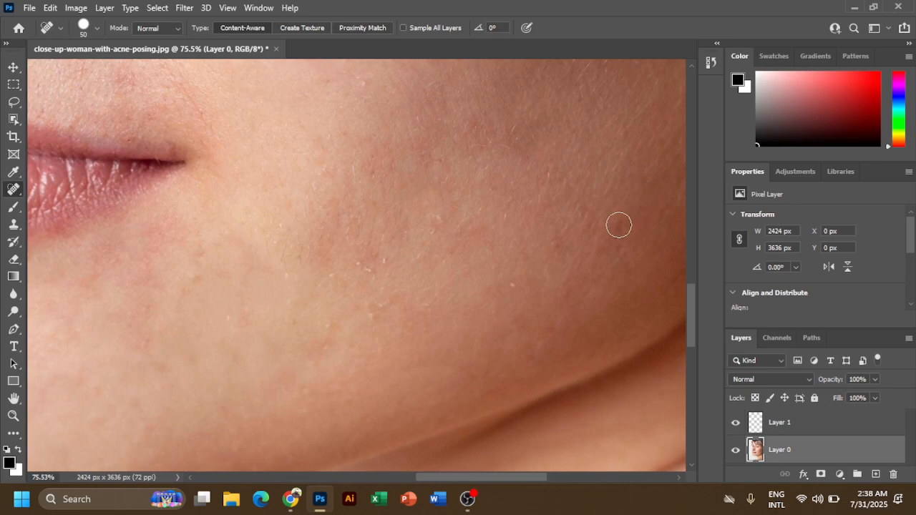
left_click(620, 225)
left_click_drag(366, 317, 298, 278)
scroll(299, 278, "up", 3)
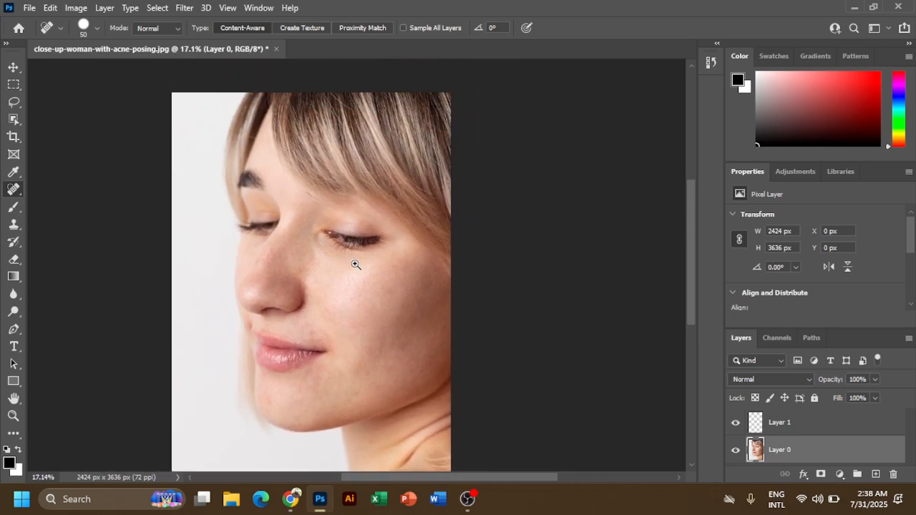
Place the original close-up-woman-with-acne-posing photo as an embedded image, unscaled, covering the whole canvas.
left_click(28, 8)
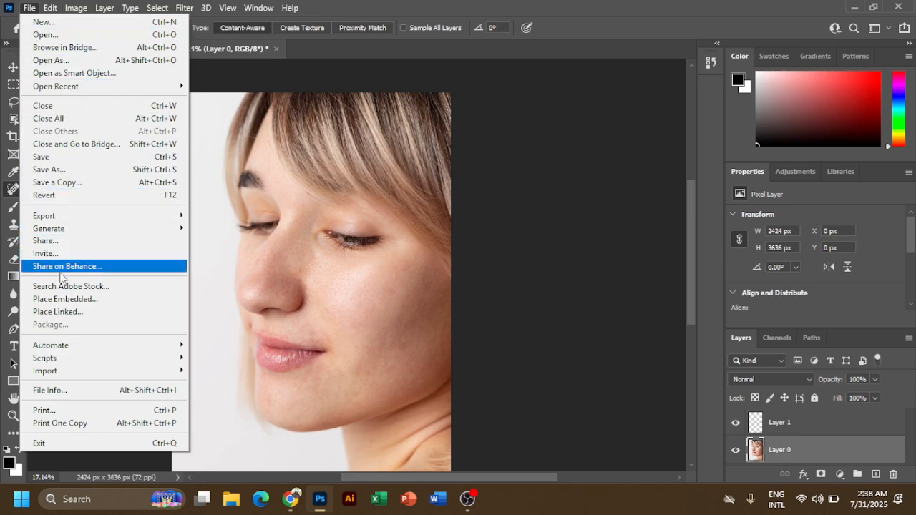
left_click(66, 299)
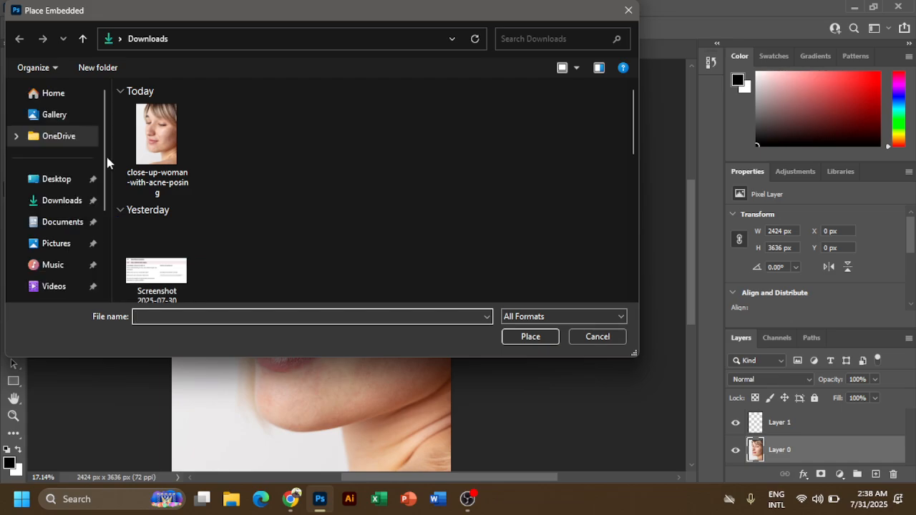
left_click(156, 151)
left_click(522, 337)
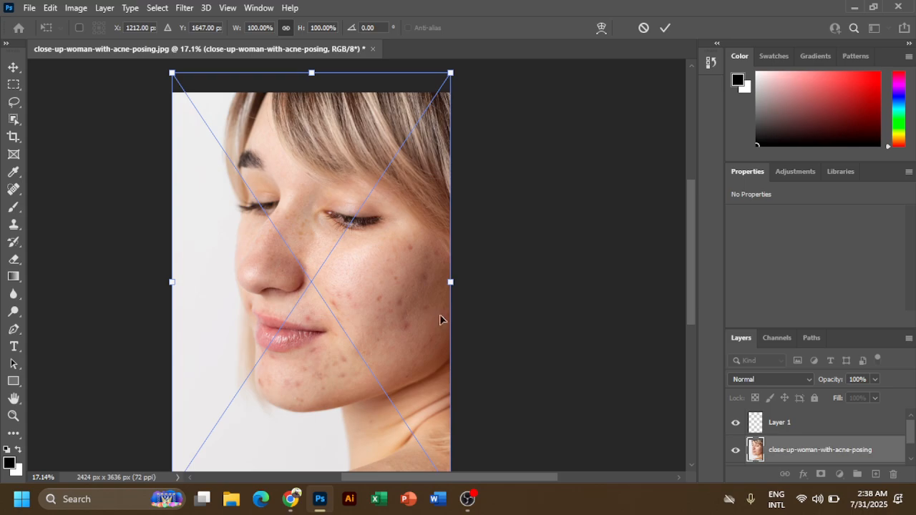
left_click_drag(445, 316, 375, 320)
scroll(816, 428, "down", 1)
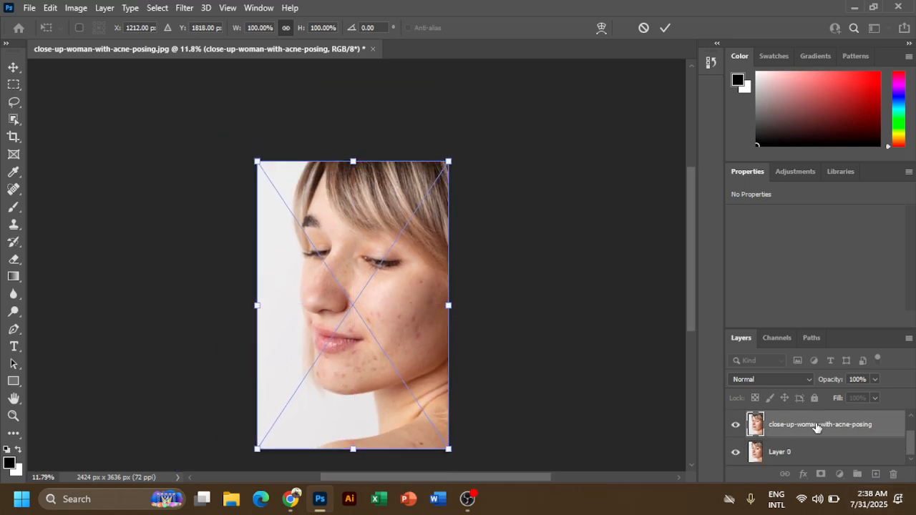
key("Return")
Reorder the layers so the retouched Layer 0 sits above the placed original photo.
scroll(816, 427, "up", 1)
key("j")
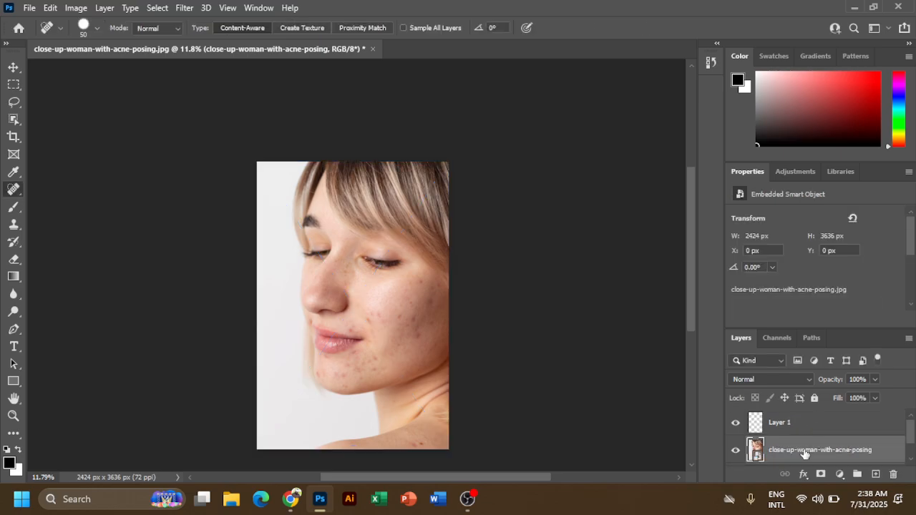
scroll(804, 451, "down", 1)
mouse_move(803, 426)
left_mouse_down()
mouse_move(803, 470)
mouse_move(806, 424)
left_mouse_up()
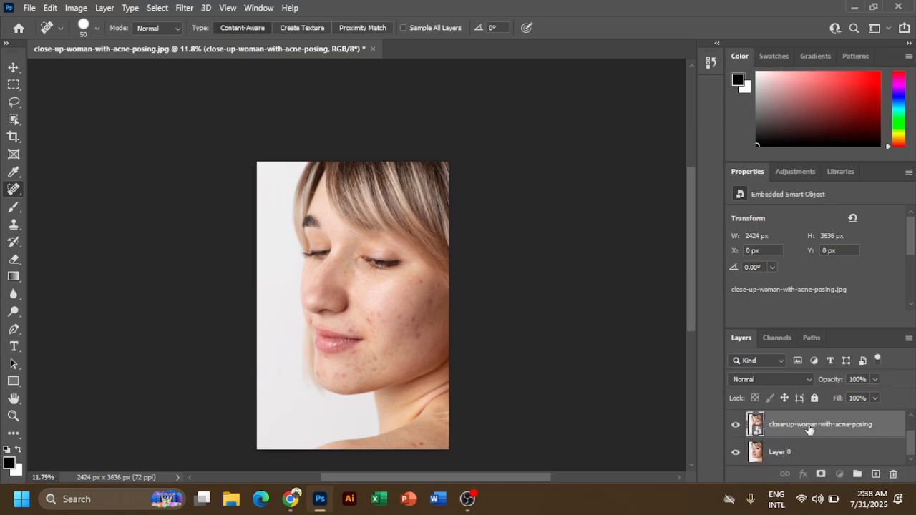
left_click_drag(814, 456, 807, 420)
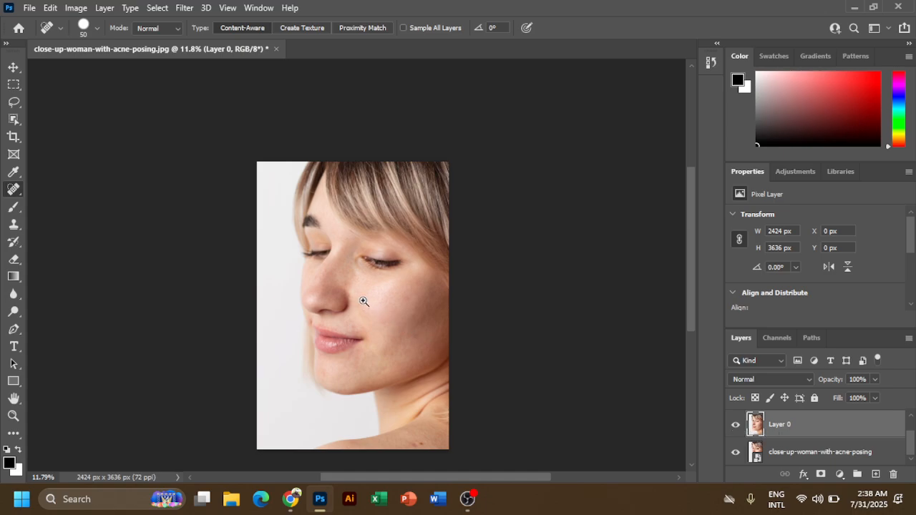
Toggle Layer 0's visibility off and on to compare the retouched face with the original.
left_click_drag(364, 301, 421, 301)
left_click_drag(420, 300, 406, 274)
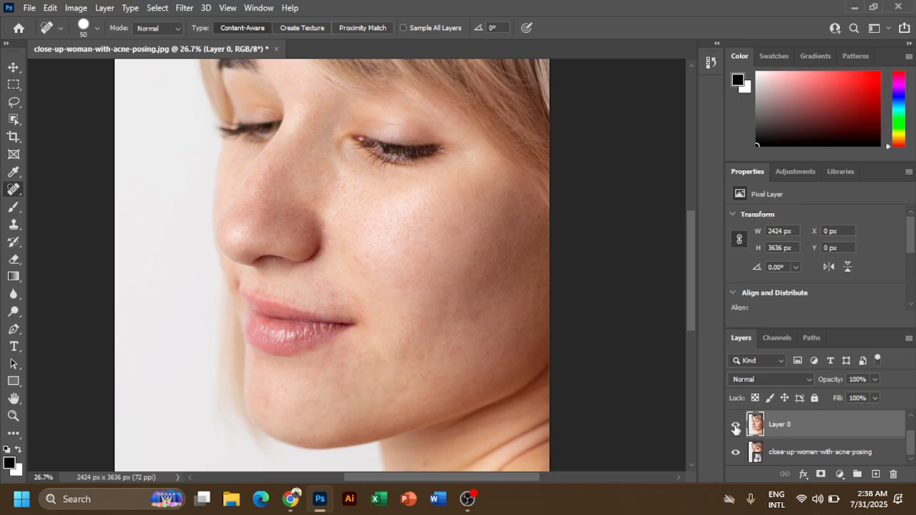
left_click(735, 426)
left_click(736, 426)
scroll(489, 266, "down", 5)
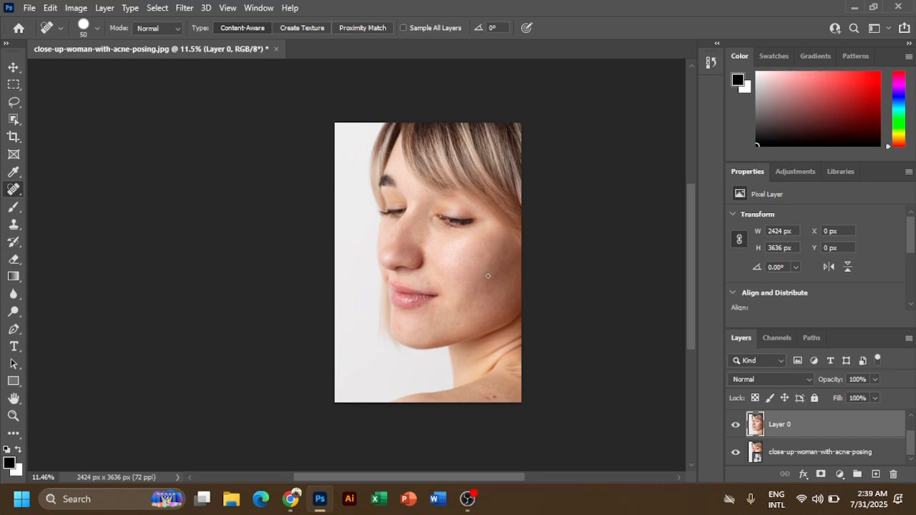
scroll(791, 438, "up", 1)
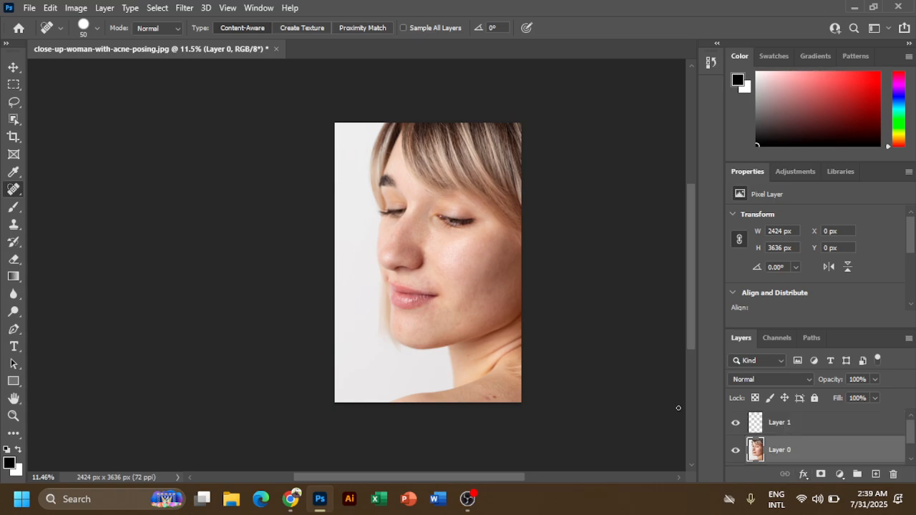
Move Layer 0 to about X -549 px, Y 1221 px and the placed original to about X -131 px, Y 941 px.
left_click(12, 67)
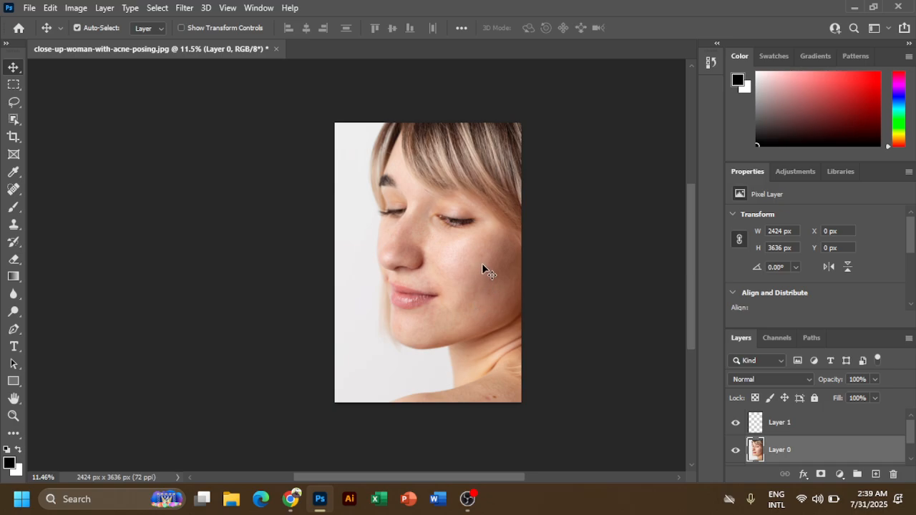
left_click_drag(483, 269, 441, 327)
left_click_drag(441, 355, 442, 356)
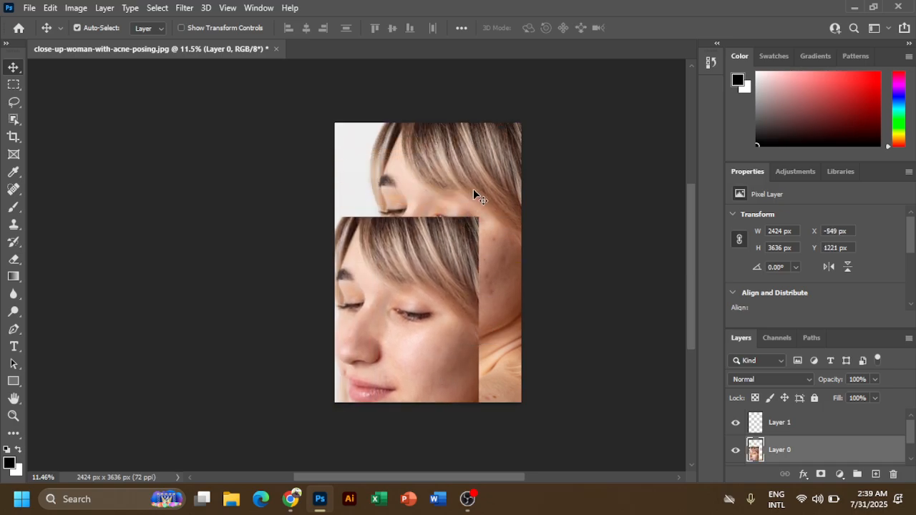
left_click_drag(474, 189, 463, 262)
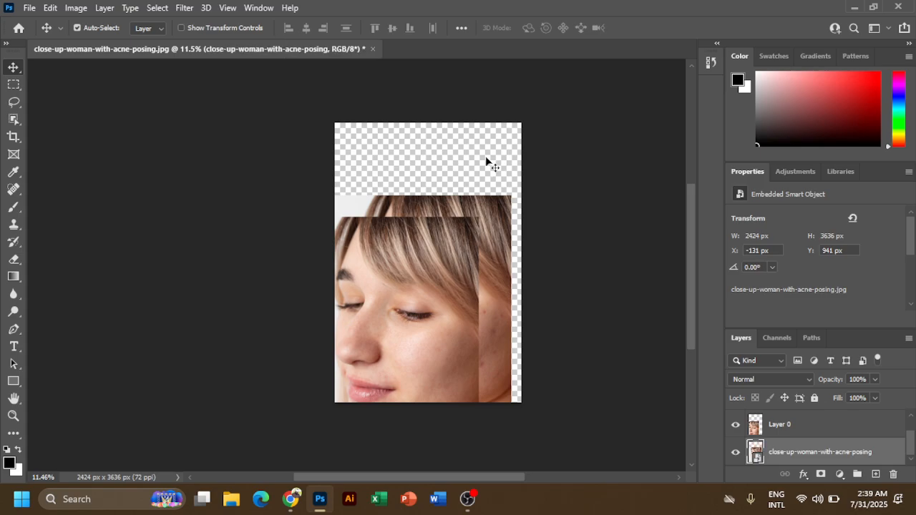
Move Layer 0 and the placed original photo back to X 0 px, Y 0 px so both fill the canvas.
key("ctrl+space")
left_click_drag(446, 257, 455, 238)
left_click_drag(454, 189, 470, 103)
left_click_drag(383, 272, 427, 159)
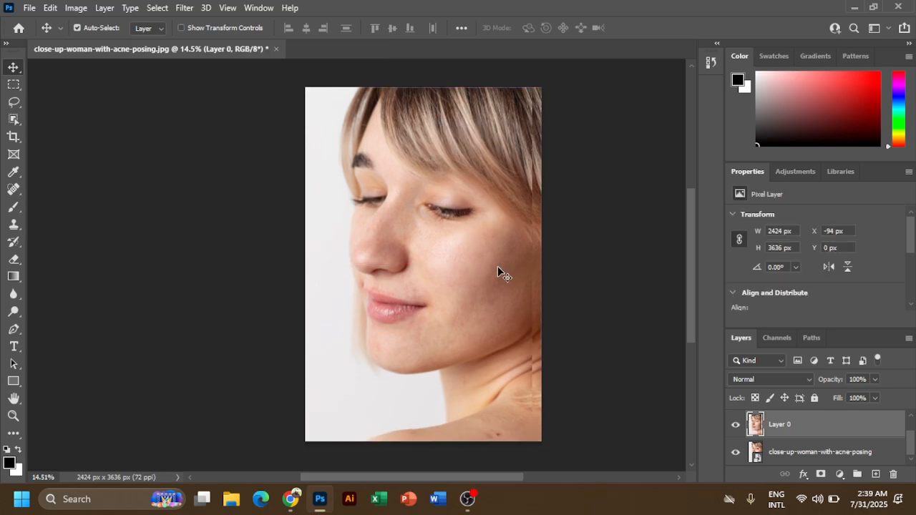
left_click_drag(501, 267, 508, 268)
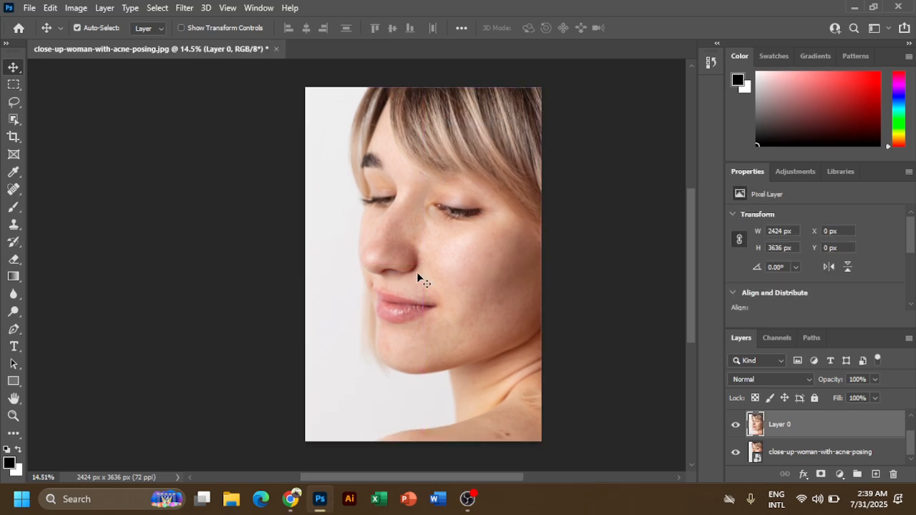
left_click(123, 209)
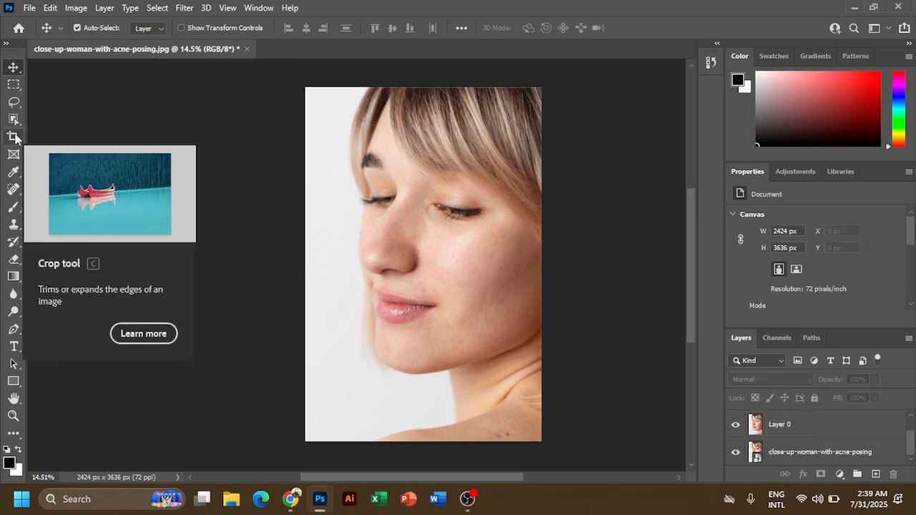
Extend the canvas beyond its right edge to about 4724 px wide with Crop, and move Layer 0 to X 2300 px beside the original.
left_click(14, 137)
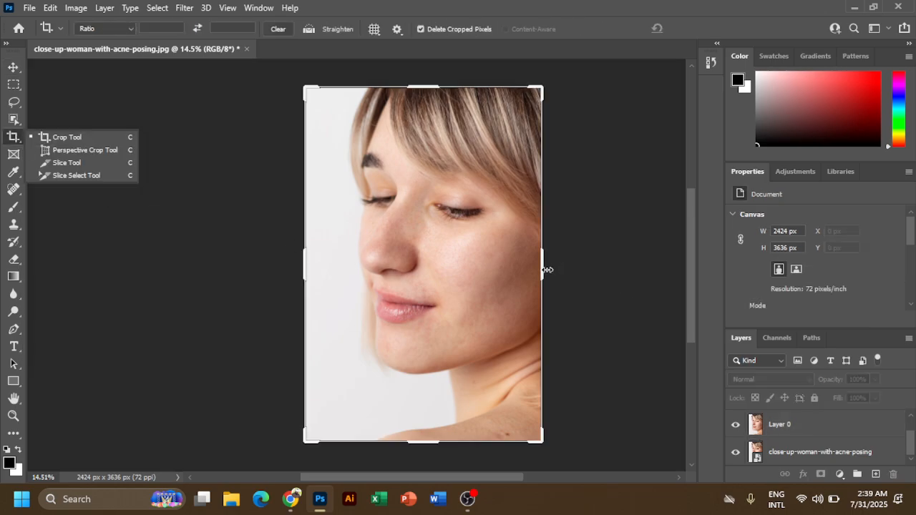
left_click_drag(547, 269, 653, 276)
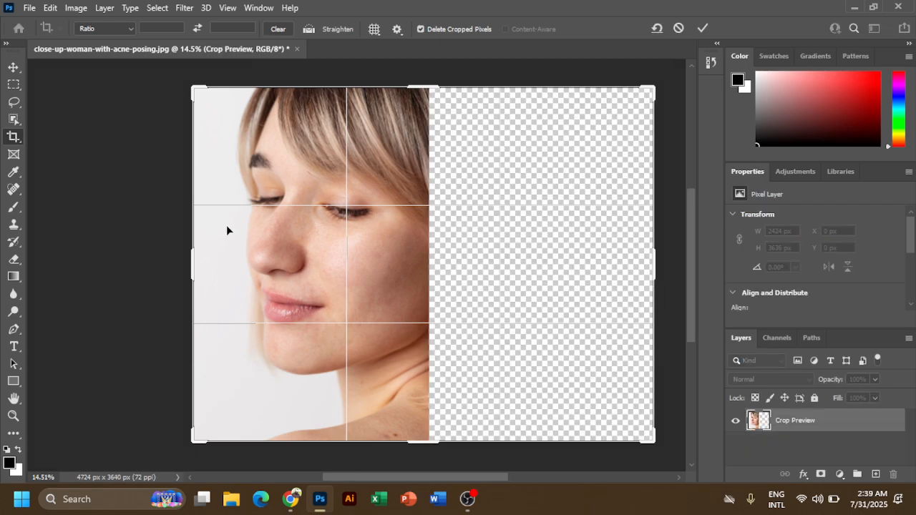
key("Return")
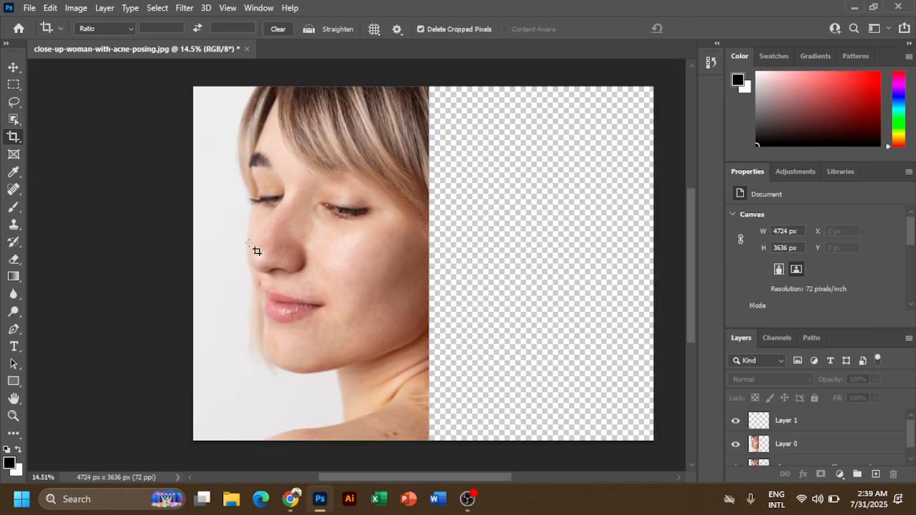
left_click(15, 69)
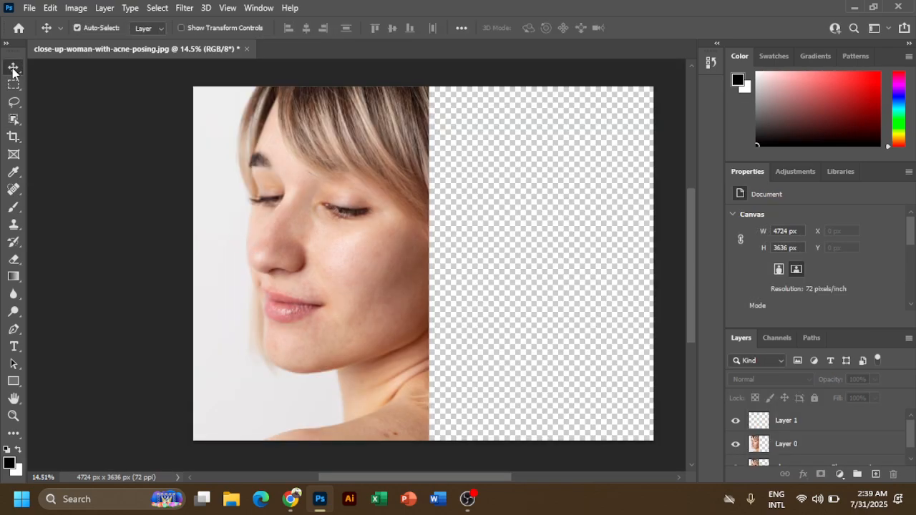
left_click_drag(340, 270, 561, 266)
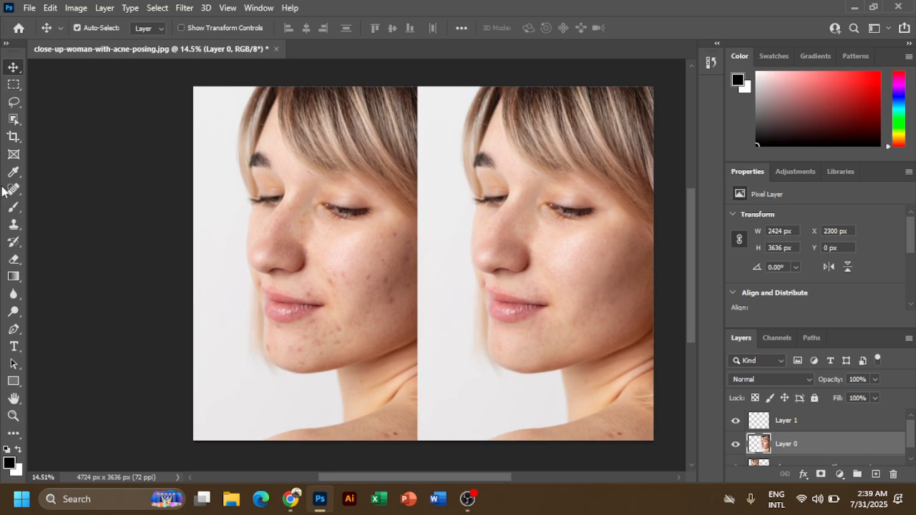
Extend the canvas beyond its left edge with the Crop tool to a total width of about 5606 px.
left_click(13, 138)
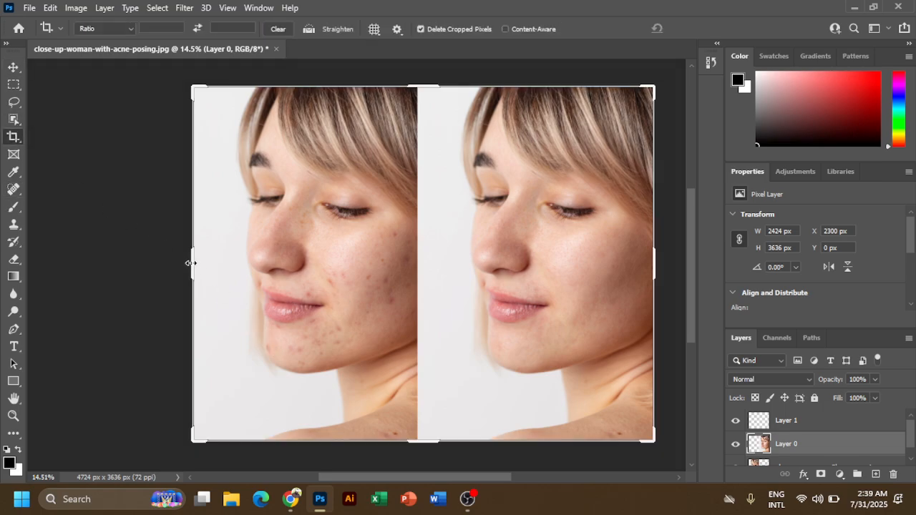
left_click_drag(190, 263, 145, 262)
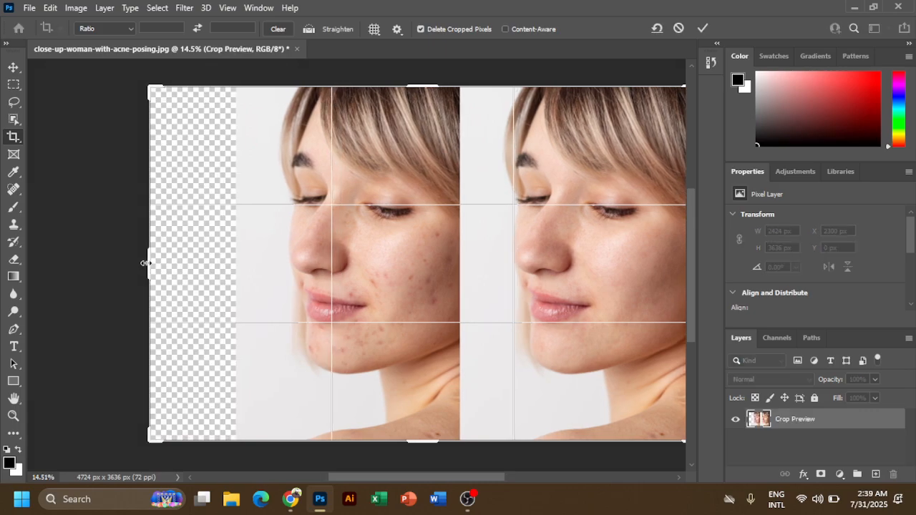
key("Return")
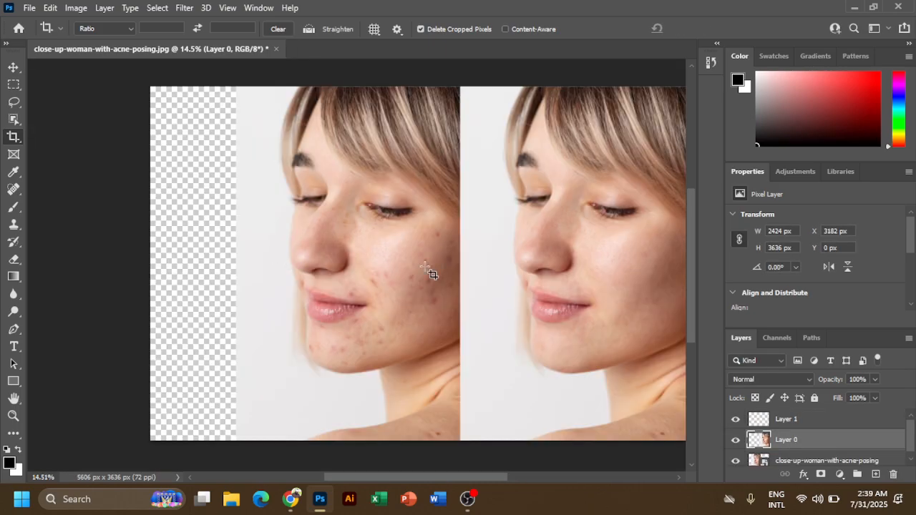
Swap the two photos, placing Layer 0 at X 0 px, Y 0 px and the original at X 2424 px, Y 0 px.
left_click_drag(562, 270, 348, 266)
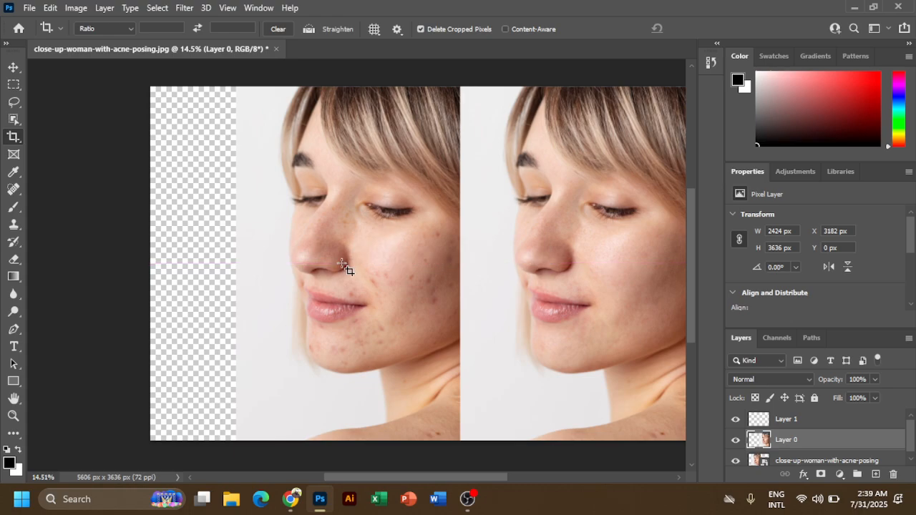
left_click(14, 71)
left_click_drag(607, 243, 274, 299)
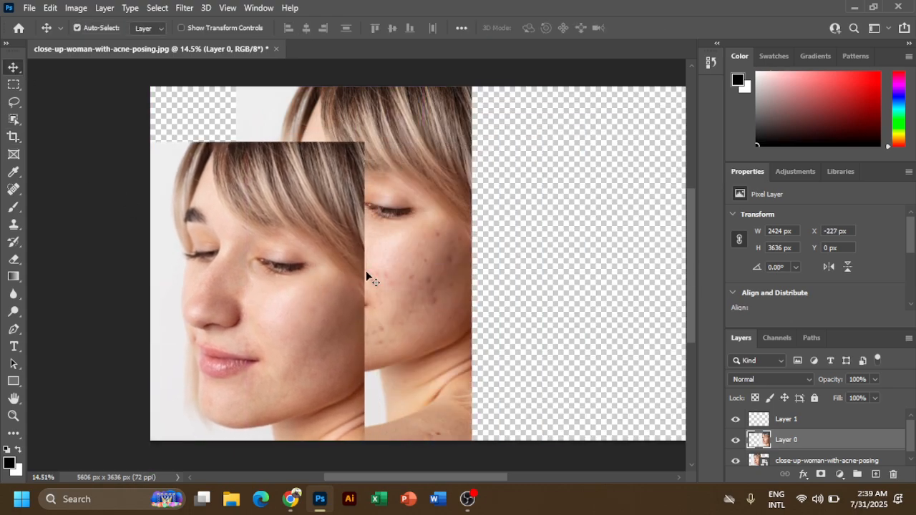
left_click_drag(437, 259, 636, 298)
left_click_drag(274, 303, 286, 250)
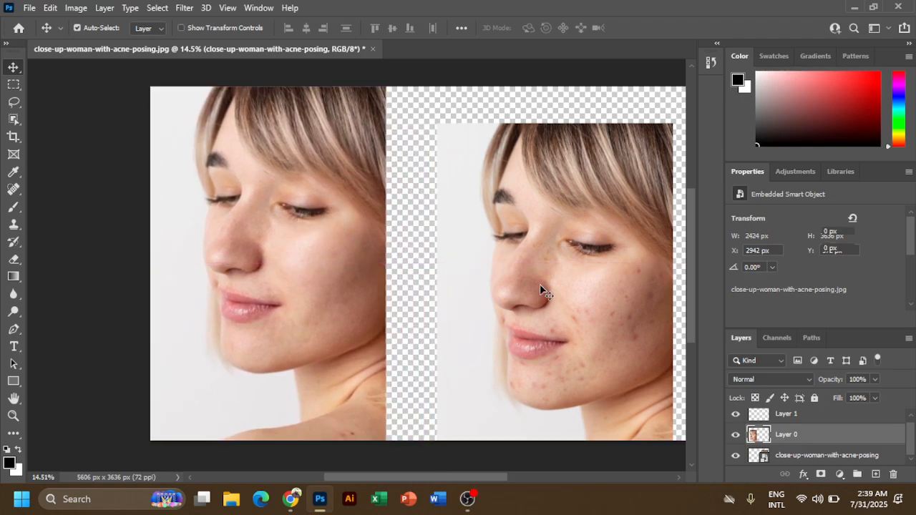
left_click_drag(540, 284, 501, 251)
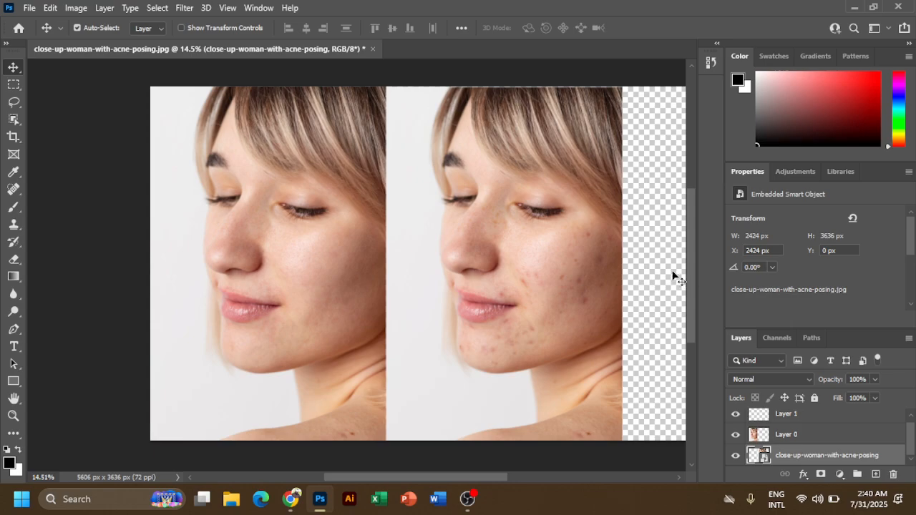
Crop the empty area beyond the original photo's right edge, making the canvas 4848 px wide.
mouse_move(450, 472)
left_mouse_down()
mouse_move(469, 473)
mouse_move(451, 472)
left_mouse_up()
left_click(14, 136)
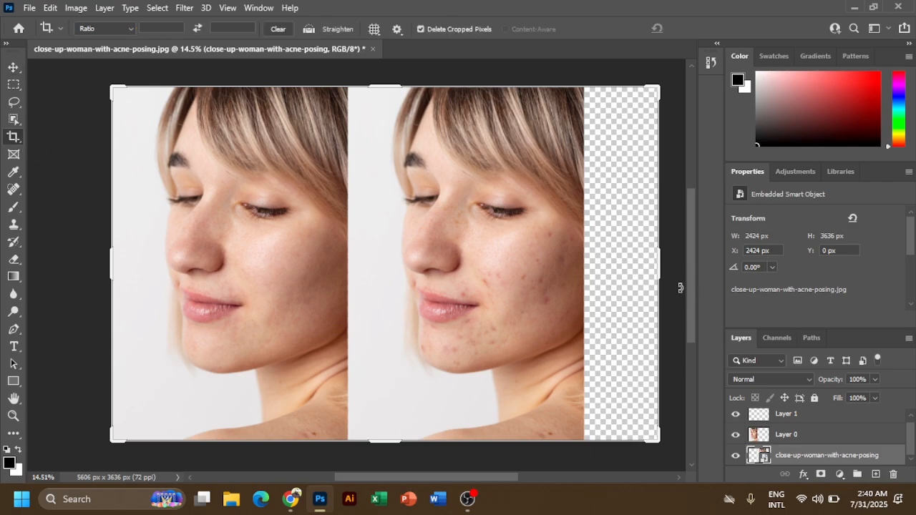
left_click_drag(660, 278, 621, 264)
key("Return")
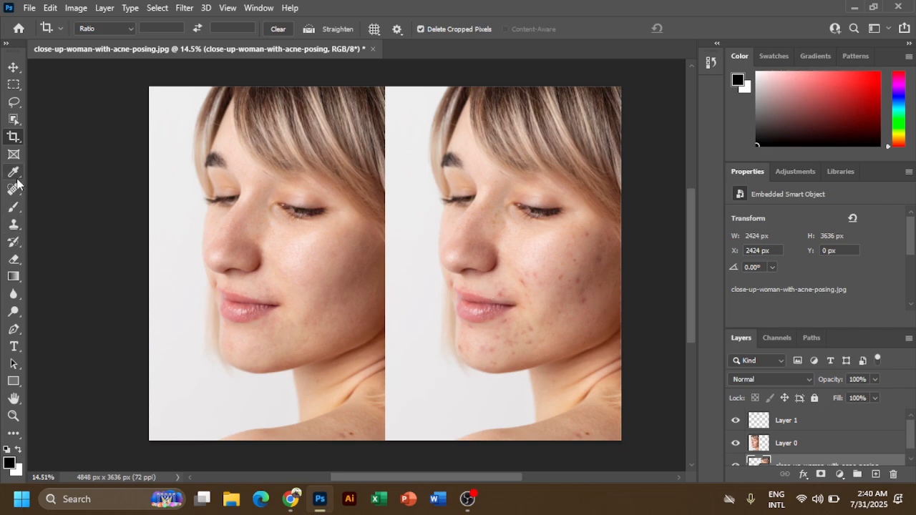
Widen the canvas on its right side to about 5041 px and move the original photo to X 2617 px, leaving a gap between the photos.
left_click(13, 137)
left_click_drag(622, 266, 633, 267)
key("Return")
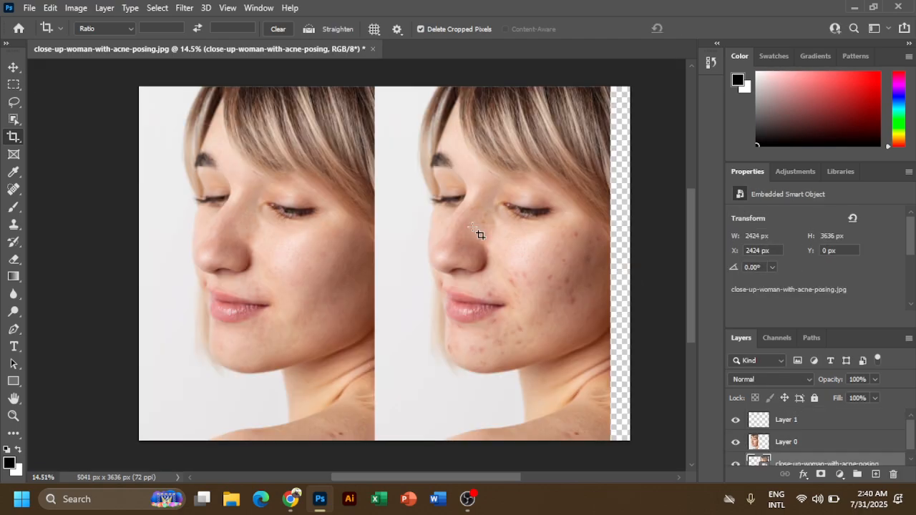
left_click(12, 70)
left_click_drag(458, 250, 478, 247)
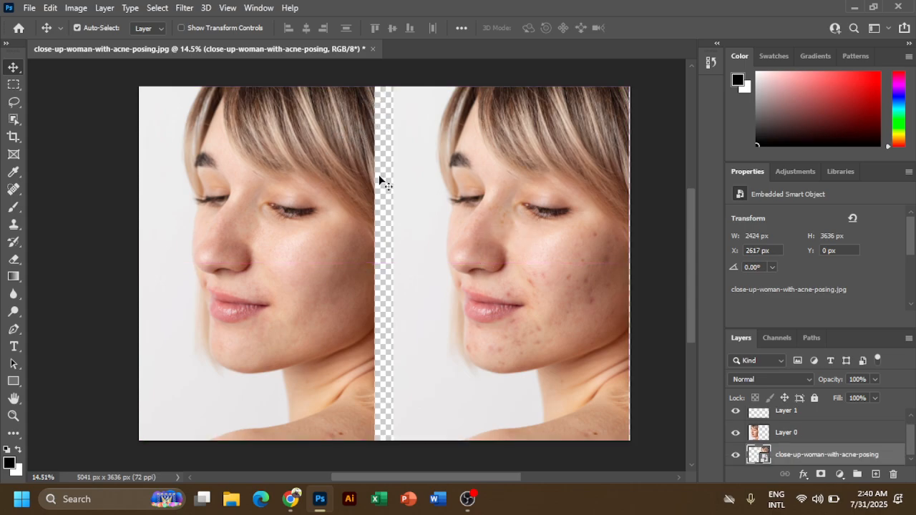
Select the vertical gap between the photos and fill it with a Solid Color layer in pink cb958b sampled from the lips.
left_click(14, 85)
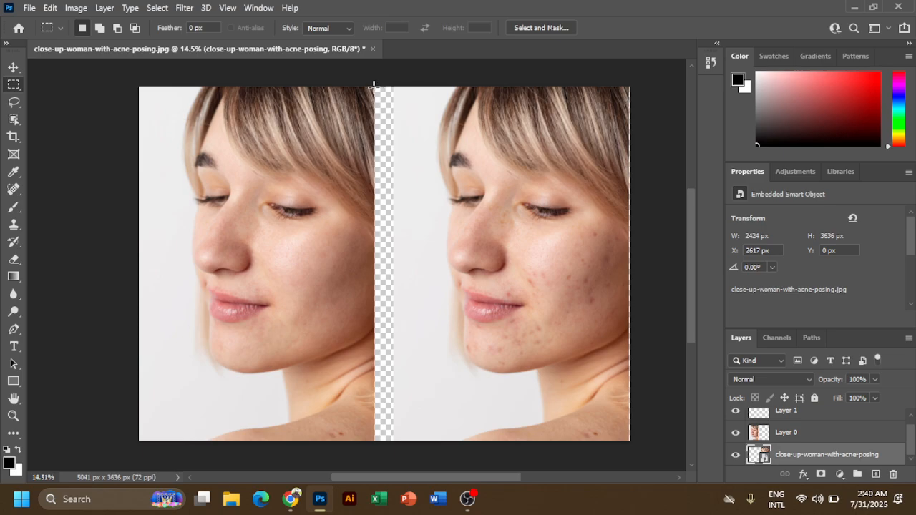
left_click_drag(371, 87, 396, 440)
left_click(840, 473)
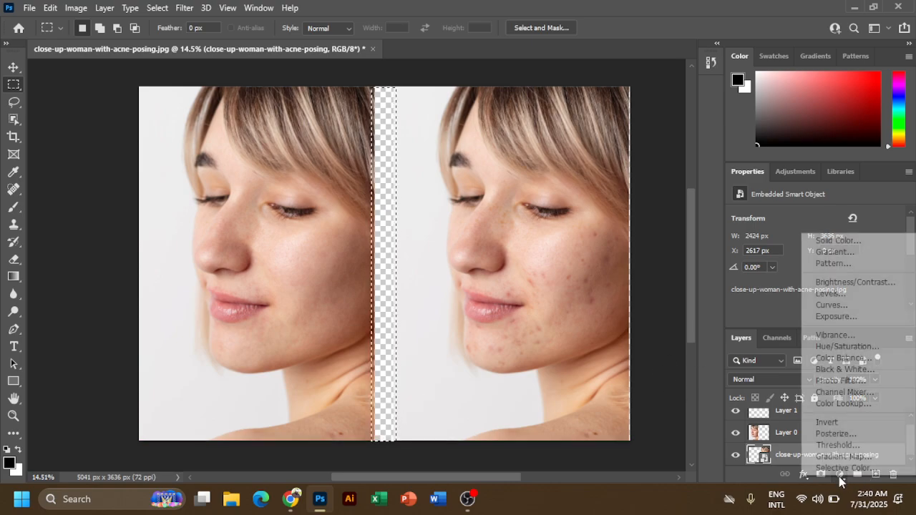
left_click(830, 241)
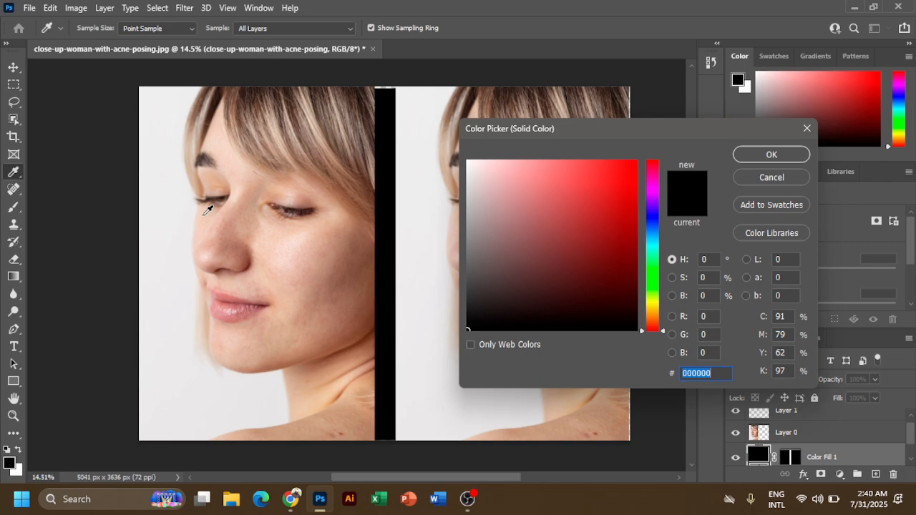
left_click(229, 308)
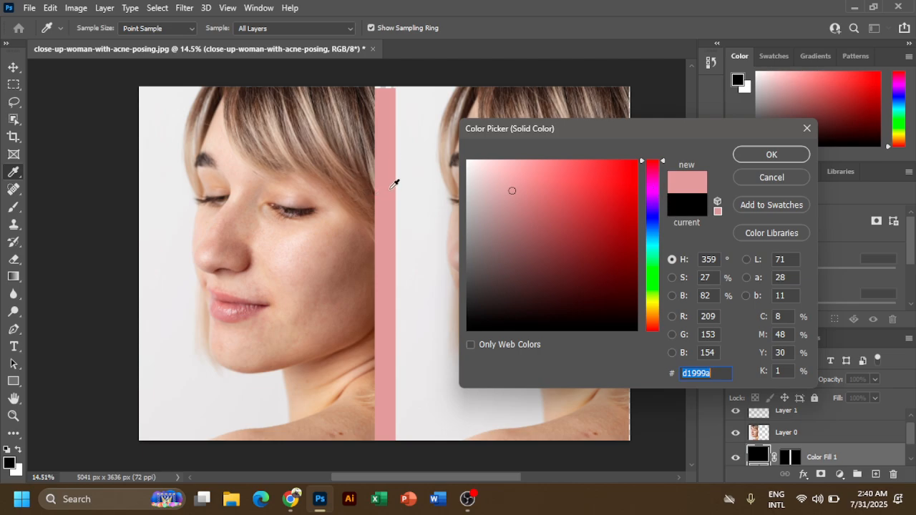
left_click(234, 302)
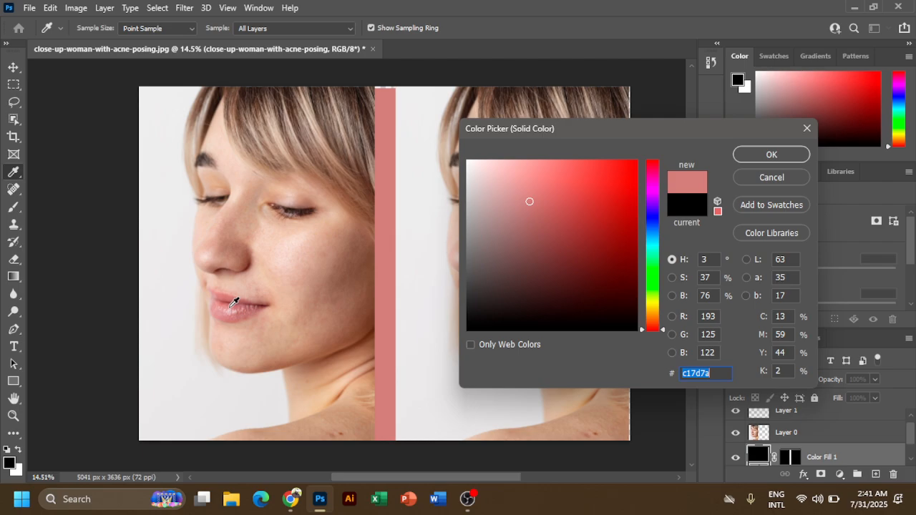
left_click(230, 306)
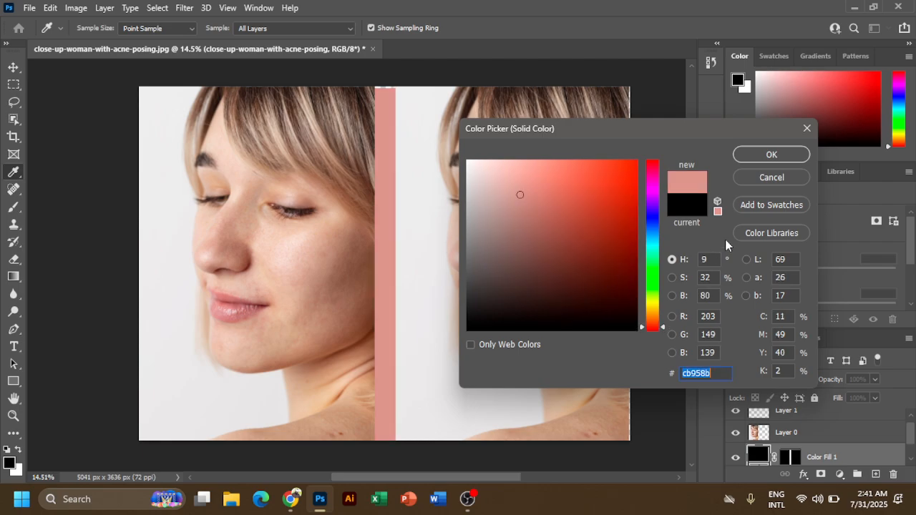
left_click(772, 154)
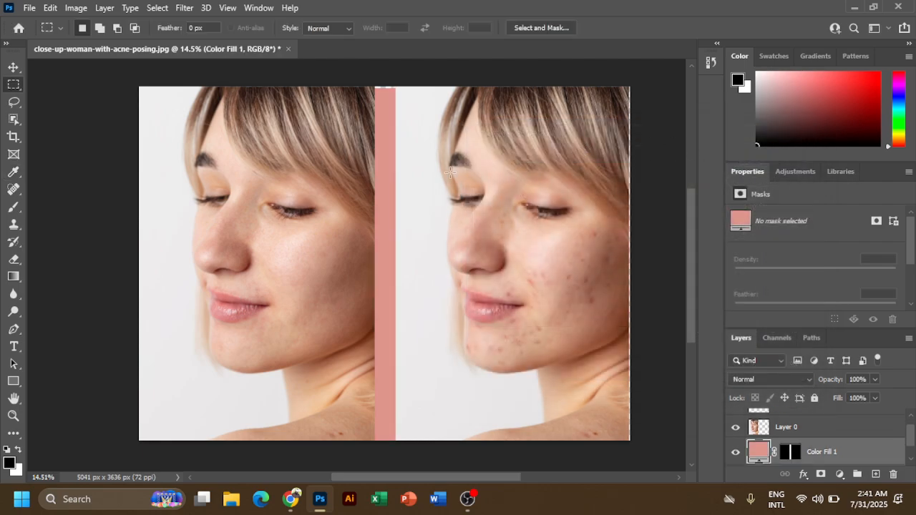
Shift the pink divider strip up and stretch its lower edge with Free Transform to span the full canvas height.
left_click(12, 68)
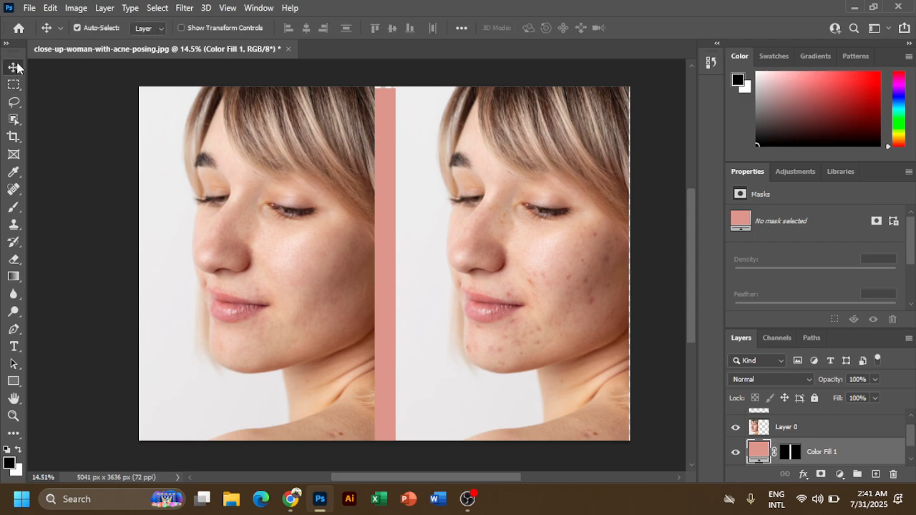
left_click_drag(380, 191, 381, 188)
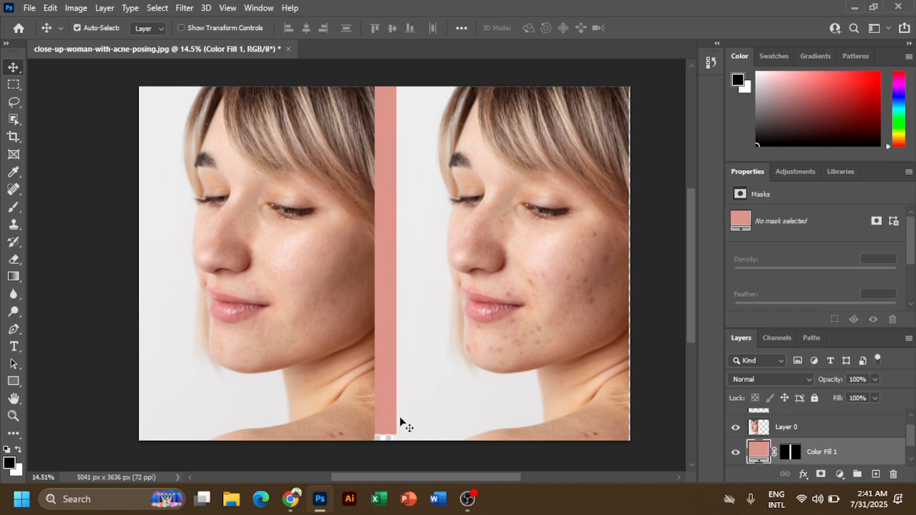
key("ctrl")
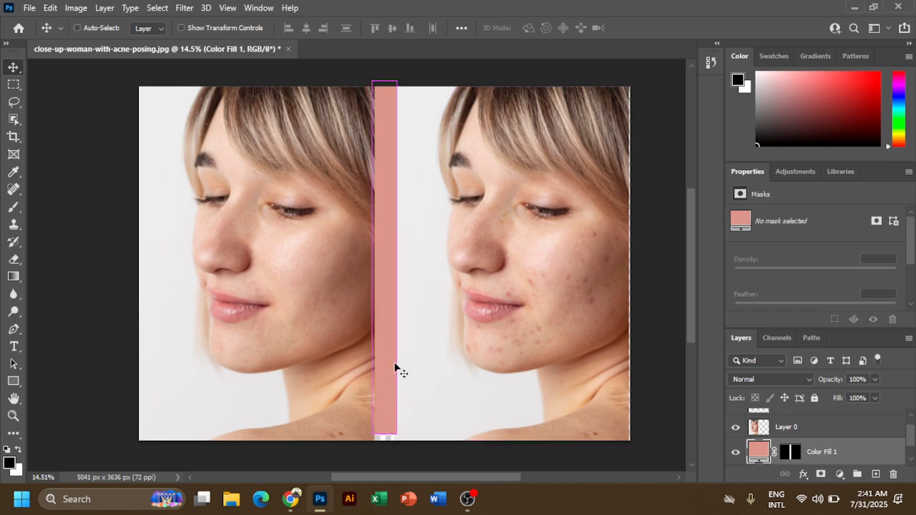
key("ctrl+t")
left_click_drag(384, 435, 384, 446)
key("Return")
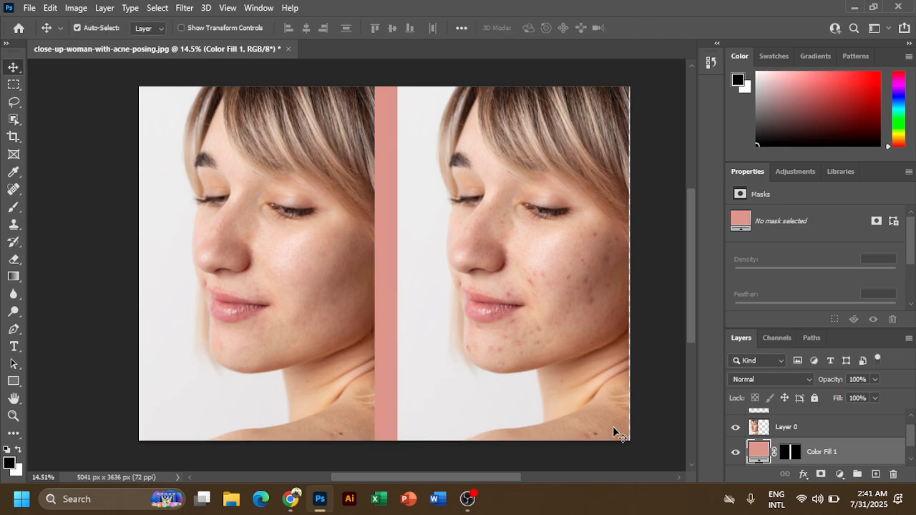
Place the original photo's layer above Color Fill 1 and move Layer 0 to X -36 px, Y 0 px to widen the visible divider.
scroll(819, 445, "down", 1)
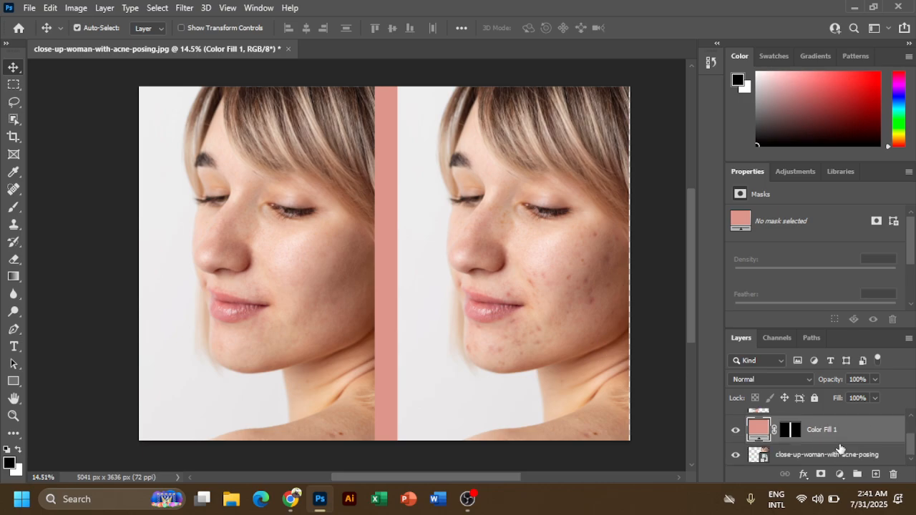
left_click_drag(857, 462, 853, 428)
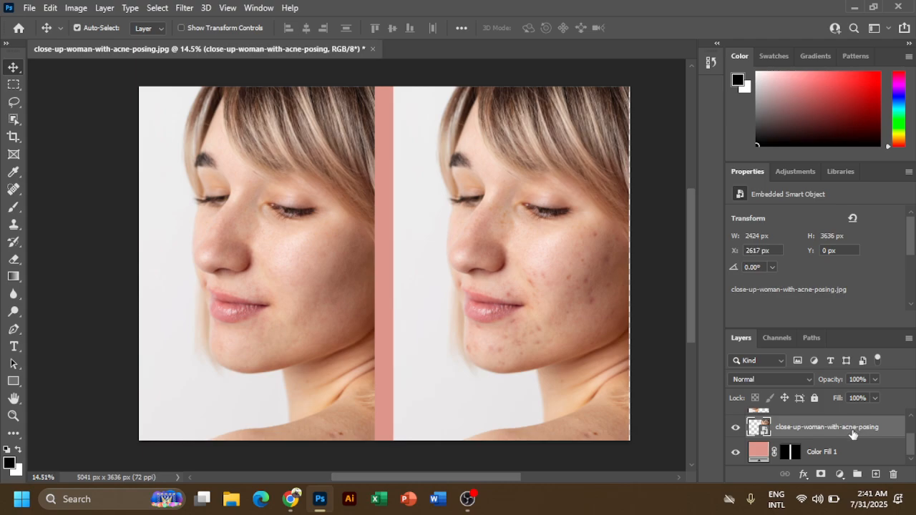
left_click(357, 212)
left_click_drag(332, 219, 341, 234)
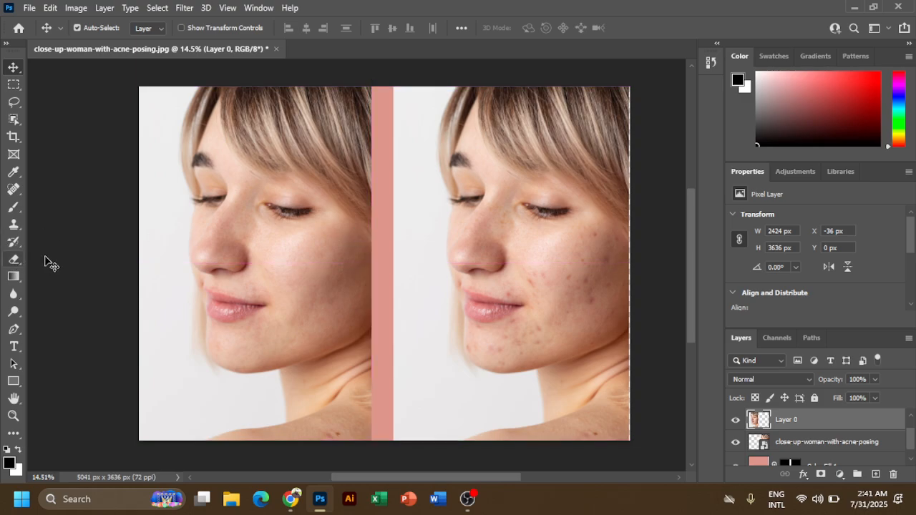
left_click(116, 258)
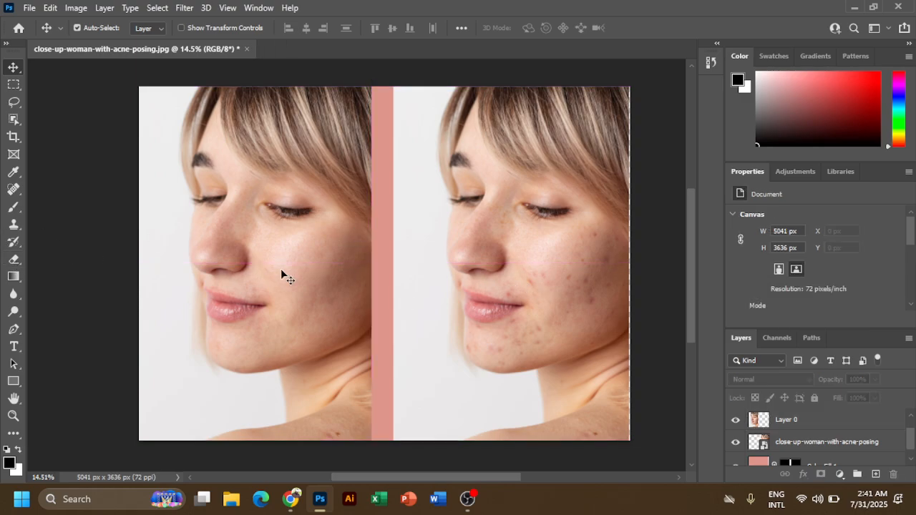
Add a 12 pt black text reading After on the pale background beside the chin in the retouched photo.
left_click(544, 326)
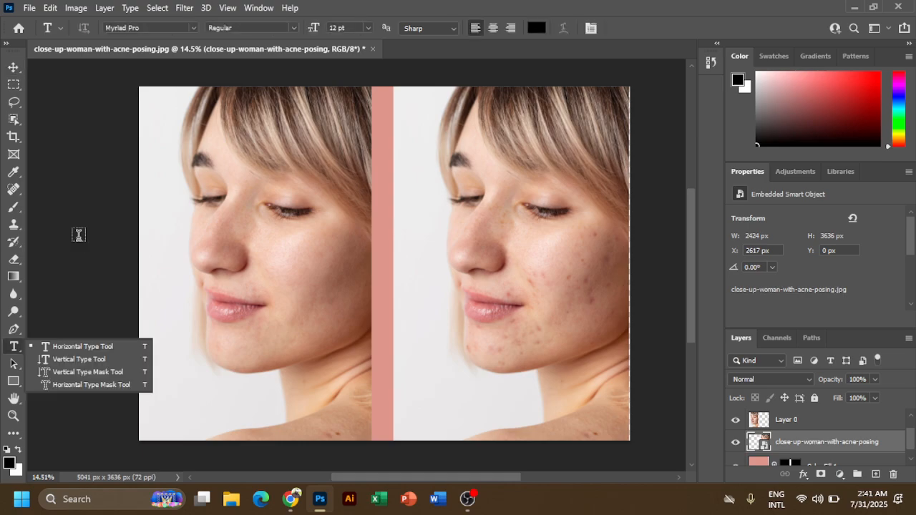
left_click(48, 349)
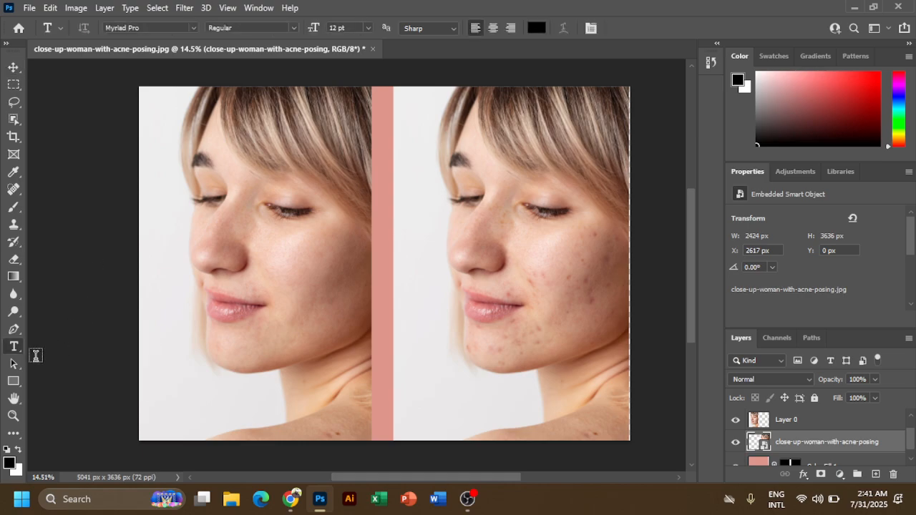
left_click(174, 324)
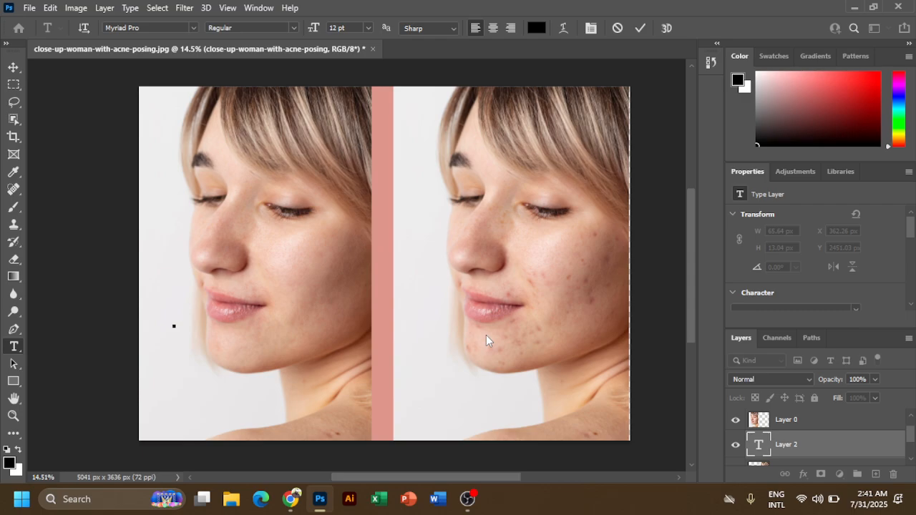
left_click(15, 68)
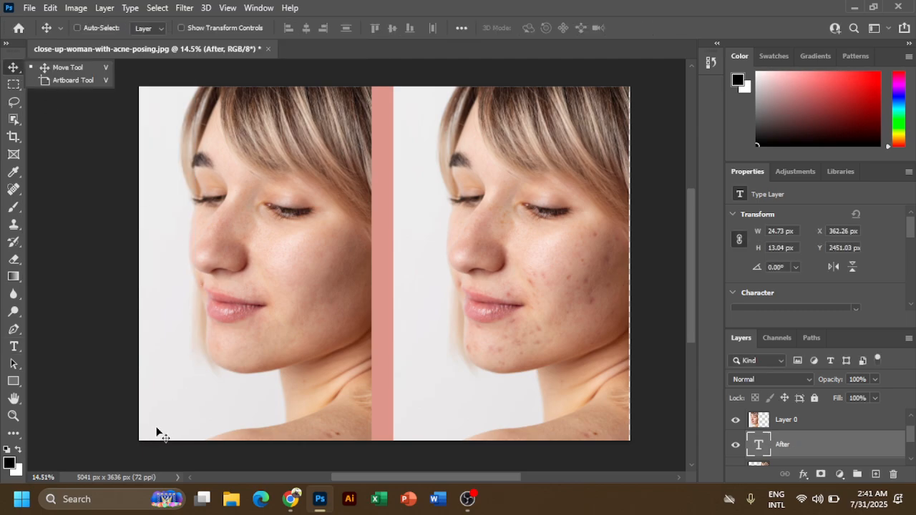
key("ctrl+space")
left_click_drag(152, 411, 294, 176)
left_click_drag(368, 239, 310, 207)
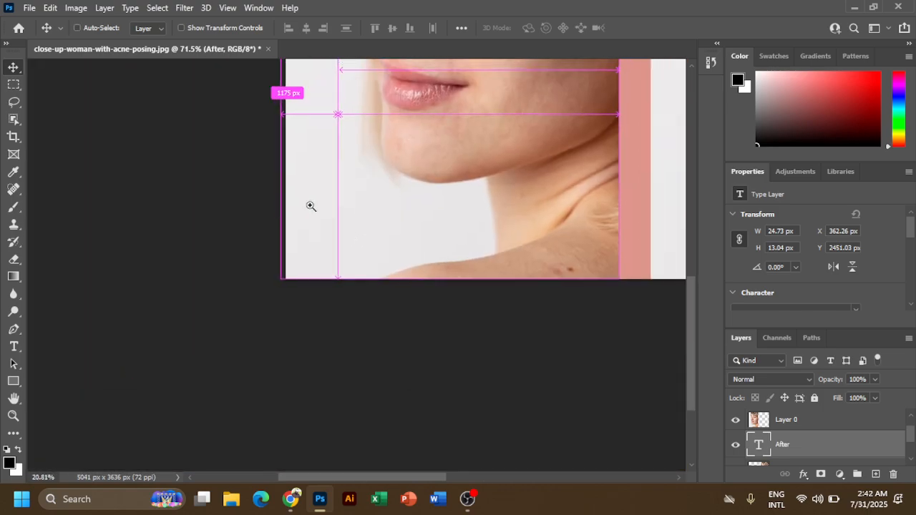
left_click_drag(370, 178, 226, 340)
left_click_drag(338, 313, 266, 304)
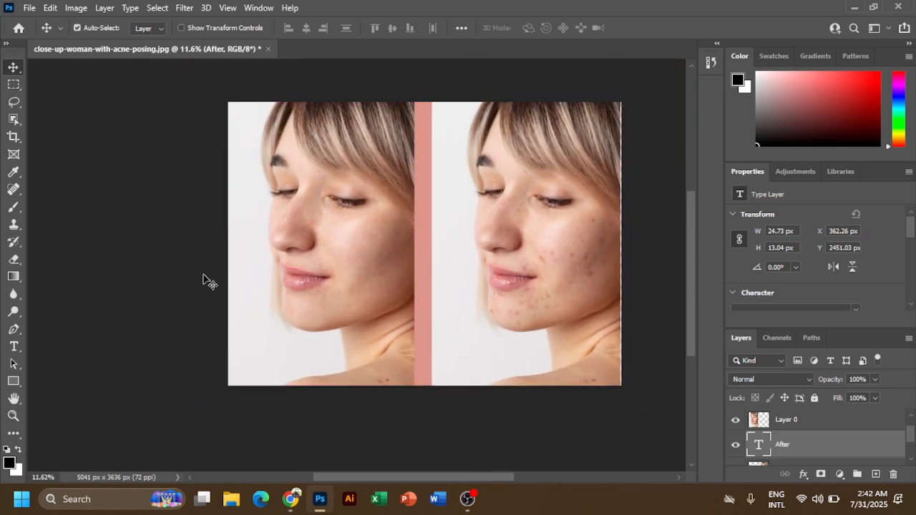
Deselect all layers, start a new horizontal text over the retouched photo, and set its font size to 250 pt.
left_click(207, 281)
left_click(14, 349)
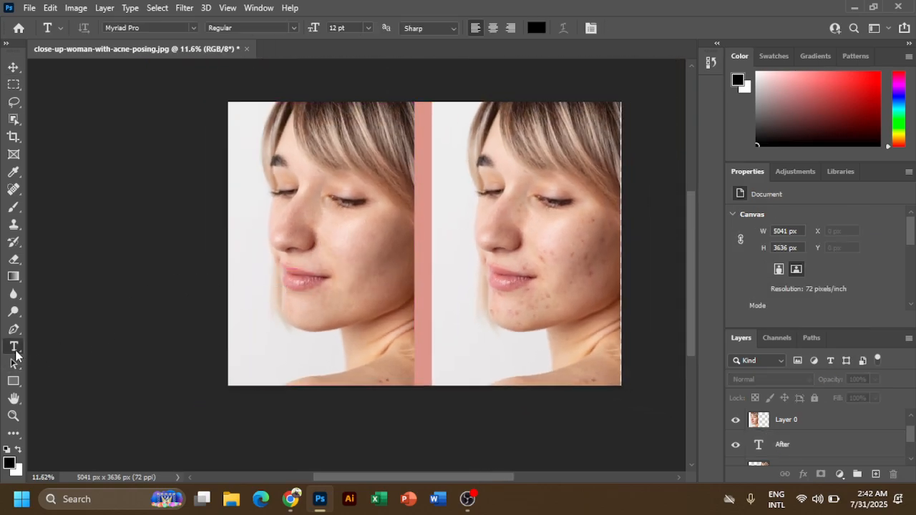
left_click(267, 232)
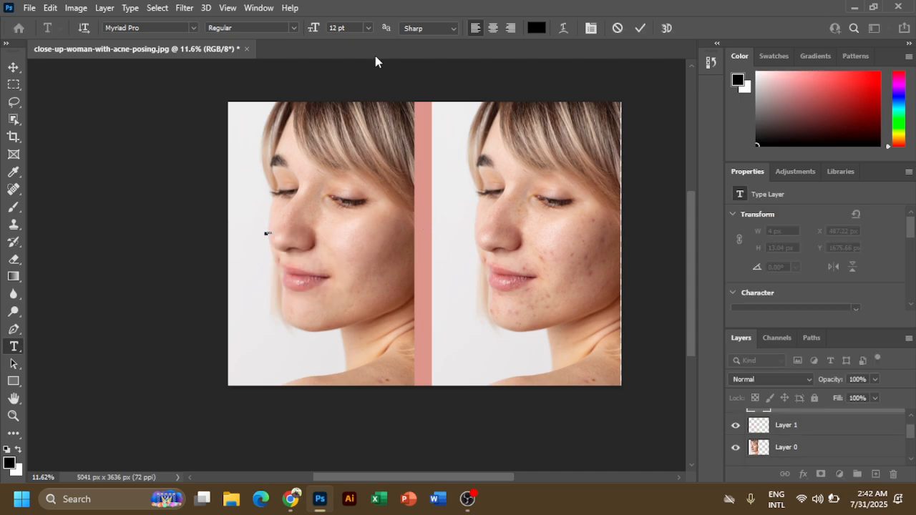
left_click(370, 29)
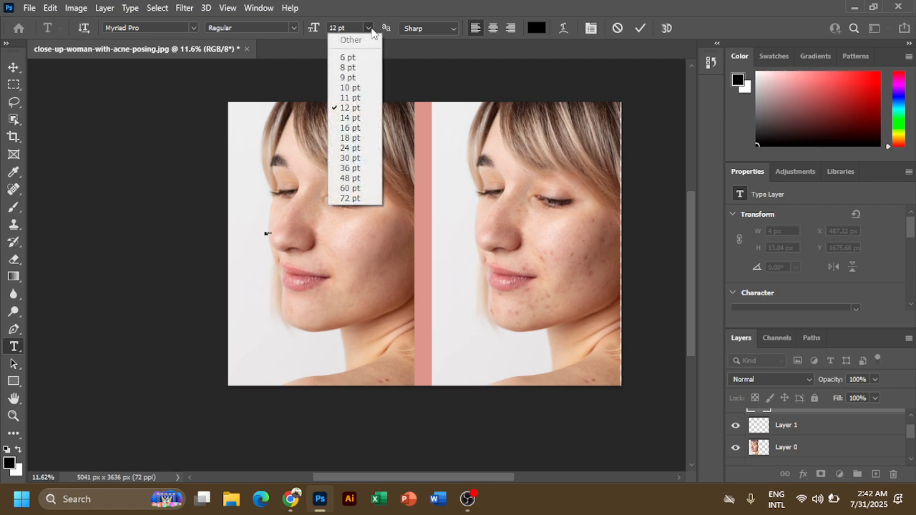
left_click(351, 201)
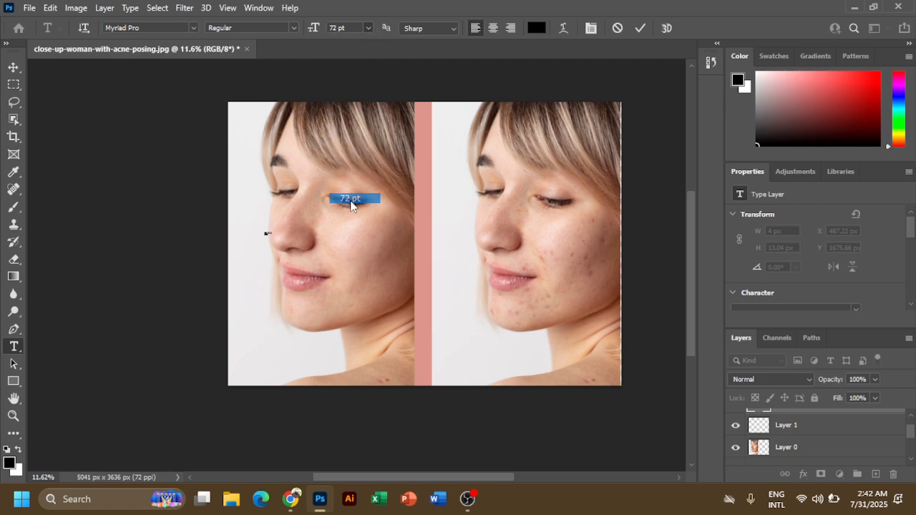
left_click(370, 33)
left_click(338, 28)
key("Return")
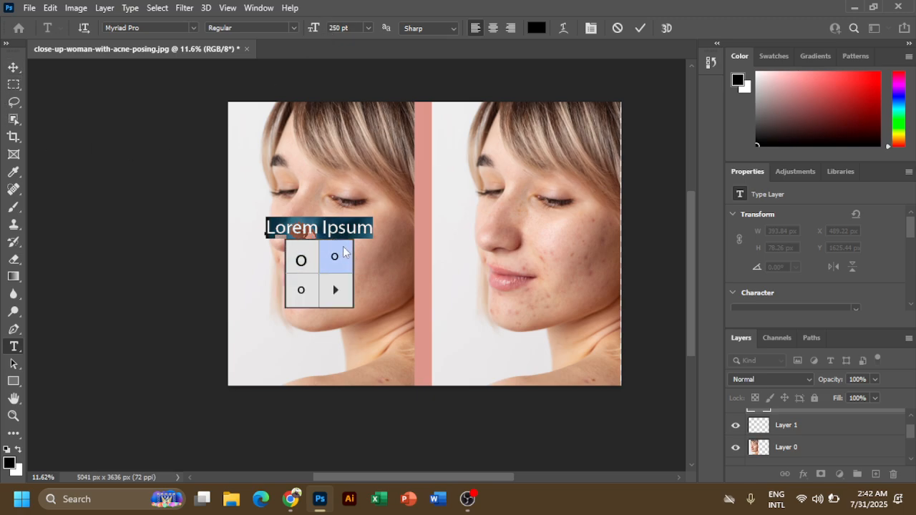
Replace the placeholder text with AFTER and move it to the retouched photo's lower-left corner, about X 222 px, Y 3187 px.
left_click(315, 225)
key("ctrl+a")
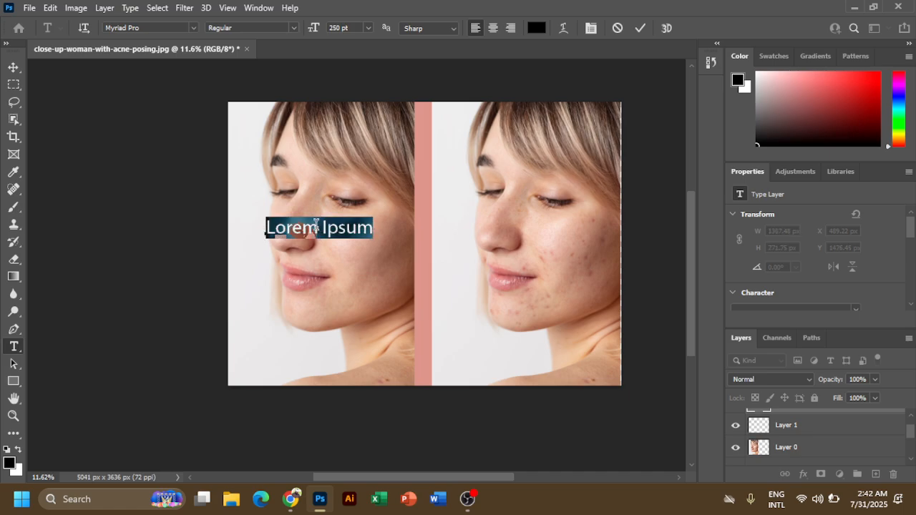
type("After")
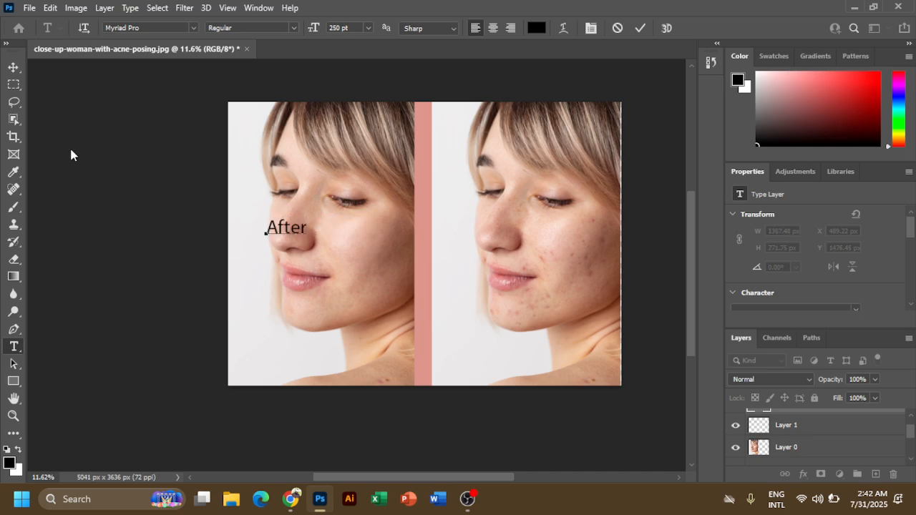
key("BackSpace")
key("BackSpace")
key("BackSpace")
key("BackSpace")
type("FTER")
left_click(13, 68)
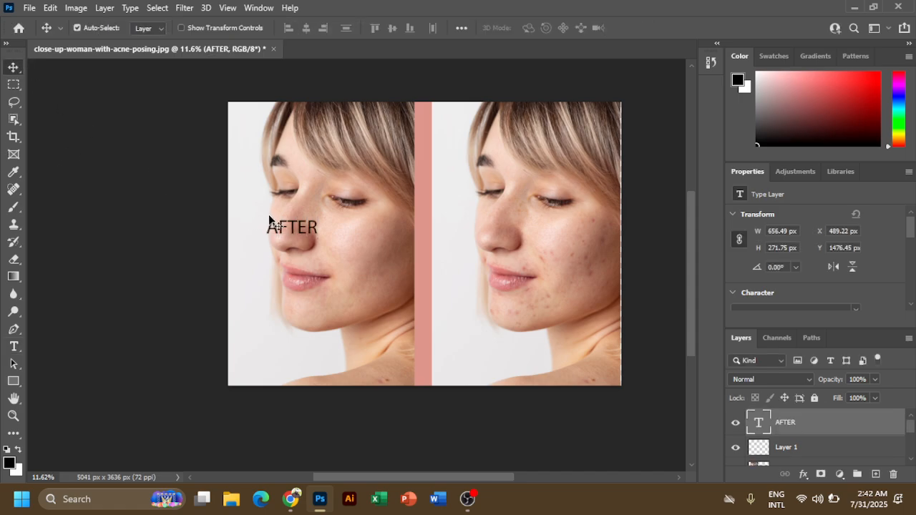
left_click_drag(291, 232, 271, 366)
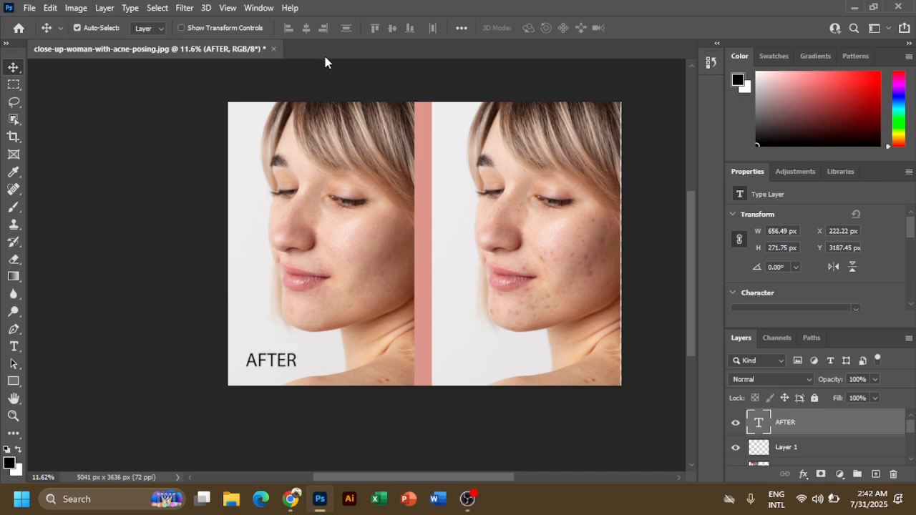
Change the AFTER label's font to Franklin Gothic Medium.
double_click(276, 367)
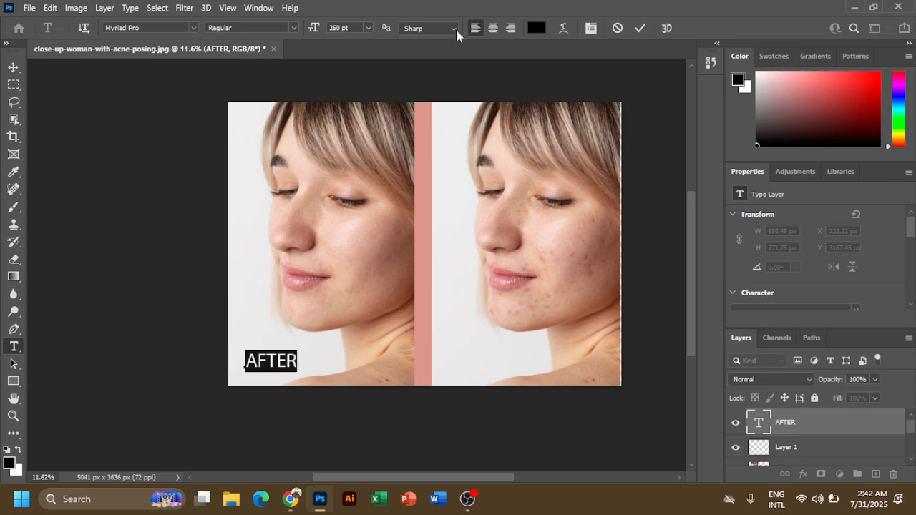
left_click(192, 27)
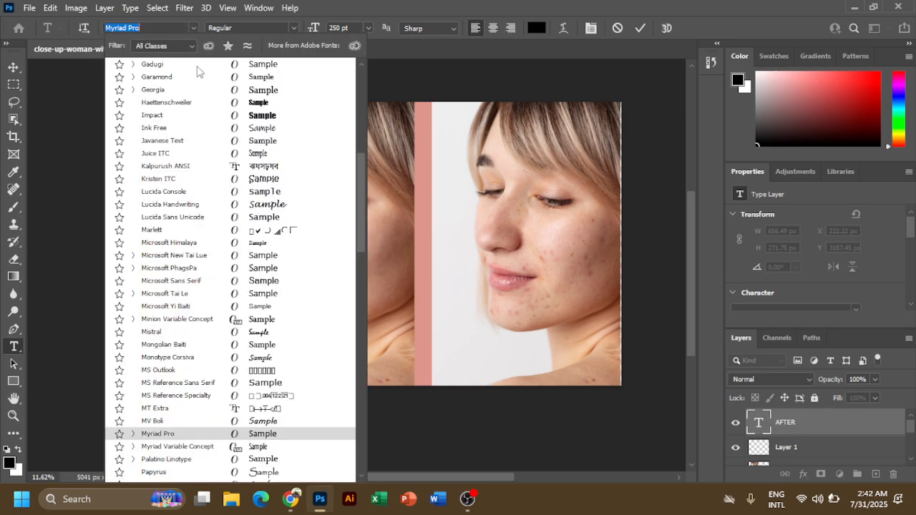
scroll(269, 253, "up", 1)
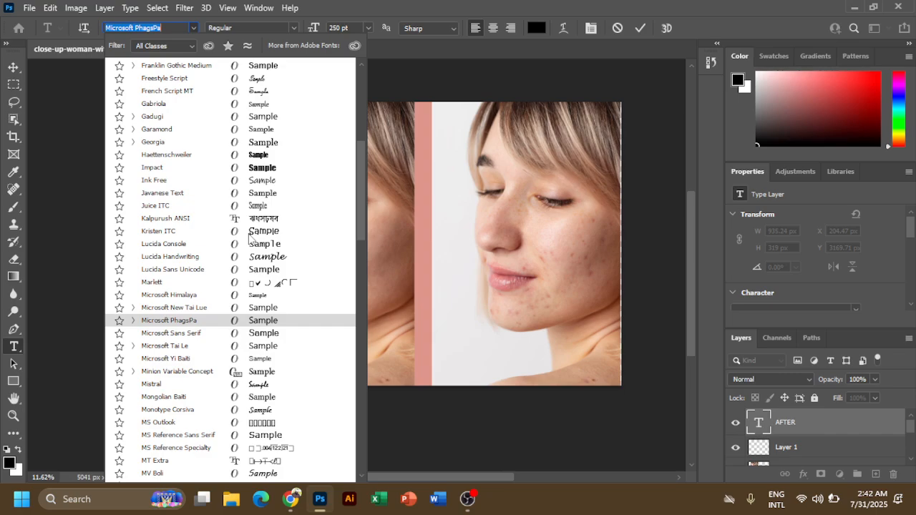
scroll(258, 244, "down", 5)
scroll(250, 238, "down", 4)
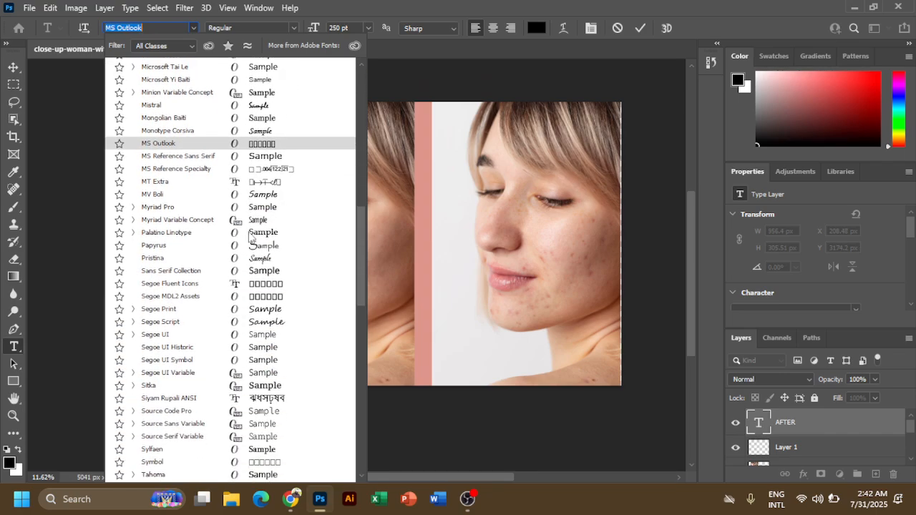
scroll(250, 219, "up", 8)
scroll(251, 219, "up", 6)
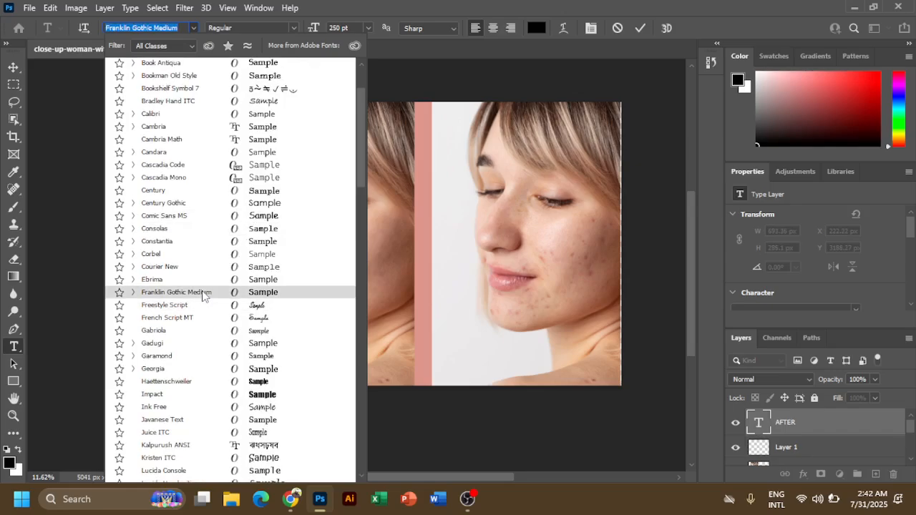
left_click(202, 295)
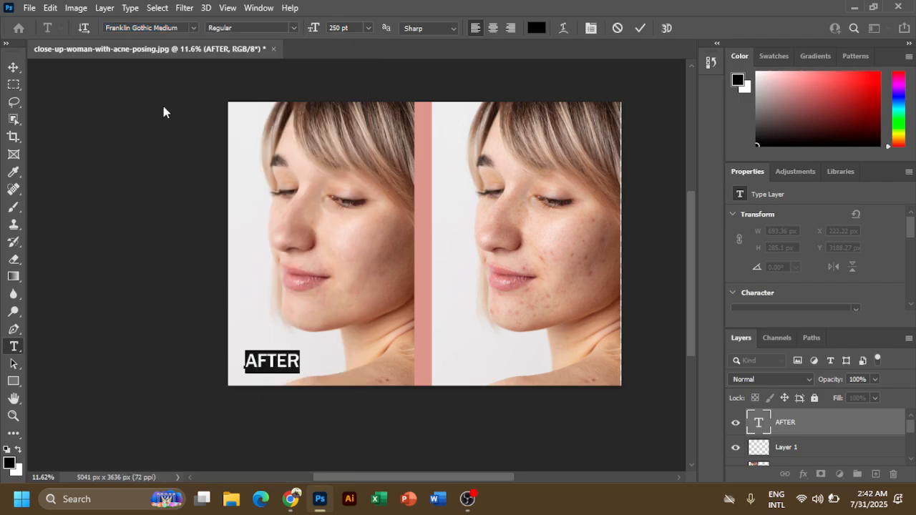
Color the AFTER label brown 9a6646, sampled from the shoulder skin in the retouched photo.
left_click(534, 27)
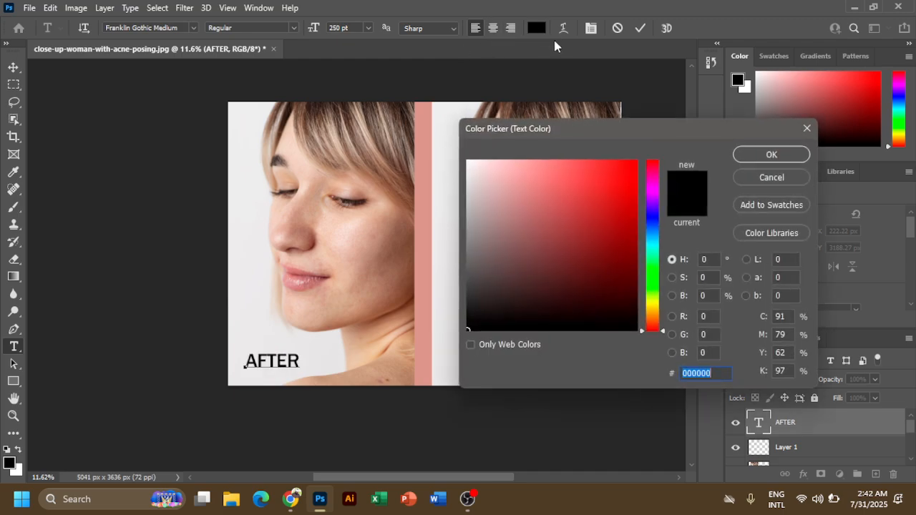
left_click(310, 270)
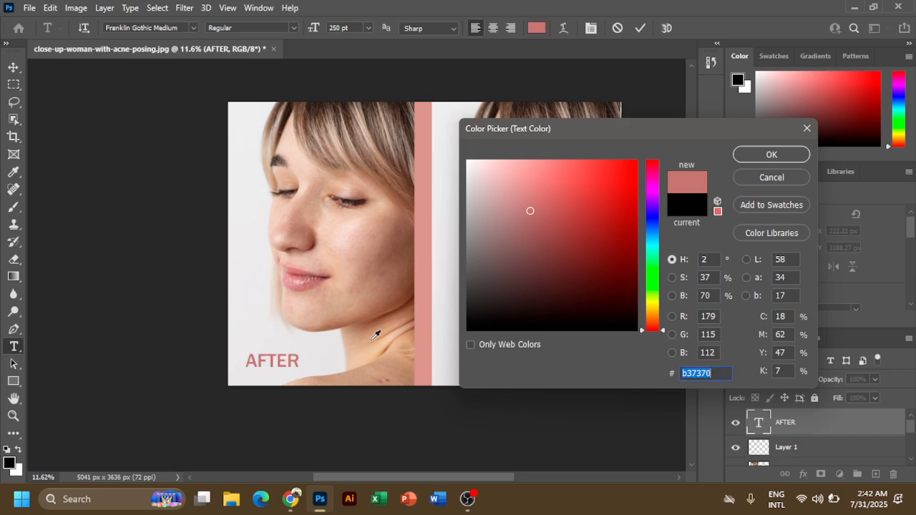
left_click(391, 377)
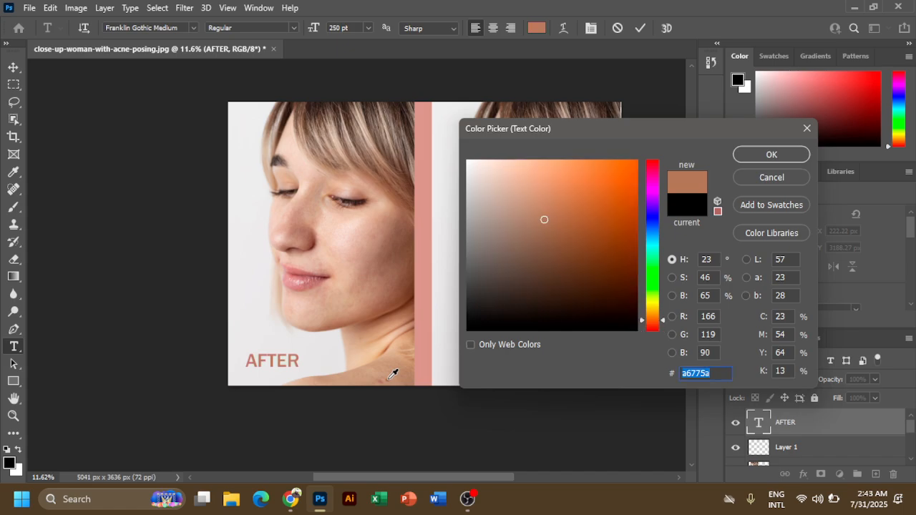
left_click(393, 374)
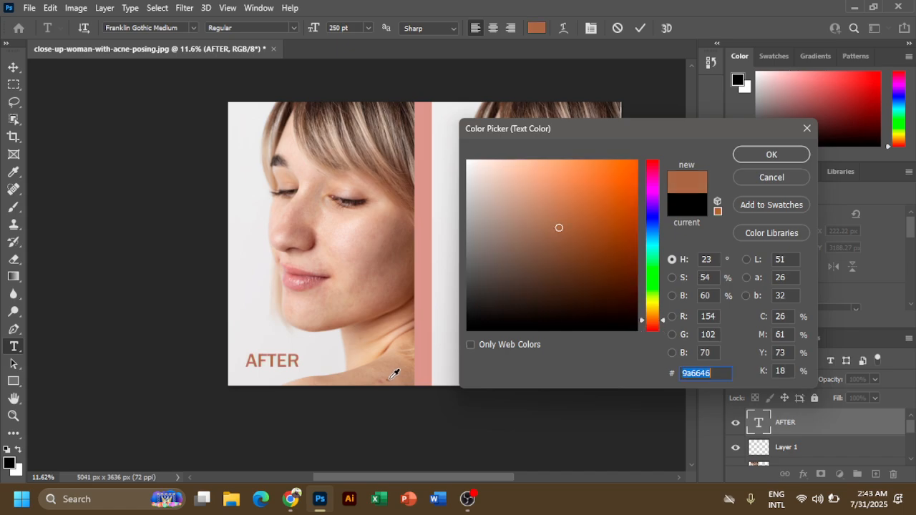
left_click(787, 155)
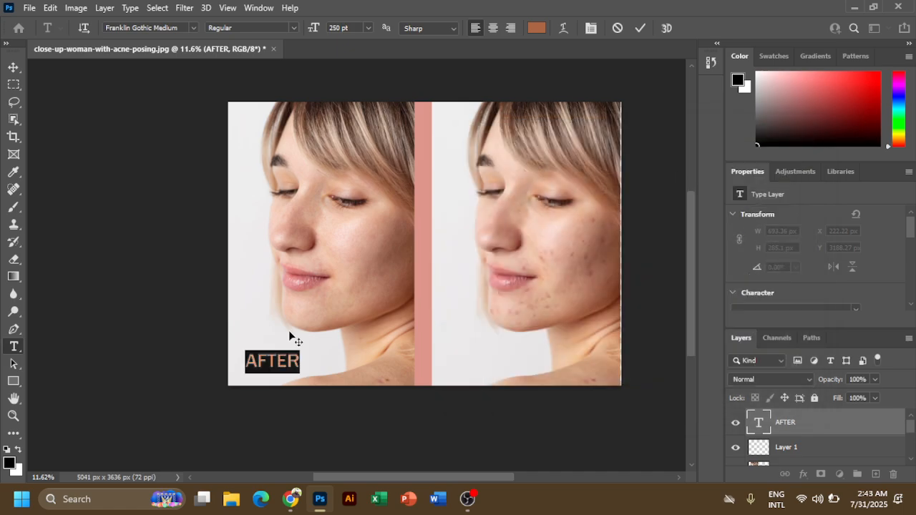
left_click(283, 362)
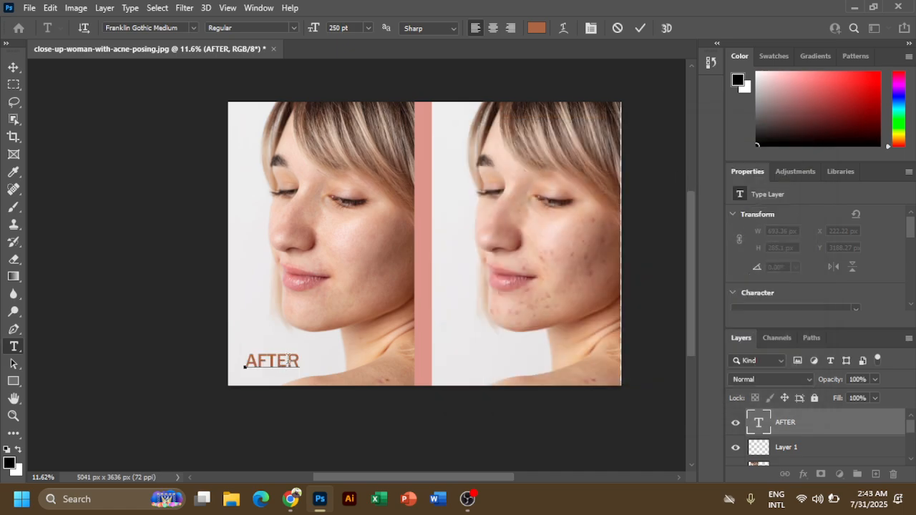
left_click(13, 67)
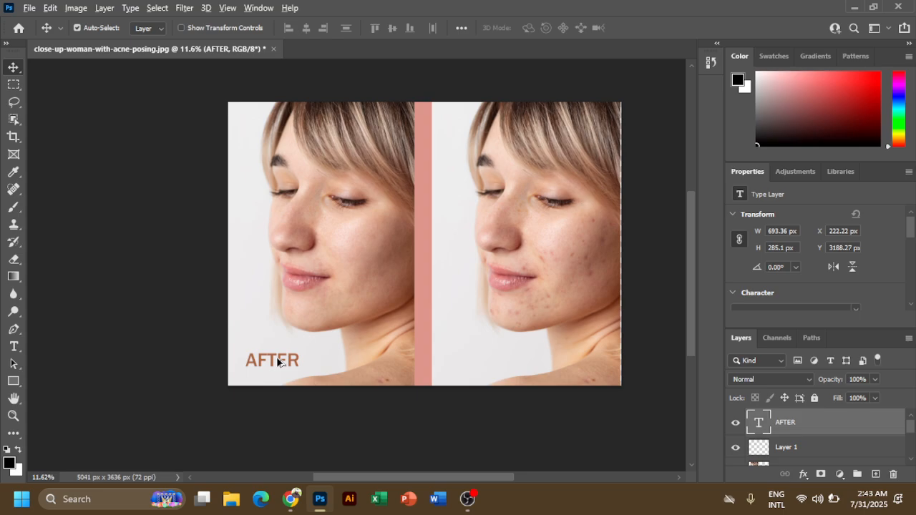
Duplicate the AFTER label to the original photo's lower-left corner, about X 2803 px, Y 3179 px, and change the copy's text to BEFORE.
left_click_drag(276, 356, 479, 361)
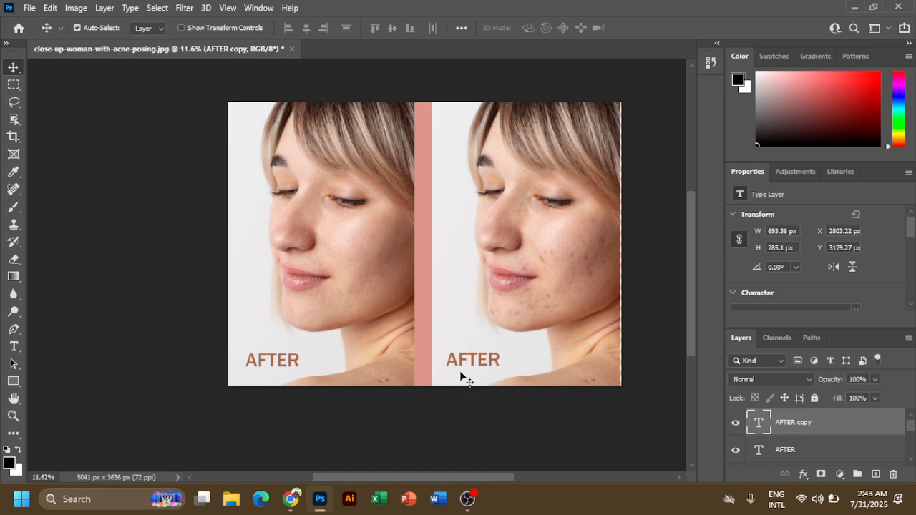
double_click(466, 360)
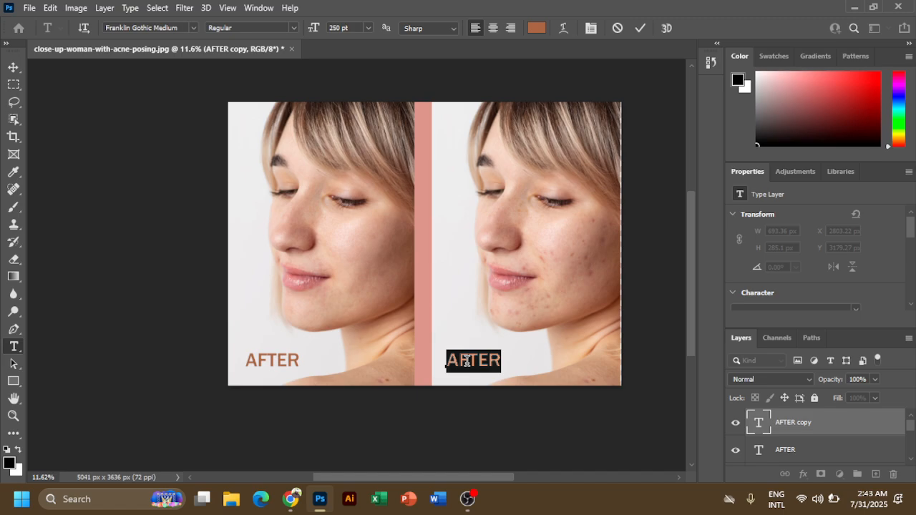
type("Before")
key("BackSpace")
key("BackSpace")
key("BackSpace")
key("BackSpace")
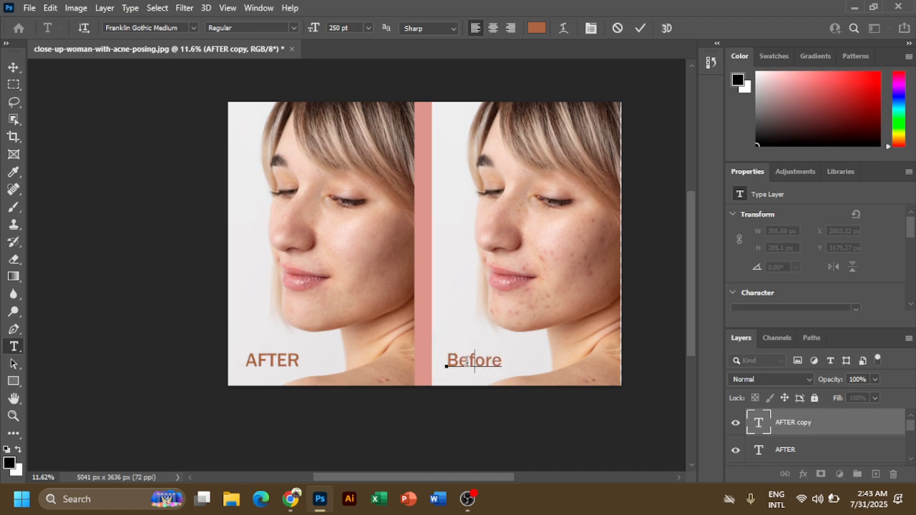
key("BackSpace")
type("EFORE")
left_click(13, 66)
Start saving the finished comparison under a new name and choose the Desktop folder as its destination.
left_click_drag(215, 256, 217, 293)
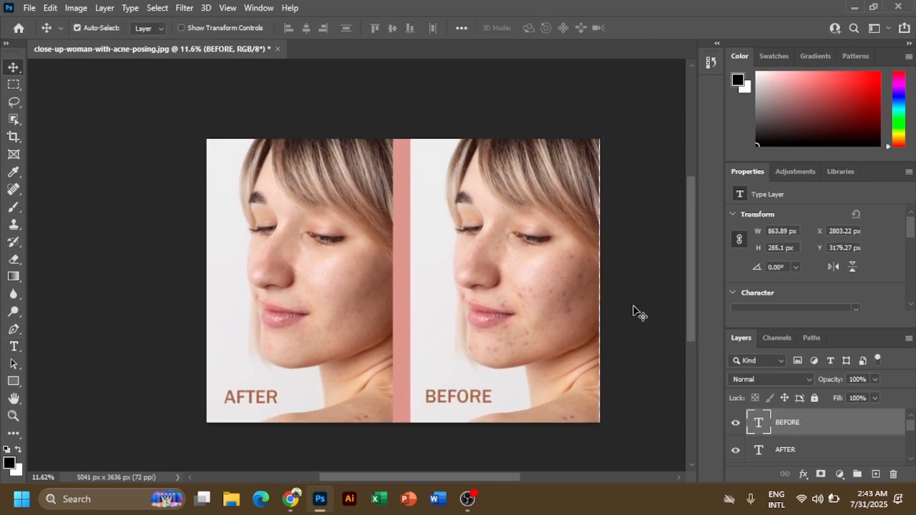
left_click_drag(609, 307, 477, 262)
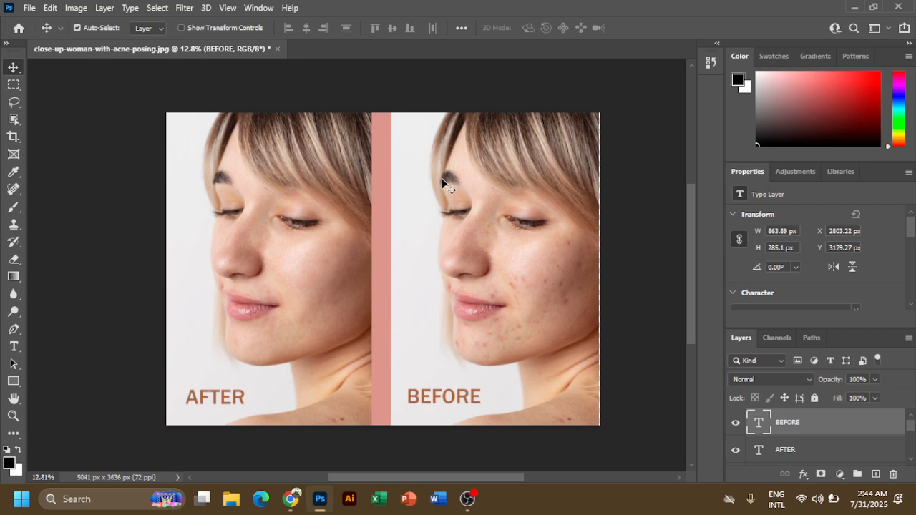
key("ctrl")
key("ctrl+shift+s")
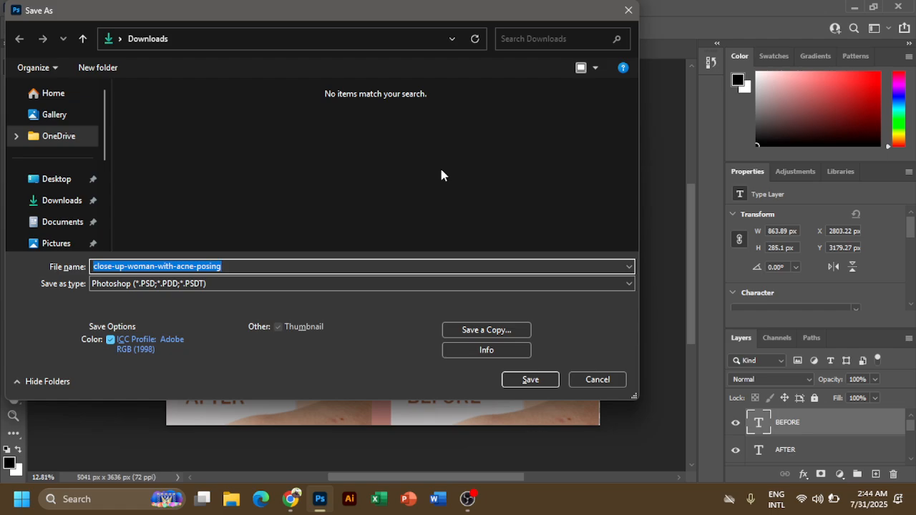
left_click(56, 182)
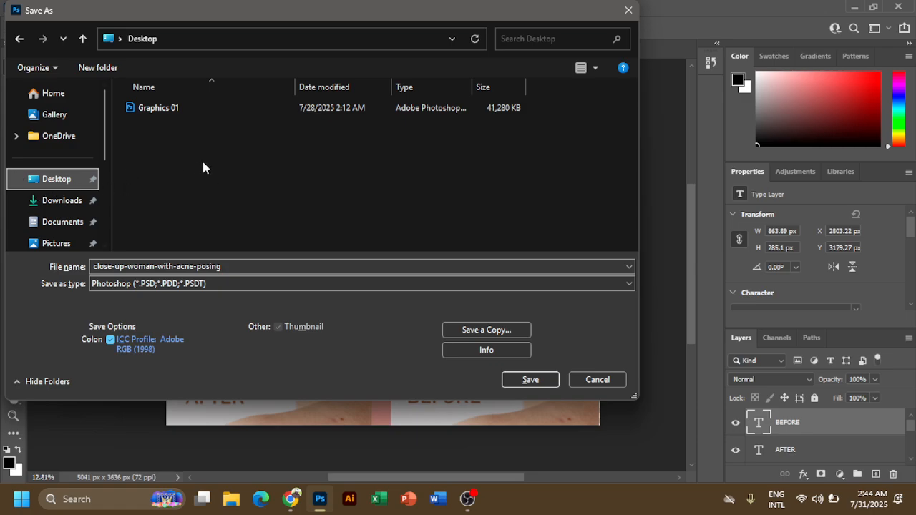
left_click(158, 287)
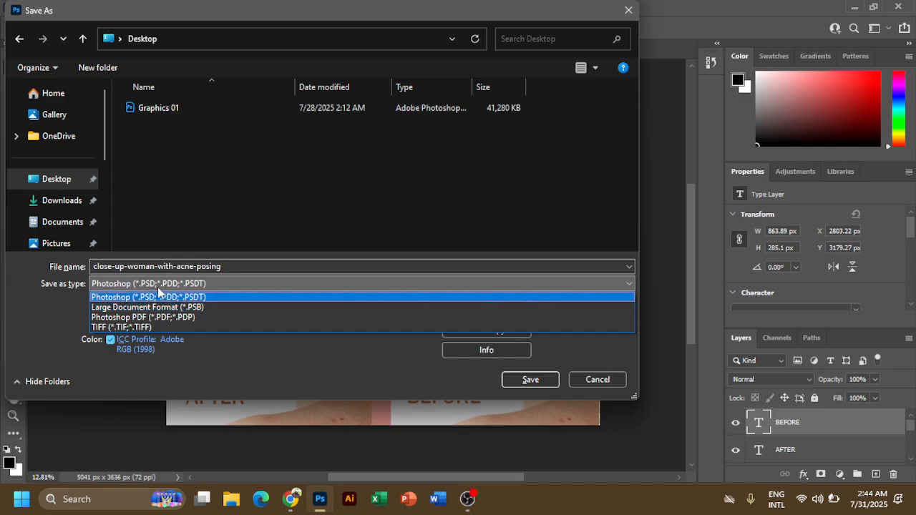
Name the file Photo Retouch Basic and save it in Photoshop format with Maximize Compatibility on, turning off future display of the format options.
left_click(230, 270)
double_click(224, 268)
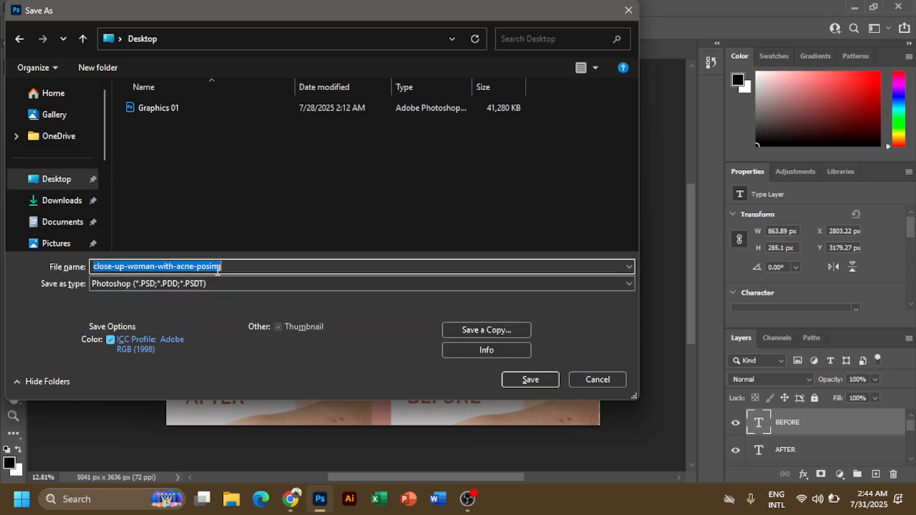
type("Photo ")
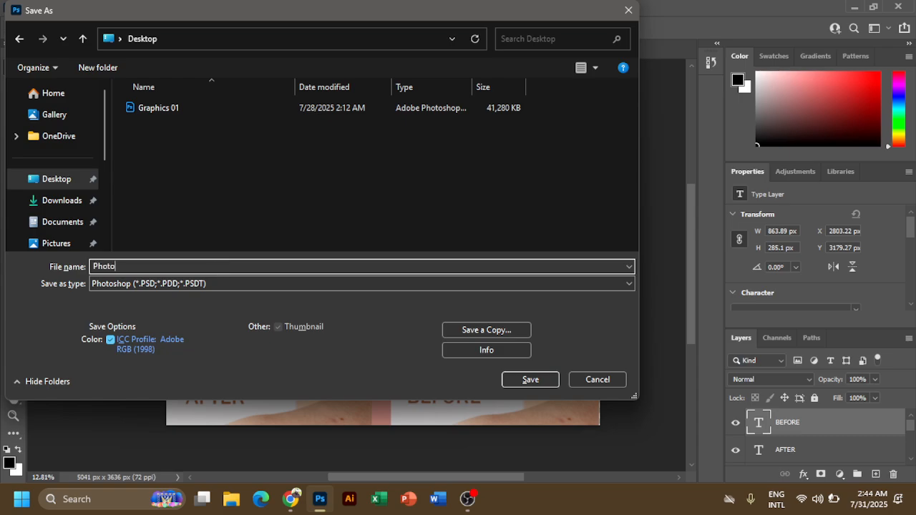
type("R")
key("BackSpace")
type("Retochi")
key("BackSpace")
key("BackSpace")
type("uch Basic")
left_click(530, 380)
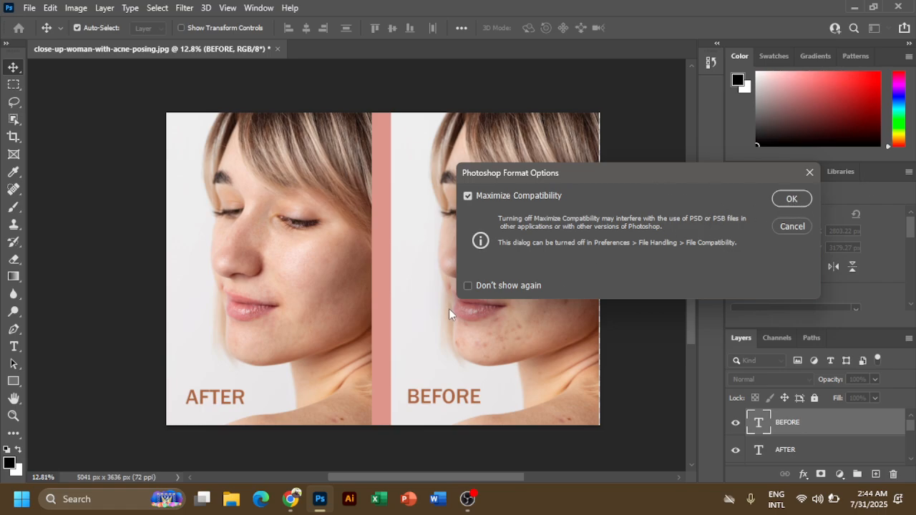
left_click(469, 286)
left_click(791, 198)
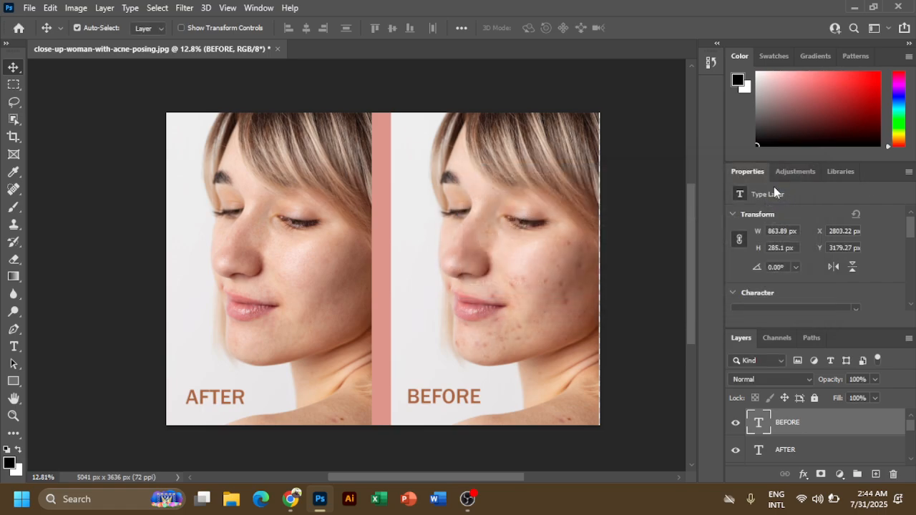
Close Photoshop and move the saved Photo Retouch Basic file to an empty area of the desktop.
left_click(897, 6)
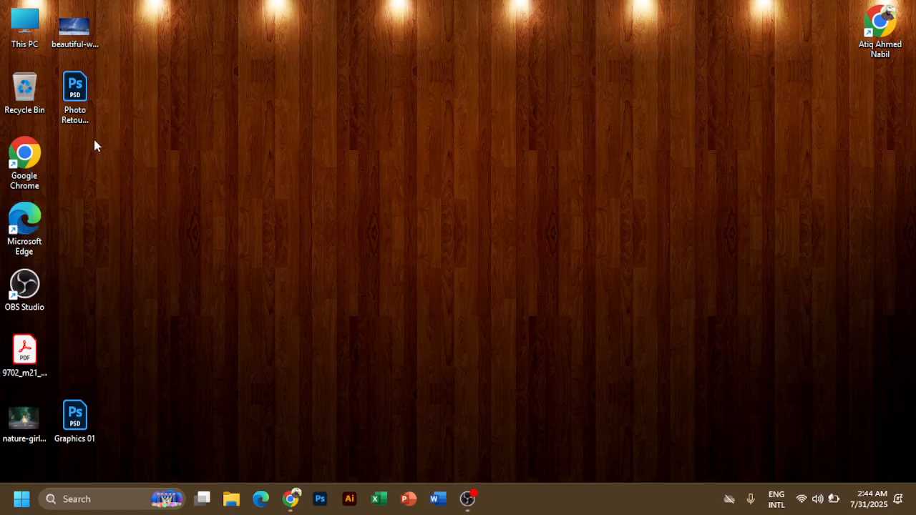
left_click_drag(86, 107, 310, 99)
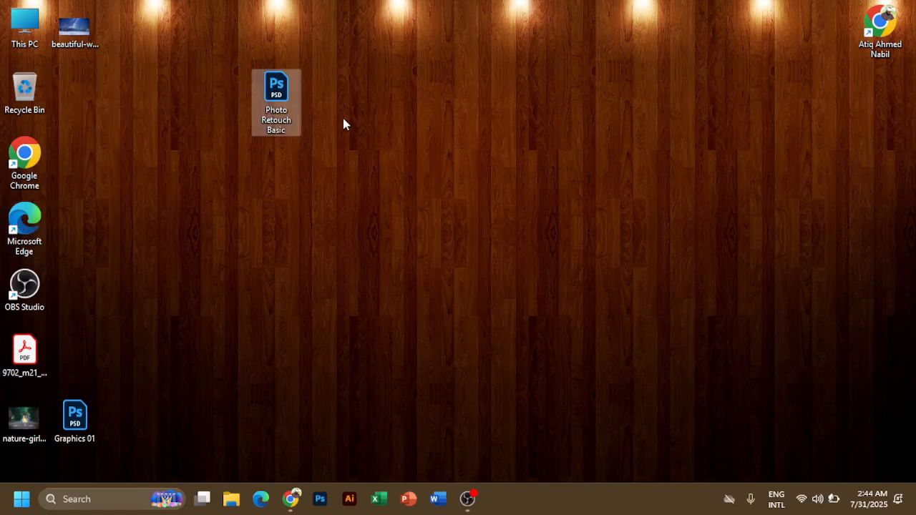
mouse_move(284, 91)
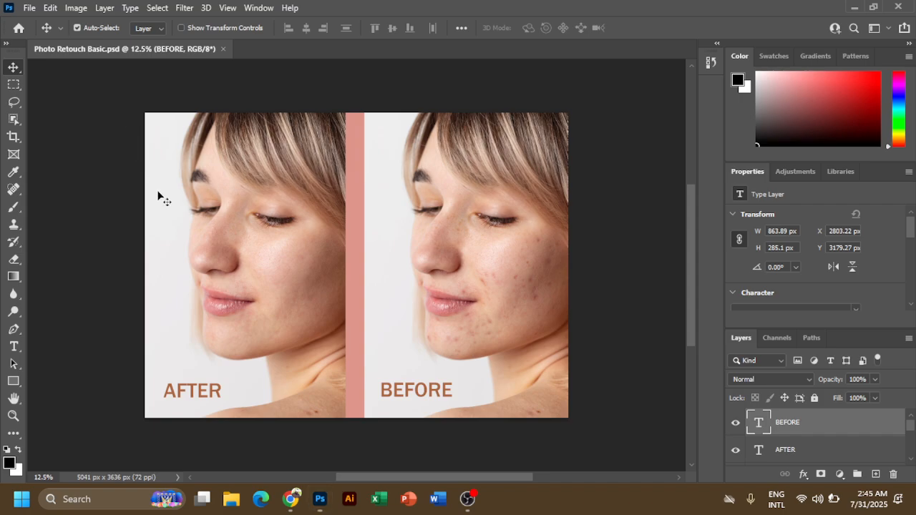
Switch to Notepad, dismiss the autosave tip and clear all existing text from the note.
key("super")
type("notepad")
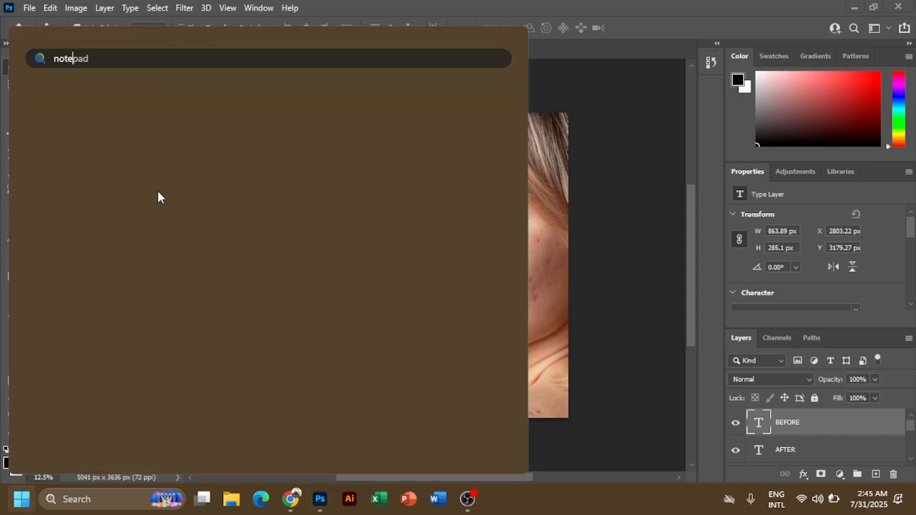
left_click(101, 164)
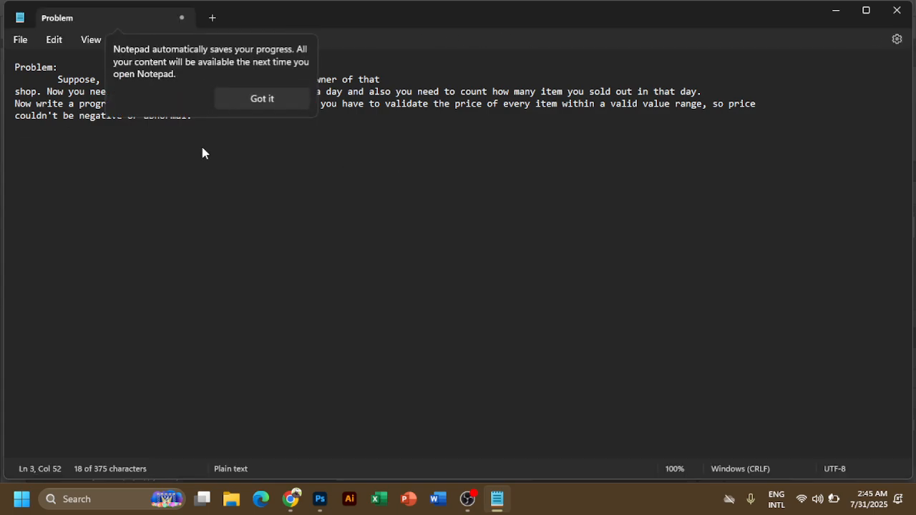
left_click(265, 96)
key("ctrl+a")
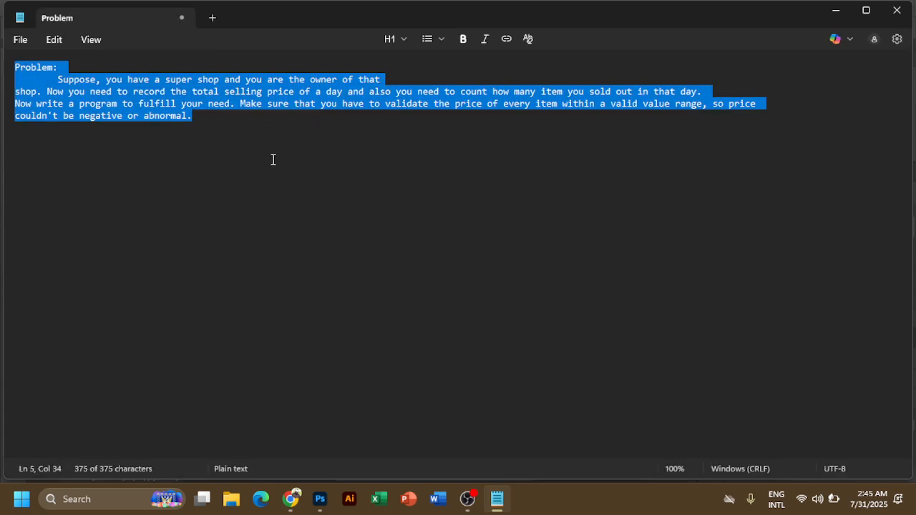
key("BackSpace")
List the formats PNG and JPEG on separate lines in enlarged view in the note, and return to Photoshop.
type("ONG")
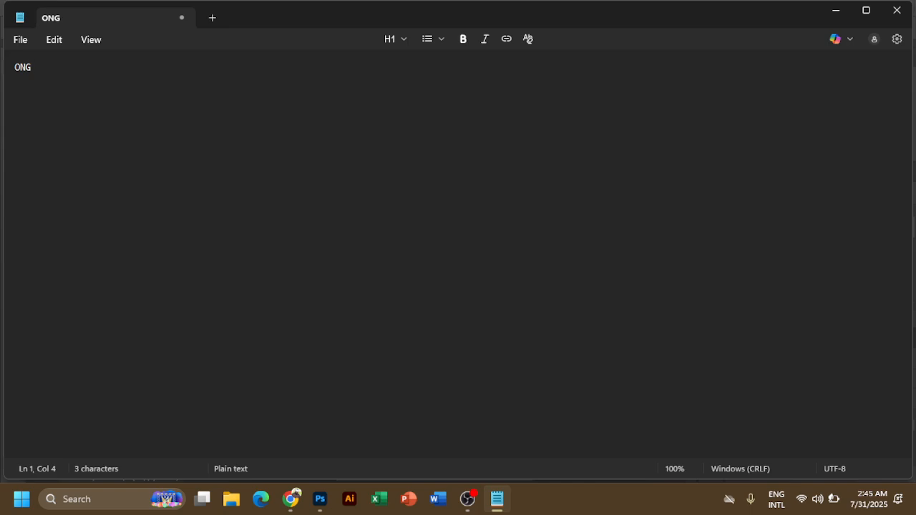
key("ctrl+a")
scroll(301, 174, "up", 13)
key("BackSpace")
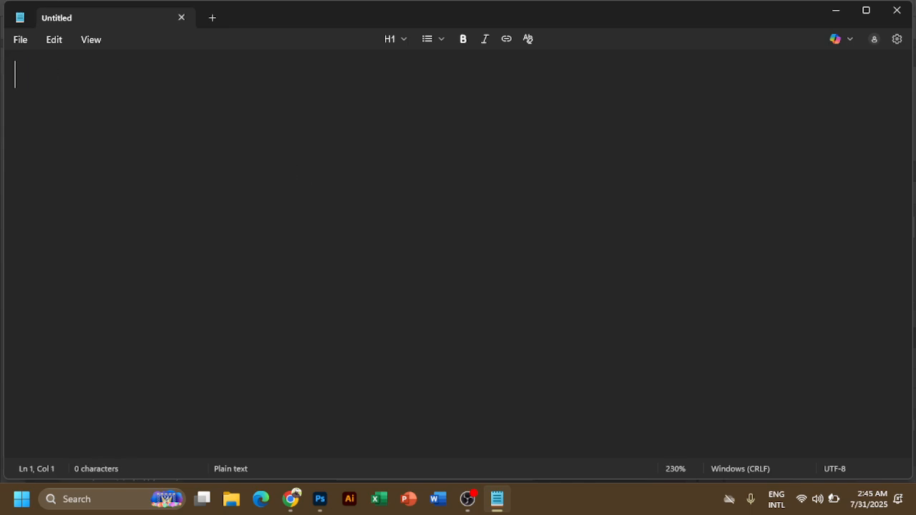
type("PNG")
type("JPEG")
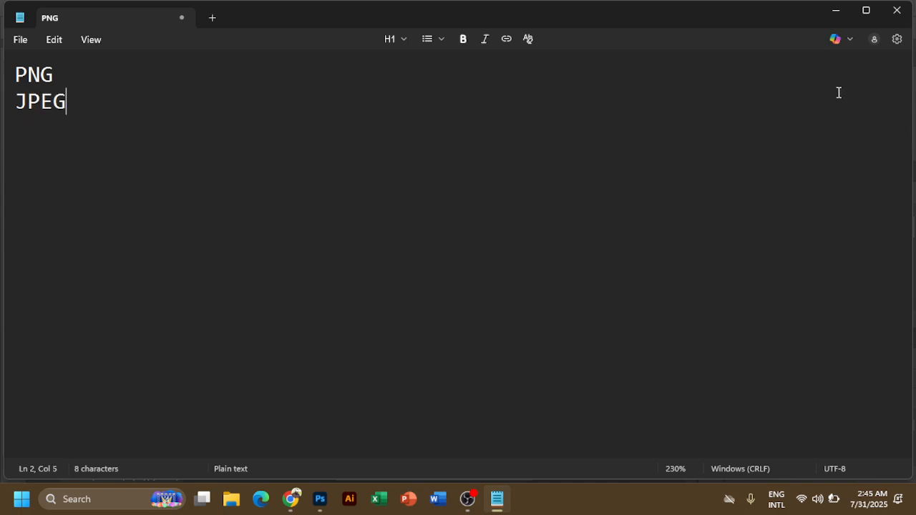
left_click(836, 12)
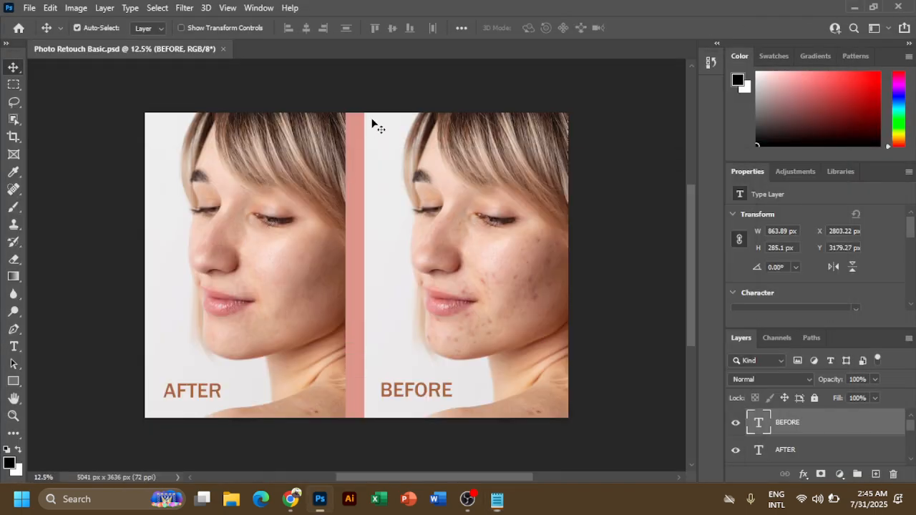
left_click(32, 9)
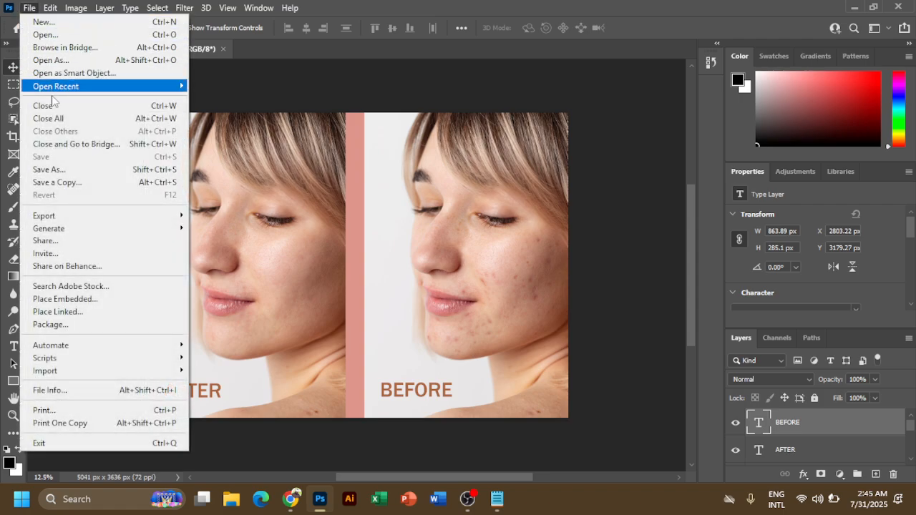
left_click(69, 185)
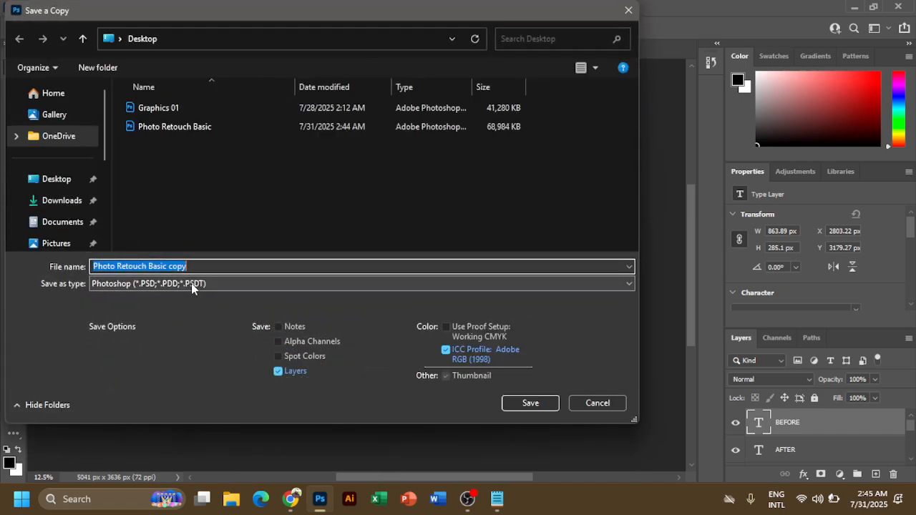
left_click(580, 404)
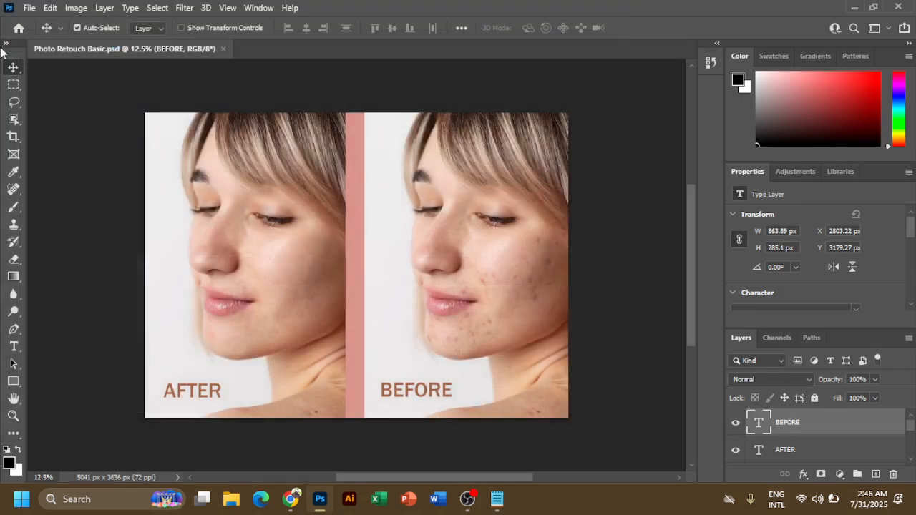
left_click(30, 8)
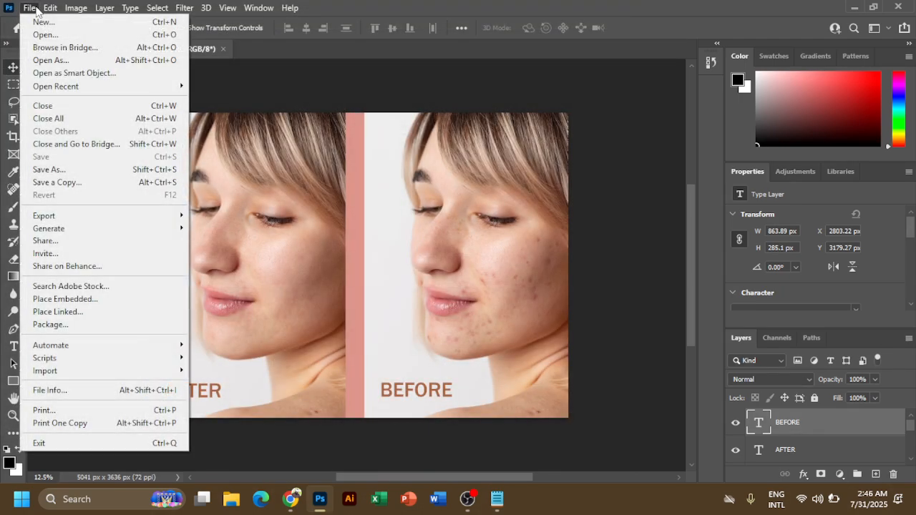
mouse_move(164, 223)
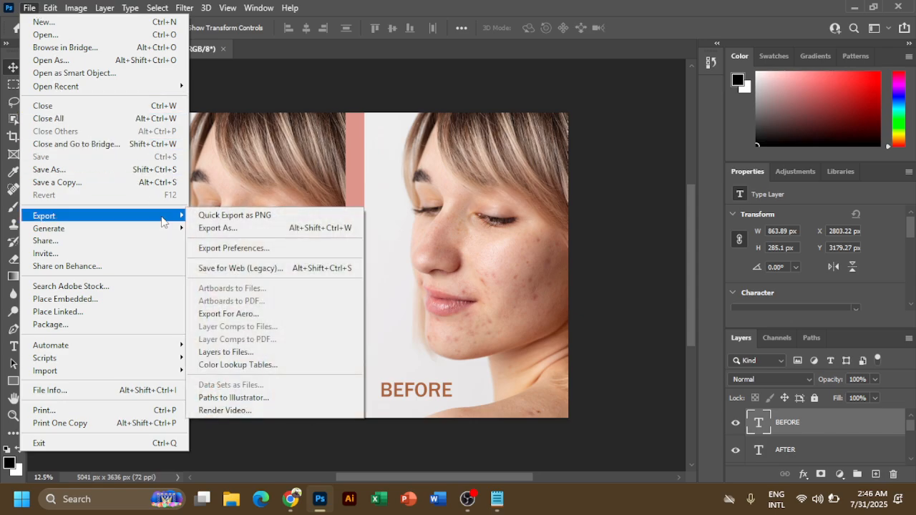
mouse_move(79, 215)
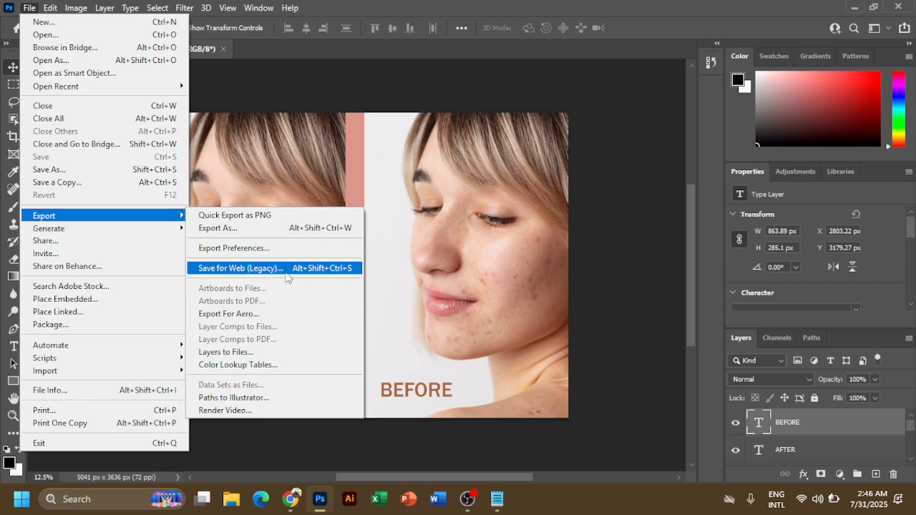
left_click(639, 285)
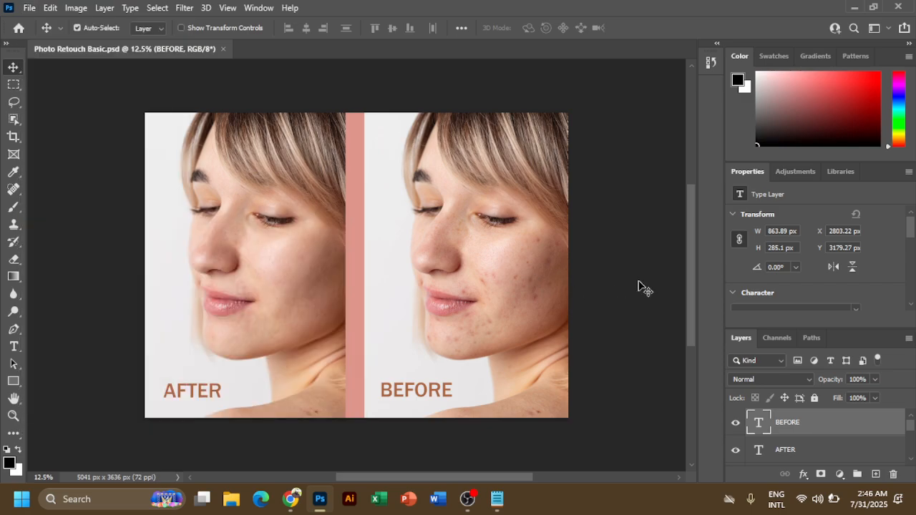
Open Save for Web for the comparison image and apply the PNG-24 preset.
key("ctrl")
key("ctrl+alt+shift+s")
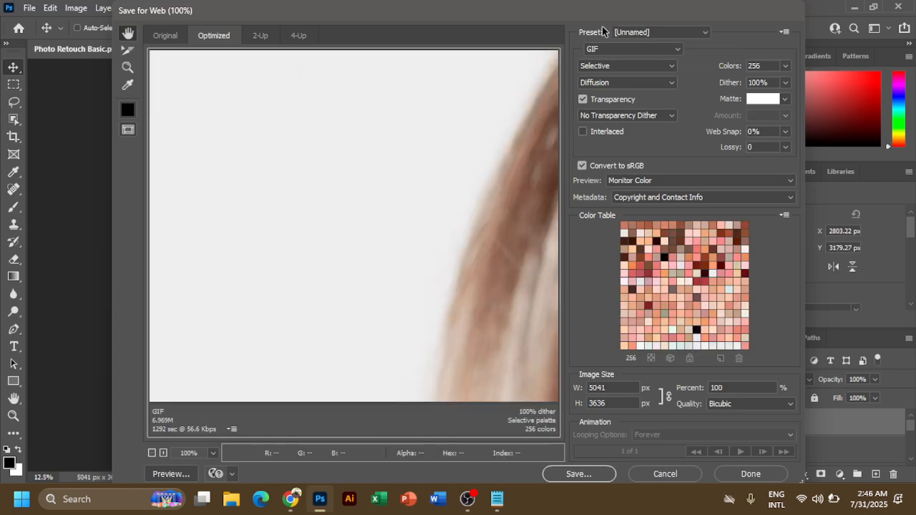
left_click(637, 33)
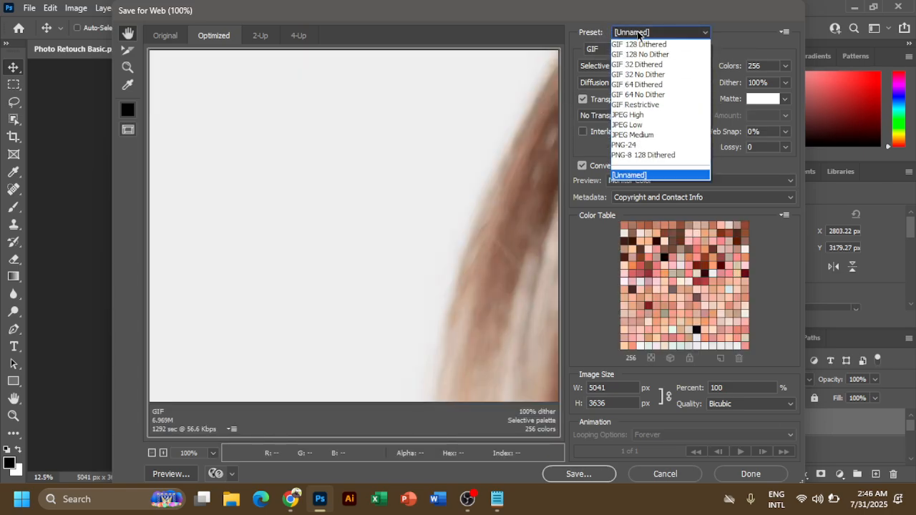
left_click(640, 146)
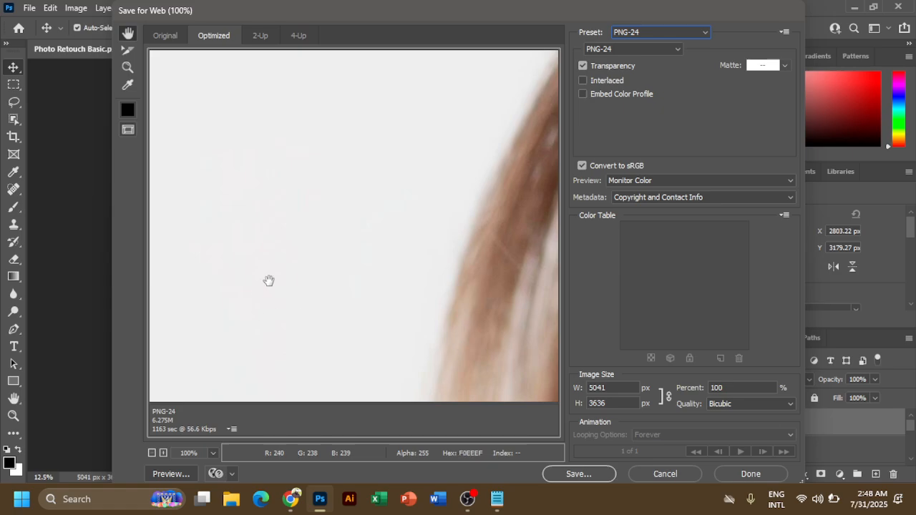
left_click_drag(394, 12, 405, 51)
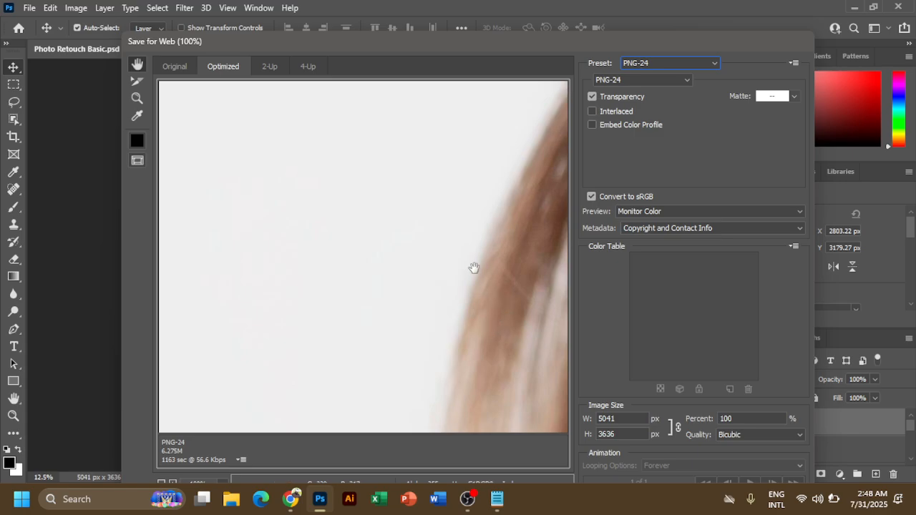
left_click_drag(446, 49, 457, 14)
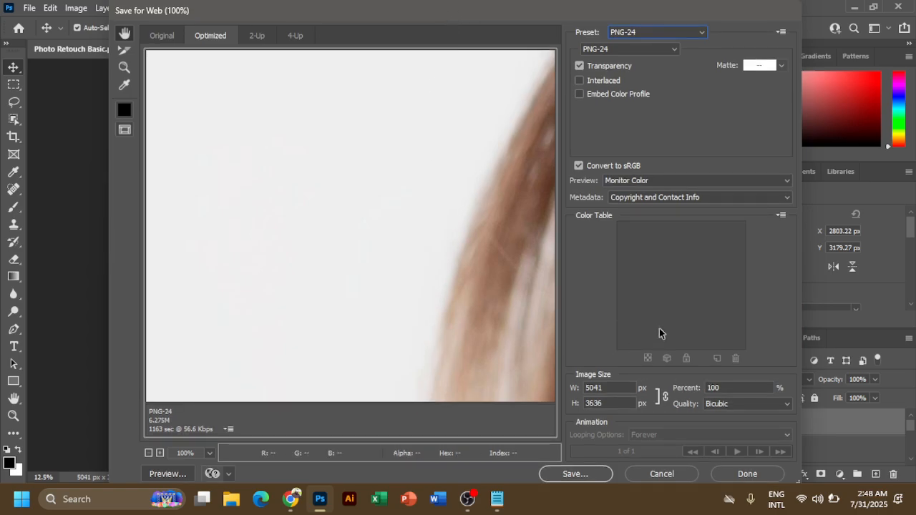
Save the optimized image to the Desktop as Photo-Retouch-Basic-PNG.
left_click(600, 475)
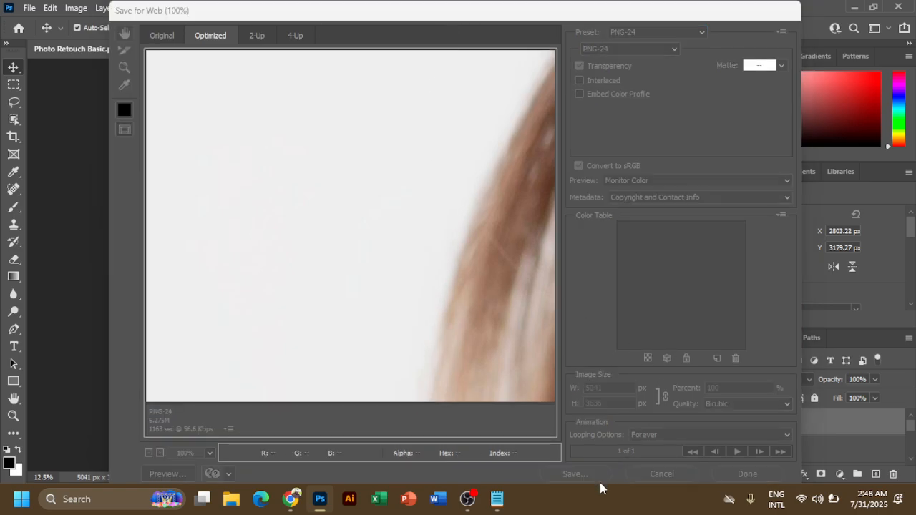
left_click(148, 126)
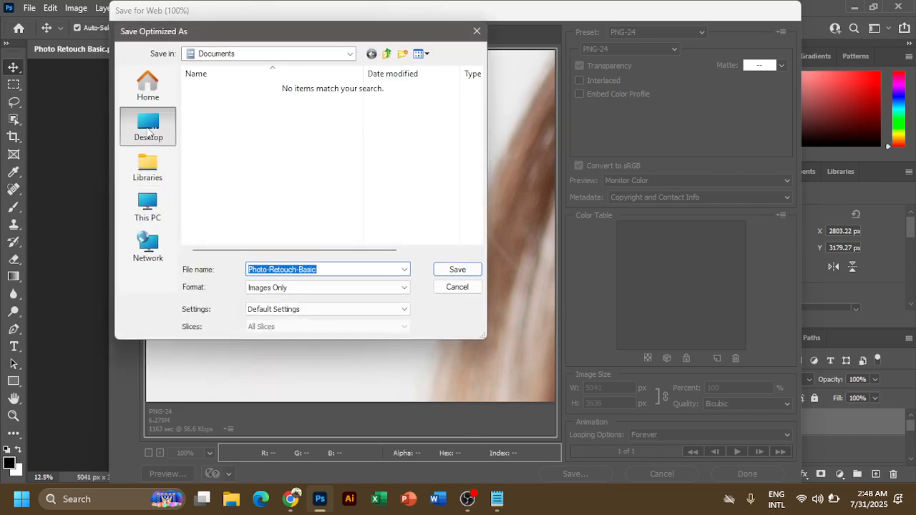
left_click(336, 269)
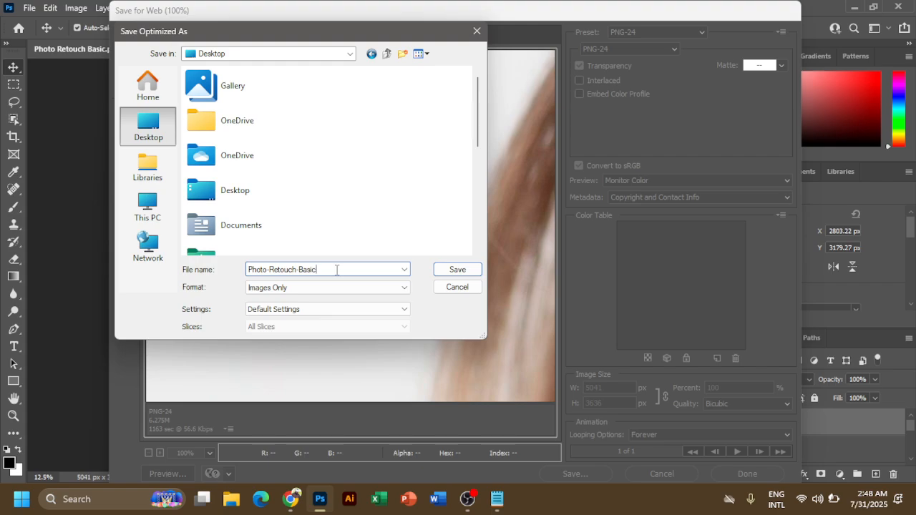
type("-PNG")
left_click(453, 276)
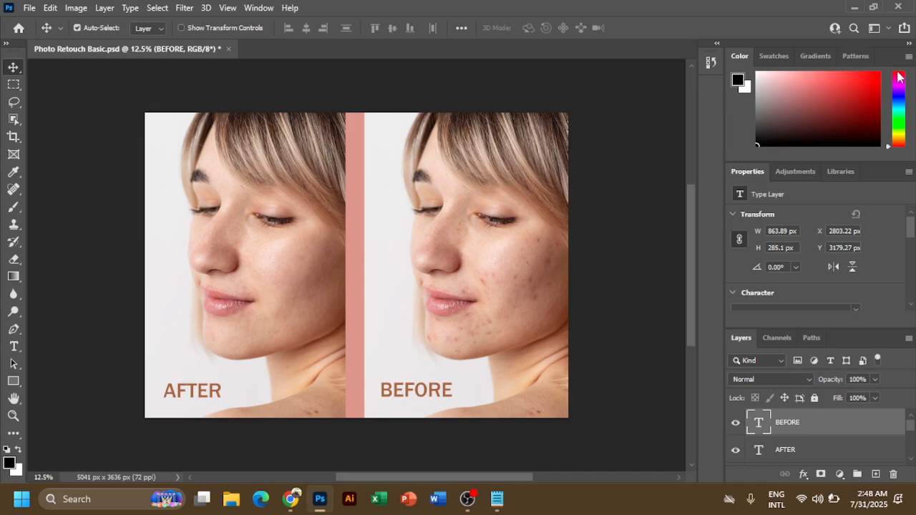
Minimize Photoshop, place the exported PNG beside the PSD on the desktop, and check the image in the photo viewer.
left_click(854, 7)
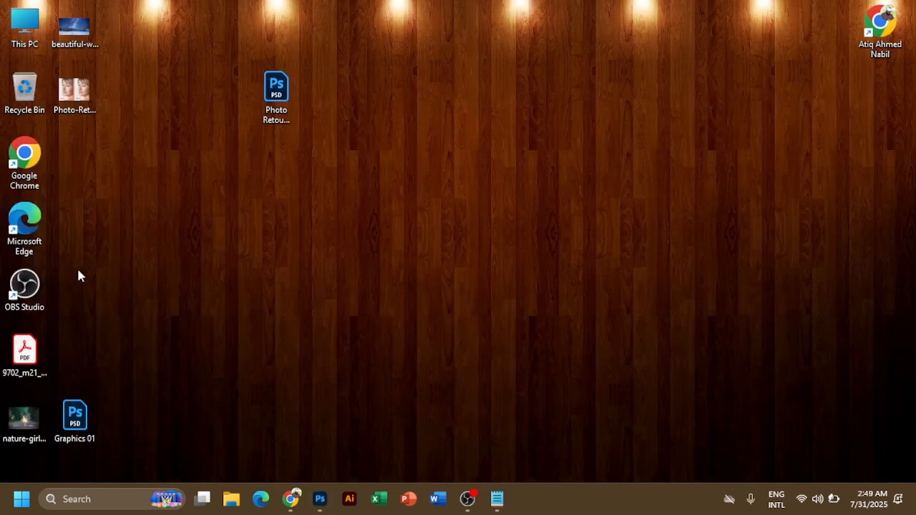
mouse_move(74, 91)
left_mouse_down()
mouse_move(314, 102)
mouse_move(326, 93)
left_mouse_up()
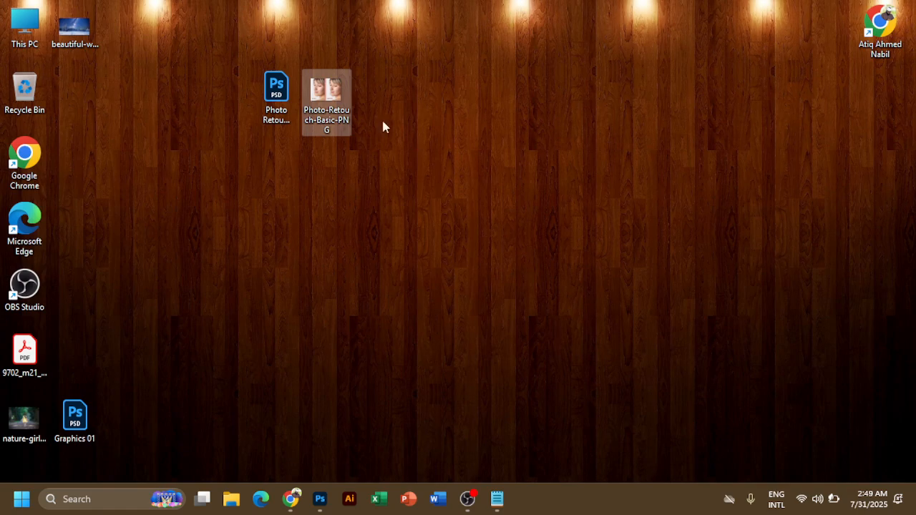
double_click(330, 94)
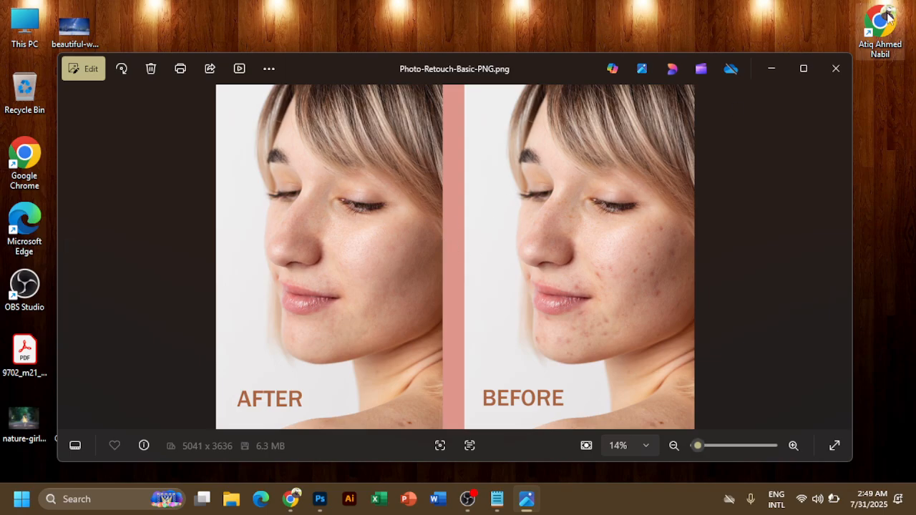
left_click(834, 72)
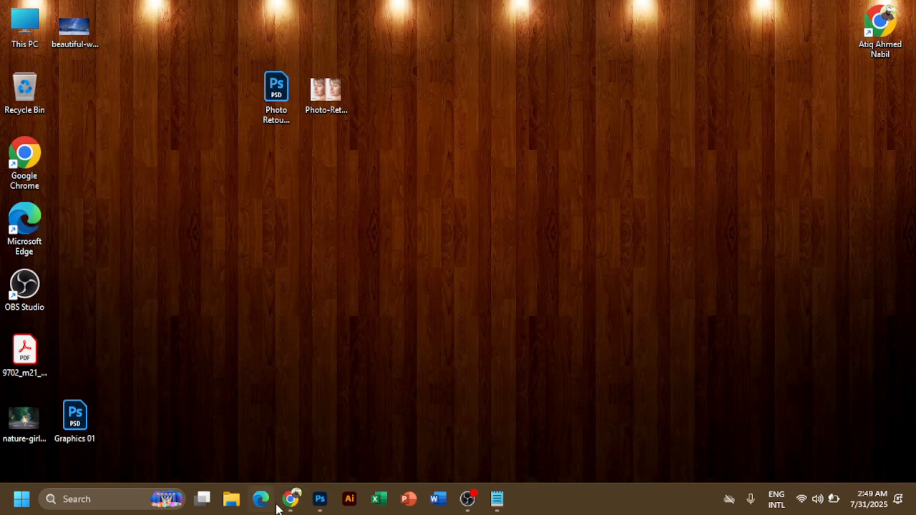
Switch to Chrome and look through the Freepik page of the acne photo and its related images.
mouse_move(288, 503)
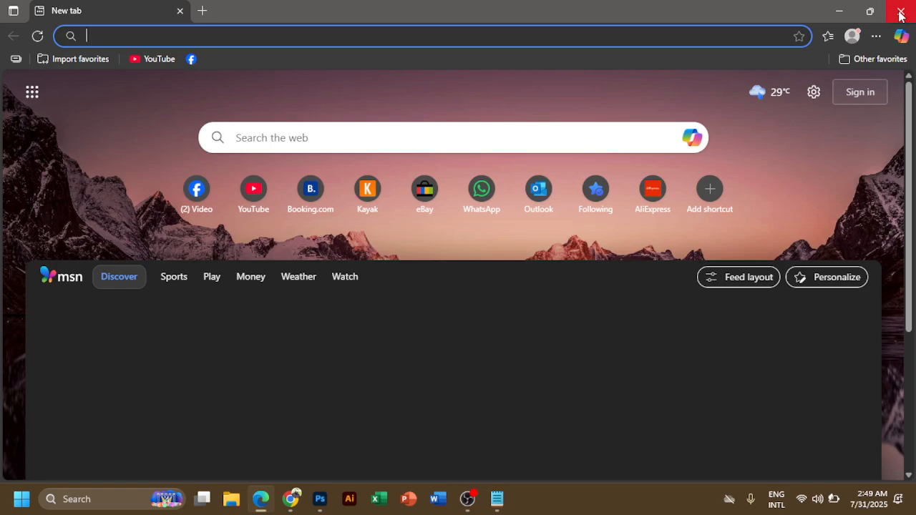
left_click(901, 16)
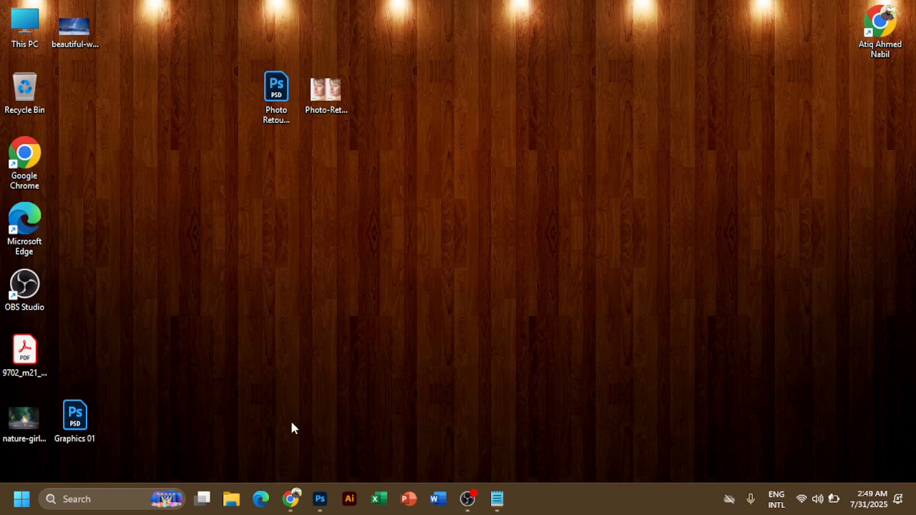
left_click(290, 499)
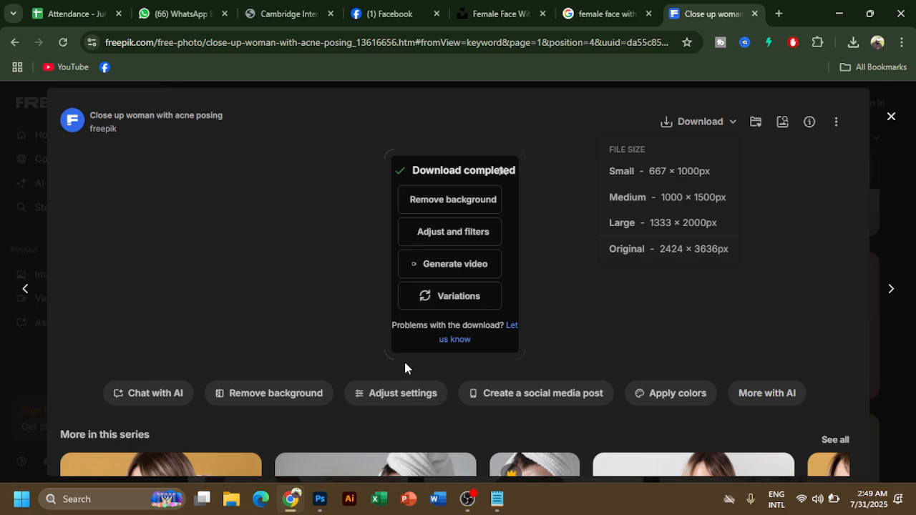
scroll(466, 226, "down", 7)
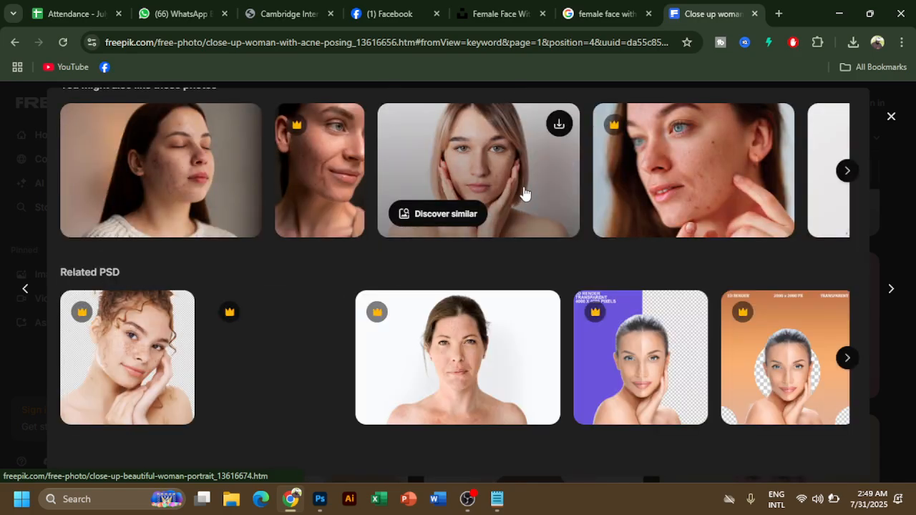
scroll(524, 193, "up", 8)
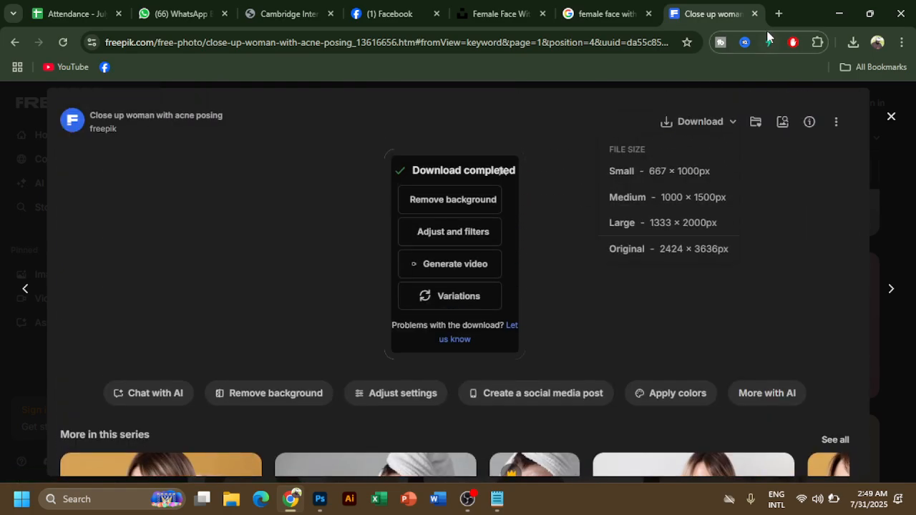
Replace the Google Images query about pimples with "old picture restoration" and run the search.
left_click(602, 14)
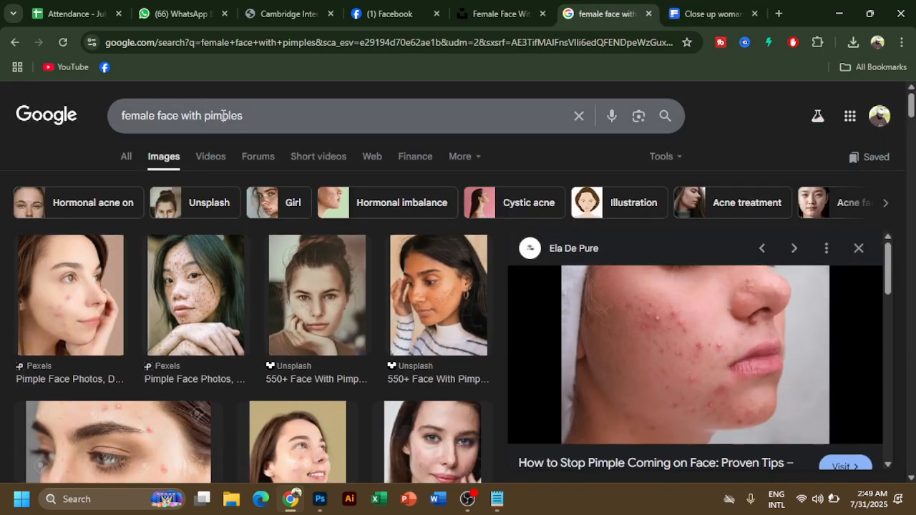
left_click_drag(255, 121, 1, 111)
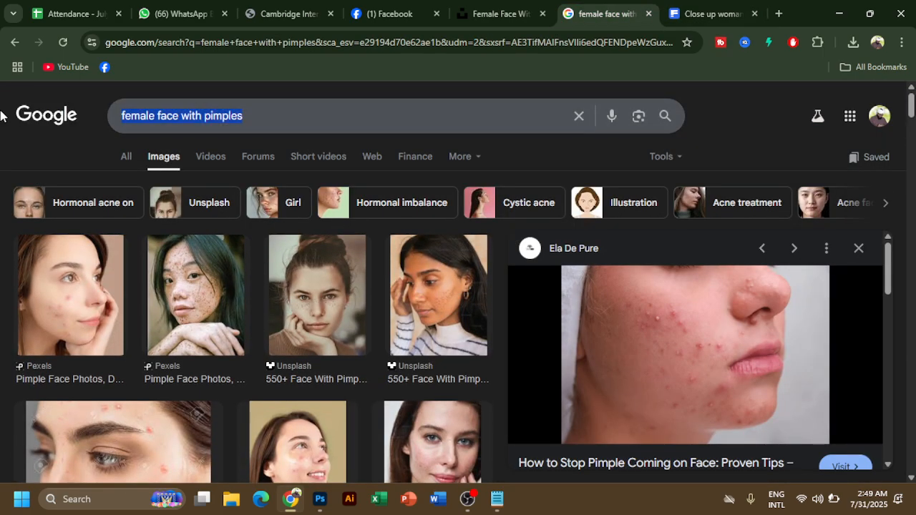
type("old pi")
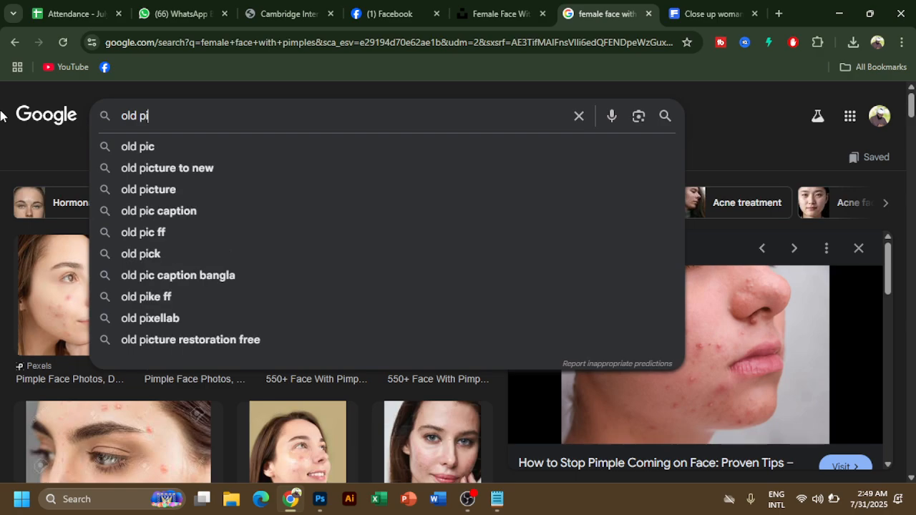
type("cture ")
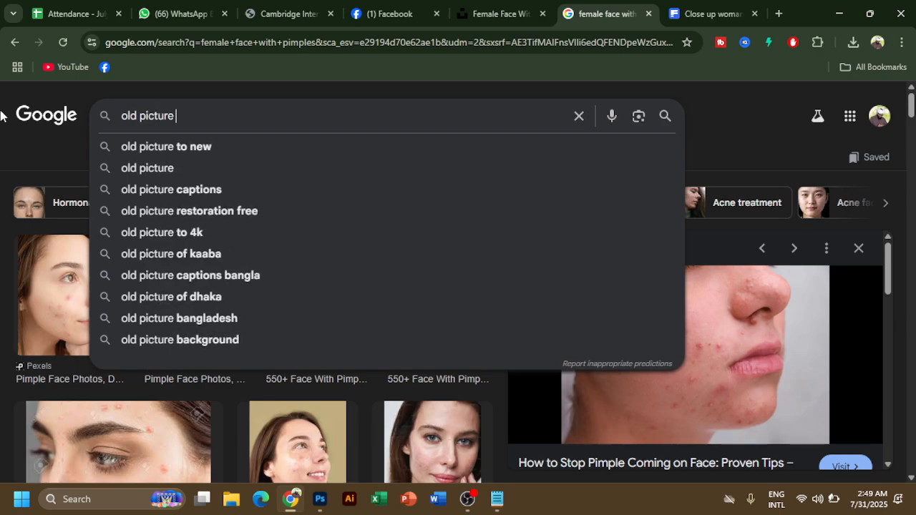
type("res")
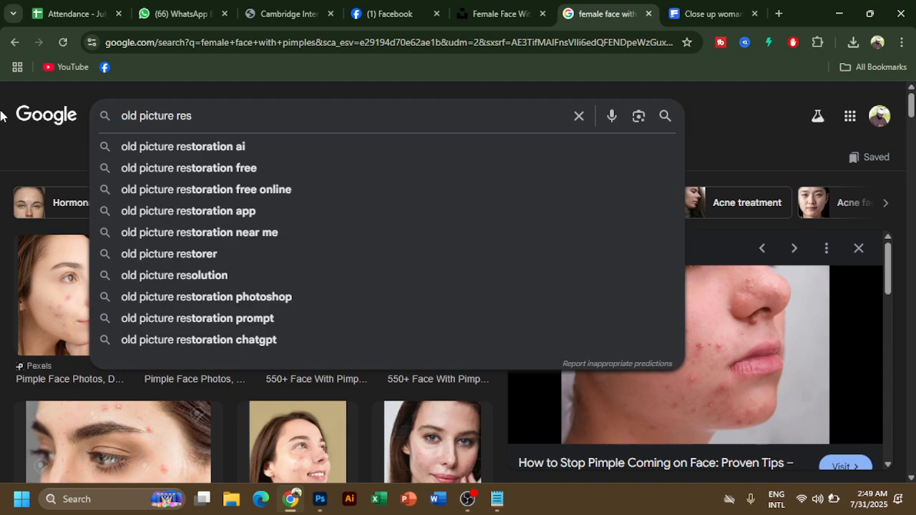
key("Down")
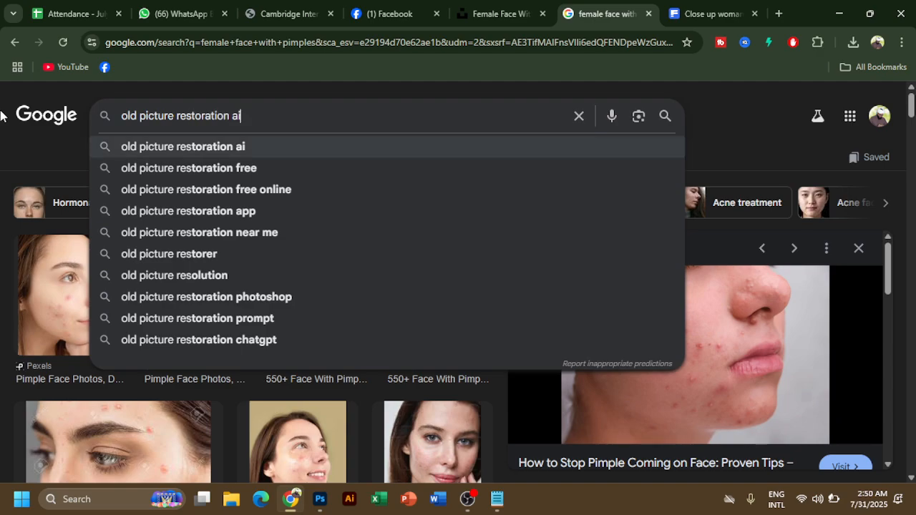
key("BackSpace")
key("BackSpace")
key("BackSpace")
key("Return")
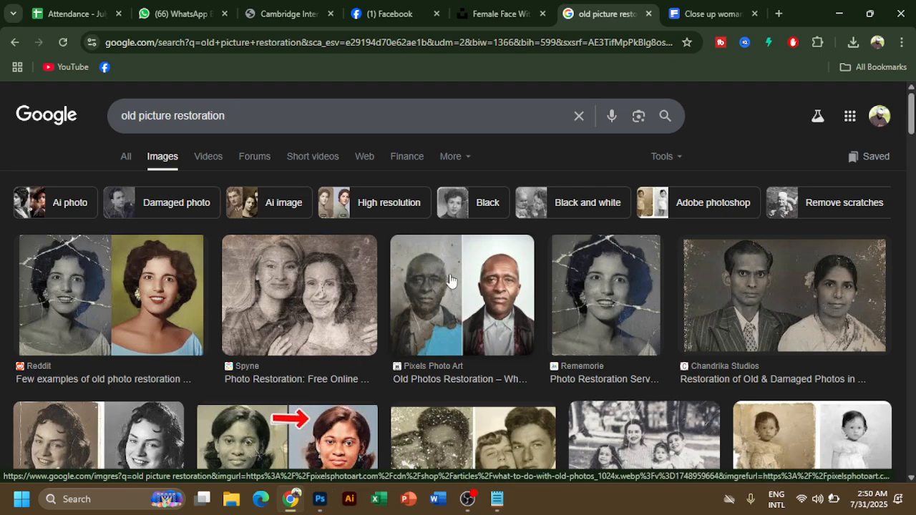
Look over the old picture restoration image results and open the search query for editing.
scroll(452, 282, "down", 2)
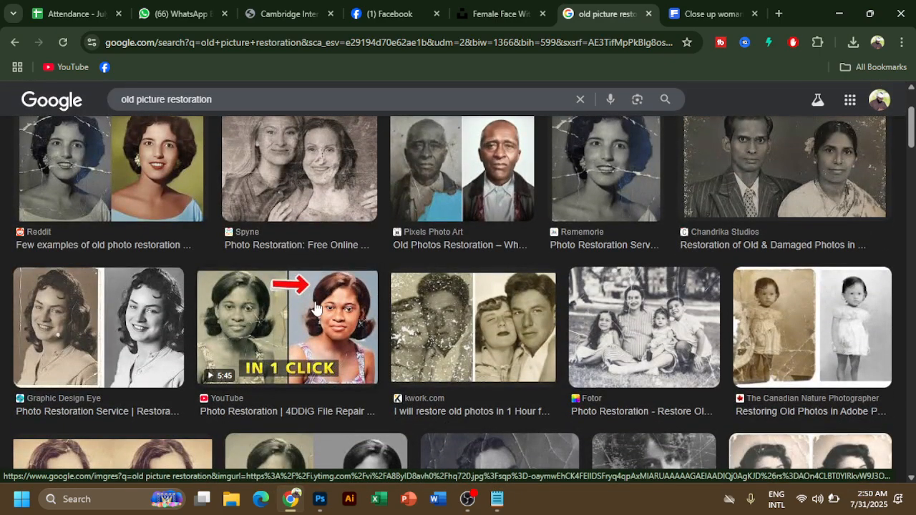
scroll(315, 306, "up", 2)
left_click(267, 115)
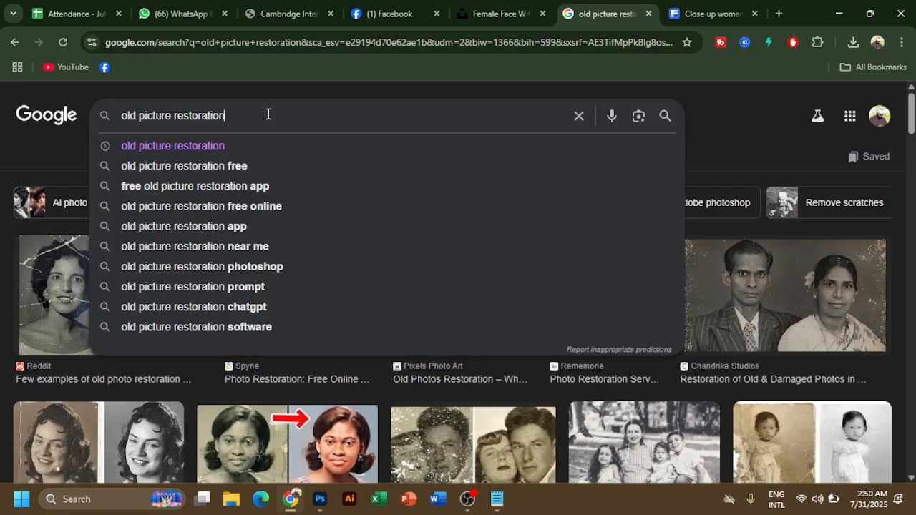
Search the web for "old picture restoration free" and show results of all types instead of images only.
type("a")
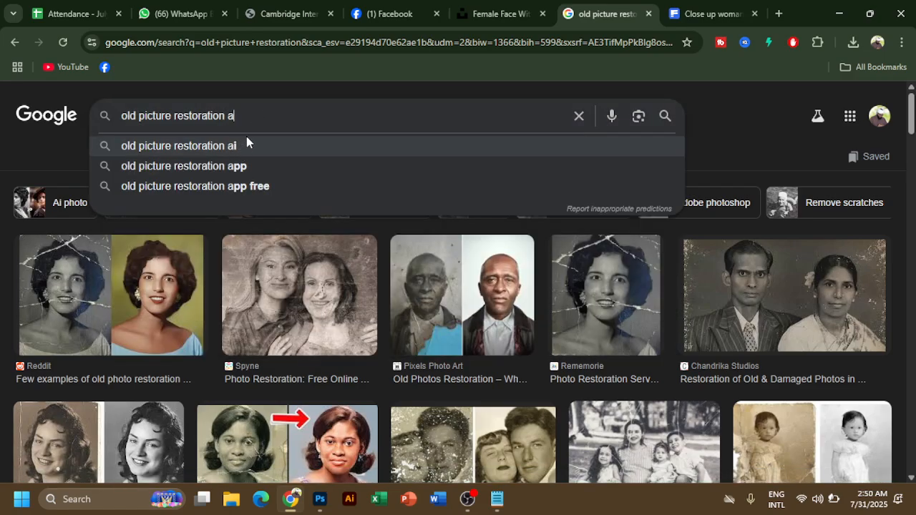
key("BackSpace")
key("BackSpace")
left_click(235, 166)
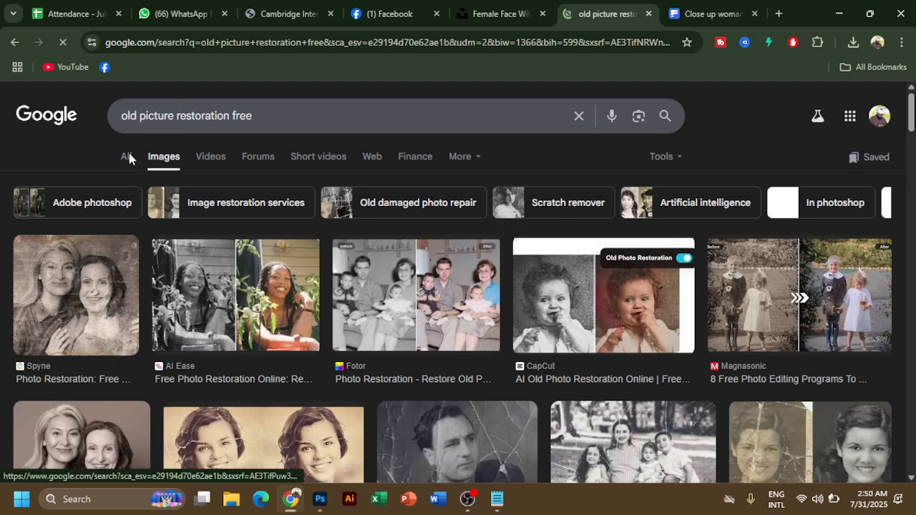
left_click(127, 157)
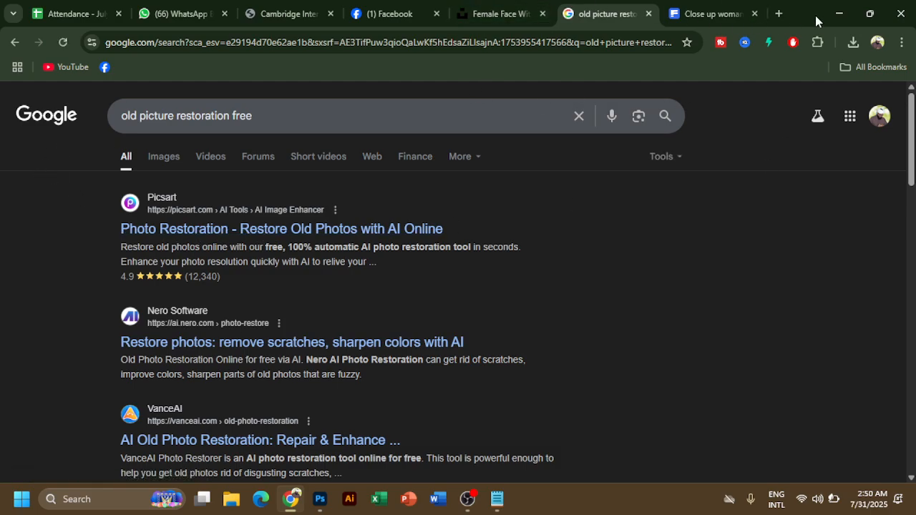
left_click(840, 13)
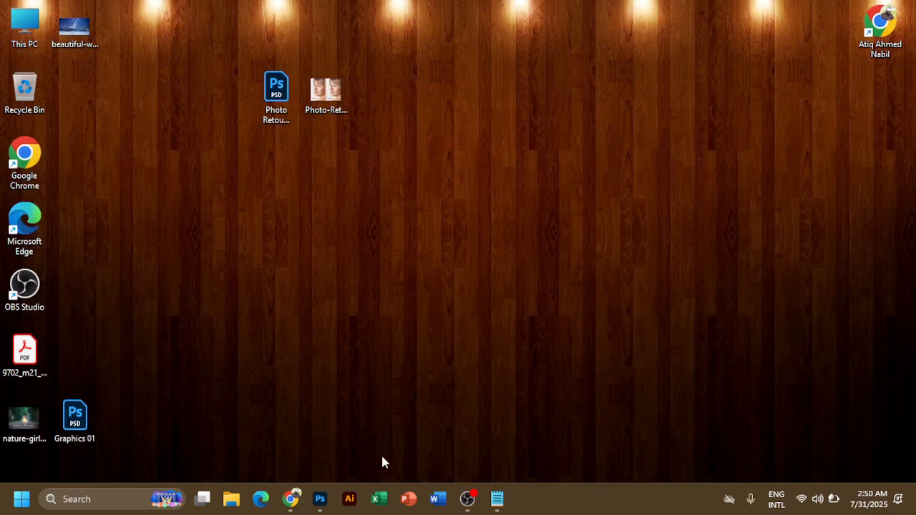
left_click(290, 498)
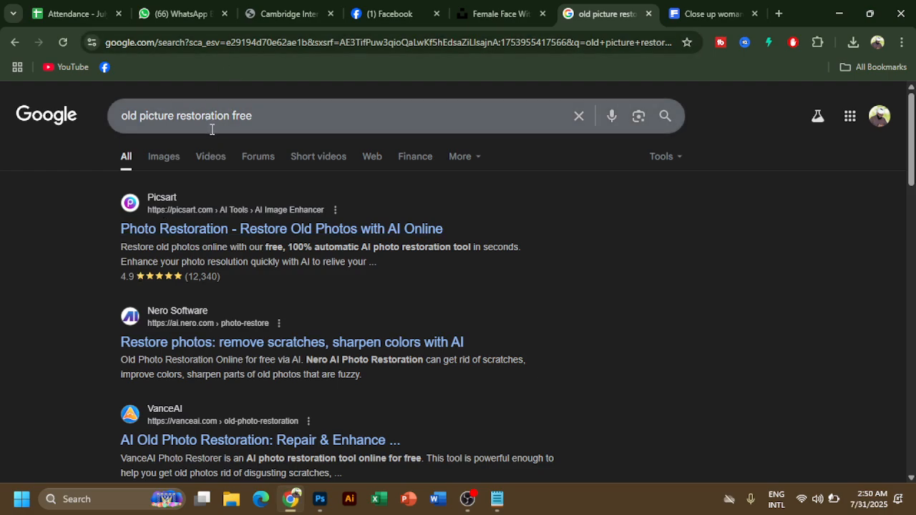
Search the web for "photo retouching online free".
left_click_drag(261, 114, 0, 123)
type("photo retouch")
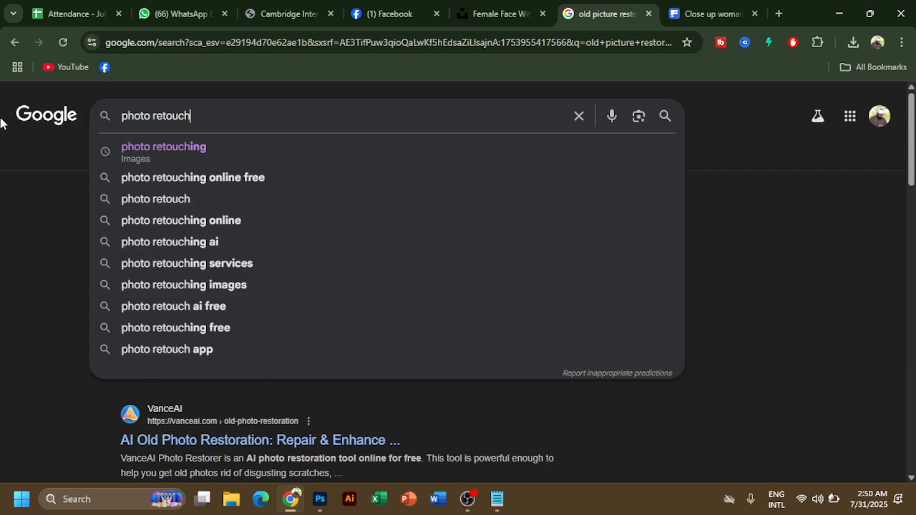
left_click(173, 178)
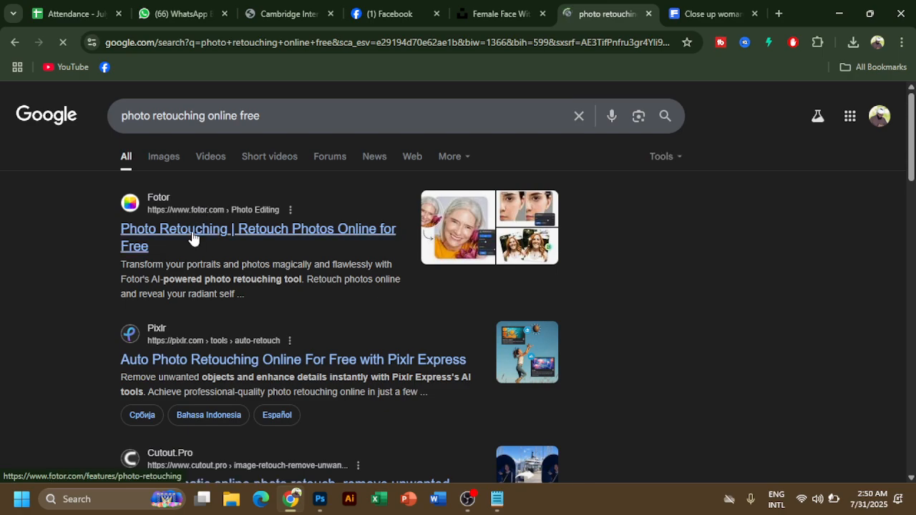
Open the AI Ease Free AI Photo Retouching result in a new tab and close the Freepik close-up woman tab.
scroll(384, 358, "down", 3)
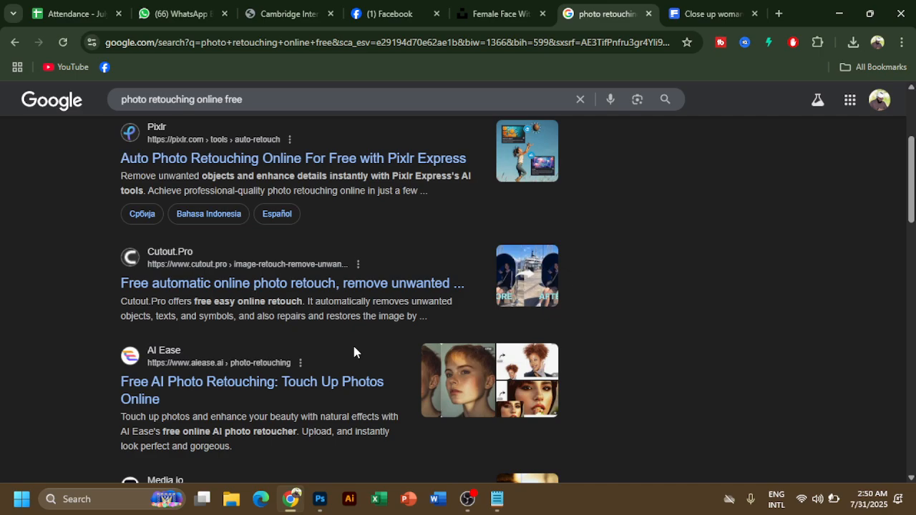
right_click(275, 390)
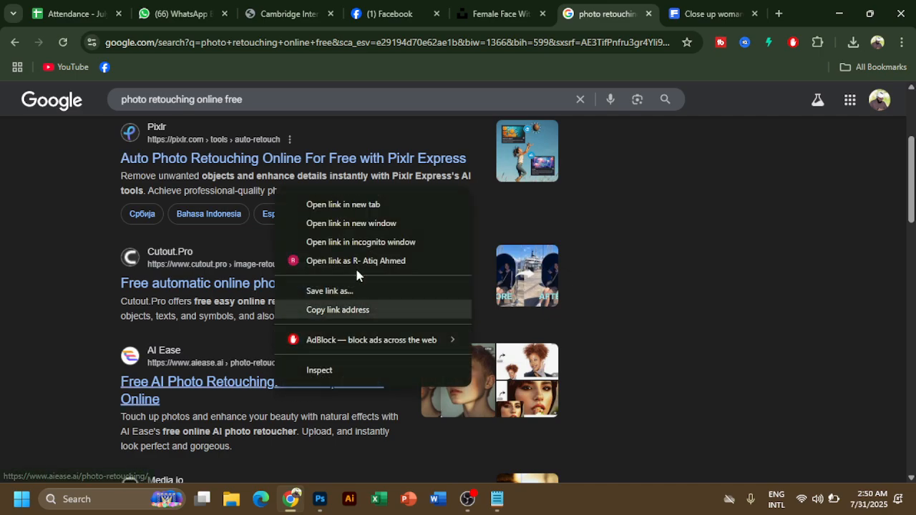
left_click(365, 205)
left_click(759, 17)
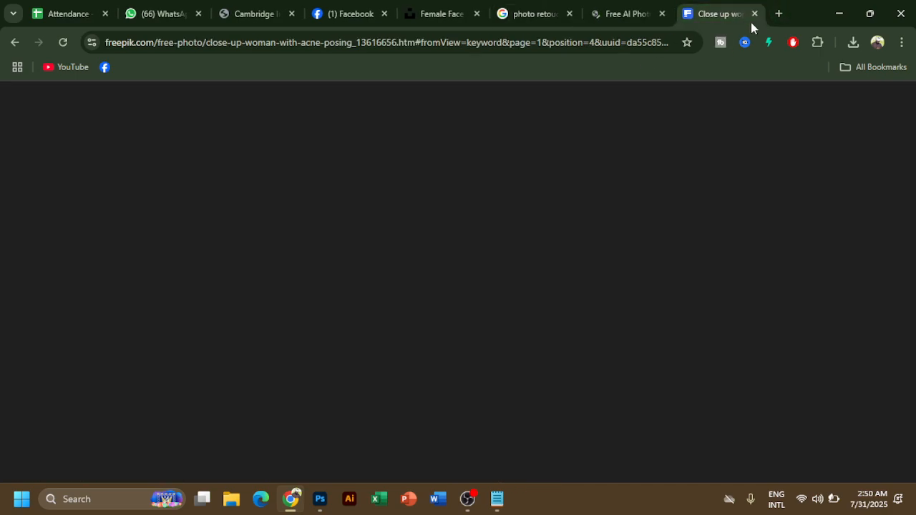
left_click(754, 14)
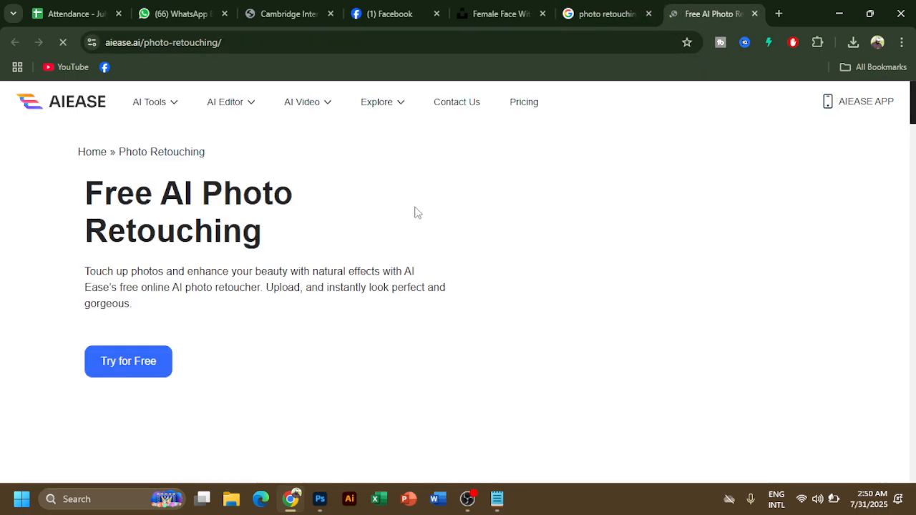
Examine the AI Ease photo retouching page and close its tab.
scroll(190, 303, "down", 6)
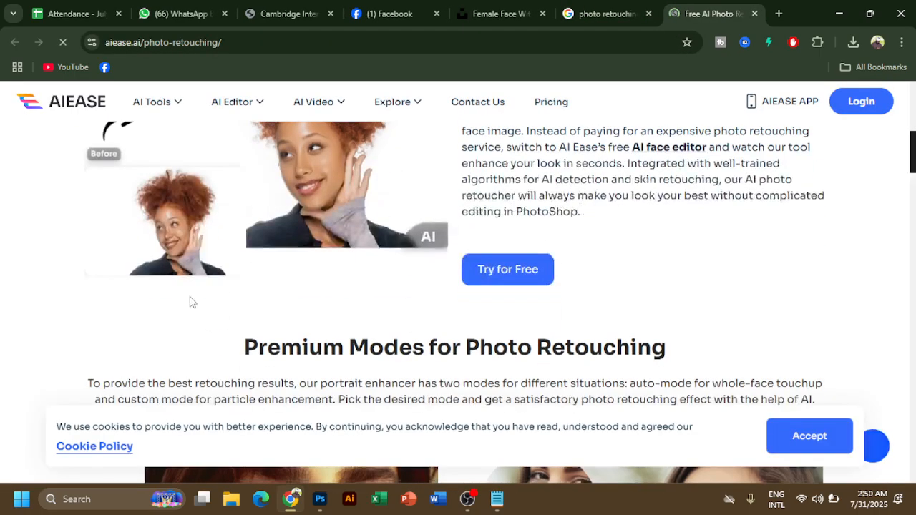
scroll(190, 303, "up", 6)
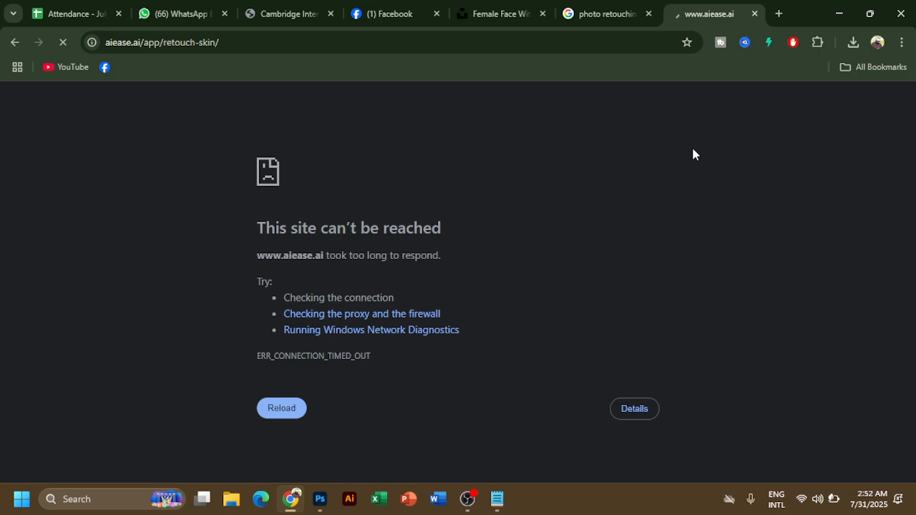
left_click(755, 13)
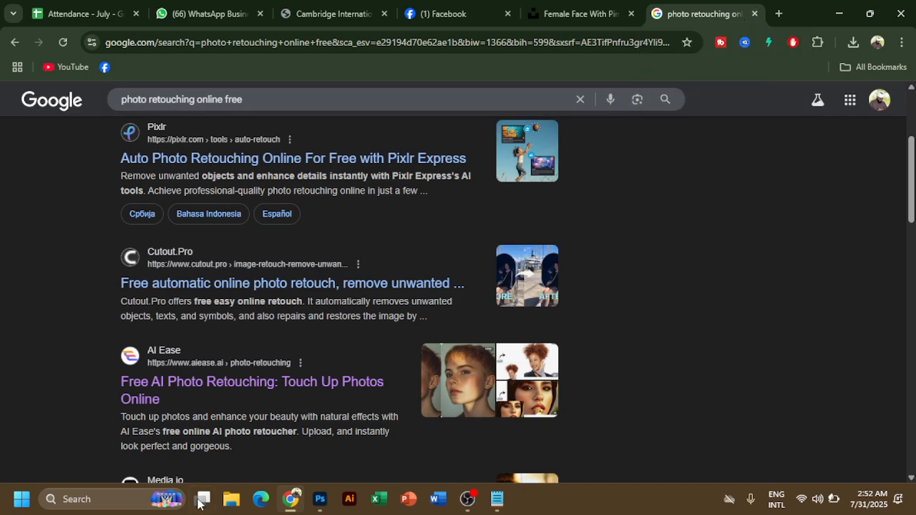
Open the Cutout.Pro automatic photo retouch result in a new tab and go to its image upload page.
right_click(212, 281)
left_click(244, 296)
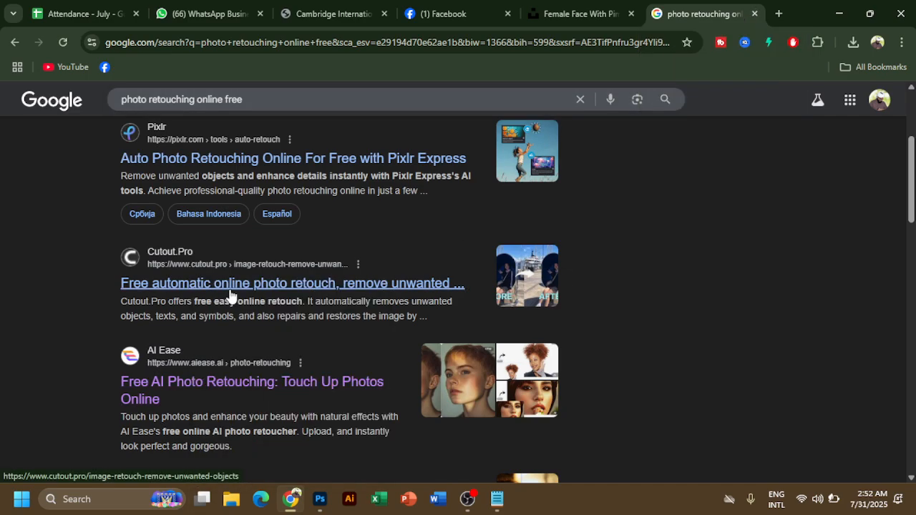
left_click(728, 9)
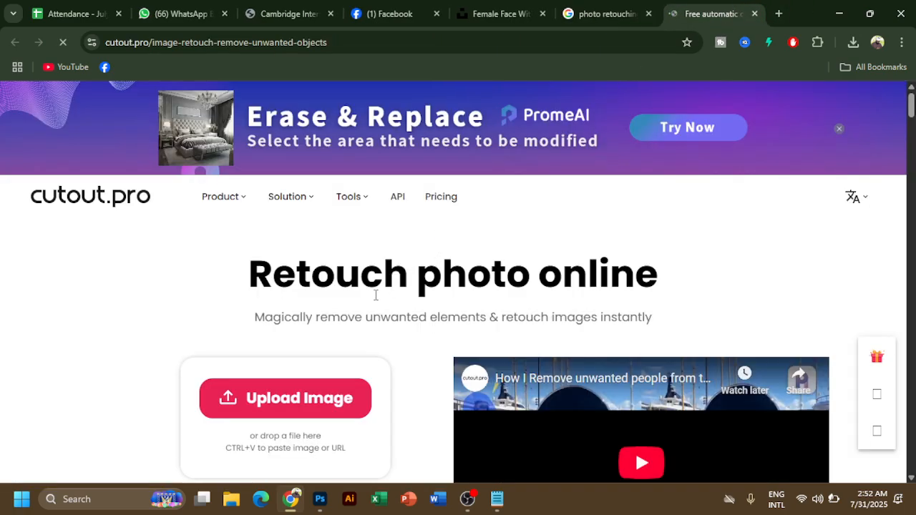
scroll(376, 297, "down", 1)
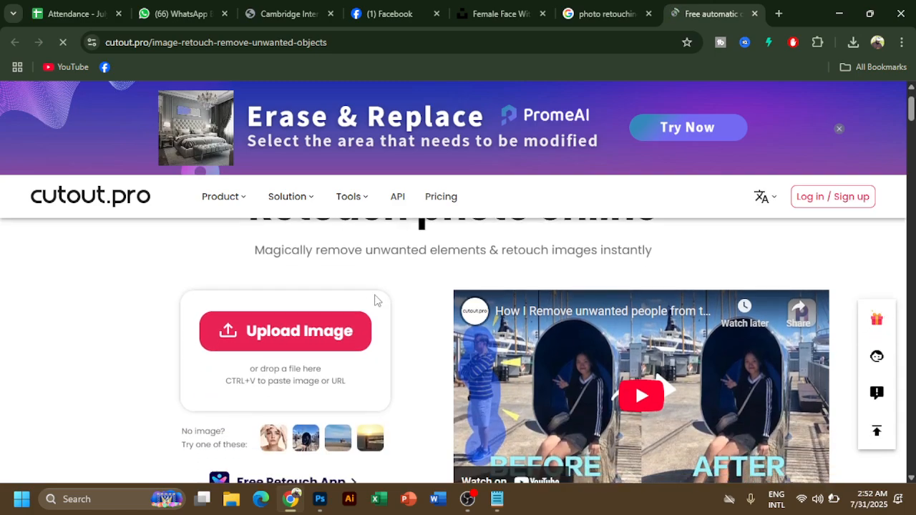
left_click(315, 347)
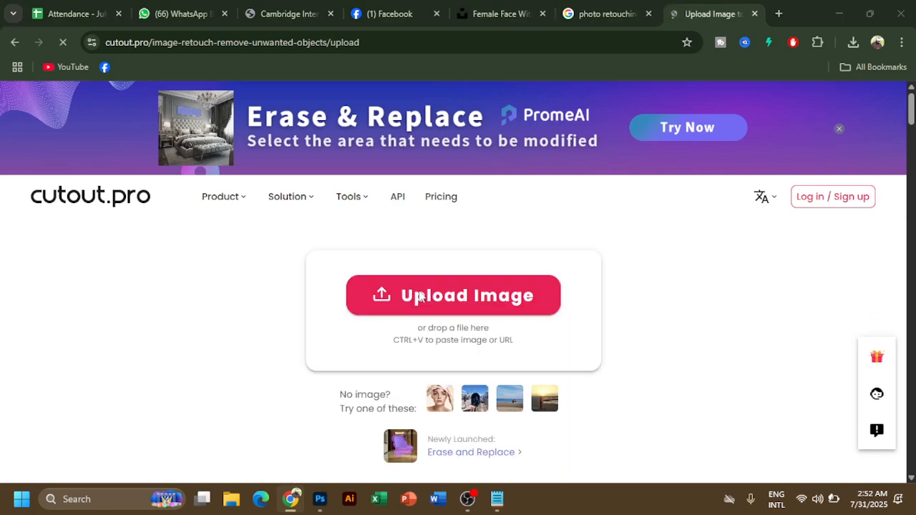
Upload close-up-woman-with-acne-posing from the Downloads folder to Cutout.Pro and dismiss the Google sign-in prompt.
left_click(420, 295)
left_click(72, 201)
left_click(132, 158)
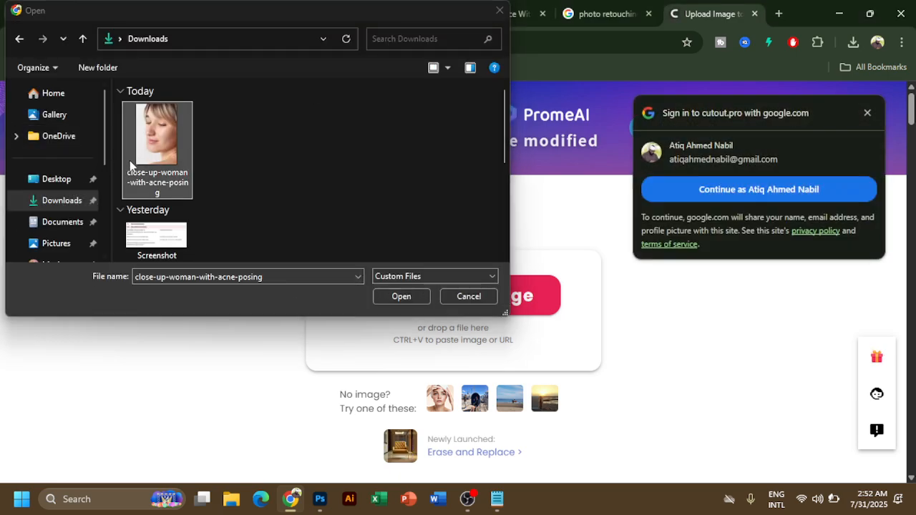
left_click(402, 296)
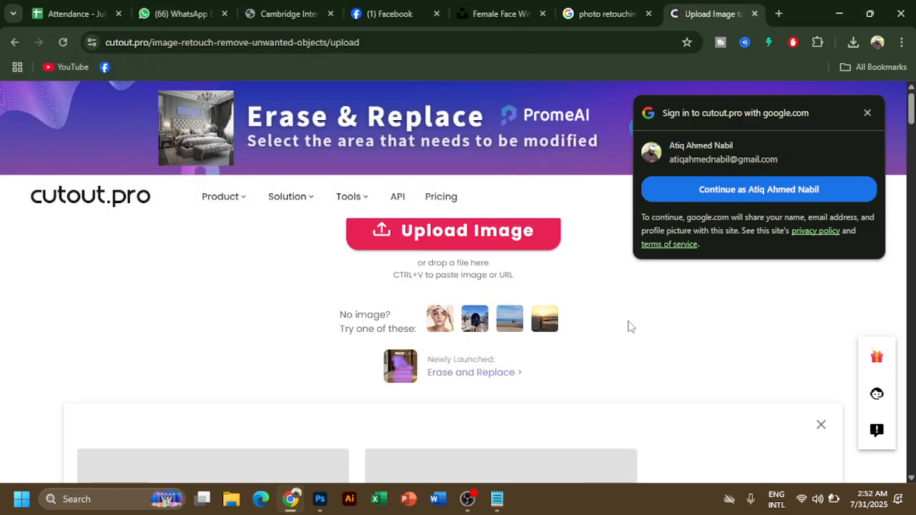
left_click(868, 113)
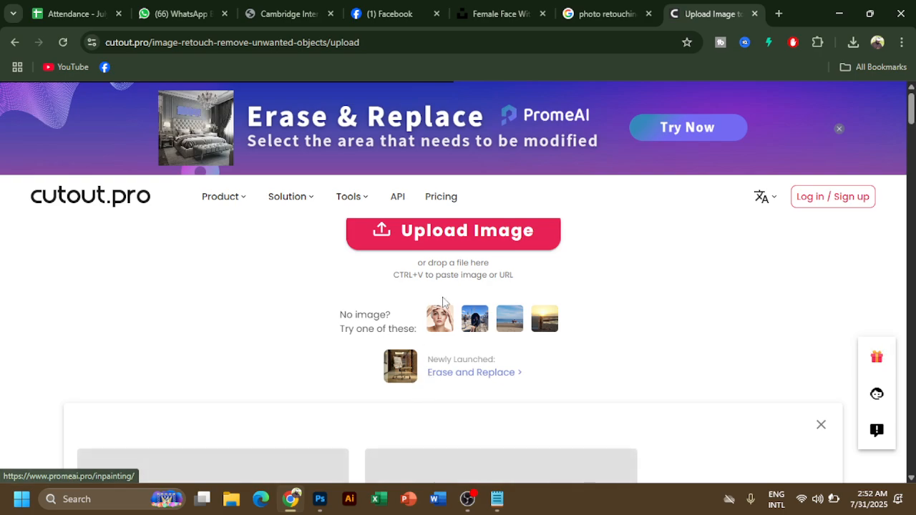
Try Smear repair with a 100px brush on a blemish on the woman's cheek.
scroll(346, 349, "down", 4)
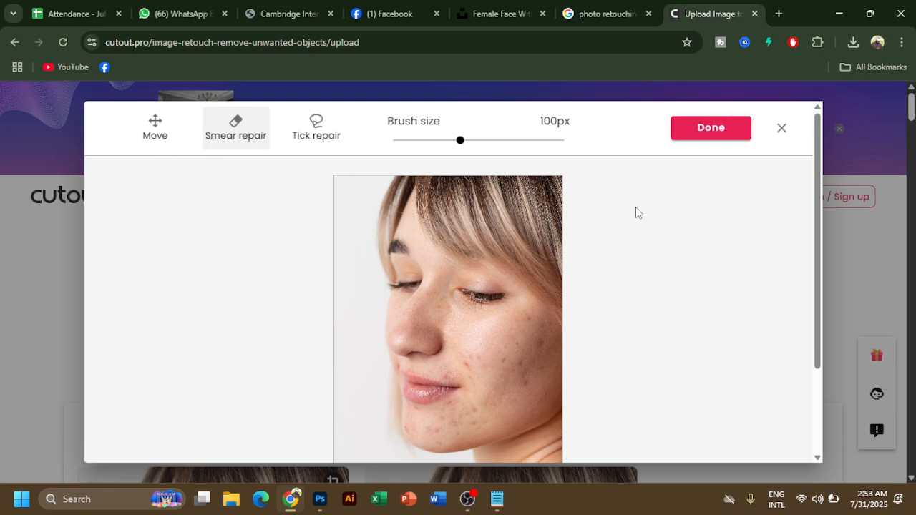
left_click(229, 138)
left_click(504, 360)
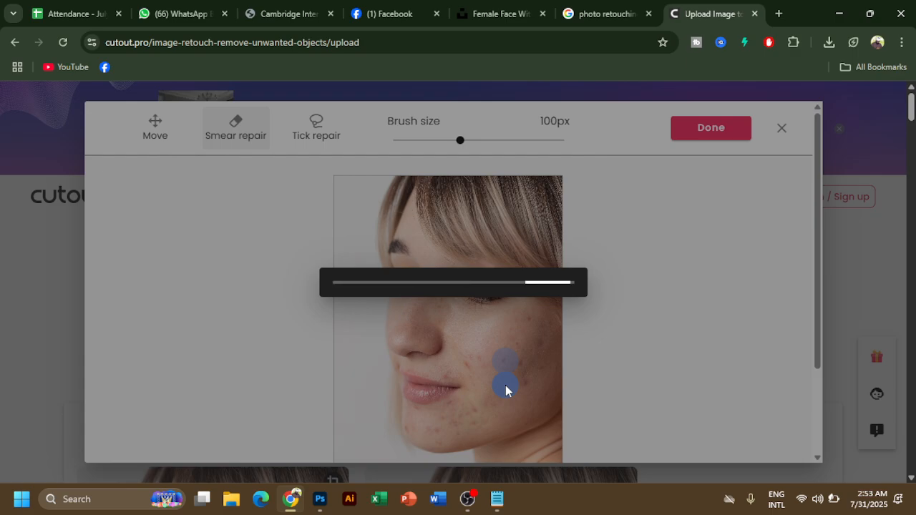
Open Fotor's Photo Retouching result in a new tab and view its page.
key("ctrl+shift+Tab")
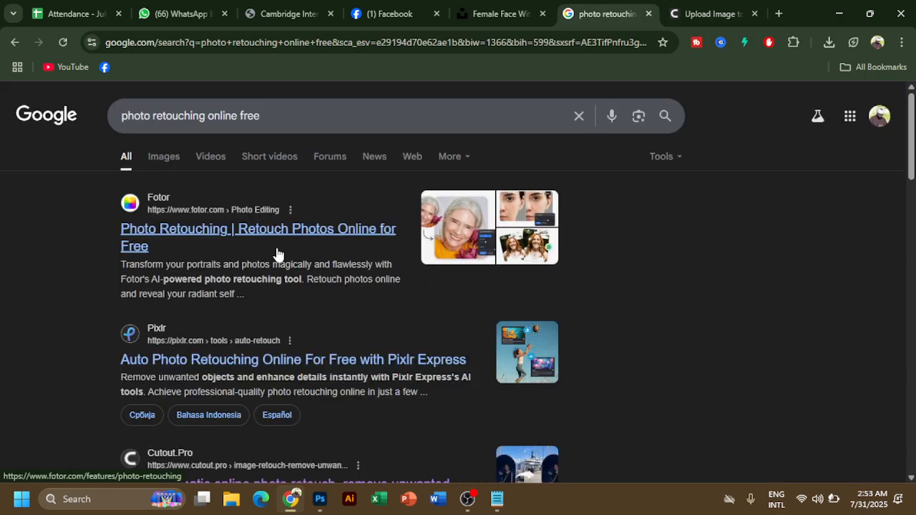
middle_click(278, 255)
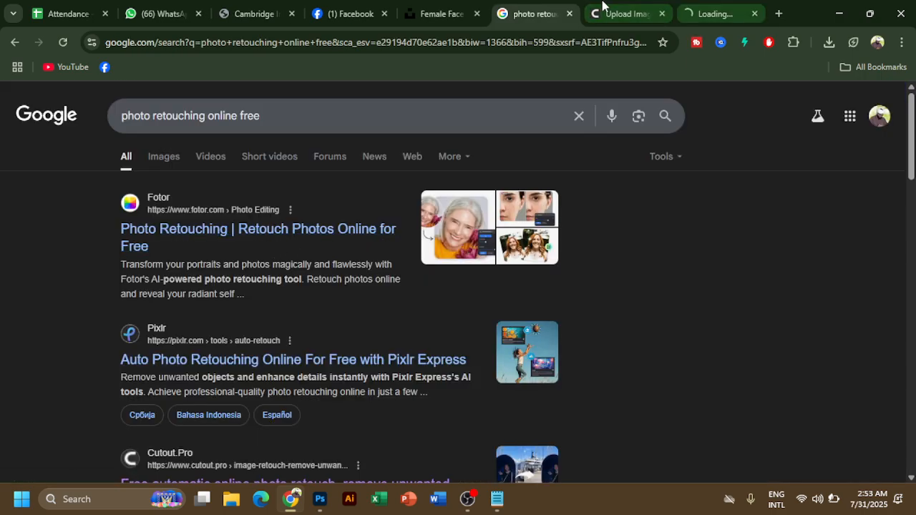
left_click(714, 13)
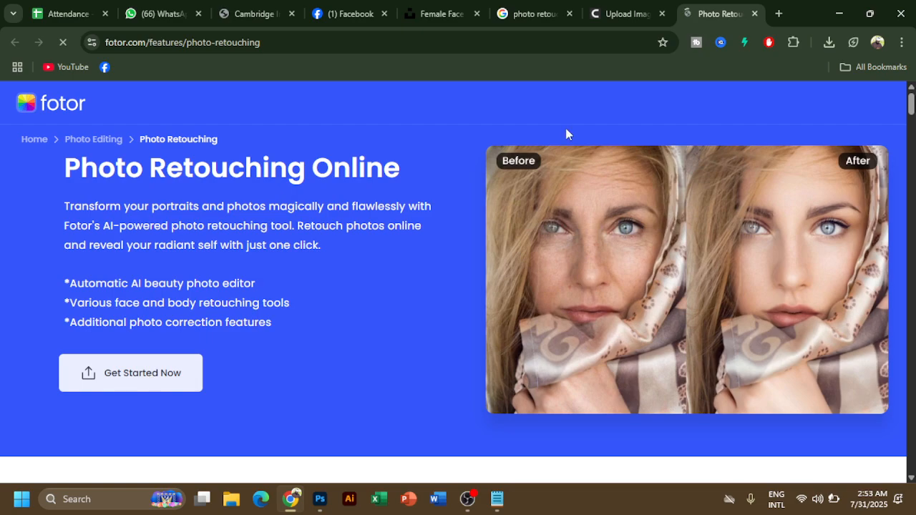
Return to Cutout.Pro and paint Smear repair over the acne along the woman's chin and cheek.
key("ctrl+shift+Tab")
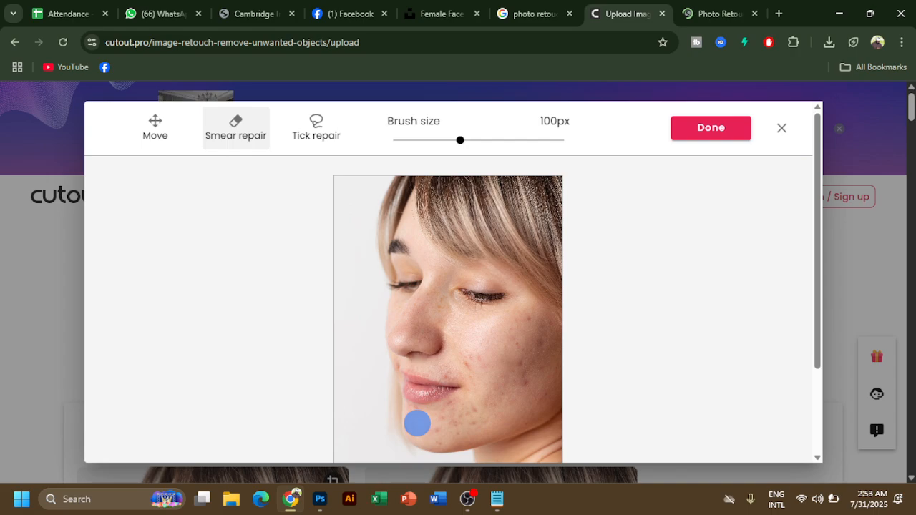
mouse_move(417, 423)
left_mouse_down()
mouse_move(512, 394)
mouse_move(499, 377)
left_mouse_up()
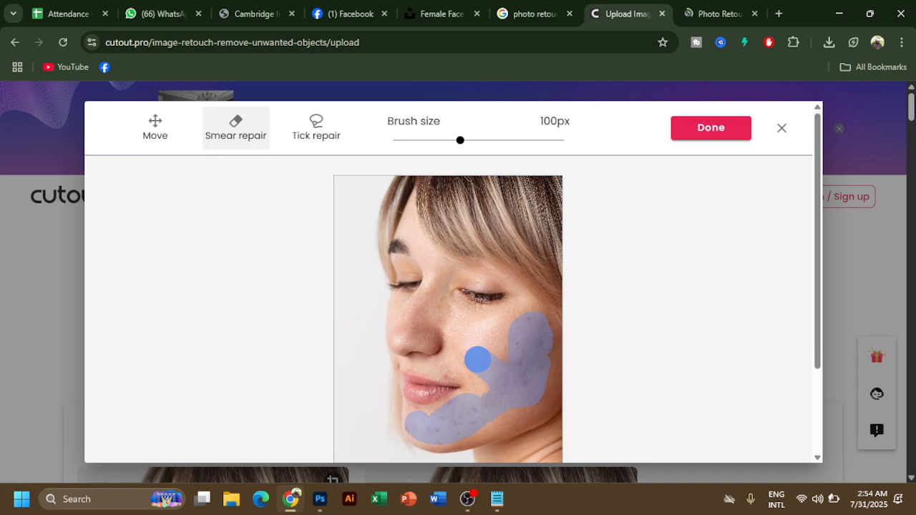
Try to start Fotor's retouching tool, and close the Fotor and Cutout.Pro tabs.
key("ctrl+Tab")
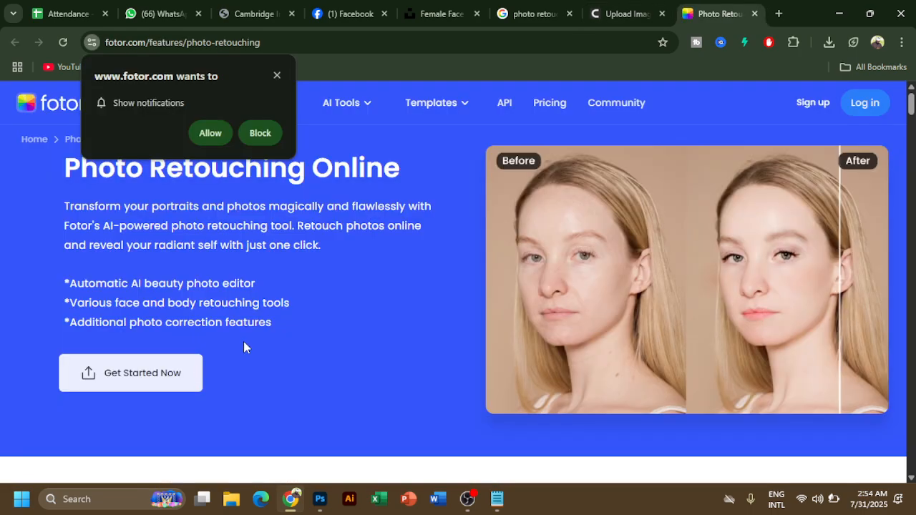
left_click(200, 373)
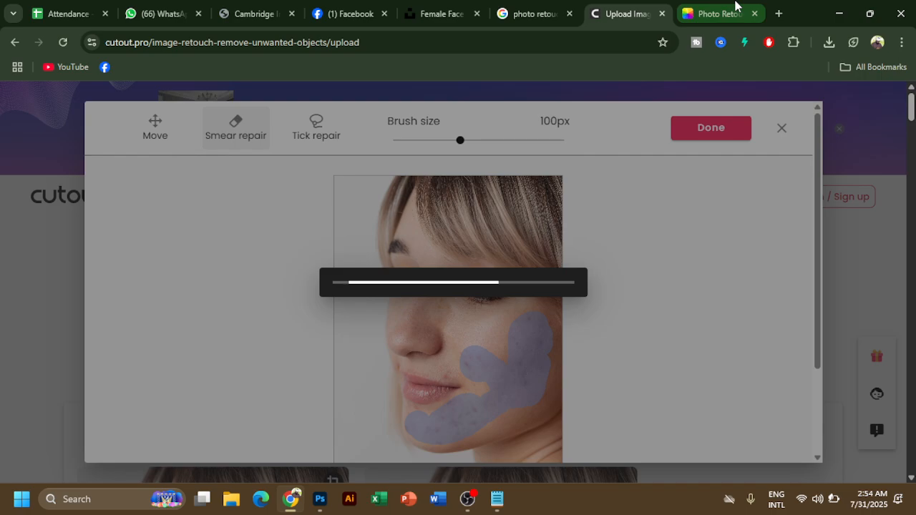
left_click(754, 13)
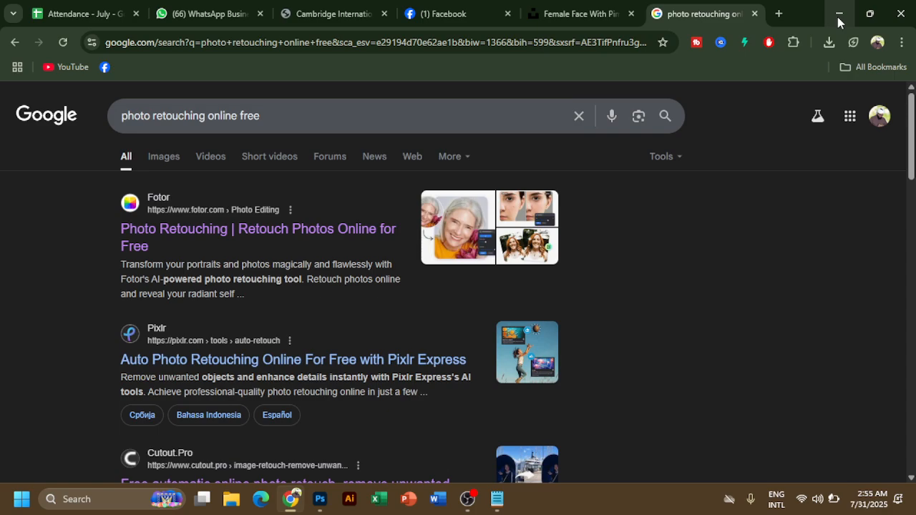
Switch to Photoshop and start a Save for Web export with the JPEG High preset and quality raised to 100.
left_click(838, 16)
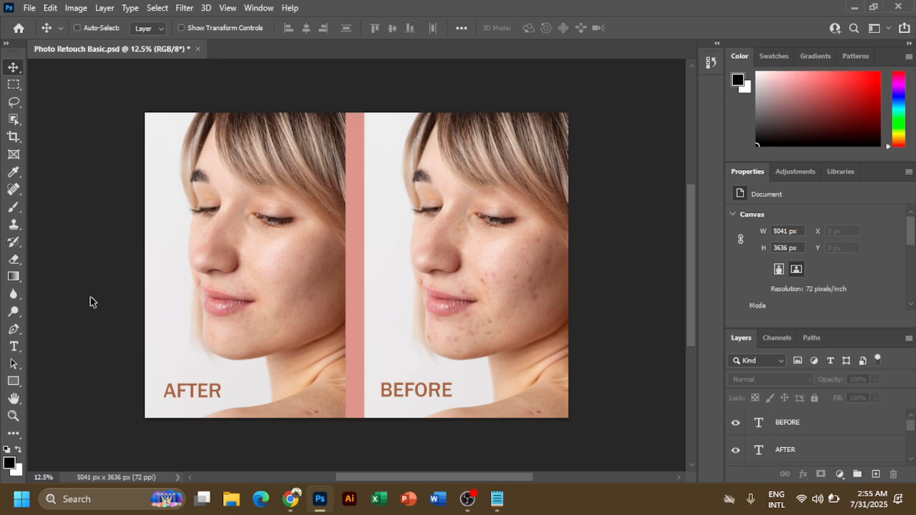
key("ctrl+alt+shift+s")
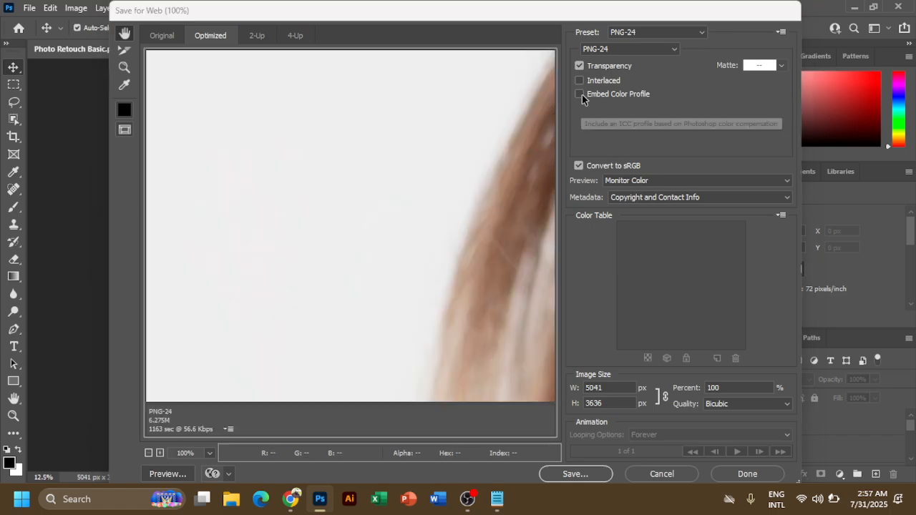
left_click(644, 32)
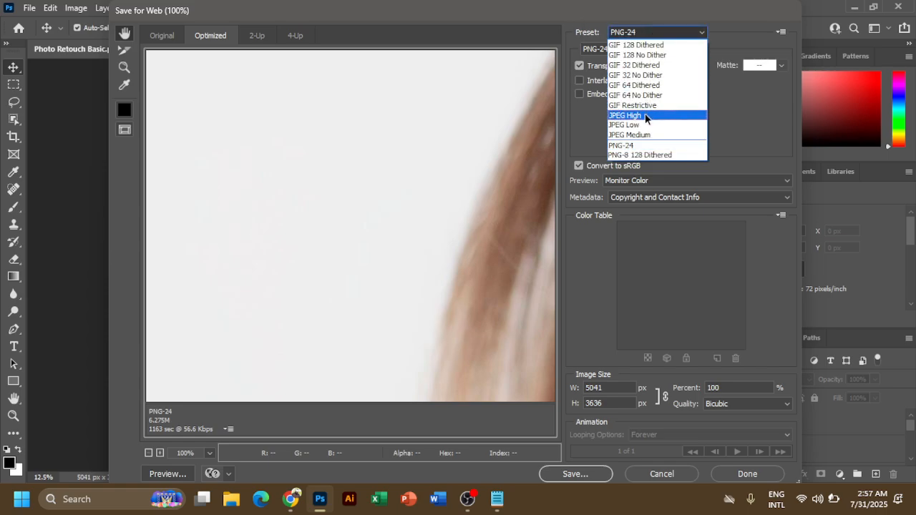
left_click(645, 115)
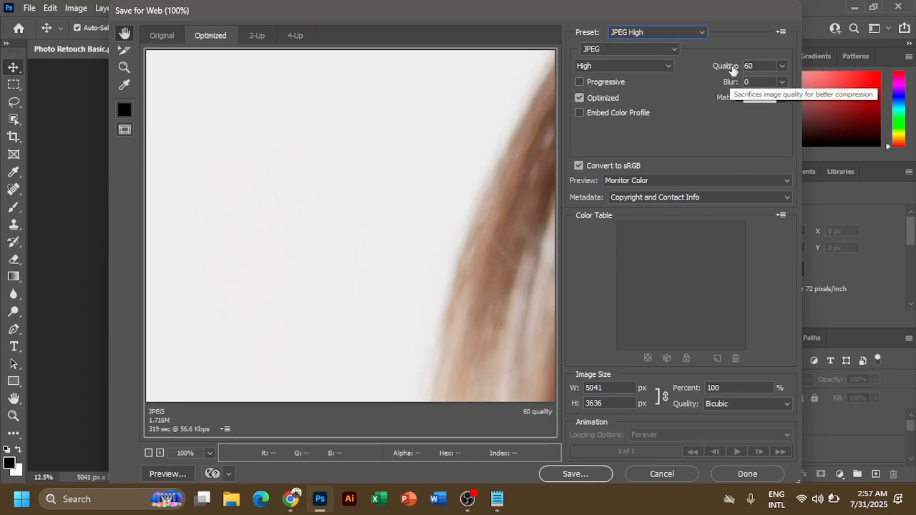
left_click(782, 66)
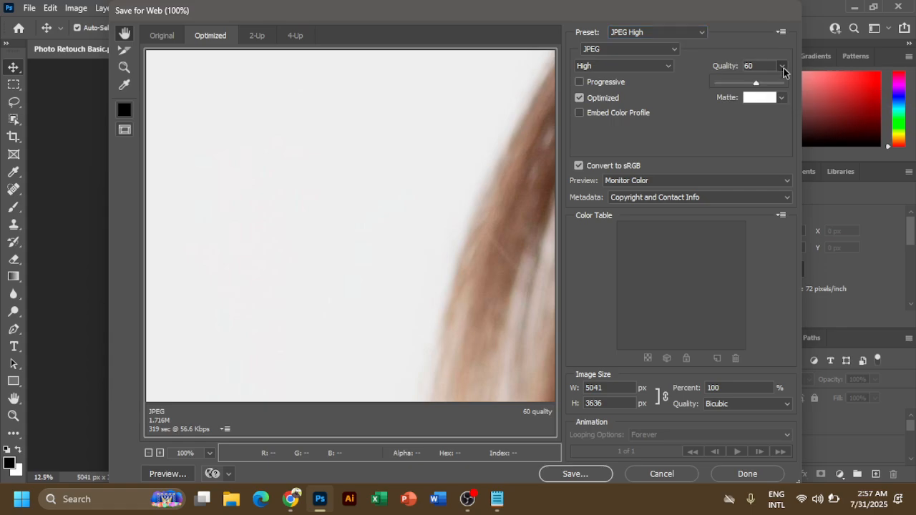
left_click_drag(755, 88, 781, 87)
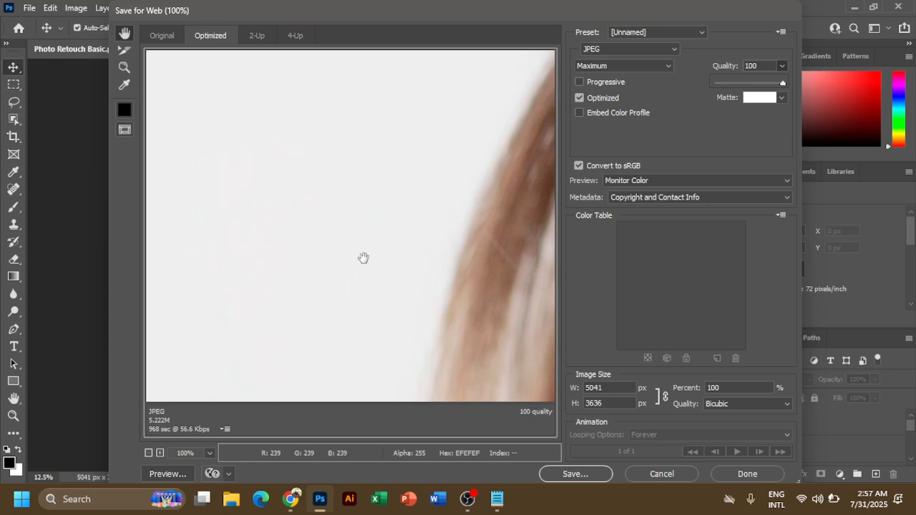
Save the optimized JPEG to the Desktop as Photo-Retouch-Basic-JPEG, after checking the whole before/after image in the export preview.
left_click(210, 453)
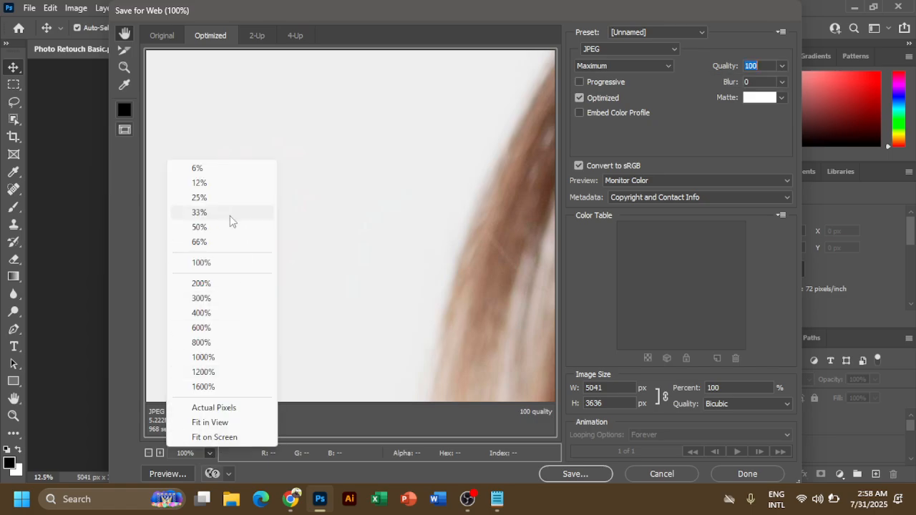
left_click(204, 168)
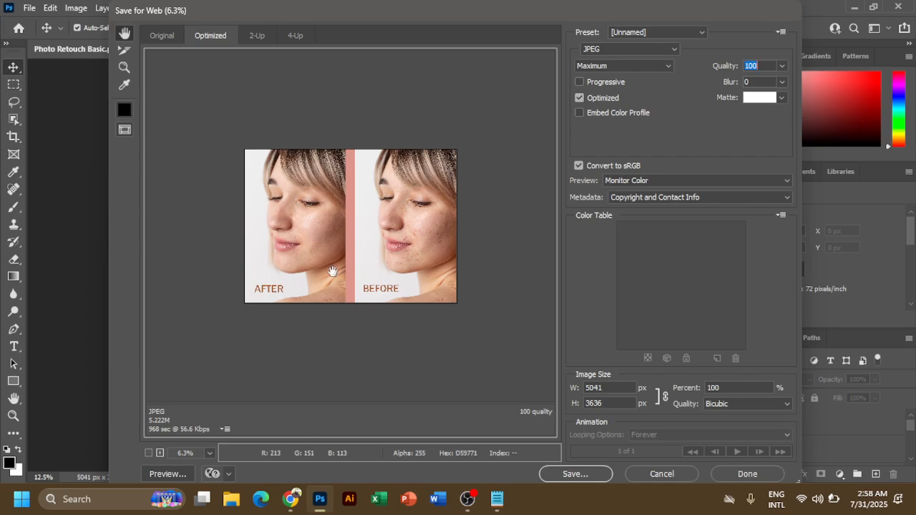
left_click(211, 453)
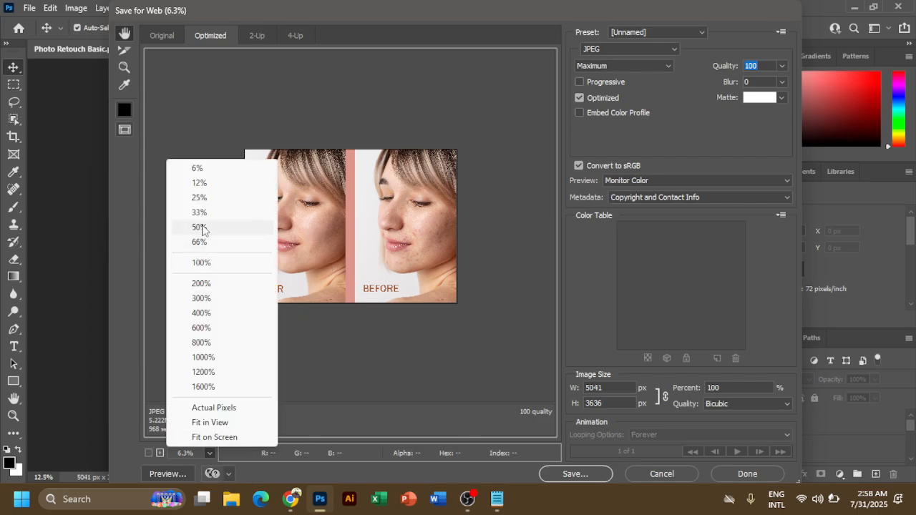
left_click(201, 198)
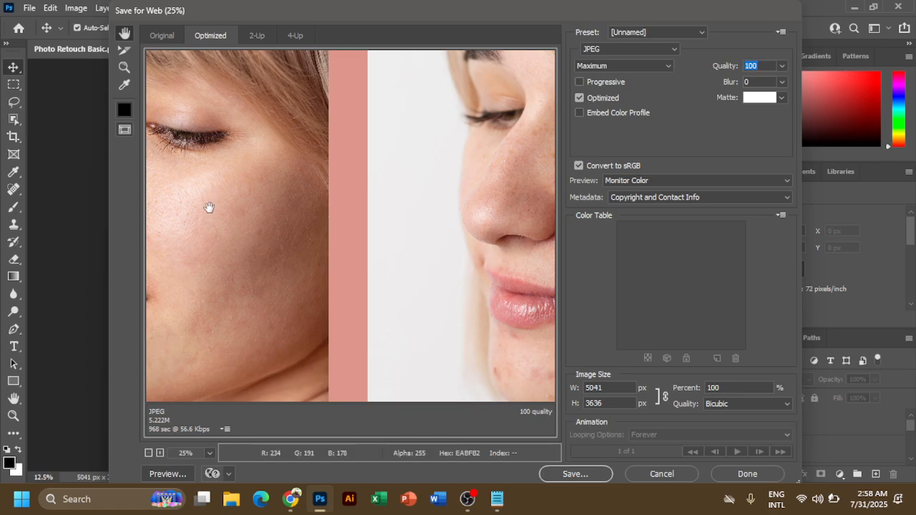
left_click(211, 453)
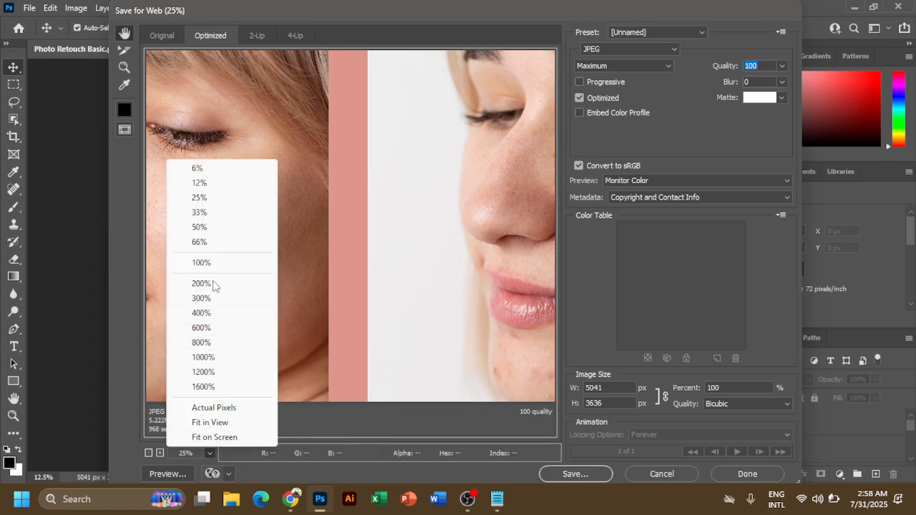
left_click(196, 184)
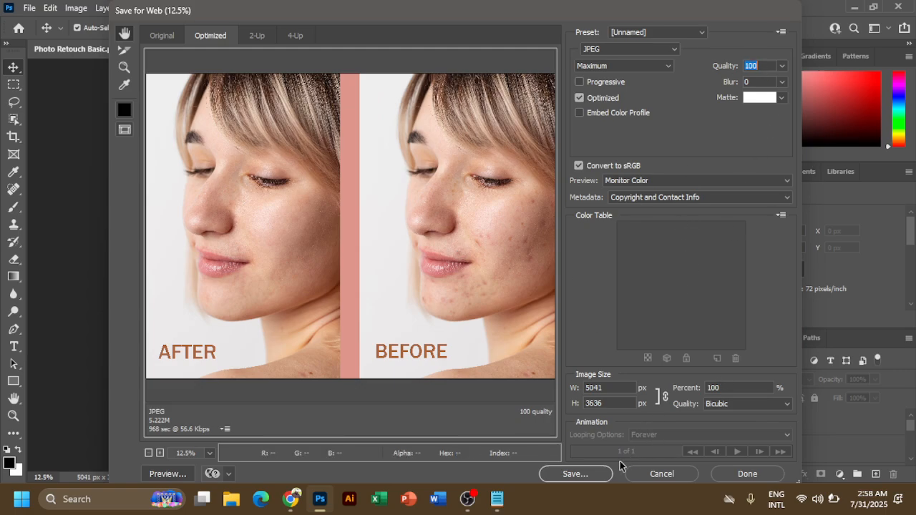
left_click(591, 475)
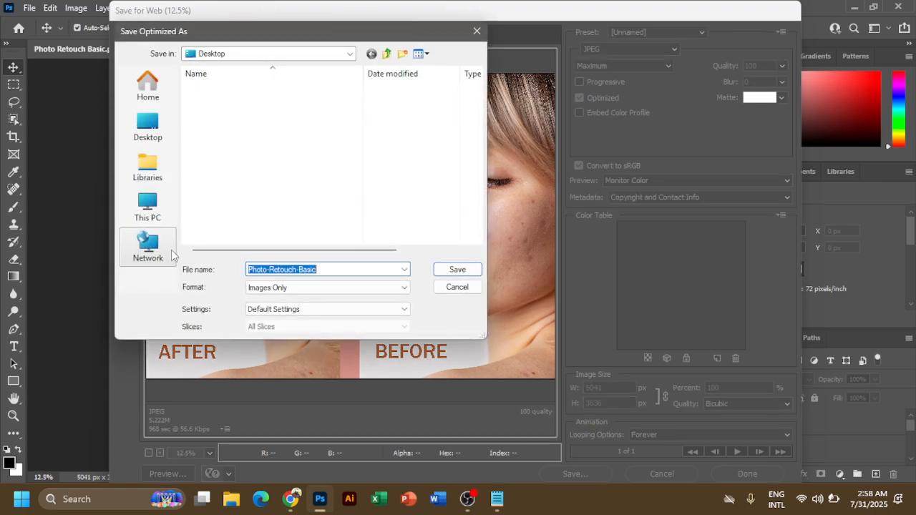
left_click(159, 132)
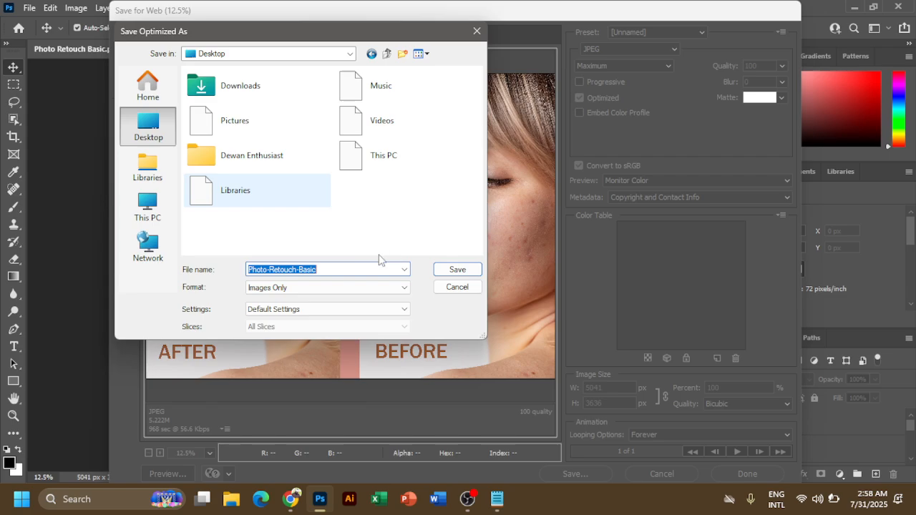
left_click(341, 270)
type("-JPEG")
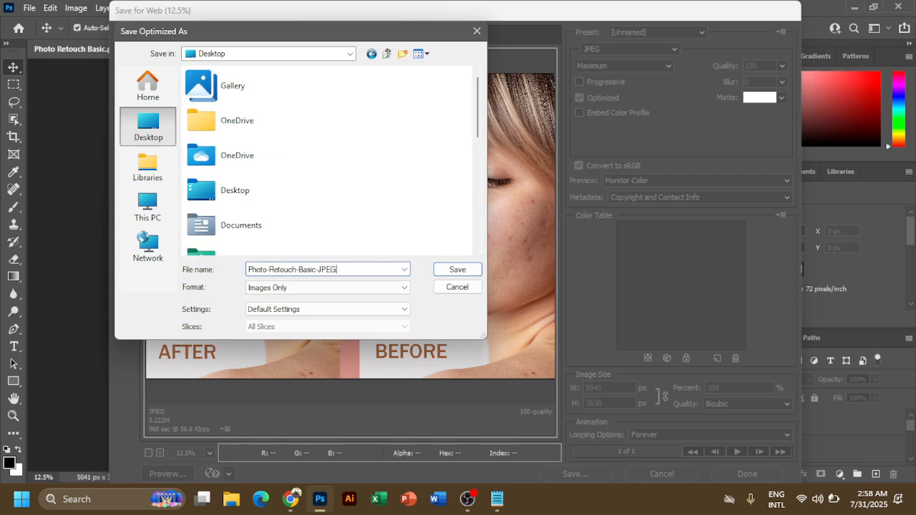
key("Tab")
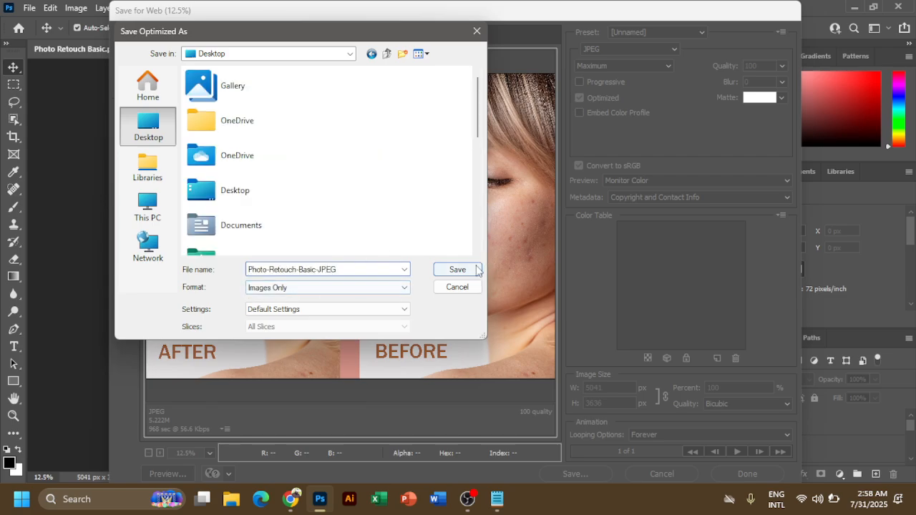
left_click(475, 265)
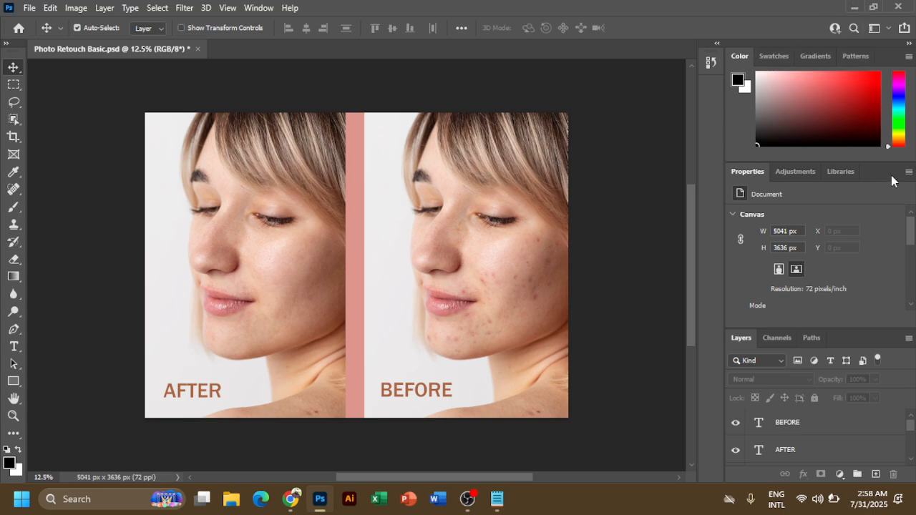
Place the exported JPEG beside the other retouch files on the desktop, and view it full-window in the photo viewer.
left_click(857, 7)
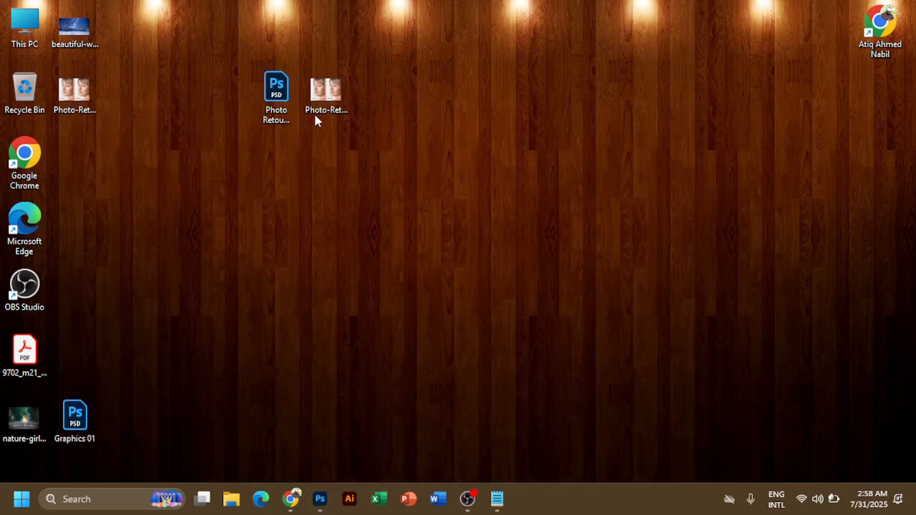
mouse_move(326, 100)
left_mouse_down()
mouse_move(413, 119)
mouse_move(392, 89)
left_mouse_up()
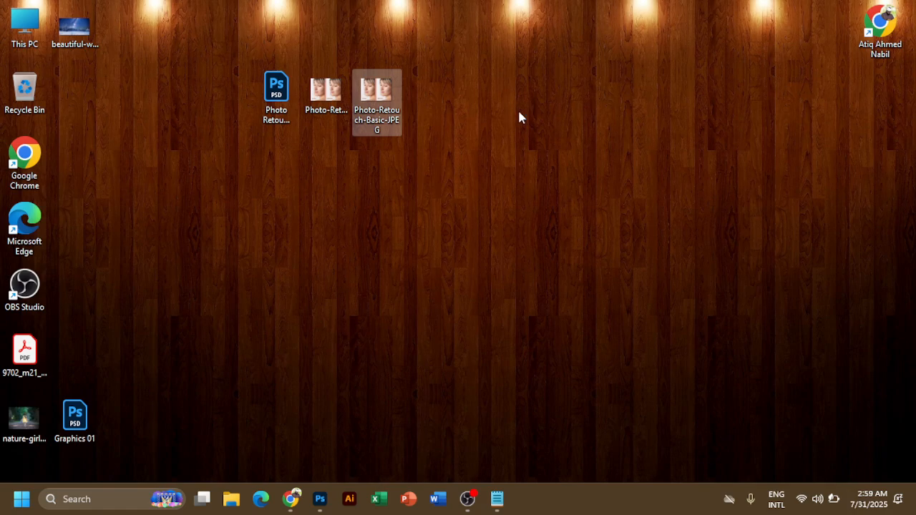
key("Return")
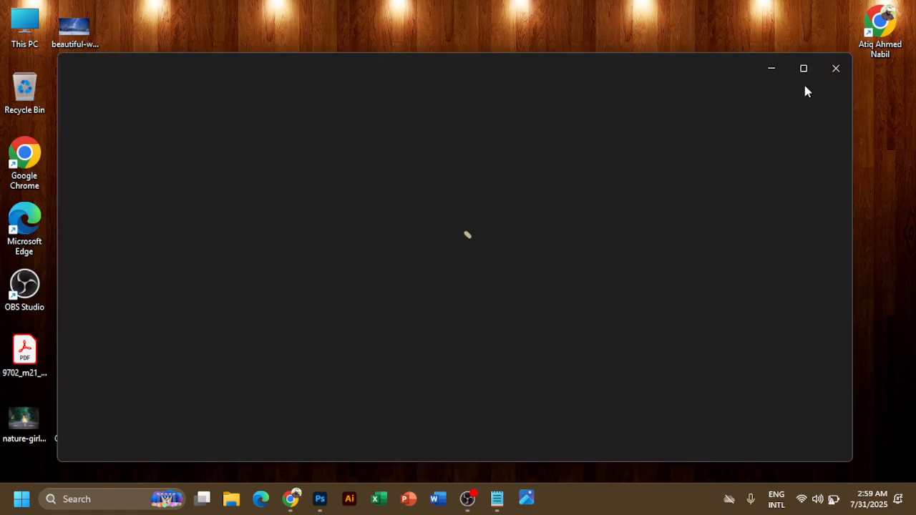
left_click(804, 68)
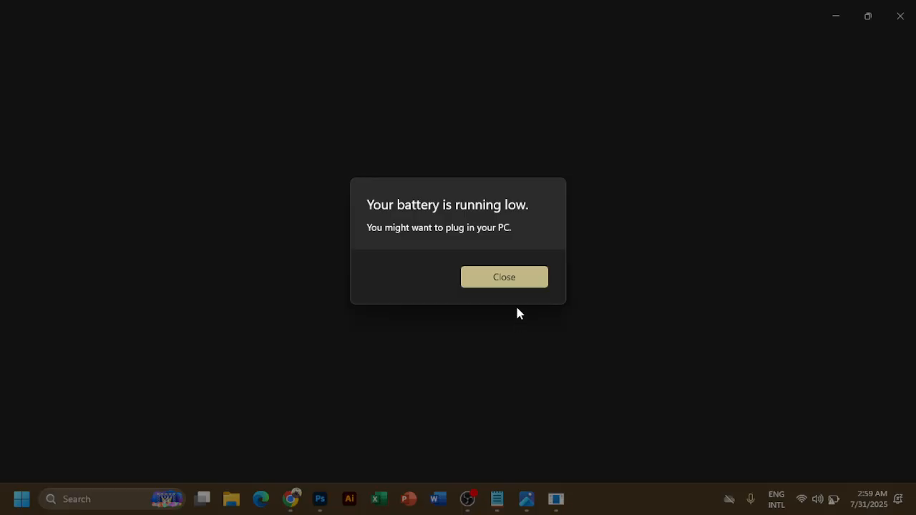
left_click(517, 279)
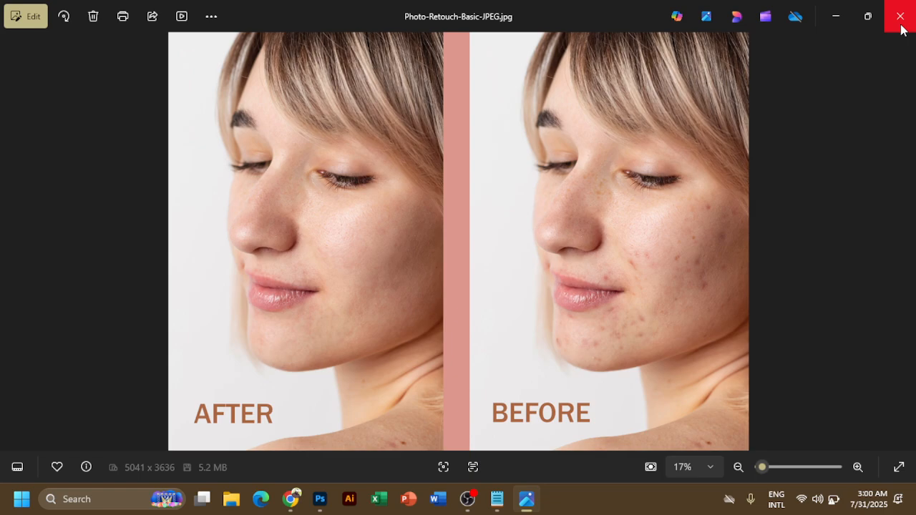
left_click(902, 28)
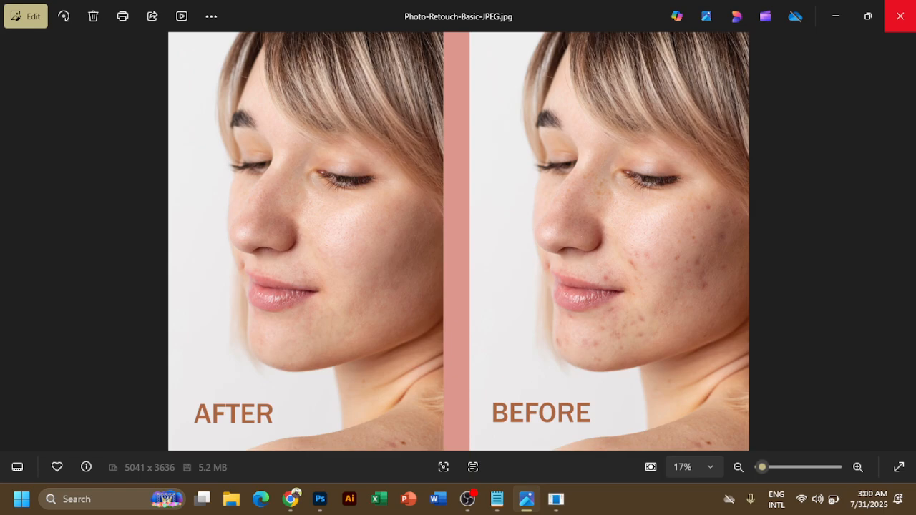
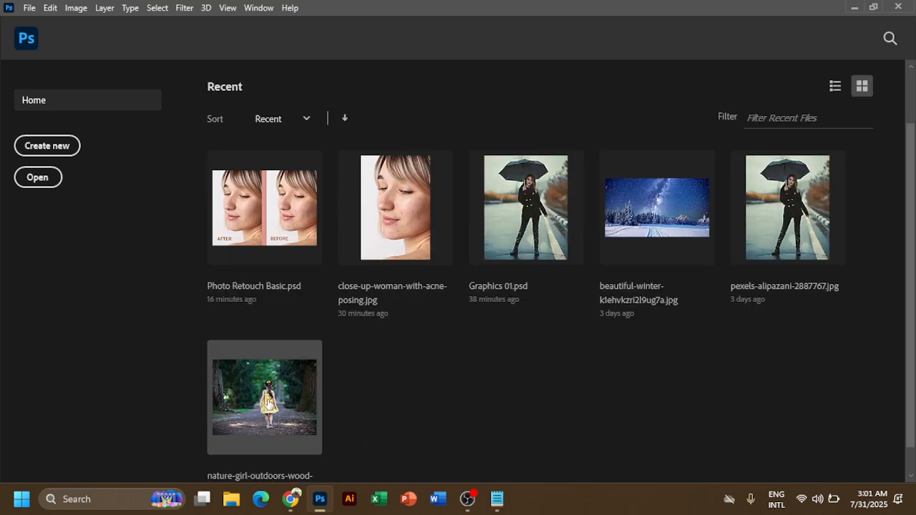
Open the recent file nature-girl-outdoors-wood-preview.jpg in Photoshop and unlock its Background layer.
left_click(266, 404)
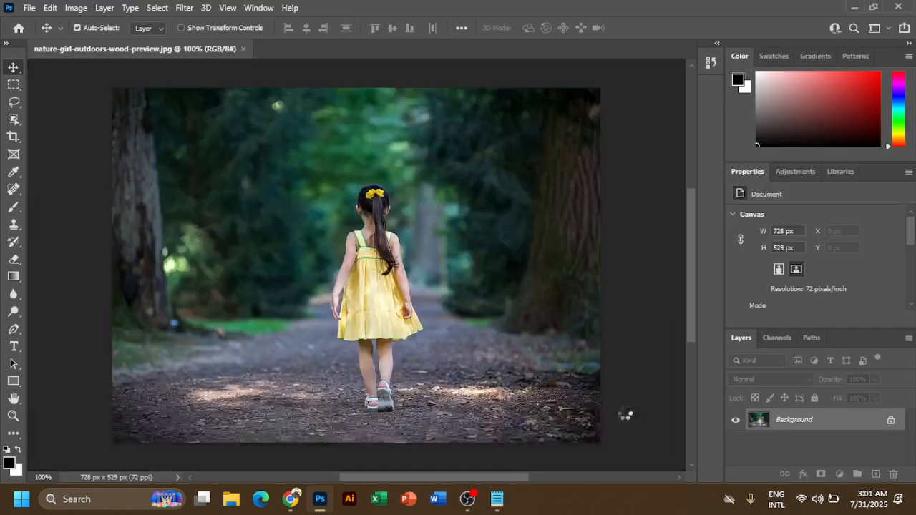
key("ctrl+space")
left_click_drag(365, 275, 391, 263)
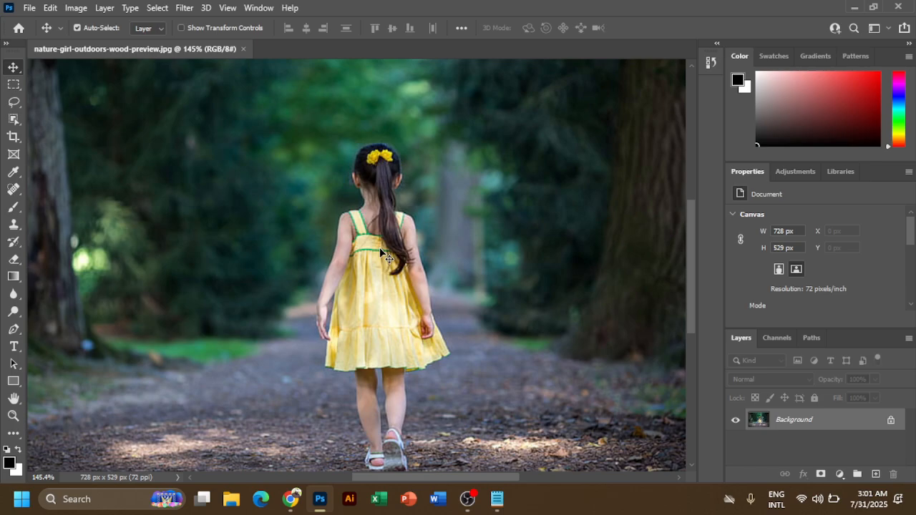
key("ctrl+space")
left_click_drag(378, 239, 355, 232)
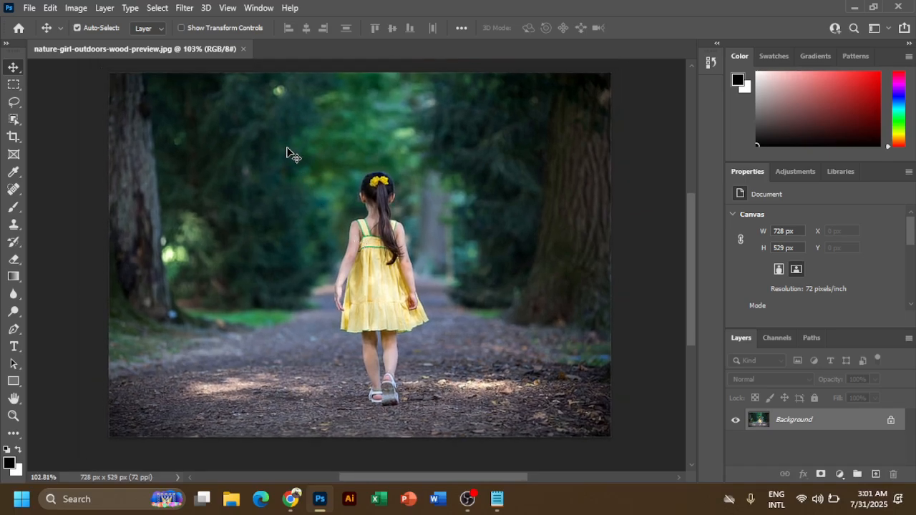
left_click(891, 422)
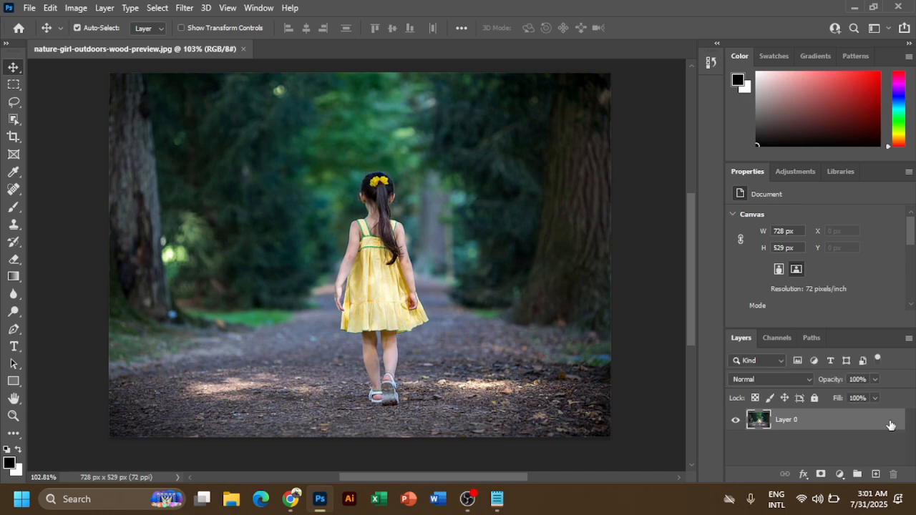
Look through the Downloads folder in File Explorer for image files.
left_click(853, 8)
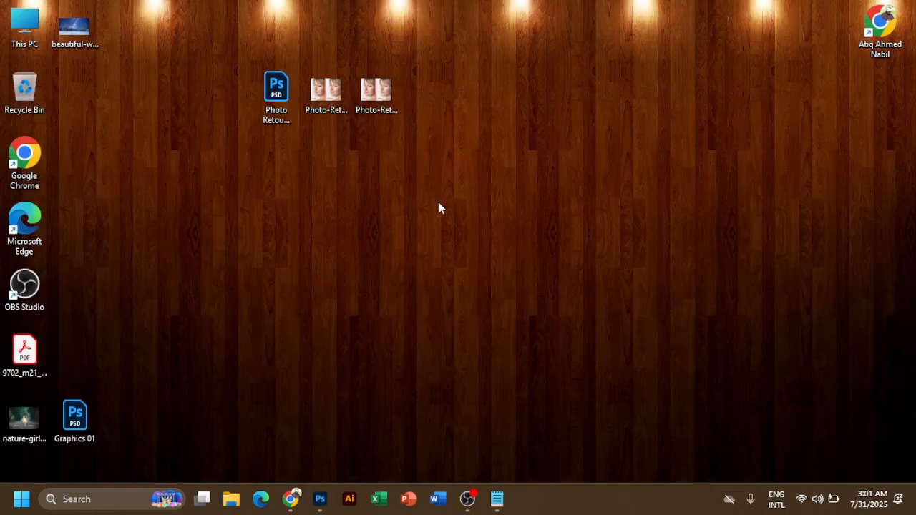
double_click(27, 23)
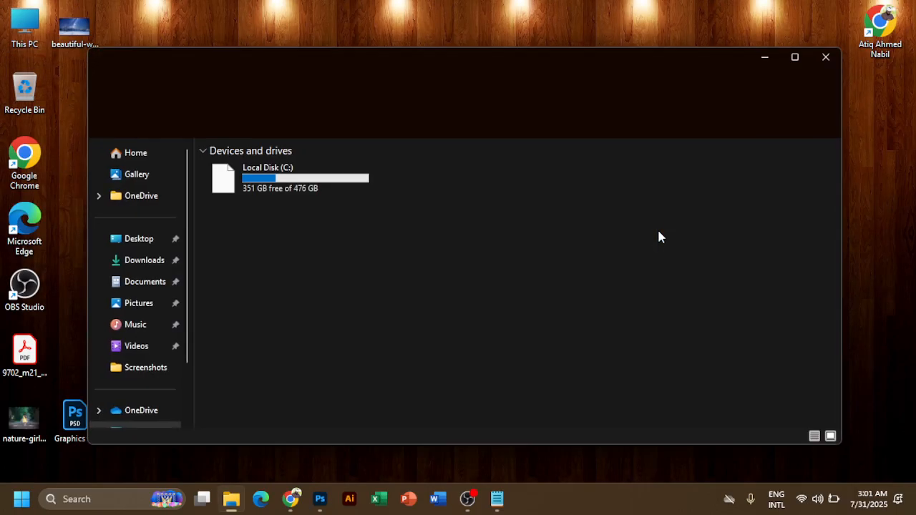
left_click(138, 262)
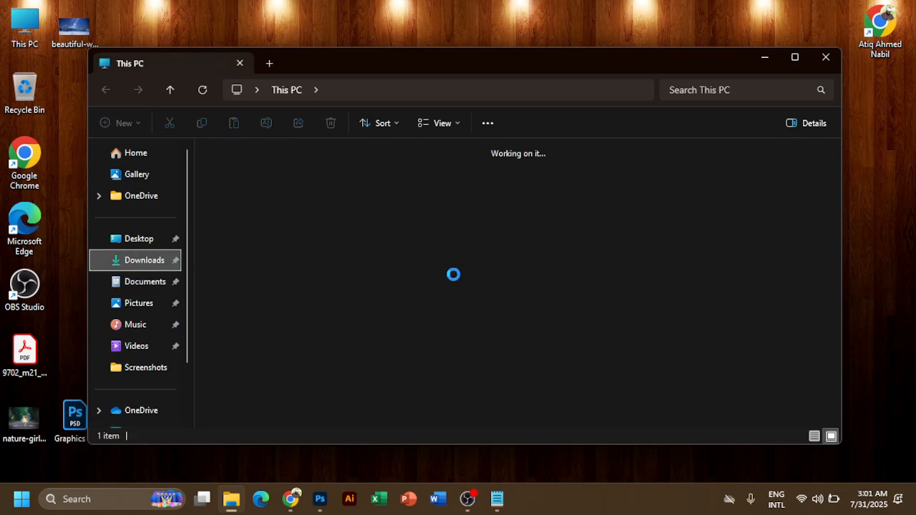
scroll(430, 322, "down", 5)
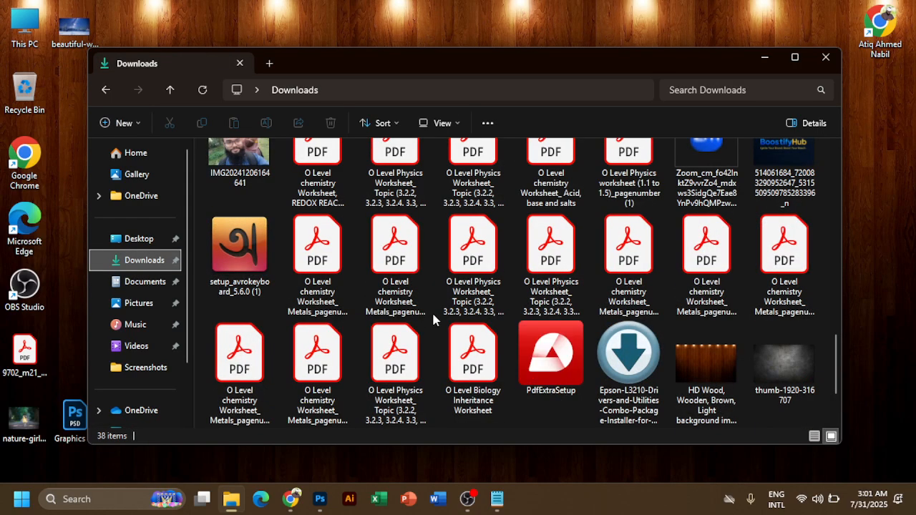
left_click(796, 58)
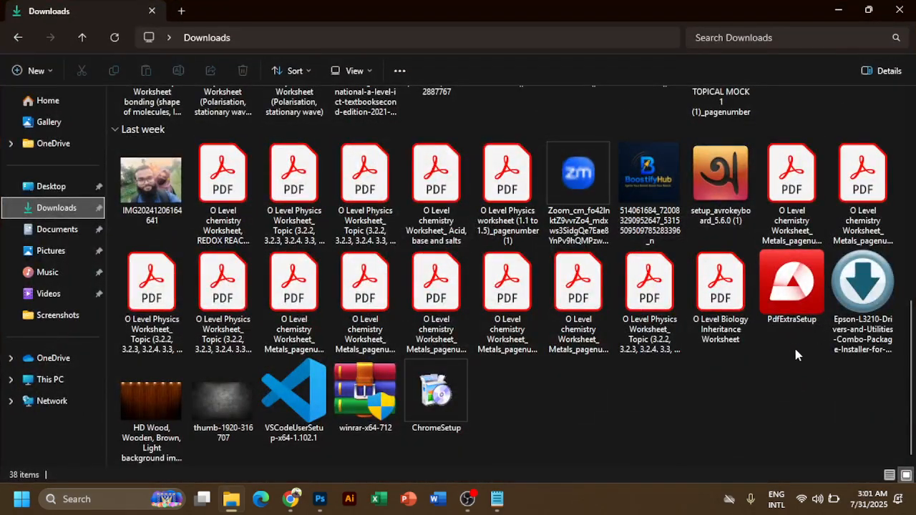
scroll(790, 359, "up", 5)
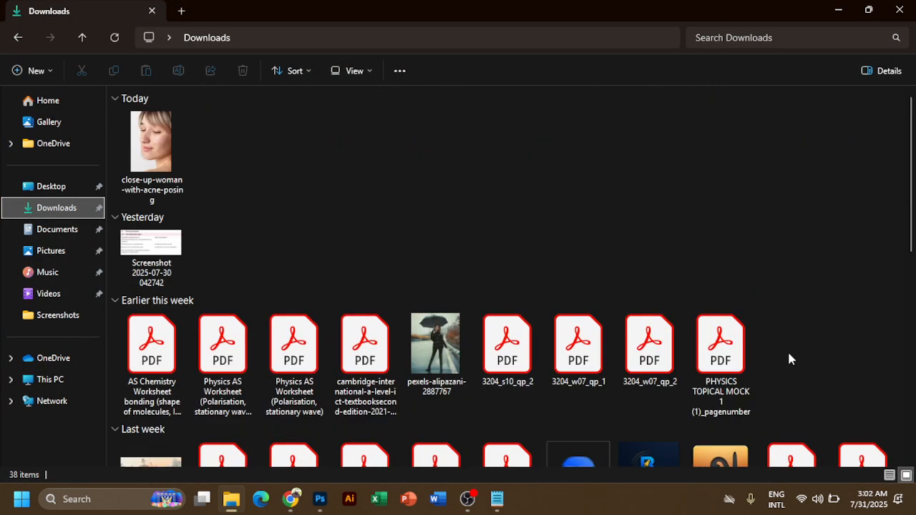
left_click(900, 10)
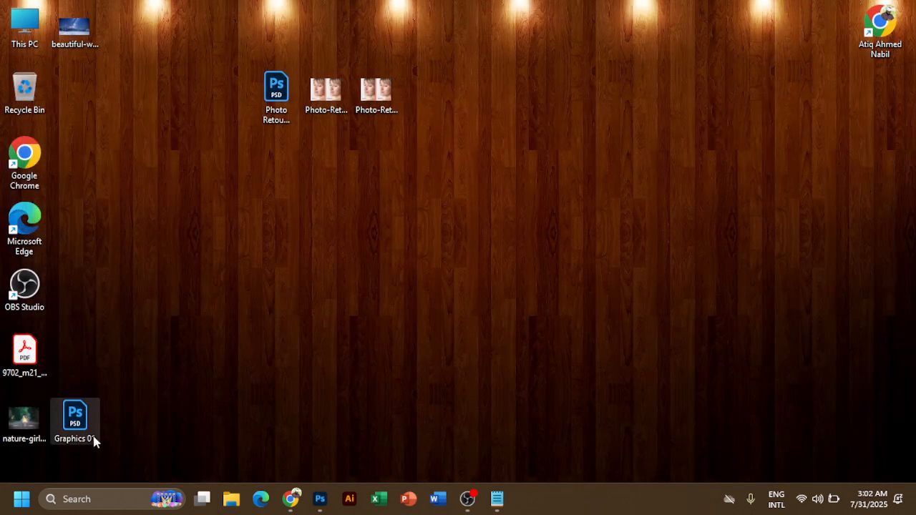
Switch to Photoshop, open the Camera Raw Filter on the forest photo past its welcome screen, and accept it without adjustments.
left_click(291, 499)
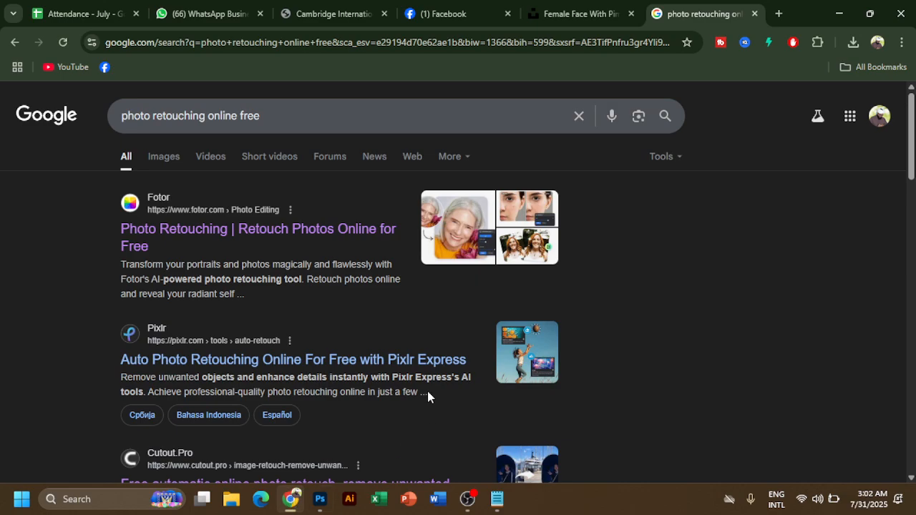
left_click(320, 499)
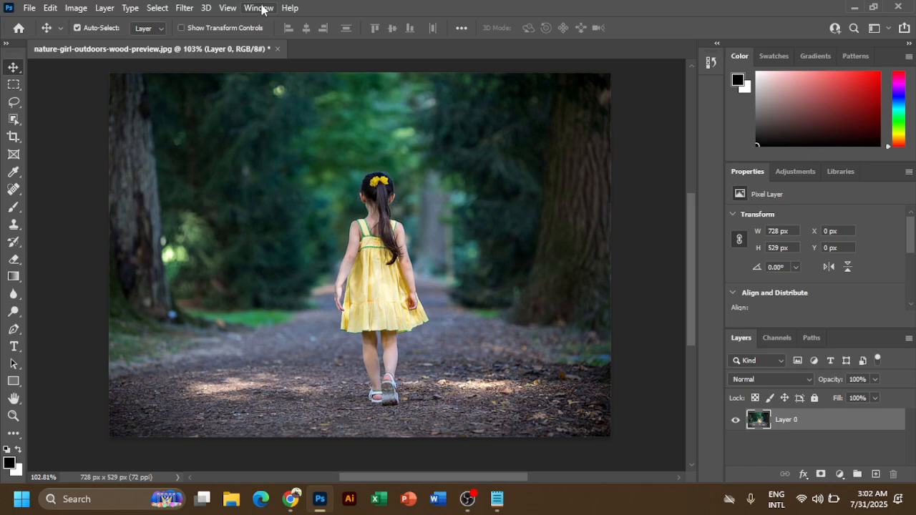
left_click(188, 8)
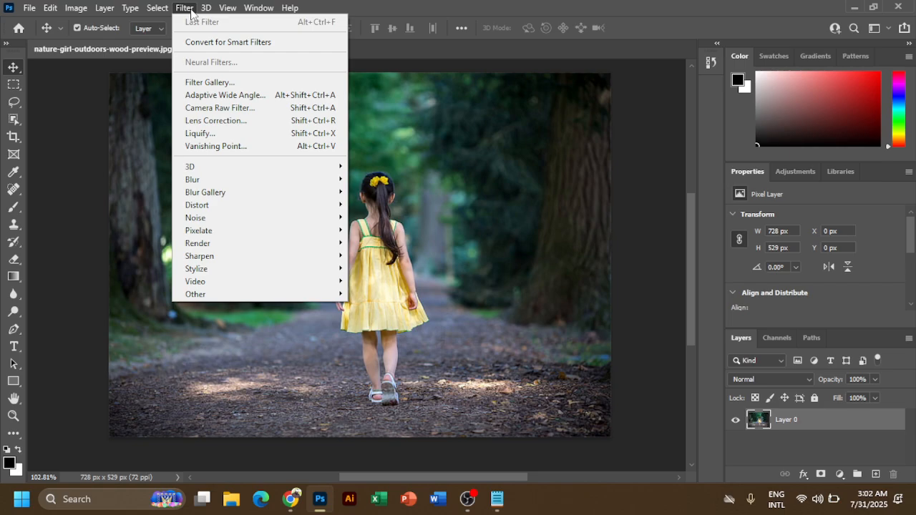
mouse_move(338, 244)
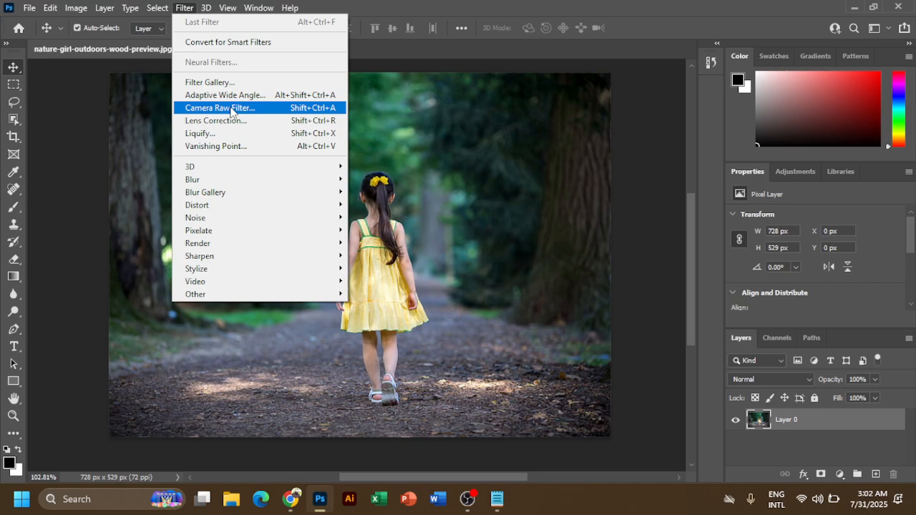
left_click(229, 109)
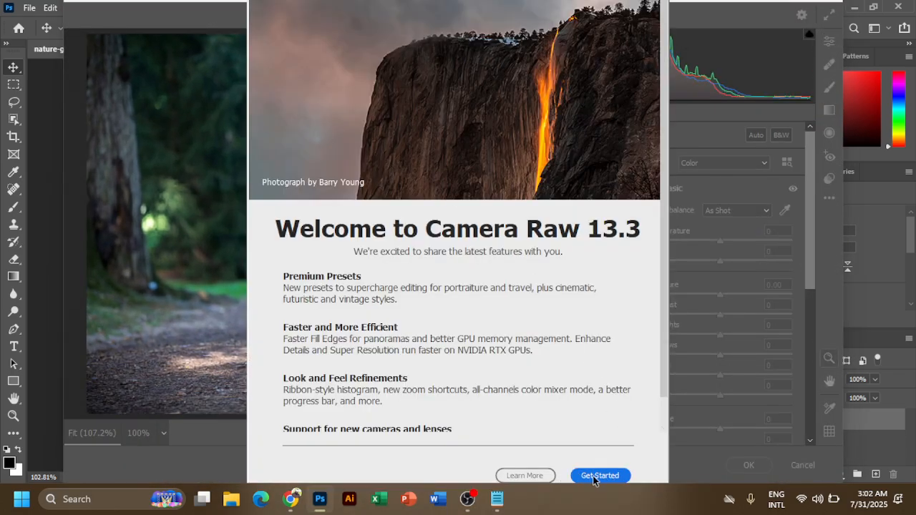
left_click(592, 476)
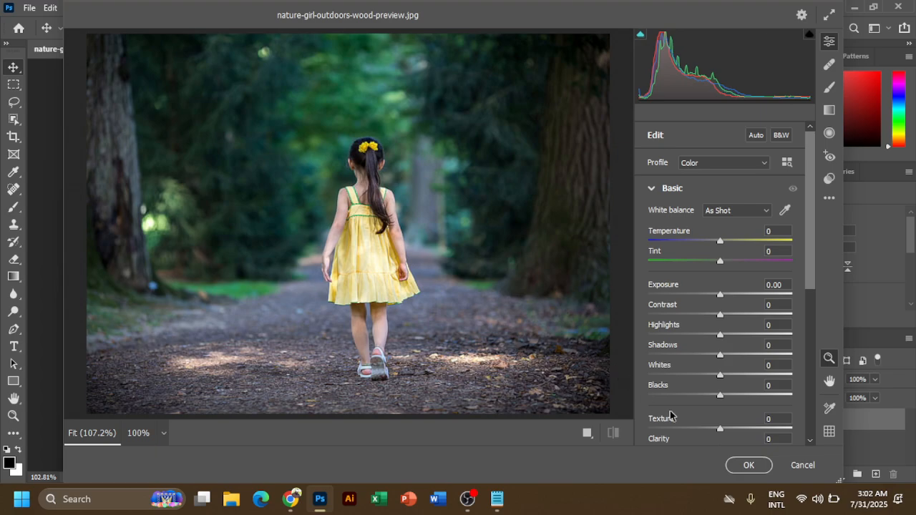
left_click(749, 466)
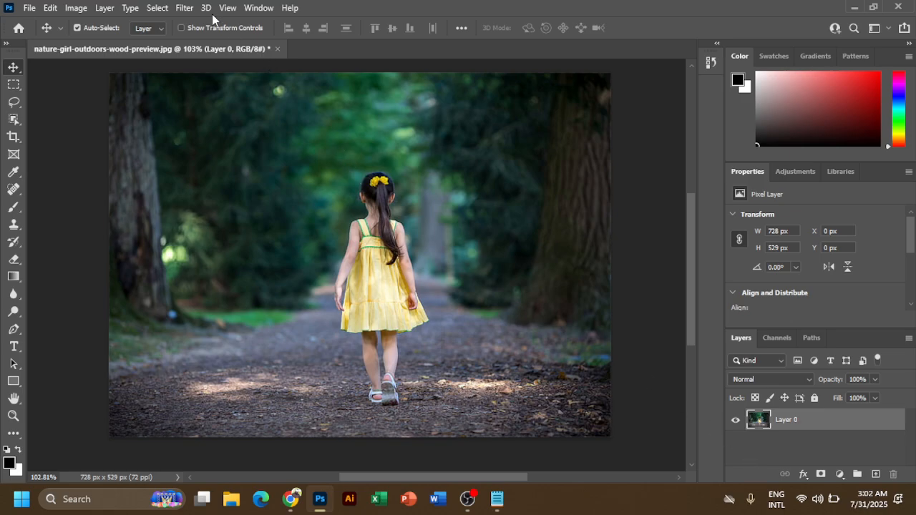
left_click(183, 11)
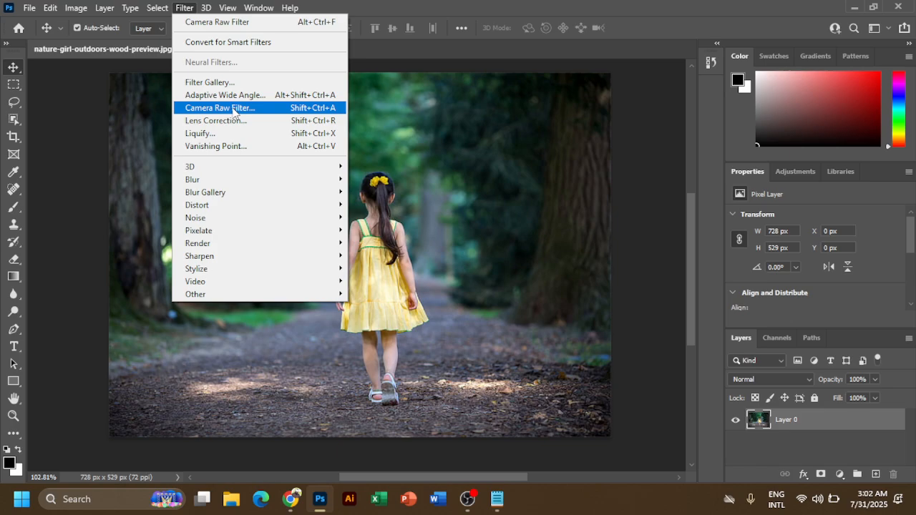
left_click(72, 113)
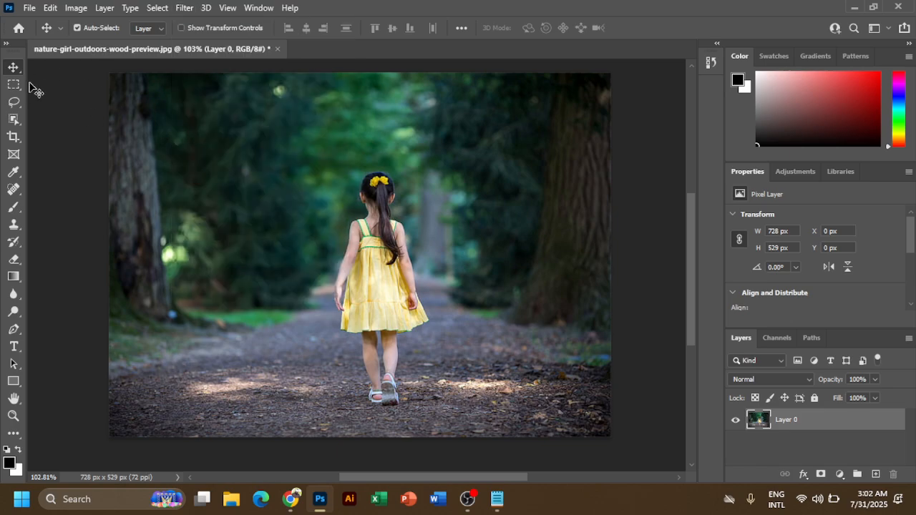
left_click(157, 8)
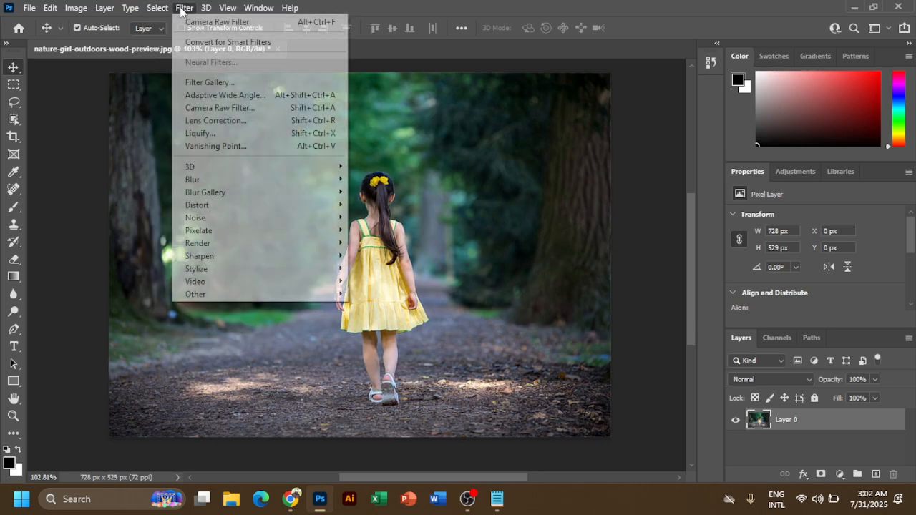
mouse_move(212, 11)
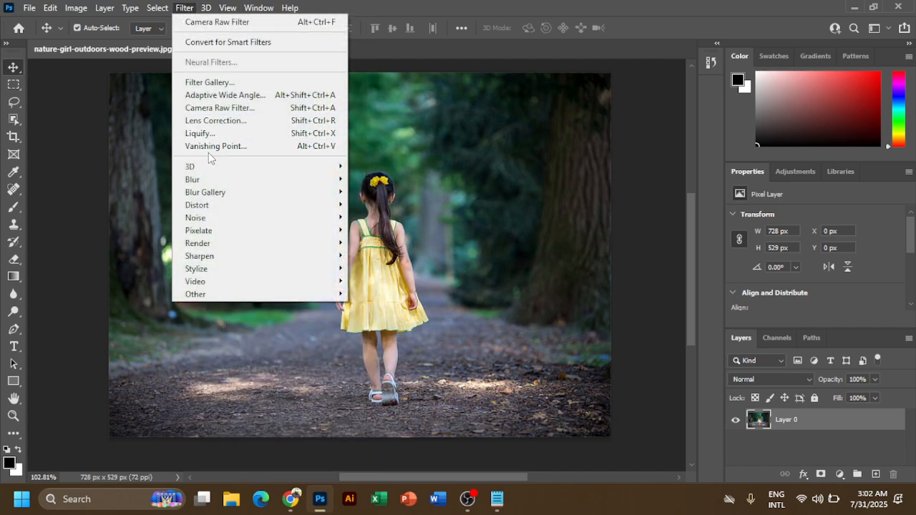
Select a rectangle of about 184 × 399 px around the girl and raise its Temperature and Whites with the Camera Raw Filter.
left_click(14, 83)
left_click_drag(315, 150, 441, 426)
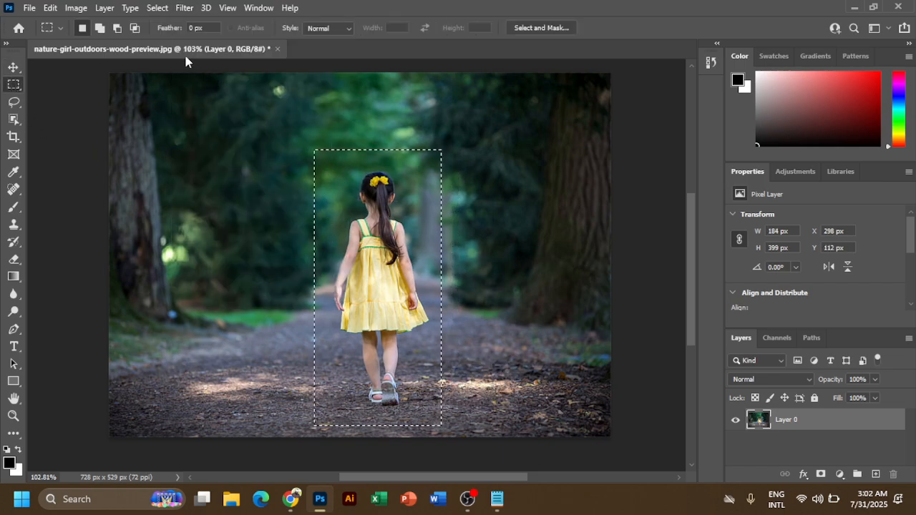
left_click(185, 7)
left_click(242, 108)
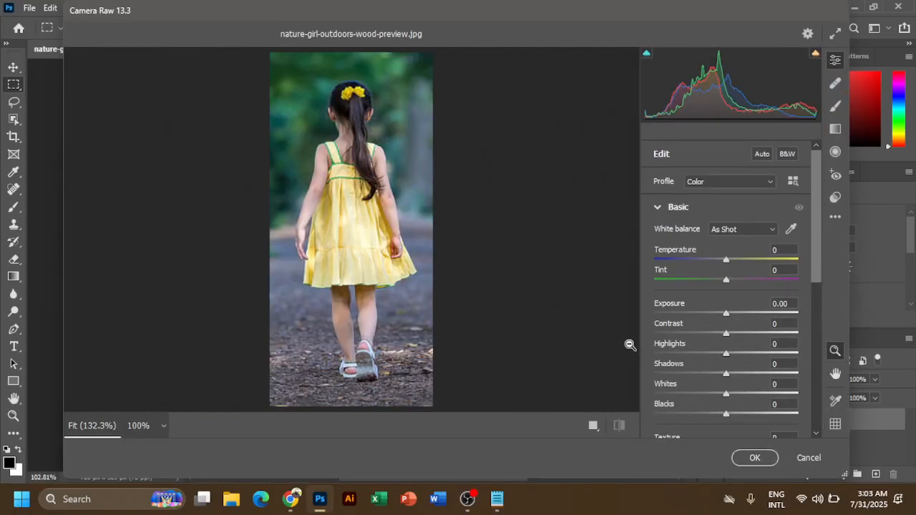
left_click_drag(725, 262, 748, 265)
left_click_drag(729, 398, 756, 399)
left_click(759, 464)
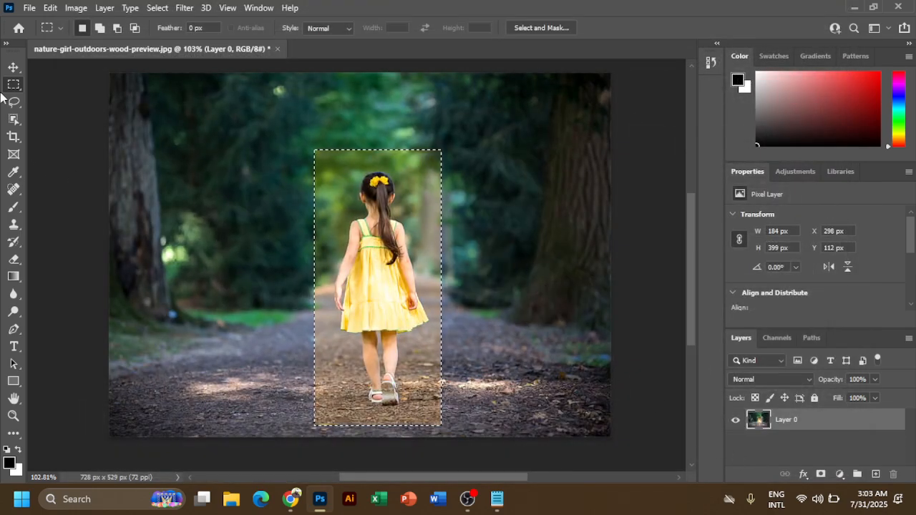
Undo the Camera Raw adjustment around the girl and clear the rectangular selection.
left_click(14, 66)
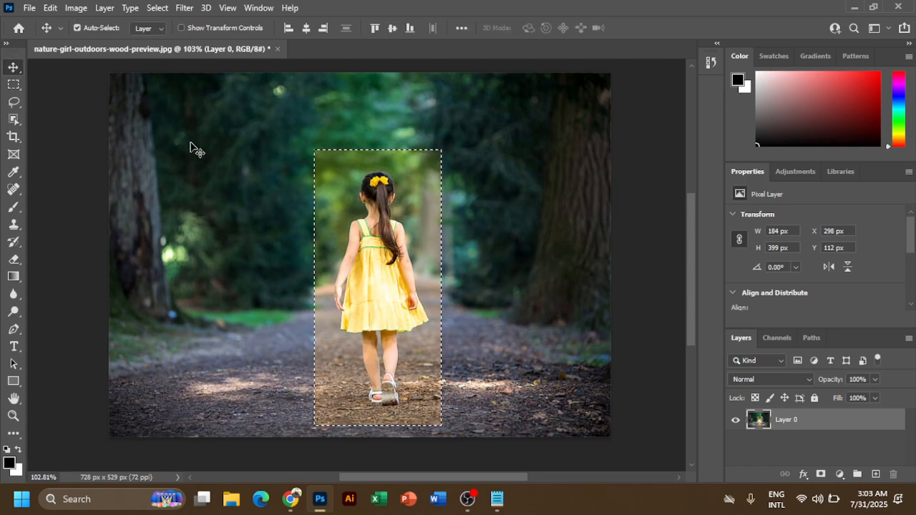
key("ctrl+d")
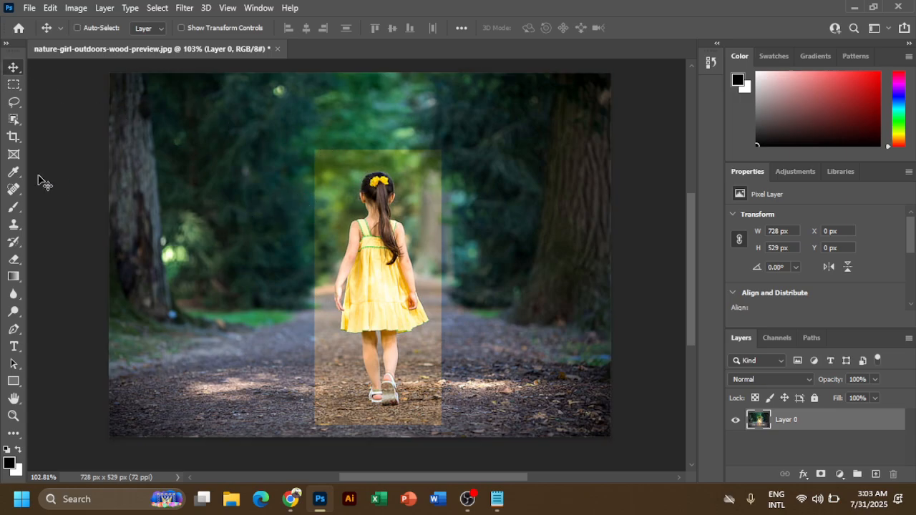
key("ctrl+shift+d")
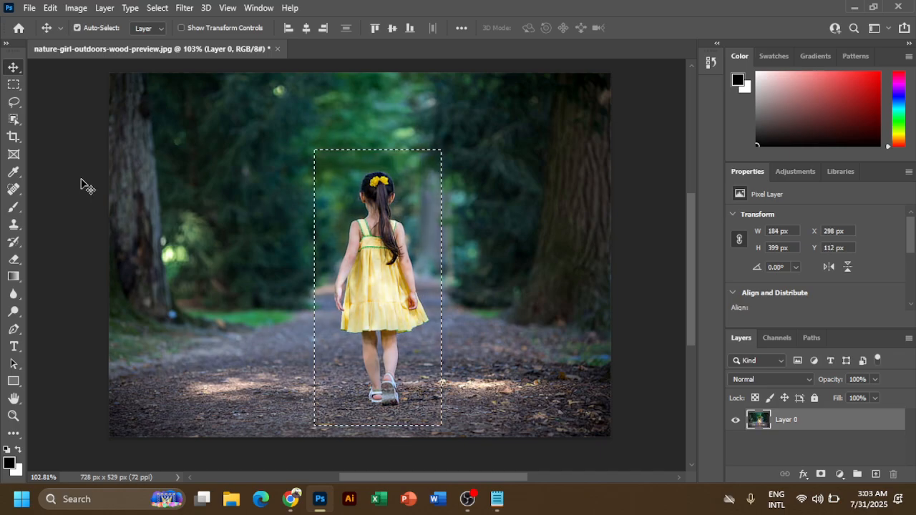
left_click(81, 182)
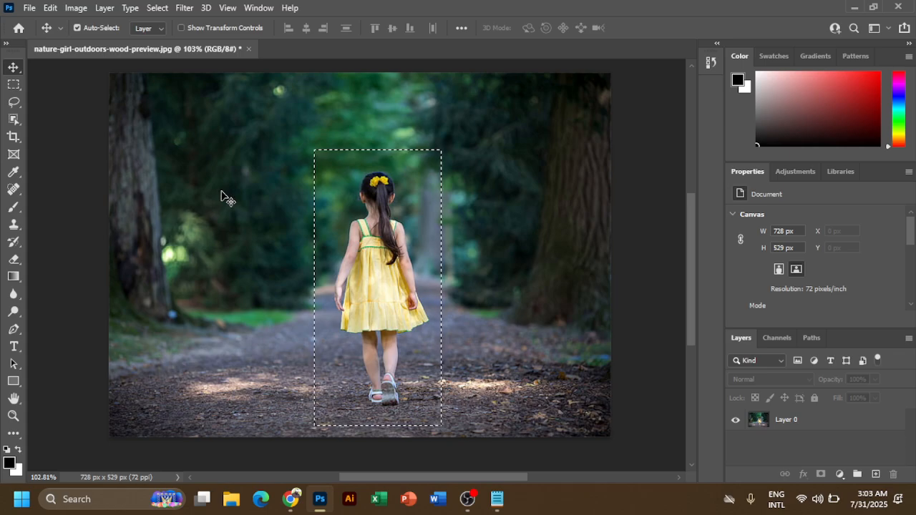
key("ctrl+d")
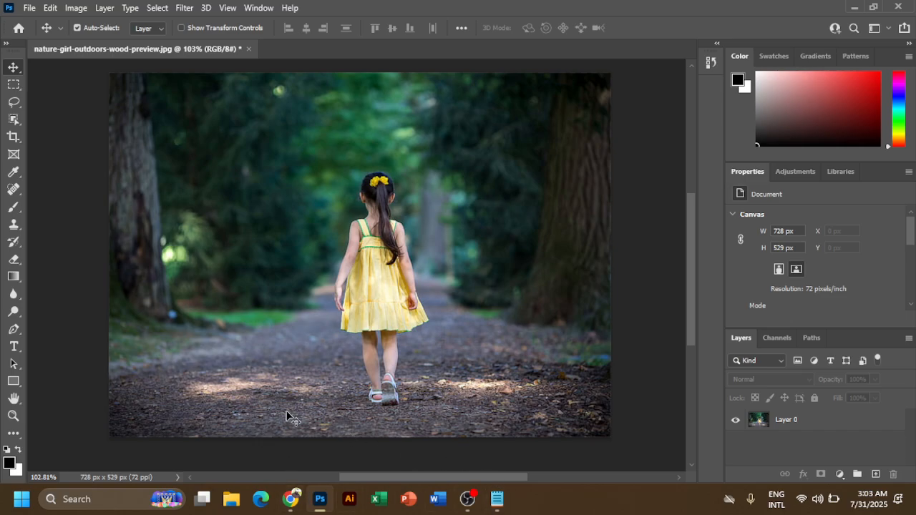
left_click(290, 499)
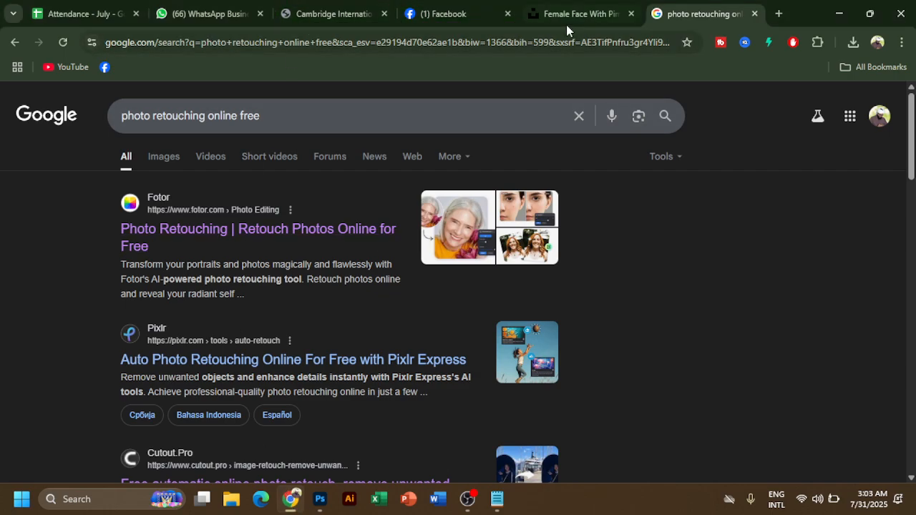
left_click(372, 11)
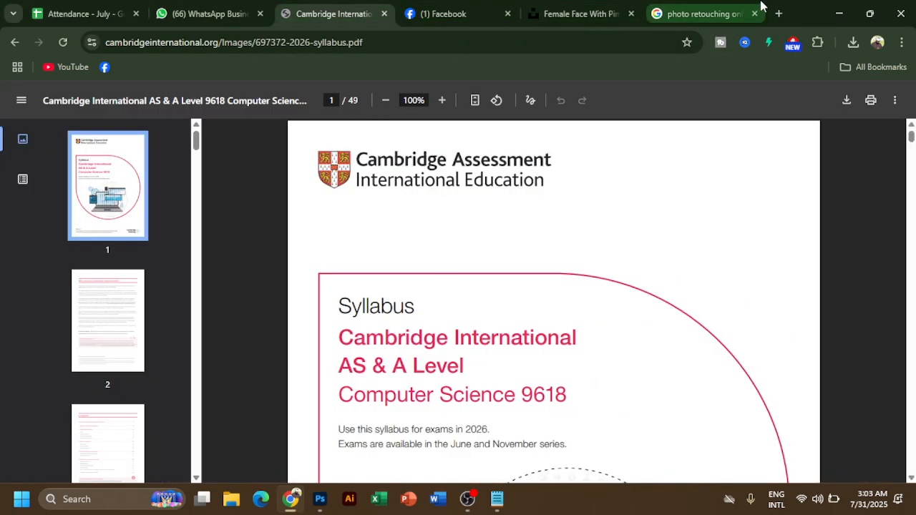
left_click(780, 16)
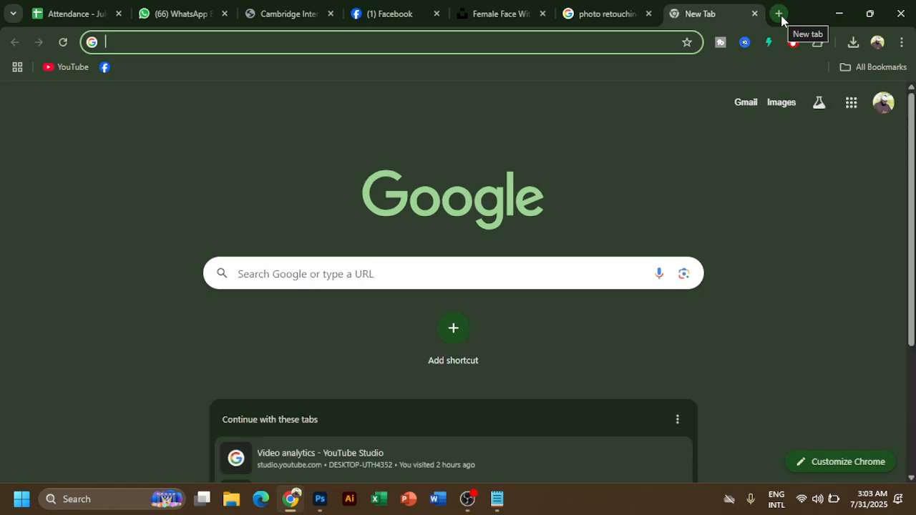
type("it")
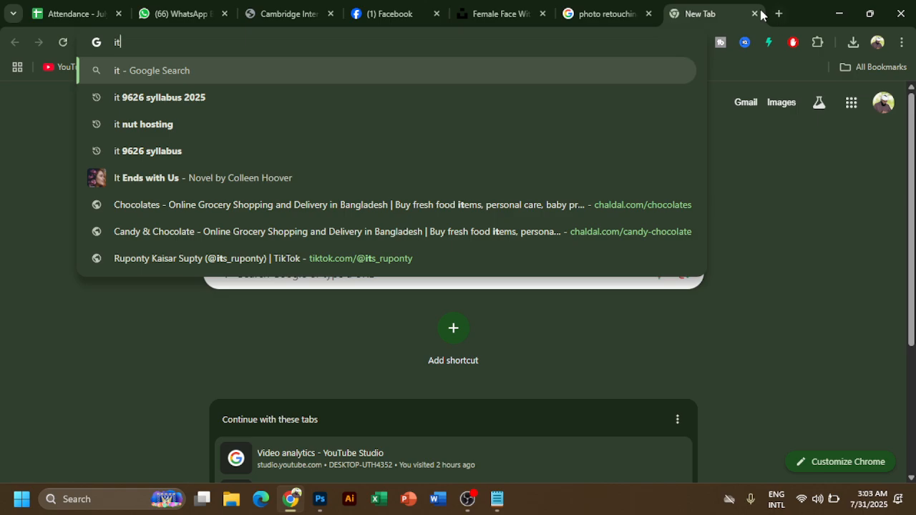
type(" 96")
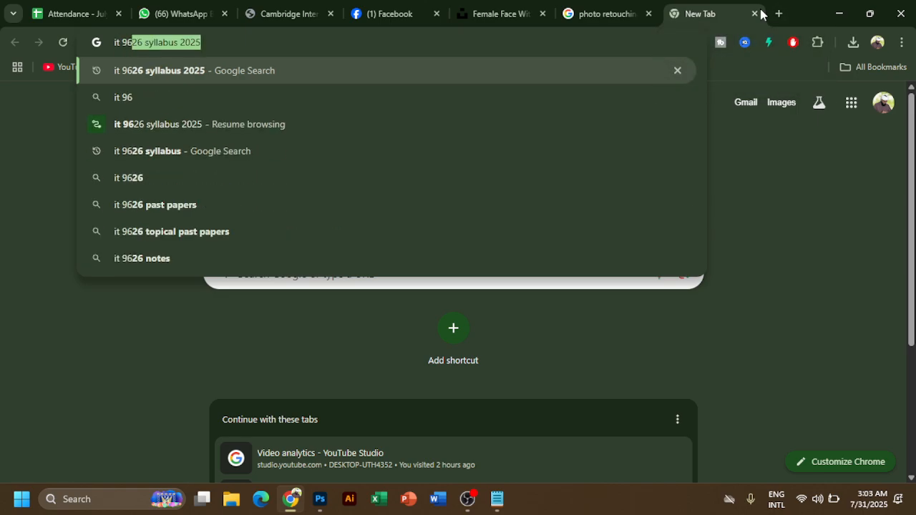
left_click(255, 73)
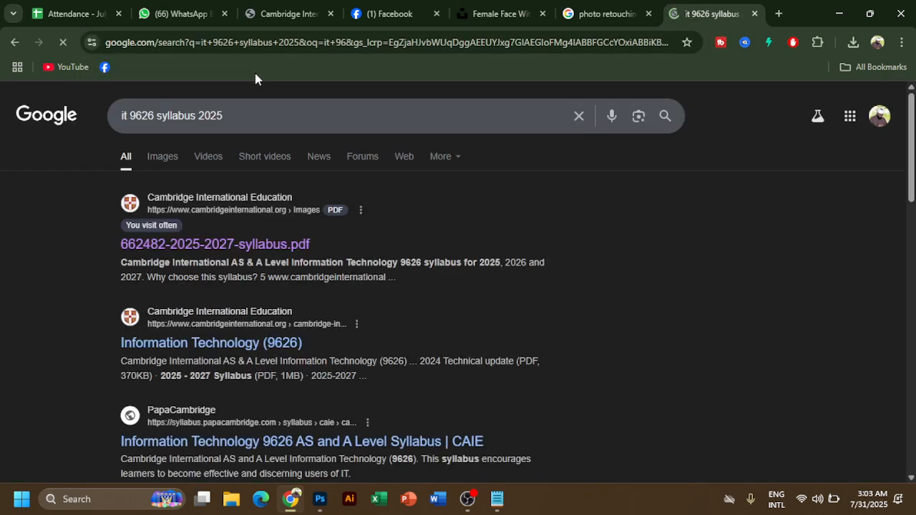
left_click(286, 244)
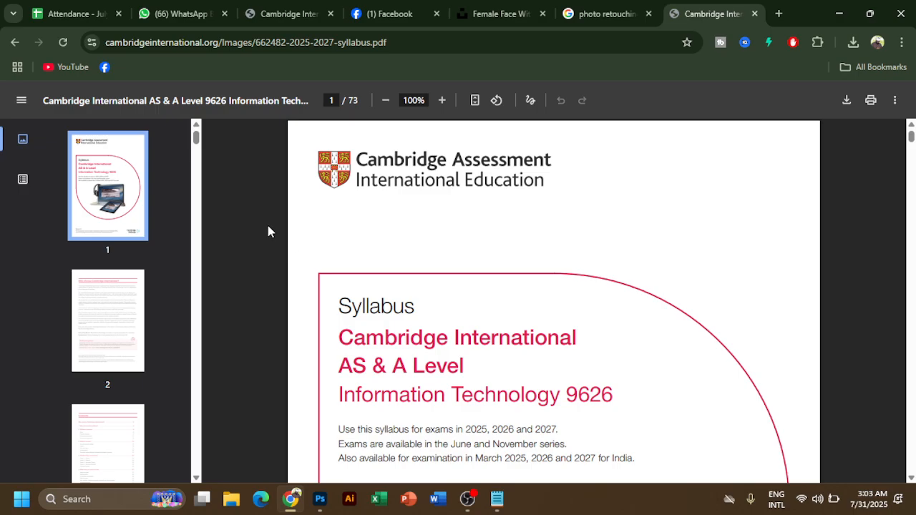
Go to section 19.1 Common graphics skills on page 52 of the syllabus PDF.
scroll(226, 246, "down", 20)
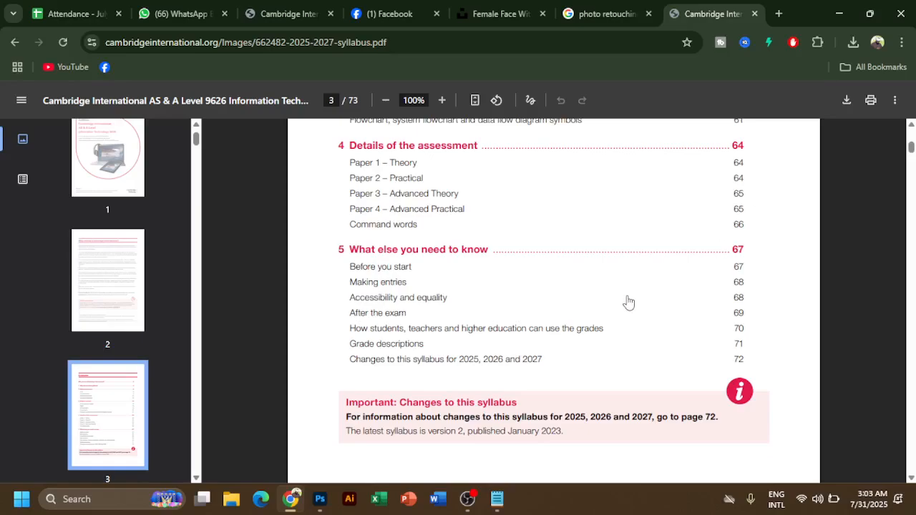
scroll(629, 302, "down", 5, "ctrl")
left_click_drag(912, 150, 912, 369)
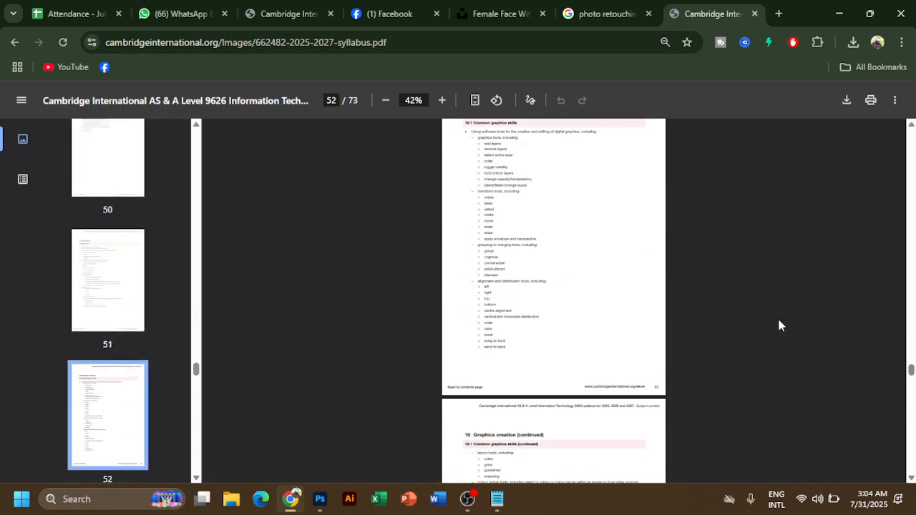
scroll(571, 212, "up", 4)
scroll(572, 214, "up", 5, "ctrl")
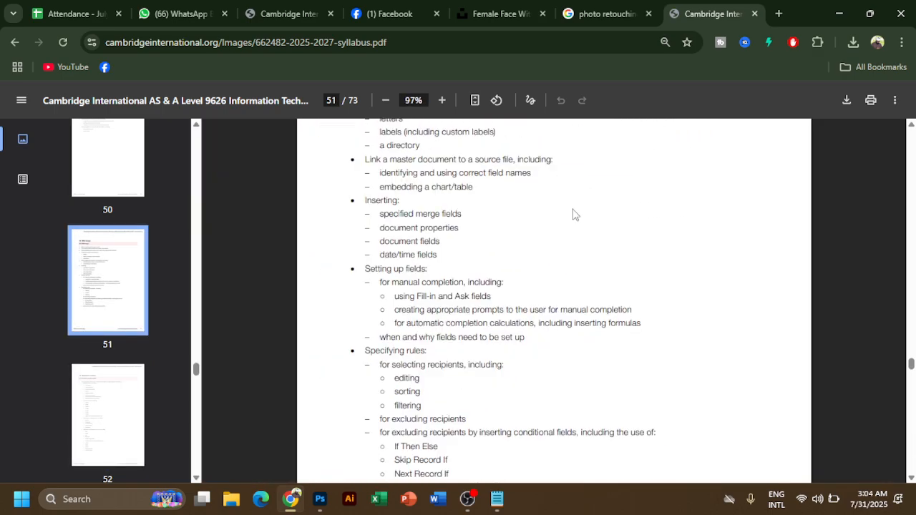
scroll(573, 213, "up", 3)
scroll(577, 210, "down", 5)
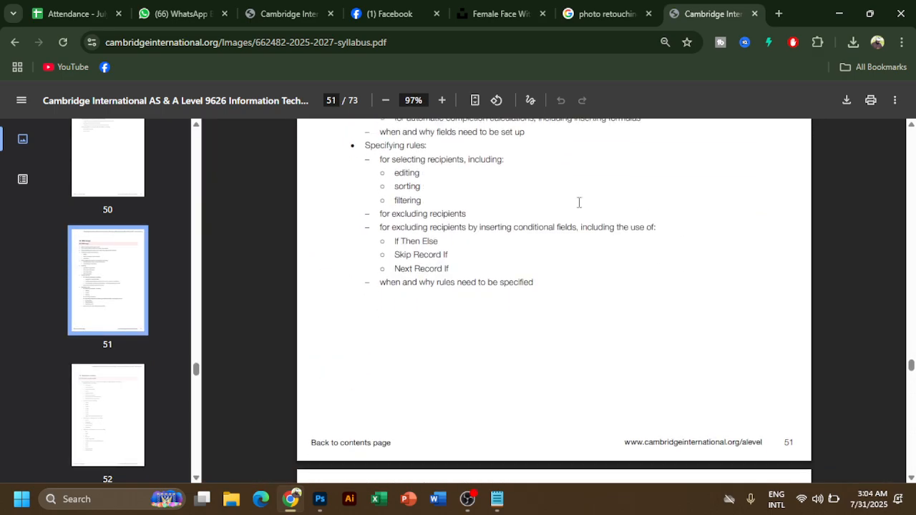
scroll(577, 209, "down", 5)
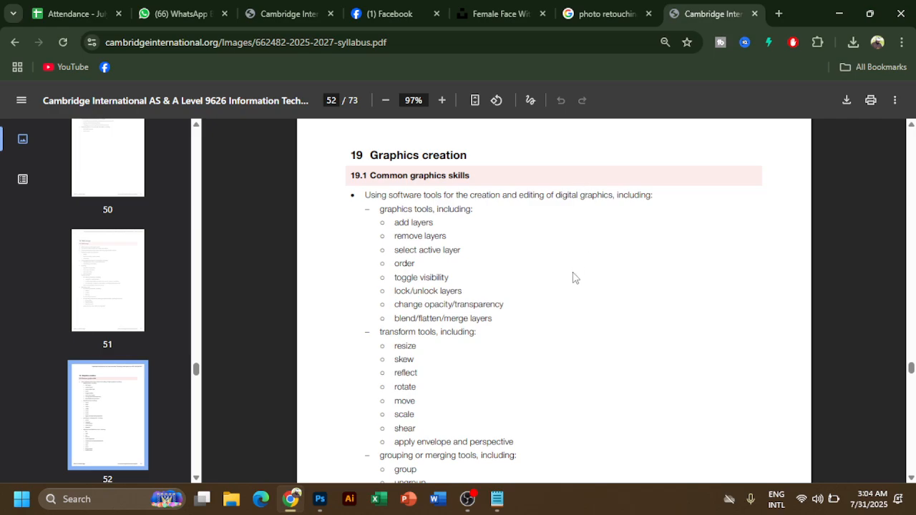
Review the graphics tools list in section 19.1, highlighting the entries "toggle visibility" and "blend/flatten/merge layers".
scroll(571, 298, "up", 2, "ctrl")
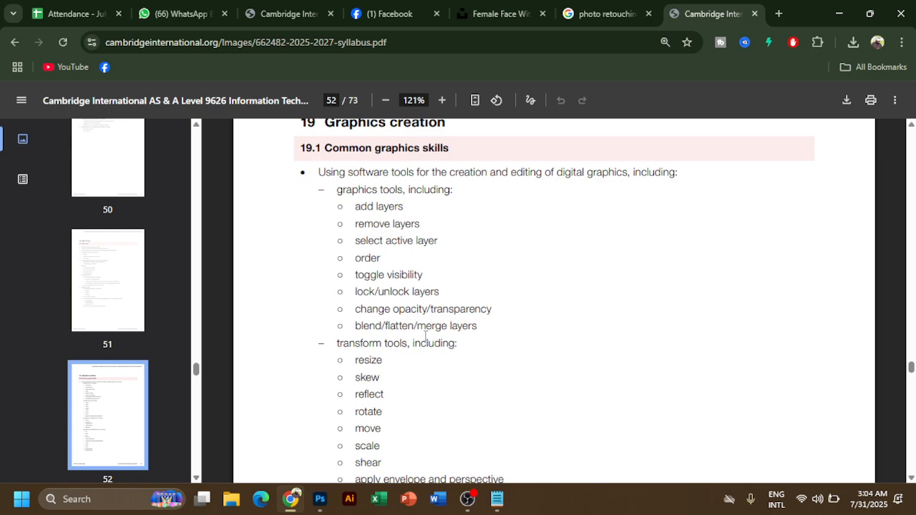
scroll(405, 236, "down", 1)
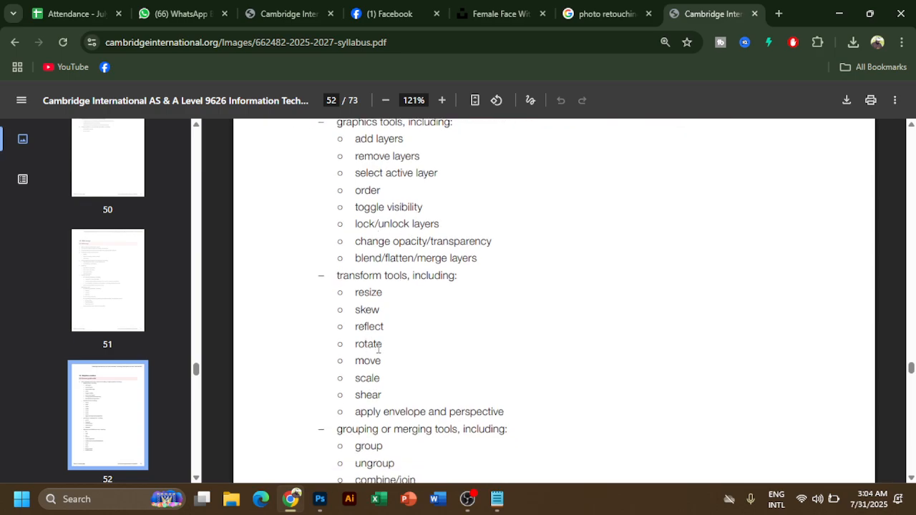
left_click_drag(359, 207, 432, 216)
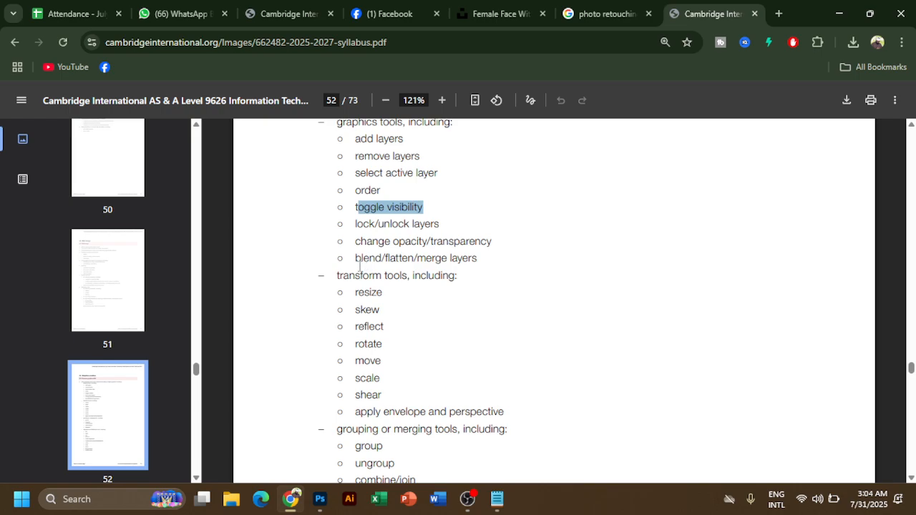
left_click_drag(359, 258, 470, 268)
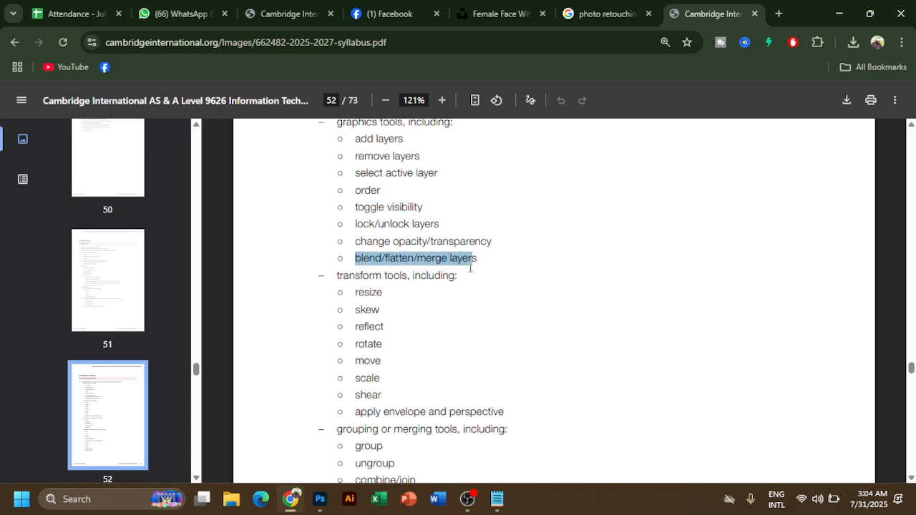
Review the "change opacity/transparency" entry and the transform tools list in section 19.1, from resize and skew through apply envelope and perspective.
left_click_drag(360, 242, 494, 246)
left_click(494, 245)
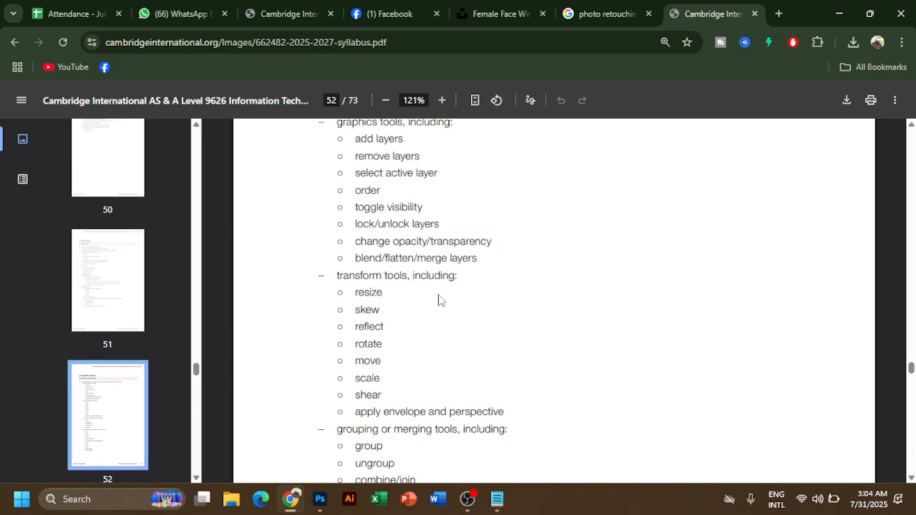
left_click_drag(360, 292, 389, 296)
left_click(370, 311)
left_click_drag(382, 327, 351, 327)
left_click_drag(356, 360, 381, 379)
left_click_drag(356, 395, 395, 413)
left_click_drag(368, 411, 406, 412)
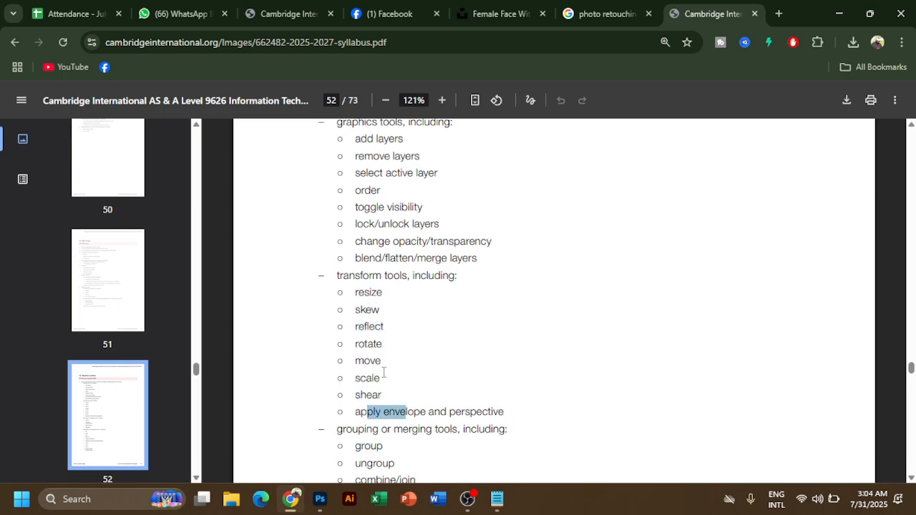
scroll(363, 319, "up", 3)
scroll(377, 309, "up", 1)
scroll(392, 298, "down", 5)
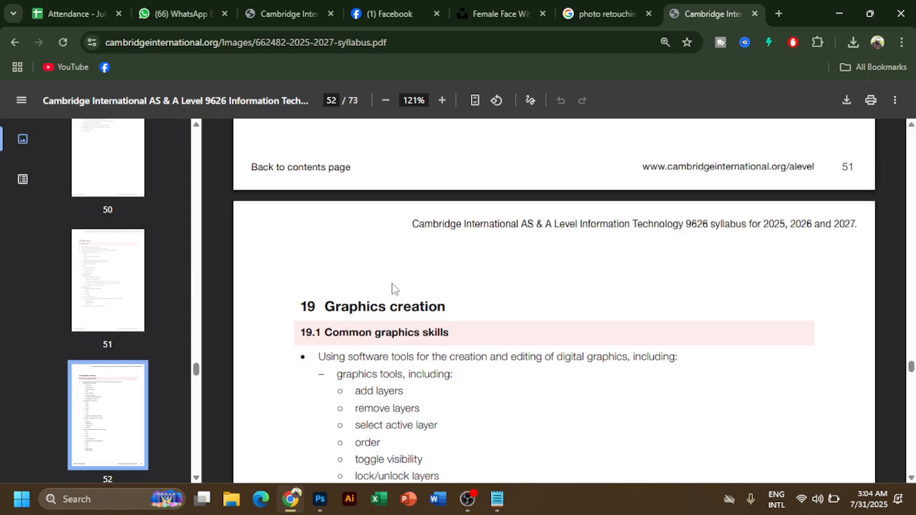
left_click_drag(355, 224, 384, 261)
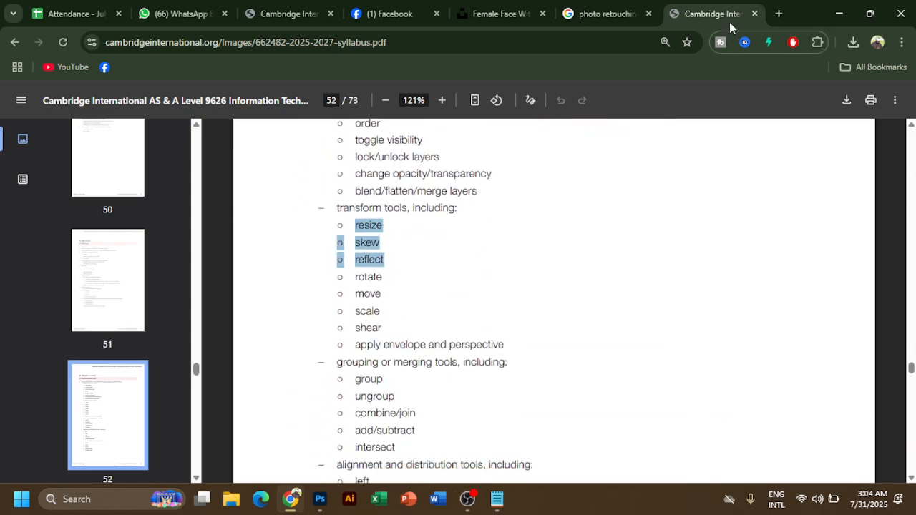
Switch back to Photoshop and close nature-girl-outdoors-wood-preview.jpg without saving the changes.
left_click(839, 13)
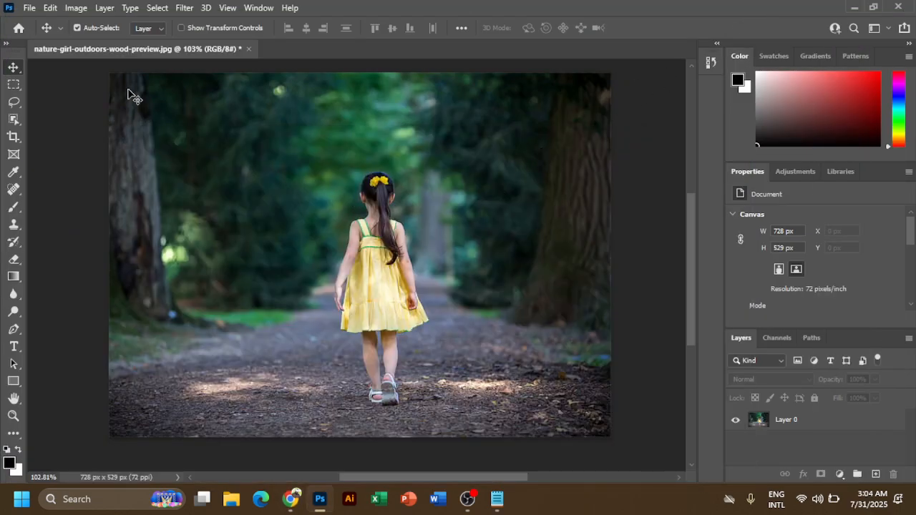
left_click(249, 50)
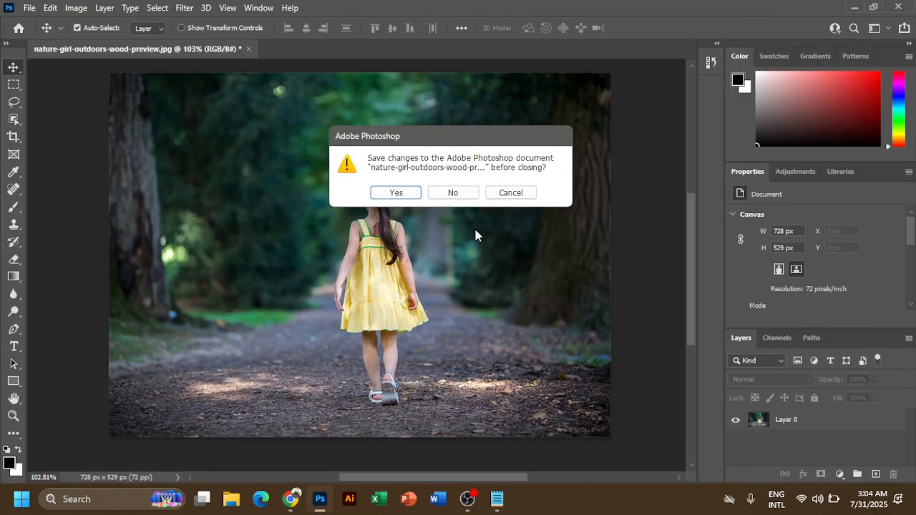
left_click(450, 190)
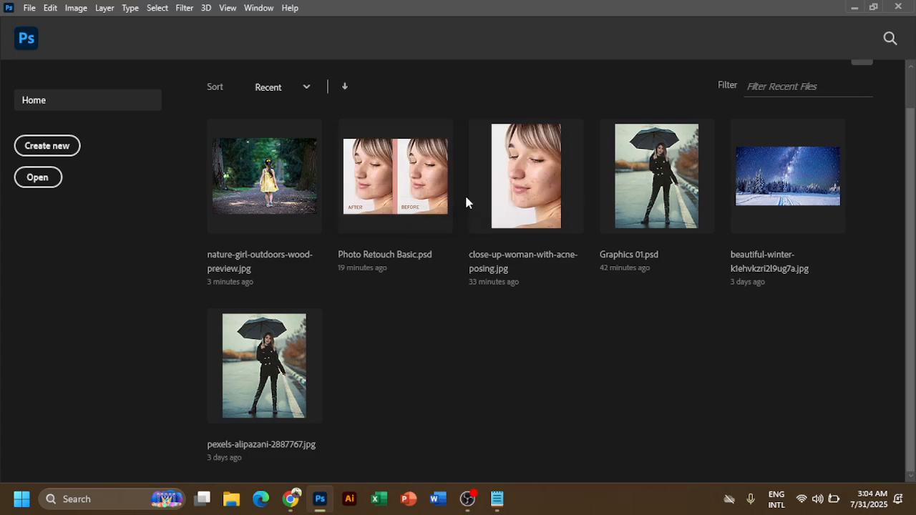
left_click(49, 152)
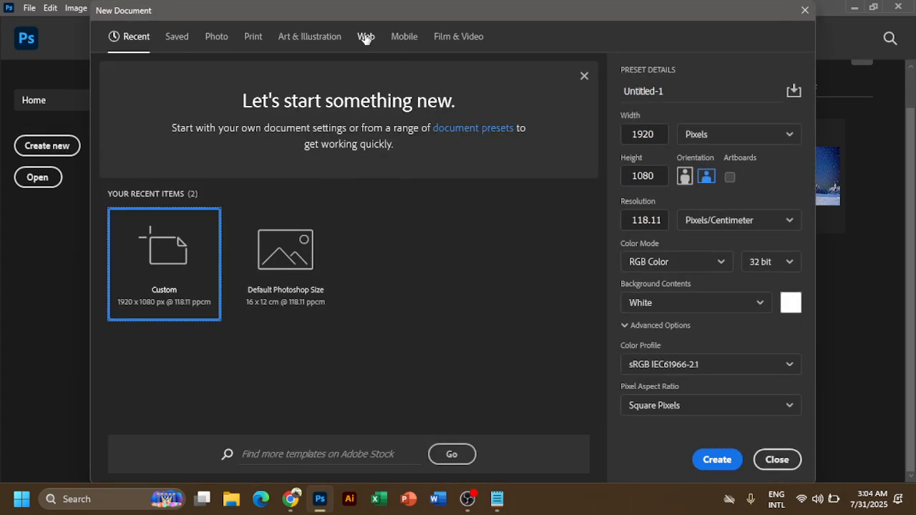
left_click(366, 38)
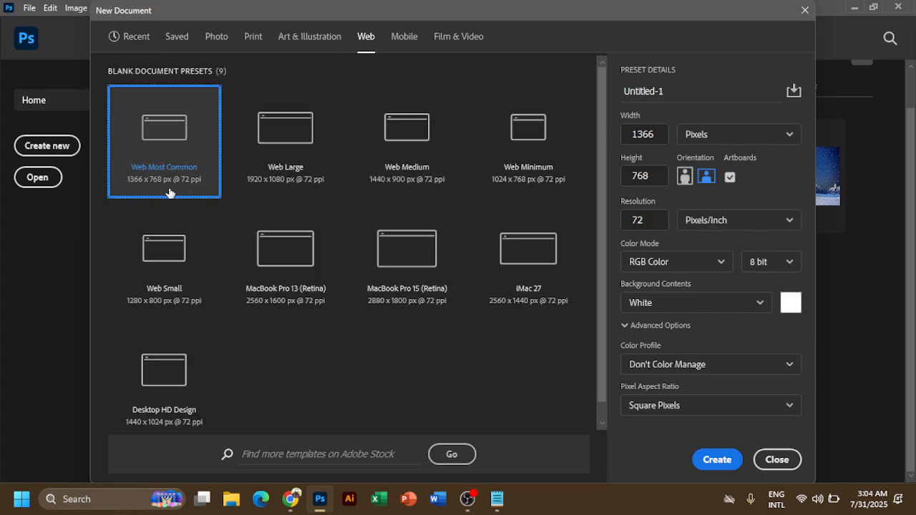
left_click(265, 138)
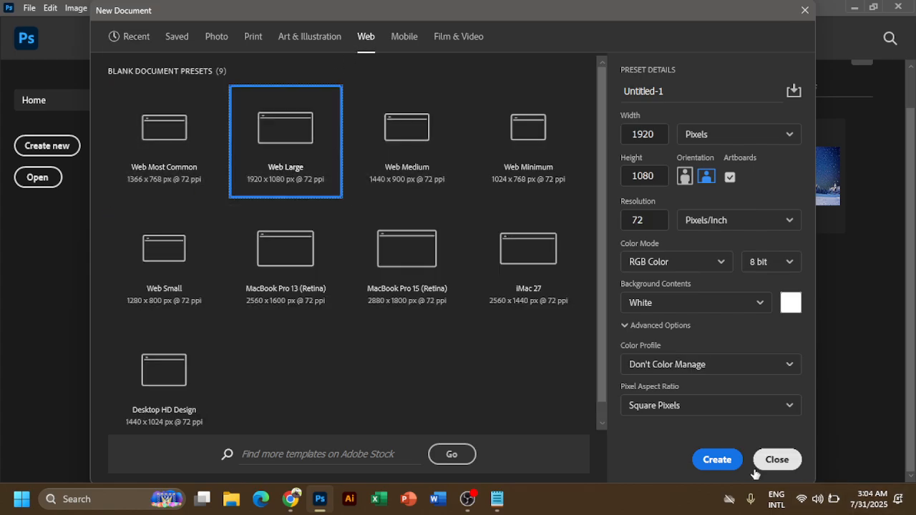
left_click(734, 469)
left_click_drag(370, 222, 336, 220)
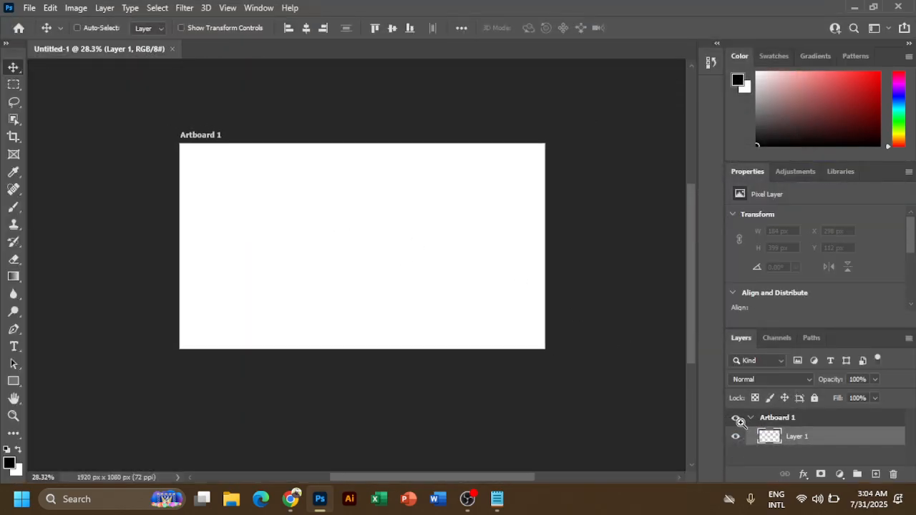
left_click(172, 50)
Create a document from the Web Large preset (1920 x 1080 px, 72 ppi) with artboards turned off.
left_click(62, 147)
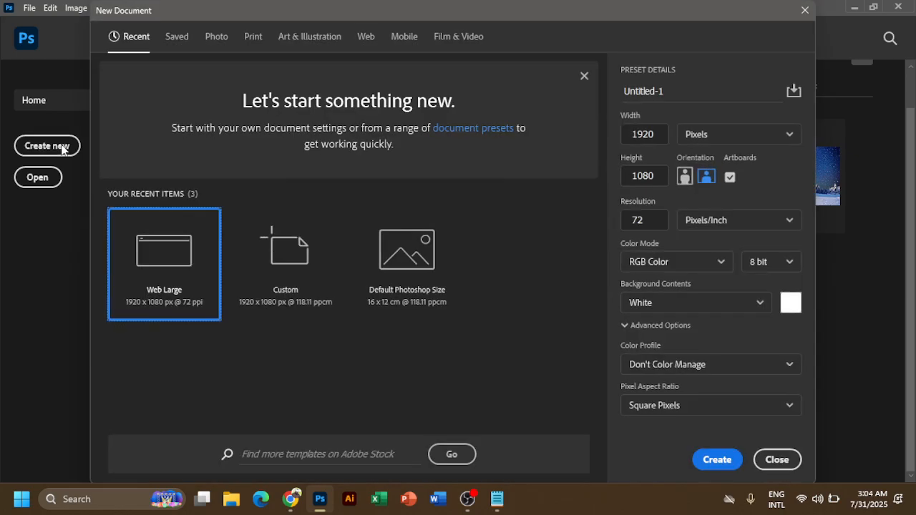
left_click(365, 35)
left_click(286, 133)
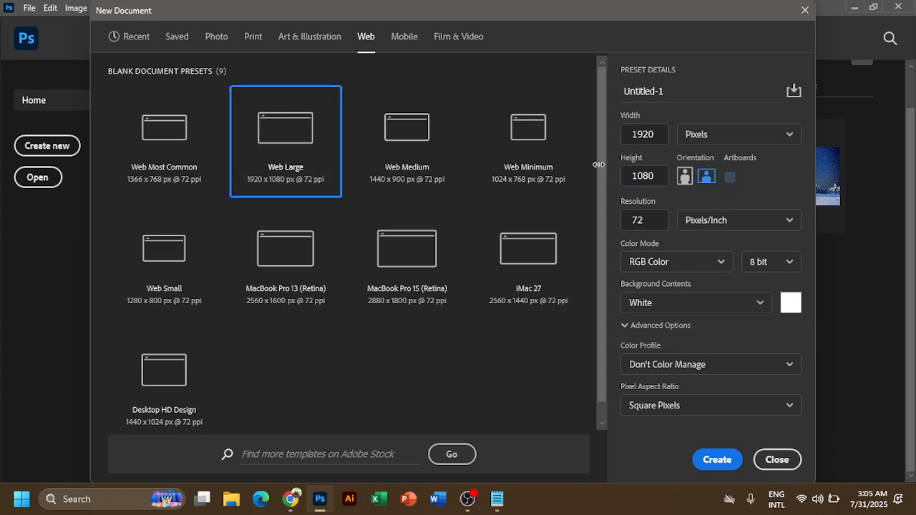
left_click(717, 460)
left_click_drag(465, 257, 427, 245)
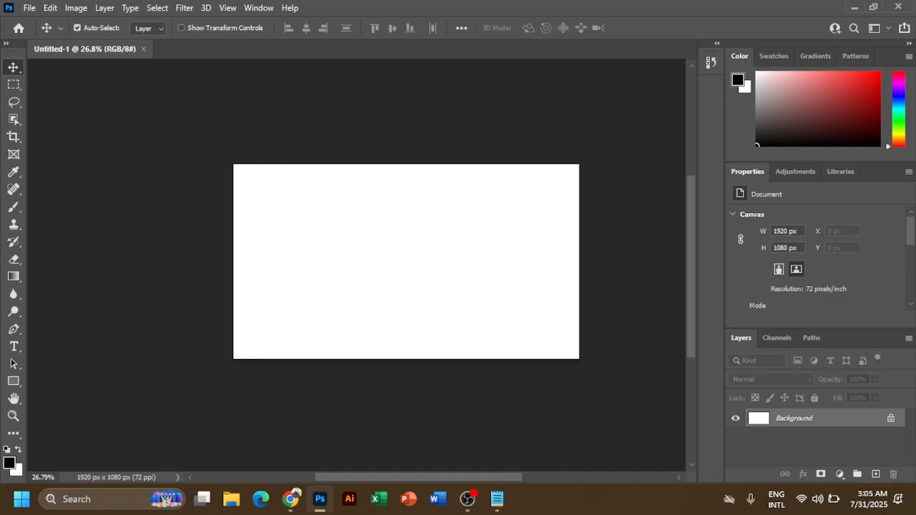
Convert the Background into an unlocked layer and, after a test move that is undone, fully lock that layer.
left_click(892, 418)
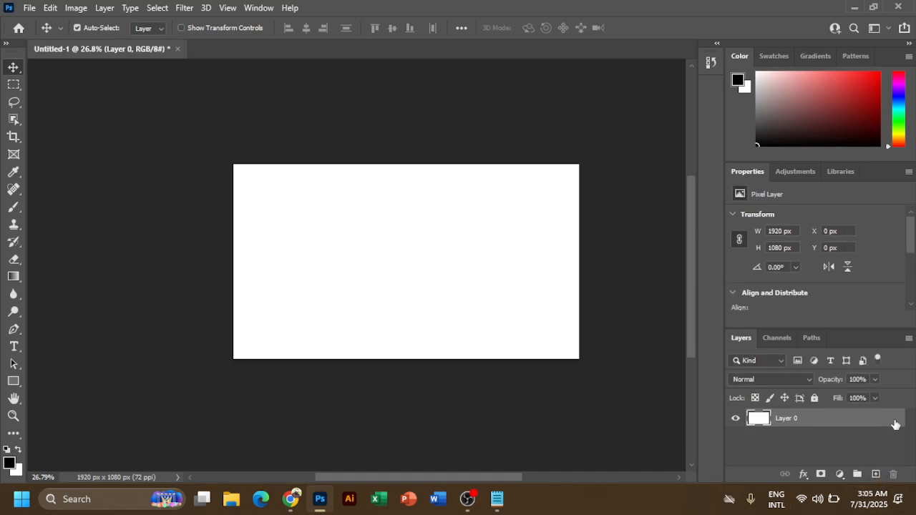
left_click_drag(415, 176, 417, 211)
key("ctrl+z")
left_click(839, 431)
left_click(828, 419)
left_click(815, 398)
left_click(891, 425)
left_click(815, 397)
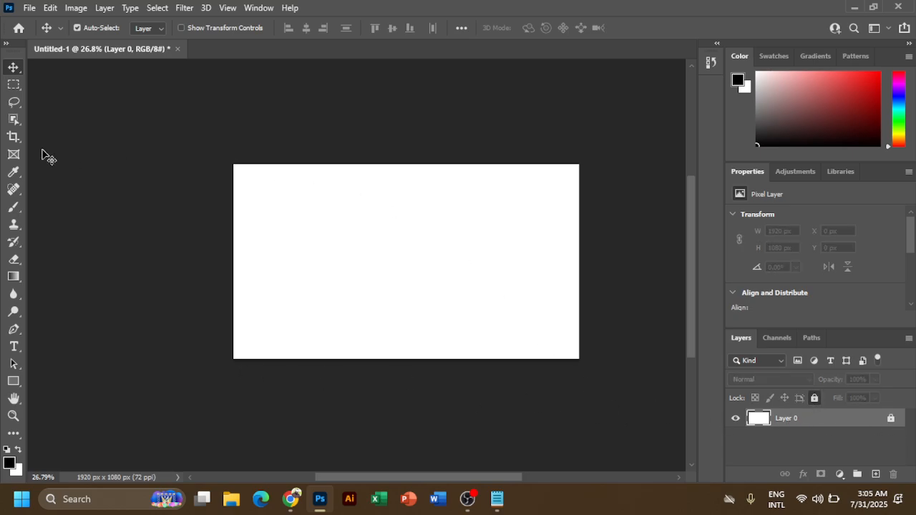
Add the point text "We Are Genius" to the canvas in Franklin Gothic Medium at 250 pt.
left_click(14, 346)
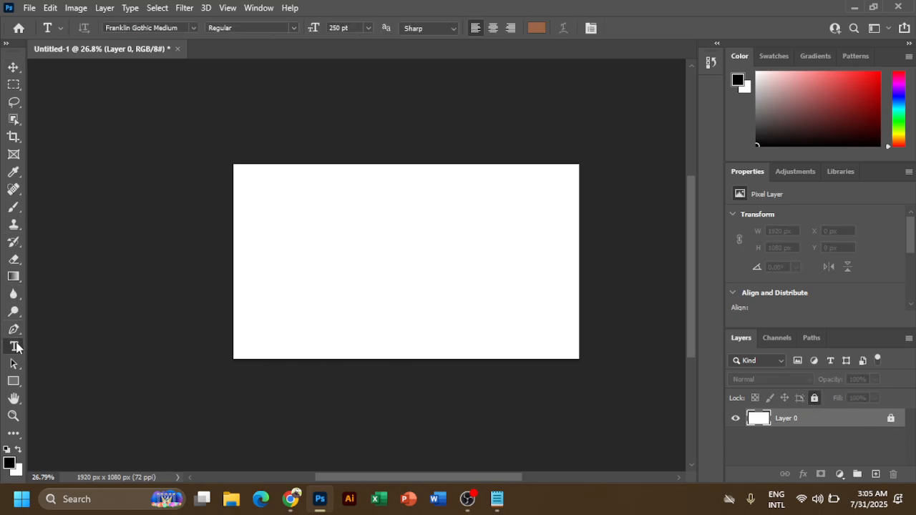
left_click(351, 232)
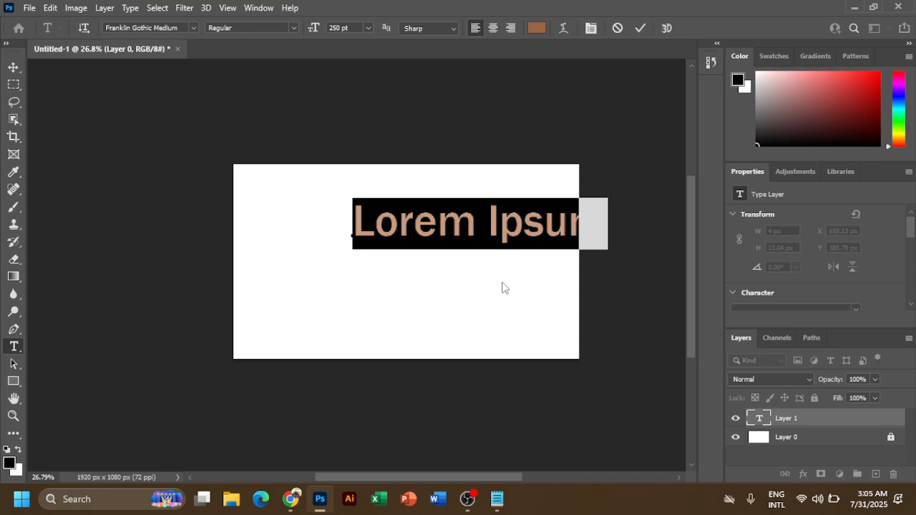
type("We Are")
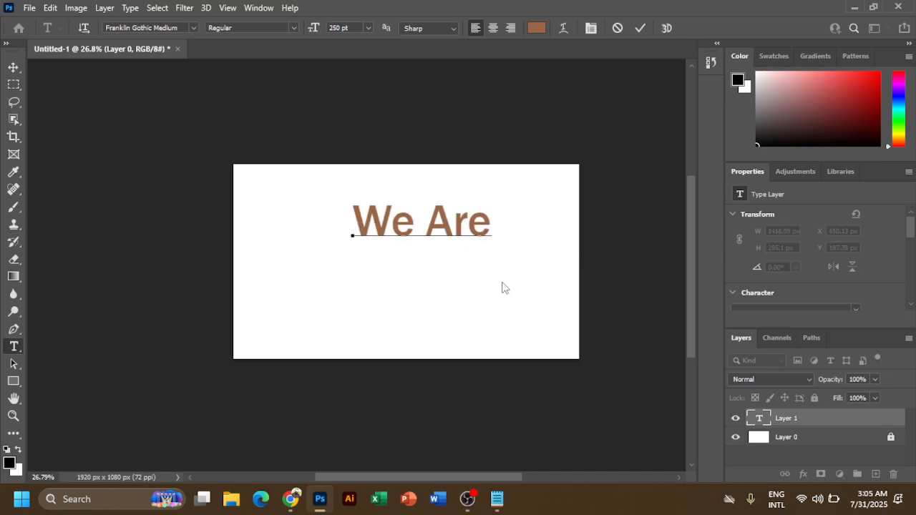
type(" Genius")
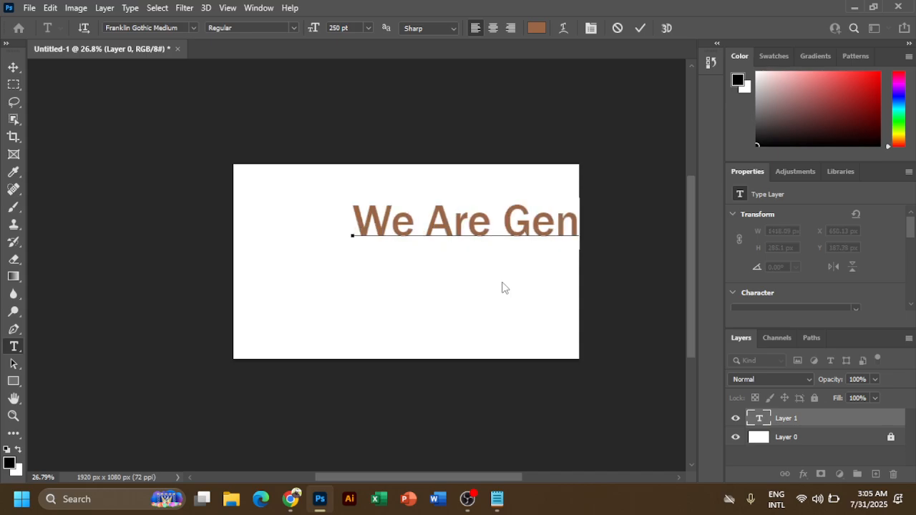
Commit the "We Are Genius" text and move it to about X 169 px, Y 255 px on the canvas.
left_click(14, 67)
left_click(437, 230)
key("v")
left_click_drag(437, 230, 350, 209)
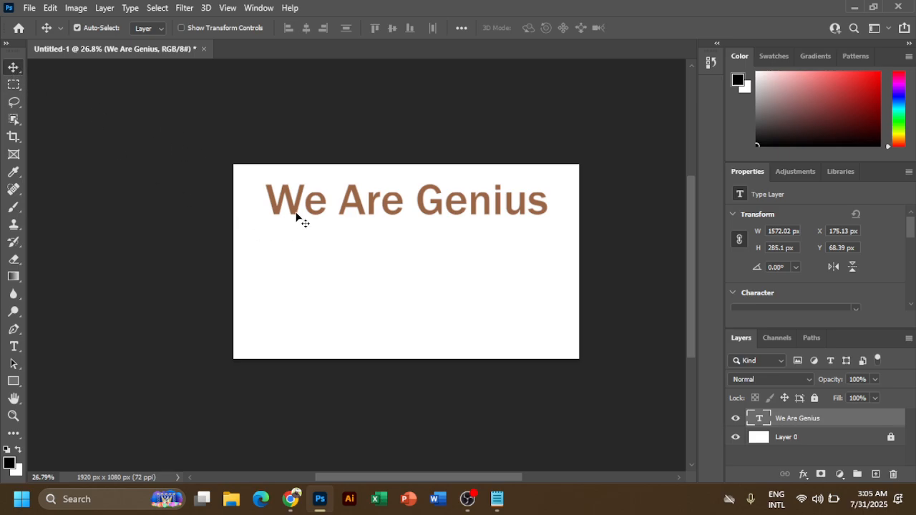
left_click_drag(312, 208, 311, 244)
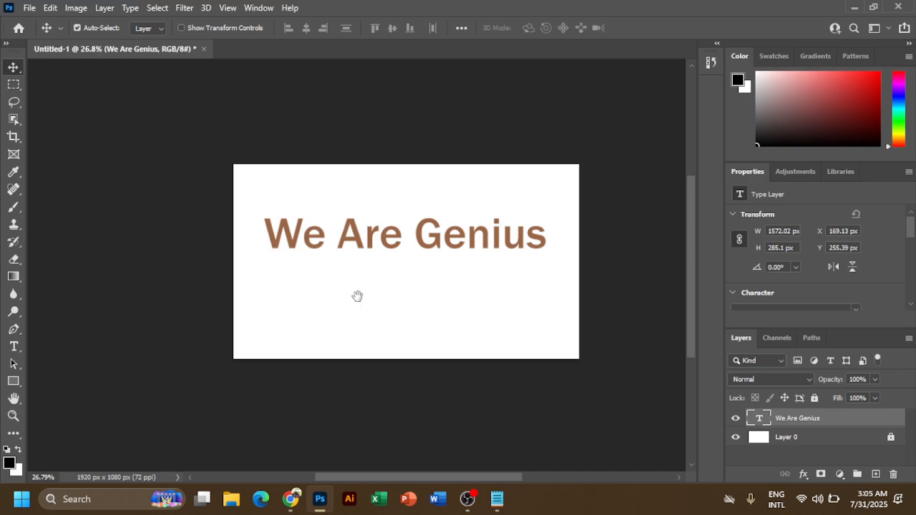
Try a Skew transform on the "We Are Genius" text with a horizontal skew of about 5.7°, and undo it.
left_click_drag(355, 294, 499, 194)
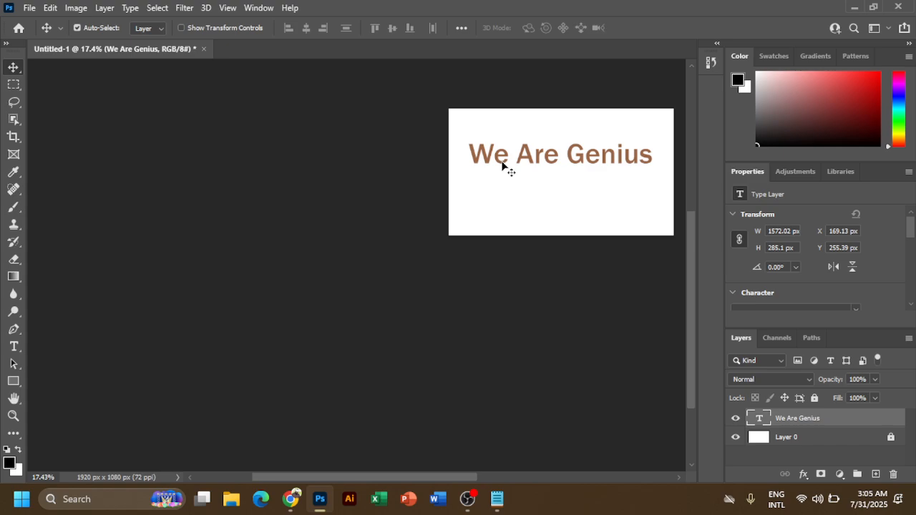
key("ctrl+t")
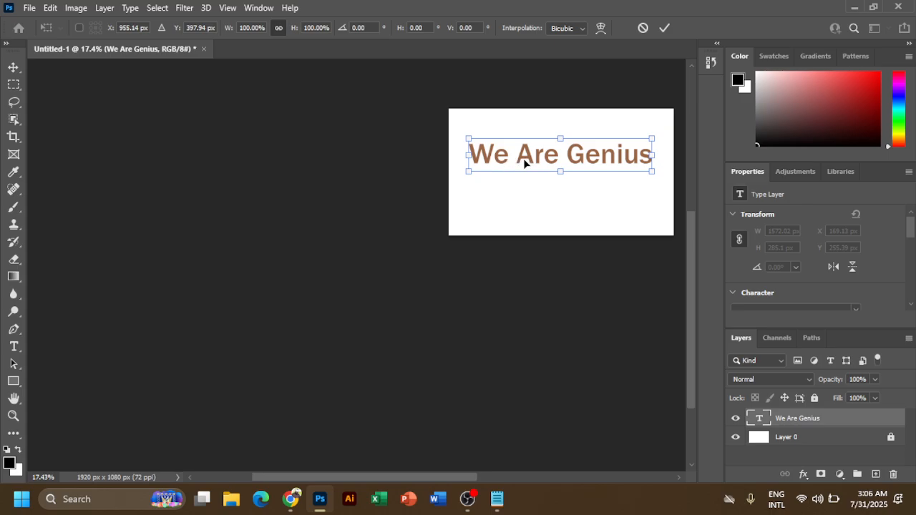
right_click(525, 164)
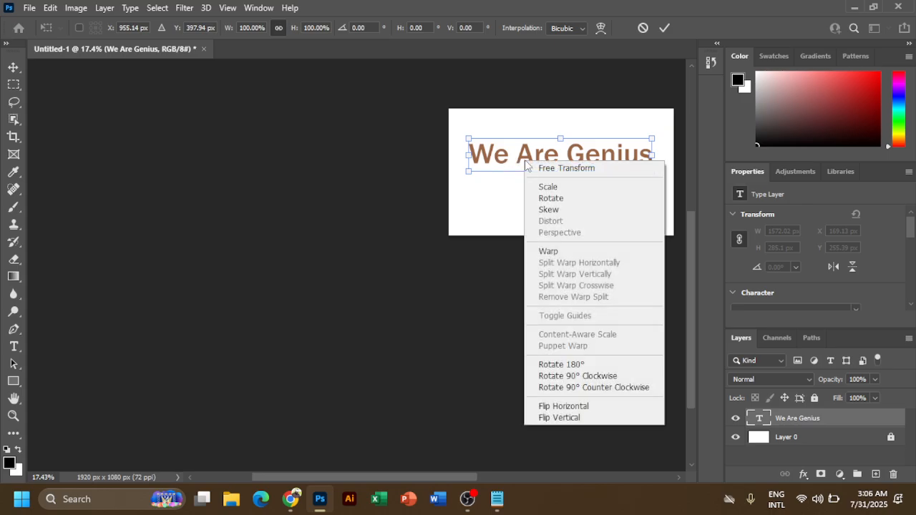
left_click(562, 212)
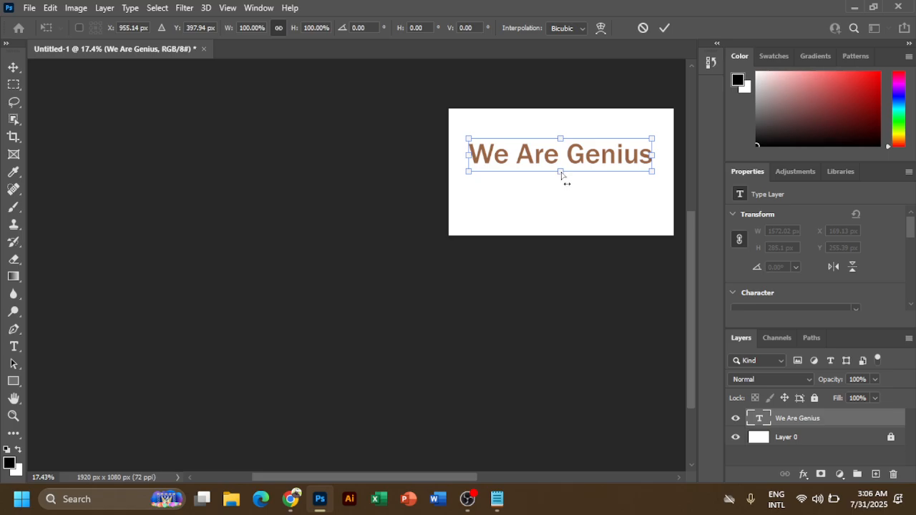
mouse_move(562, 175)
left_mouse_down()
mouse_move(571, 196)
mouse_move(589, 199)
mouse_move(544, 180)
mouse_move(570, 189)
left_mouse_up()
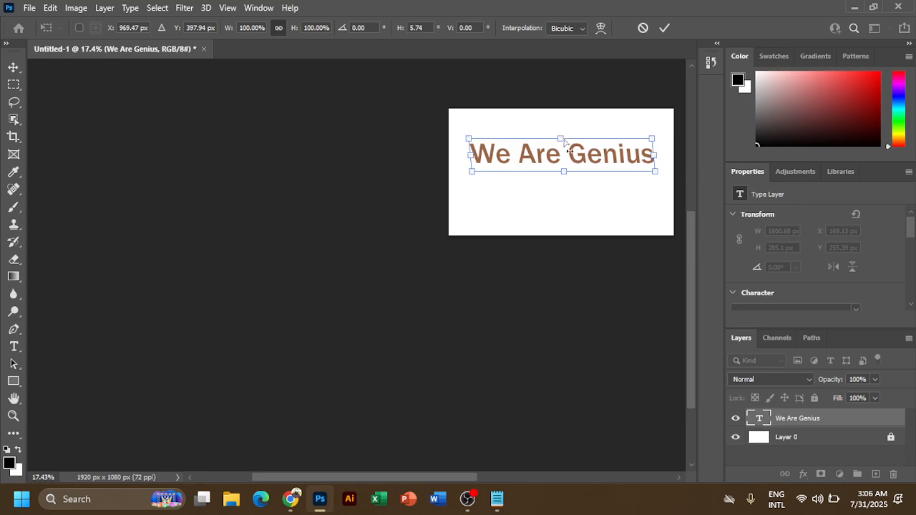
mouse_move(560, 139)
left_mouse_down()
mouse_move(572, 136)
mouse_move(552, 136)
mouse_move(582, 139)
mouse_move(597, 156)
mouse_move(569, 151)
left_mouse_up()
key("ctrl+z")
key("ctrl+z")
Switch the text's transform to Warp with the Arc style and commit it without bending the text.
right_click(536, 159)
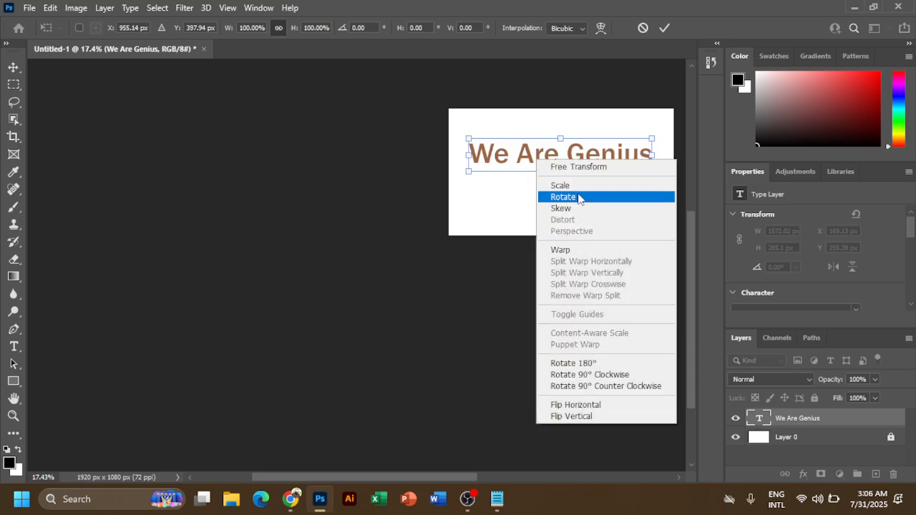
left_click(574, 251)
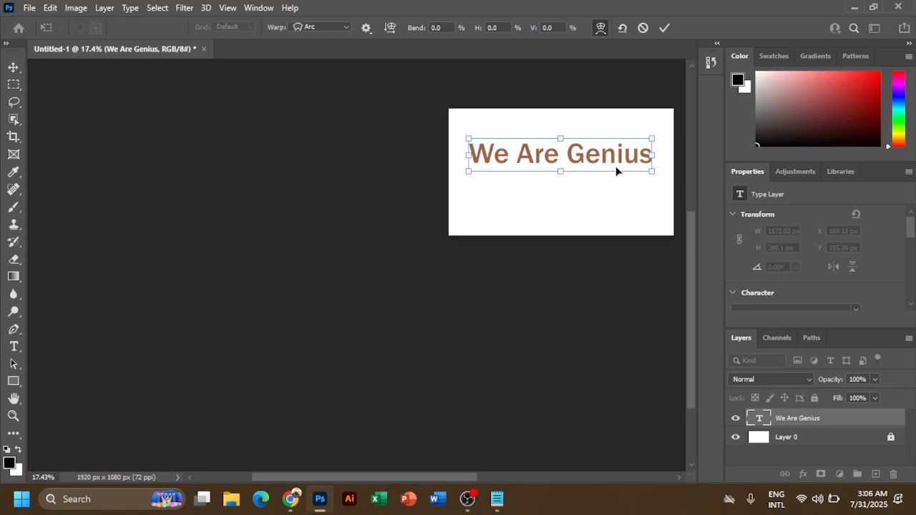
left_click(664, 30)
Move the "We Are Genius" text to about X 261 px, Y 397 px and delete its layer.
key("v")
mouse_move(614, 153)
left_mouse_down()
mouse_move(667, 178)
mouse_move(633, 159)
mouse_move(624, 168)
left_mouse_up()
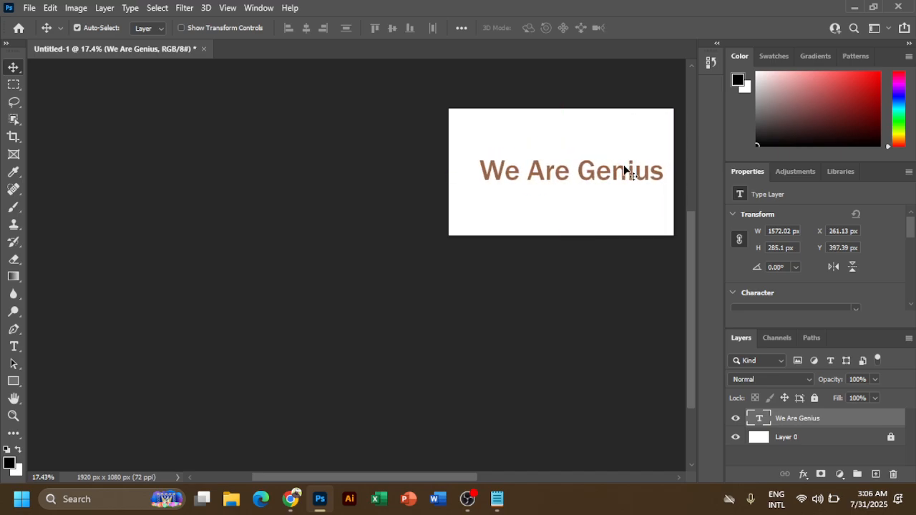
key("Delete")
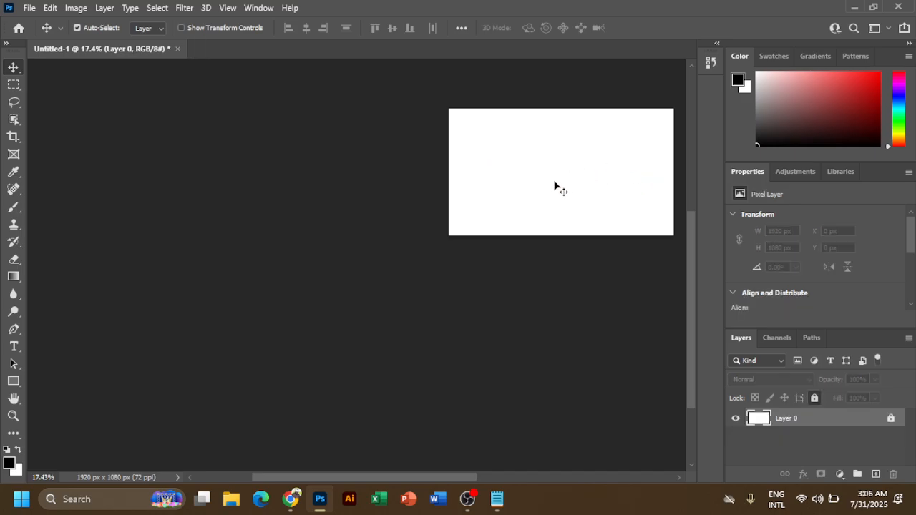
Place the nature-girl-outdoors-wood-preview image as an embedded object in the blank document.
left_click_drag(517, 215, 443, 262)
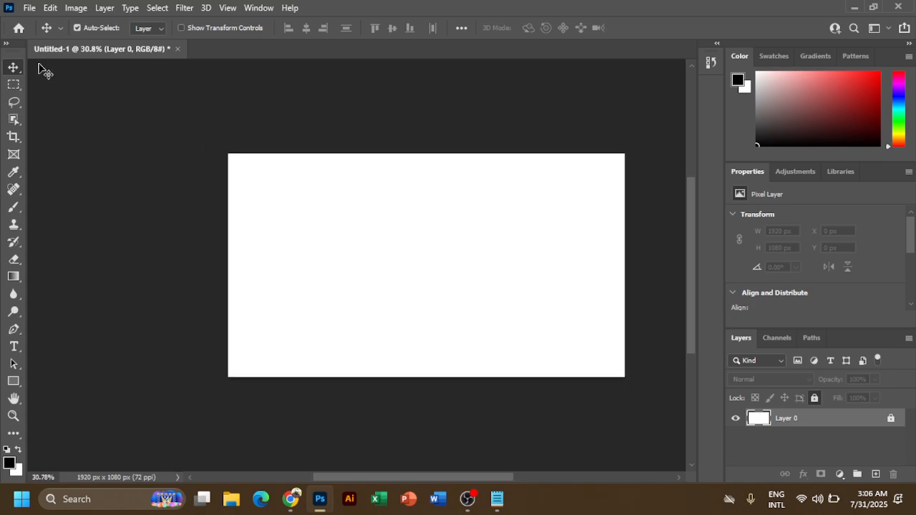
left_click(30, 7)
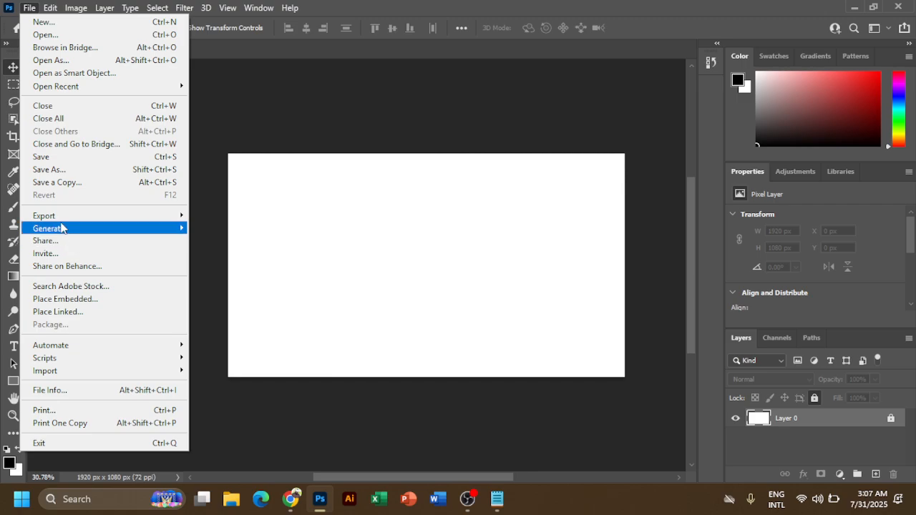
left_click(64, 299)
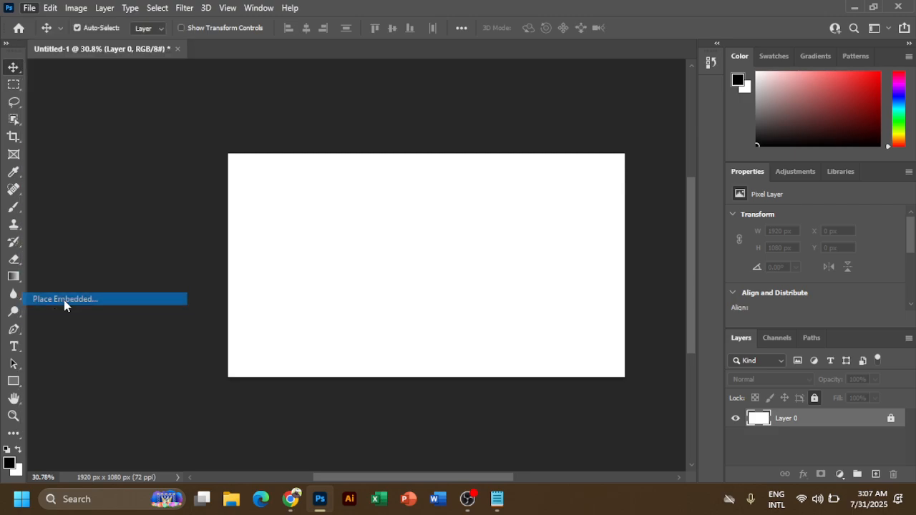
left_click(458, 130)
left_click(529, 322)
left_click(529, 331)
left_click(529, 338)
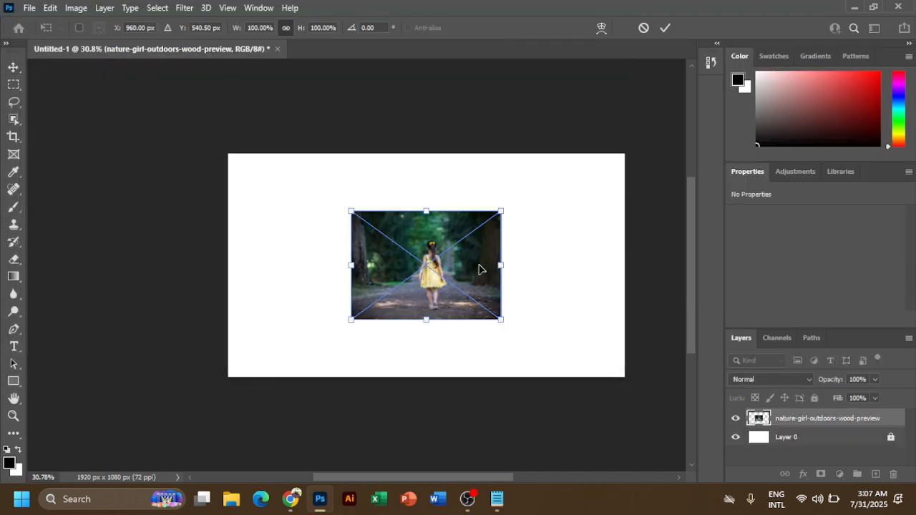
Enlarge the placed photo to about 130% width and 126% height and move it to about X 933 px, Y 501.5 px.
left_click_drag(502, 207, 546, 183)
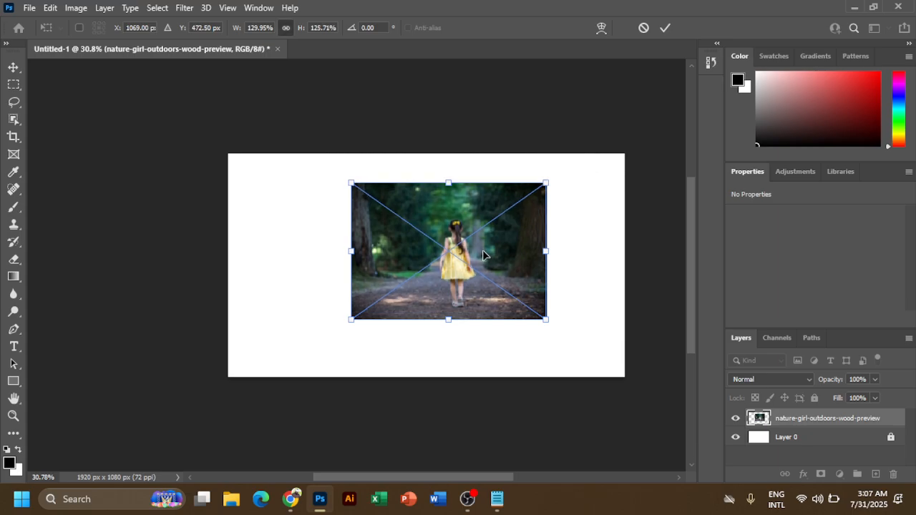
key("Return")
left_click_drag(481, 252, 451, 257)
Try a custom Warp on the photo, pulling its corners, edges and interior out of shape.
right_click(452, 258)
left_click(418, 249)
key("ctrl+t")
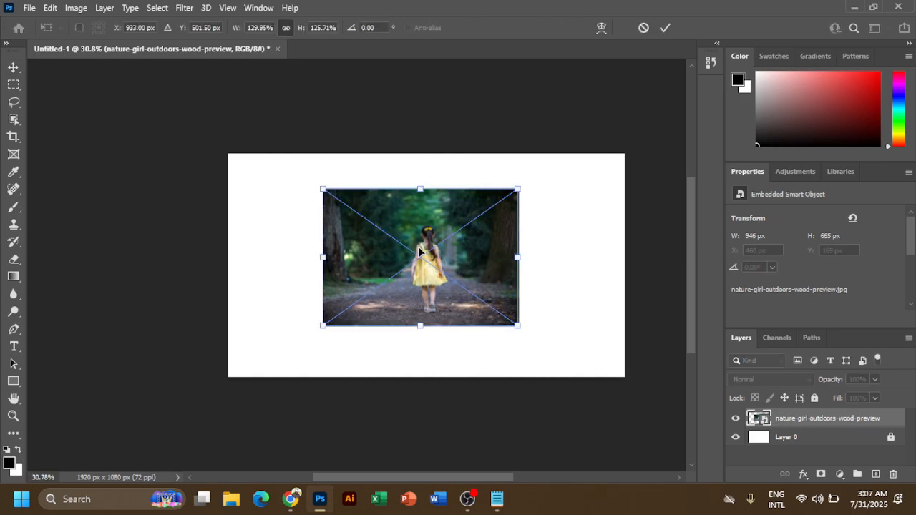
right_click(419, 251)
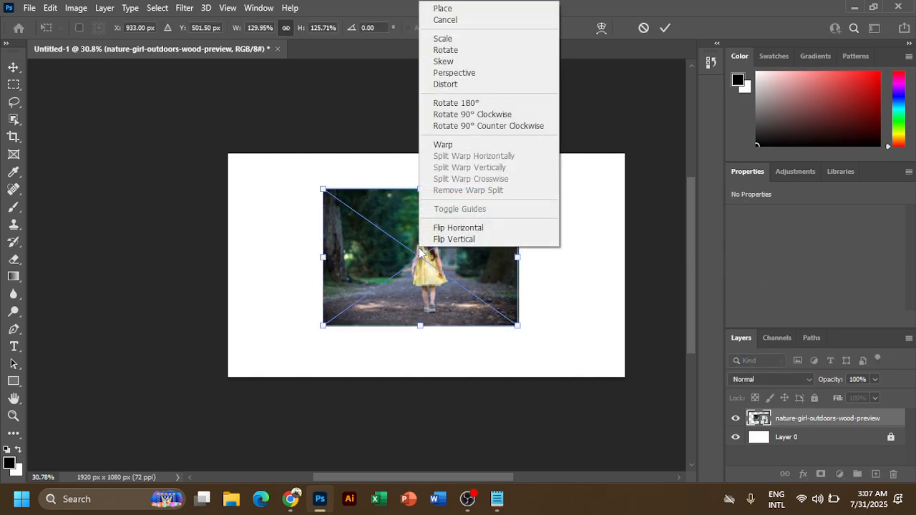
left_click(444, 144)
left_click_drag(519, 188, 548, 228)
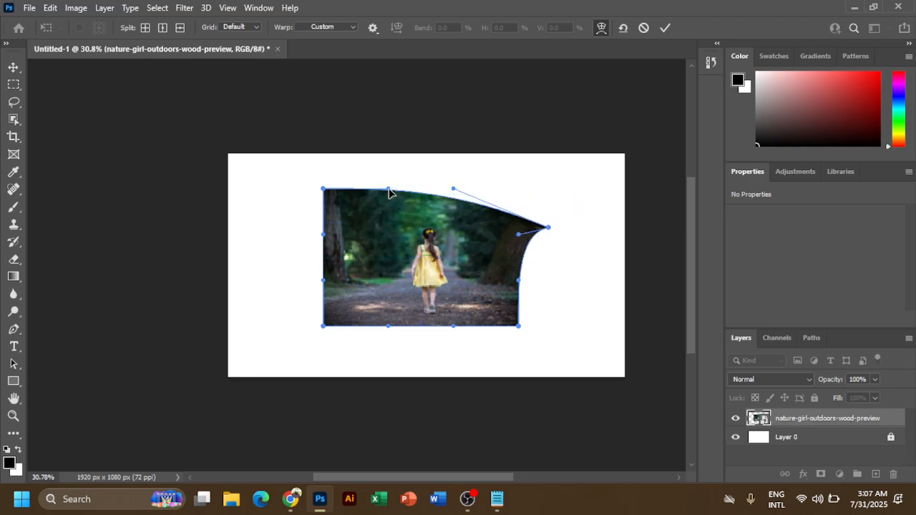
left_click_drag(399, 194, 465, 337)
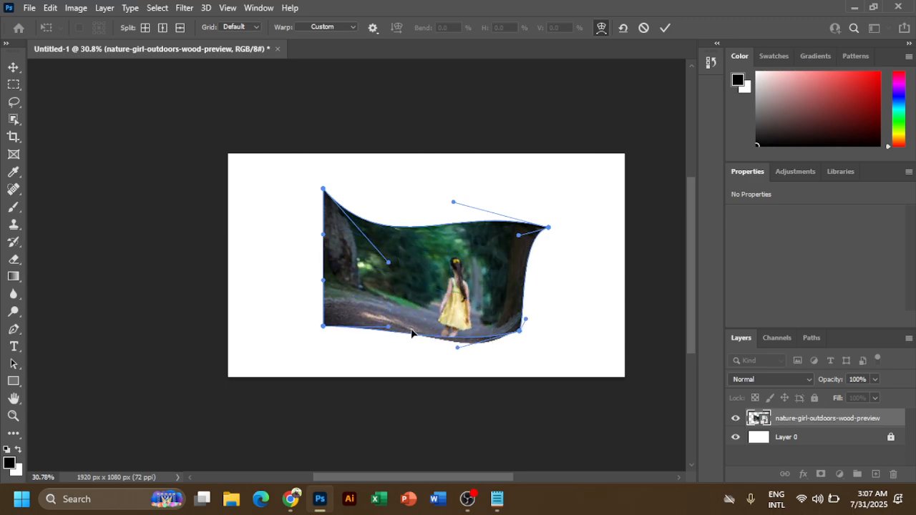
left_click_drag(409, 336, 305, 225)
left_click_drag(450, 223, 479, 216)
left_click_drag(430, 259, 473, 275)
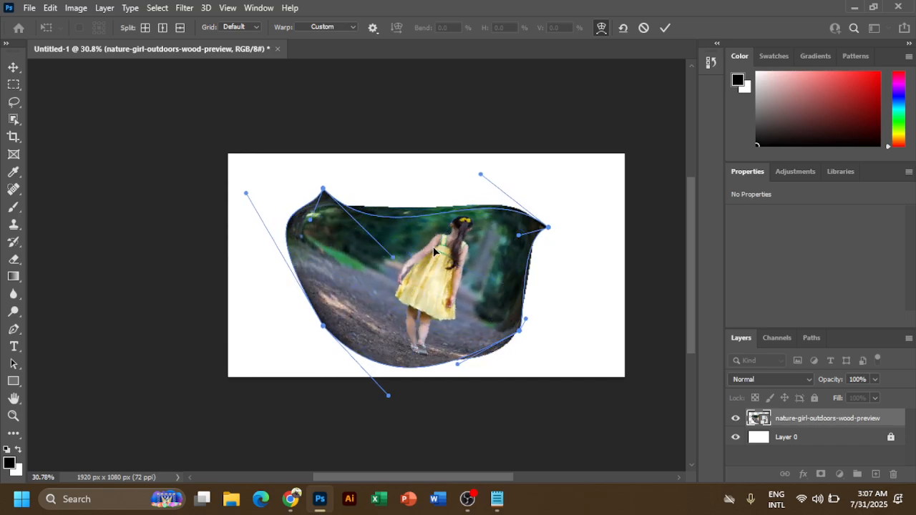
Undo all the warp adjustments made to the photo.
key("ctrl+z")
key("ctrl+z")
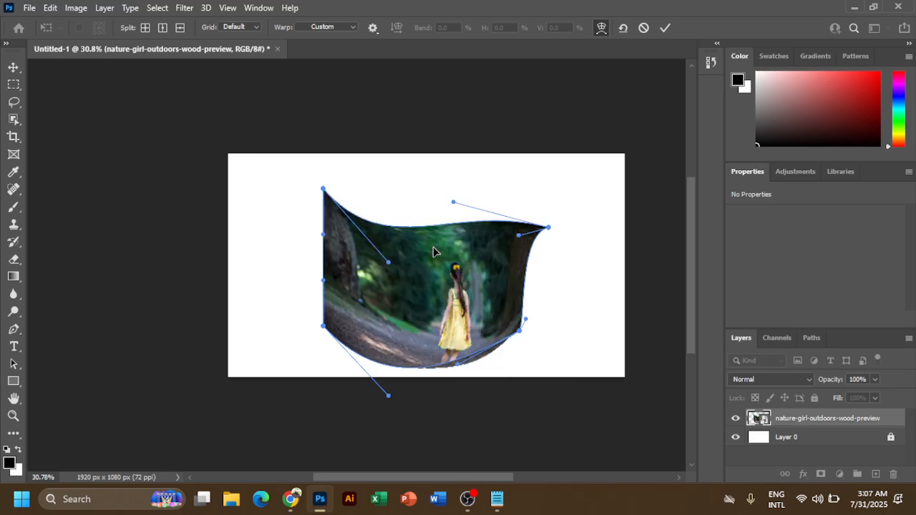
key("ctrl+z")
key("ctrl+z")
key("ctrl+z")
key("ctrl+z")
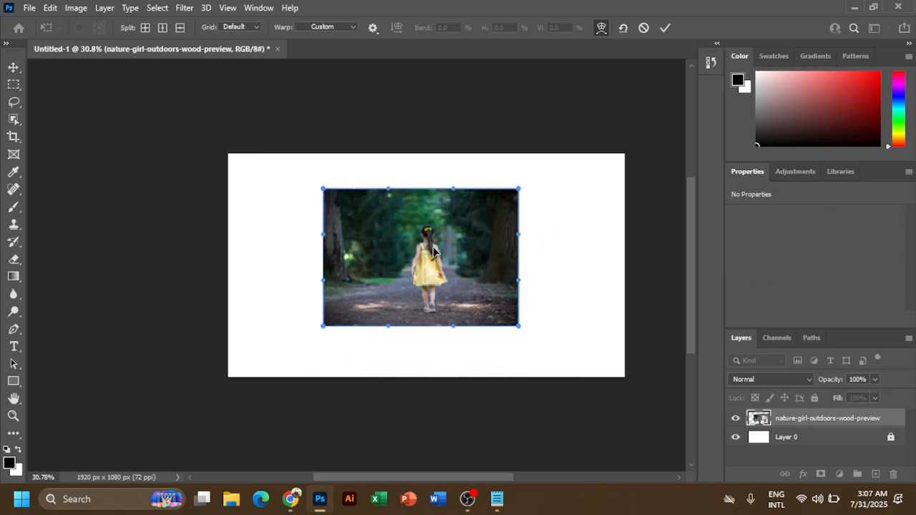
Distort the photo by pulling its corners and lower edge outward, to about 175% width and 174% height.
right_click(430, 237)
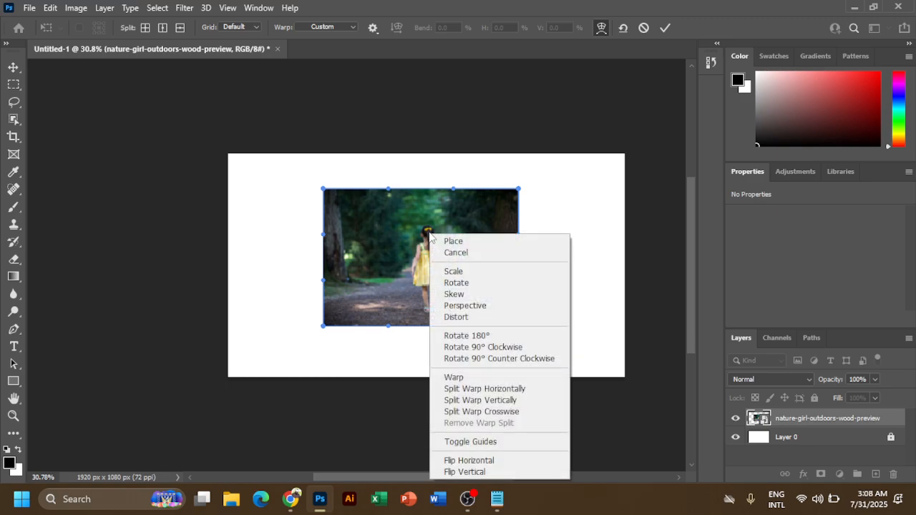
left_click(452, 317)
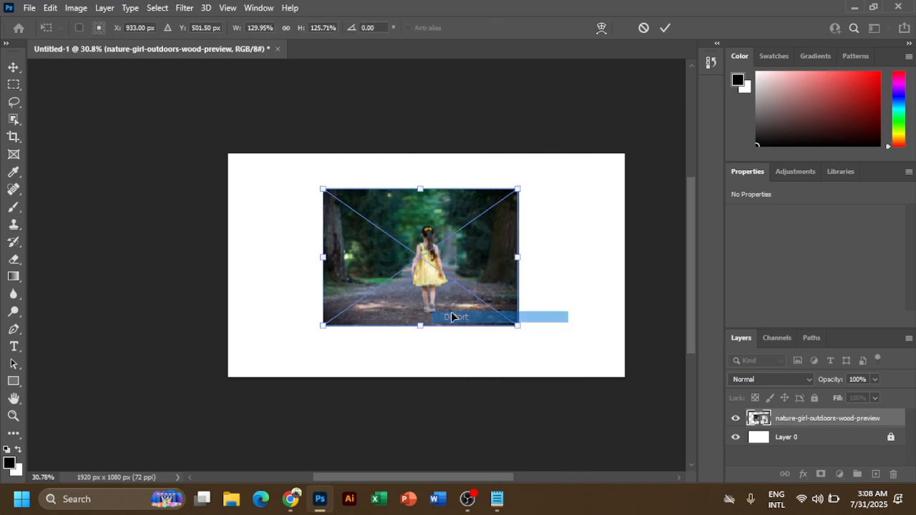
mouse_move(519, 328)
left_mouse_down()
mouse_move(582, 365)
mouse_move(519, 326)
mouse_move(530, 338)
left_mouse_up()
mouse_move(525, 265)
left_mouse_down()
mouse_move(567, 267)
mouse_move(529, 272)
left_mouse_up()
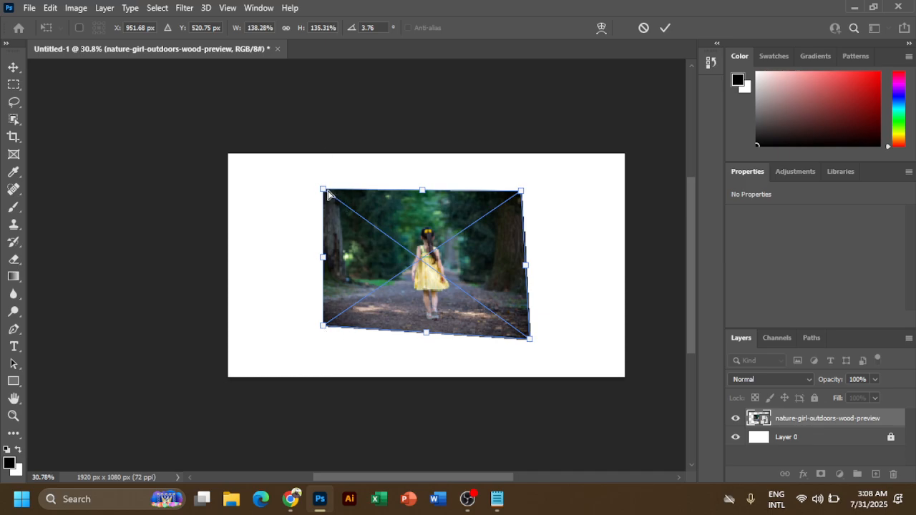
left_click_drag(323, 191, 299, 183)
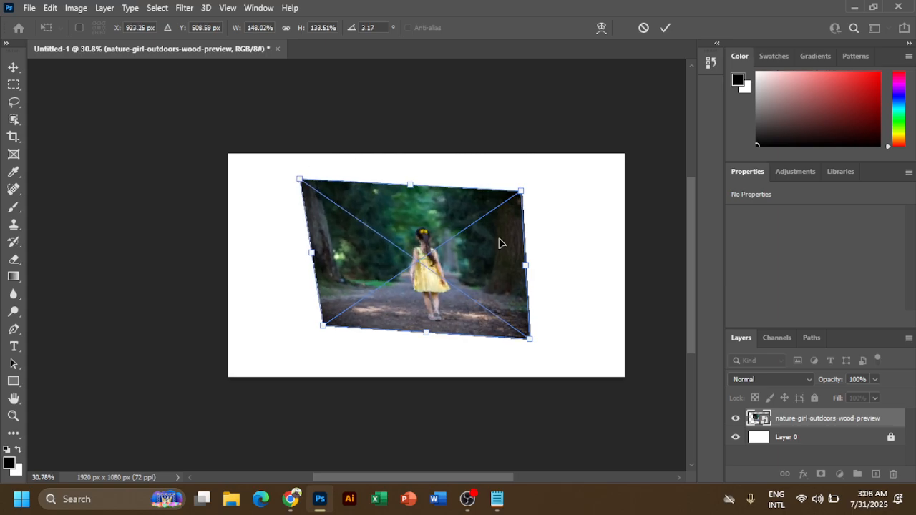
left_click_drag(521, 191, 540, 195)
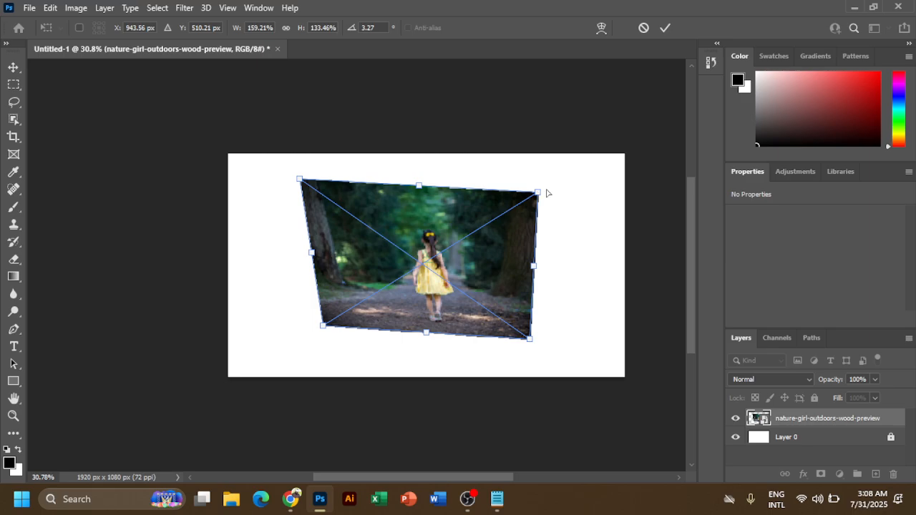
left_click_drag(538, 195, 563, 179)
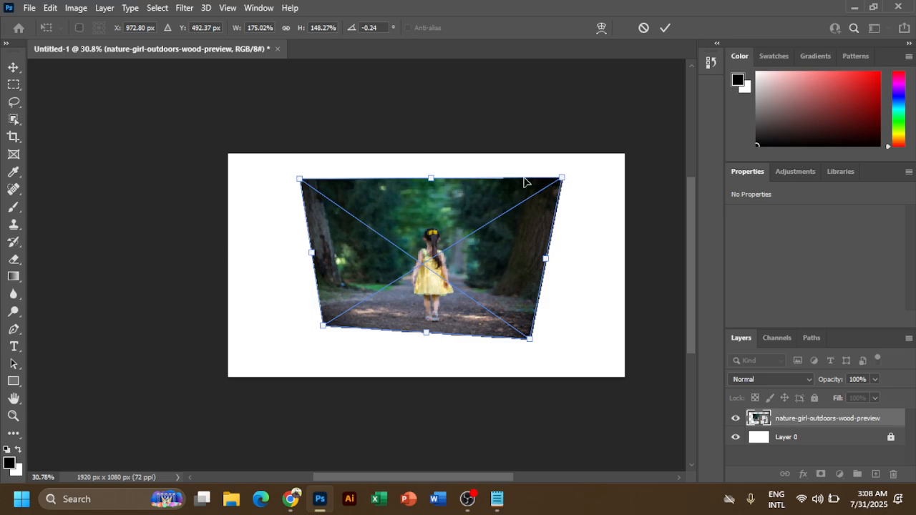
left_click_drag(428, 335, 432, 359)
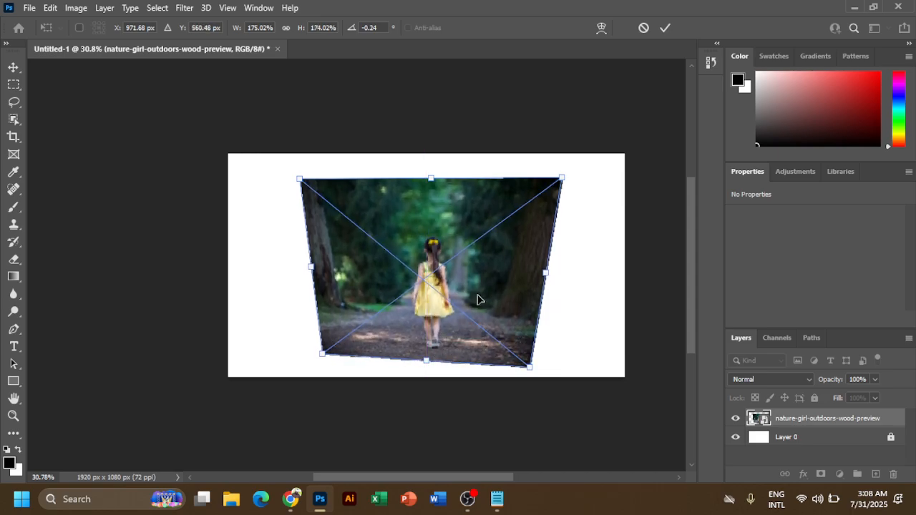
Reshape the distorted photo into a trapezoid that narrows toward its right edge, about 947 × 811 px, and commit the transform.
mouse_move(549, 277)
left_mouse_down()
mouse_move(581, 276)
mouse_move(558, 265)
left_mouse_up()
left_click_drag(320, 355, 295, 289)
left_click_drag(301, 123, 295, 122)
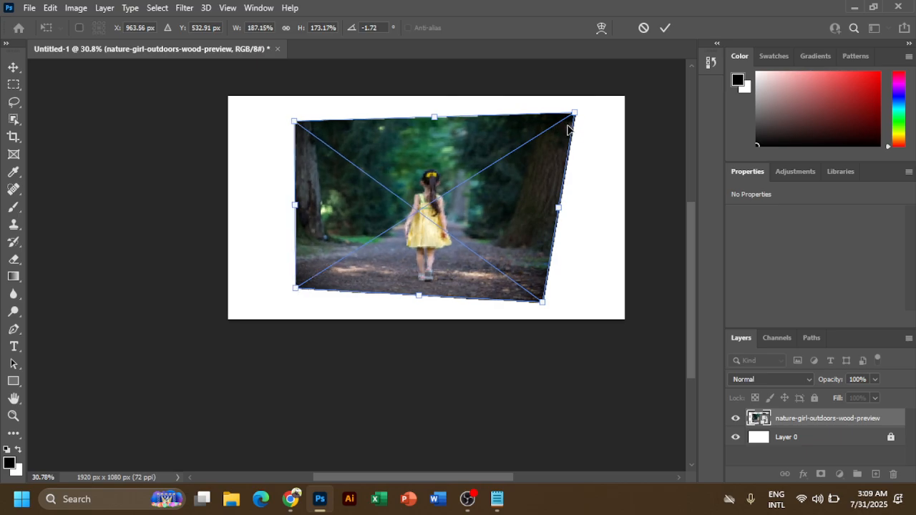
left_click_drag(576, 114, 523, 150)
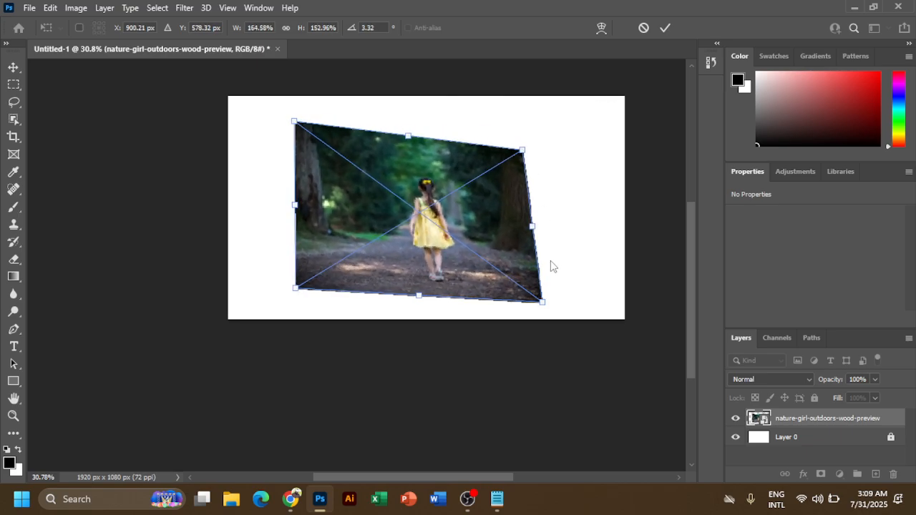
left_click_drag(544, 304, 488, 235)
left_click_drag(523, 150, 489, 168)
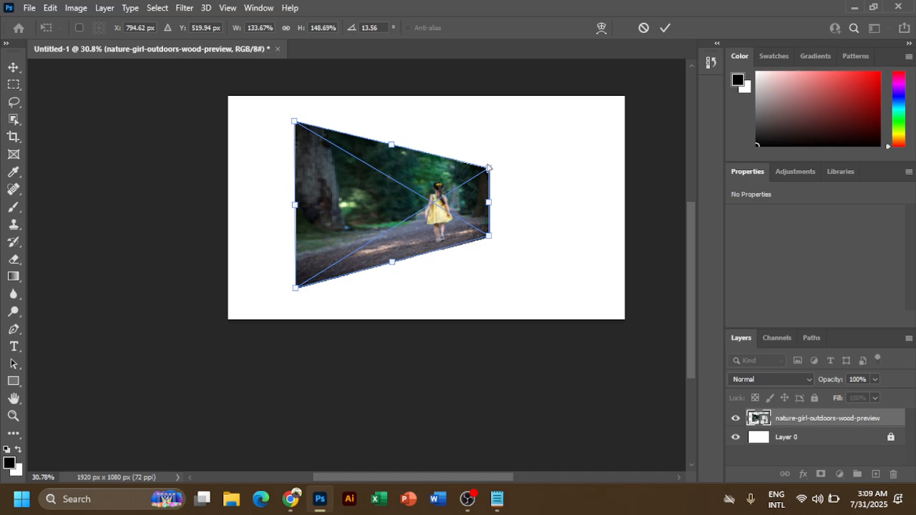
key("Return")
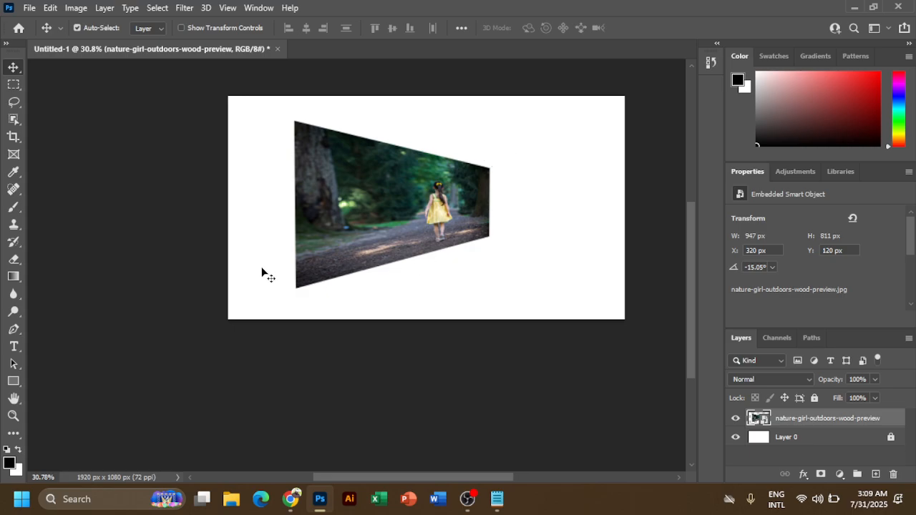
Try a Warp that pulls the trapezoid photo's interior toward its wide side, and undo it.
key("ctrl+t")
right_click(362, 186)
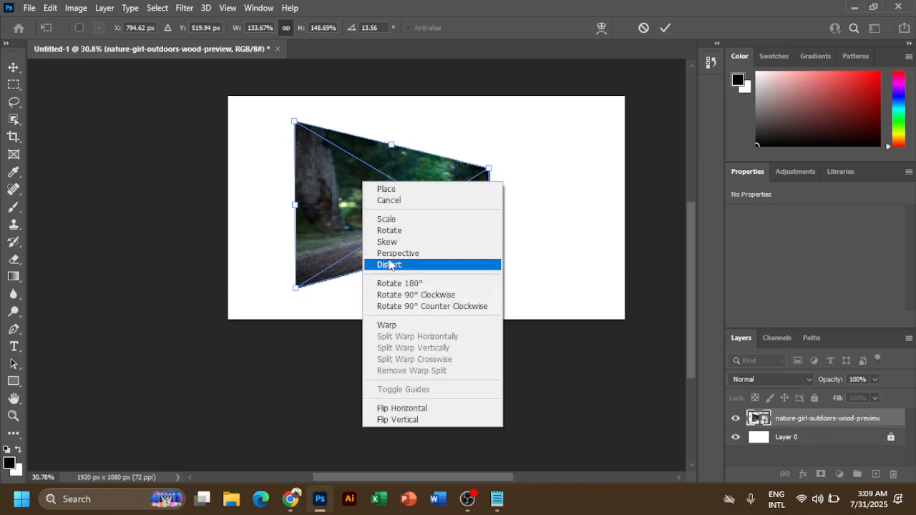
left_click(405, 325)
left_click_drag(403, 228, 373, 210)
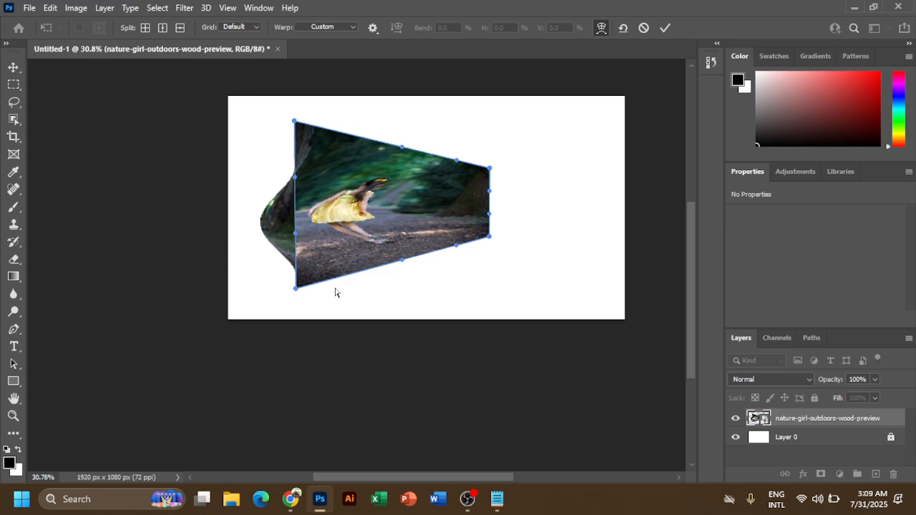
key("ctrl+z")
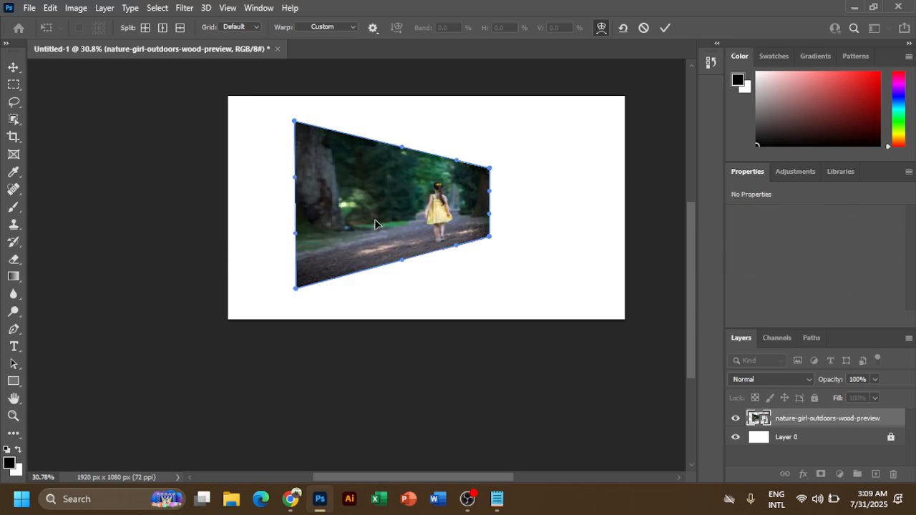
Try Skew and then Perspective on the trapezoid photo, shifting its edges and corners to a rotation of about 12.2°.
right_click(376, 221)
left_click(401, 282)
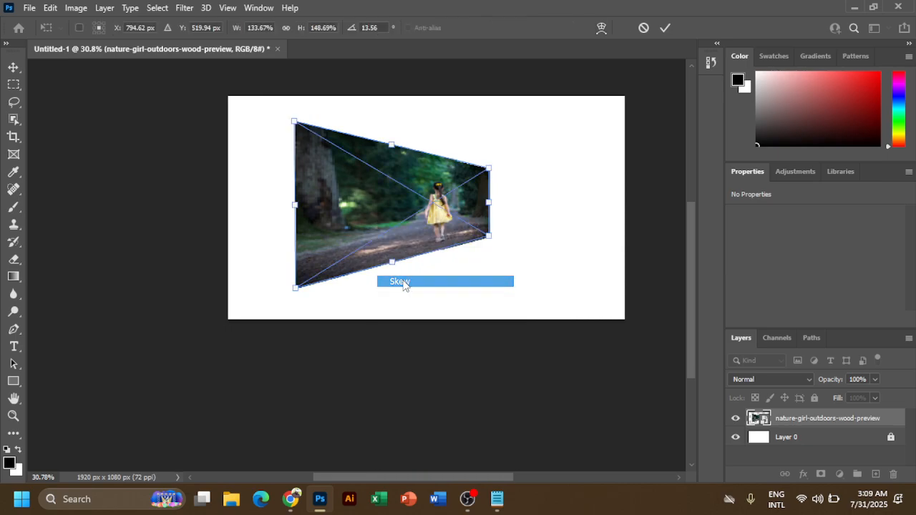
mouse_move(492, 245)
left_mouse_down()
mouse_move(503, 267)
mouse_move(477, 268)
mouse_move(493, 241)
left_mouse_up()
right_click(448, 214)
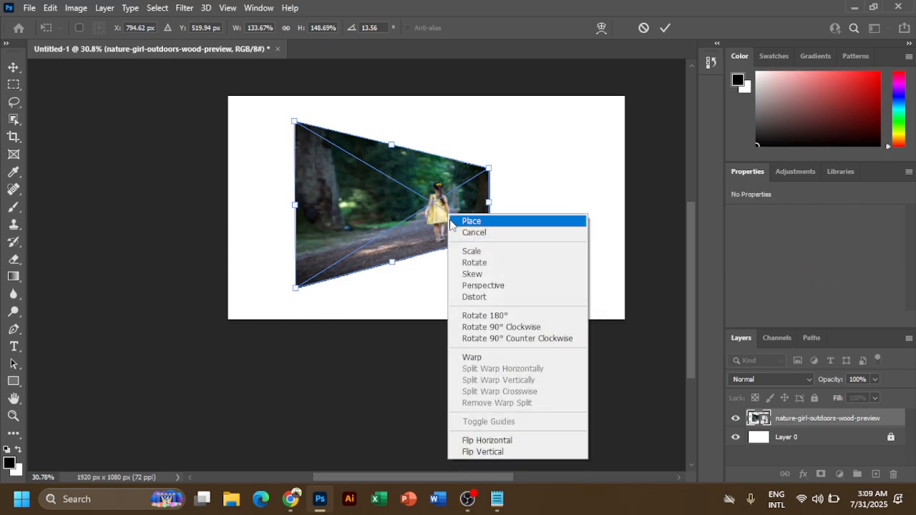
left_click(489, 289)
mouse_move(492, 207)
left_mouse_down()
mouse_move(499, 179)
mouse_move(497, 221)
left_mouse_up()
left_click_drag(490, 186, 512, 134)
left_click_drag(392, 125, 369, 124)
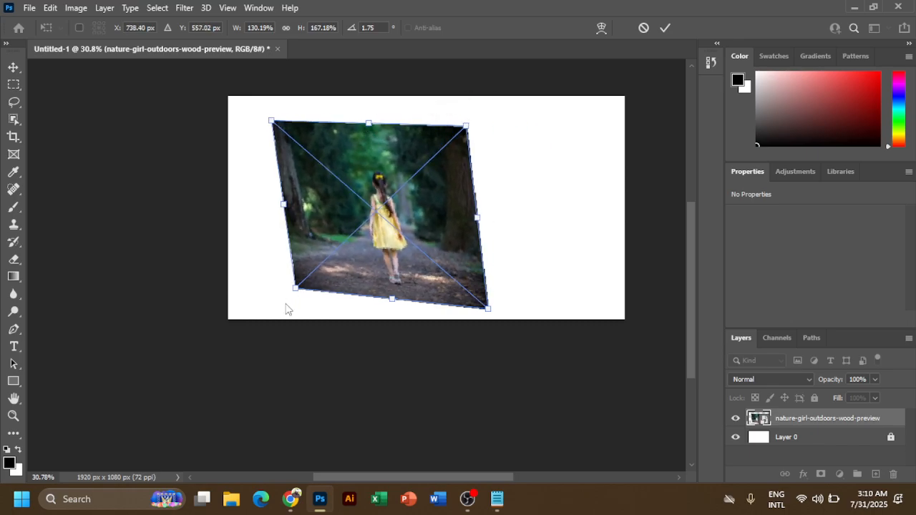
left_click_drag(294, 294, 287, 274)
Try scaling the reshaped photo down to about 76% width and 97% height.
right_click(412, 209)
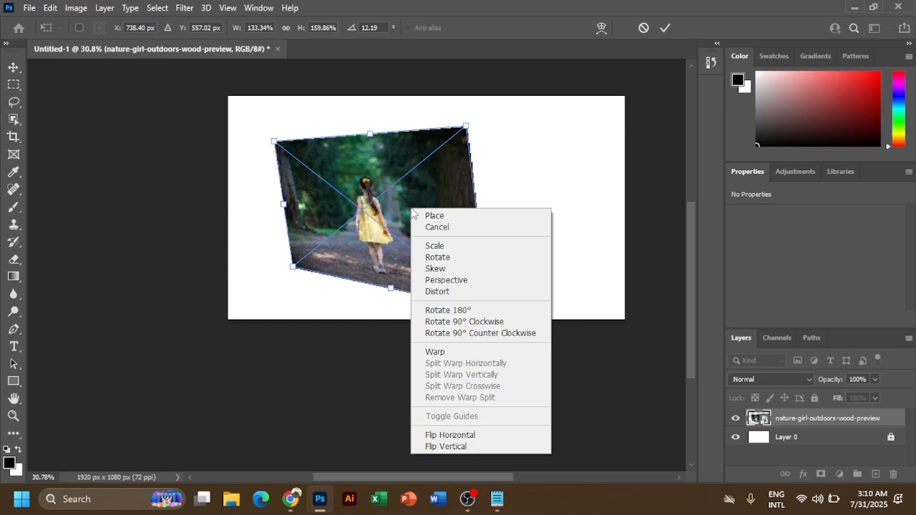
left_click(437, 247)
left_click_drag(469, 126, 410, 221)
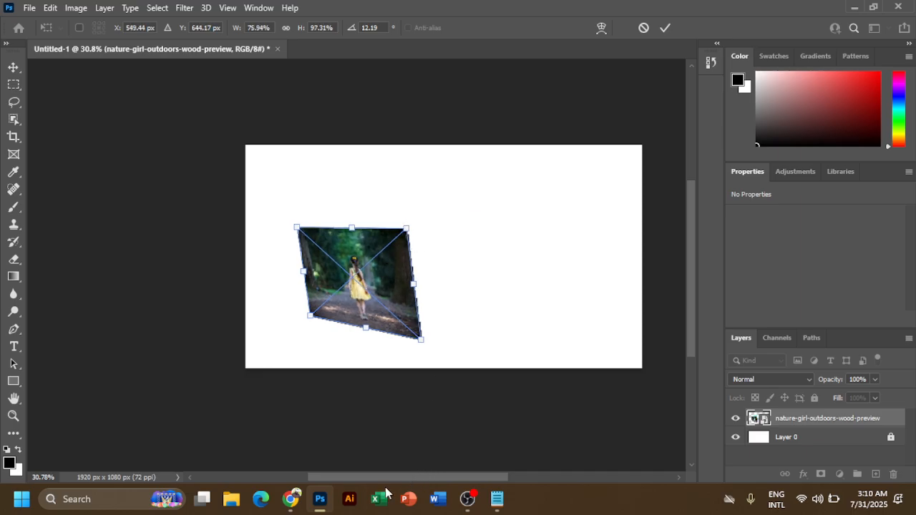
Switch to the syllabus PDF in Chrome and review the transform tools list, including resize, skew, reflect, rotate, move and scale.
left_click(306, 502)
left_click(422, 269)
double_click(368, 225)
double_click(368, 243)
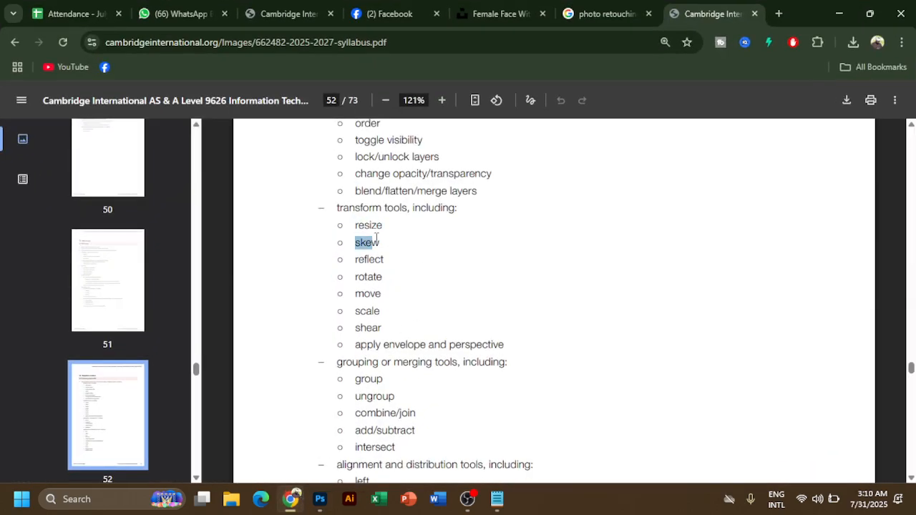
double_click(371, 260)
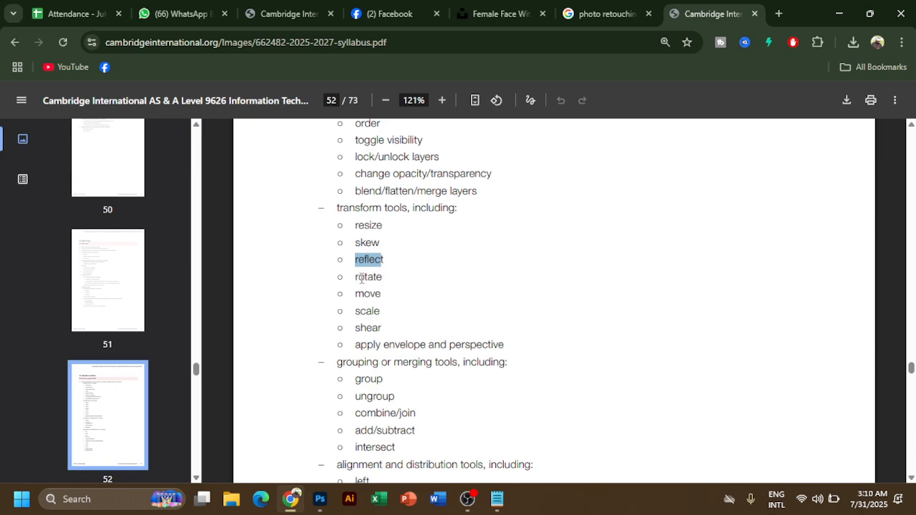
double_click(369, 277)
double_click(367, 293)
double_click(367, 311)
double_click(368, 293)
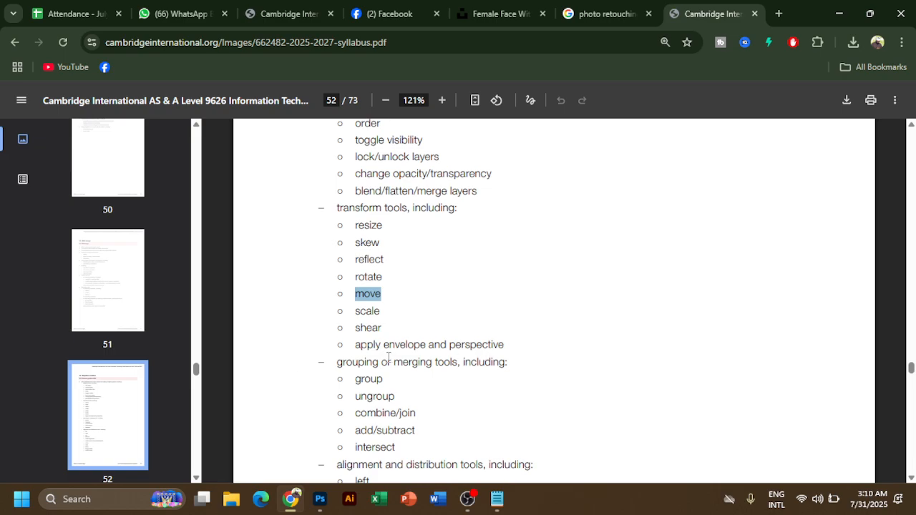
double_click(387, 260)
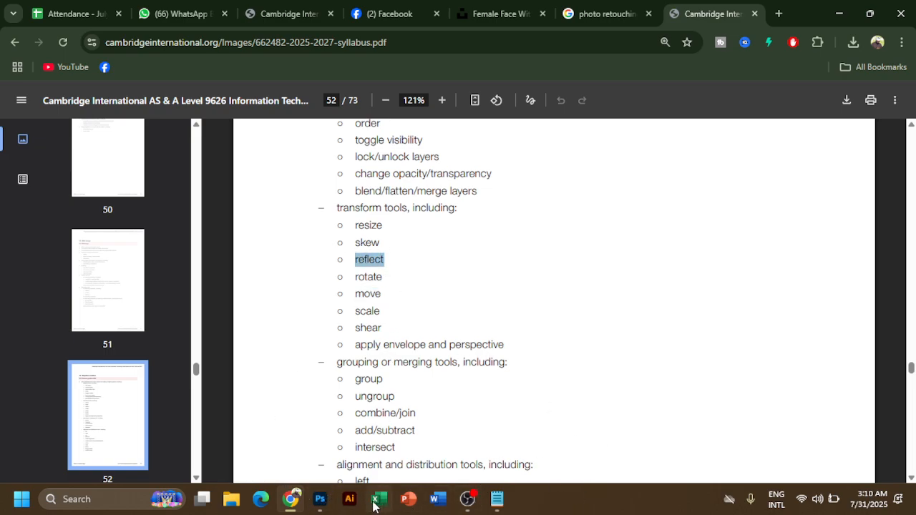
Switch back to Photoshop, undo the perspective and scale changes to the photo, and commit the trapezoid shape.
left_click(320, 499)
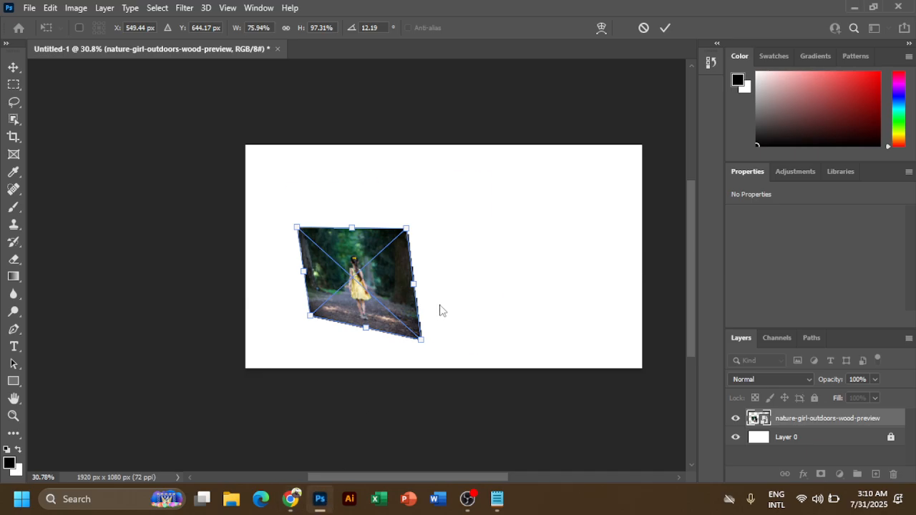
key("ctrl+z")
key("ctrl+z")
key("ctrl+z")
key("ctrl+z")
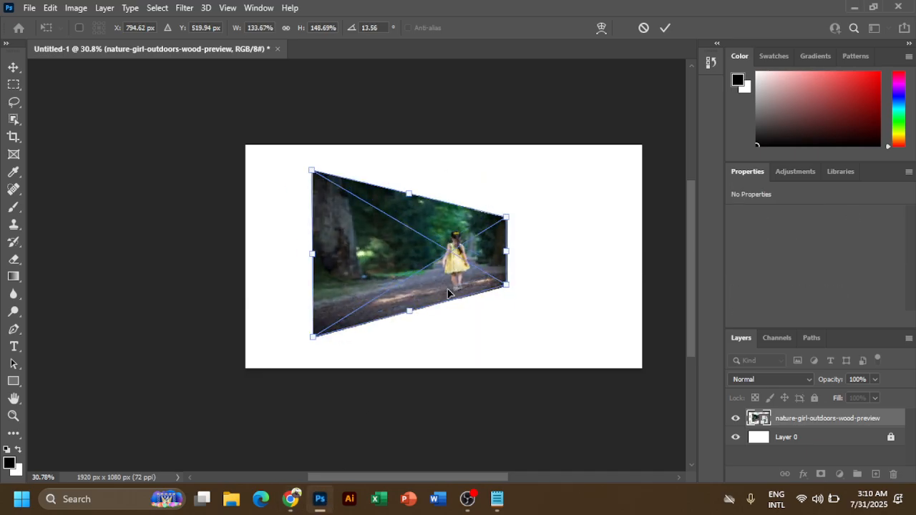
key("Return")
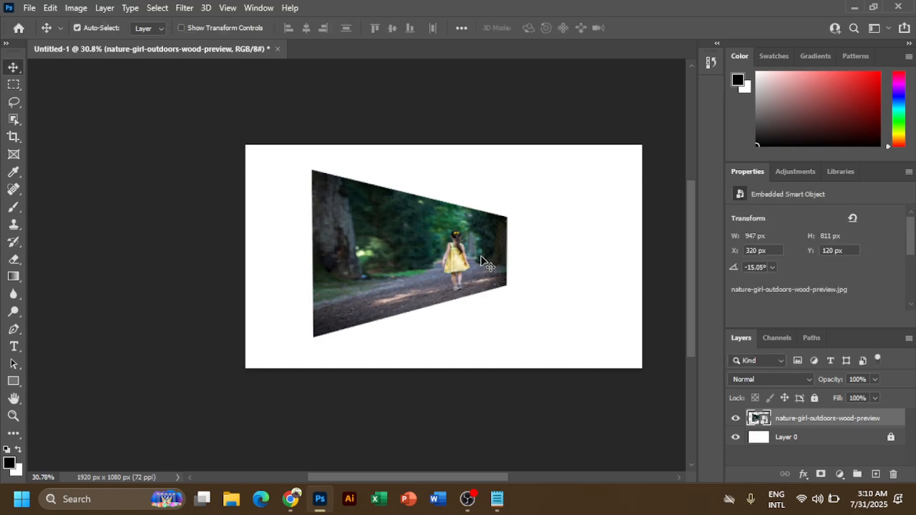
Scale the trapezoid photo down to about 783 × 540 px, move it to about X 262 px, Y 150 px, and commit.
key("ctrl+t")
left_click_drag(508, 287, 458, 289)
mouse_move(432, 246)
left_mouse_down()
mouse_move(404, 264)
mouse_move(419, 252)
left_mouse_up()
key("Return")
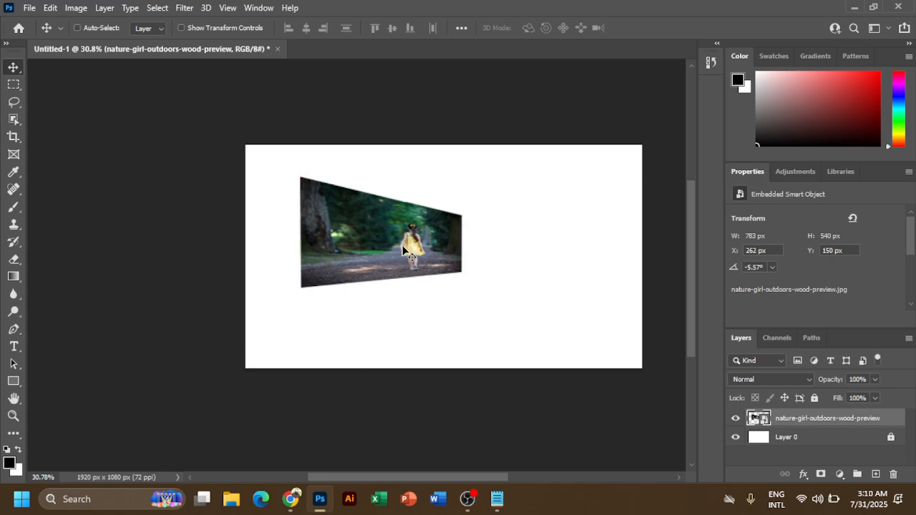
Try rotating the trapezoid photo by 180° with Free Transform, then undo the rotation.
key("ctrl+t")
right_click(342, 262)
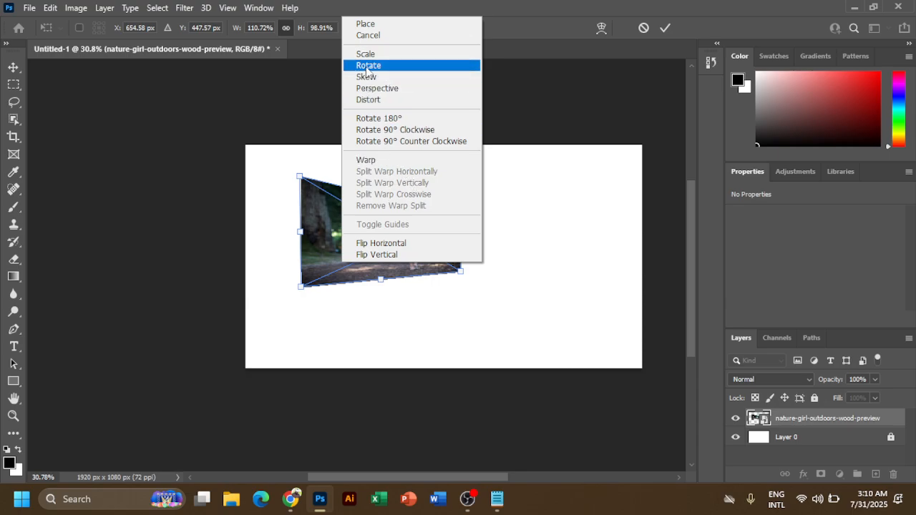
left_click(392, 122)
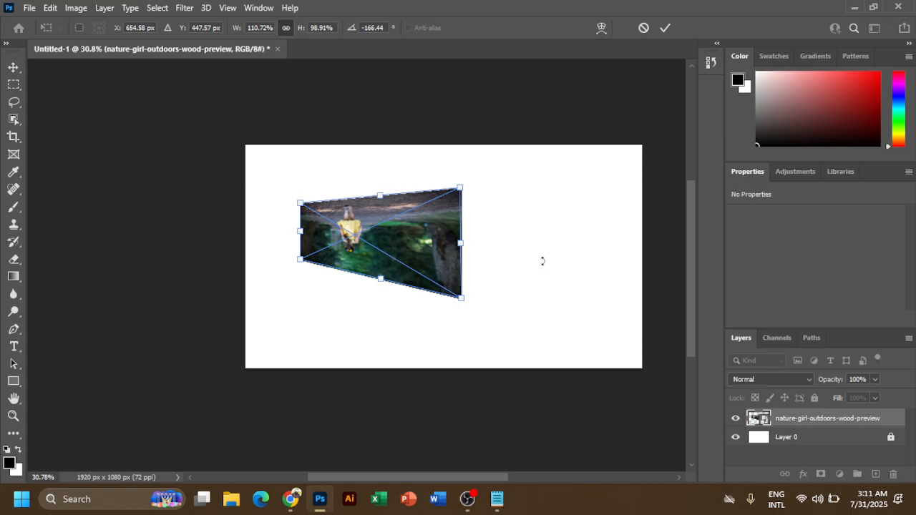
key("ctrl+z")
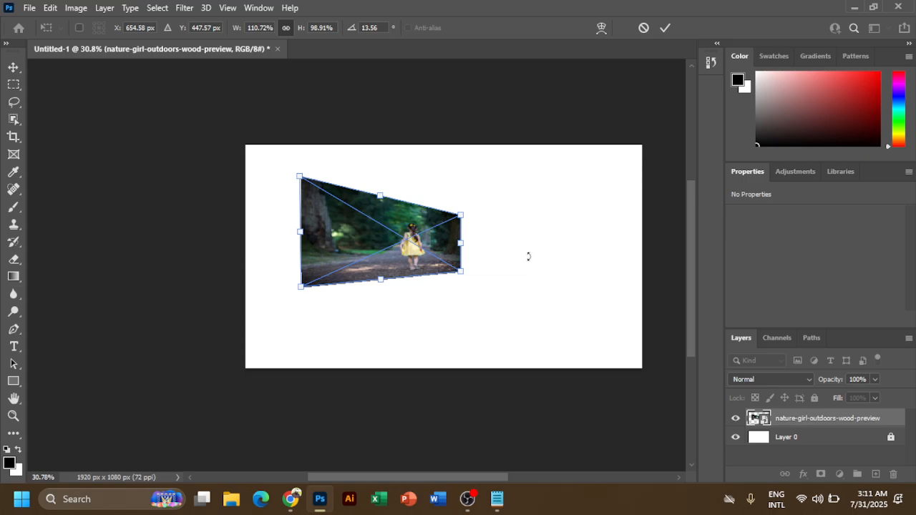
Try rotating the trapezoid photo 90° clockwise, undo that rotation, and finish the transform.
right_click(351, 234)
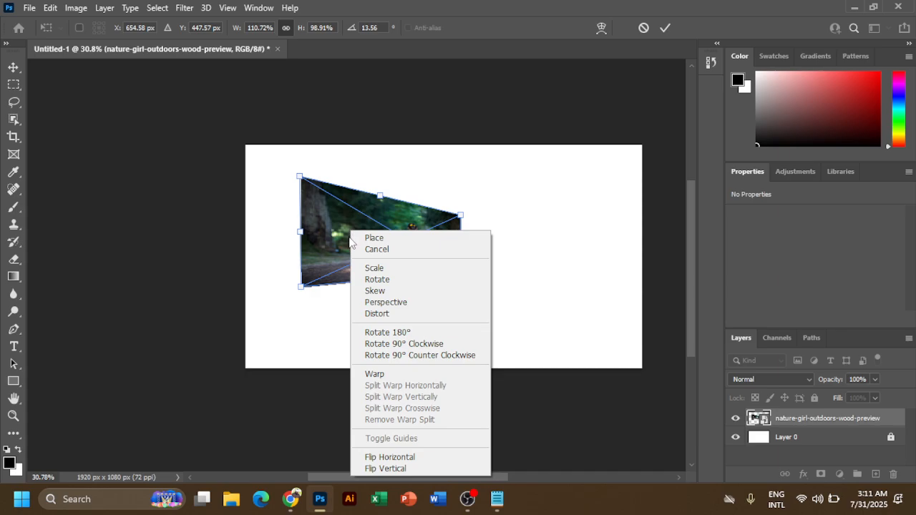
left_click(406, 345)
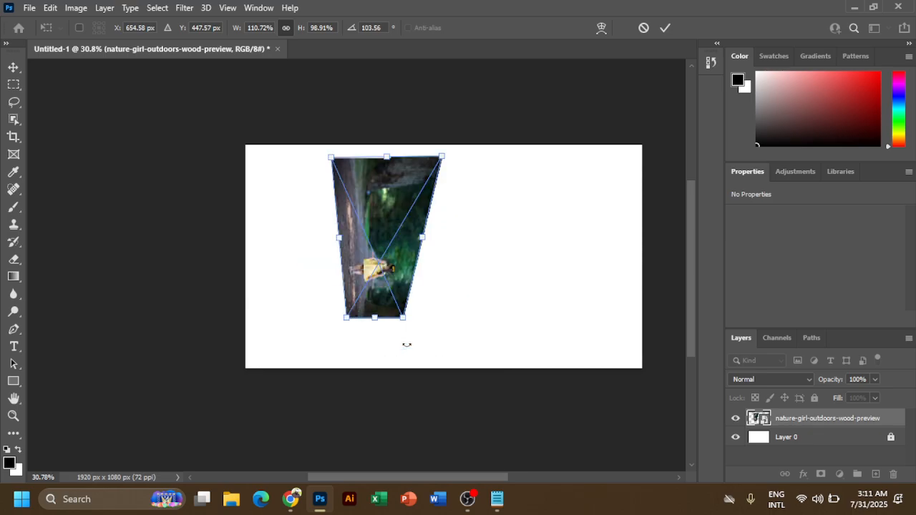
key("ctrl+z")
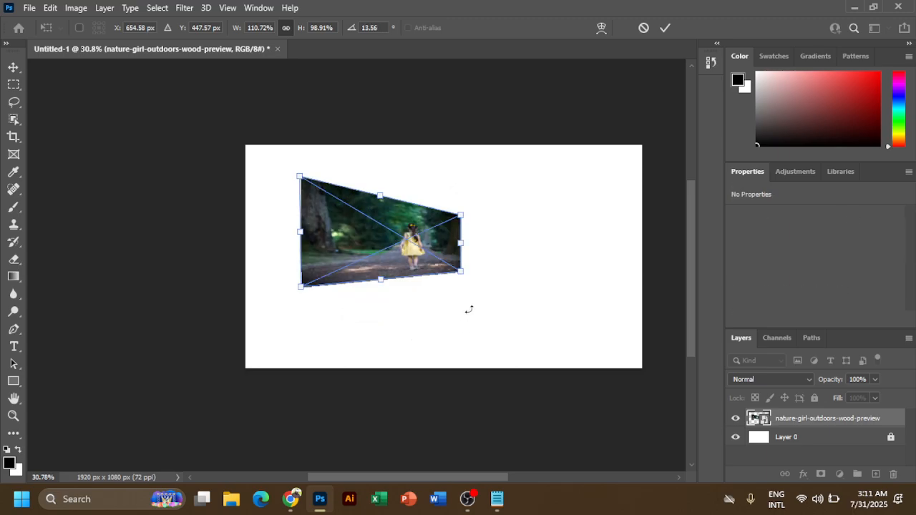
right_click(384, 224)
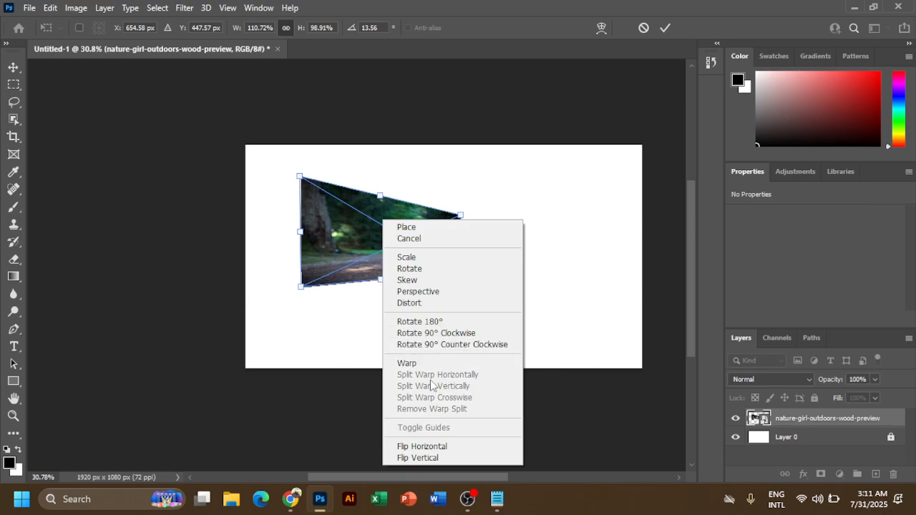
left_click(340, 334)
key("Return")
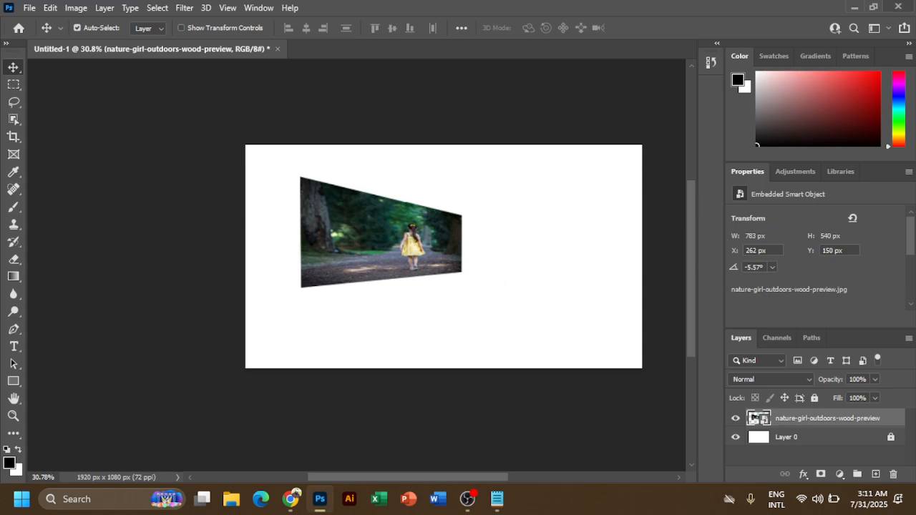
Switch to Illustrator and create a new document from the Web-Large preset, 1920 × 1080 px, in RGB Color.
left_click(855, 7)
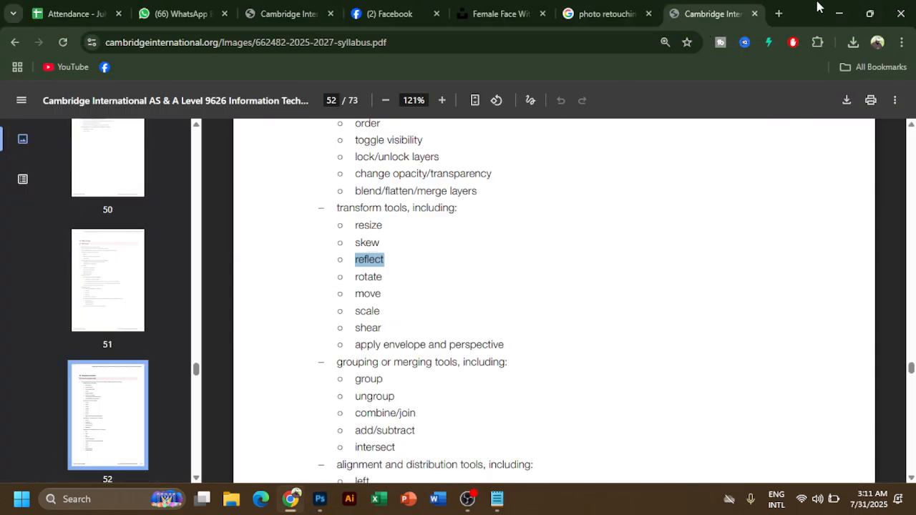
left_click(839, 13)
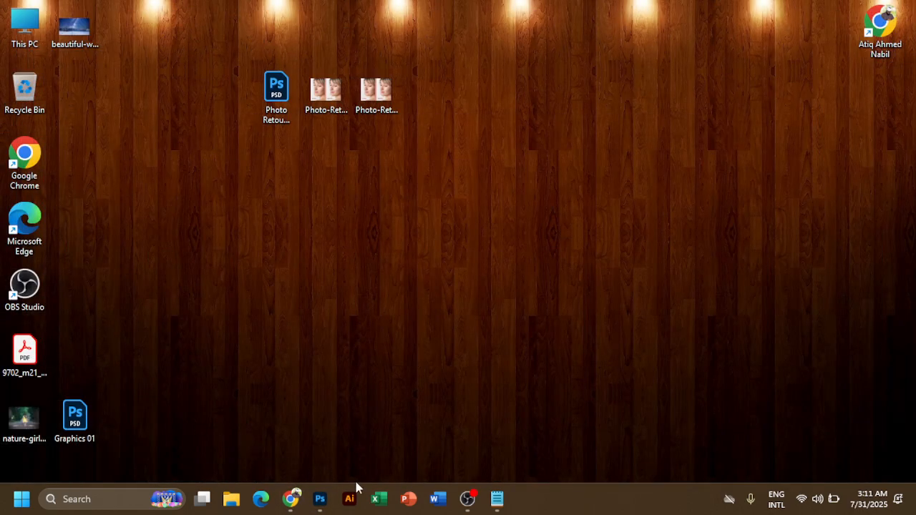
left_click(349, 499)
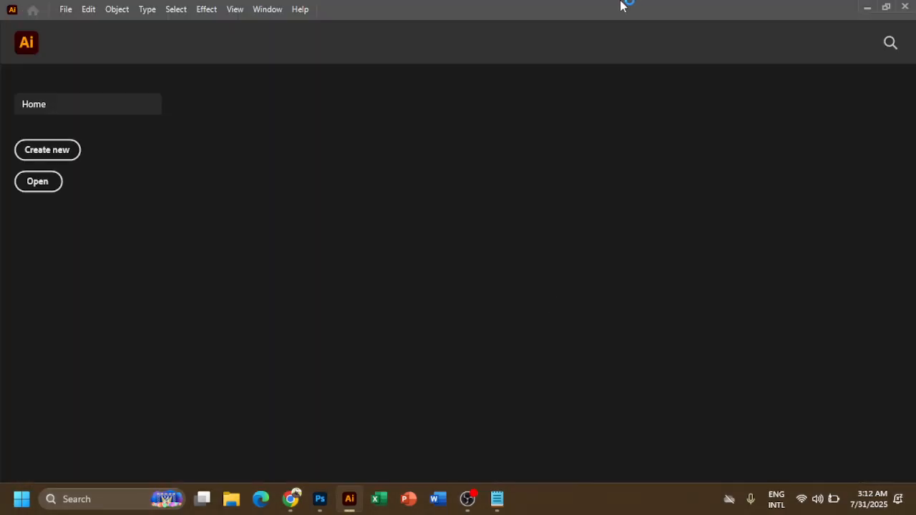
left_click(55, 155)
left_click(356, 73)
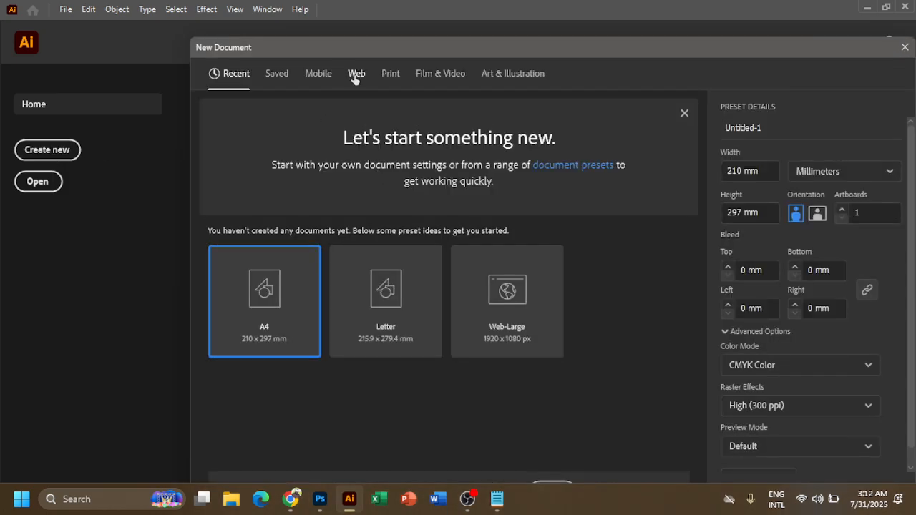
key("Right")
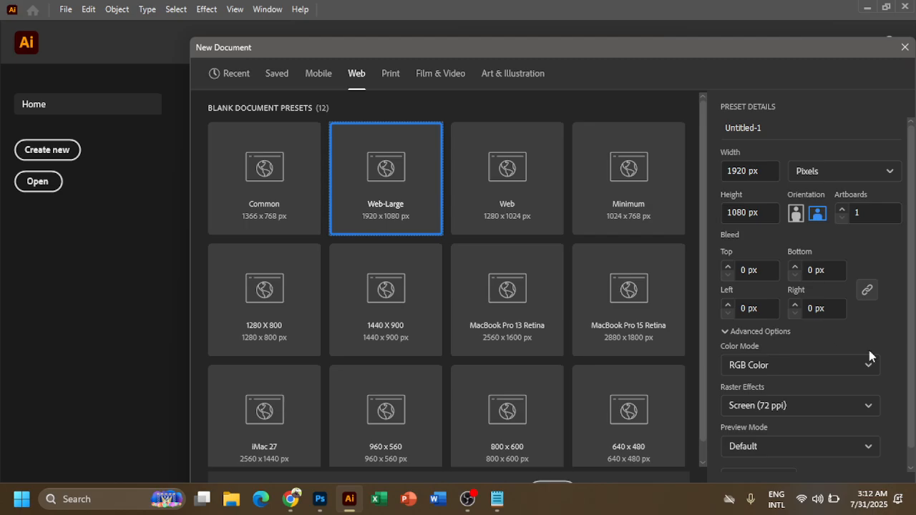
scroll(823, 437, "down", 1)
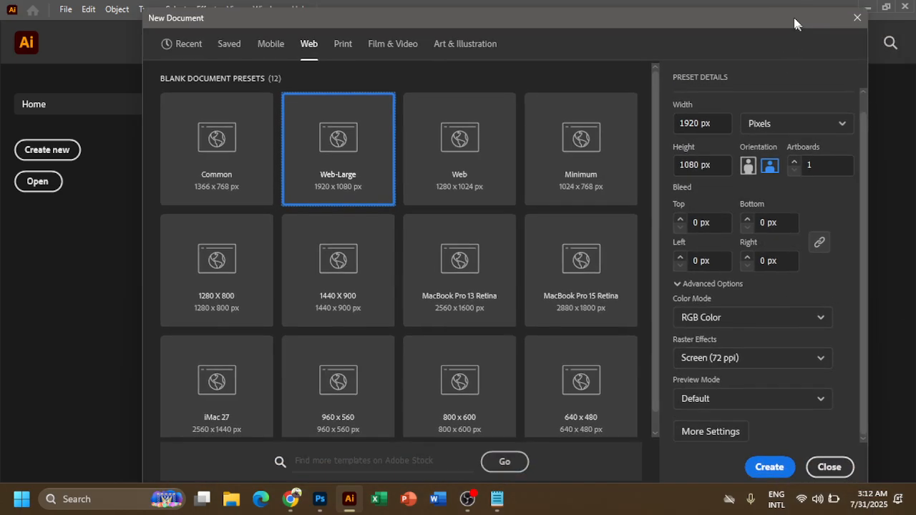
left_click(770, 464)
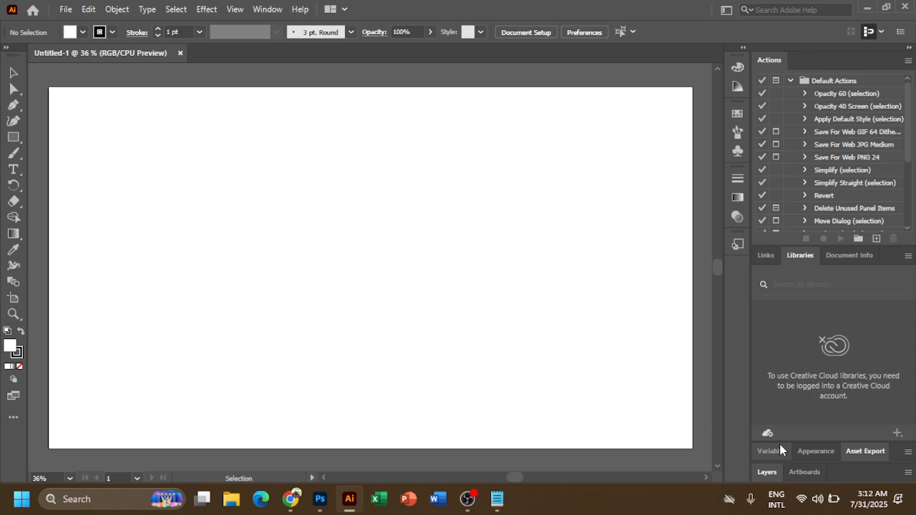
Place the nature-girl-outdoors-wood-preview image from the Desktop as a linked file on the artboard.
key("z")
left_click_drag(498, 223, 460, 198)
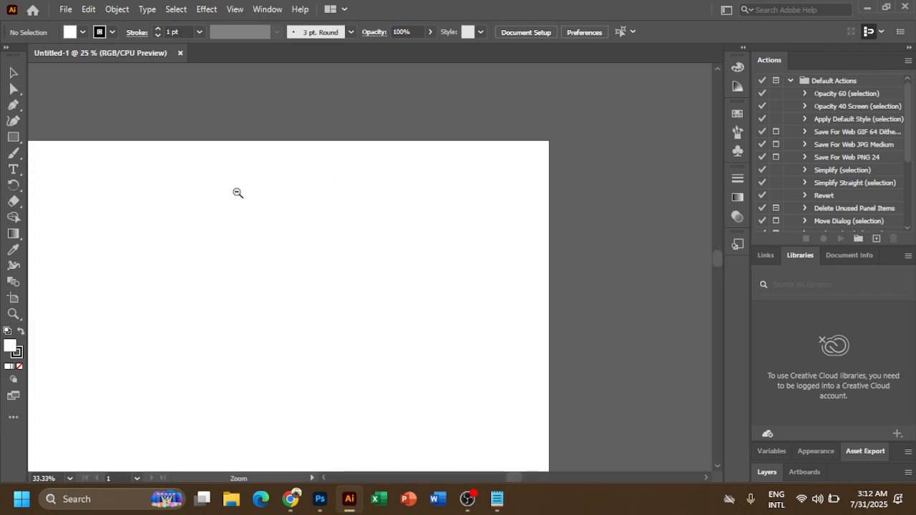
left_click(237, 191, "alt")
key("space")
left_click_drag(330, 352, 304, 235)
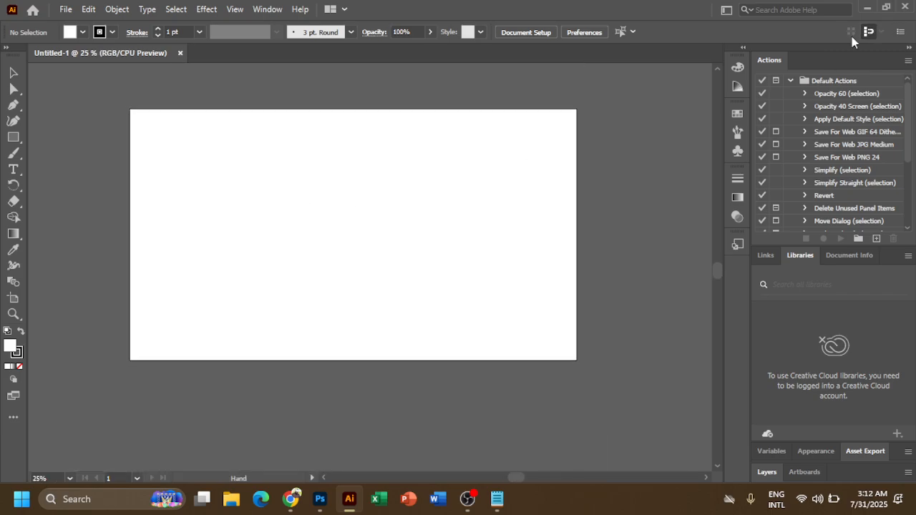
left_click(66, 9)
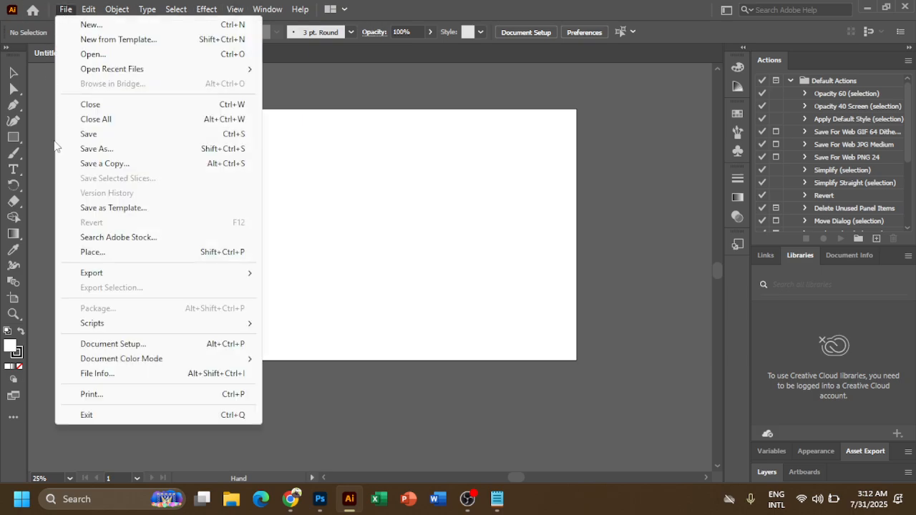
left_click(105, 252)
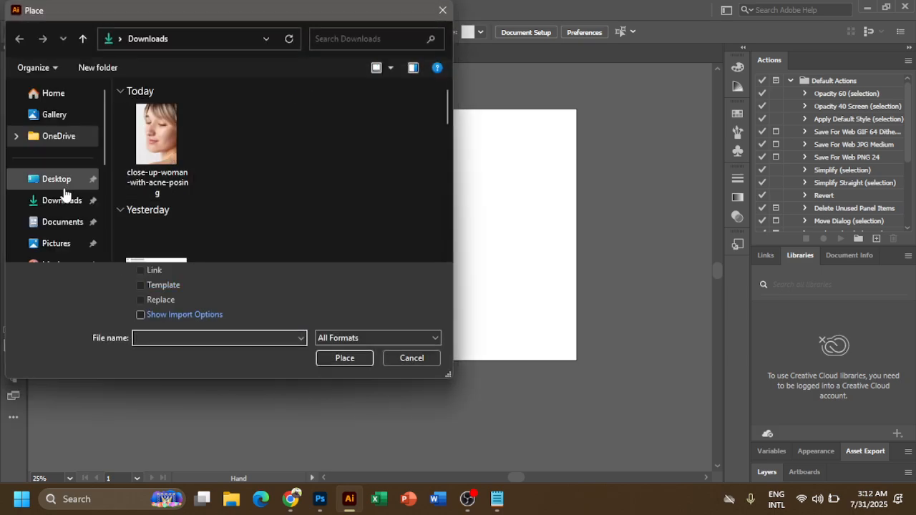
left_click(60, 188)
left_click(157, 215)
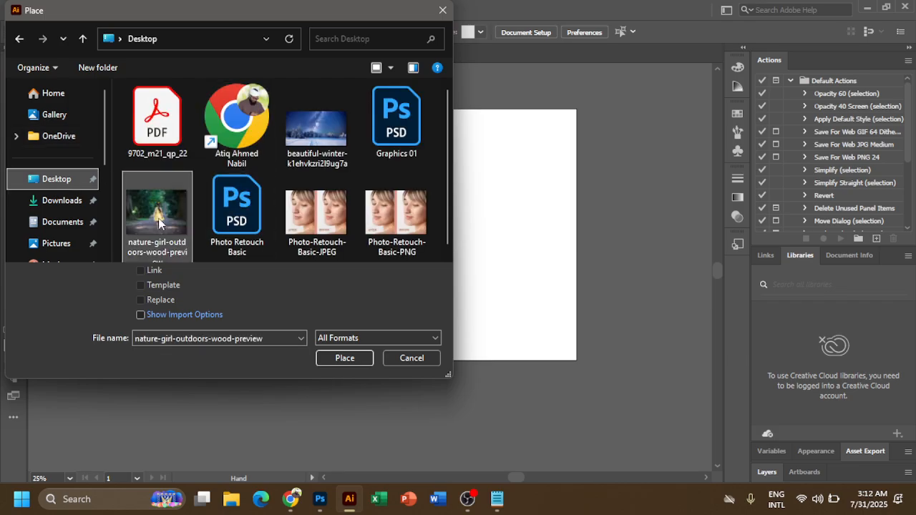
left_click(345, 358)
left_click_drag(499, 285, 480, 319)
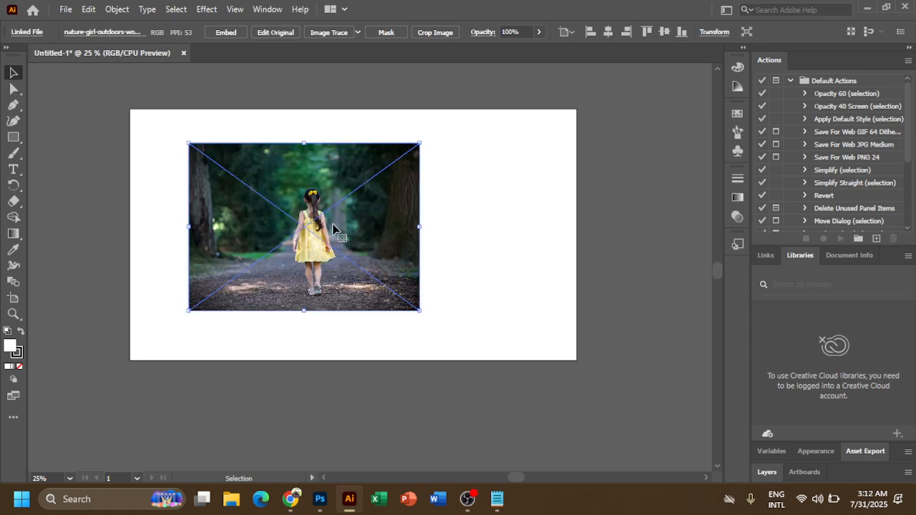
Reduce the placed photo to about half its size and position it in the left part of the artboard.
right_click(309, 214)
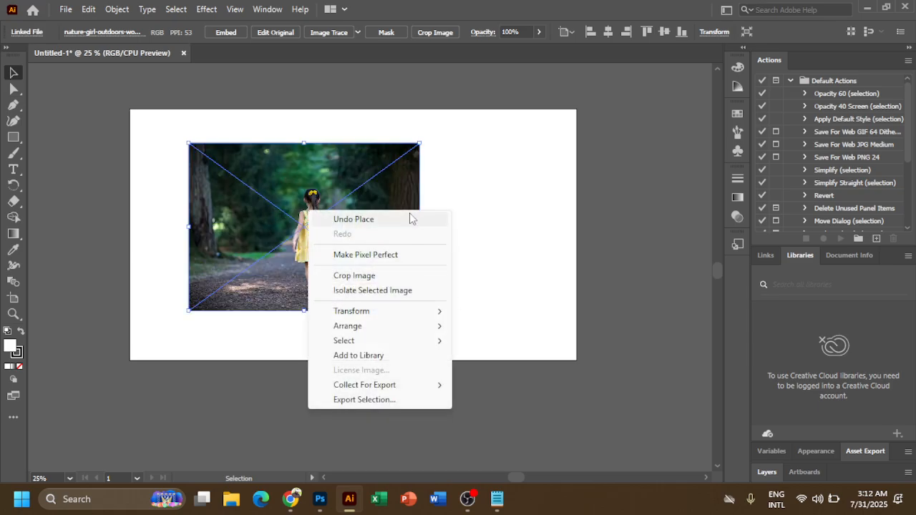
left_click(368, 218)
left_click_drag(321, 252, 429, 284)
left_click(450, 278)
left_click_drag(528, 342, 436, 243)
key("ctrl+space")
left_click(349, 247, "ctrl+alt")
left_click(322, 247, "ctrl+alt")
left_click(322, 247, "ctrl+alt")
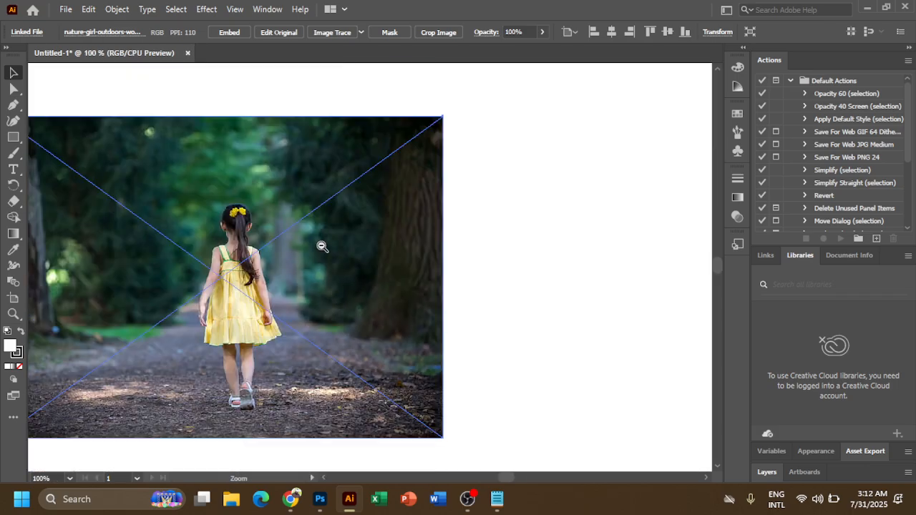
left_click(322, 247, "ctrl+alt")
left_click_drag(451, 333, 434, 296)
left_click(434, 296, "ctrl+alt")
left_click(435, 296, "ctrl+alt")
left_click_drag(572, 318, 409, 260)
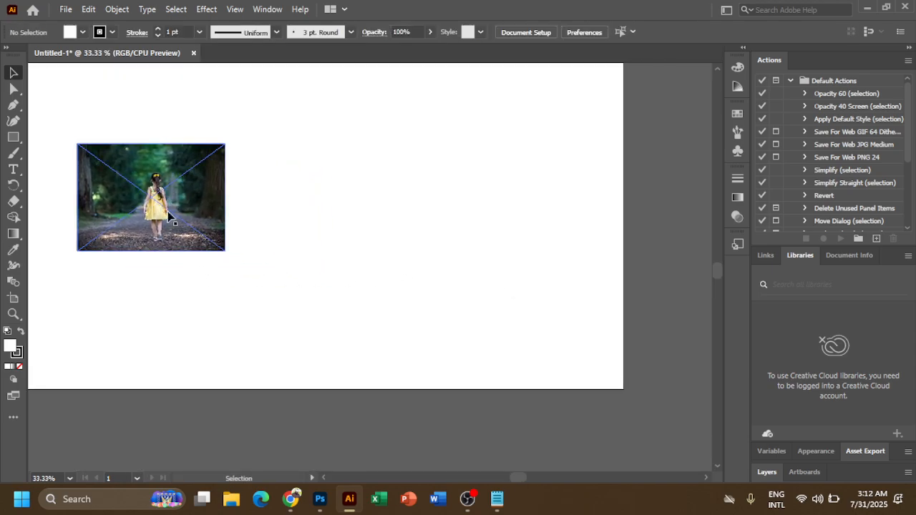
left_click_drag(159, 212, 212, 234)
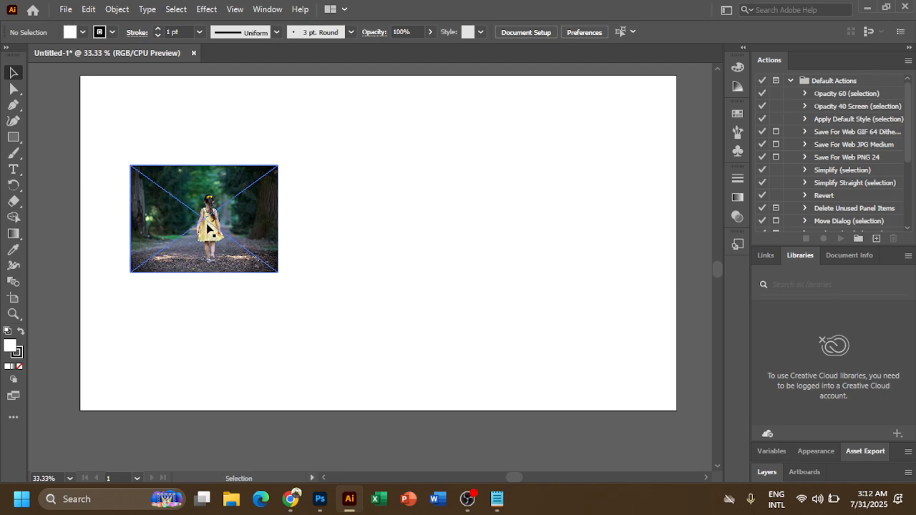
Select the photo and review the Transform commands available for it, such as Move, Rotate, Reflect, Scale and Shear.
left_click(215, 228)
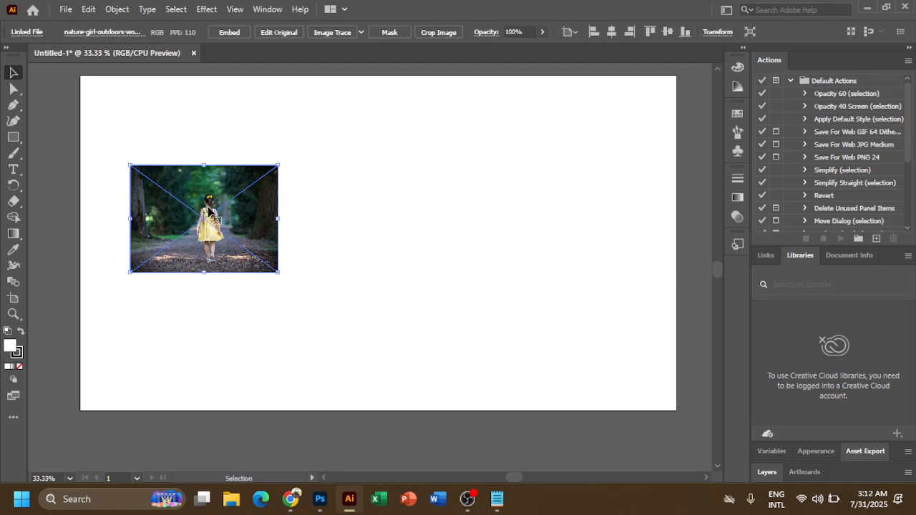
right_click(209, 211)
mouse_move(263, 315)
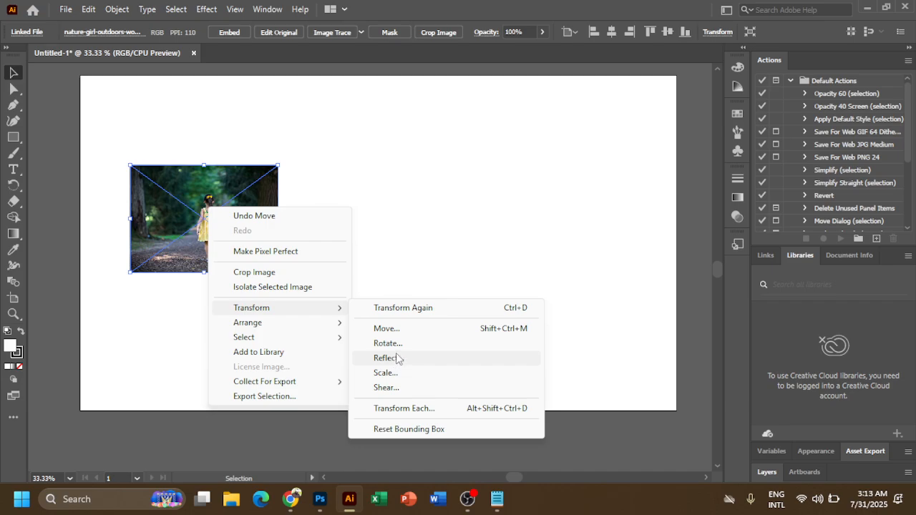
left_click(292, 134)
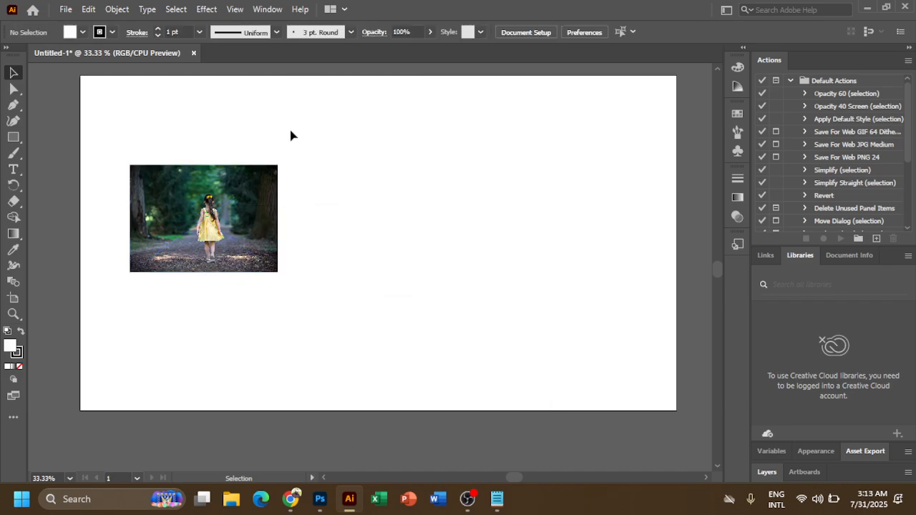
Try to reshape the photo from its top-right corner anchor with Direct Selection, and shift the photo slightly up and left.
left_click(170, 209)
left_click(13, 88)
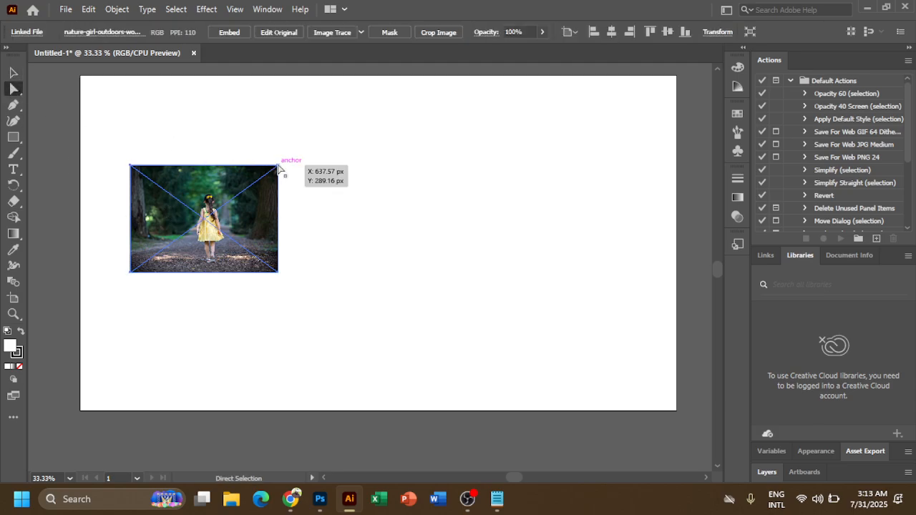
left_click_drag(278, 166, 281, 179)
left_click_drag(324, 285, 309, 181)
left_click(398, 290, "alt")
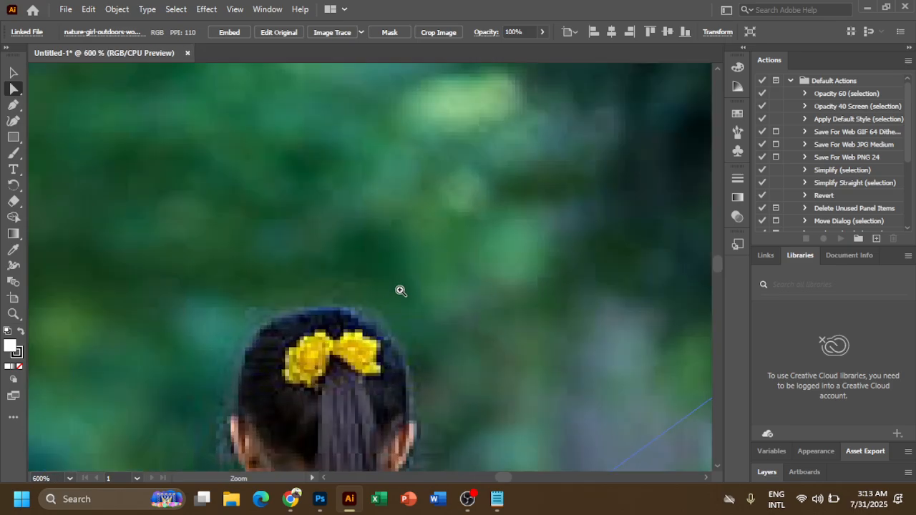
left_click(401, 290, "alt")
left_click(401, 291, "alt")
left_click(400, 291, "alt")
left_click(400, 290, "alt")
left_click(400, 289, "alt")
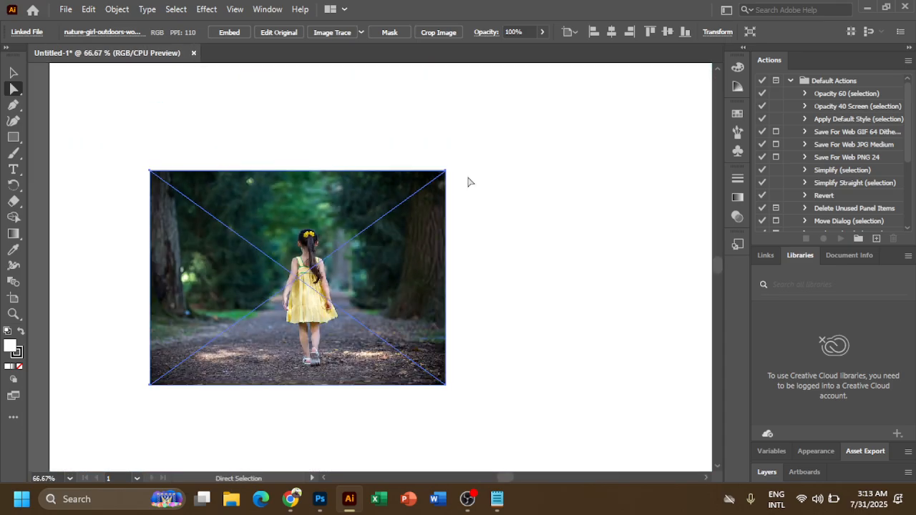
left_click_drag(447, 172, 451, 186)
left_click_drag(414, 245, 385, 212)
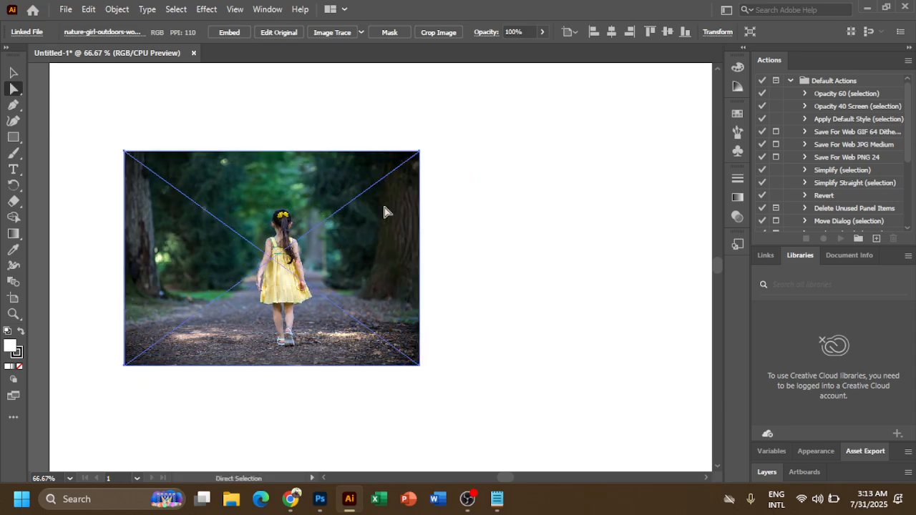
Reflect the girl photo across the vertical axis with the Reflect transform, without making a copy.
left_click(718, 31)
left_click(719, 31)
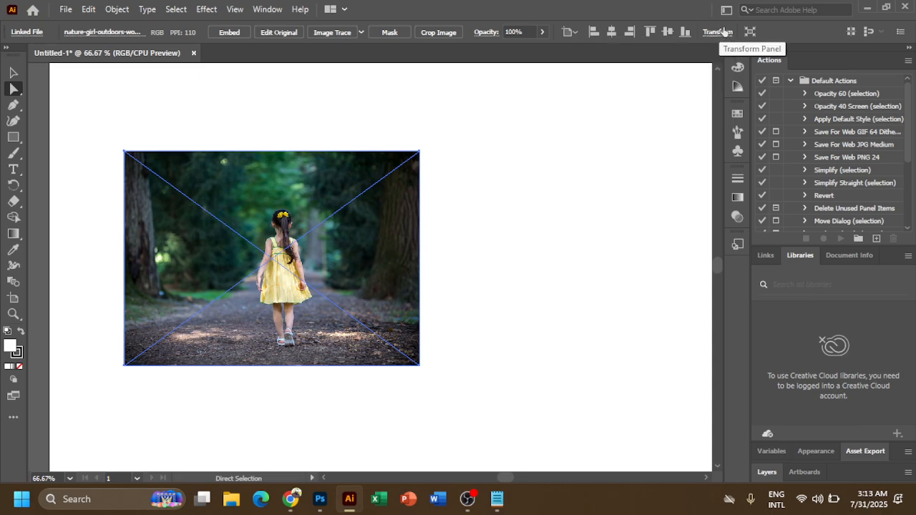
left_click(13, 73)
key("ctrl+space")
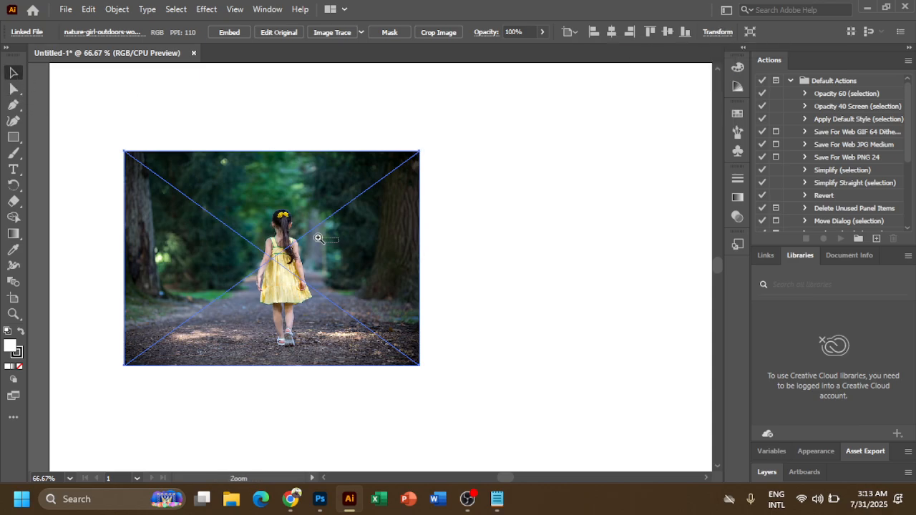
left_click(319, 237, "ctrl+alt")
left_click_drag(356, 272, 259, 228)
right_click(258, 234)
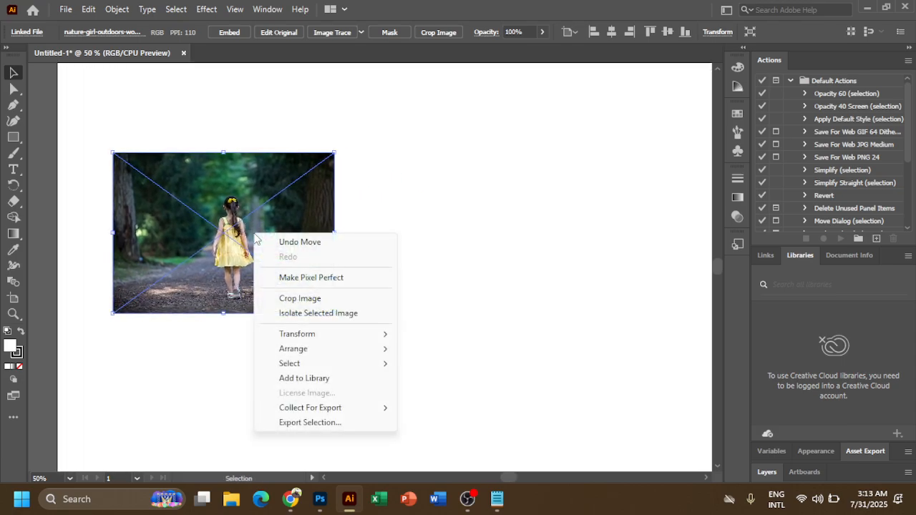
mouse_move(312, 337)
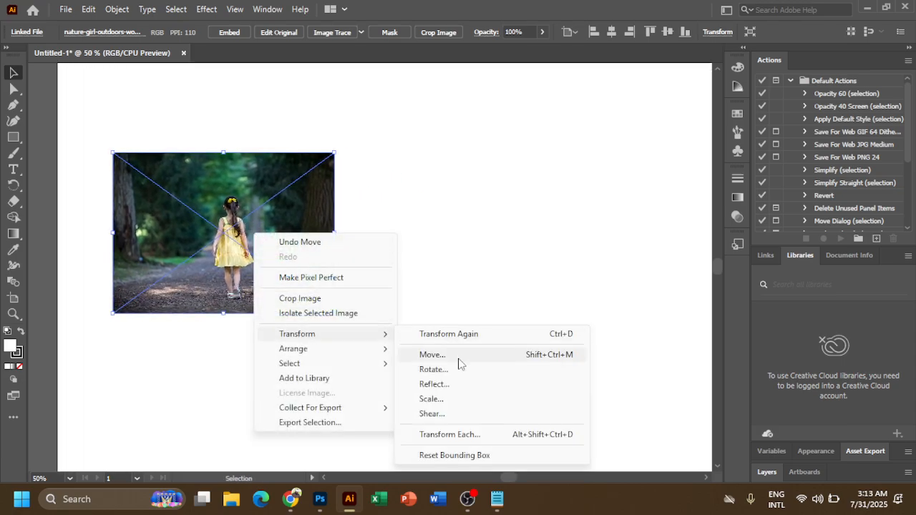
left_click(458, 385)
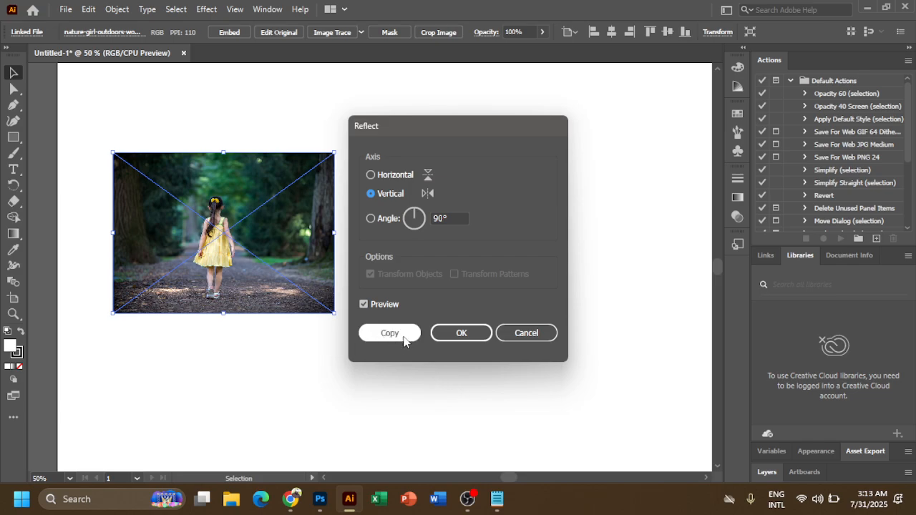
left_click(462, 333)
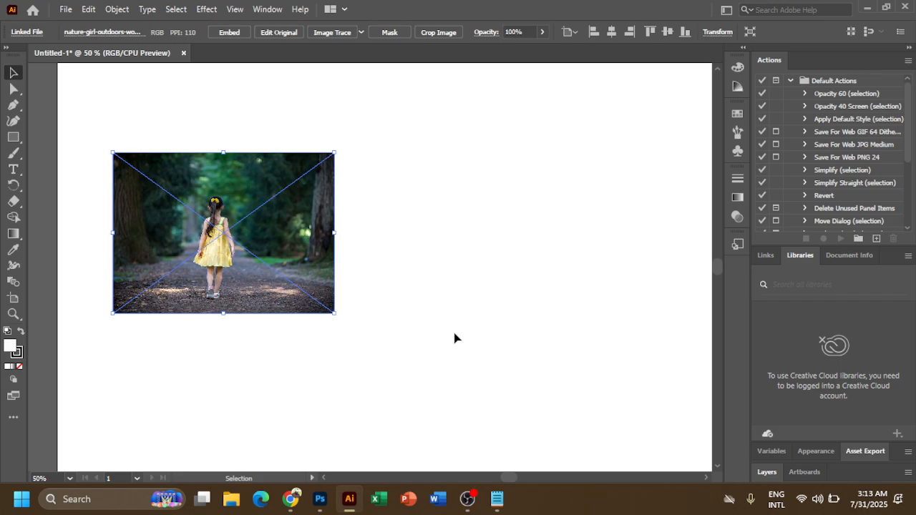
Move the mirrored photo to the right on the artboard and deselect it.
left_click(455, 338)
left_click_drag(280, 269, 400, 268)
key("ctrl+space")
left_click_drag(322, 210, 348, 225)
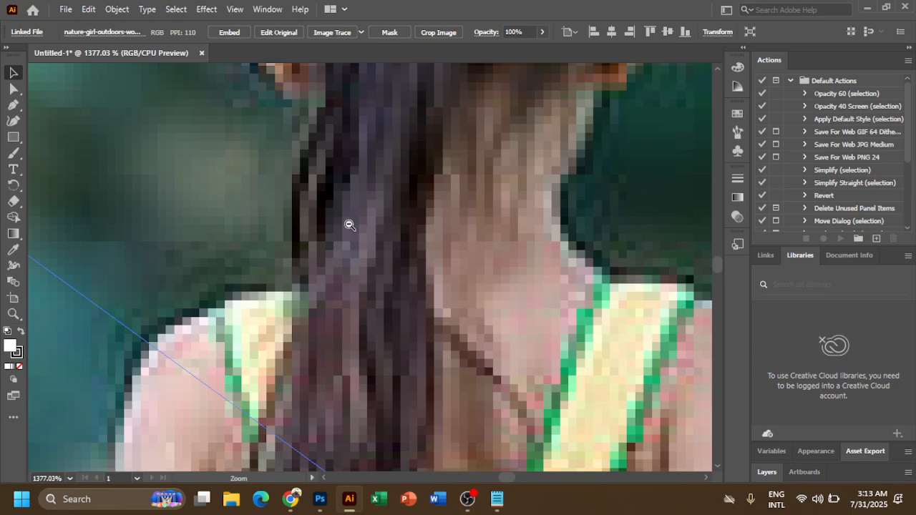
left_click(350, 224, "ctrl+alt")
left_click(348, 223, "ctrl+alt")
left_click(349, 224, "ctrl+alt")
left_click(348, 223, "ctrl+alt")
left_click(348, 223, "ctrl+alt")
left_click(348, 223, "ctrl+alt")
left_click(349, 223, "ctrl+alt")
left_click(349, 223, "ctrl+alt")
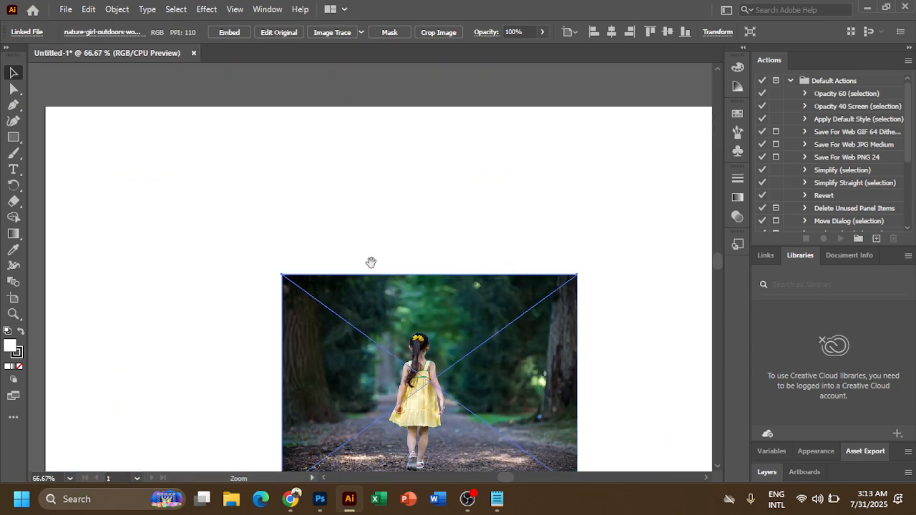
left_click(594, 252)
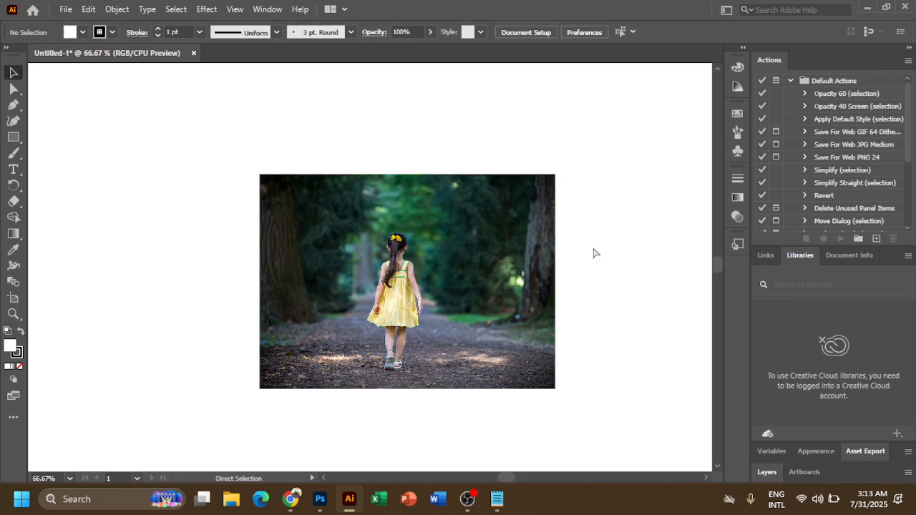
Undo the photo's move, and undo and redo the reflection to compare the original with the mirrored version.
key("ctrl+z")
left_click_drag(490, 305, 540, 301)
key("ctrl+z")
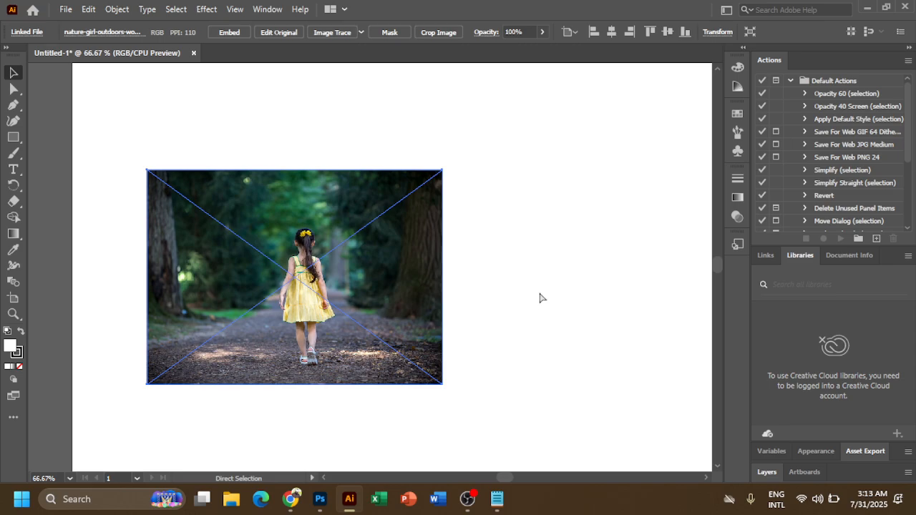
key("ctrl+z")
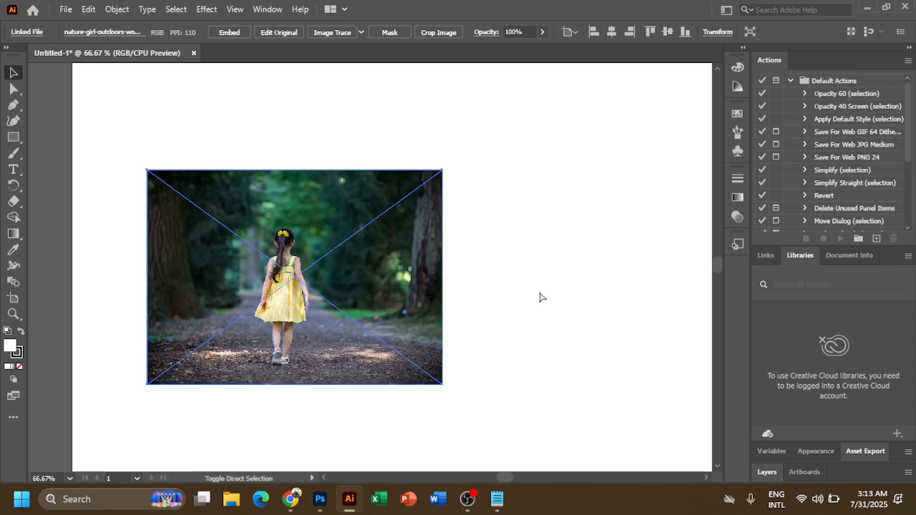
key("ctrl+z")
key("ctrl+shift+z")
key("ctrl+z")
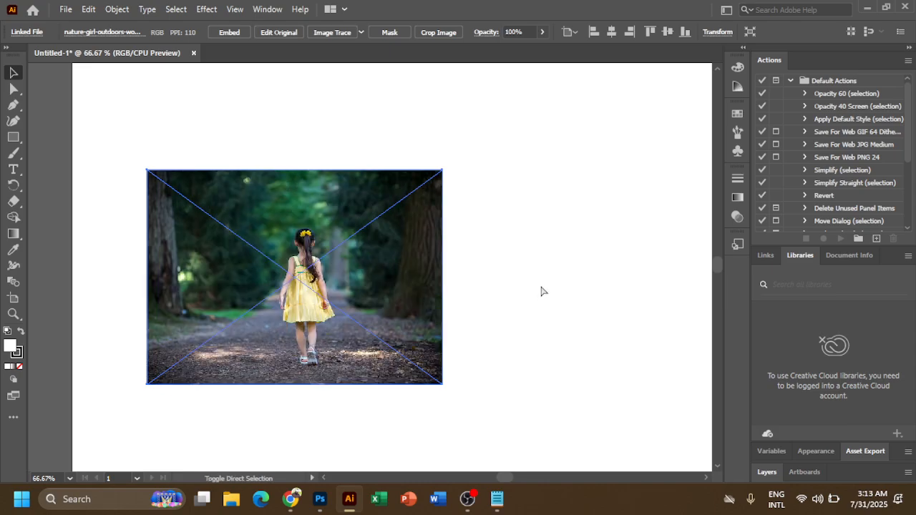
key("ctrl+shift+z")
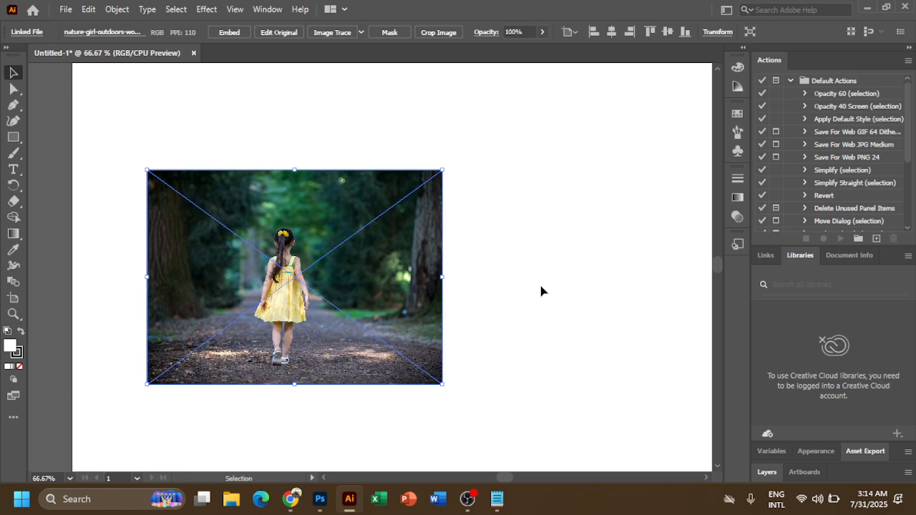
Delete the mirrored girl photo from the artboard.
left_click(501, 242)
left_click(314, 274)
key("Delete")
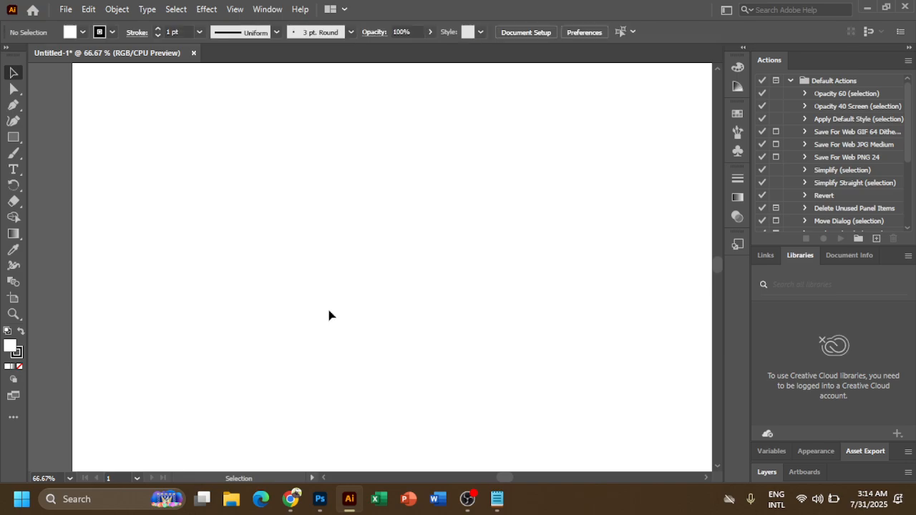
Switch to Chrome and search Google Images for "people walking in the beach".
left_click(290, 499)
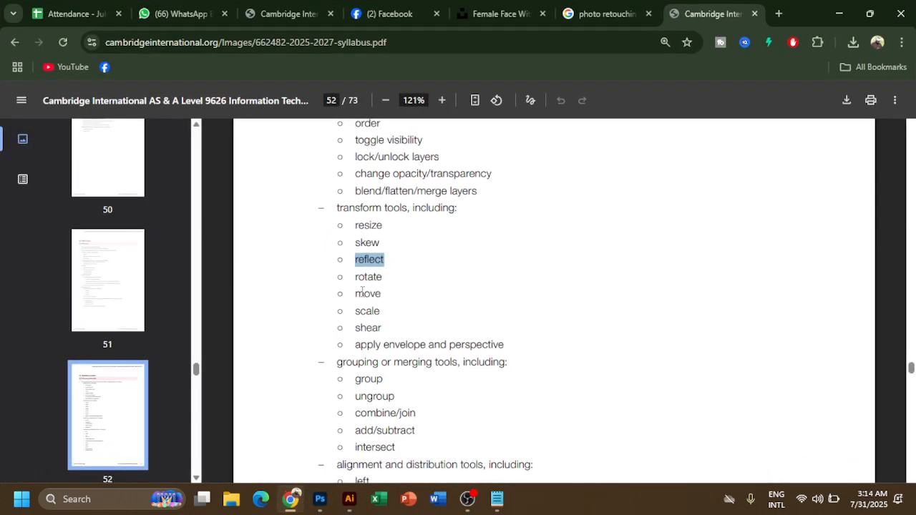
left_click(613, 7)
left_click_drag(301, 115, 38, 123)
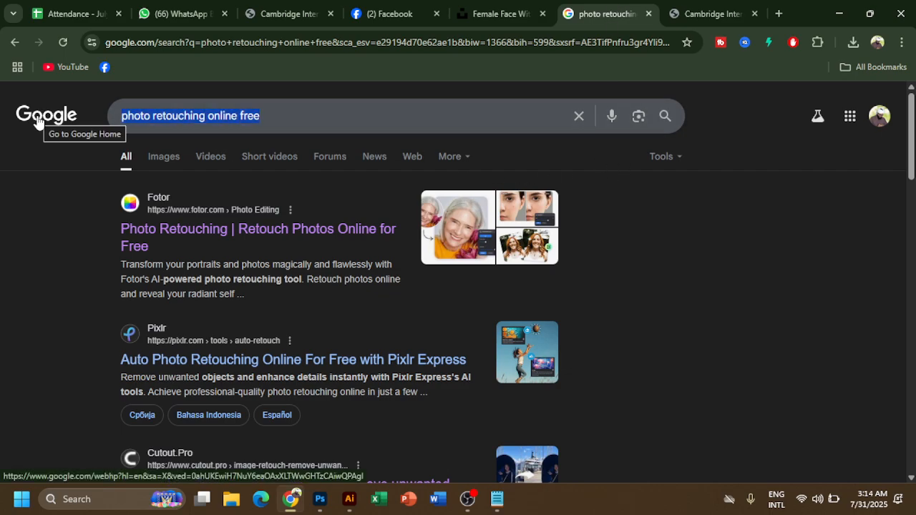
type("pepople")
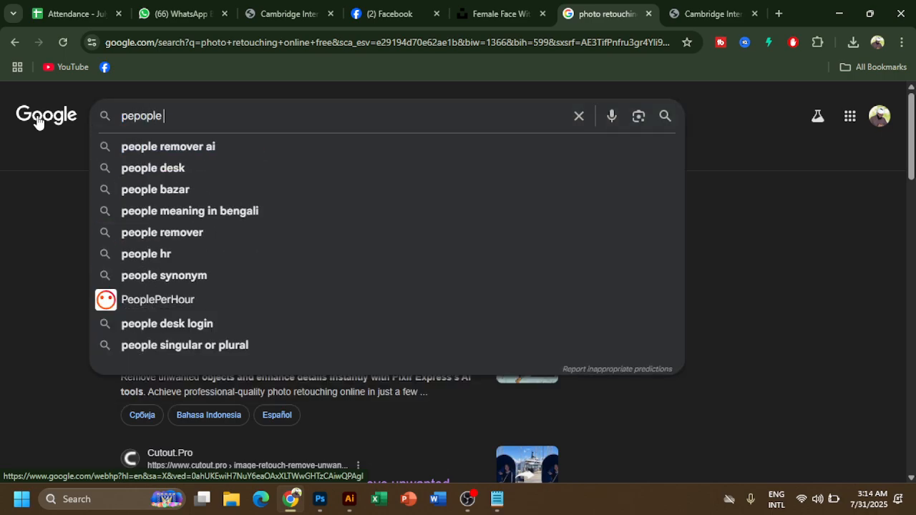
type(" walking the")
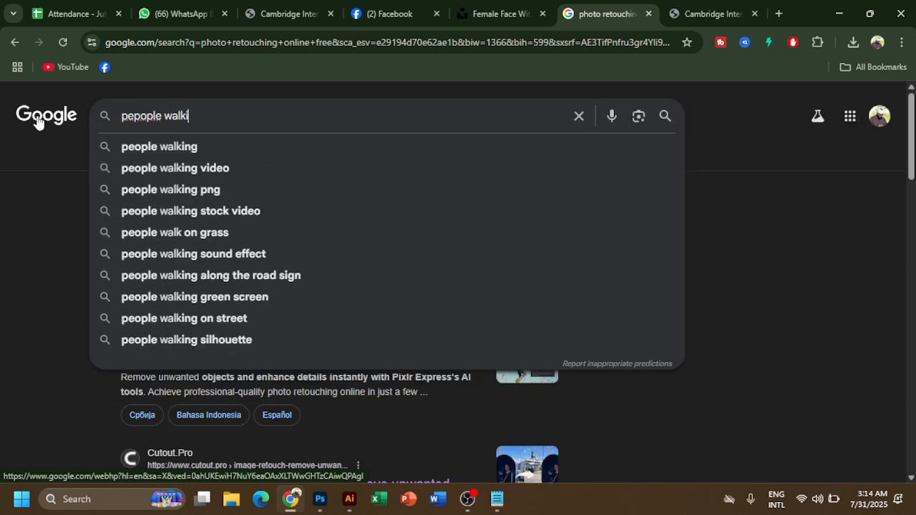
key("BackSpace")
key("BackSpace")
key("BackSpace")
key("BackSpace")
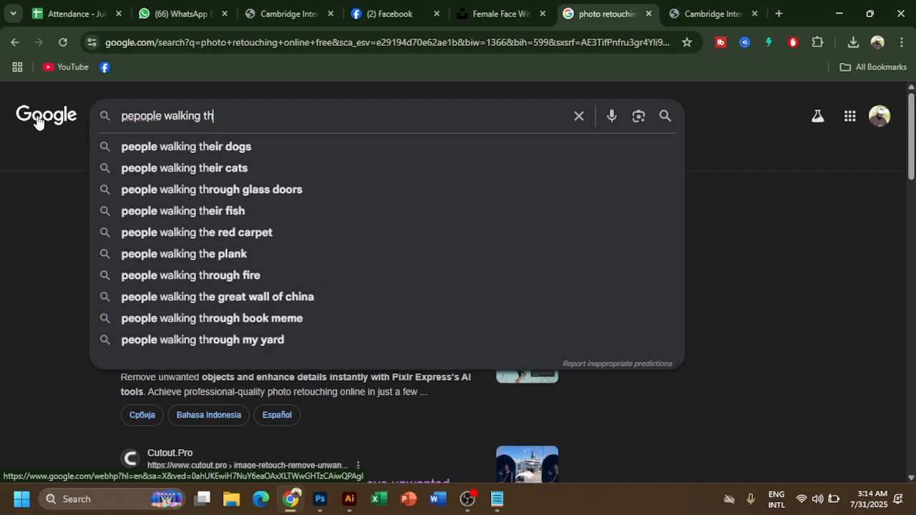
type("in the ba")
key("BackSpace")
type("each")
key("Return")
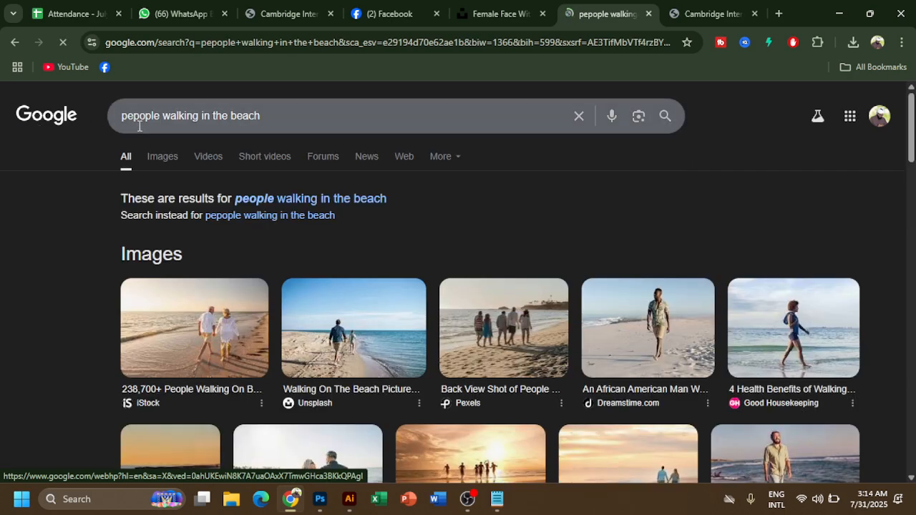
left_click(172, 170)
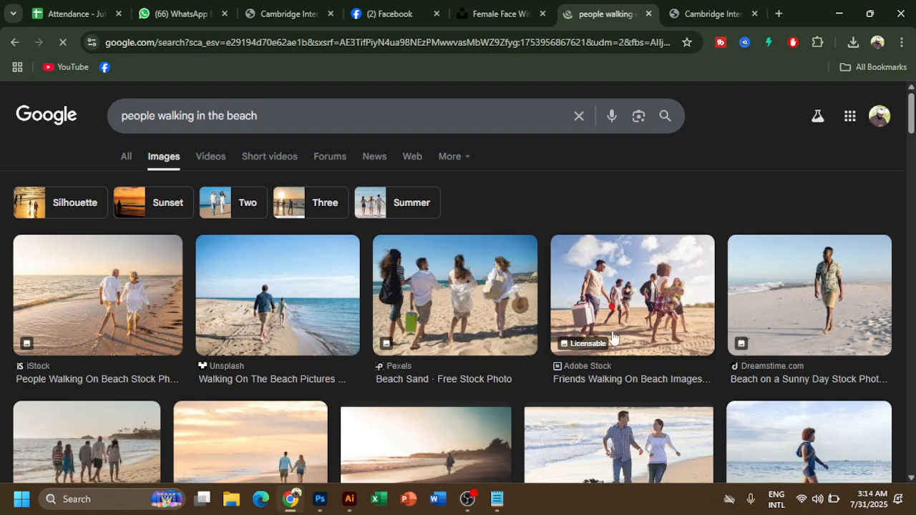
scroll(458, 286, "down", 5)
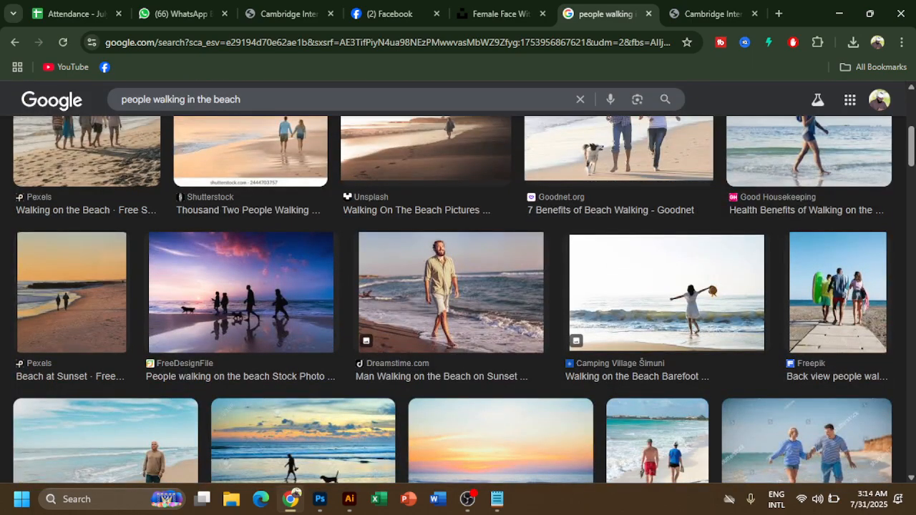
scroll(459, 299, "down", 4)
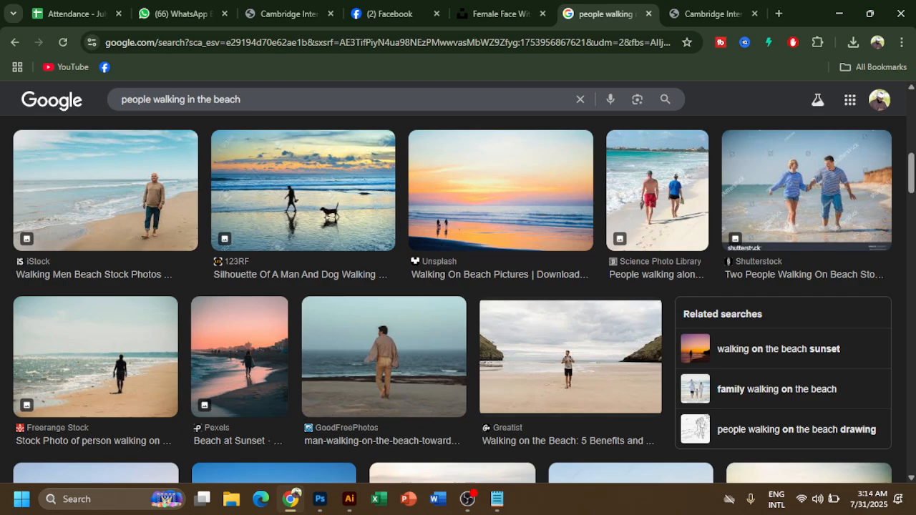
left_click(100, 178)
right_click(695, 233)
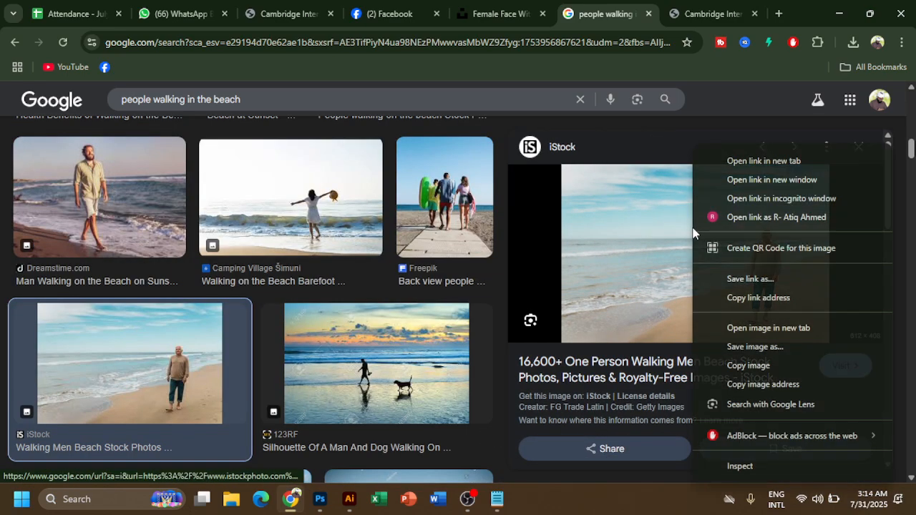
left_click(755, 347)
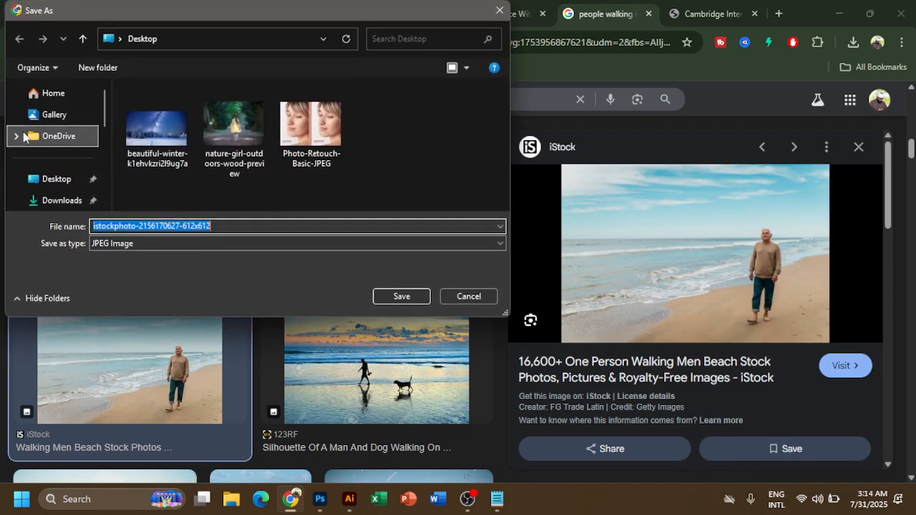
left_click(42, 201)
left_click(399, 299)
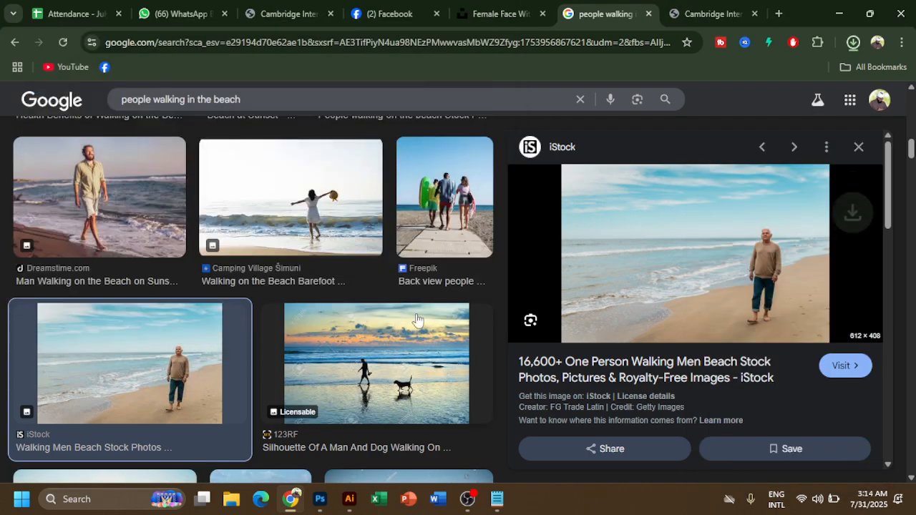
left_click(349, 498)
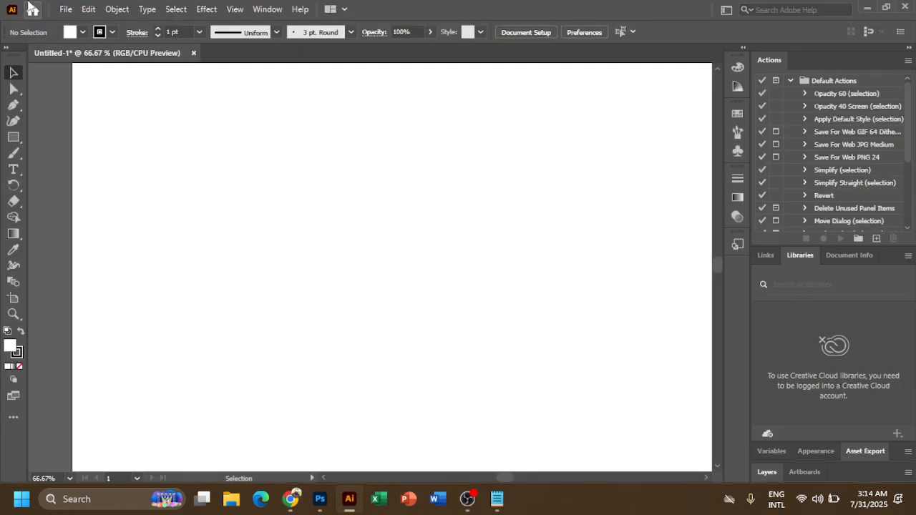
left_click(68, 9)
left_click(111, 254)
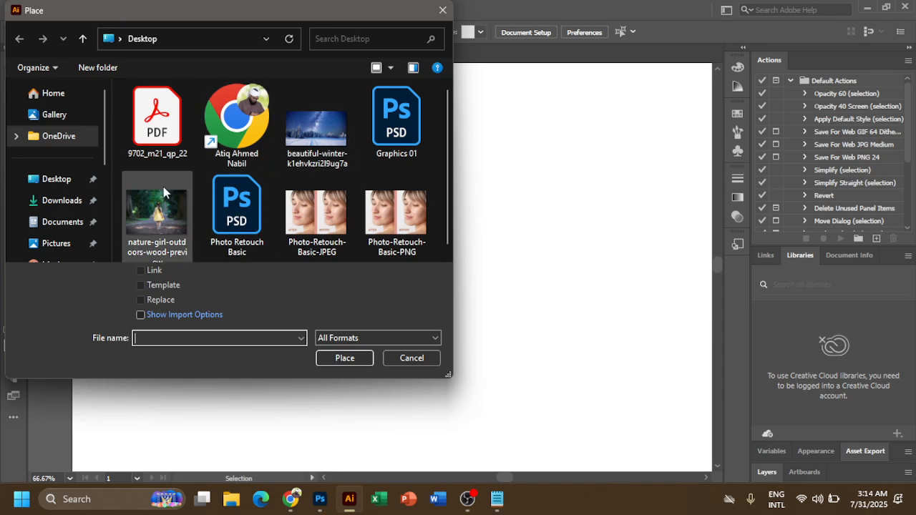
left_click(62, 202)
left_click(151, 147)
left_click(331, 360)
key("ctrl+space")
left_click_drag(451, 277, 388, 266)
left_click(388, 266, "ctrl+alt")
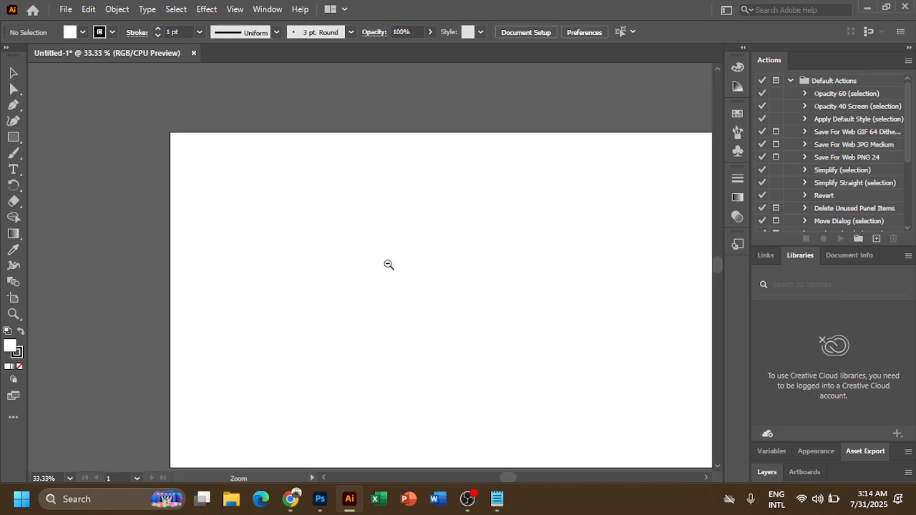
left_click(394, 266, "ctrl+alt")
left_click_drag(187, 179, 302, 270)
Move the placed beach photo off the artboard onto the empty canvas to its left and deselect it.
key("space")
left_click_drag(160, 308, 582, 394)
left_click_drag(658, 308, 179, 242)
left_click(197, 262)
key("ctrl+space")
left_click_drag(128, 202, 219, 226)
left_click(357, 257, "ctrl+alt")
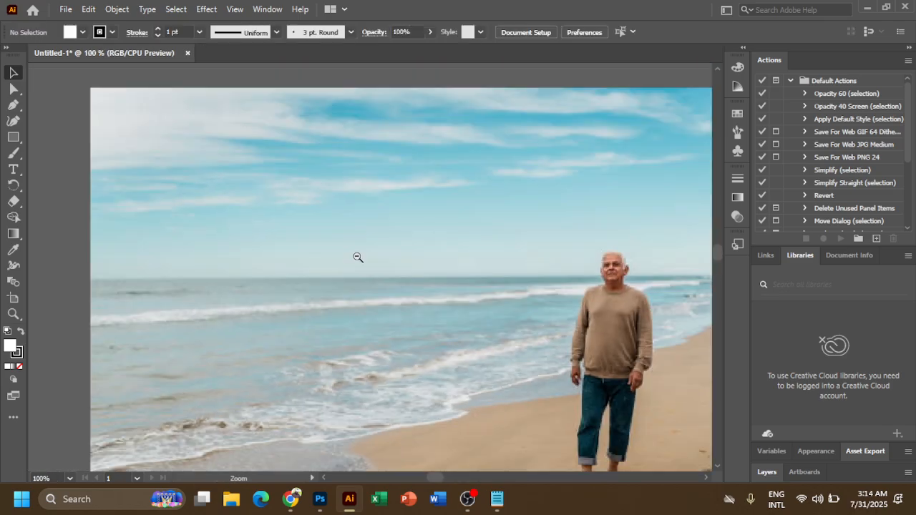
left_click(356, 256, "ctrl+alt")
left_click(356, 257, "ctrl+alt")
left_click(360, 258, "ctrl+alt")
left_click_drag(501, 311, 396, 251)
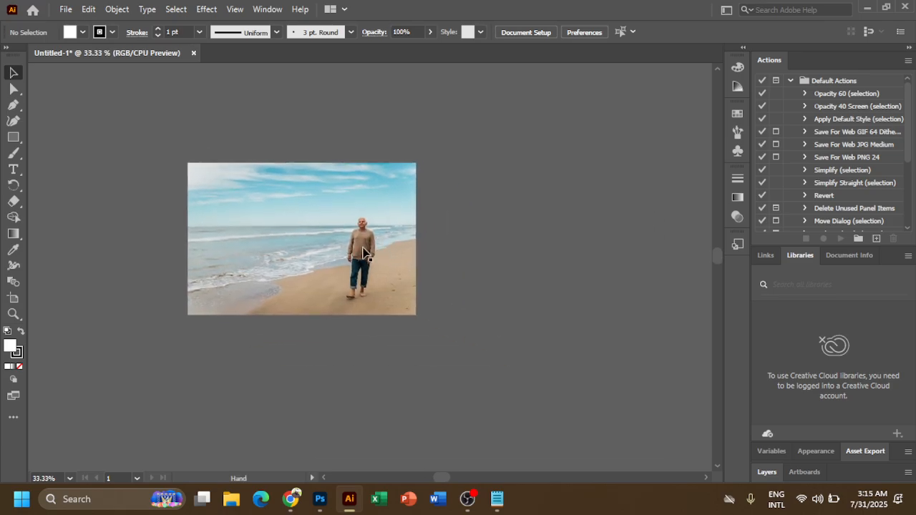
Reflect the placed beach photo so that the image is mirrored left to right.
left_click(296, 236)
right_click(303, 227)
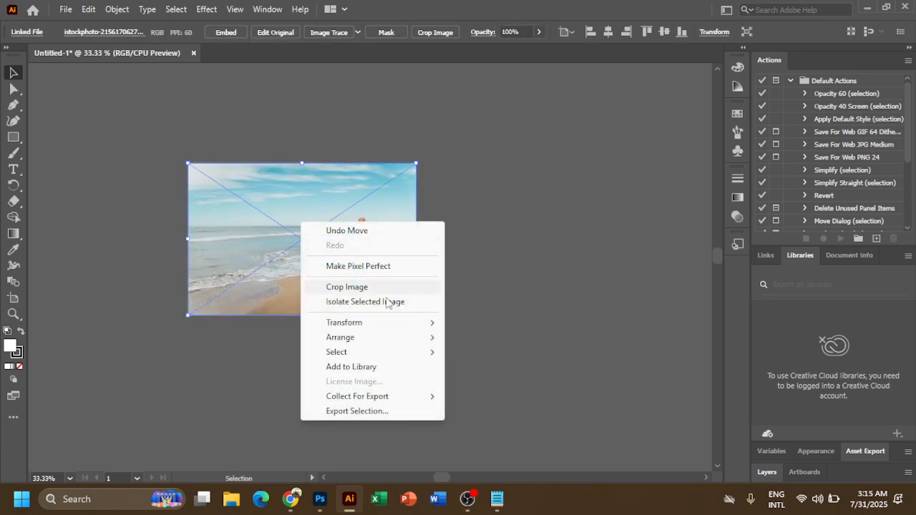
left_click(532, 239)
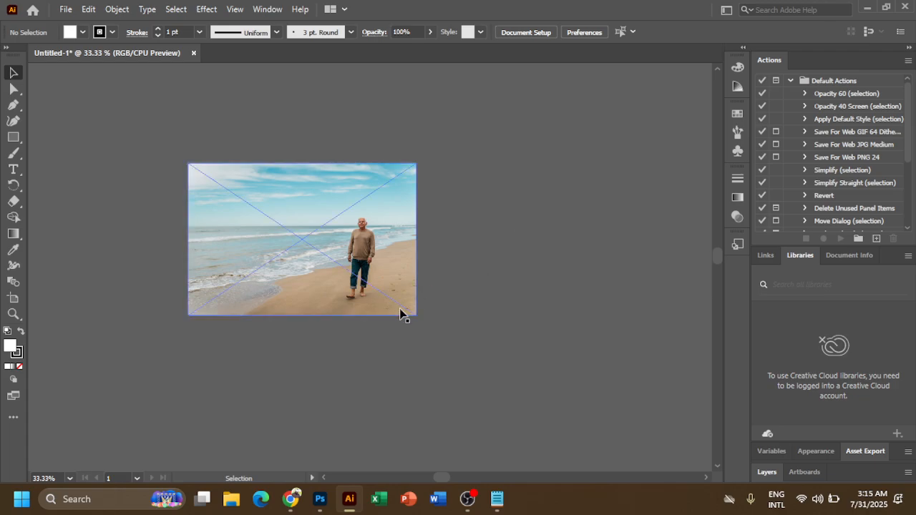
right_click(408, 310)
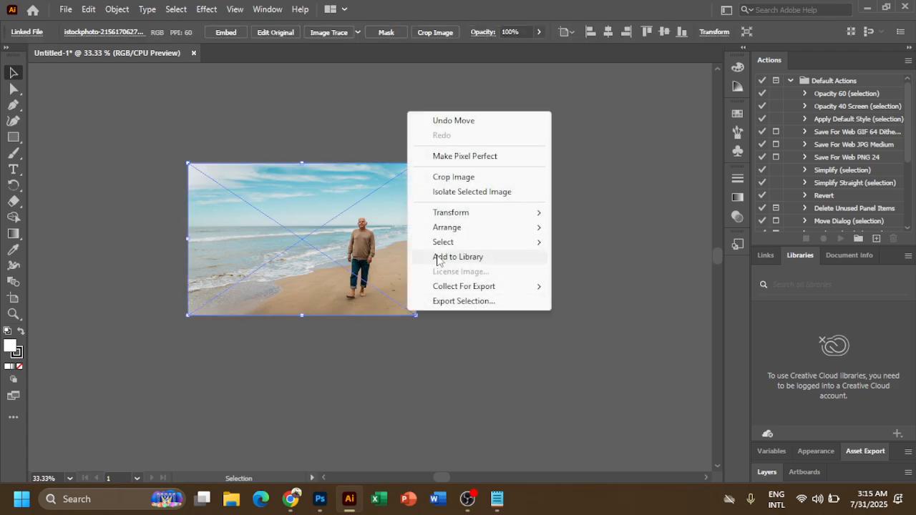
mouse_move(471, 214)
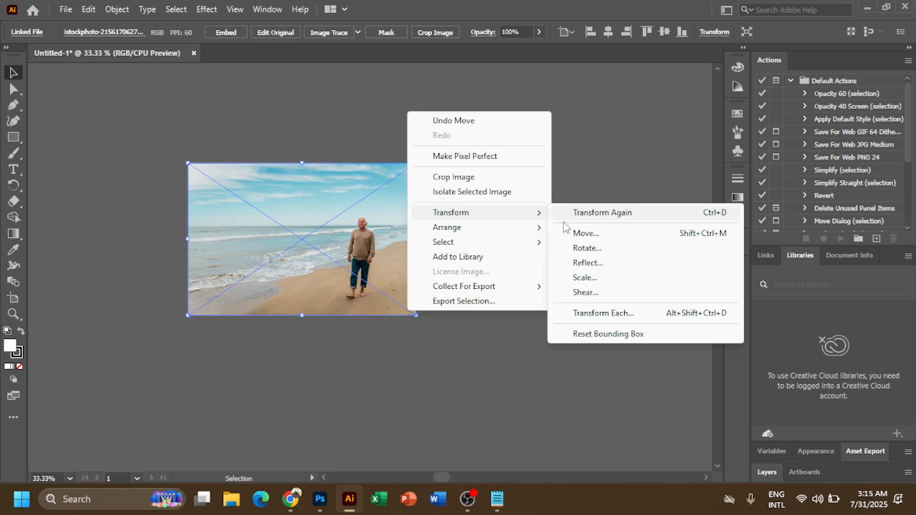
left_click(589, 264)
left_click(461, 332)
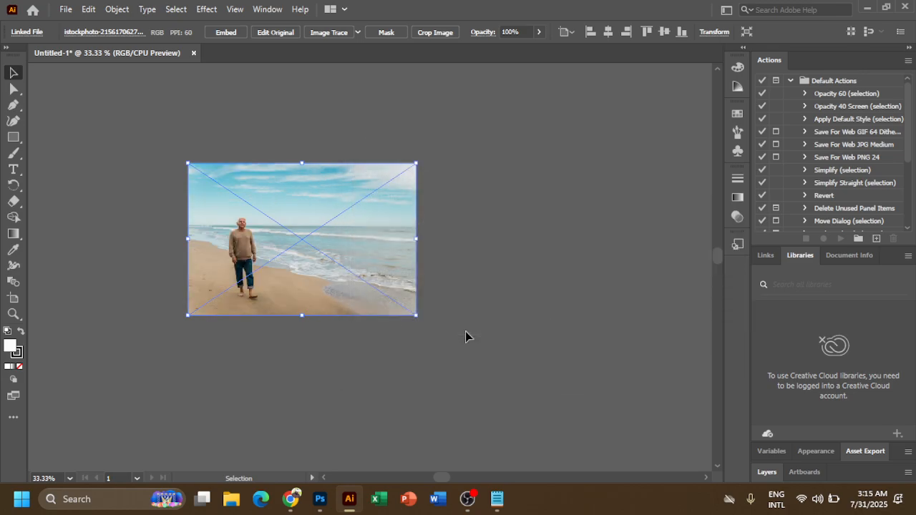
Delete the reflected beach photo from the empty canvas.
left_click(466, 337)
left_click_drag(295, 238, 313, 226)
key("Delete")
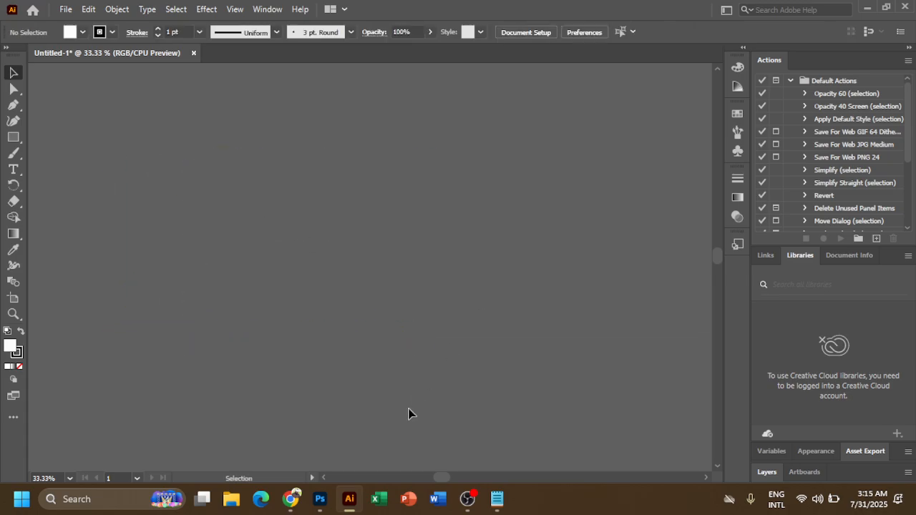
Switch to Chrome and review the envelope and perspective item and the grouping or merging tools in the Cambridge 9626 syllabus.
left_click(293, 501)
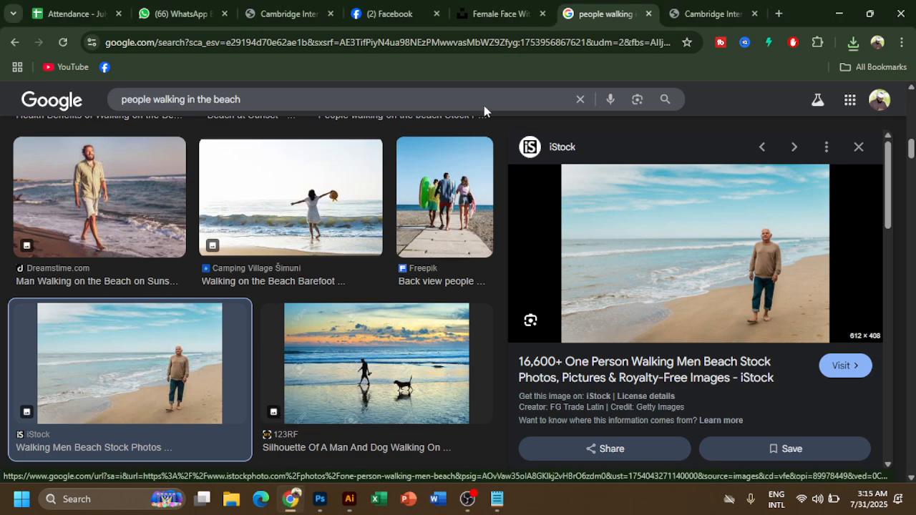
left_click(709, 13)
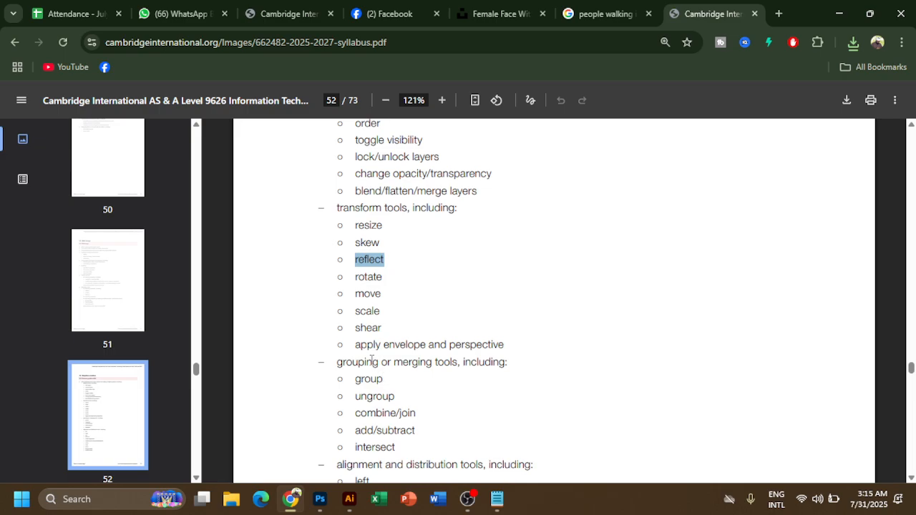
left_click_drag(355, 345, 502, 346)
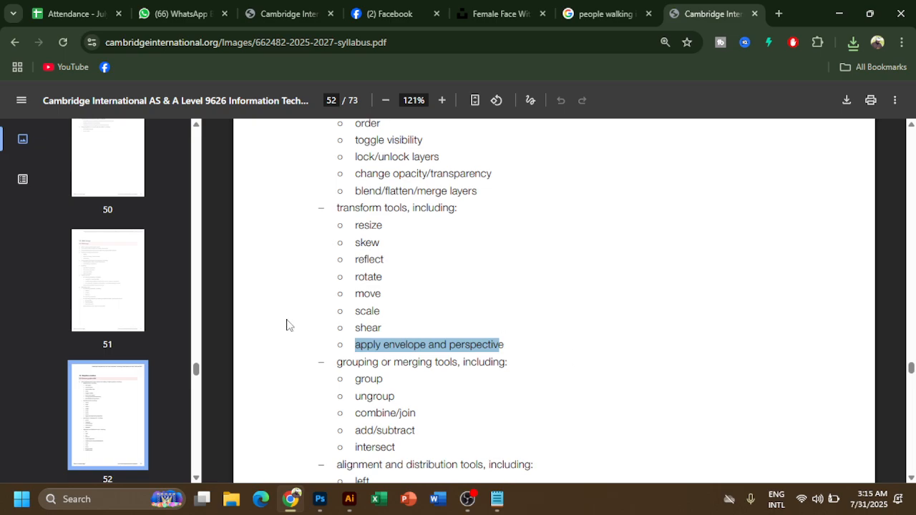
scroll(461, 309, "down", 1)
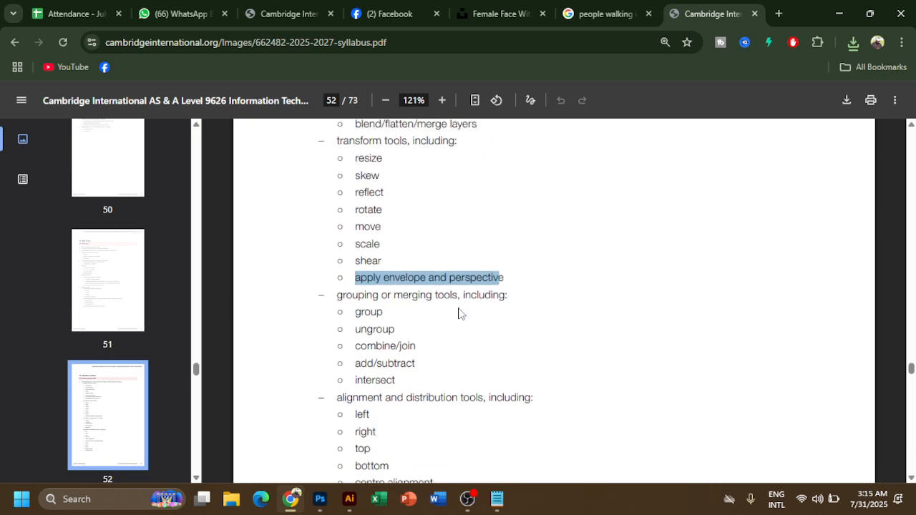
left_click_drag(381, 295, 458, 296)
left_click(387, 322)
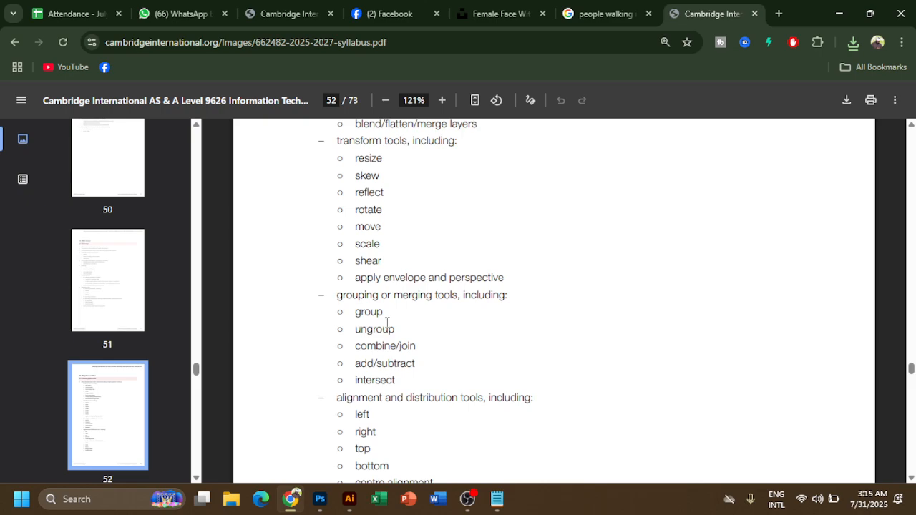
left_click_drag(358, 346, 399, 348)
left_click(380, 354)
left_click_drag(357, 371, 351, 318)
left_click(388, 376)
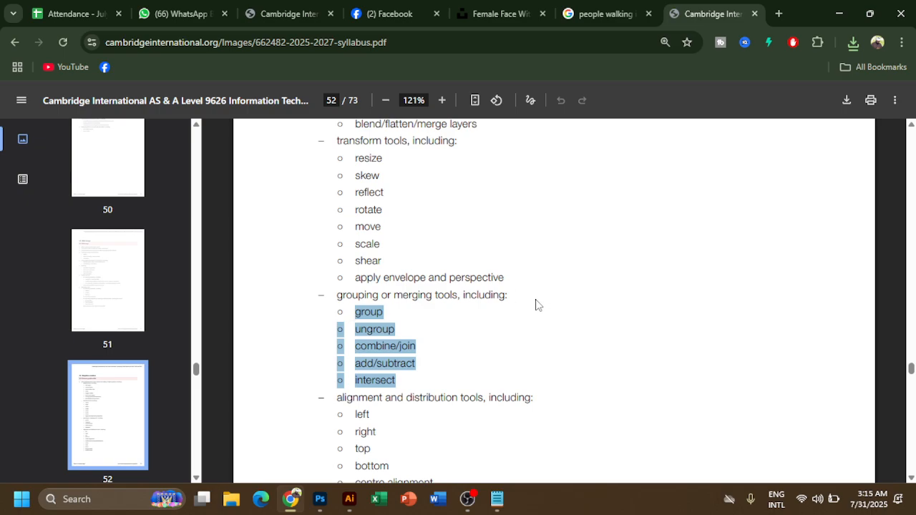
Examine the alignment and distribution tools listed in the Cambridge 9626 syllabus.
scroll(533, 301, "down", 3)
scroll(532, 289, "up", 2)
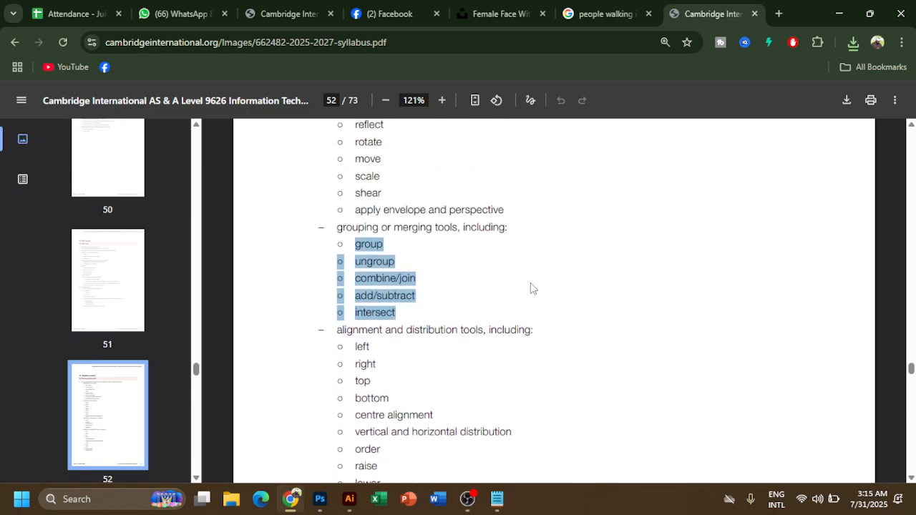
left_click(473, 309)
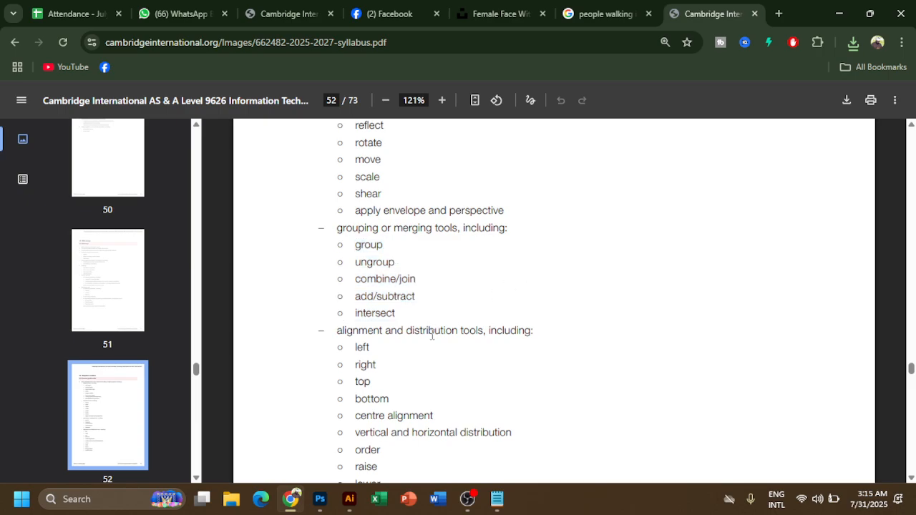
left_click_drag(353, 331, 498, 336)
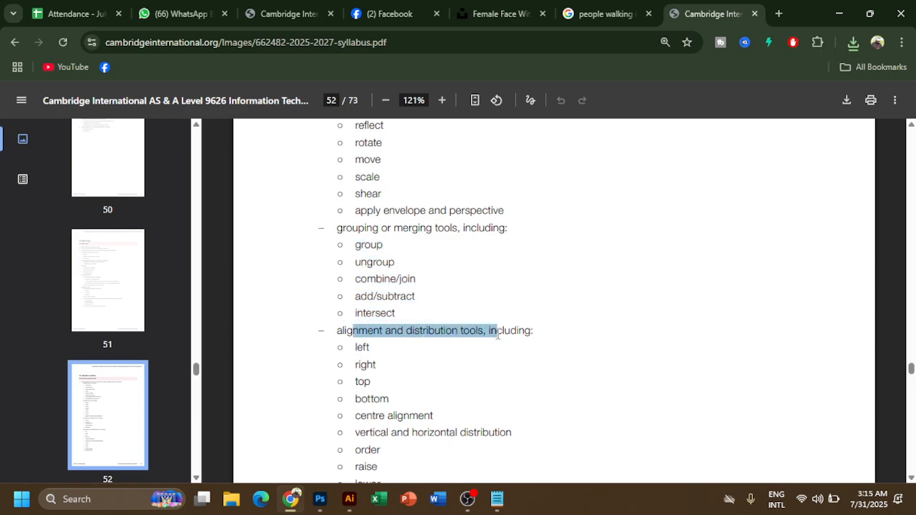
left_click_drag(334, 381, 379, 399)
left_click(383, 404)
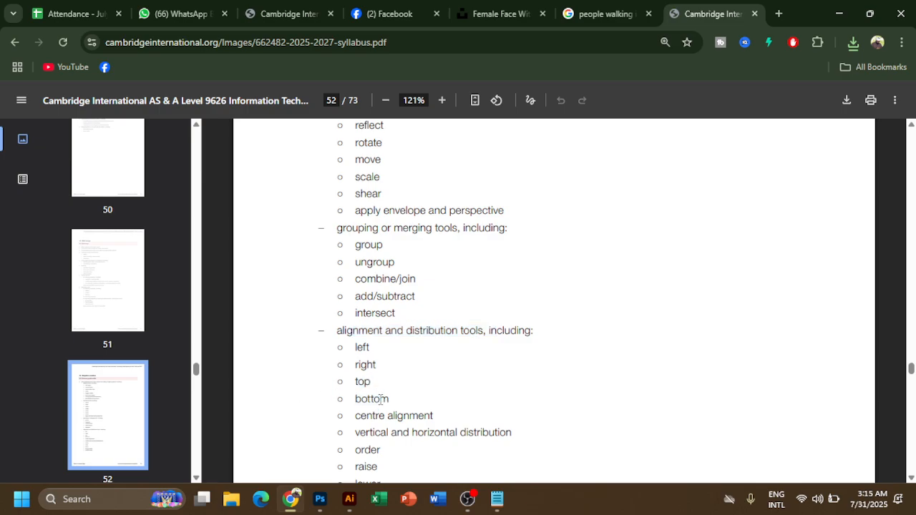
Switch to Illustrator and exit it without saving the Untitled-1 document.
left_click(849, 10)
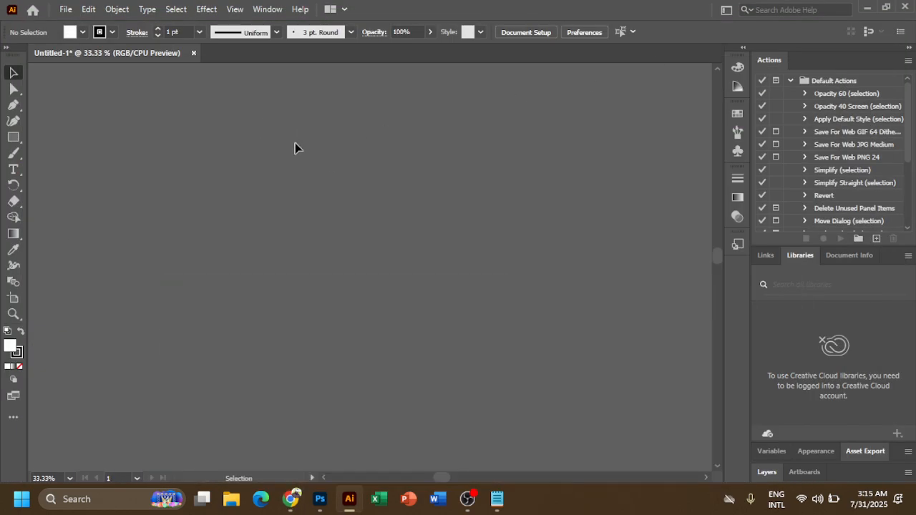
left_click(362, 226, "ctrl+alt")
left_click(362, 226, "ctrl+alt")
left_click(362, 226, "ctrl+alt")
left_click(362, 226, "ctrl+alt")
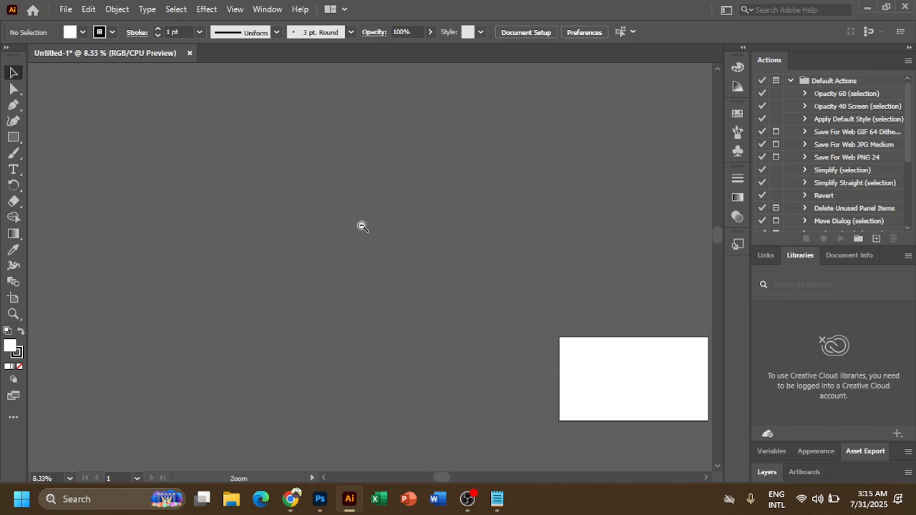
left_click_drag(442, 300, 221, 179)
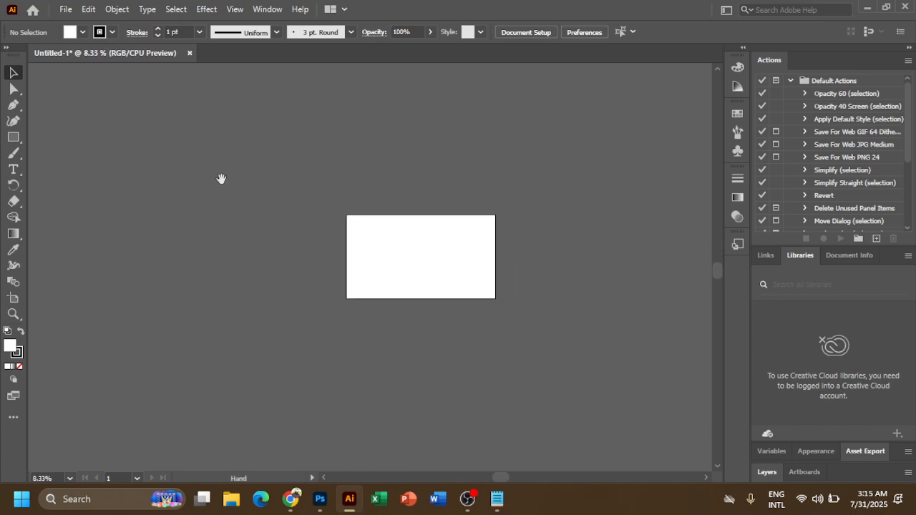
left_click(905, 6)
left_click(523, 265)
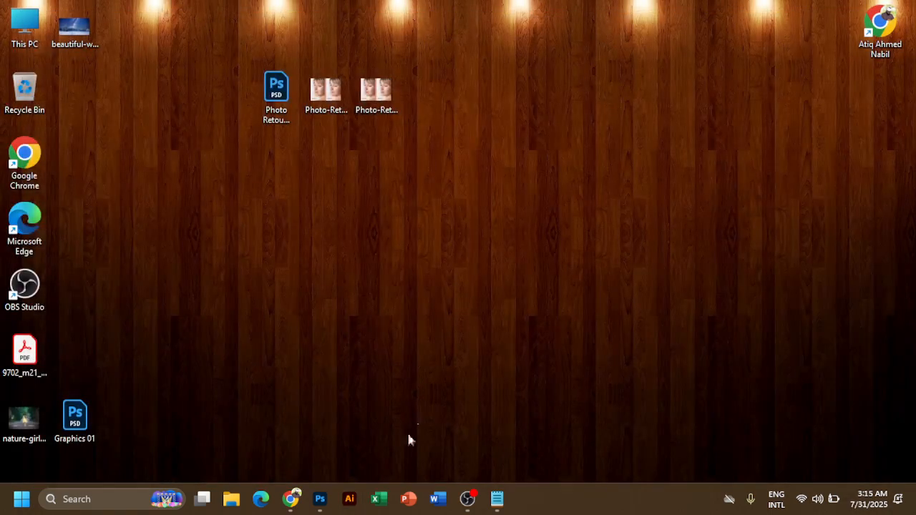
Switch to Photoshop and delete the placed photo above the white background layer.
left_click(320, 499)
left_click_drag(428, 258, 465, 269)
key("Delete")
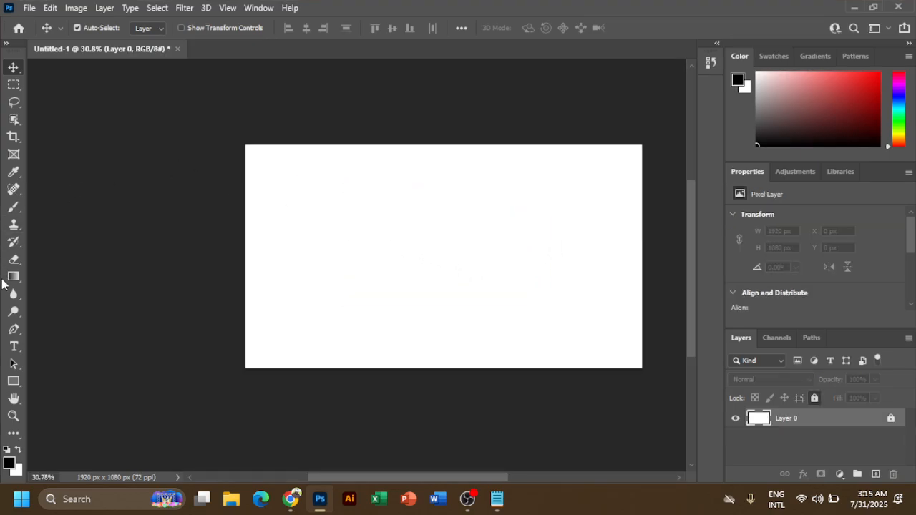
Add a 250 pt text line with a first name near the canvas's upper left.
left_click(14, 347)
left_click(282, 202)
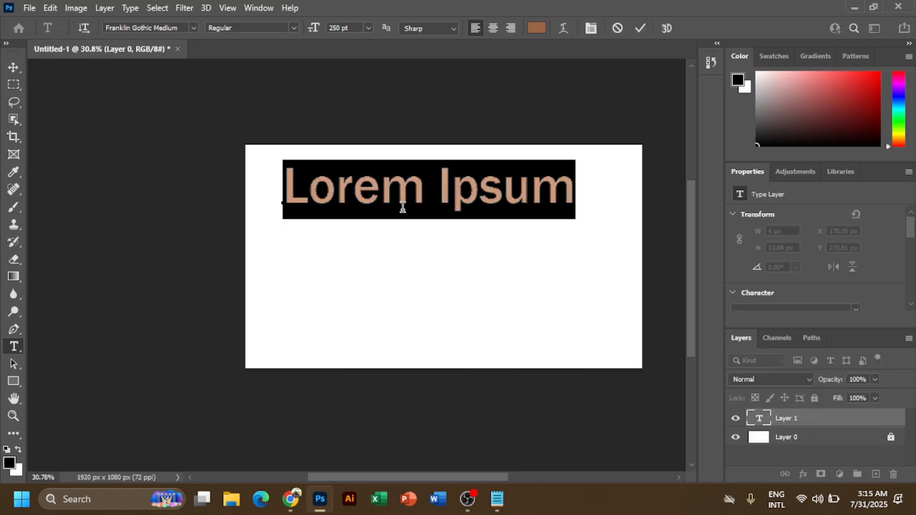
type("Raya")
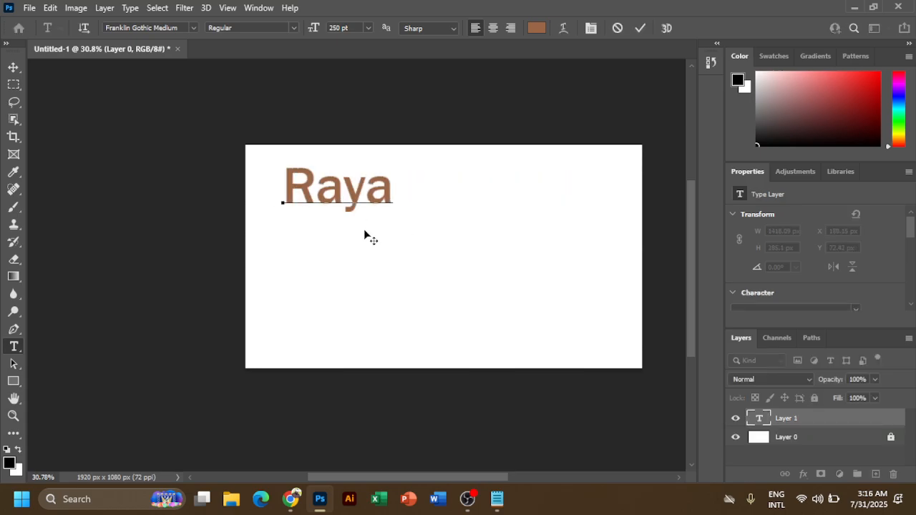
Duplicate the name text below the original and change the copy's wording to "IT 9626".
left_click(14, 67)
left_click_drag(337, 200, 337, 274)
double_click(335, 271)
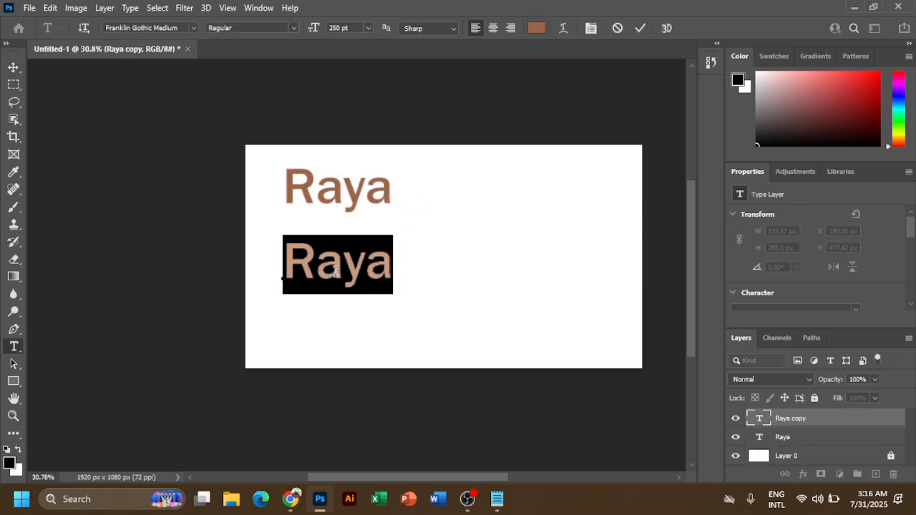
type("IT 9626")
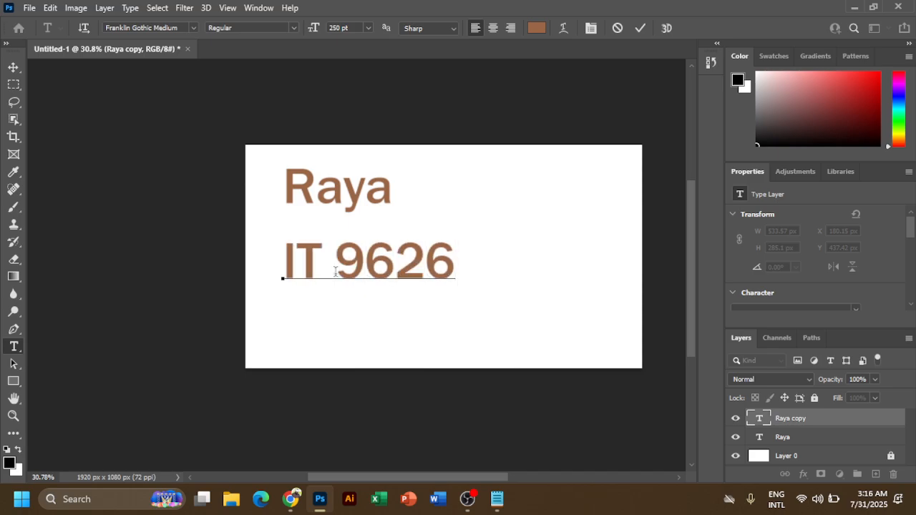
scroll(278, 239, "up", 1)
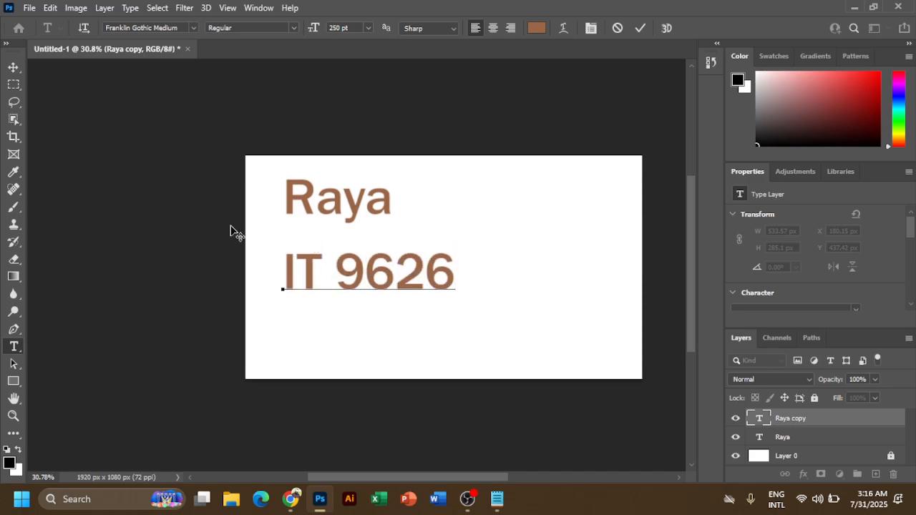
left_click(14, 67)
Shift both text lines right so their left edges are slightly offset, and select the two text layers.
left_click_drag(380, 283, 280, 242)
left_click_drag(219, 217, 245, 217)
left_click_drag(213, 296, 236, 290)
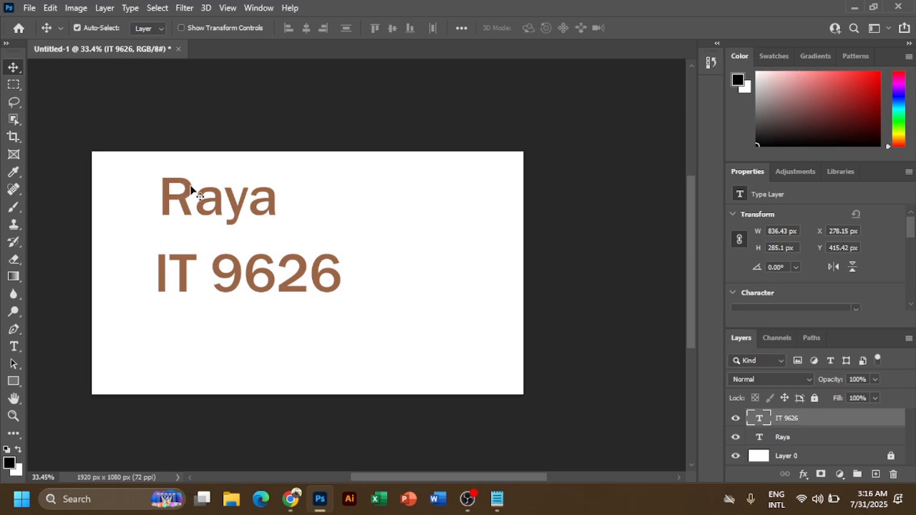
left_click_drag(108, 169, 290, 306)
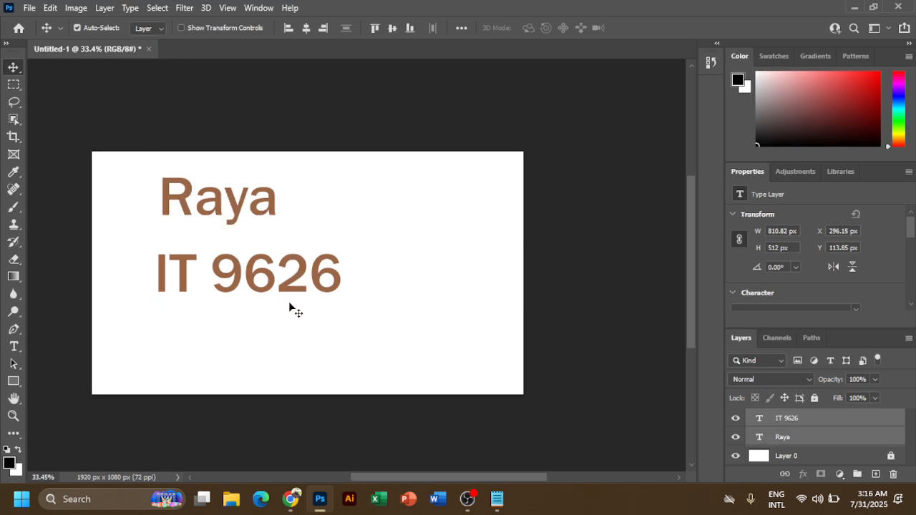
left_click(284, 307)
left_click_drag(112, 164, 355, 358)
Show the rulers and place a vertical guide at about 180 px, left of the two text lines.
key("ctrl+r")
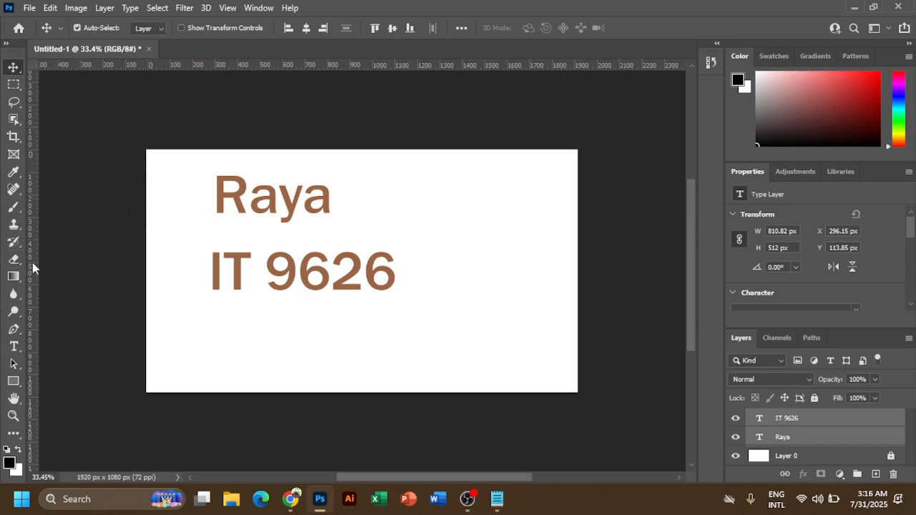
left_click_drag(33, 262, 186, 211)
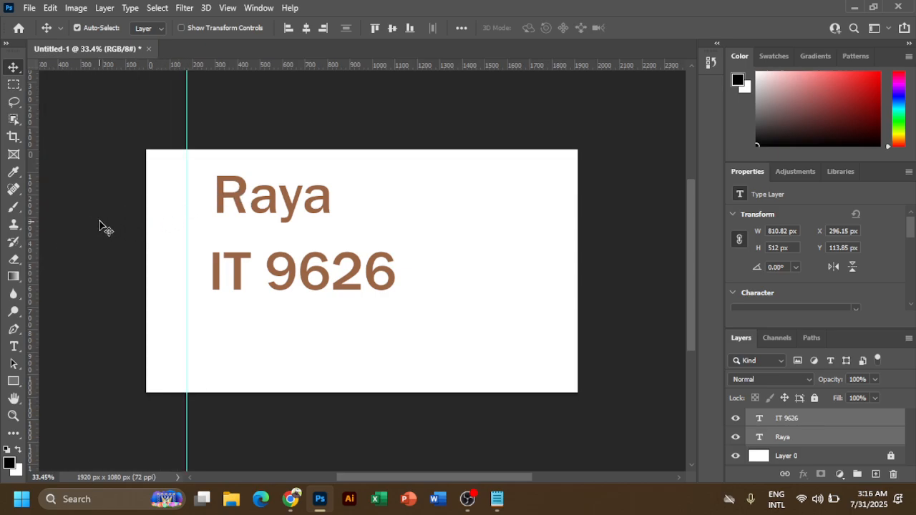
left_click(102, 225)
Move the name text and the "IT 9626" text so their left edges align with the vertical guide.
left_click_drag(194, 175, 305, 216)
left_click_drag(517, 269, 245, 177)
left_click_drag(344, 308, 229, 308)
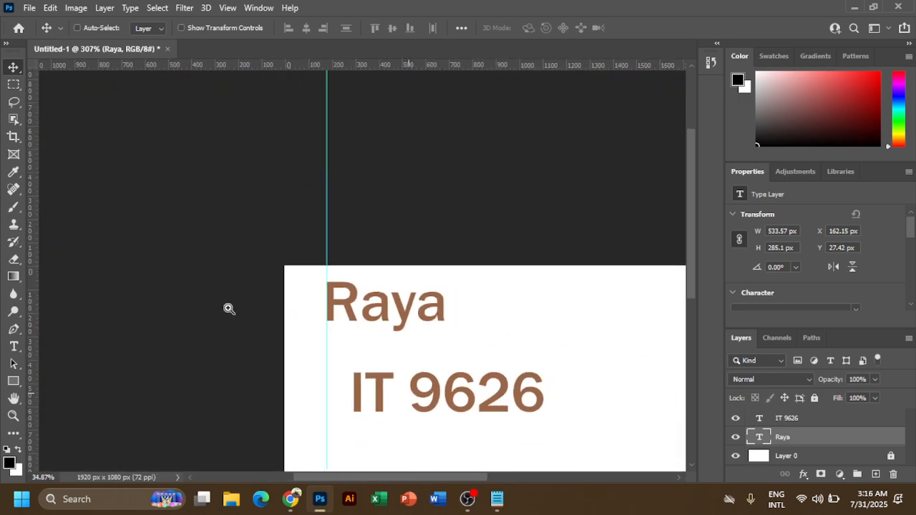
left_click_drag(350, 384, 300, 251)
left_click_drag(286, 172, 387, 210)
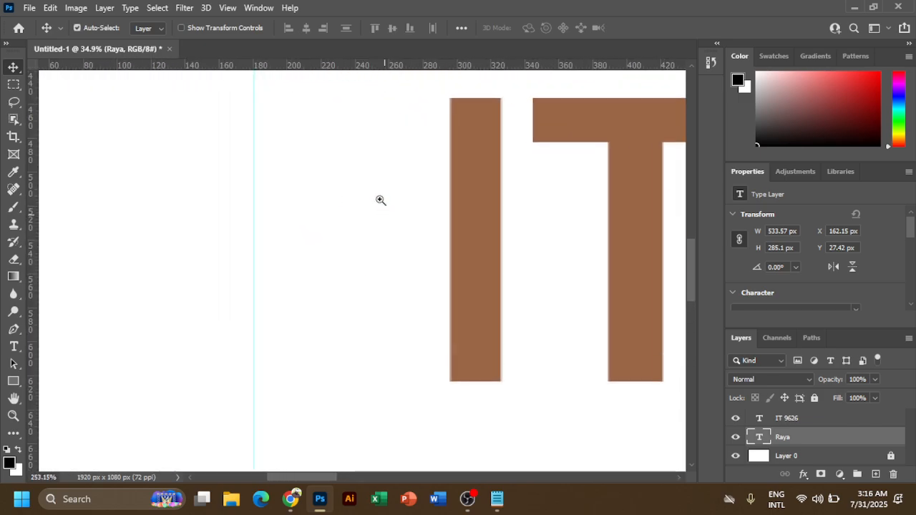
left_click_drag(339, 128, 289, 330)
left_click_drag(409, 462, 214, 310)
left_click_drag(370, 327, 252, 284)
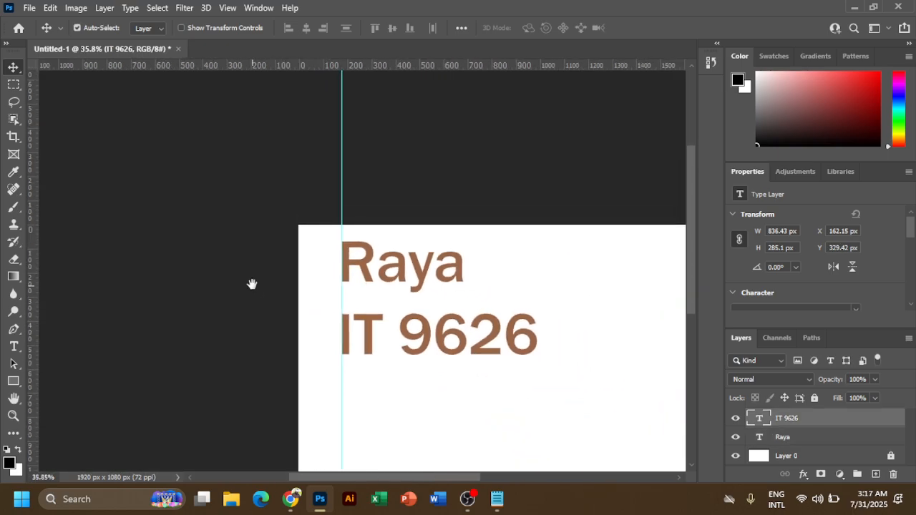
Deselect the text layers and move the vertical guide off the canvas, just beyond its left edge.
left_click(480, 307)
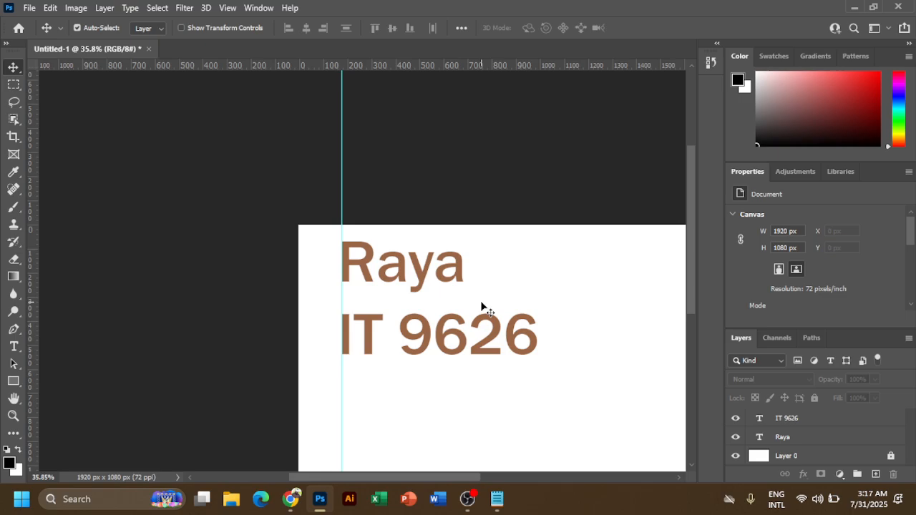
left_click_drag(342, 190, 280, 190)
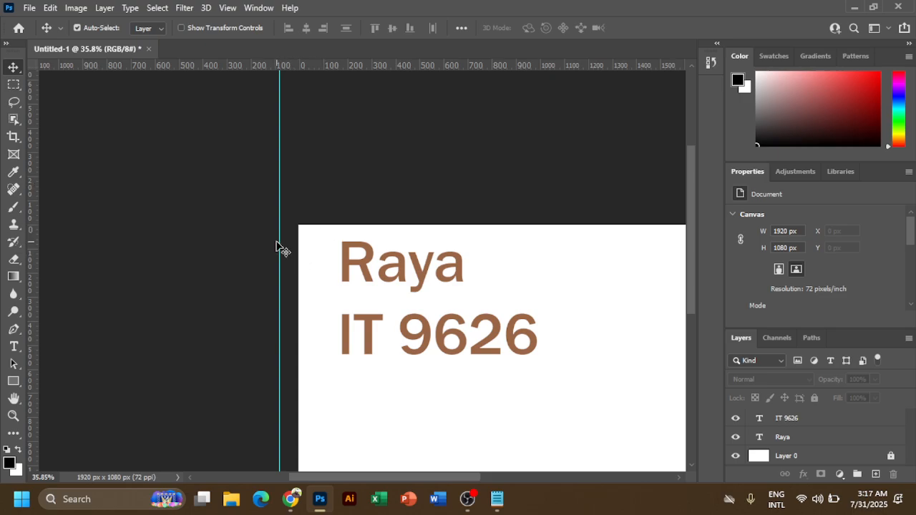
Move the vertical guide farther away from the canvas's left edge and hide the guides.
left_click_drag(280, 241, 121, 249)
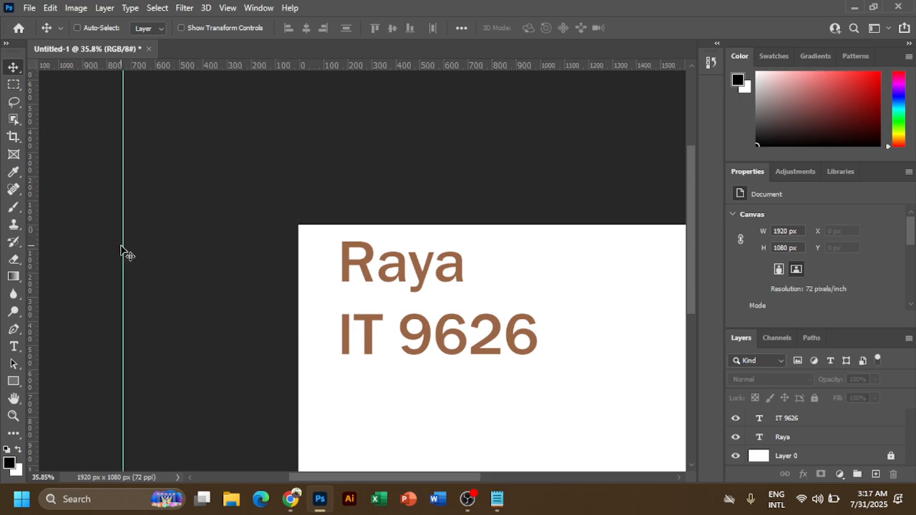
key("ctrl+semicolon")
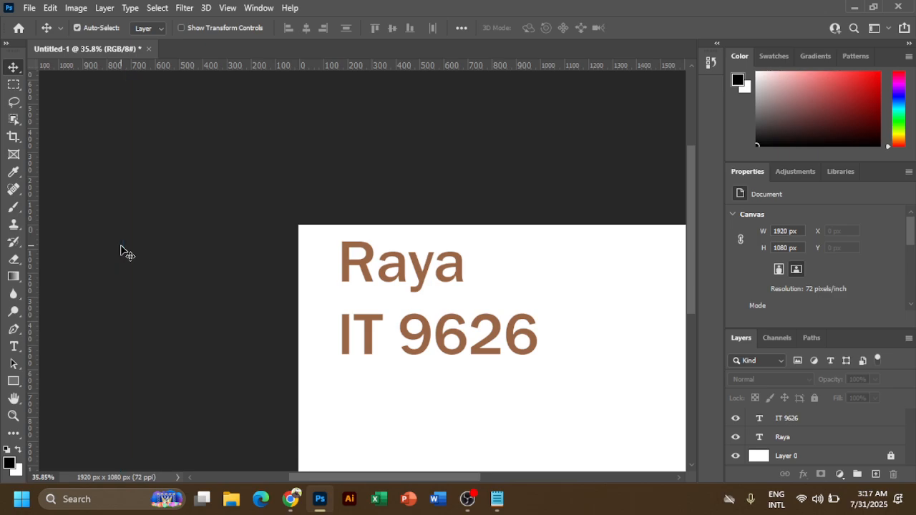
Offset the name text to the right, select both text lines and align their left edges.
left_click_drag(342, 307, 123, 198)
left_click_drag(181, 169, 217, 180)
left_click_drag(396, 296, 103, 143)
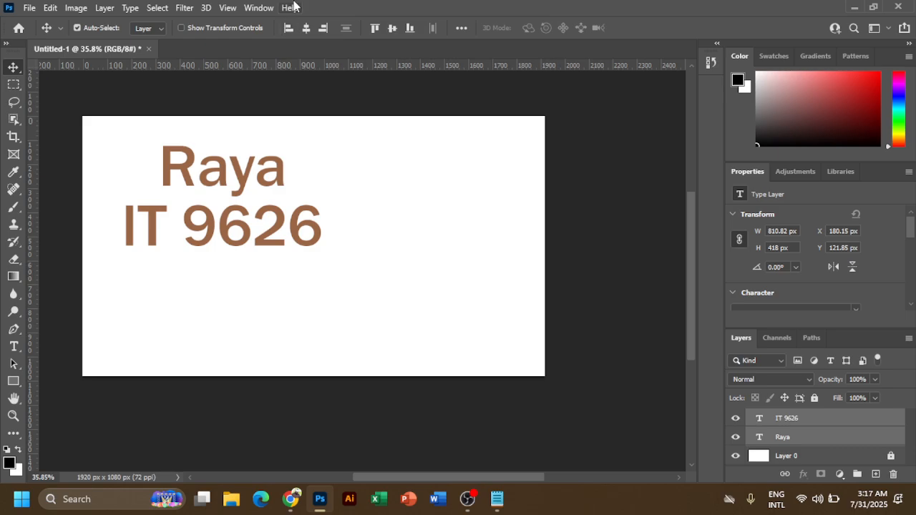
left_click(287, 28)
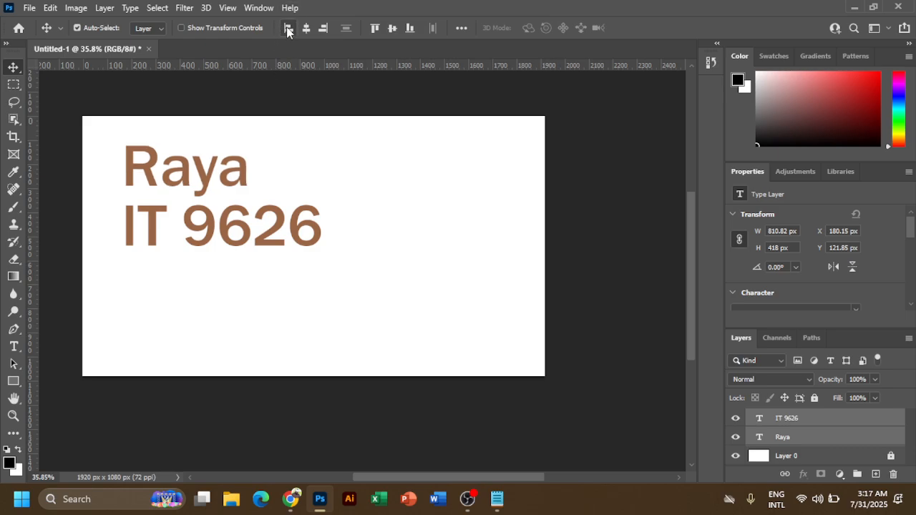
Reselect both text layers, align them first by right edges and finally by horizontal centers.
left_click(157, 290)
left_click_drag(354, 305, 44, 109)
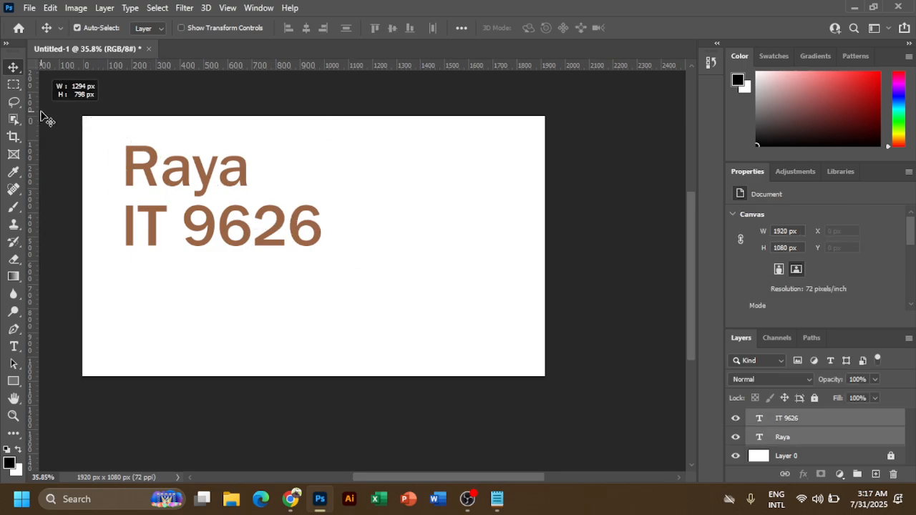
left_click(322, 29)
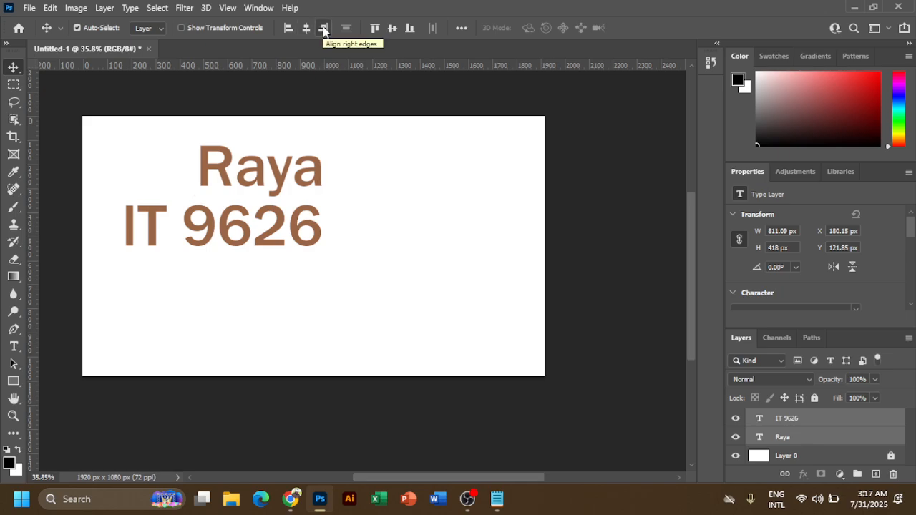
left_click(306, 29)
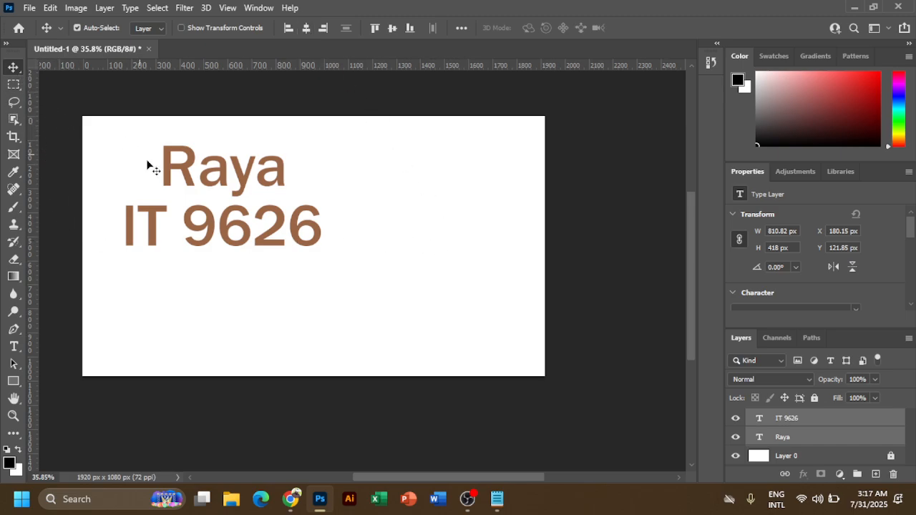
left_click_drag(235, 180, 236, 179)
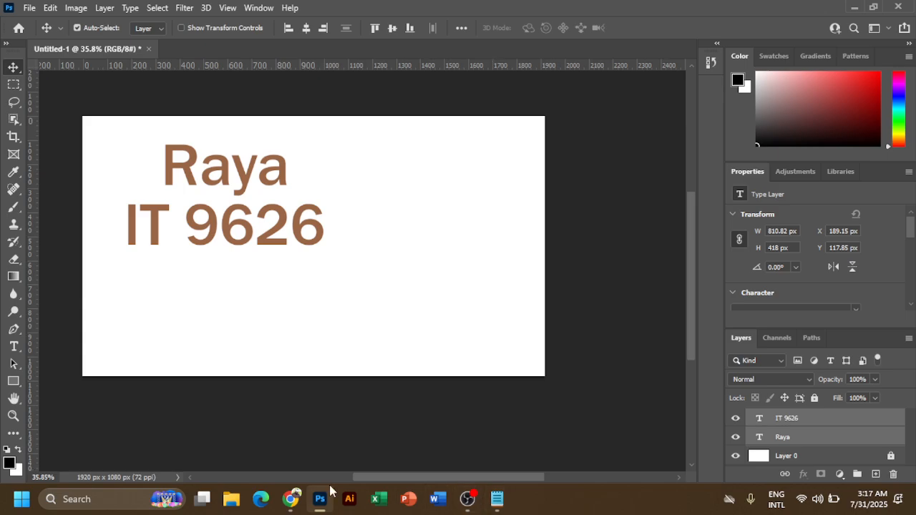
Switch to Chrome, examine the alignment and distribution tools listed in the syllabus PDF, and return to Photoshop.
left_click(290, 498)
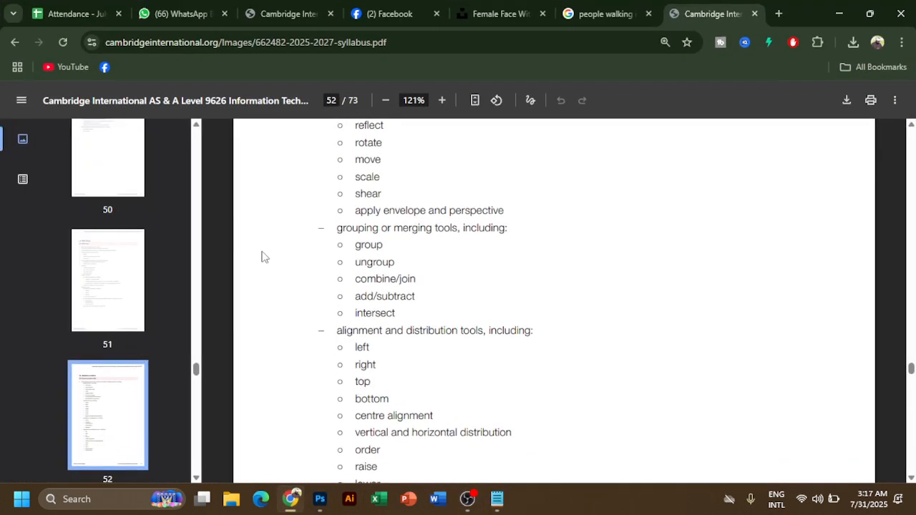
scroll(442, 307, "down", 1)
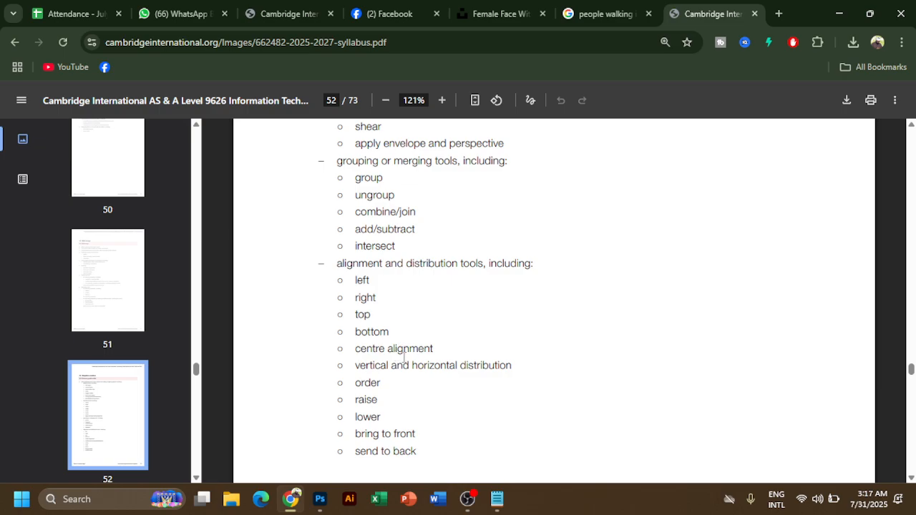
left_click_drag(356, 301, 405, 349)
left_click_drag(376, 349, 401, 366)
left_click_drag(370, 365, 481, 368)
left_click_drag(356, 383, 407, 436)
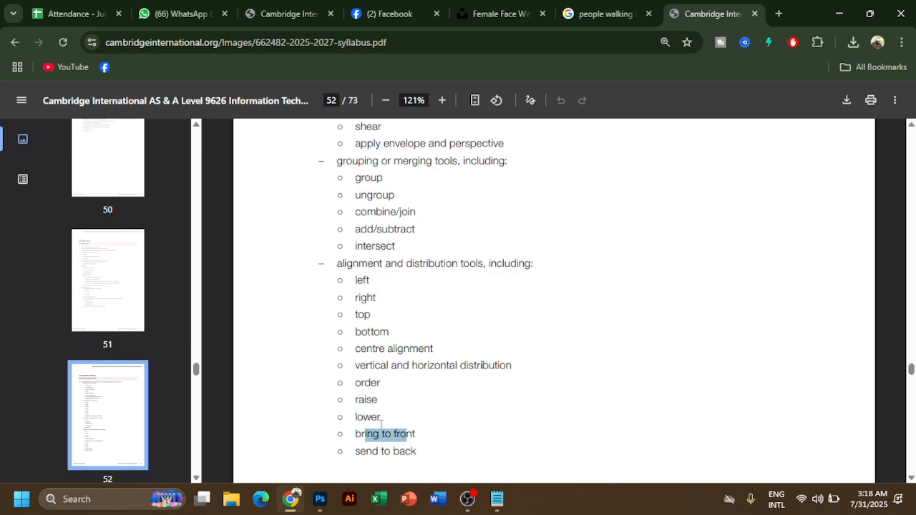
scroll(435, 430, "down", 2)
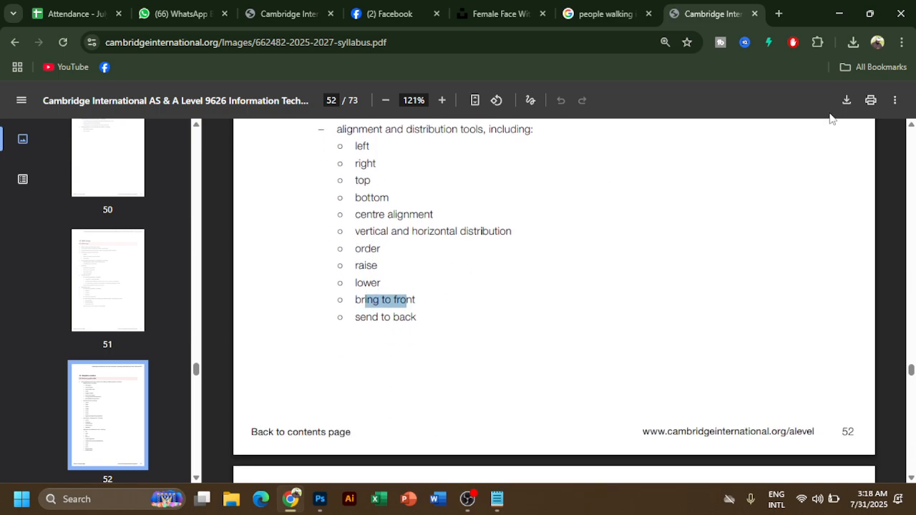
left_click(840, 14)
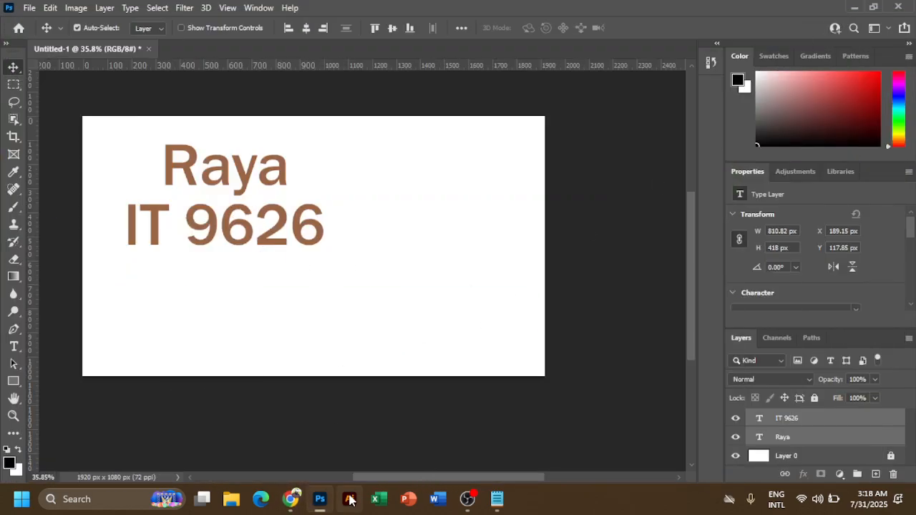
Group the two text layers, and delete the text and the group so only Layer 0 is left.
left_click_drag(209, 175, 379, 222)
key("ctrl+g")
key("ctrl+z")
key("ctrl")
left_click_drag(488, 309, 166, 134)
key("Delete")
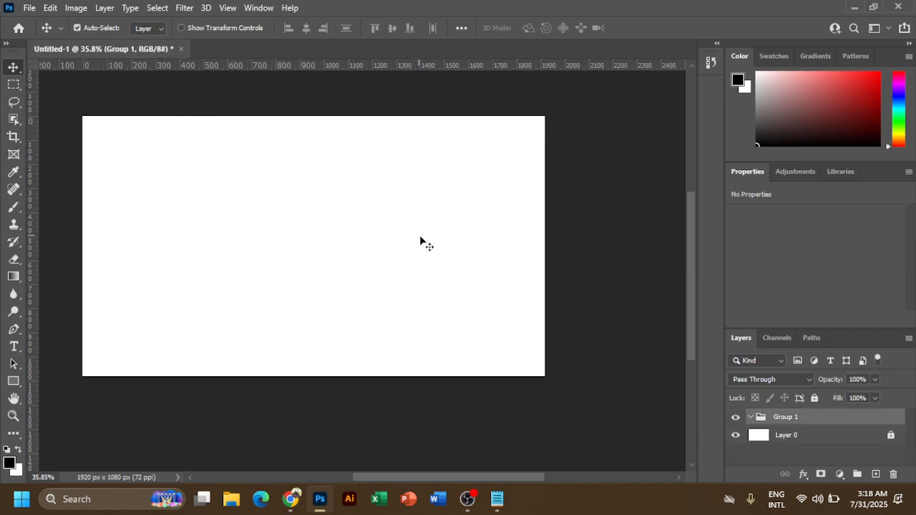
key("Delete")
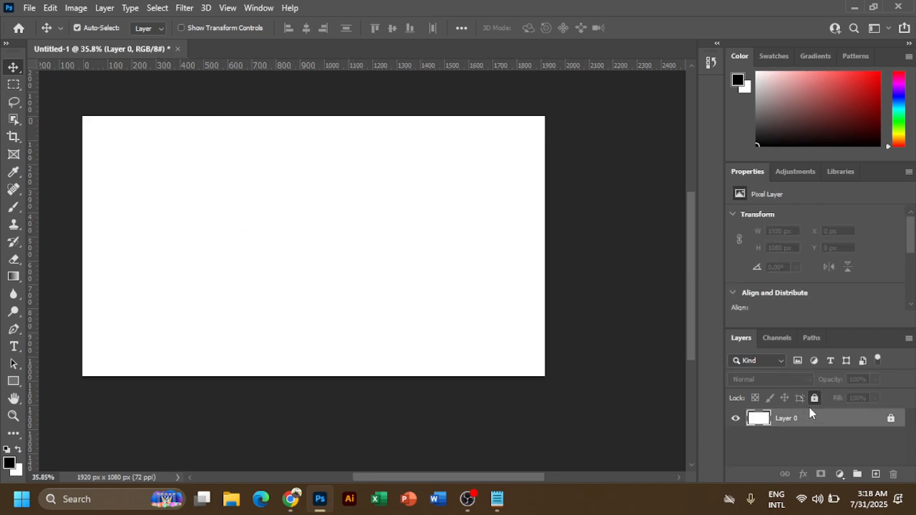
On a new layer, select a rectangle about 288 × 226 px near the canvas's upper-left corner and fill it with solid color #08a600.
left_click(14, 85)
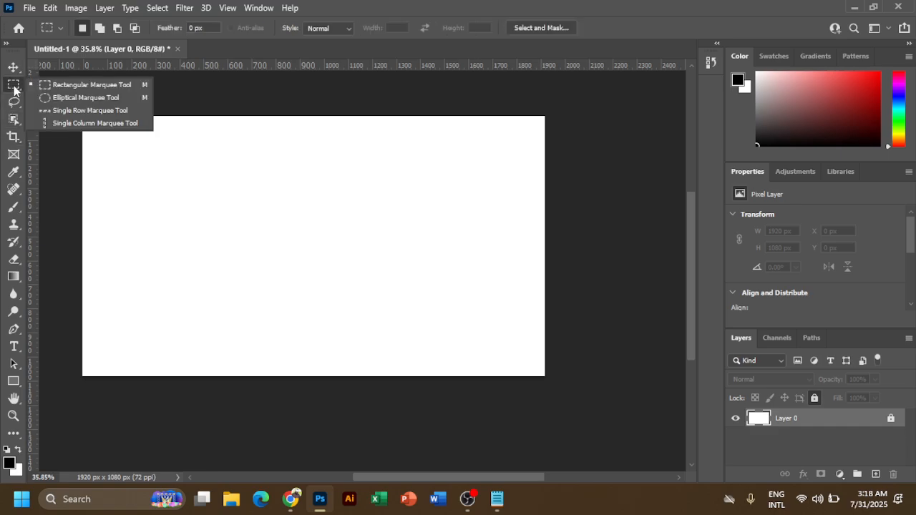
left_click(42, 83)
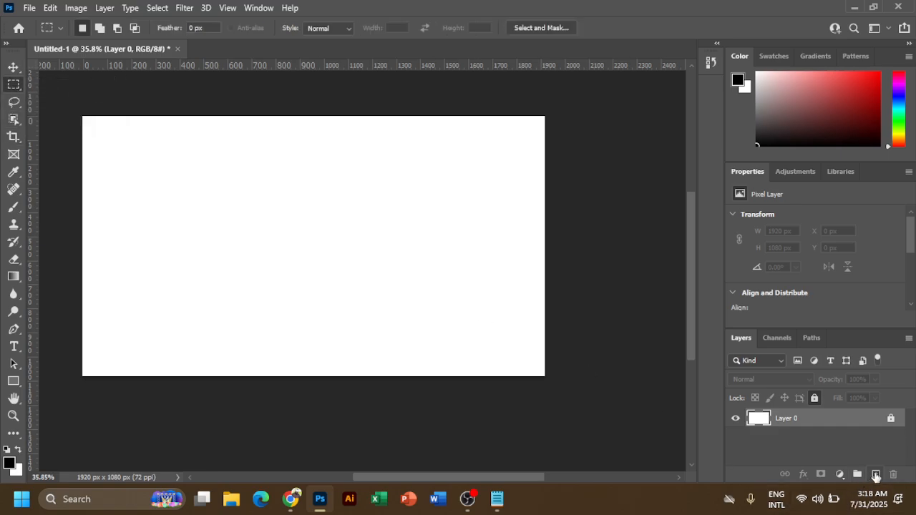
left_click(875, 474)
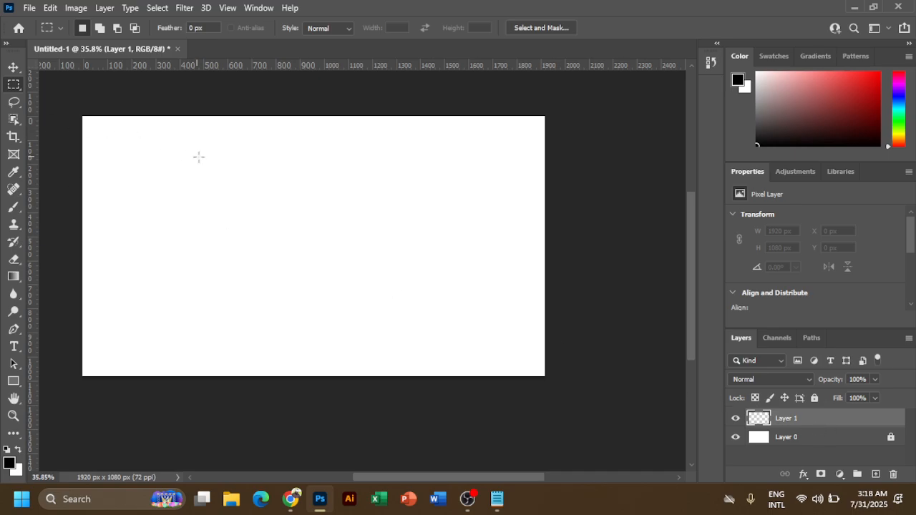
left_click_drag(115, 153, 184, 207)
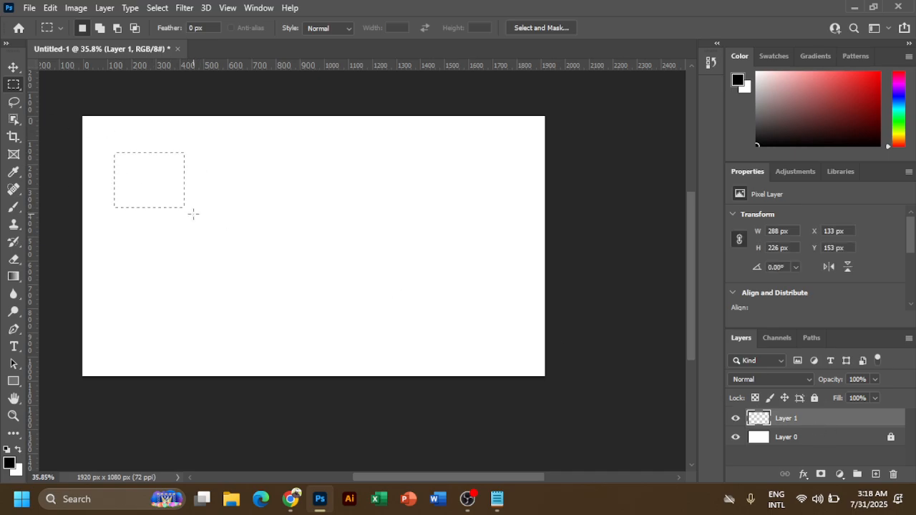
left_click(840, 474)
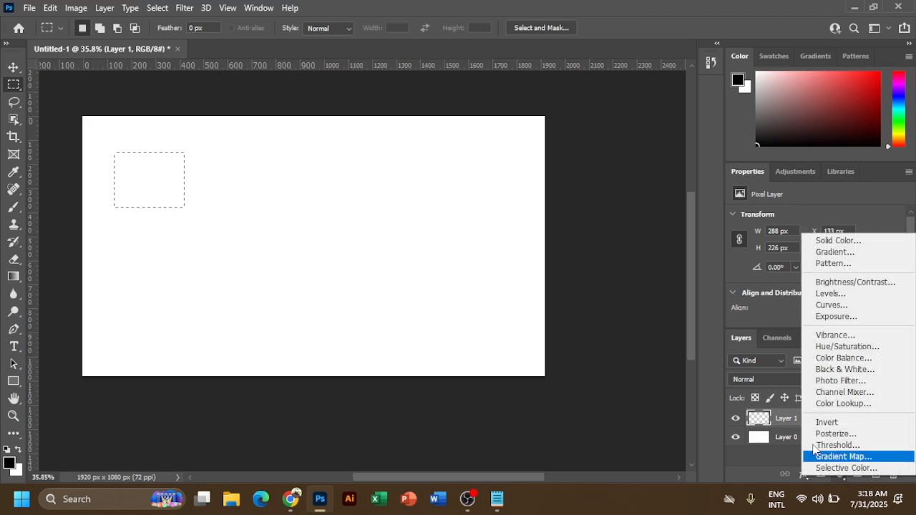
left_click(832, 244)
mouse_move(601, 251)
left_mouse_down()
mouse_move(582, 275)
mouse_move(642, 268)
mouse_move(644, 220)
left_mouse_up()
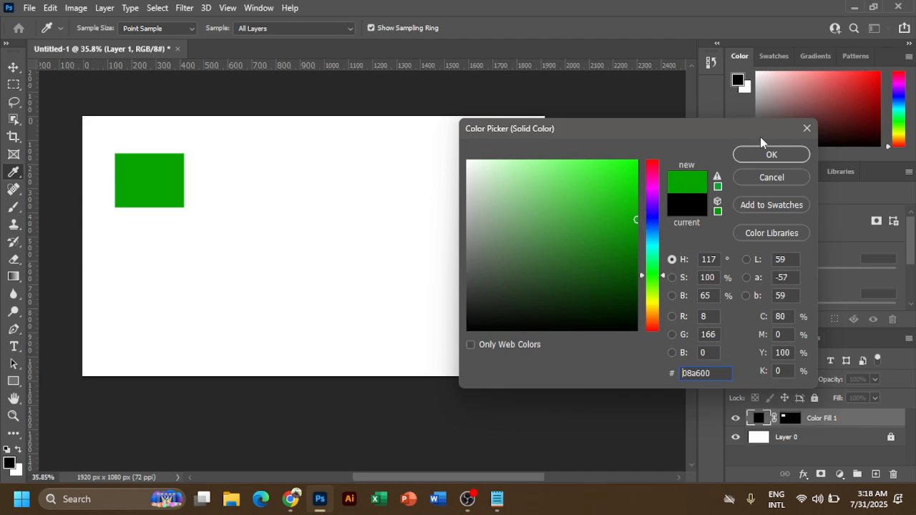
left_click(768, 154)
Select a circle to the right of the green rectangle and fill it with a blue Solid Color layer.
right_click(13, 87)
left_click(43, 98)
left_click_drag(255, 169, 360, 248)
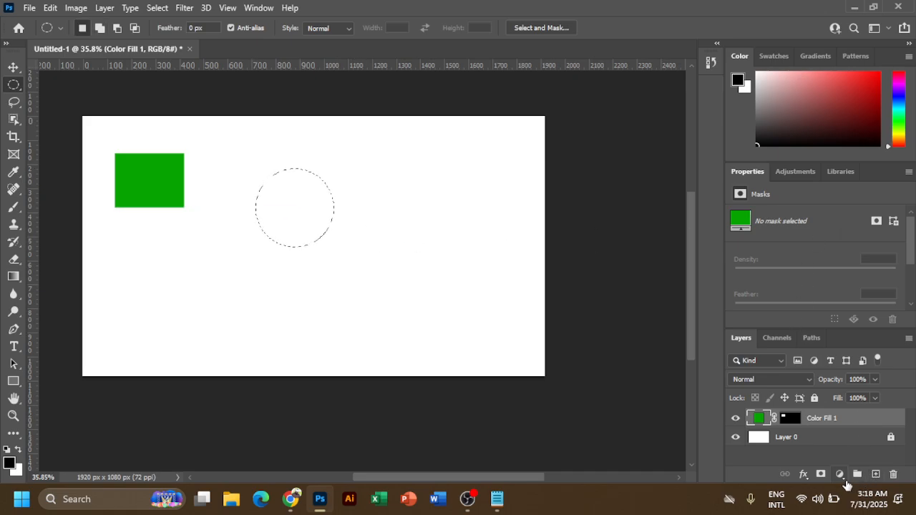
left_click(843, 479)
left_click(829, 242)
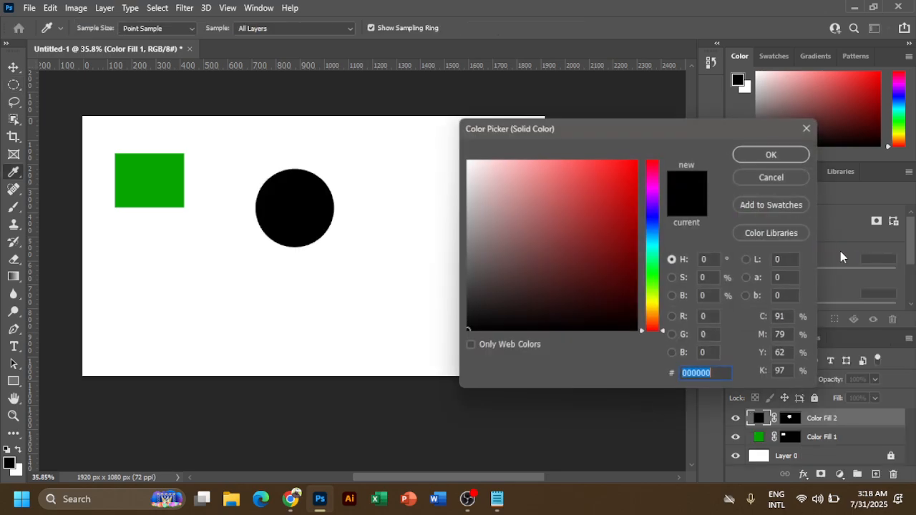
left_click_drag(652, 271, 633, 199)
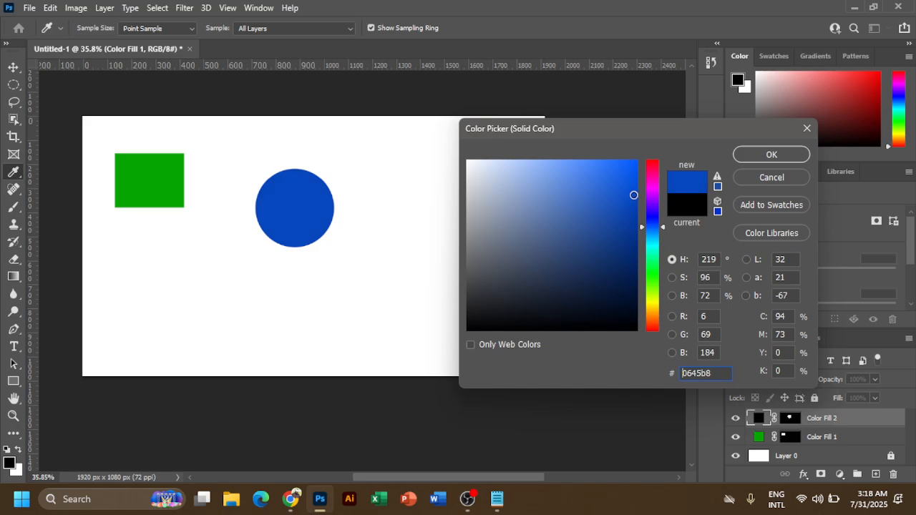
left_click(771, 154)
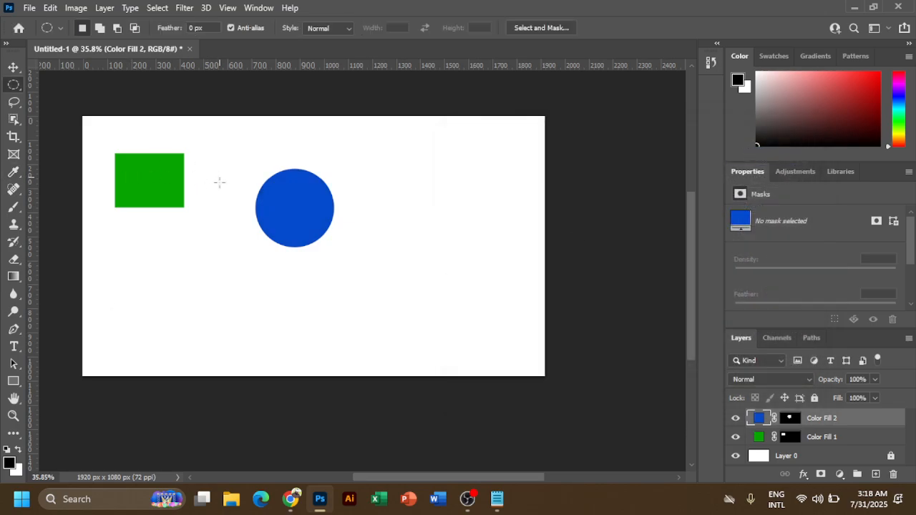
Select a tall, narrow rectangle to the right of the blue circle and fill it with an orange-red Solid Color layer.
right_click(15, 85)
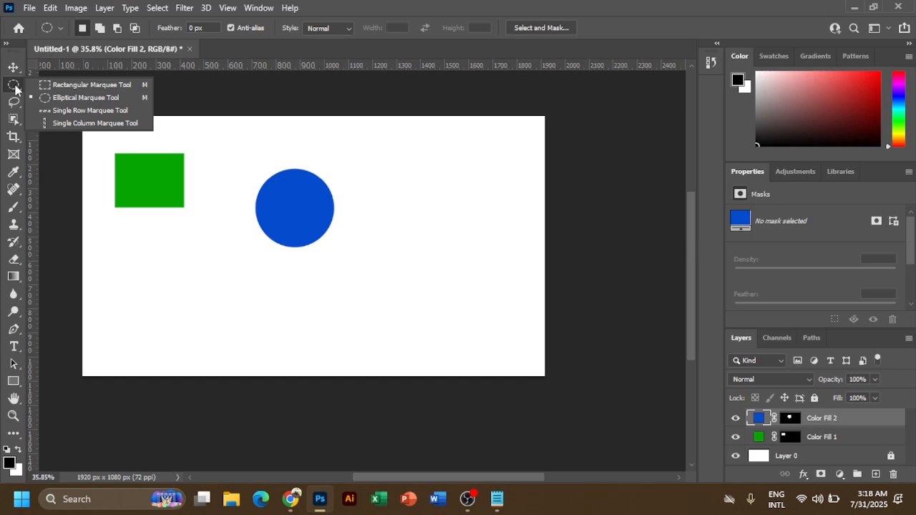
left_click(64, 85)
left_click_drag(383, 198, 420, 310)
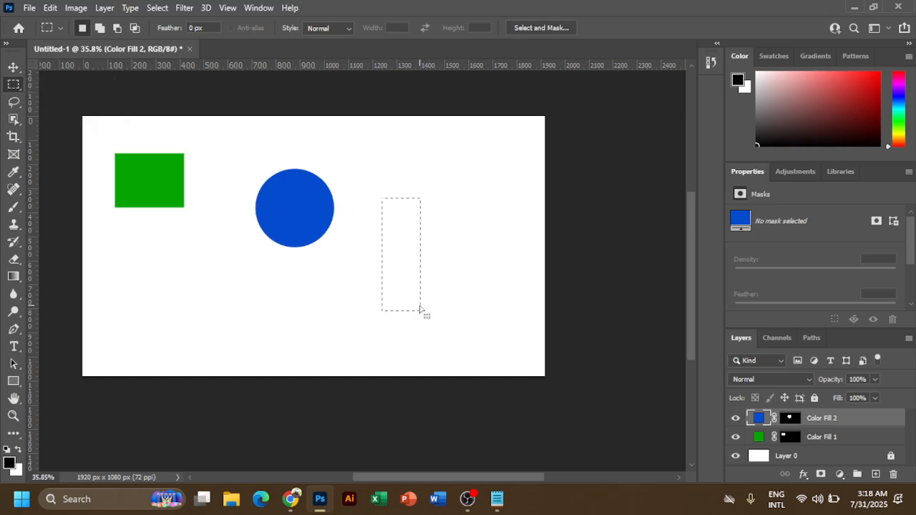
left_click(840, 474)
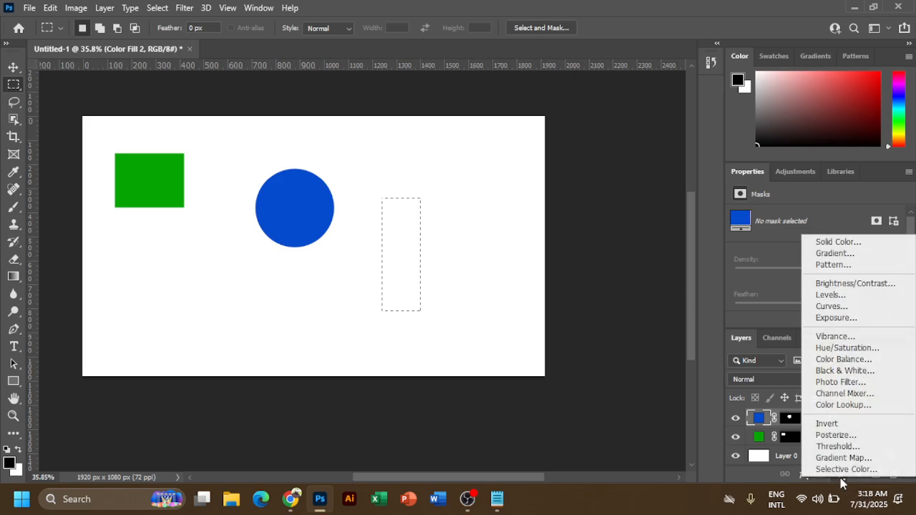
left_click(839, 242)
left_click_drag(656, 288, 657, 325)
left_click(624, 212)
left_click_drag(624, 212, 628, 195)
left_click(748, 151)
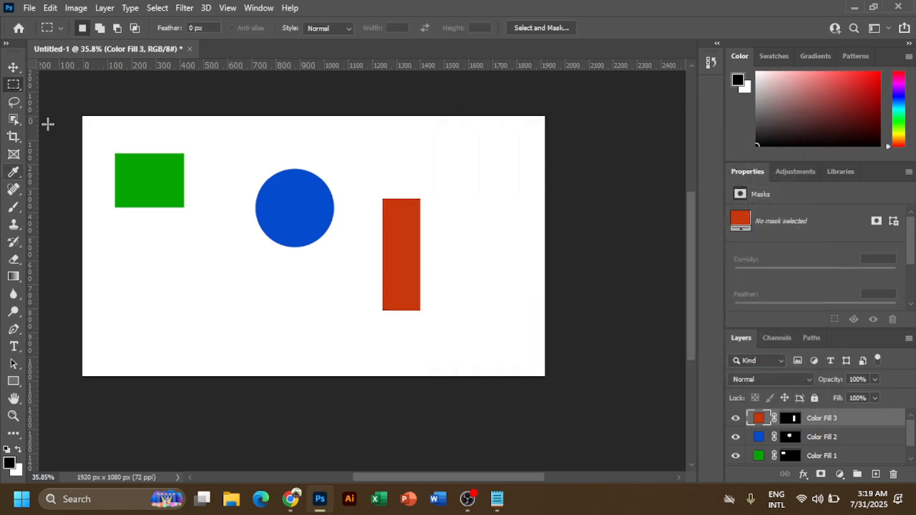
Move the green rectangle, blue circle and orange-red rectangle together so that they overlap.
left_click(13, 69)
left_click_drag(162, 202, 204, 202)
left_click_drag(291, 225, 222, 224)
left_click_drag(387, 271, 243, 290)
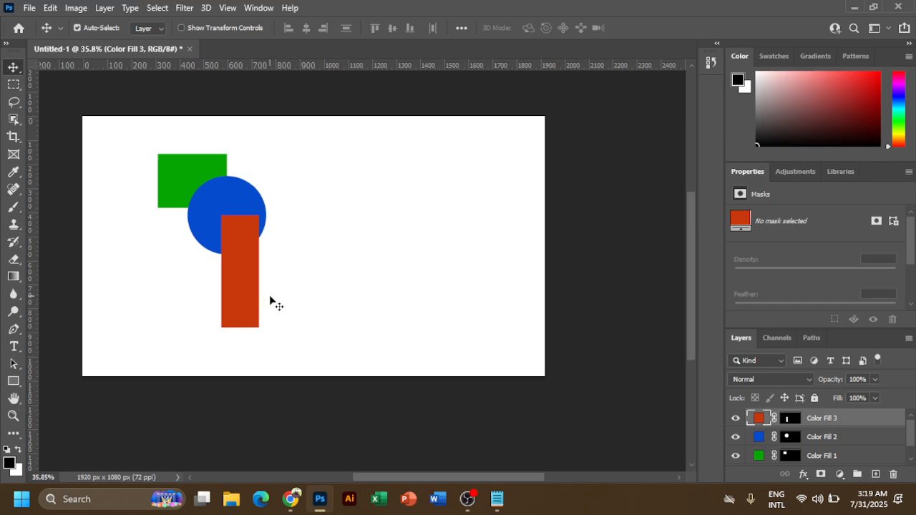
left_click_drag(116, 133, 315, 308)
right_click(183, 170)
left_click(173, 172)
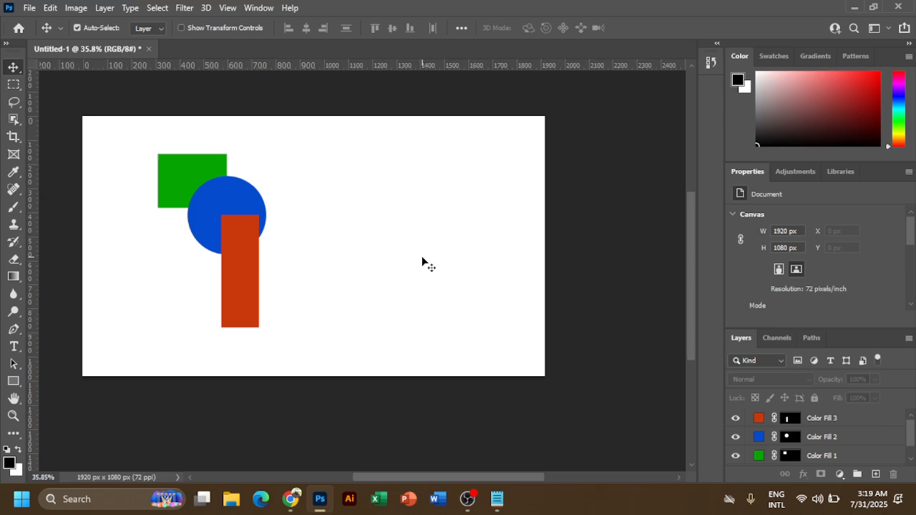
Place the orange-red rectangle's layer below the other two shapes, and move the green rectangle so it overlaps both of them.
left_click_drag(241, 284, 247, 277)
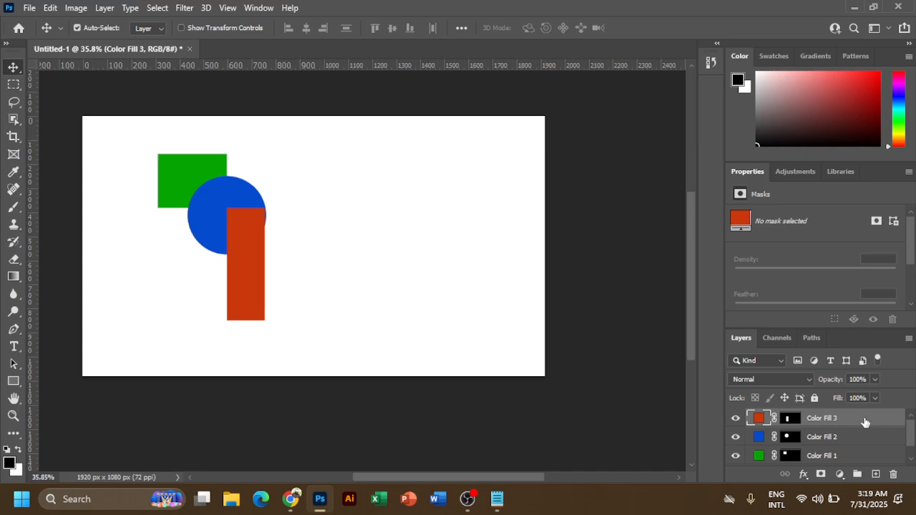
left_click_drag(865, 422, 877, 464)
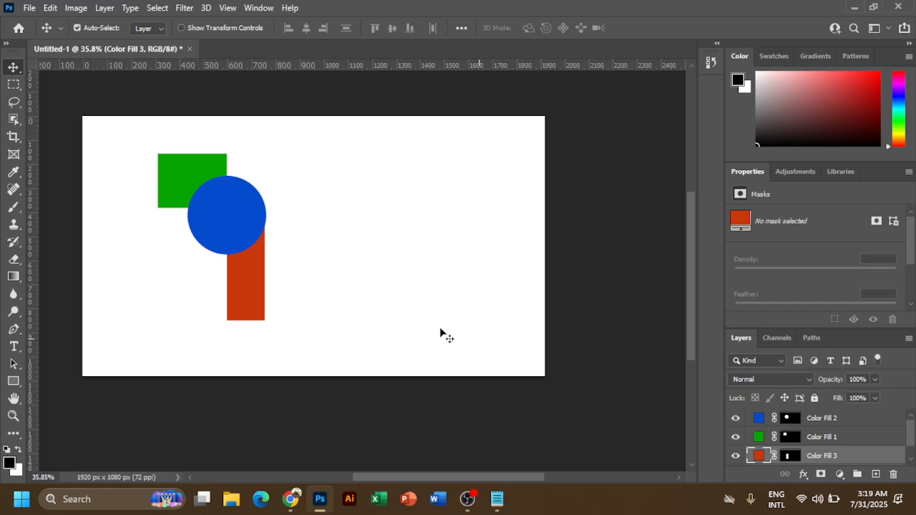
left_click_drag(166, 179, 255, 235)
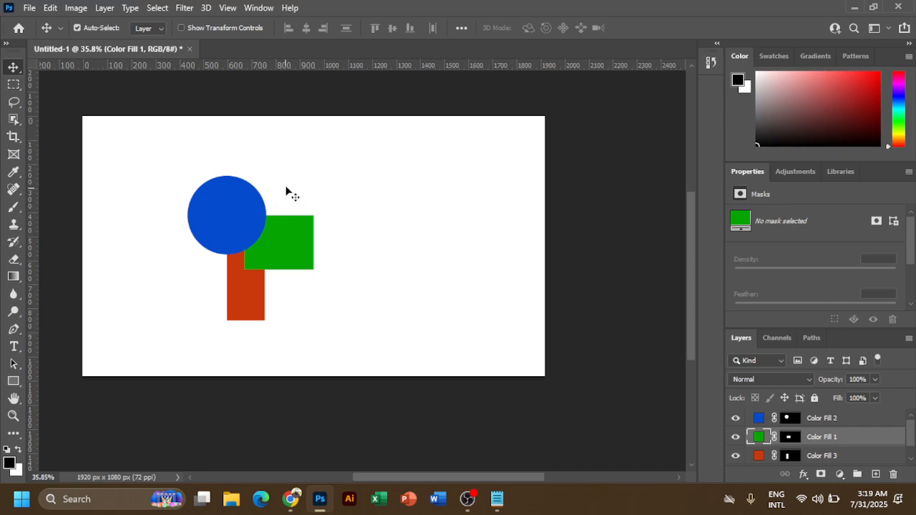
right_click(223, 222)
key("Escape")
key("ctrl")
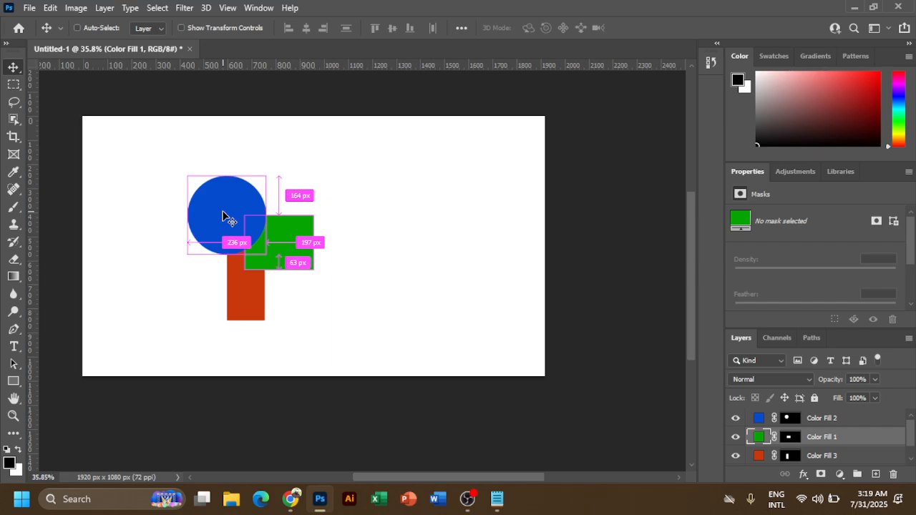
key("ctrl+t")
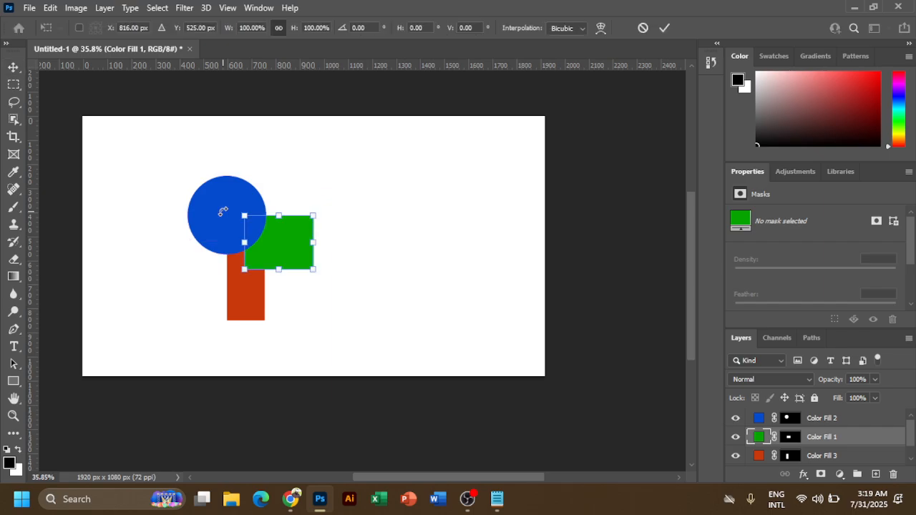
right_click(281, 249)
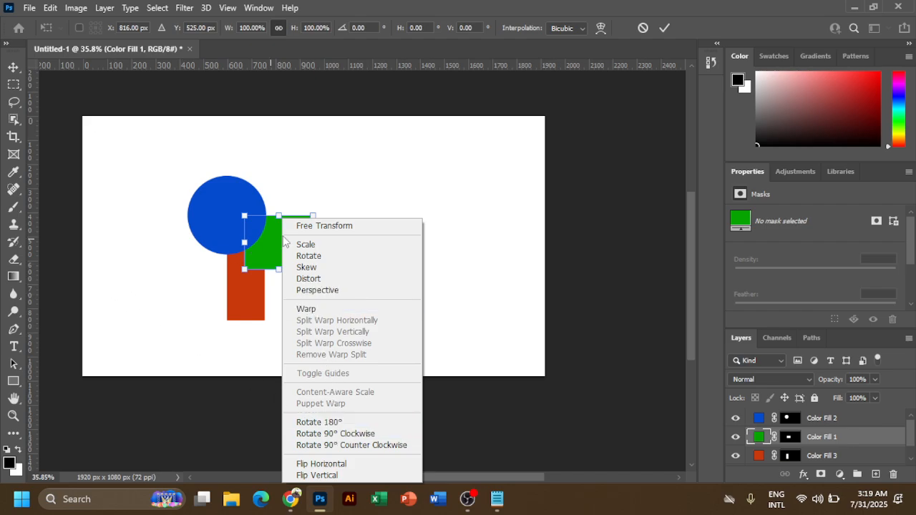
left_click(140, 270)
key("Escape")
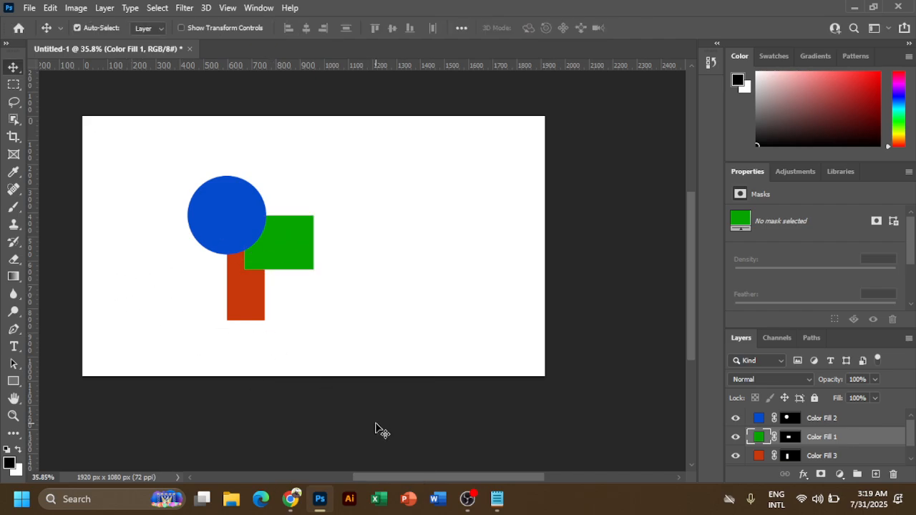
Switch to Chrome and highlight the "bring to front" and "send to back" entries in the Cambridge syllabus PDF.
left_click(290, 498)
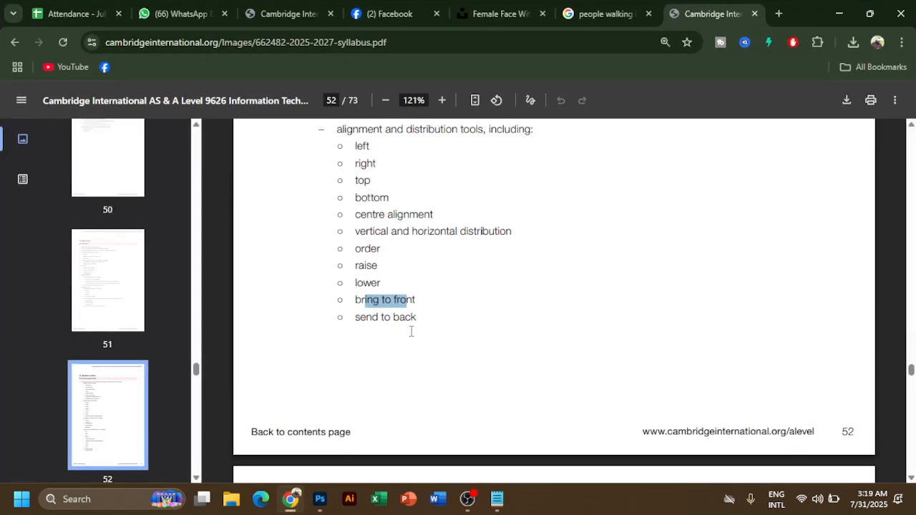
left_click(373, 306)
left_click_drag(357, 315, 359, 293)
left_click(421, 317)
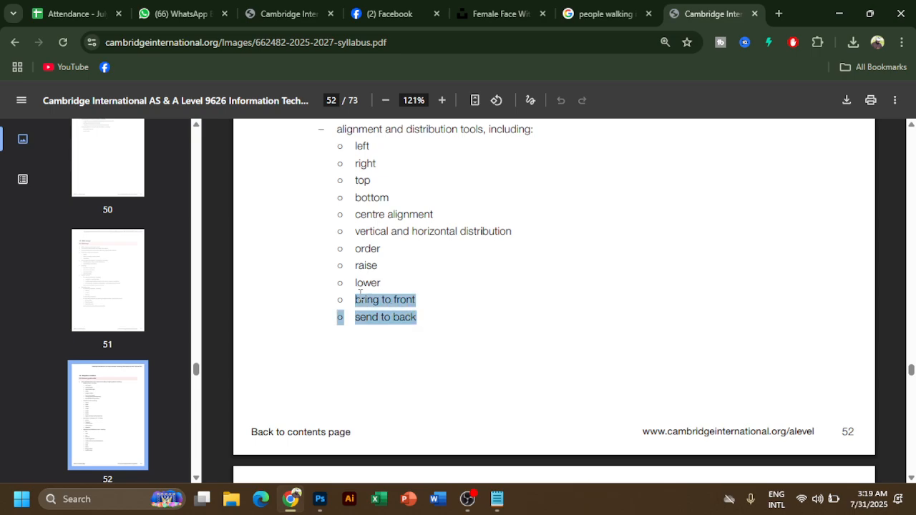
Launch Illustrator and revisit the "bring to front" entry in the syllabus PDF while it loads.
left_click(836, 13)
left_click(349, 501)
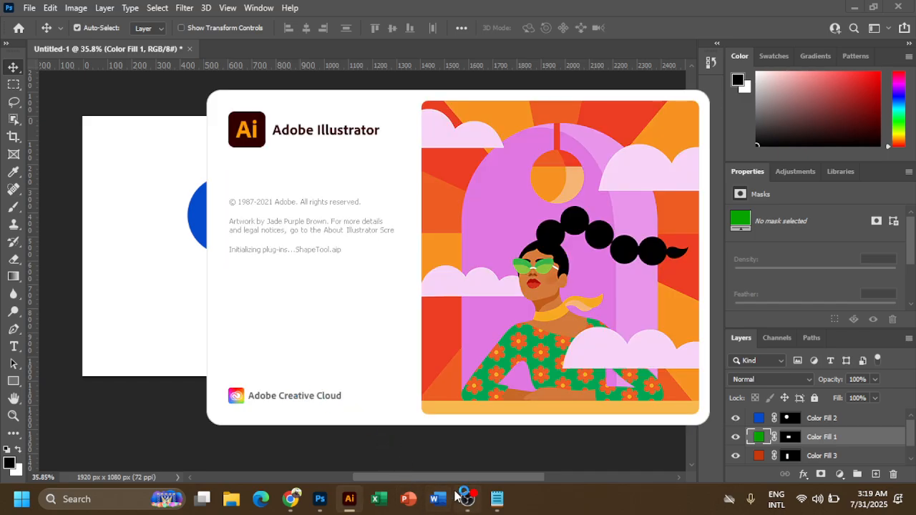
left_click(290, 501)
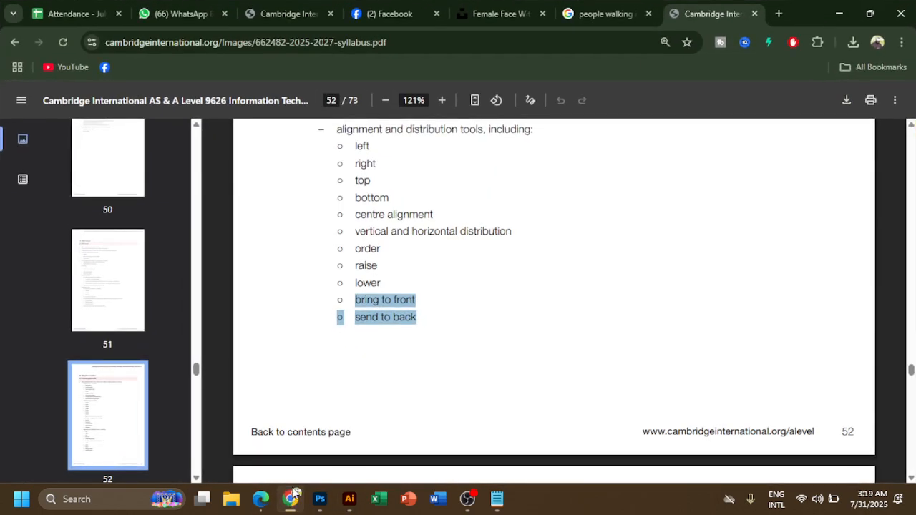
left_click_drag(374, 300, 365, 300)
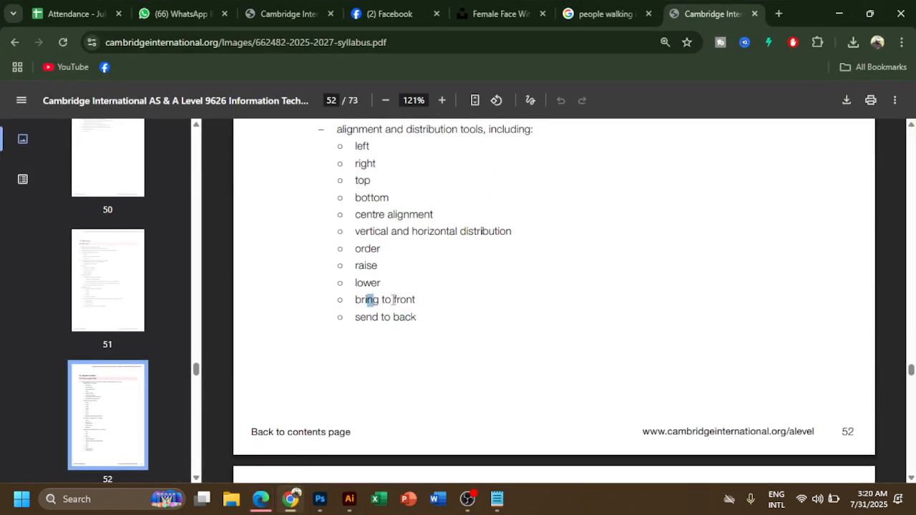
left_click(835, 12)
Quit Photoshop without saving the Untitled-1 document.
left_click(349, 500)
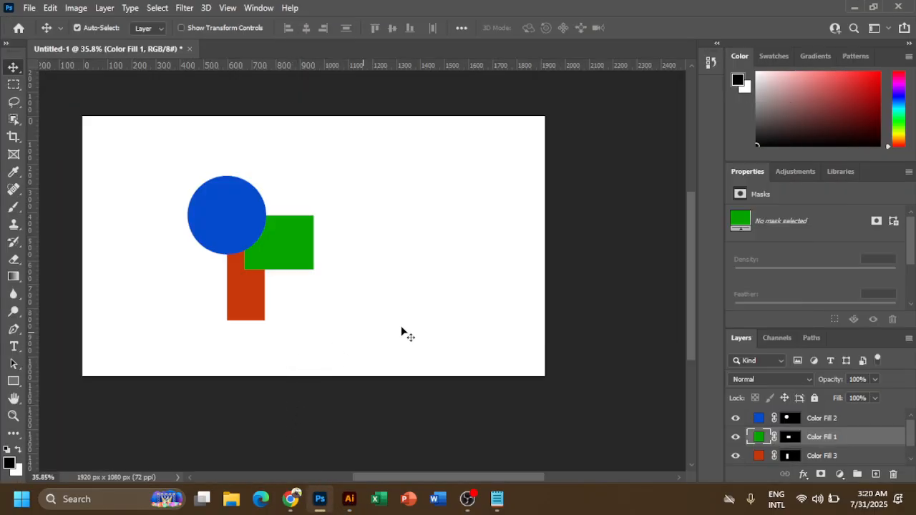
left_click(898, 7)
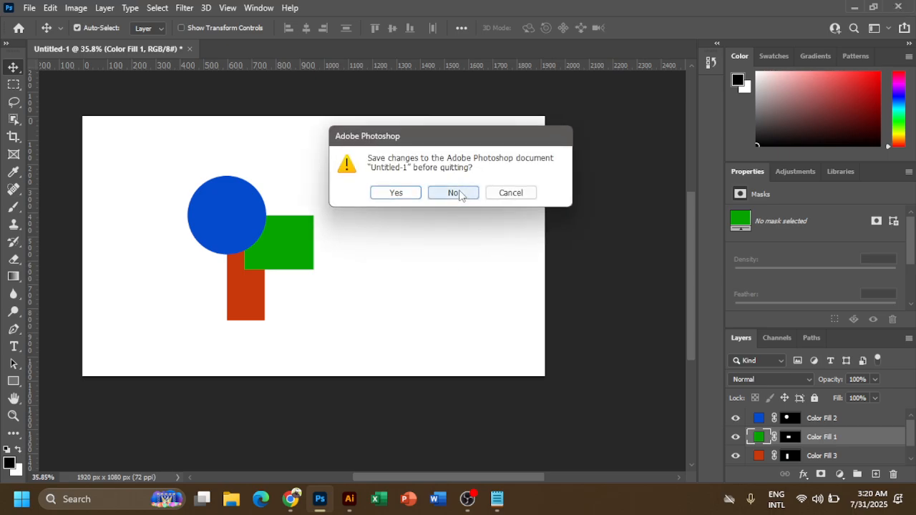
left_click(459, 195)
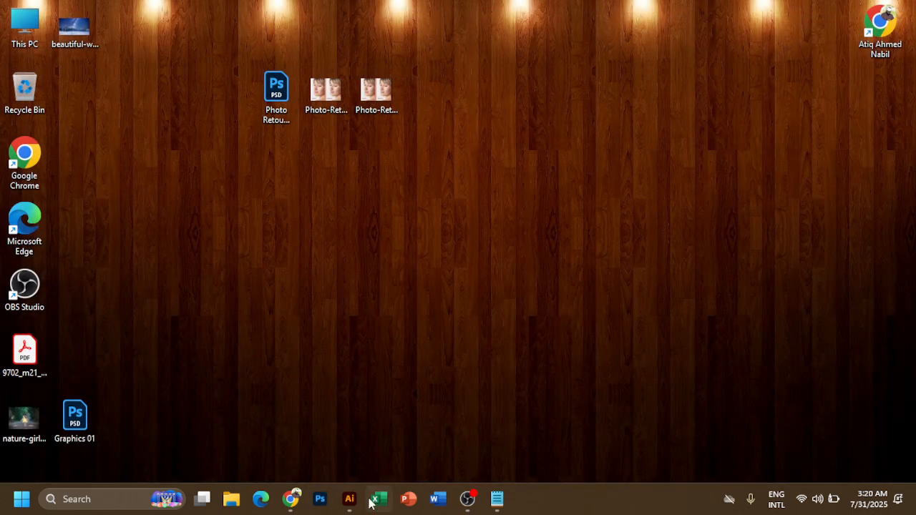
Switch to Illustrator and create a new document from the Web-Large 1920 x 1080 px preset.
left_click(349, 499)
left_click(47, 150)
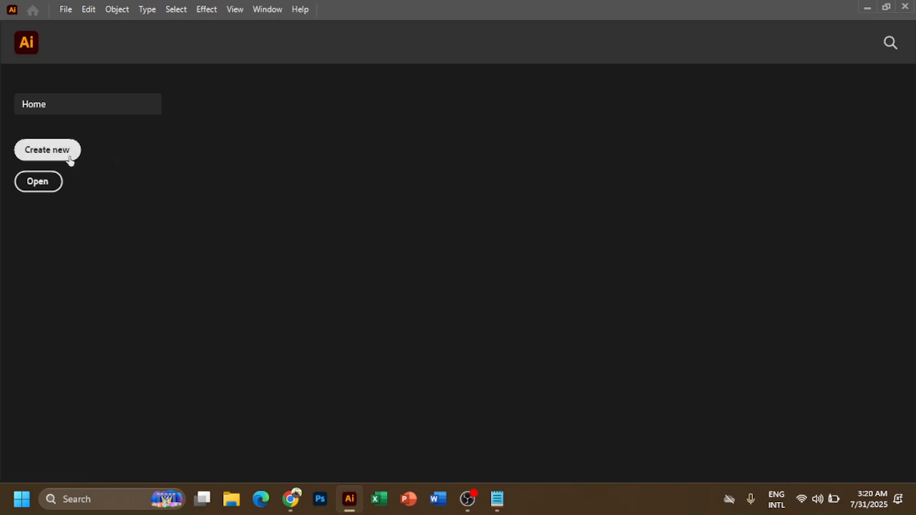
left_click(306, 39)
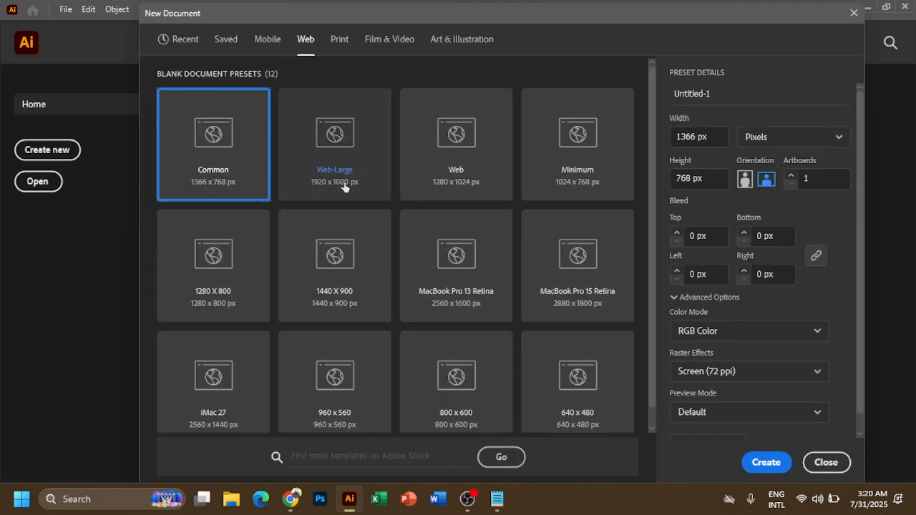
left_click(340, 165)
left_click(761, 460)
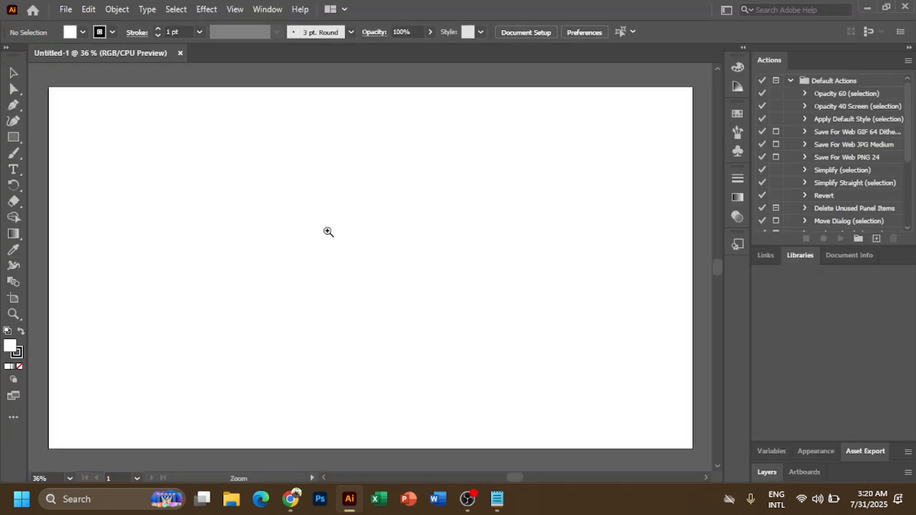
Draw a rectangle outside the artboard, to its upper left, with no stroke and a blue fill.
left_click_drag(271, 229, 270, 228)
left_click(271, 228, "ctrl+alt")
left_click(271, 228, "ctrl+alt")
left_click(271, 228, "ctrl+alt")
left_click_drag(437, 292, 416, 236)
left_click(14, 139)
left_click_drag(103, 135, 218, 210)
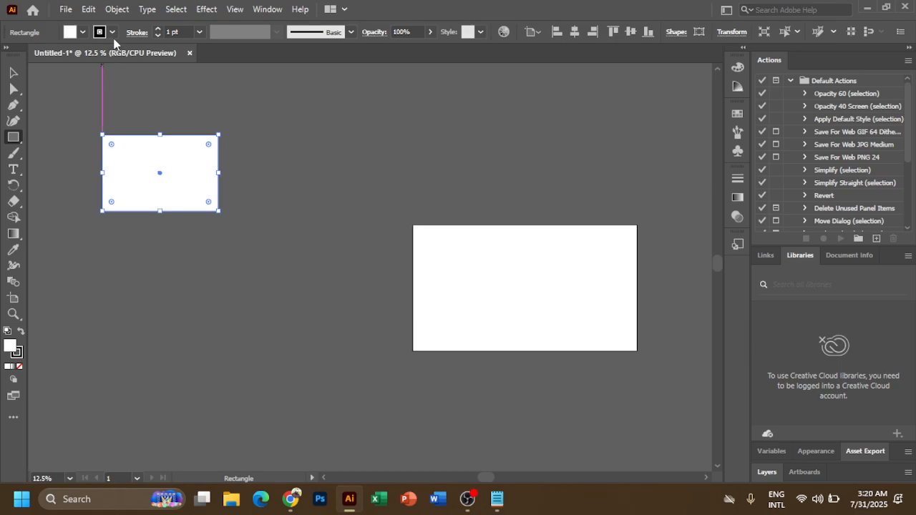
left_click(112, 31)
left_click(10, 56)
left_click(83, 33)
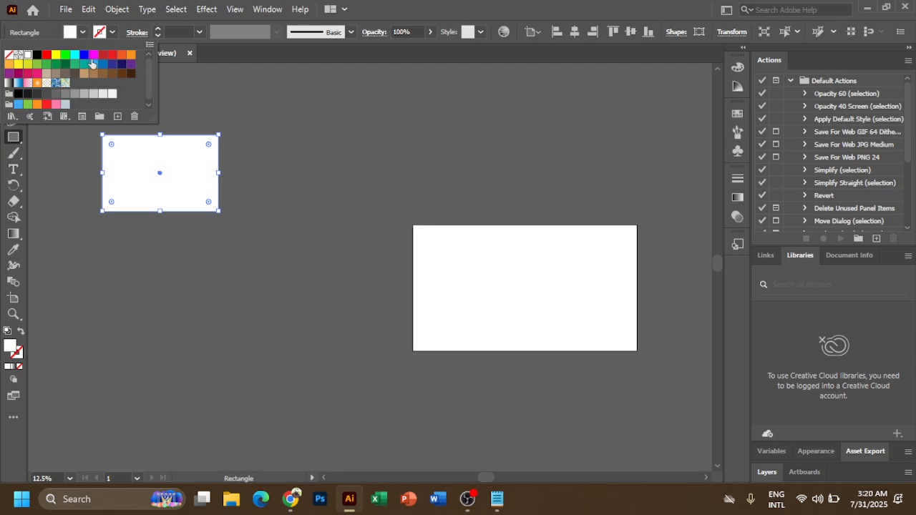
left_click(84, 55)
Draw a circle to the right of the blue rectangle and fill it with green.
left_click_drag(12, 137, 65, 159)
left_click(66, 159)
mouse_move(269, 146)
left_mouse_down()
mouse_move(274, 176)
mouse_move(372, 247)
left_mouse_up()
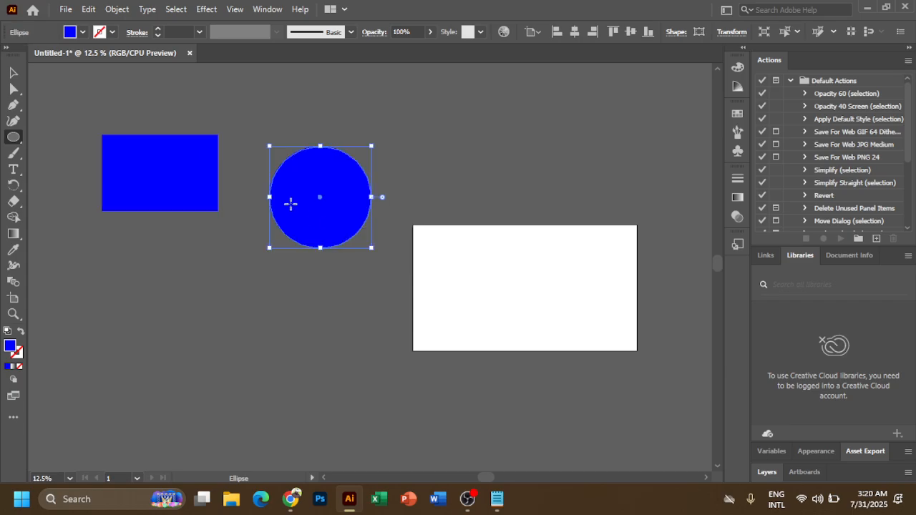
left_click(83, 33)
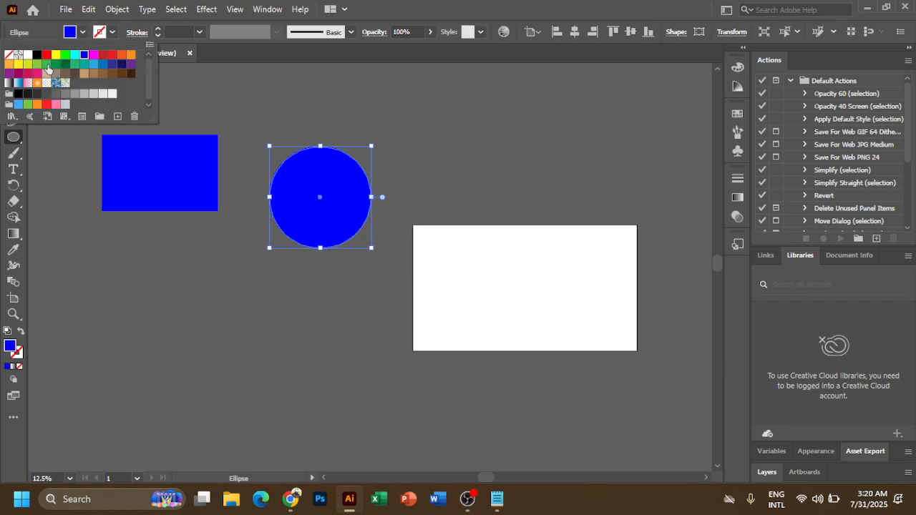
left_click(48, 67)
Draw a slightly rotated hexagon below the blue rectangle with the Polygon tool and fill it with crimson.
left_click(14, 139)
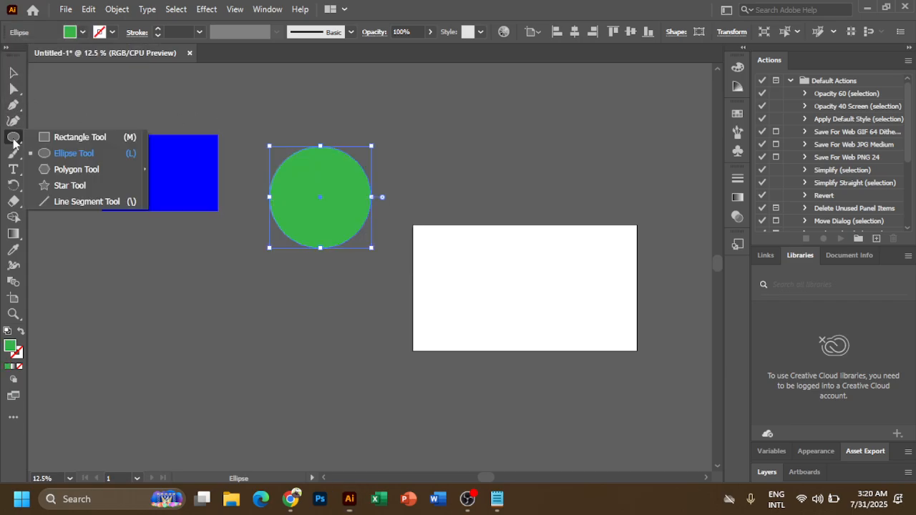
left_click(56, 171)
mouse_move(124, 271)
left_mouse_down()
mouse_move(164, 305)
mouse_move(160, 298)
left_mouse_up()
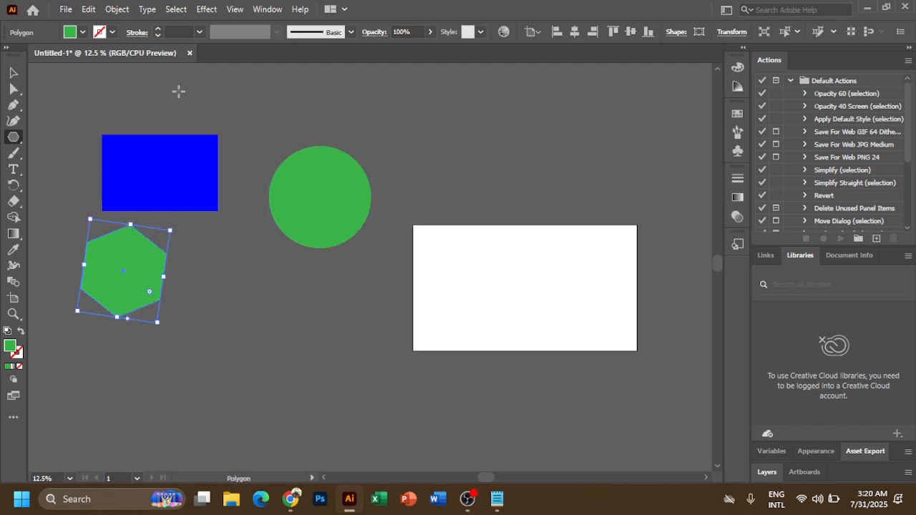
left_click(82, 33)
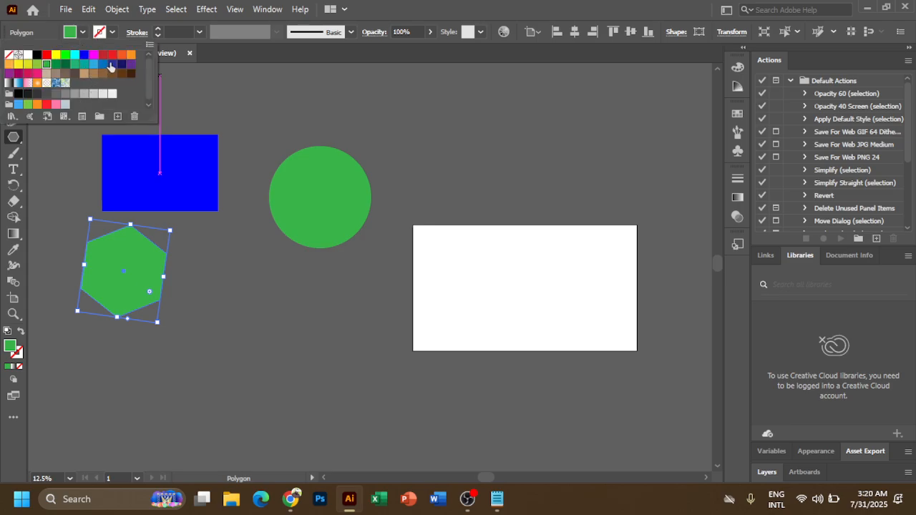
left_click(28, 73)
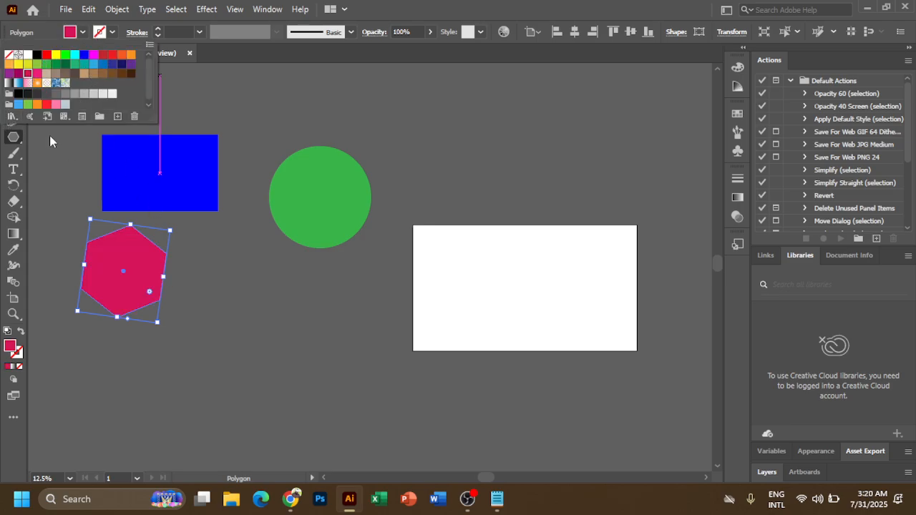
Draw a five-pointed star to the right of the hexagon and fill it with cyan.
left_click(20, 143)
right_click(16, 137)
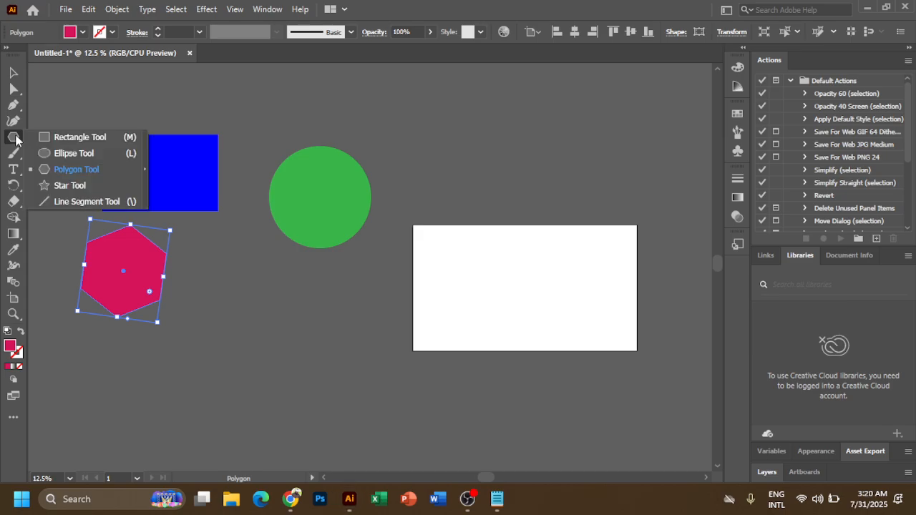
left_click(63, 186)
left_click_drag(219, 288, 265, 330)
left_click(83, 33)
left_click(46, 56)
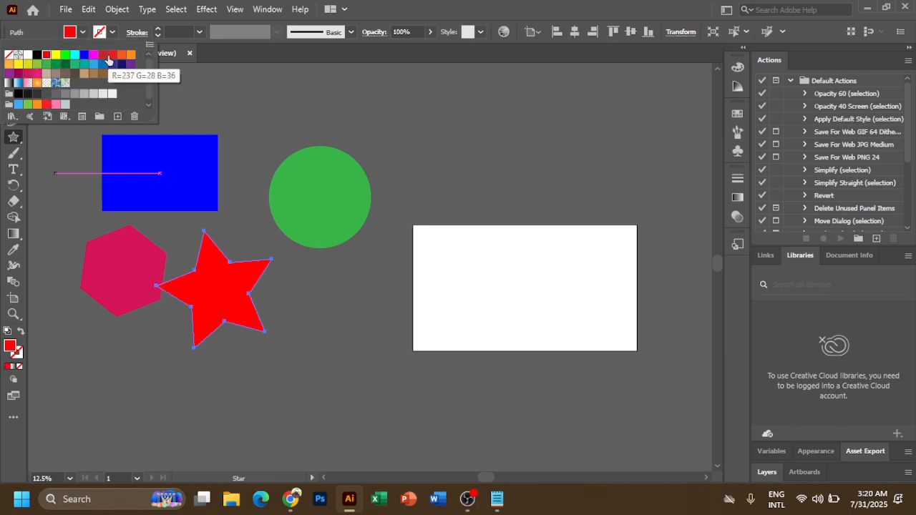
left_click(74, 56)
left_click(285, 115)
Move the blue rectangle up and to the left, and place the crimson hexagon over its lower-right corner.
left_click(13, 73)
key("space")
left_click_drag(319, 198, 425, 257)
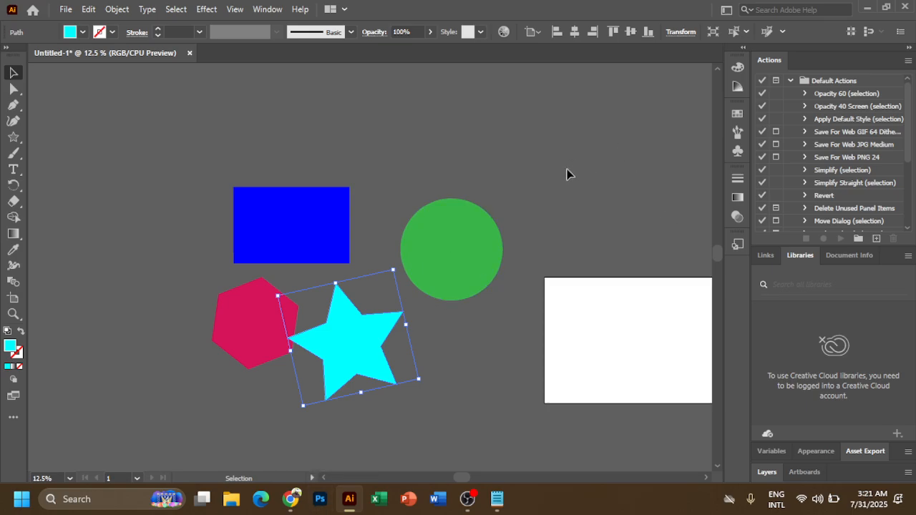
left_click(558, 190)
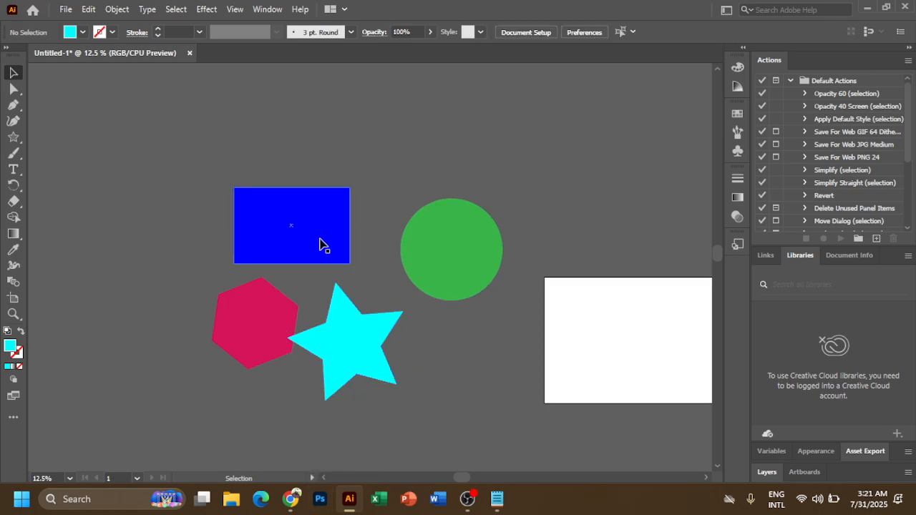
left_click_drag(340, 251, 222, 195)
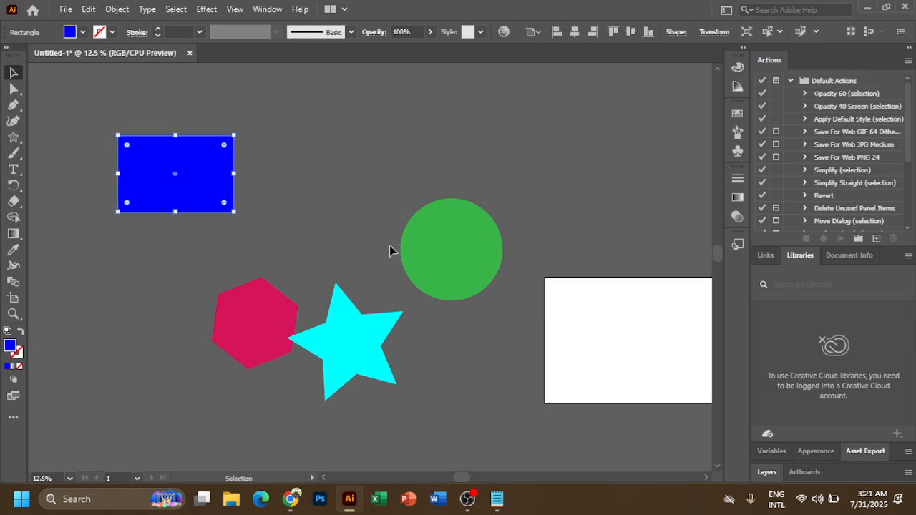
left_click_drag(248, 327, 222, 225)
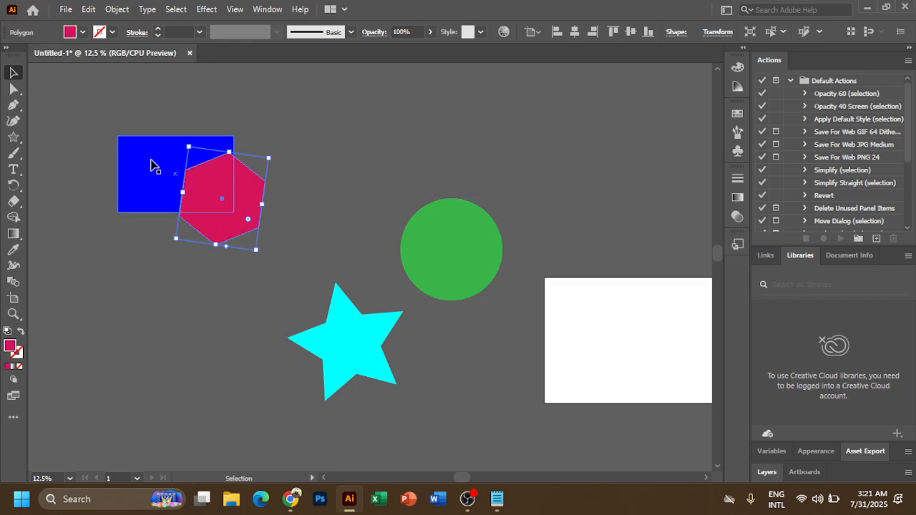
Move the star, circle and rectangle so that rectangle, circle, hexagon and star overlap in a diagonal chain.
left_click_drag(431, 284, 249, 259)
left_click_drag(302, 234, 425, 209)
left_click_drag(367, 357, 276, 241)
left_click_drag(344, 226, 277, 181)
left_click_drag(146, 180, 104, 151)
left_click_drag(266, 150, 186, 155)
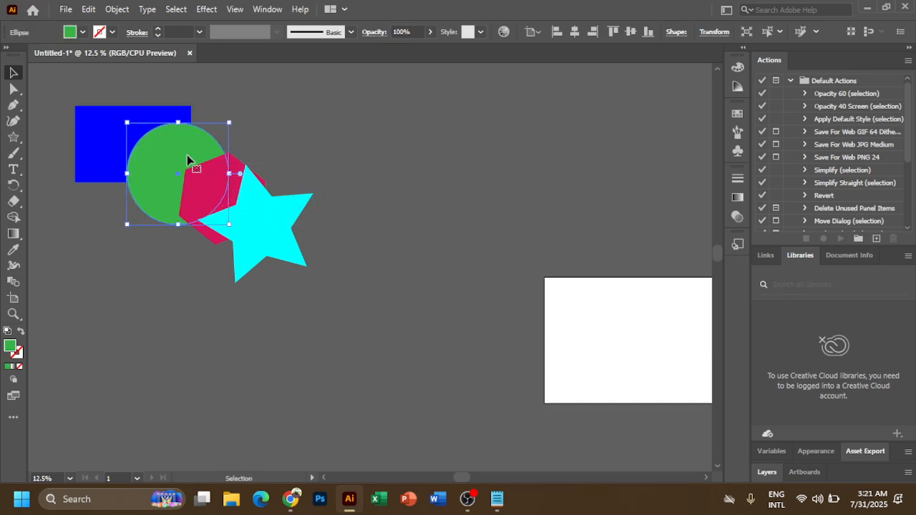
left_click(222, 182)
left_click(392, 351)
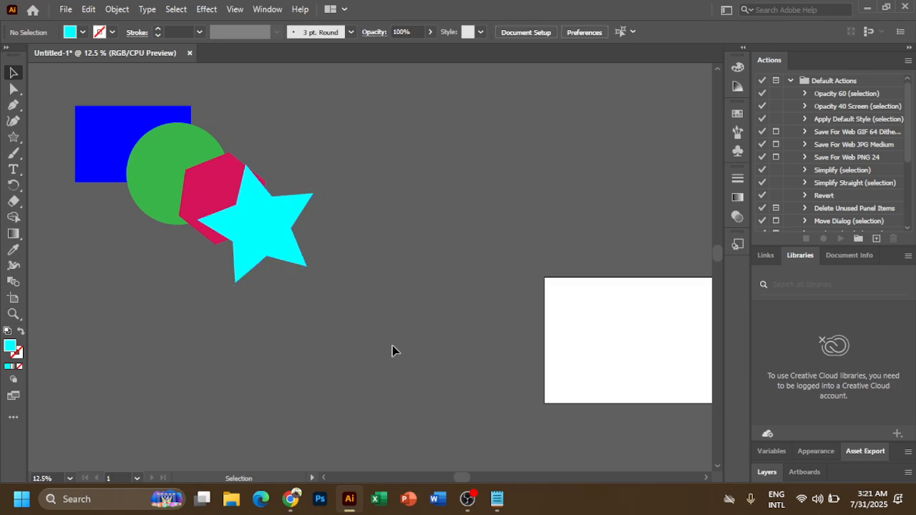
Bring the blue rectangle to the front of all the other shapes.
left_click(91, 144)
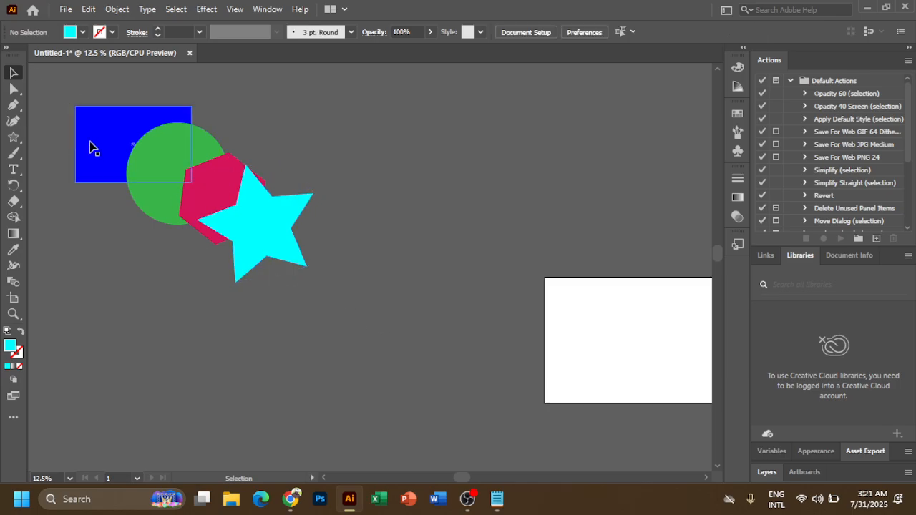
left_click(198, 299)
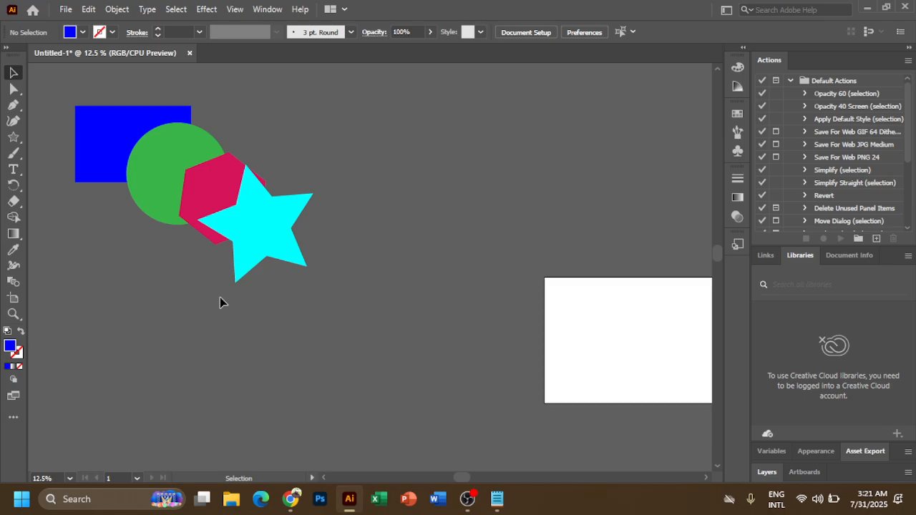
left_click(106, 147)
right_click(108, 147)
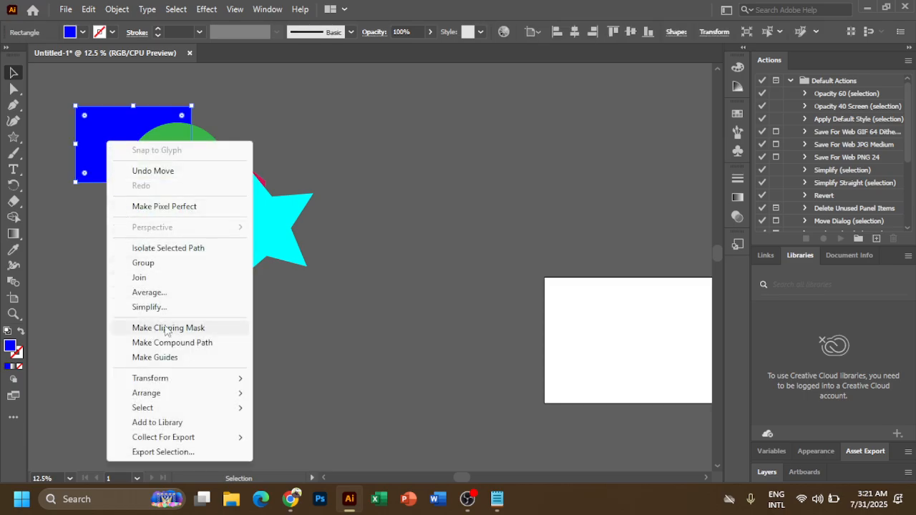
mouse_move(164, 395)
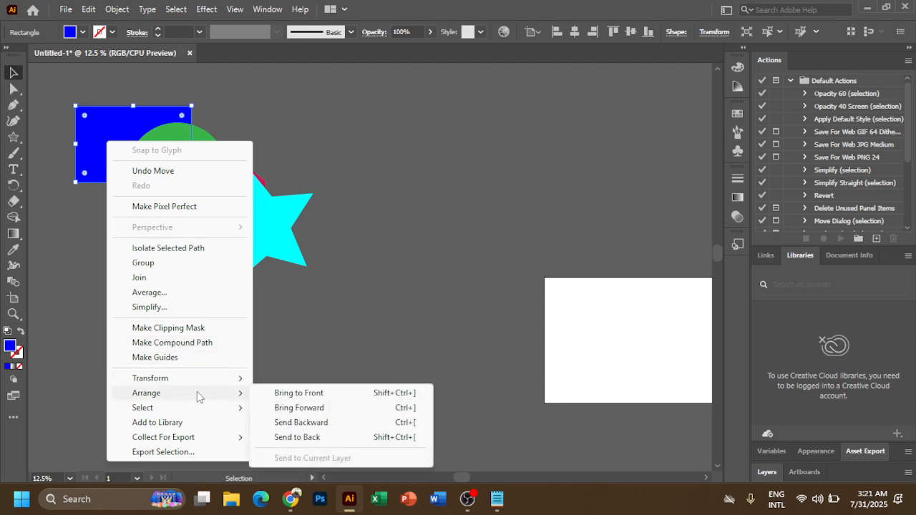
left_click(293, 396)
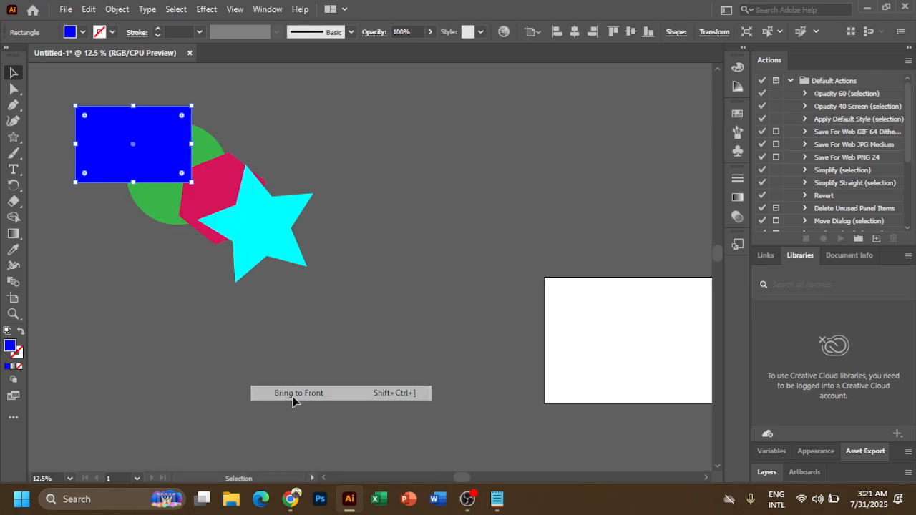
Undo bringing the blue rectangle to the front and deselect the shapes.
left_click_drag(278, 258, 317, 285)
key("ctrl+z")
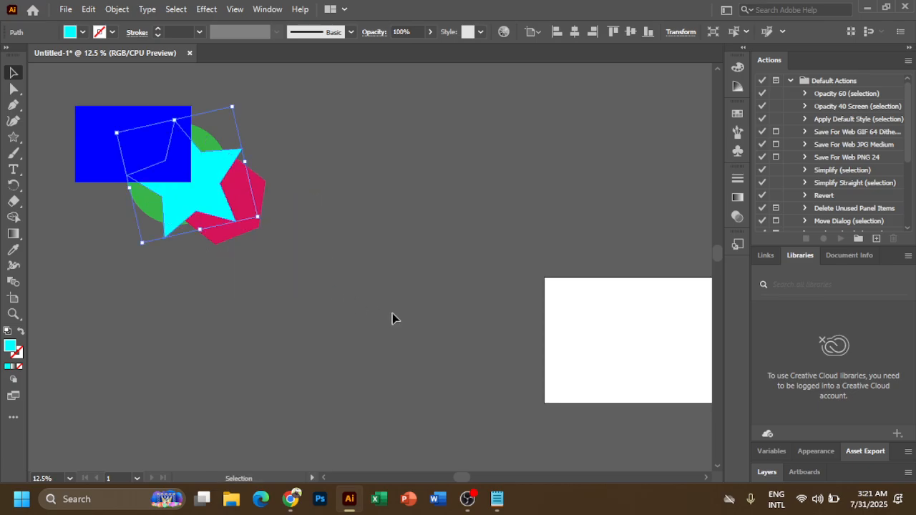
key("ctrl+shift+z")
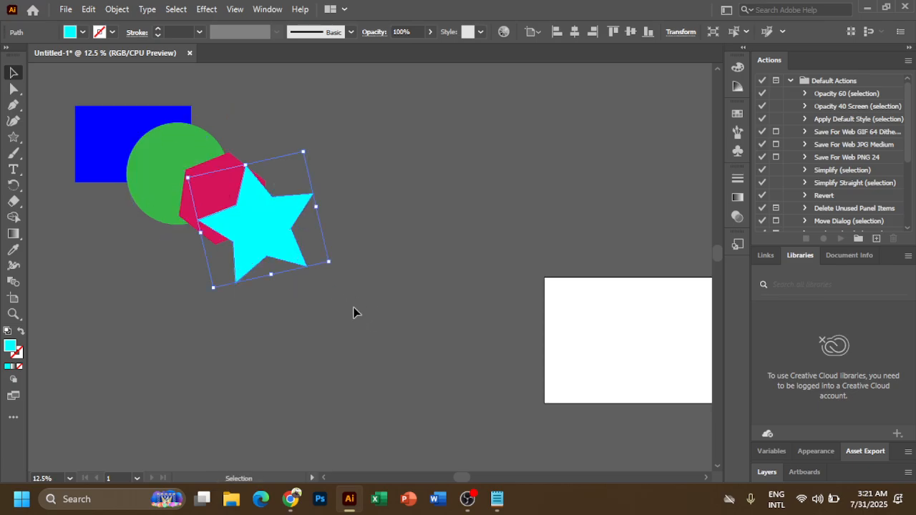
left_click(354, 311)
Bring the blue rectangle forward one level, above the green circle, and shift the crimson hexagon slightly up and left over it.
left_click(93, 131)
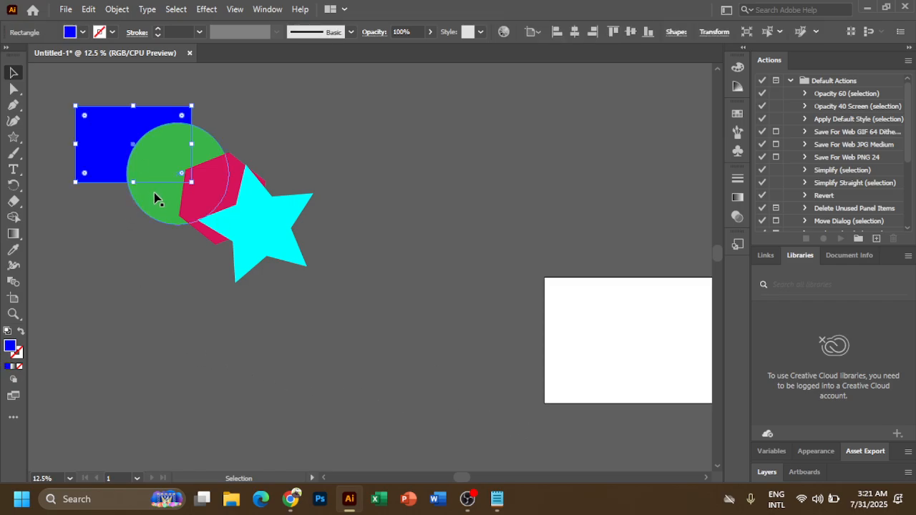
right_click(101, 139)
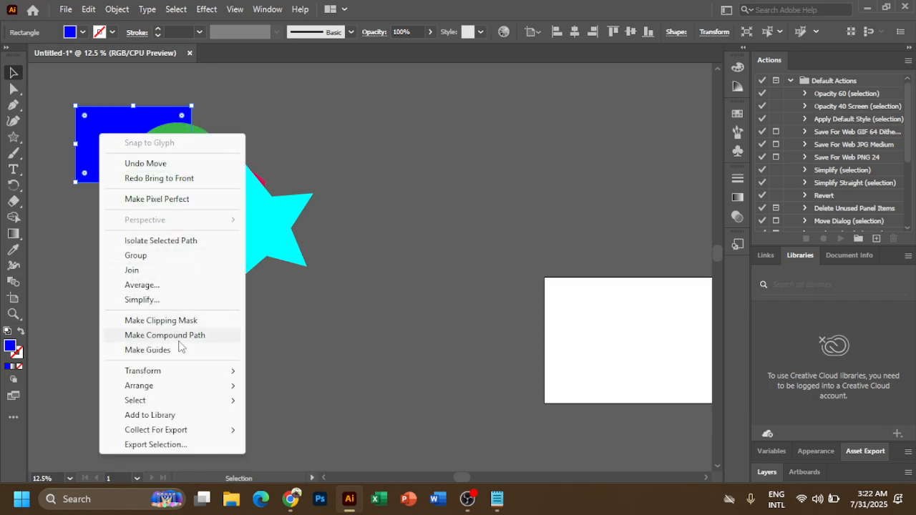
mouse_move(179, 389)
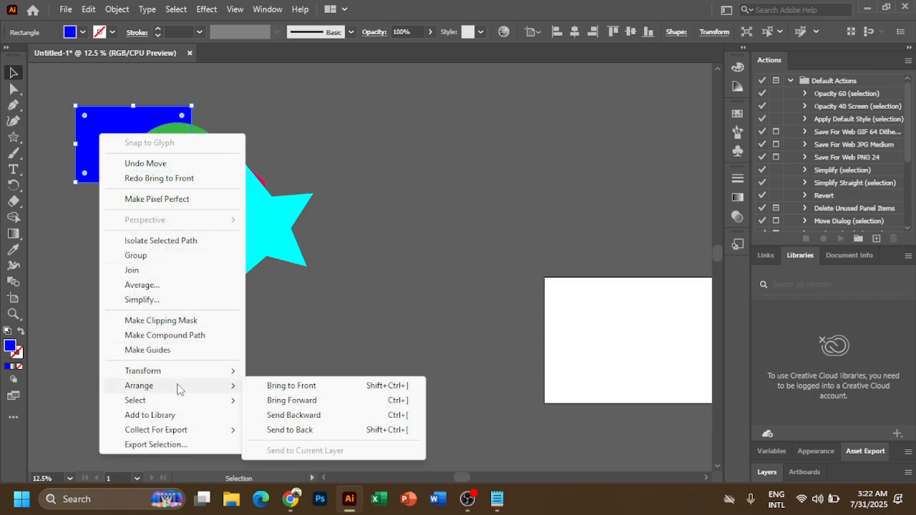
left_click(271, 401)
left_click_drag(211, 189, 201, 181)
left_click(204, 138)
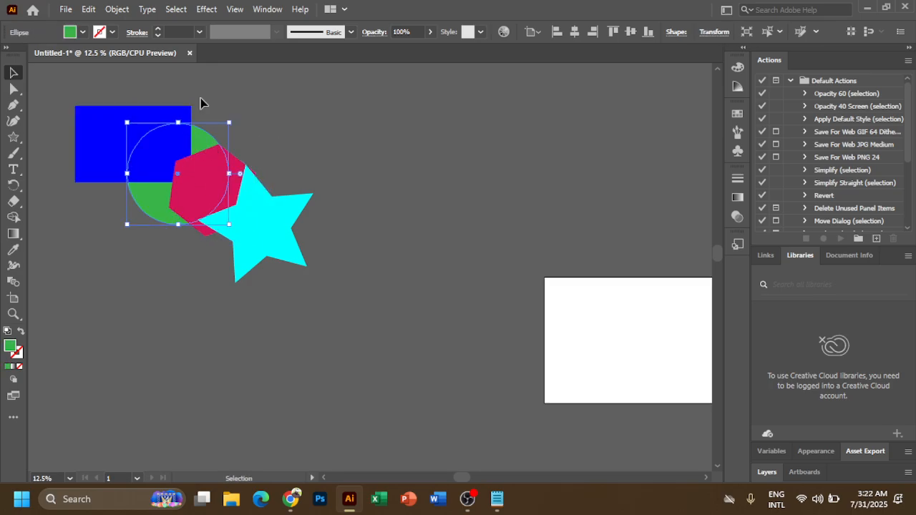
left_click(269, 69)
Bring the blue rectangle forward one more level, above the crimson hexagon, and nudge the cyan star slightly to the left.
right_click(121, 130)
left_click(72, 128)
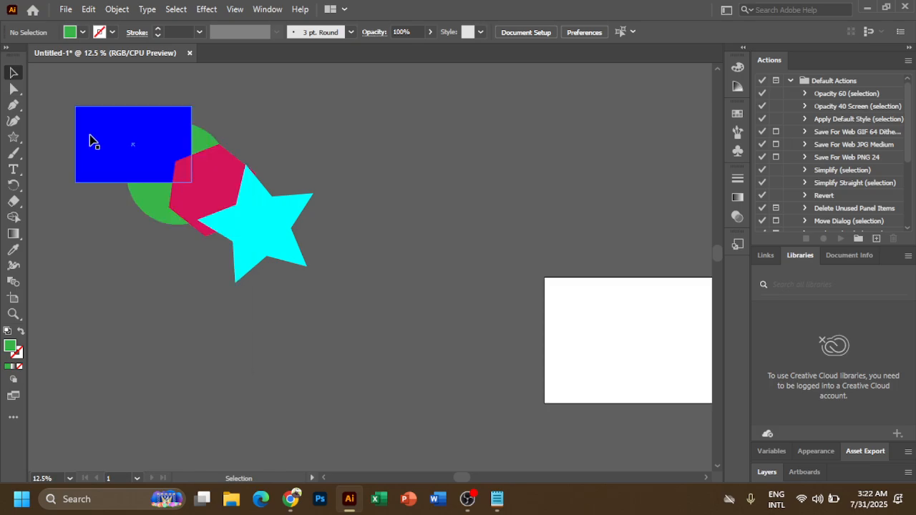
right_click(90, 136)
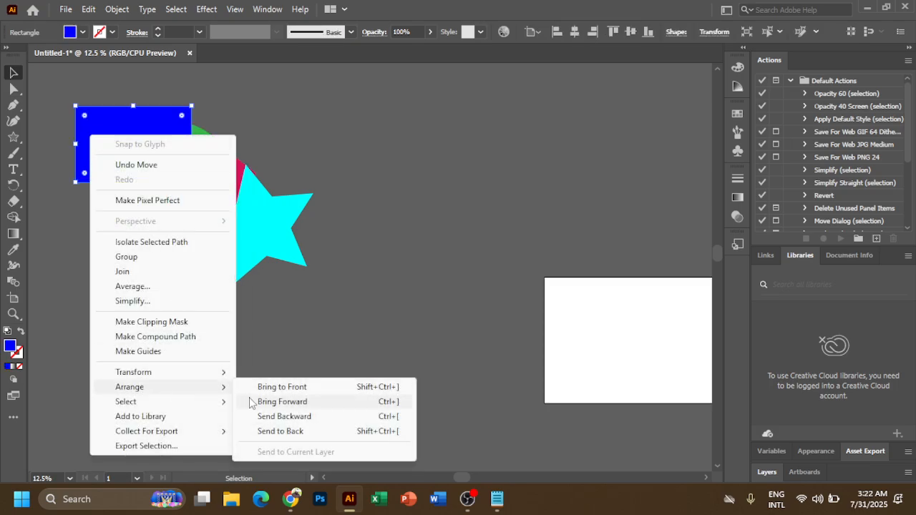
left_click(250, 402)
left_click(211, 168)
left_click_drag(262, 231, 246, 209)
Bring the blue rectangle to the front and move it down so it overlaps the circle, hexagon and star.
left_click(147, 153)
right_click(110, 133)
mouse_move(224, 390)
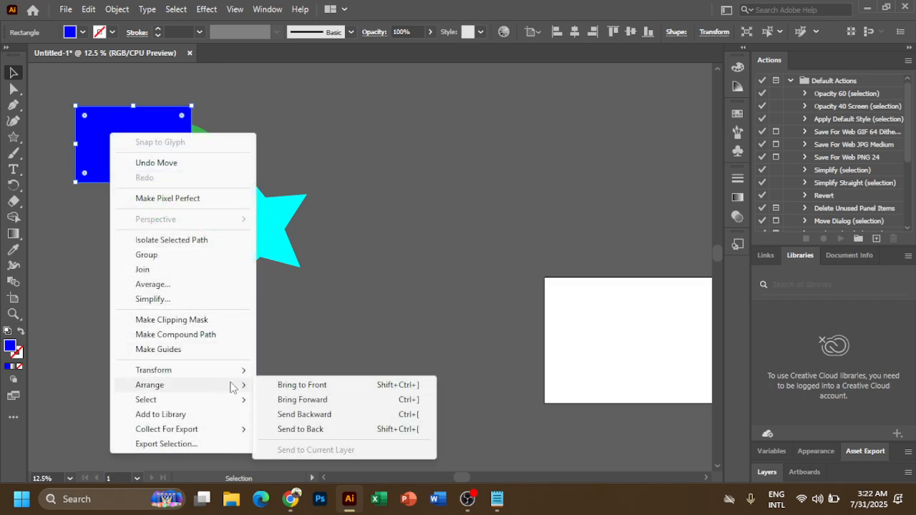
left_click(301, 386)
left_click_drag(114, 167, 149, 247)
left_click(257, 351)
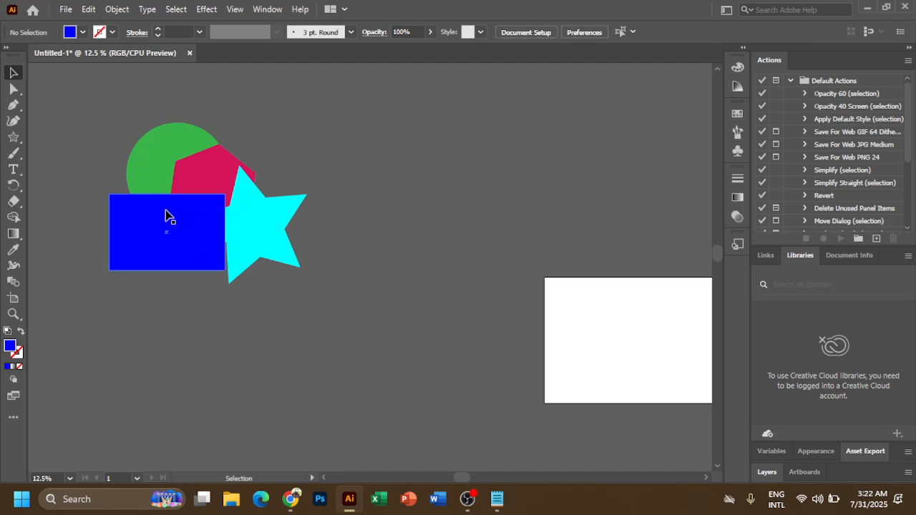
Send the blue rectangle to the back, behind the circle, hexagon and star.
left_click(187, 255)
right_click(184, 248)
mouse_move(272, 416)
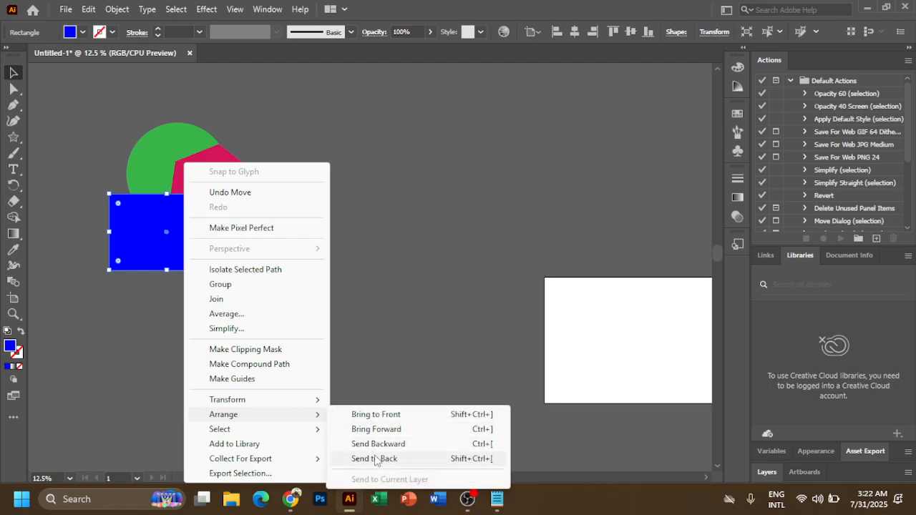
left_click(375, 459)
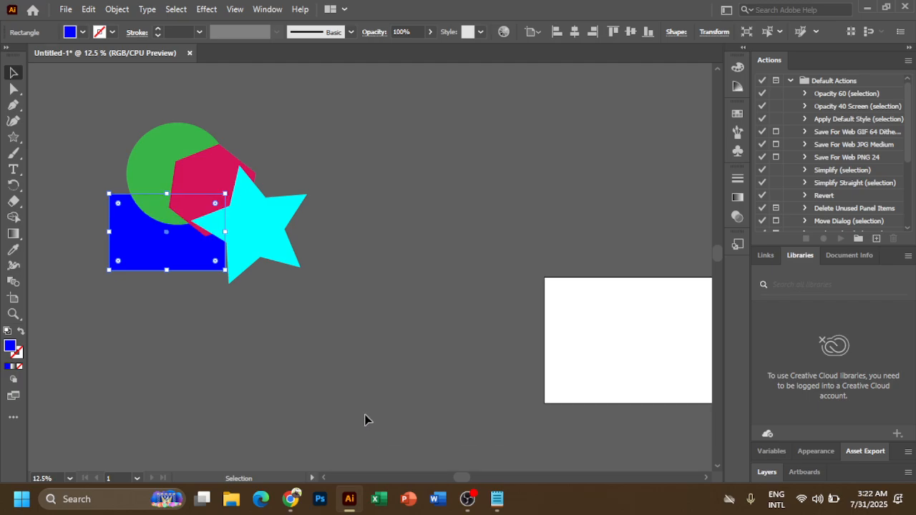
Delete all four overlapping shapes from the canvas.
left_click(370, 386)
left_click_drag(60, 106, 393, 363)
key("Delete")
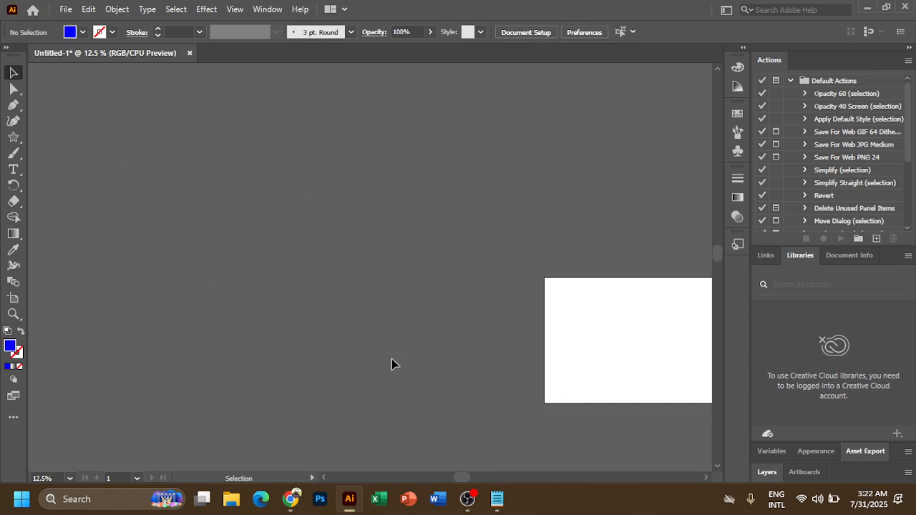
Switch to the syllabus PDF in Chrome, review the grouping or merging tools list, and return to Illustrator.
left_click(290, 499)
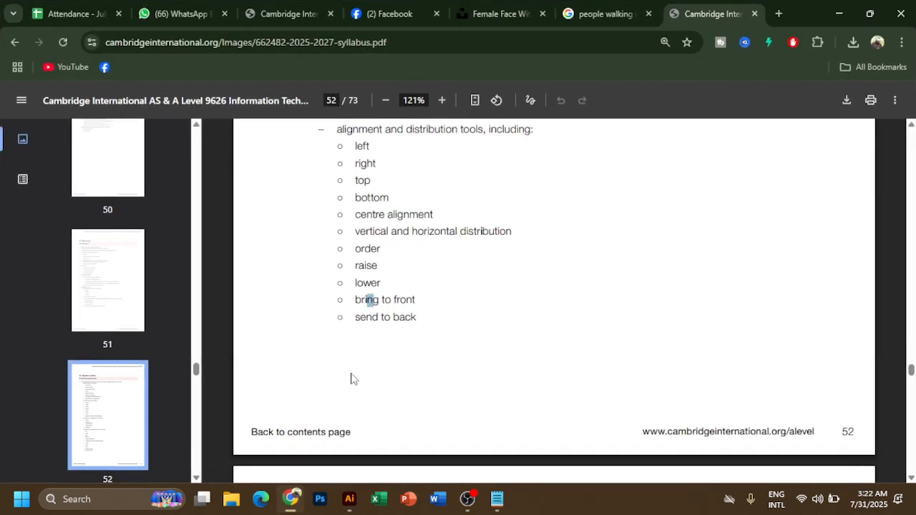
scroll(388, 255, "up", 2)
scroll(389, 255, "up", 1)
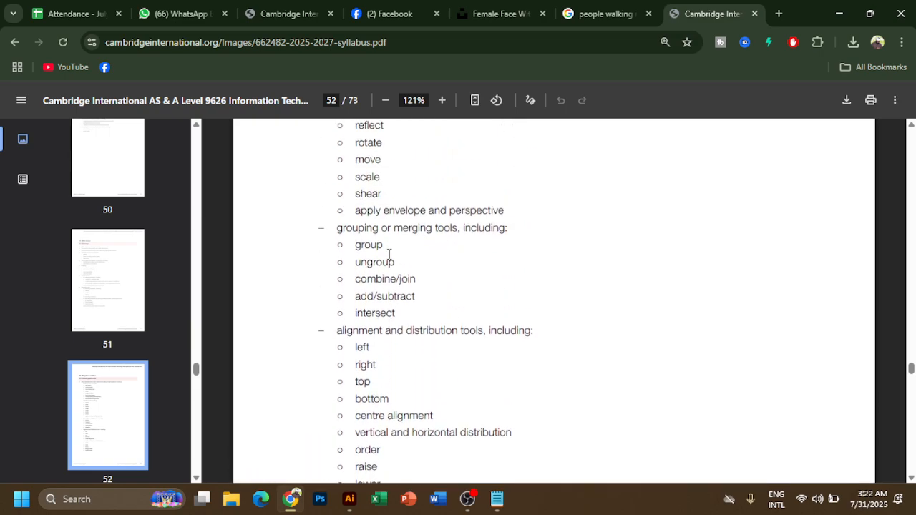
left_click(843, 14)
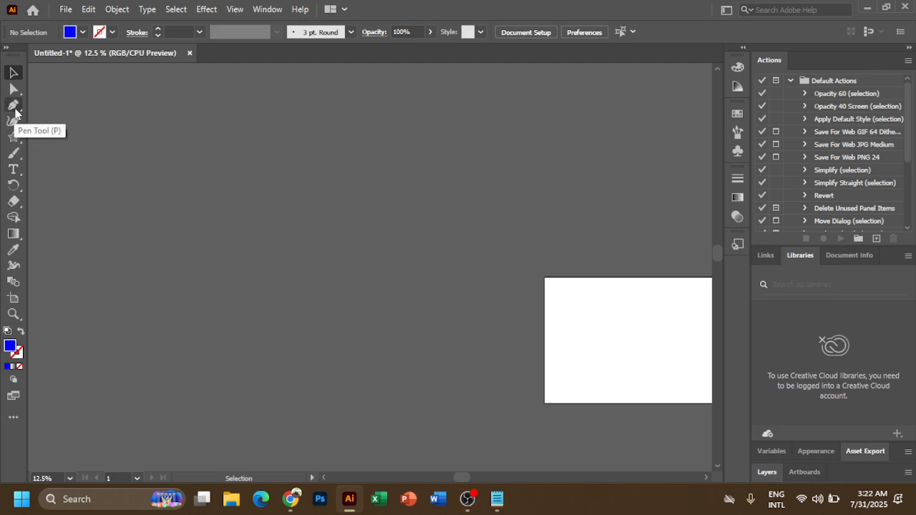
Draw a blue circle left of the artboard and duplicate it twice, placing one copy beside it and one below.
left_click(13, 137)
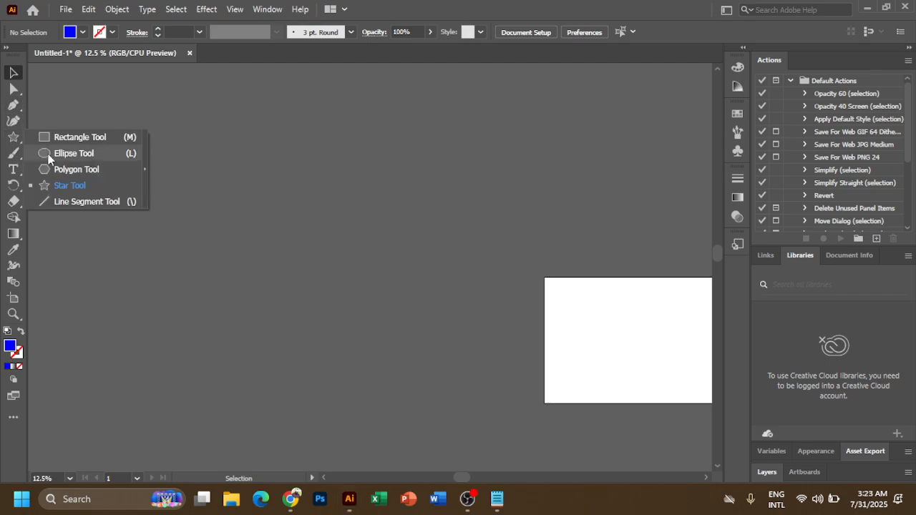
left_click(48, 154)
left_click_drag(155, 104, 267, 216)
left_click(13, 73)
left_click_drag(243, 187, 393, 196)
left_click_drag(393, 196, 324, 315)
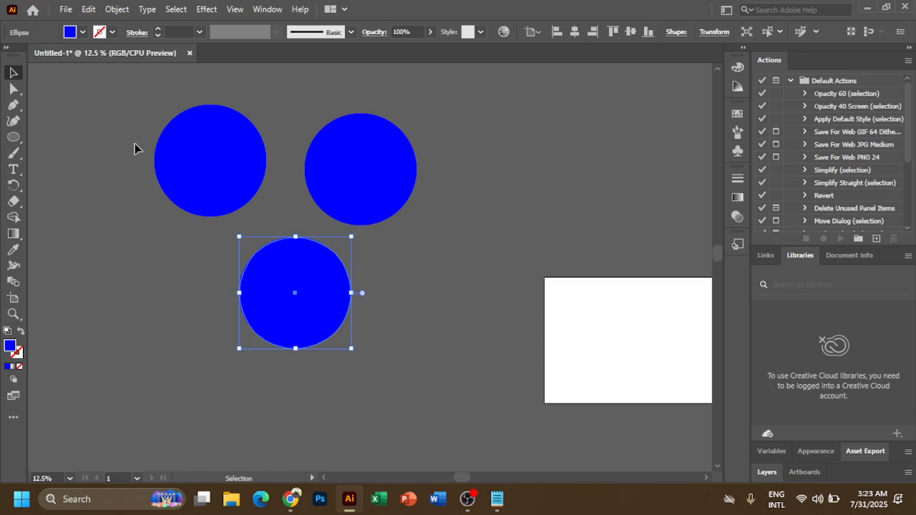
Fill the upper-left circle with green and the lower circle with red.
left_click(161, 152)
left_click(83, 34)
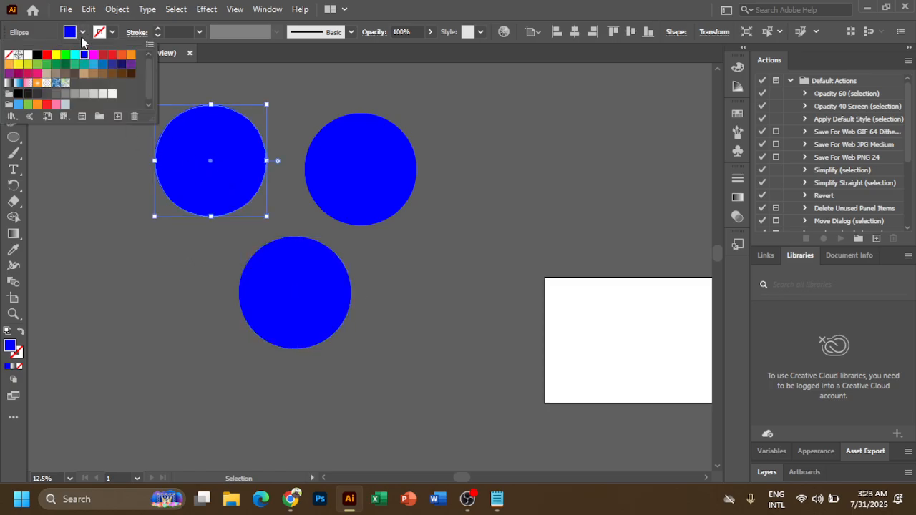
left_click(83, 63)
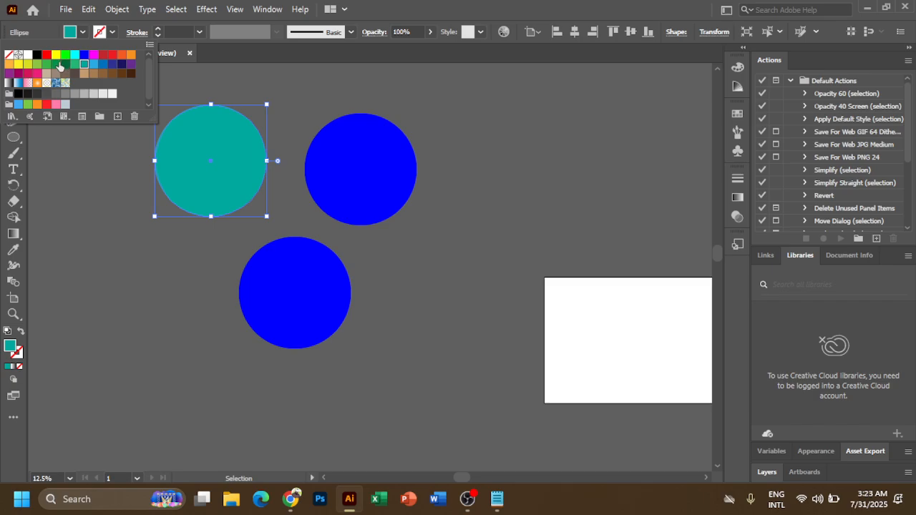
left_click(61, 64)
left_click(295, 326)
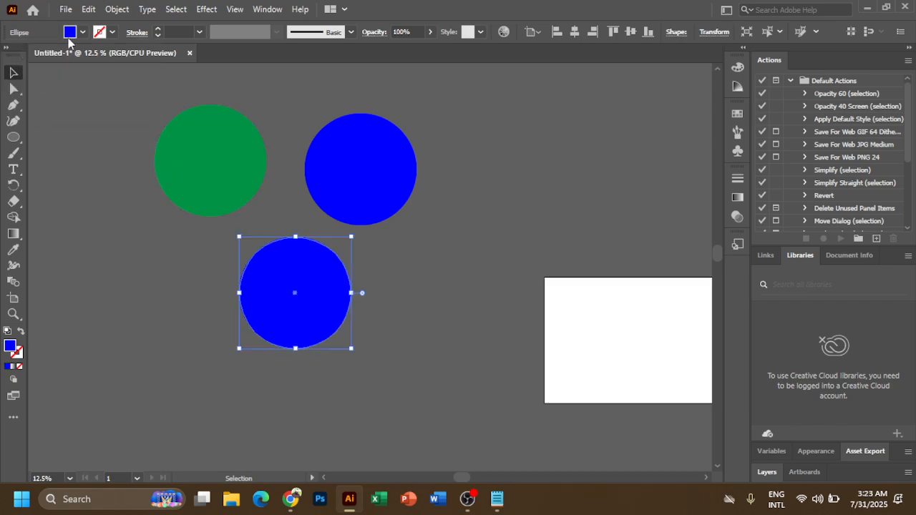
left_click(82, 32)
left_click(106, 63)
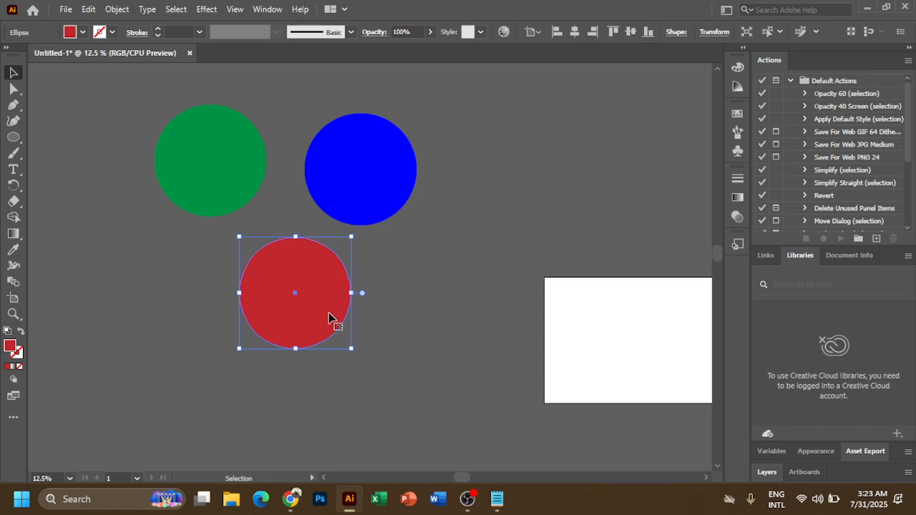
Enlarge all three circles together to about 1137 px wide and move the blue and red ones so all three overlap.
left_click_drag(478, 363, 84, 80)
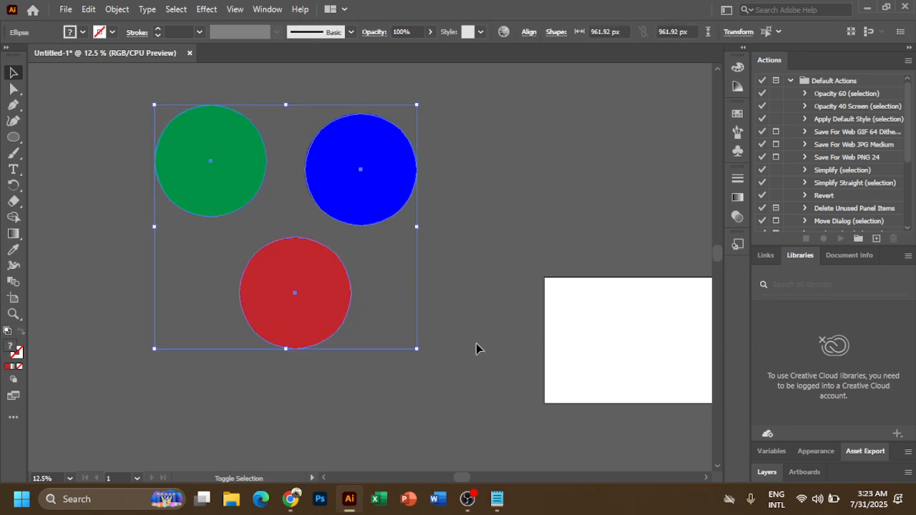
left_click_drag(417, 348, 466, 393)
left_click(494, 276)
left_click_drag(389, 216, 303, 206)
left_click(456, 191)
left_click_drag(302, 357, 265, 278)
left_click(455, 262)
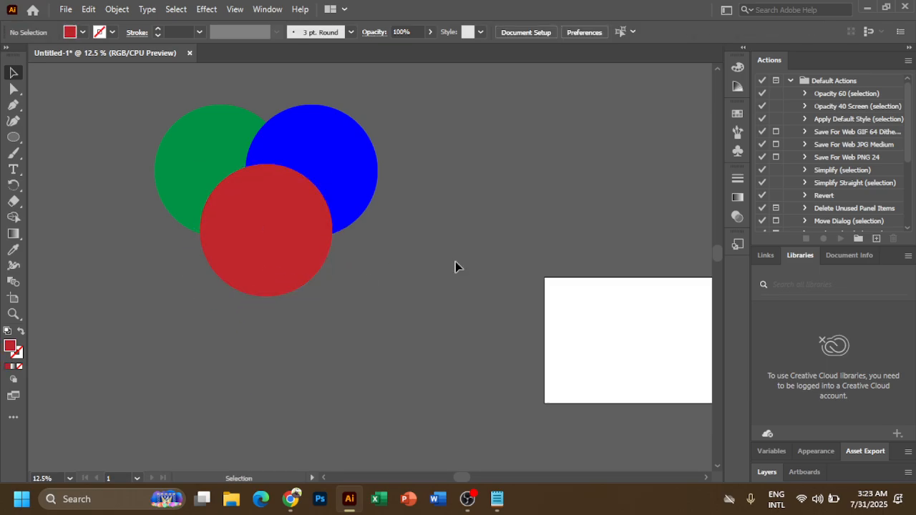
Reduce the opacity of all three circles to 53%.
left_click(282, 116)
left_click_drag(113, 106, 334, 272)
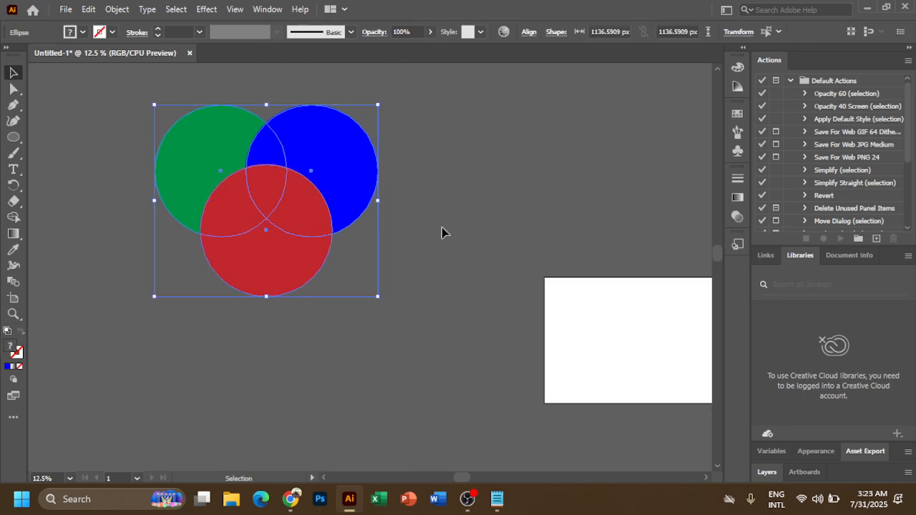
left_click(421, 34)
left_click(430, 31)
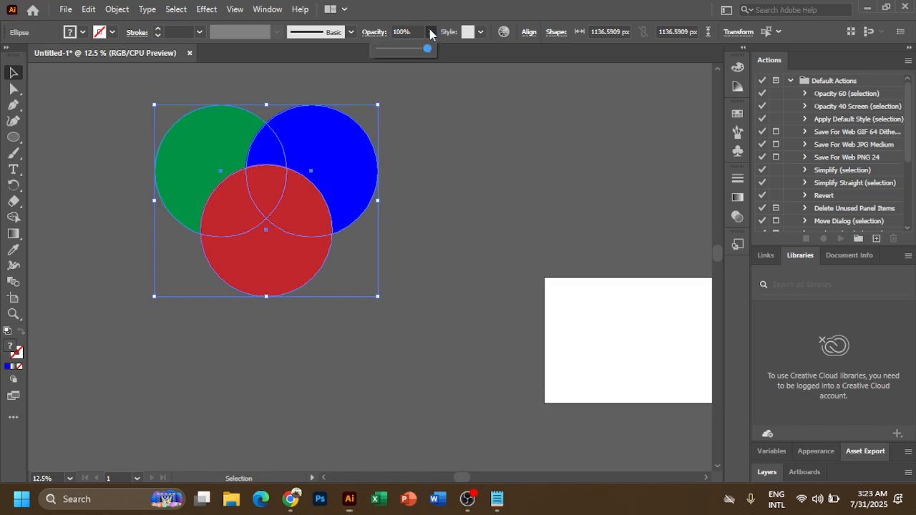
left_click_drag(430, 48, 407, 54)
left_click(473, 155)
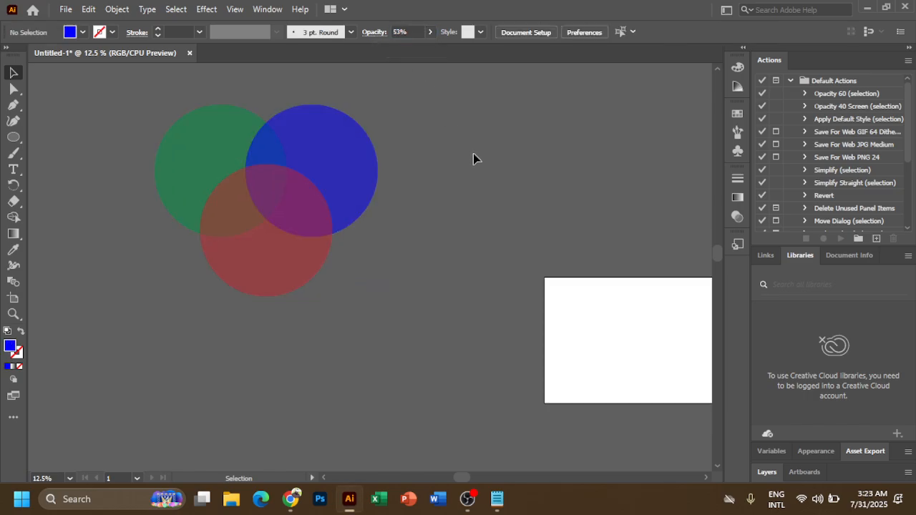
Examine the overlapping regions of the three semi-transparent circles up close.
key("ctrl+space")
left_click_drag(235, 153, 266, 166)
left_click(396, 230, "ctrl+alt")
left_click(396, 230, "ctrl+alt")
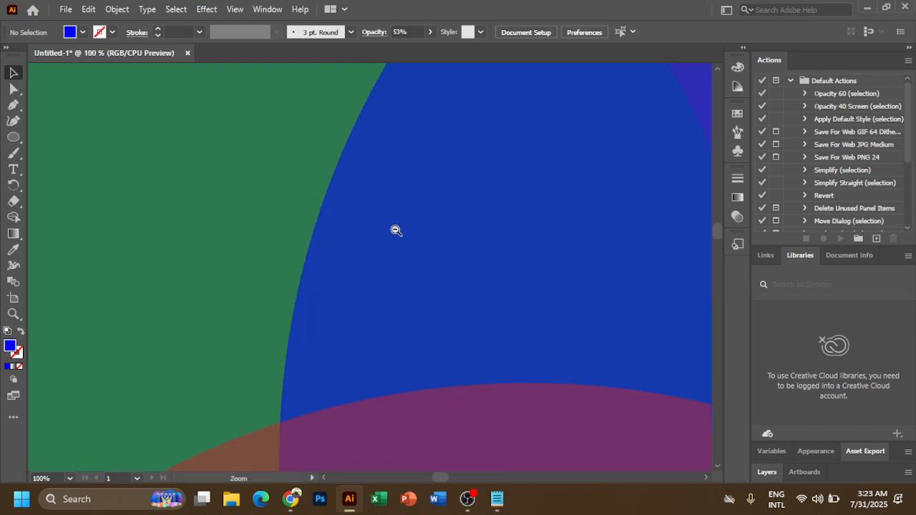
left_click(396, 230, "ctrl+alt")
left_click(396, 230, "ctrl+alt")
left_click(396, 230, "ctrl+alt")
left_click(396, 230, "ctrl+alt")
left_click(395, 229, "ctrl+alt")
left_click(396, 230, "ctrl+alt")
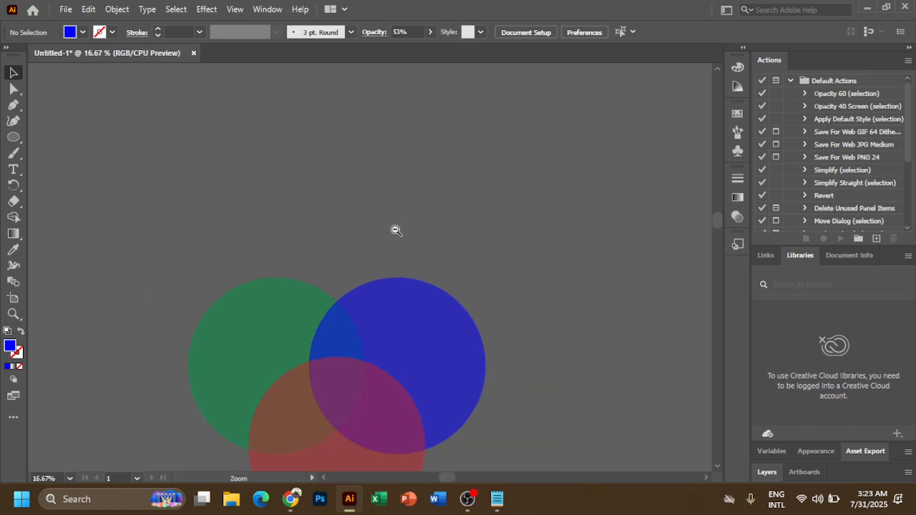
left_click(396, 230, "ctrl+alt")
left_click_drag(358, 374, 325, 218)
left_click_drag(272, 195, 319, 185)
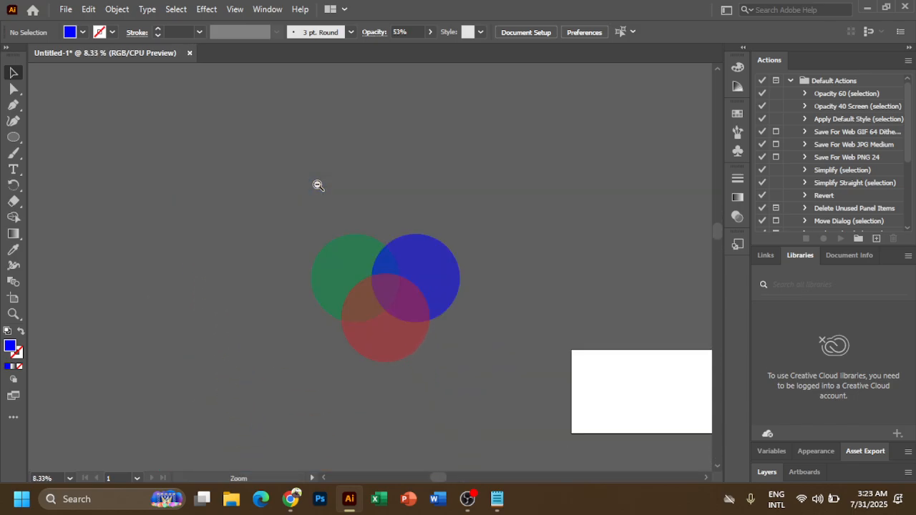
left_click(388, 281, "ctrl")
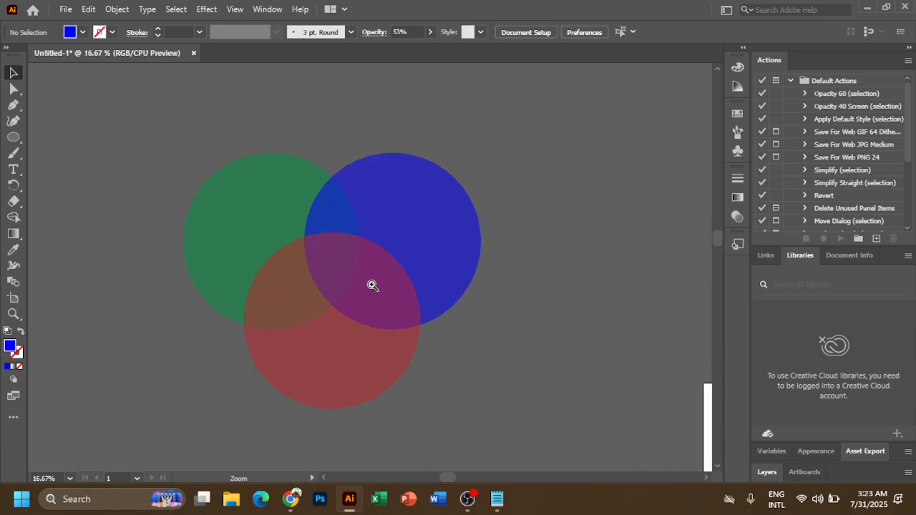
Move the red circle slightly down and remove the non-overlapping part of the green circle with the Shape Builder tool.
left_click_drag(333, 360, 334, 368)
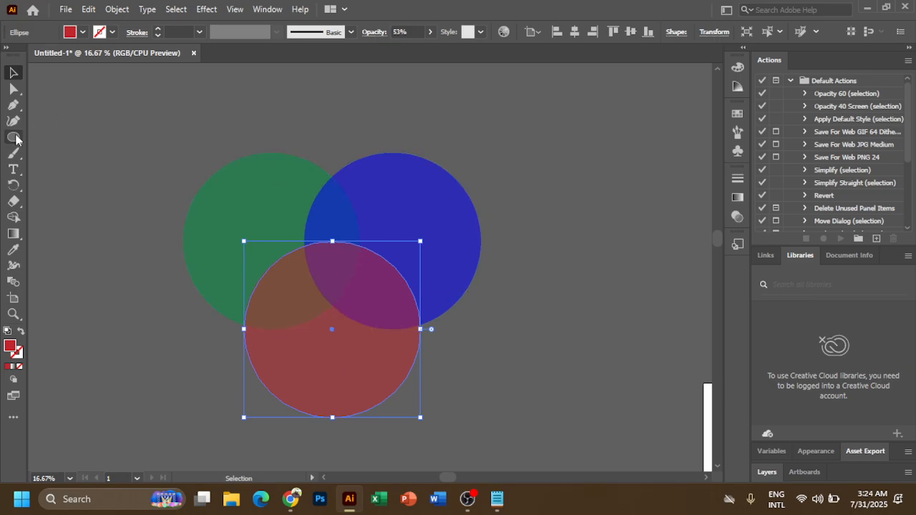
left_click_drag(94, 110, 560, 446)
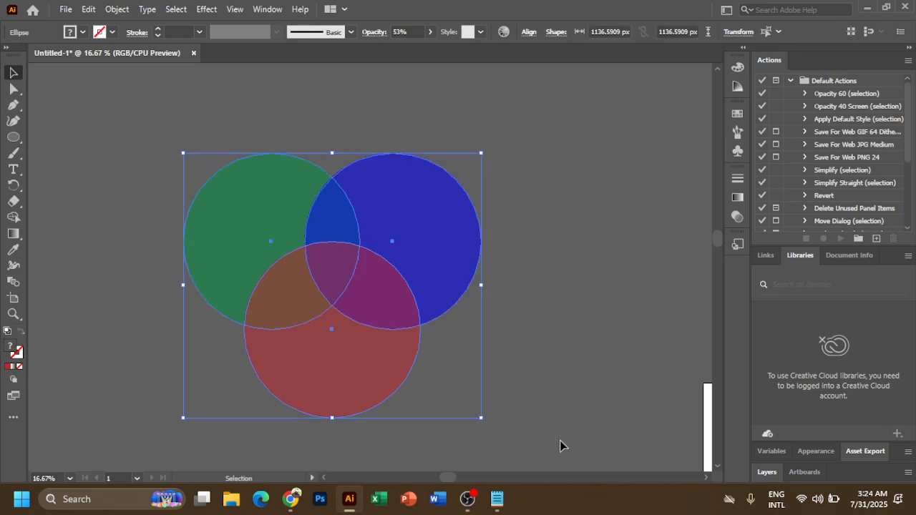
left_click(14, 217)
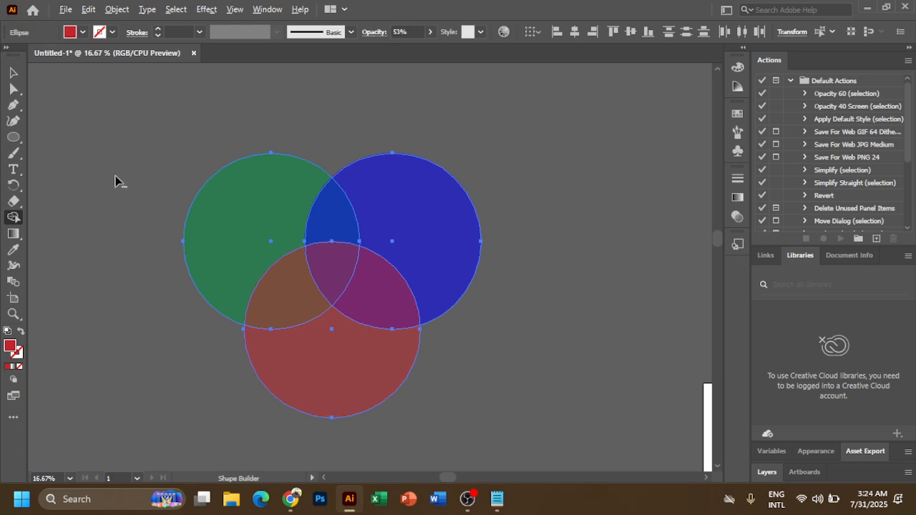
left_click(243, 228, "alt")
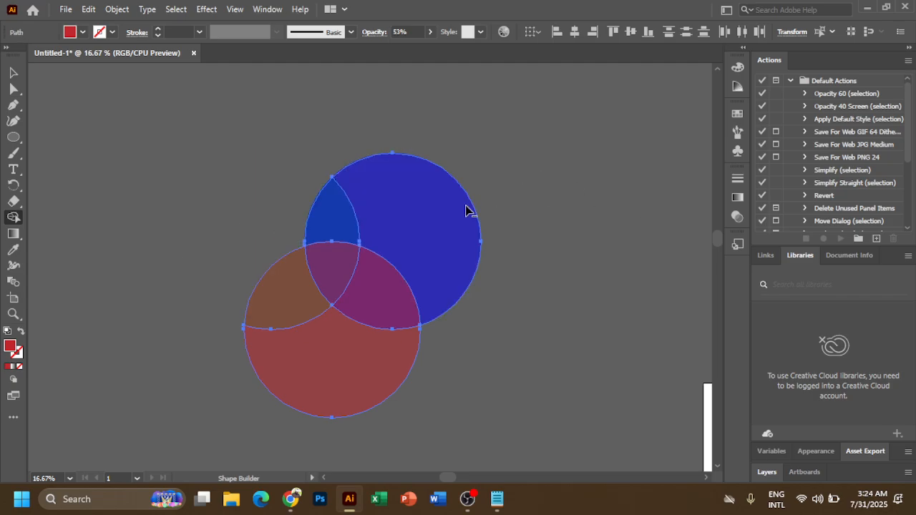
Remove the non-overlapping parts of the blue and red circles with the Shape Builder tool.
left_click(448, 243, "alt")
left_click(372, 375, "alt")
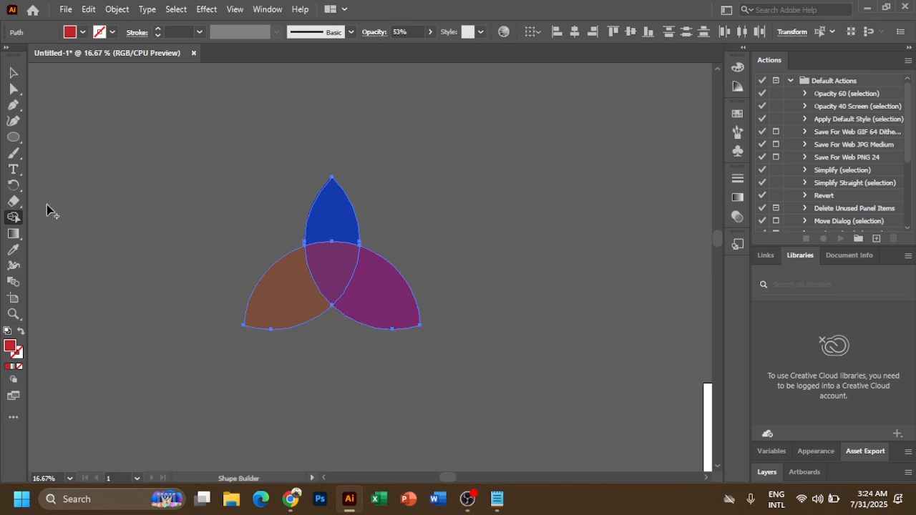
left_click(13, 73)
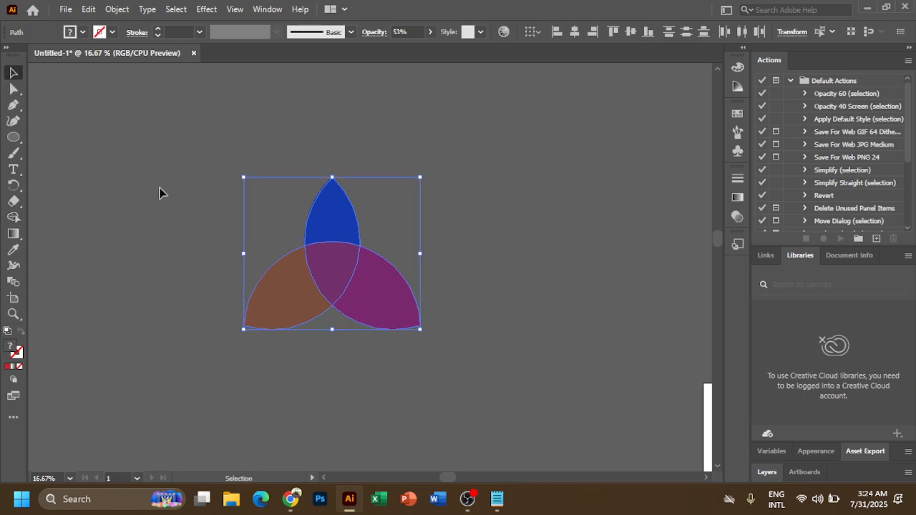
Spread the red, blue and green pieces apart to inspect each remaining shape, and undo the moves.
left_click(160, 190)
left_click_drag(356, 286, 298, 361)
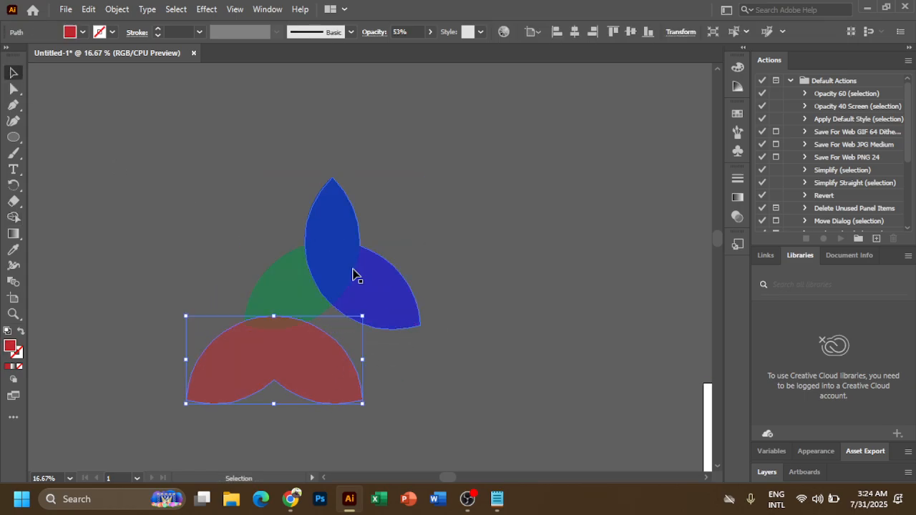
left_click_drag(372, 301, 483, 261)
left_click_drag(294, 287, 244, 247)
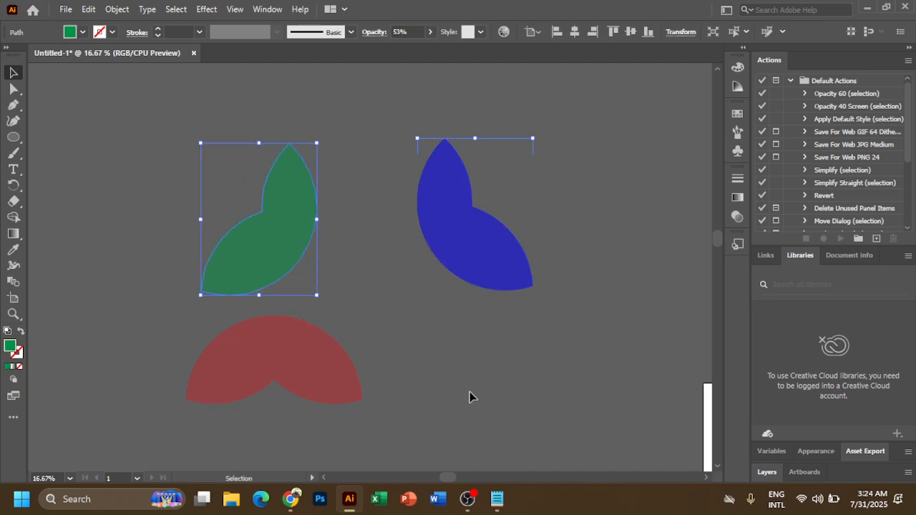
key("a")
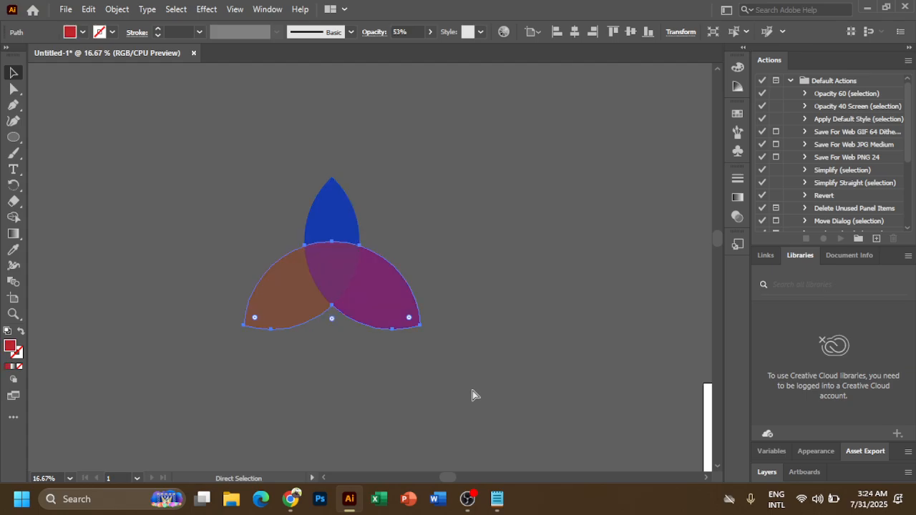
key("v")
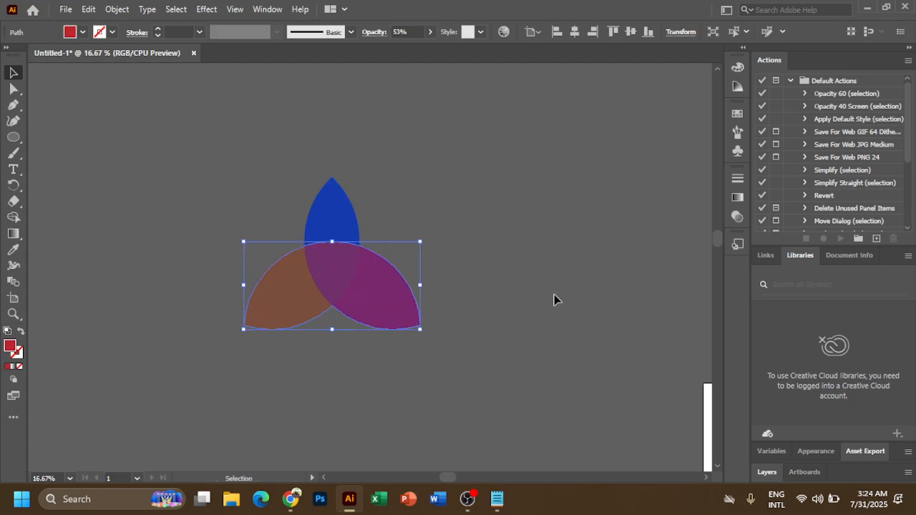
Merge the three overlapping pieces into one shape with the Shape Builder tool and move it up and to the right.
left_click(490, 275)
left_click_drag(208, 188, 484, 402)
left_click(14, 217)
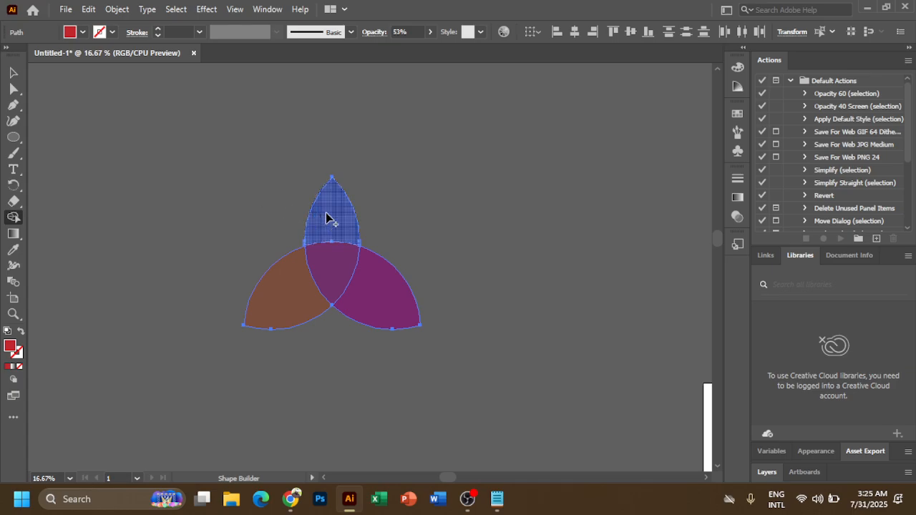
mouse_move(329, 210)
left_mouse_down()
mouse_move(334, 272)
mouse_move(290, 292)
mouse_move(337, 283)
mouse_move(378, 299)
mouse_move(314, 268)
mouse_move(319, 226)
mouse_move(334, 246)
mouse_move(295, 292)
mouse_move(356, 284)
mouse_move(385, 299)
mouse_move(350, 311)
mouse_move(464, 310)
mouse_move(458, 250)
mouse_move(483, 249)
left_mouse_up()
left_click(14, 73)
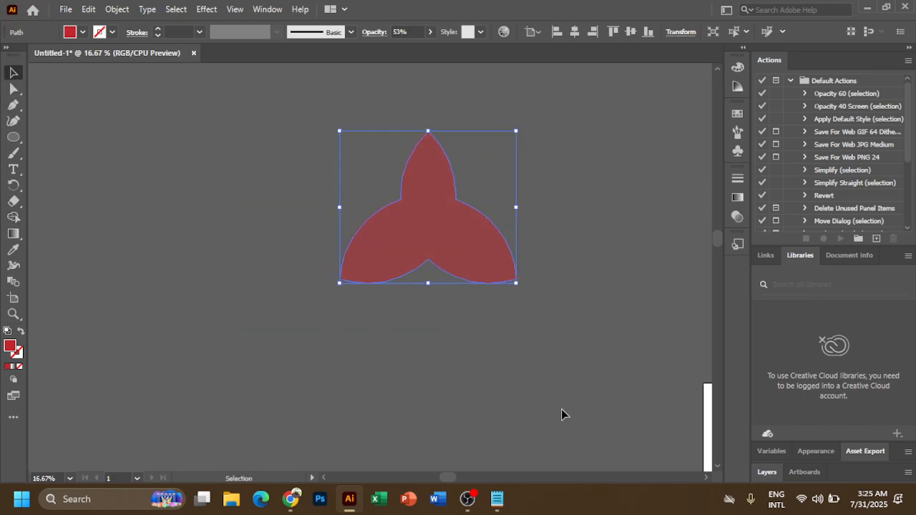
Set the merged shape's opacity to 100% and its fill colour to green.
left_click(82, 32)
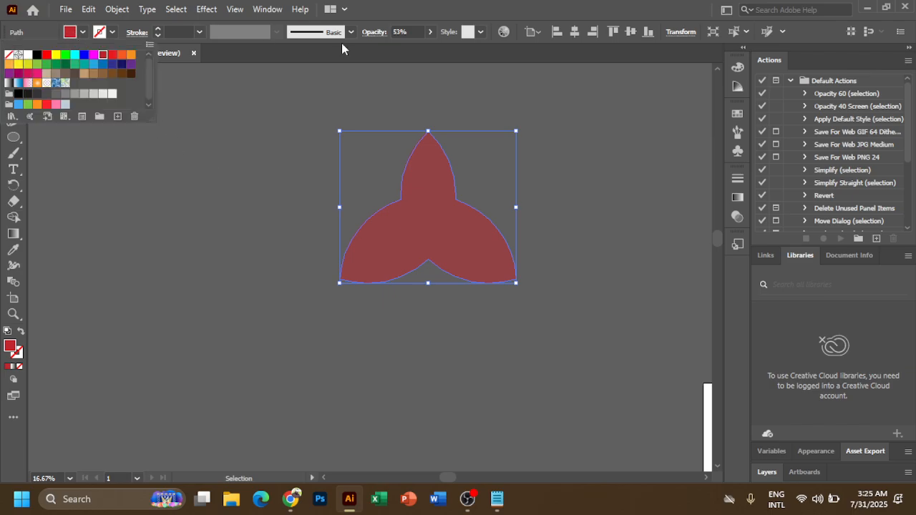
left_click(430, 32)
left_click_drag(404, 49, 469, 59)
left_click(82, 32)
left_click(74, 64)
left_click(45, 65)
left_click(46, 65)
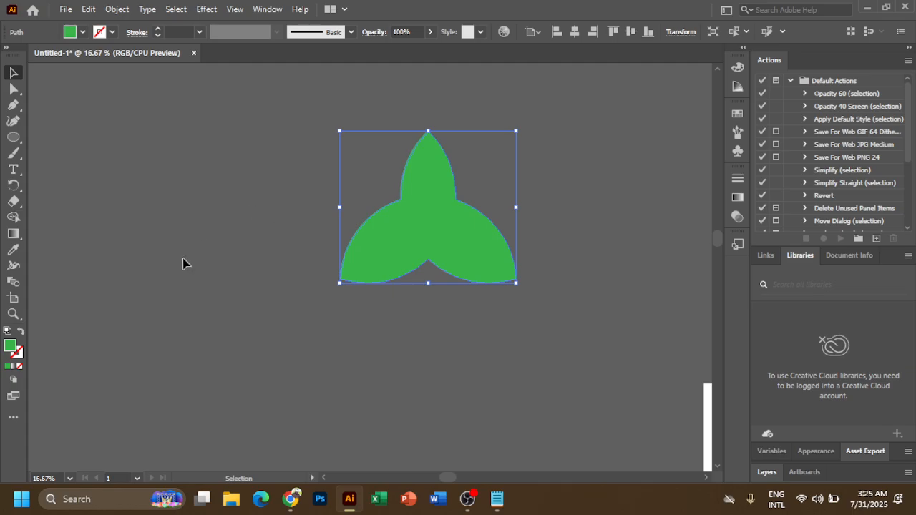
Check the grouping or merging tools in the syllabus PDF in Chrome, highlighting add/subtract, and return to Illustrator.
left_click(291, 499)
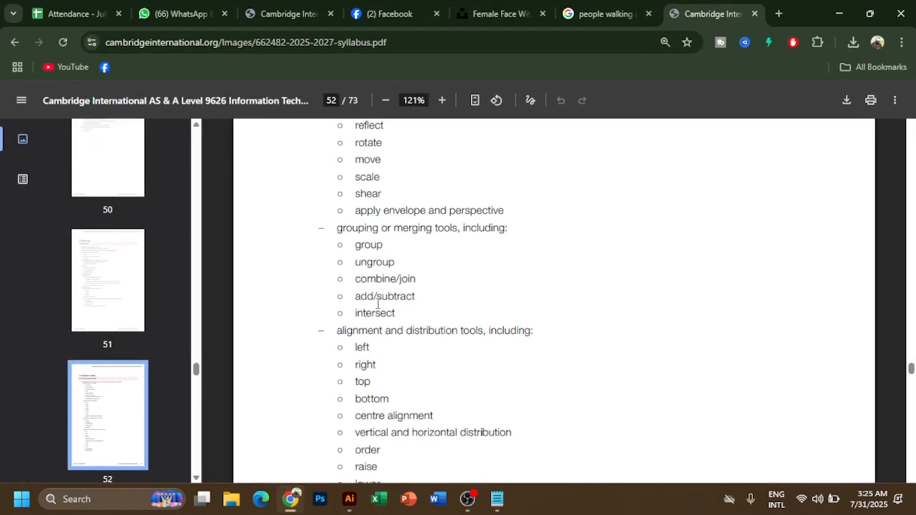
left_click_drag(395, 312, 417, 295)
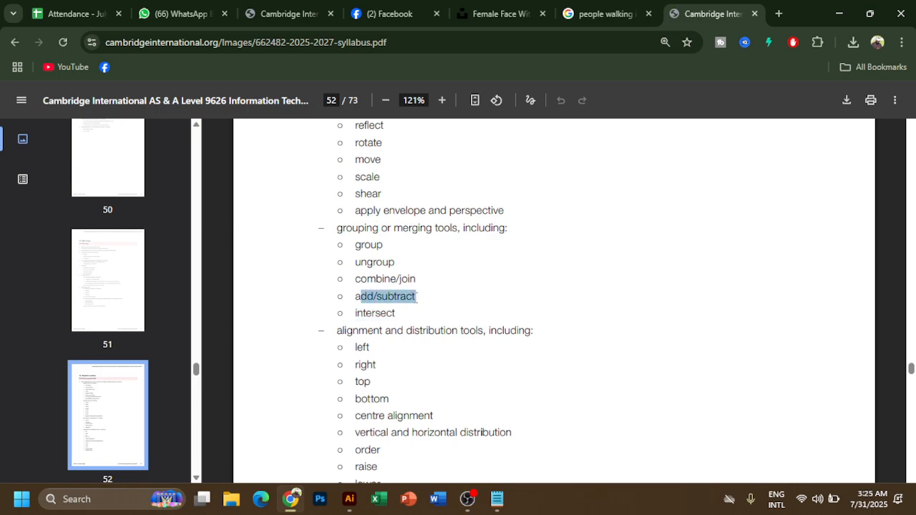
left_click(840, 12)
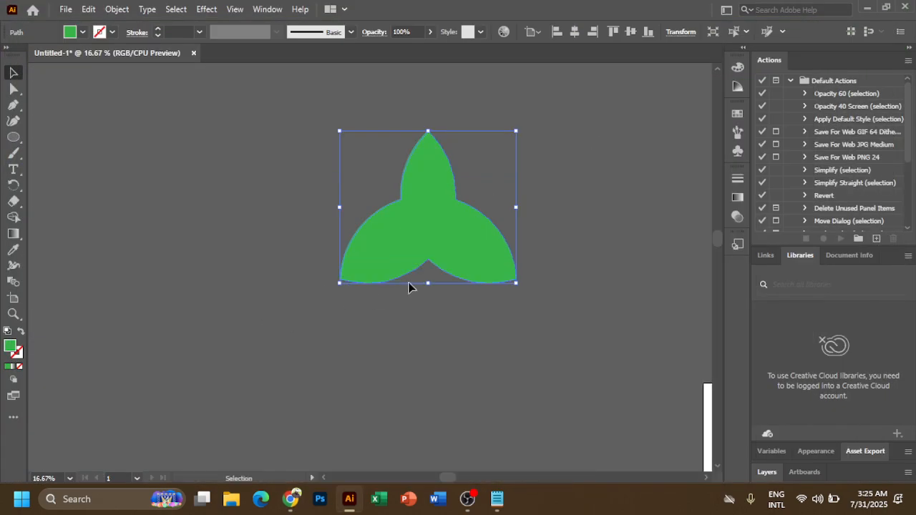
Undo the recolouring, merging and removals back to the three full overlapping circles.
key("ctrl+z")
key("ctrl+z")
key("ctrl+z")
key("ctrl+z")
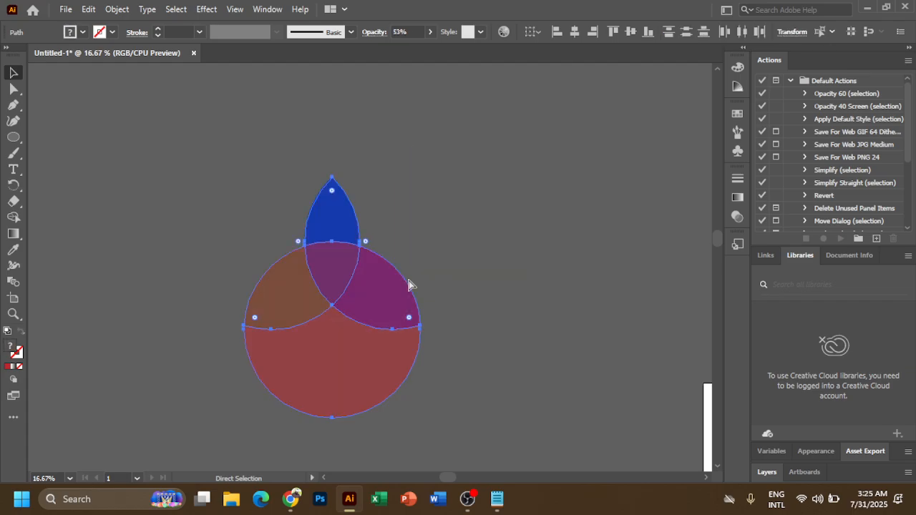
left_click(13, 298)
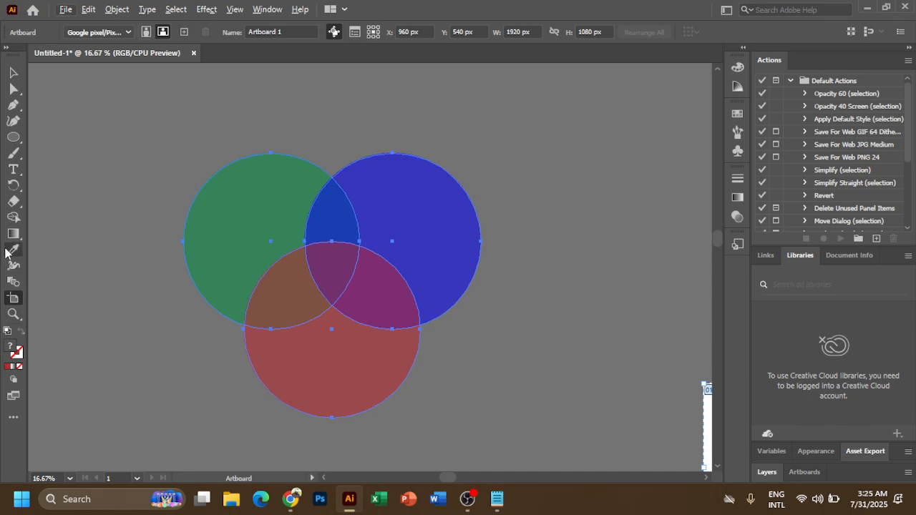
Remove the non-overlapping part of the green circle and merge the blue and red circles into one shape with the Shape Builder tool.
left_click(13, 217)
left_click(252, 231, "alt")
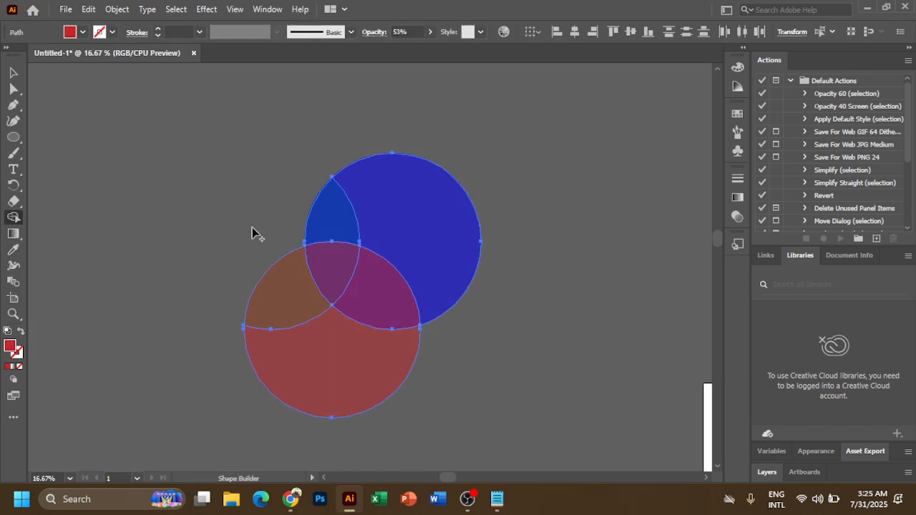
mouse_move(363, 389)
left_mouse_down()
mouse_move(312, 338)
mouse_move(288, 291)
mouse_move(353, 283)
mouse_move(394, 235)
mouse_move(362, 222)
left_mouse_up()
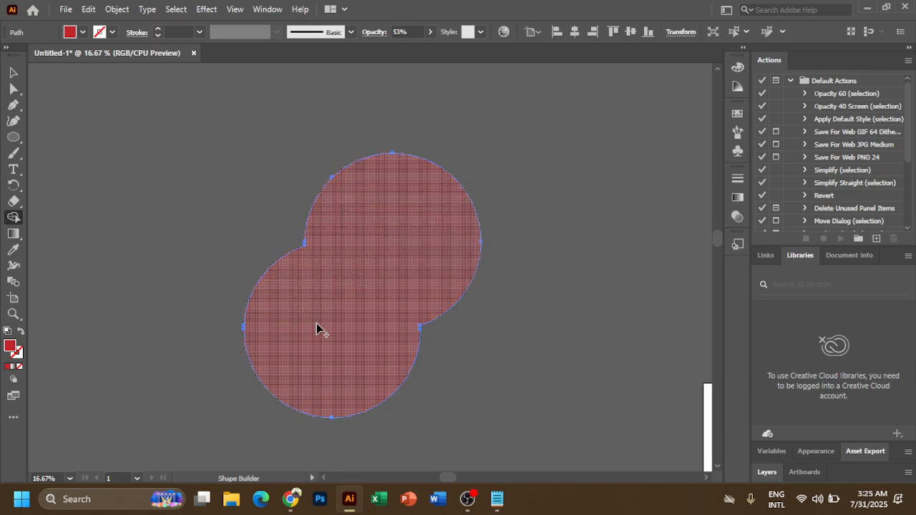
Move the merged red shape slightly up and to the left on the canvas.
left_click(13, 72)
left_click_drag(349, 351, 307, 280)
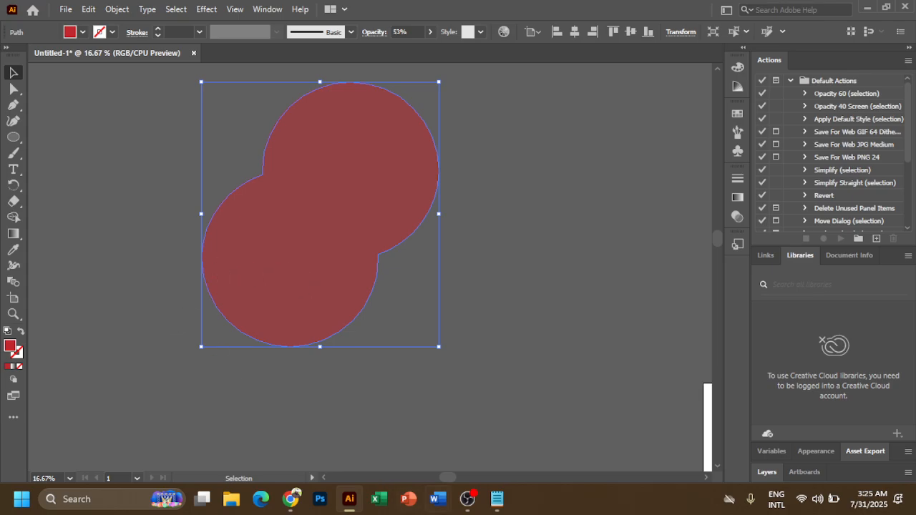
left_click(468, 499)
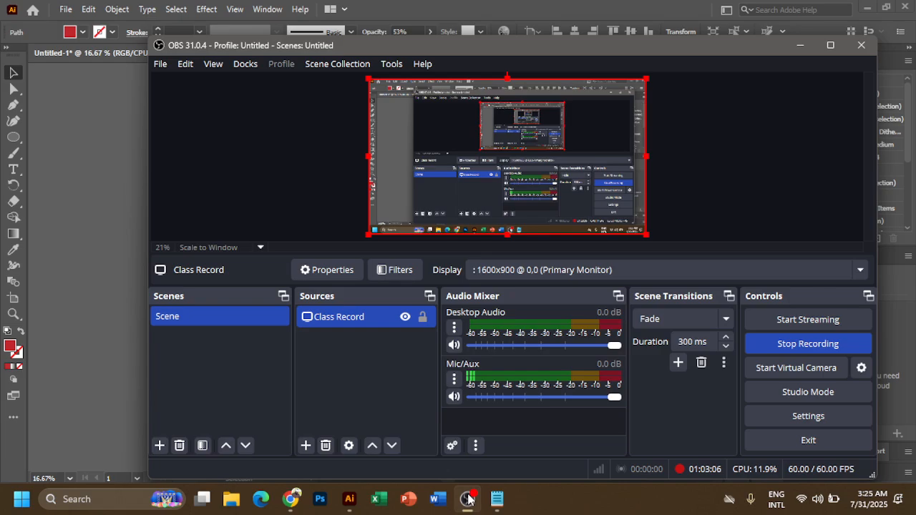
left_click(467, 499)
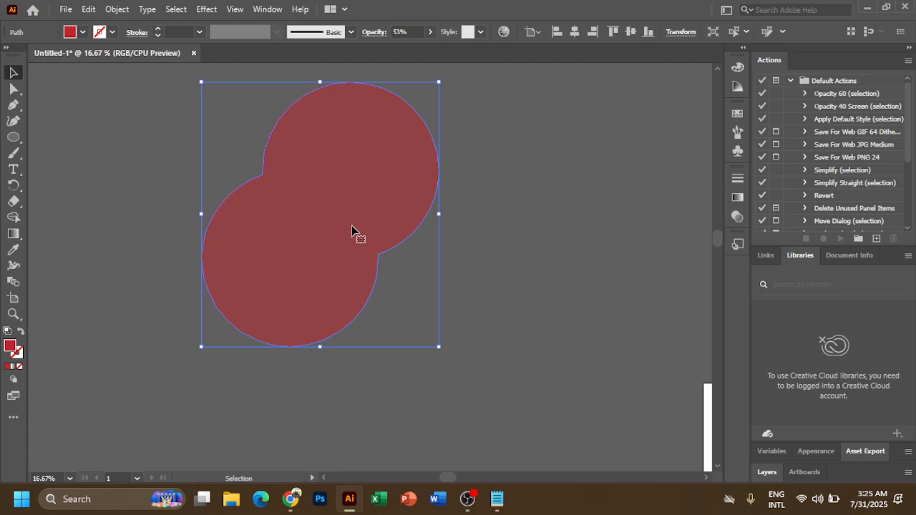
left_click_drag(336, 213, 358, 228)
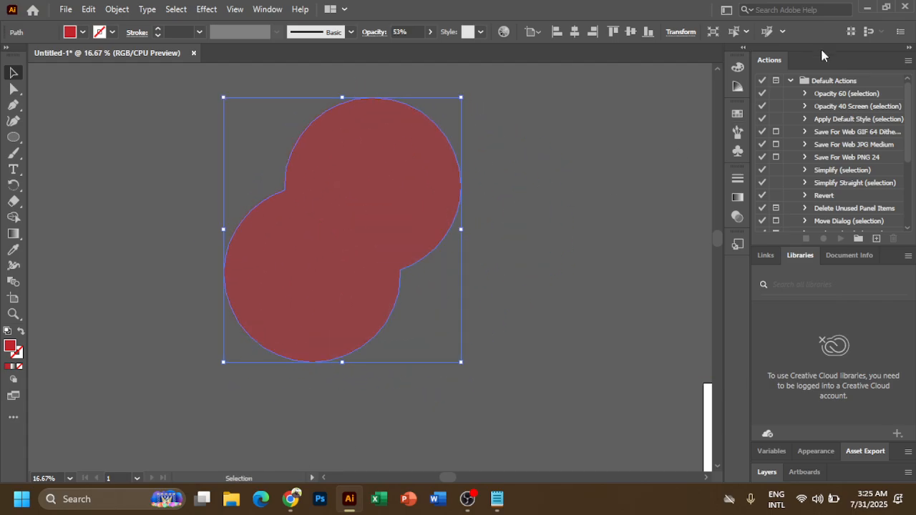
Close Illustrator and switch to OBS Studio.
left_click(908, 7)
left_click(526, 270)
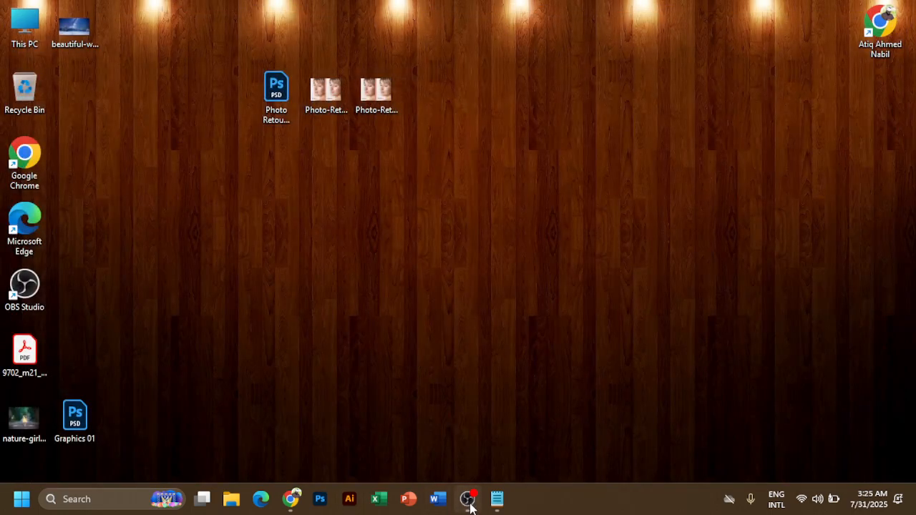
left_click(467, 499)
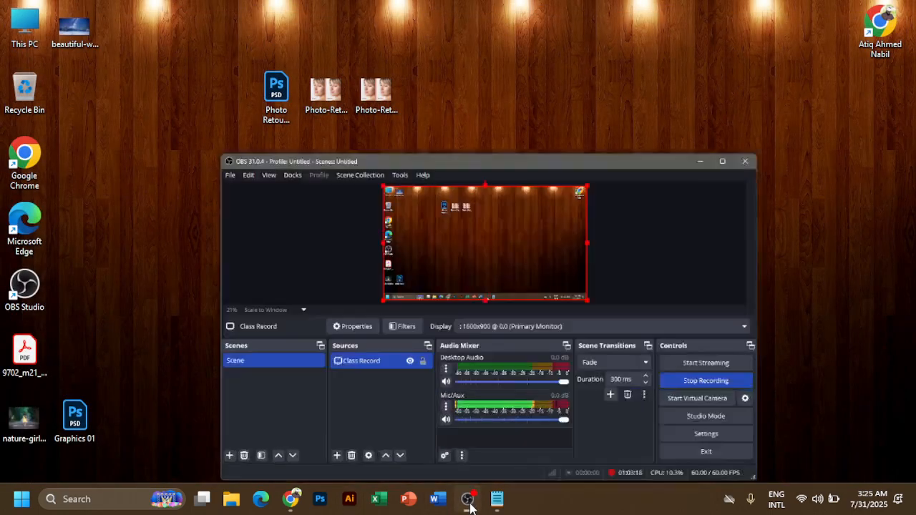